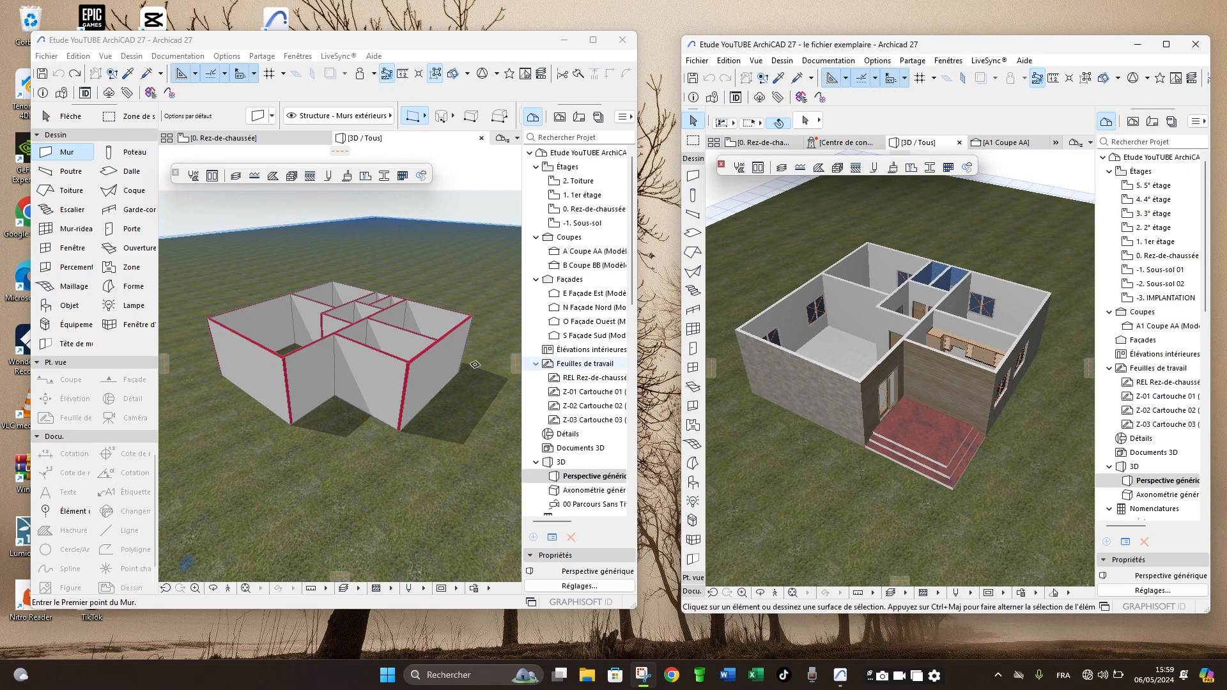
- Examine the project's walls in the 3D view and in the Rez-de-chaussée floor plan
shift+middle_drag(282, 353, 327, 356)
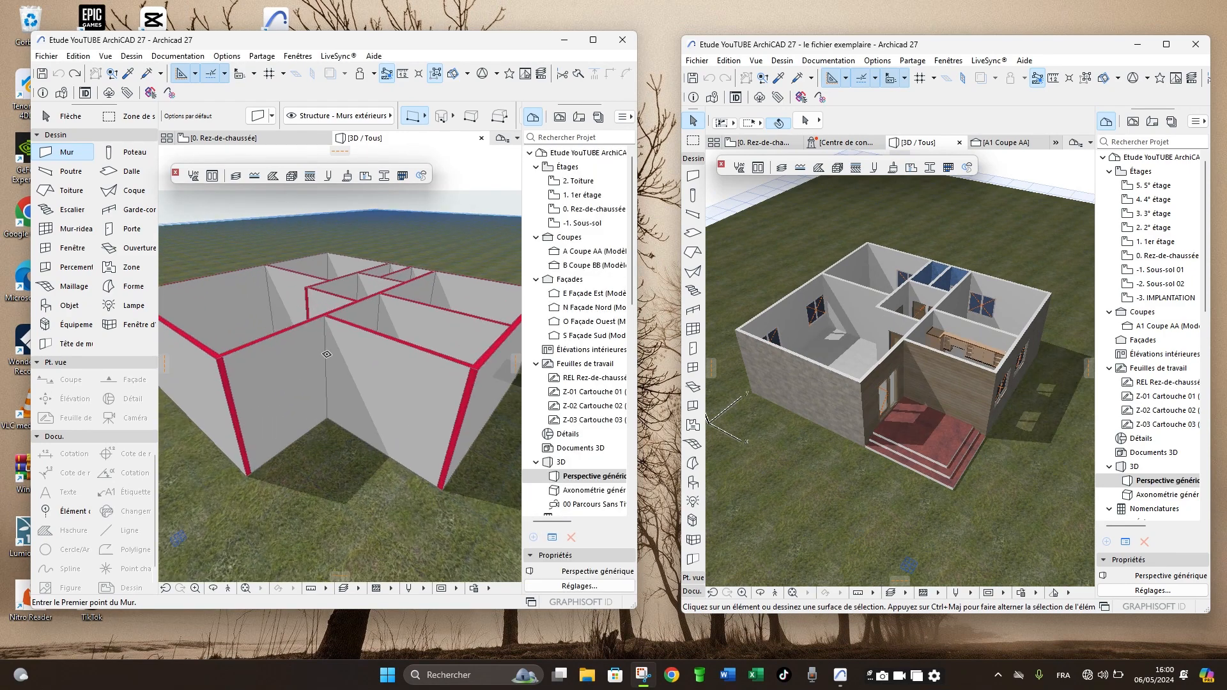
click(217, 138)
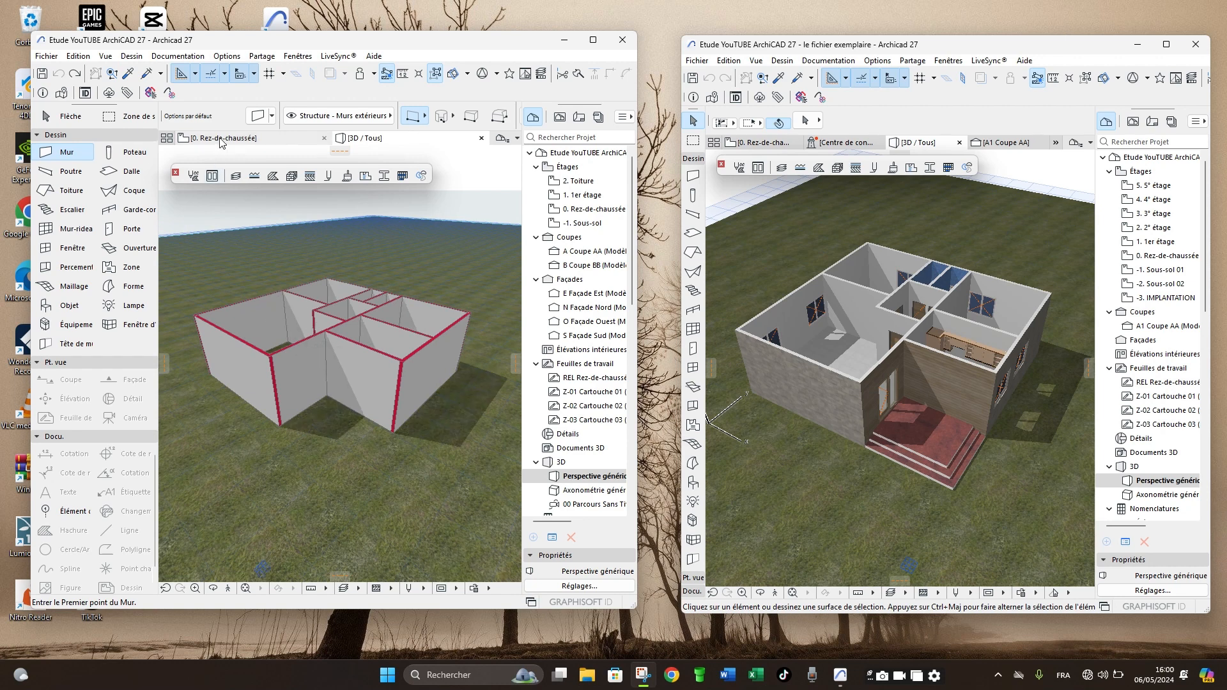
key(ctrl+a)
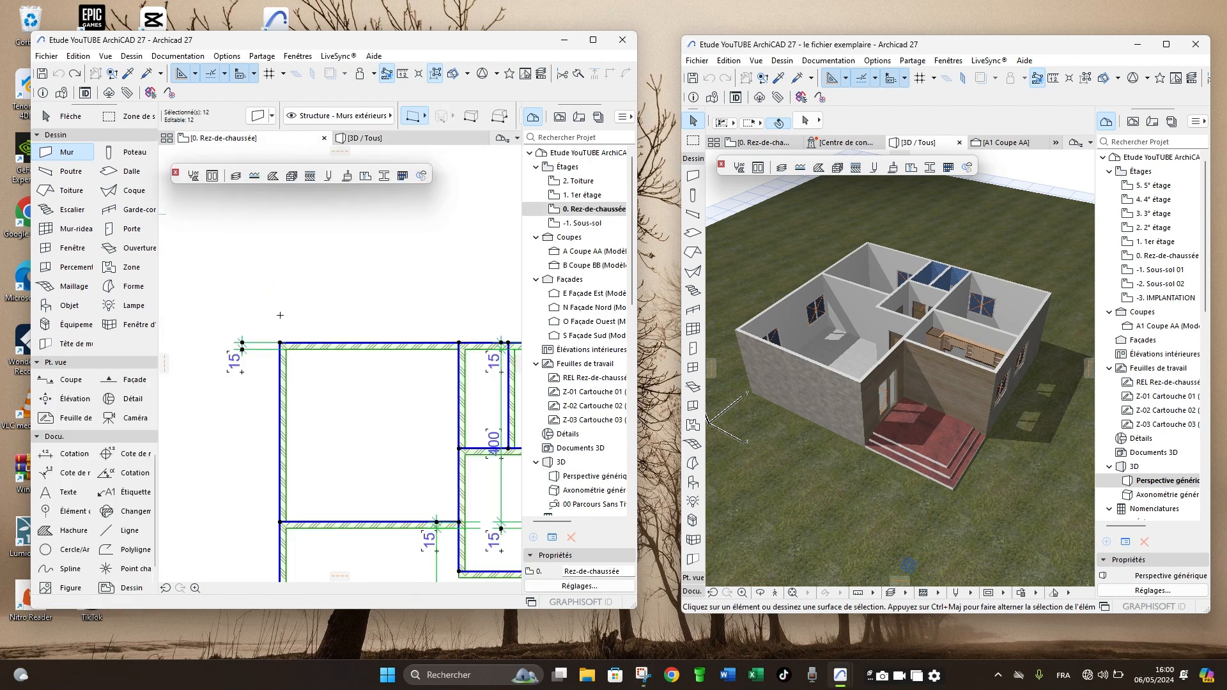
key(Escape)
scroll(250, 290, down, 5)
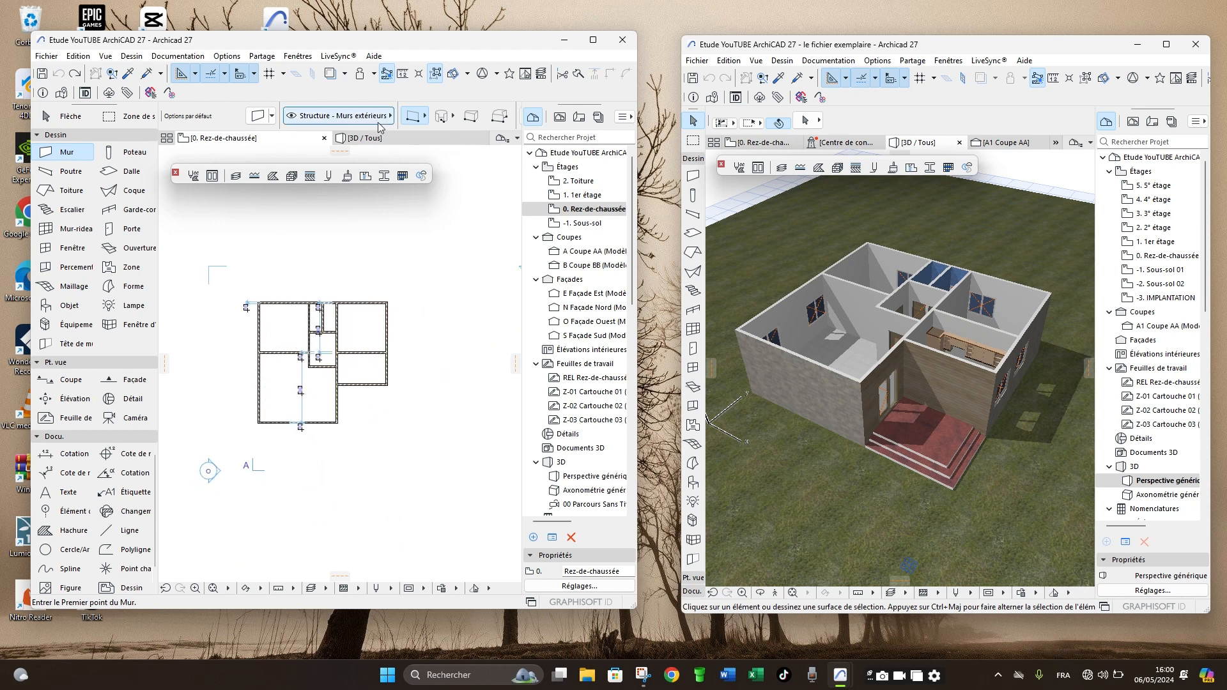
click(366, 138)
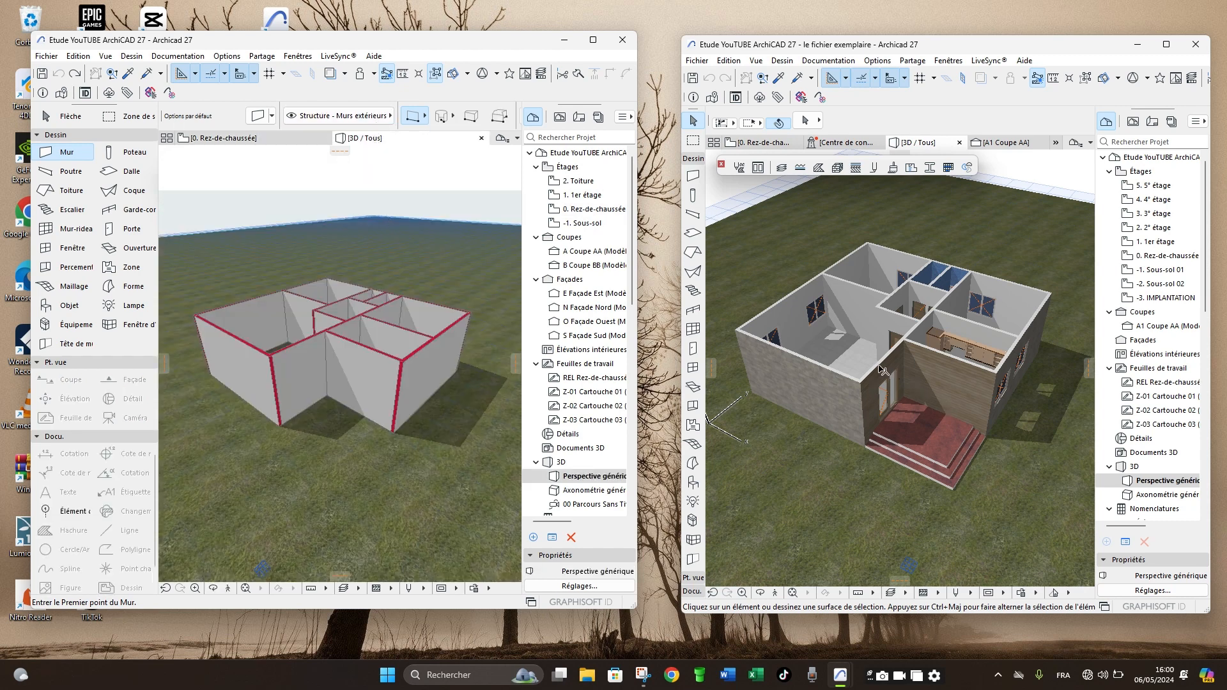
- Examine the finished example house in 3D and its furnished Rez-de-chaussée plan
scroll(882, 370, up, 3)
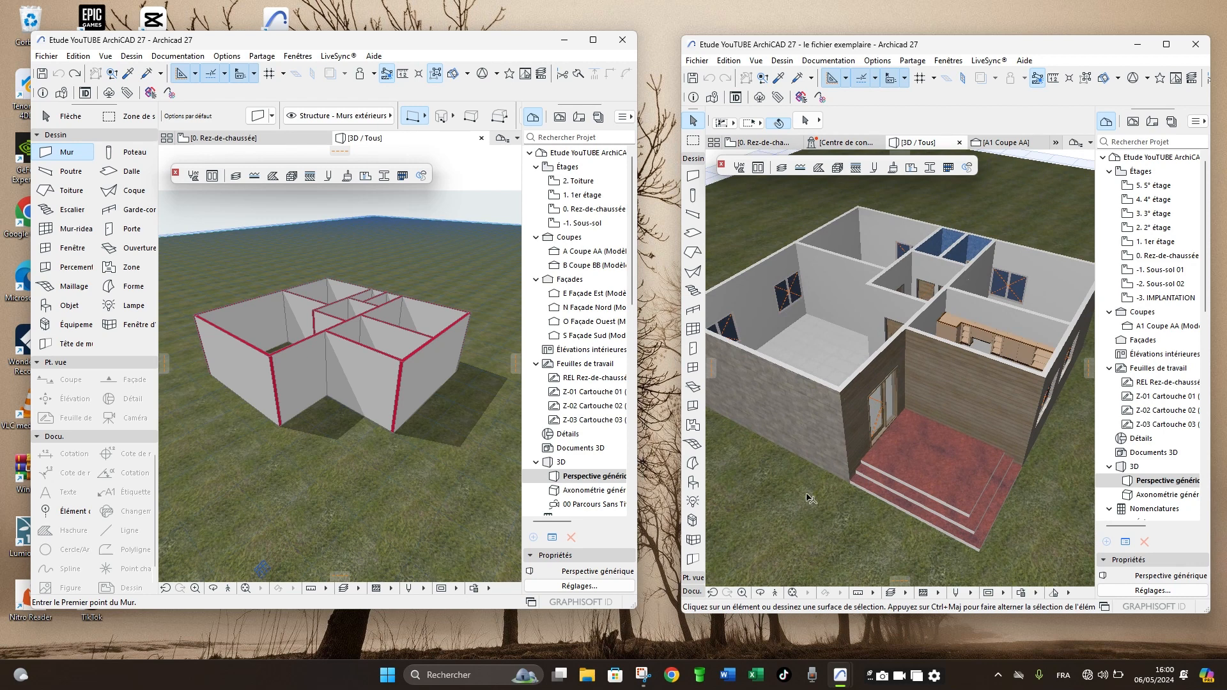
click(760, 593)
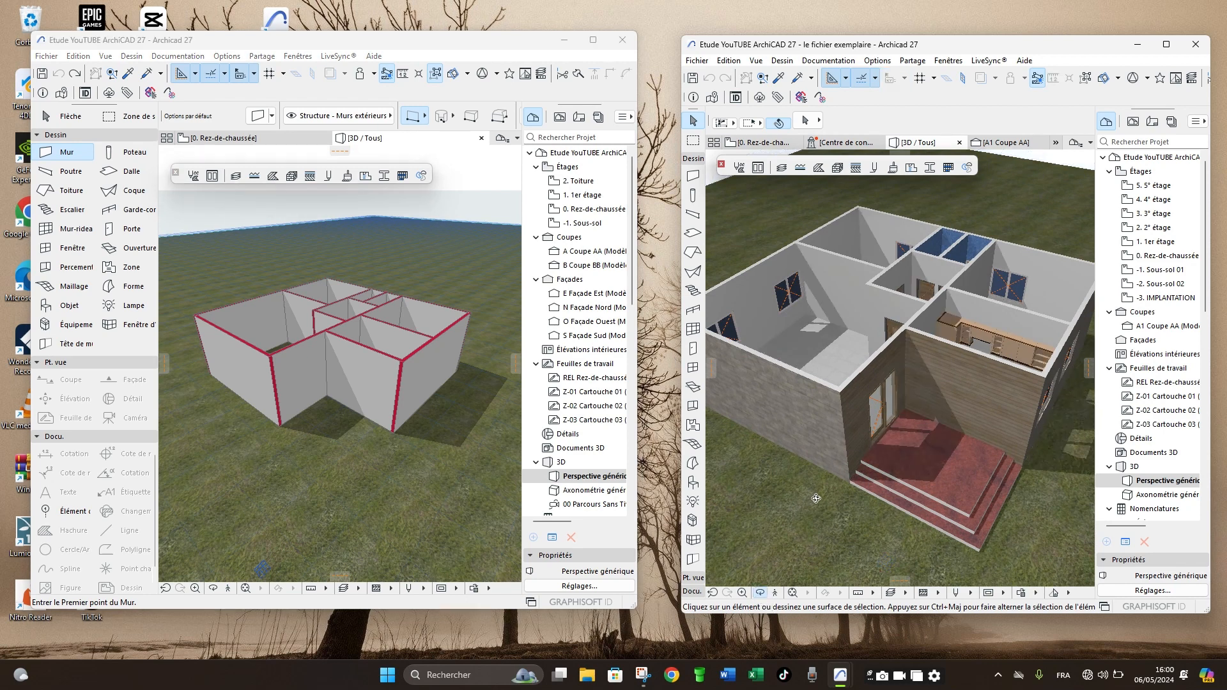
scroll(817, 486, down, 2)
scroll(818, 482, down, 3)
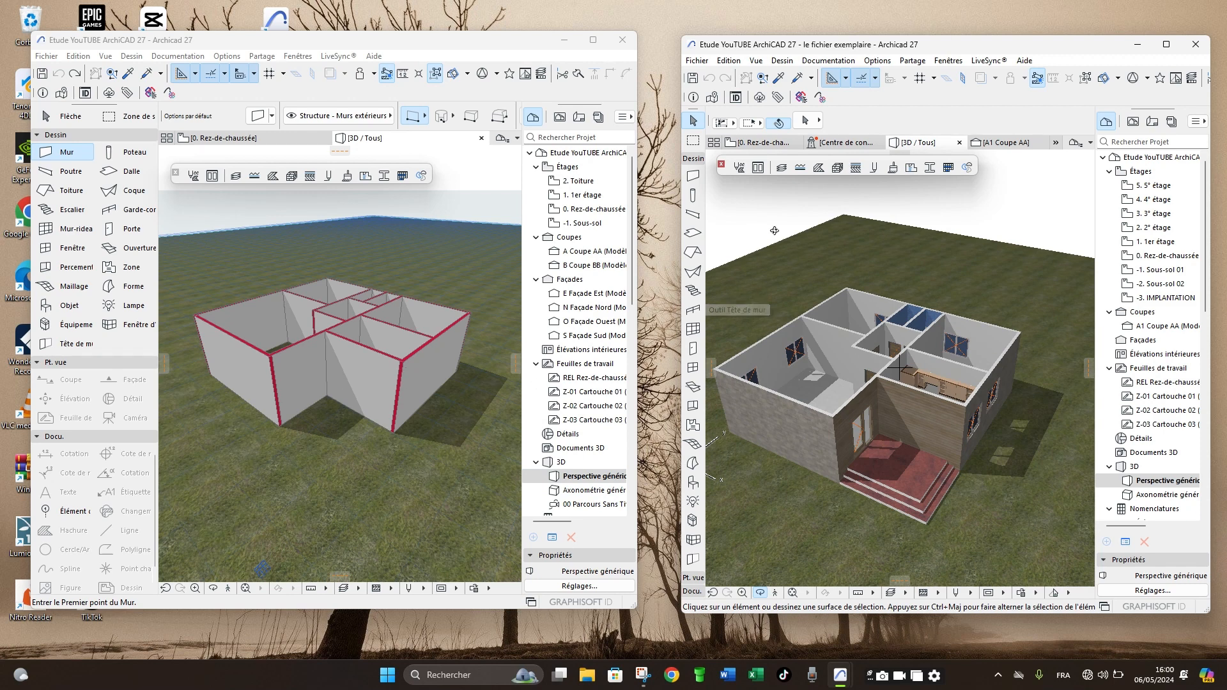
click(760, 143)
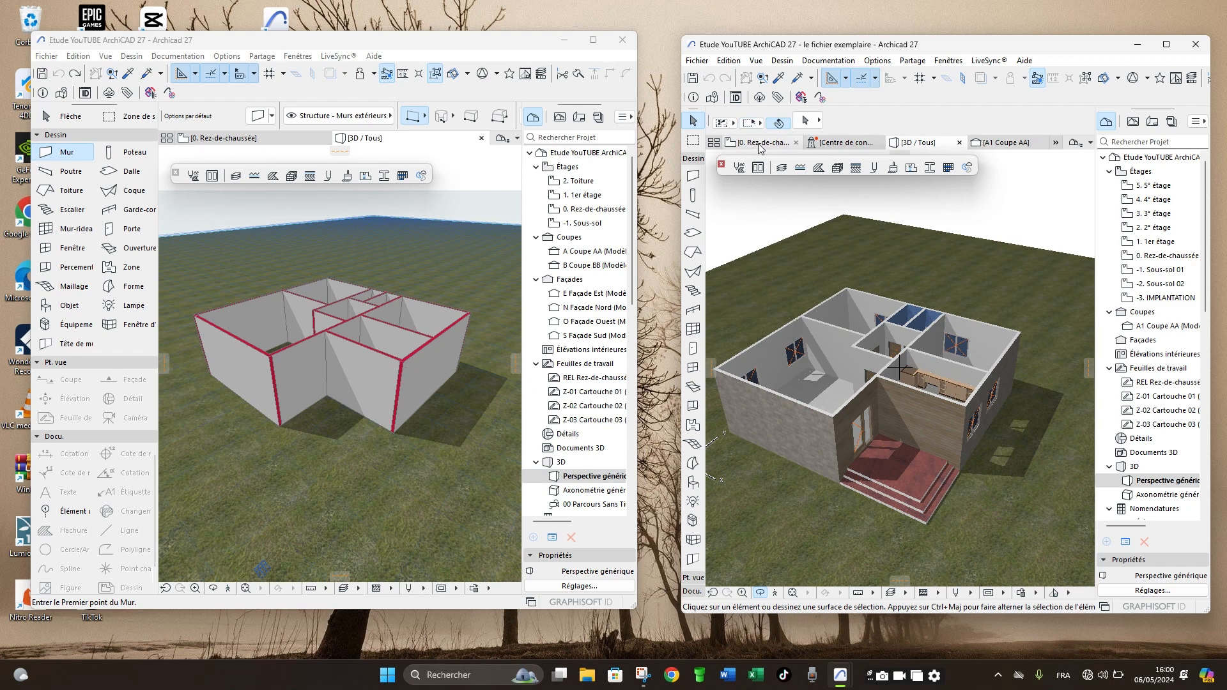
- Review the surface overrides in the default wall settings from the project's Rez-de-chaussée plan
click(199, 137)
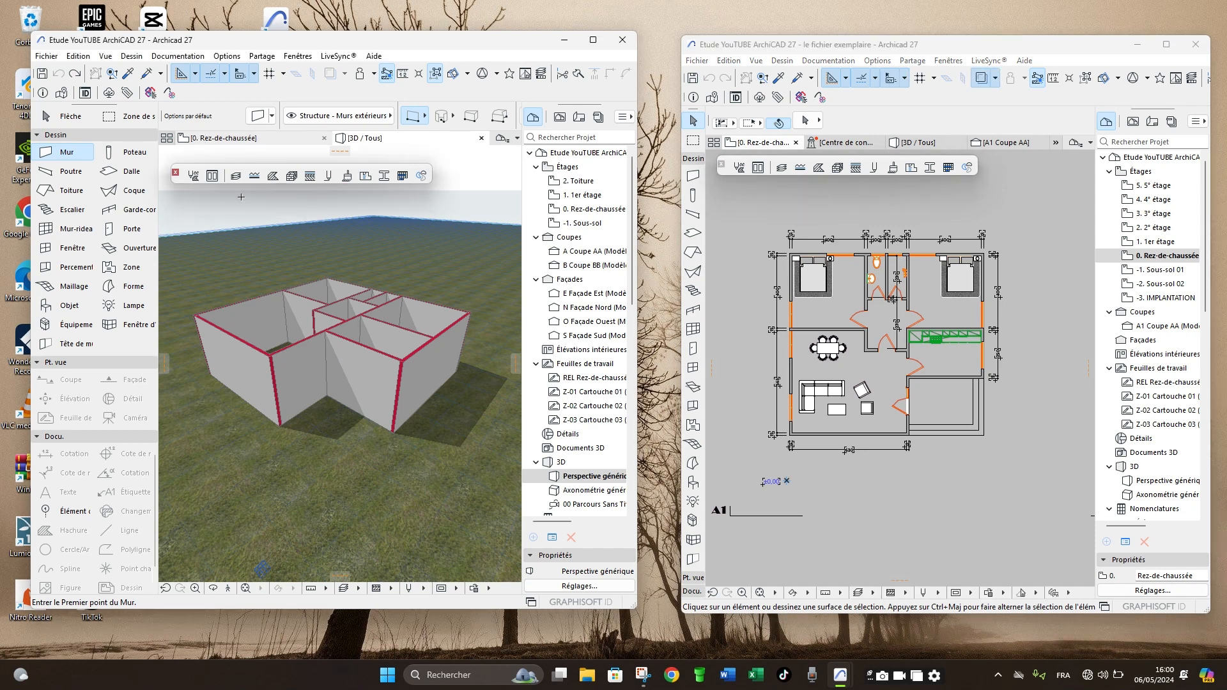
click(213, 139)
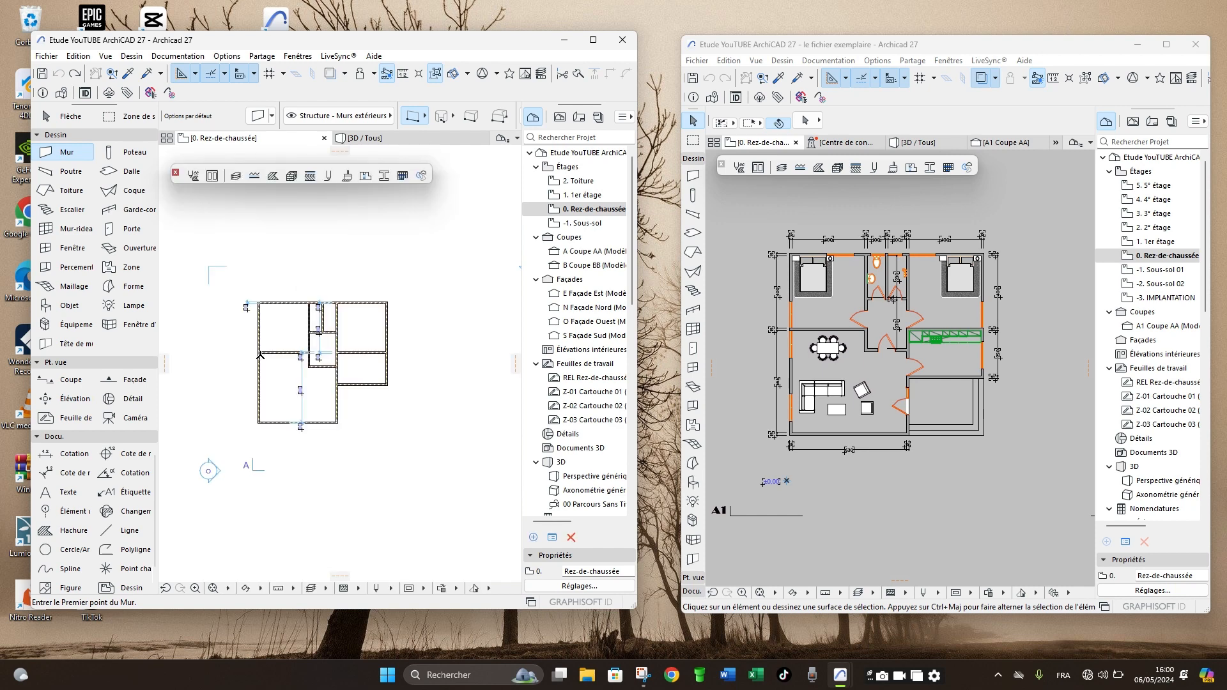
scroll(260, 354, up, 5)
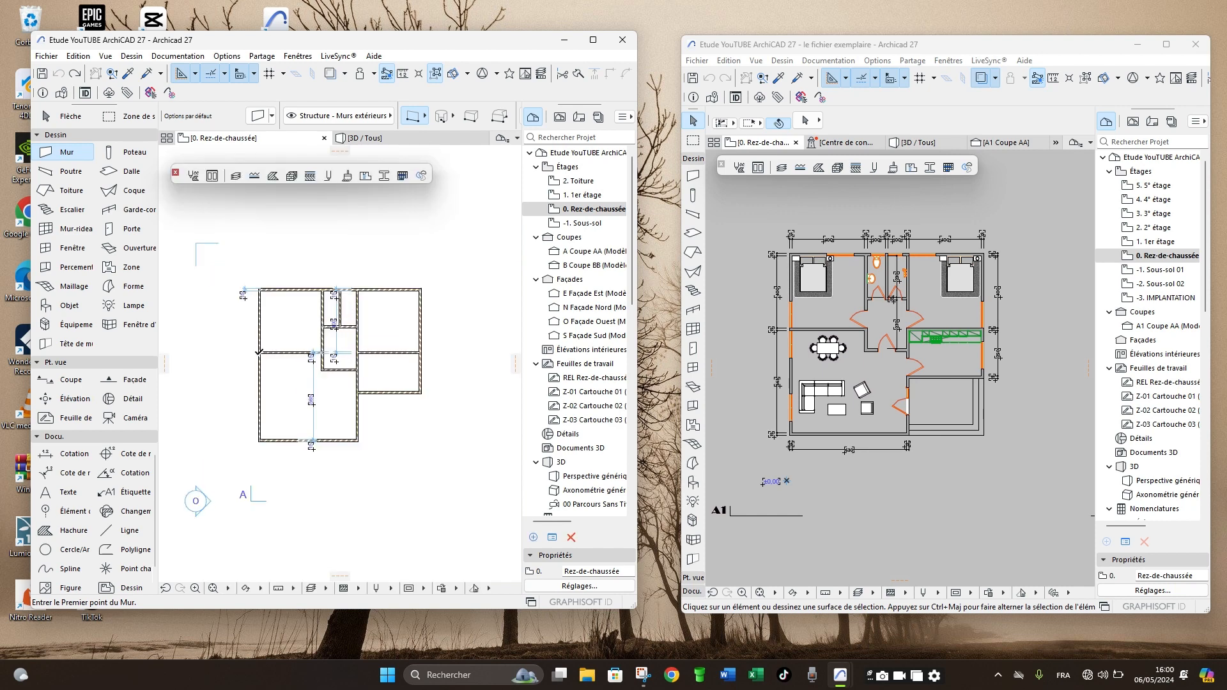
click(256, 115)
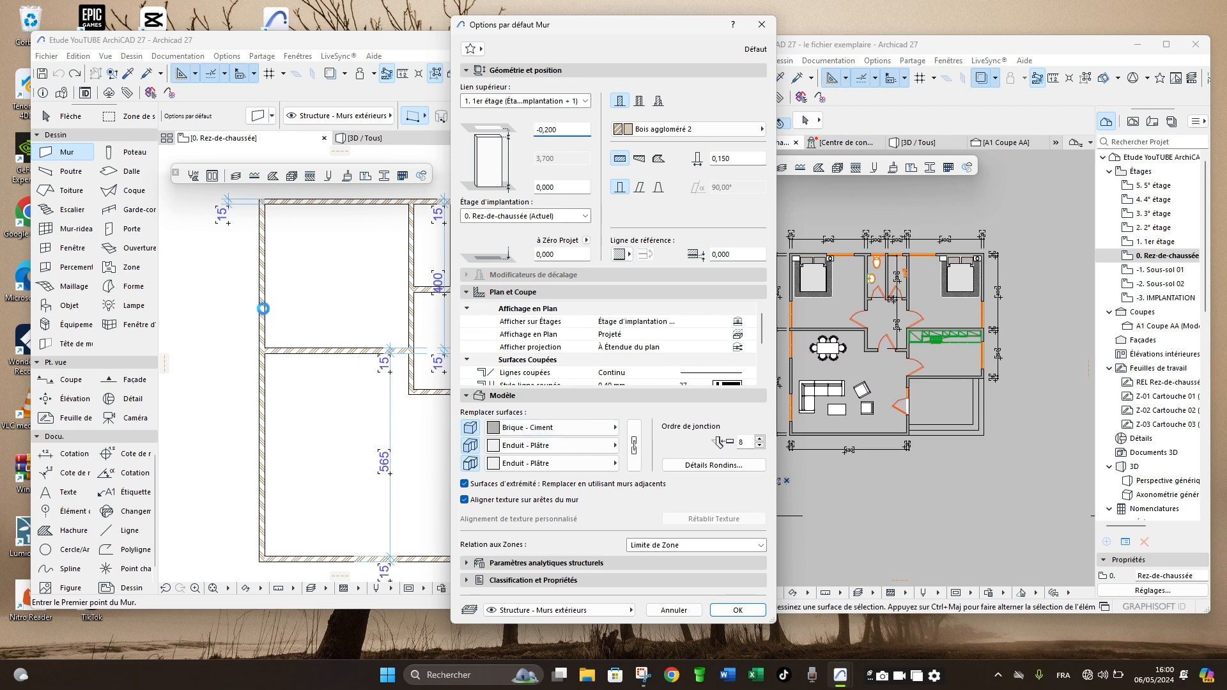
key(Escape)
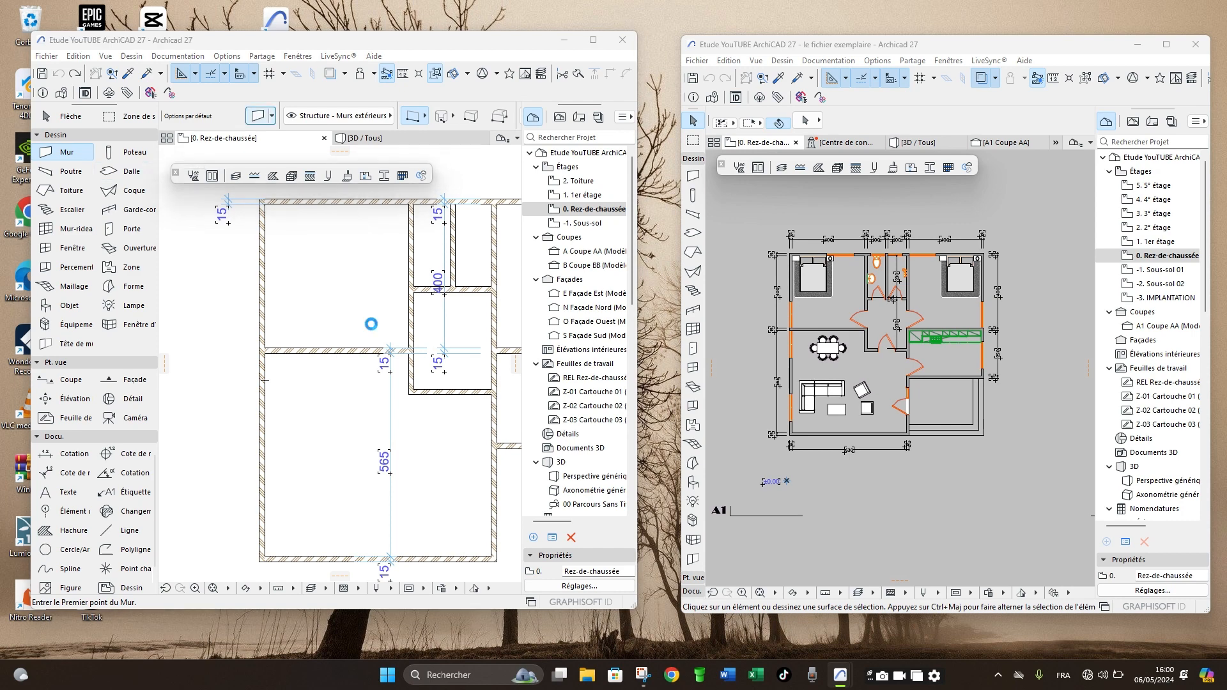
key(ctrl+t)
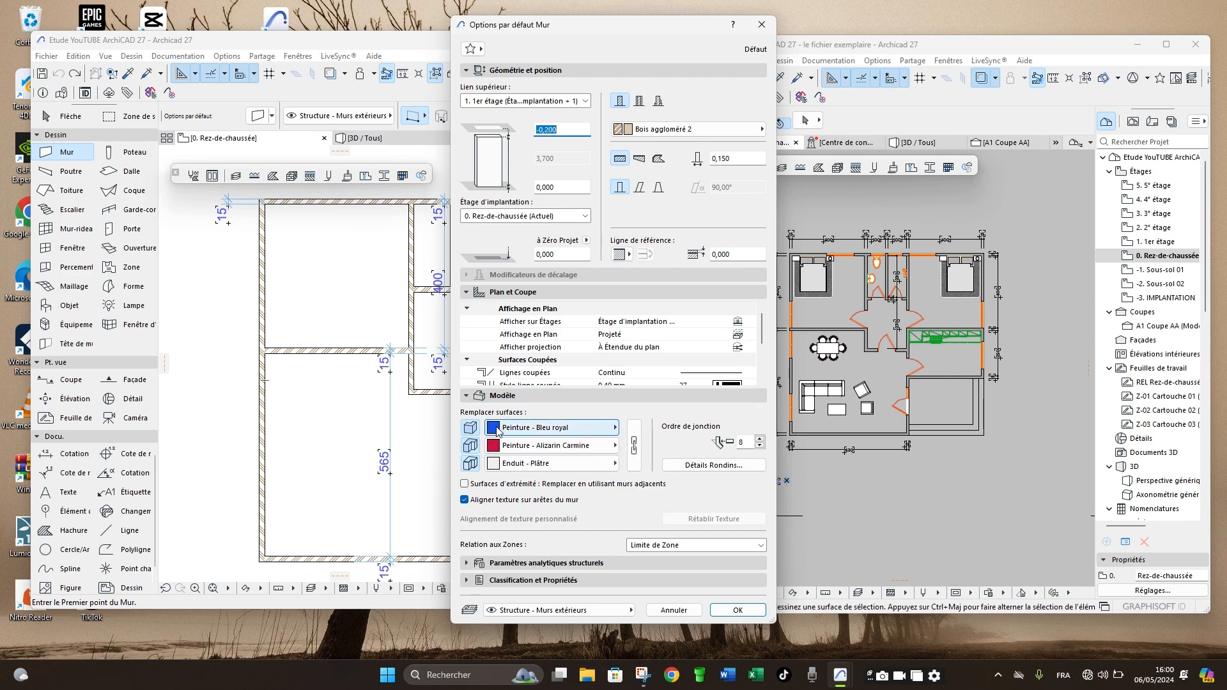
key(Escape)
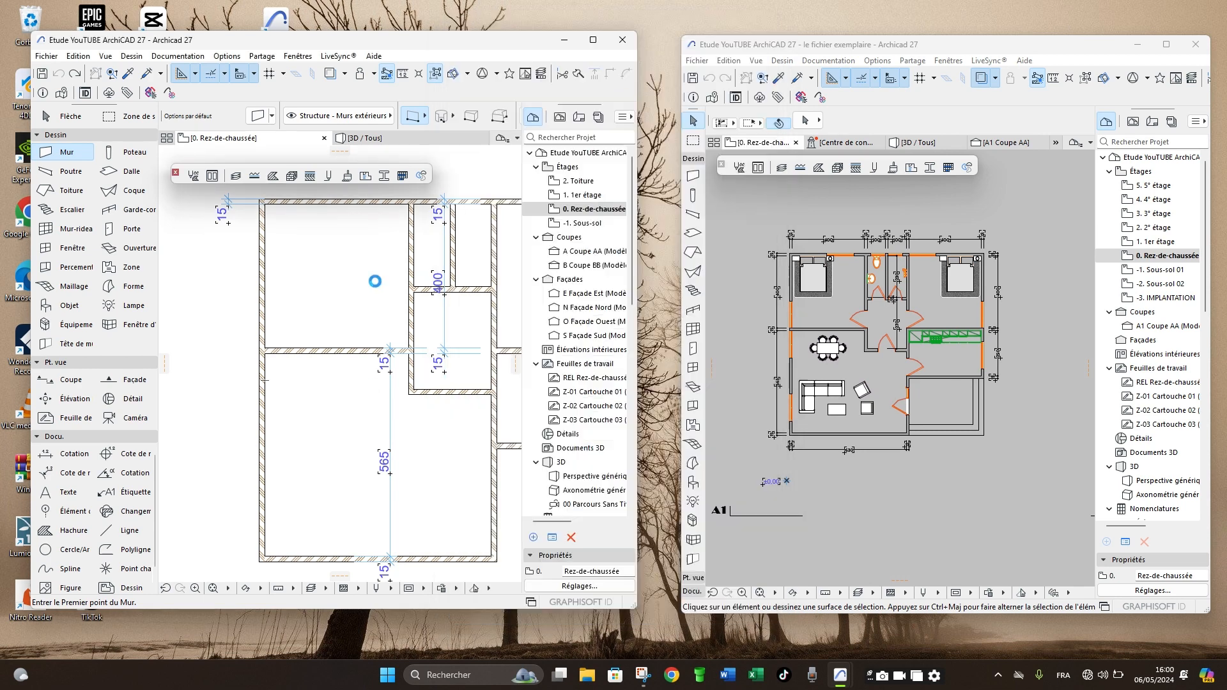
- Compare the surfaces on the project's wall faces and edges with the example house's walls in 3D
click(376, 138)
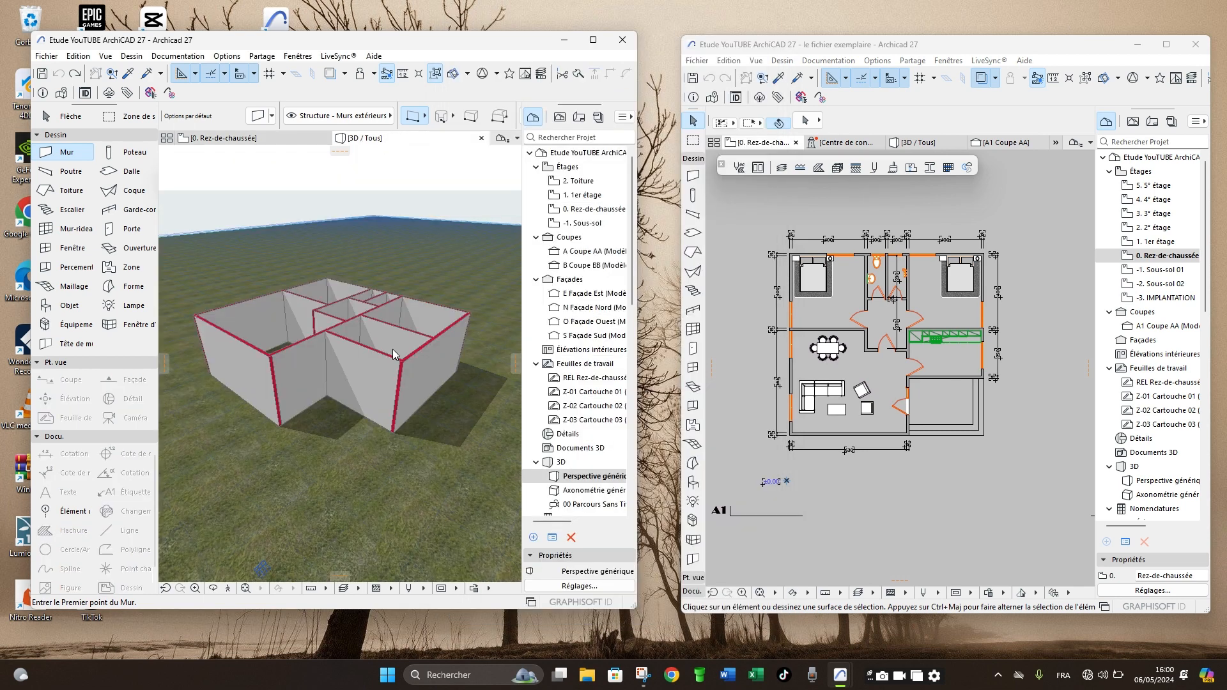
mouse_move(913, 145)
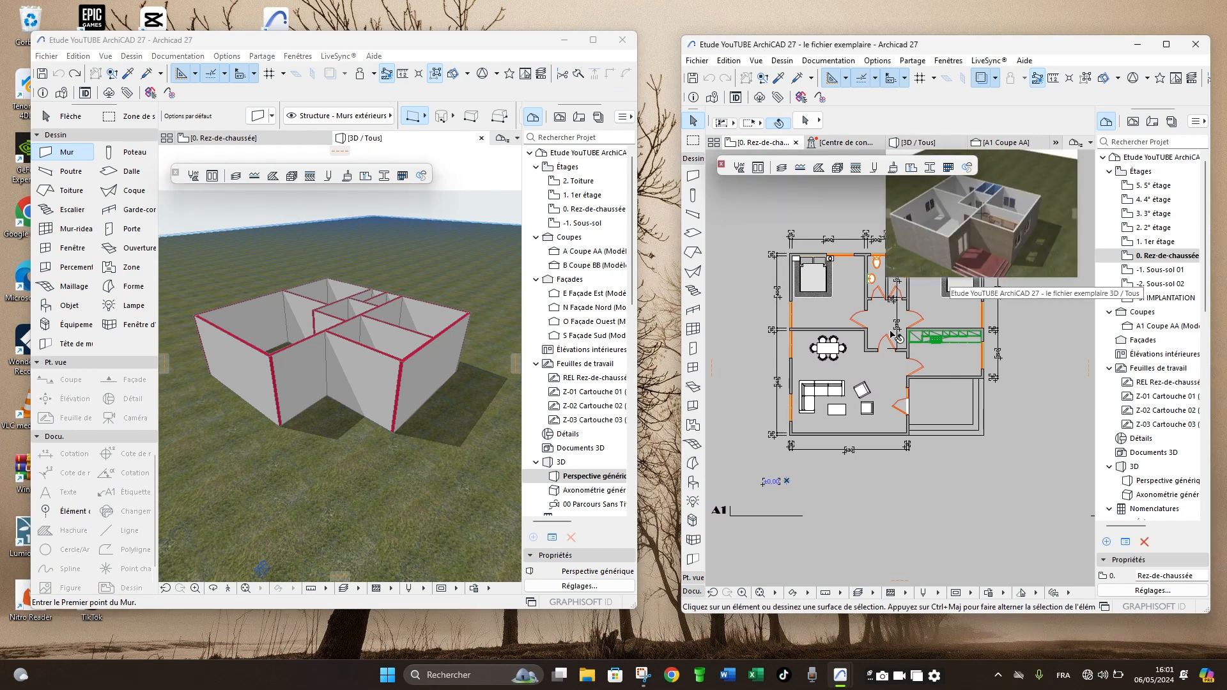
click(927, 147)
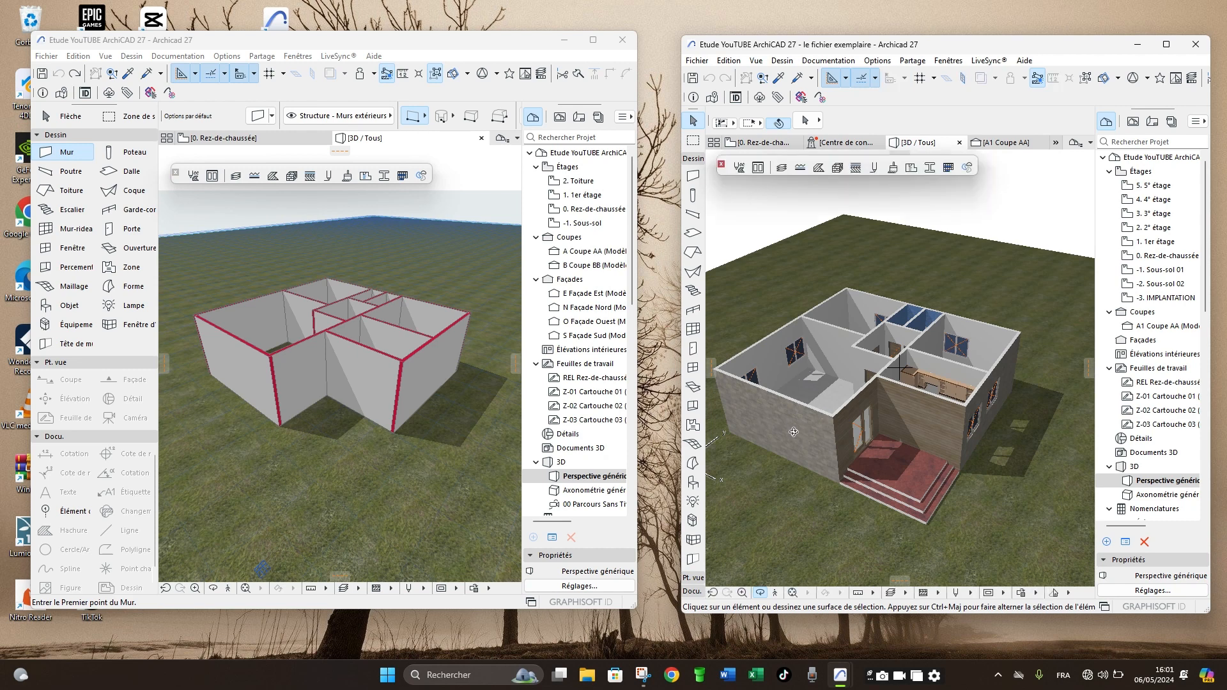
scroll(780, 428, up, 4)
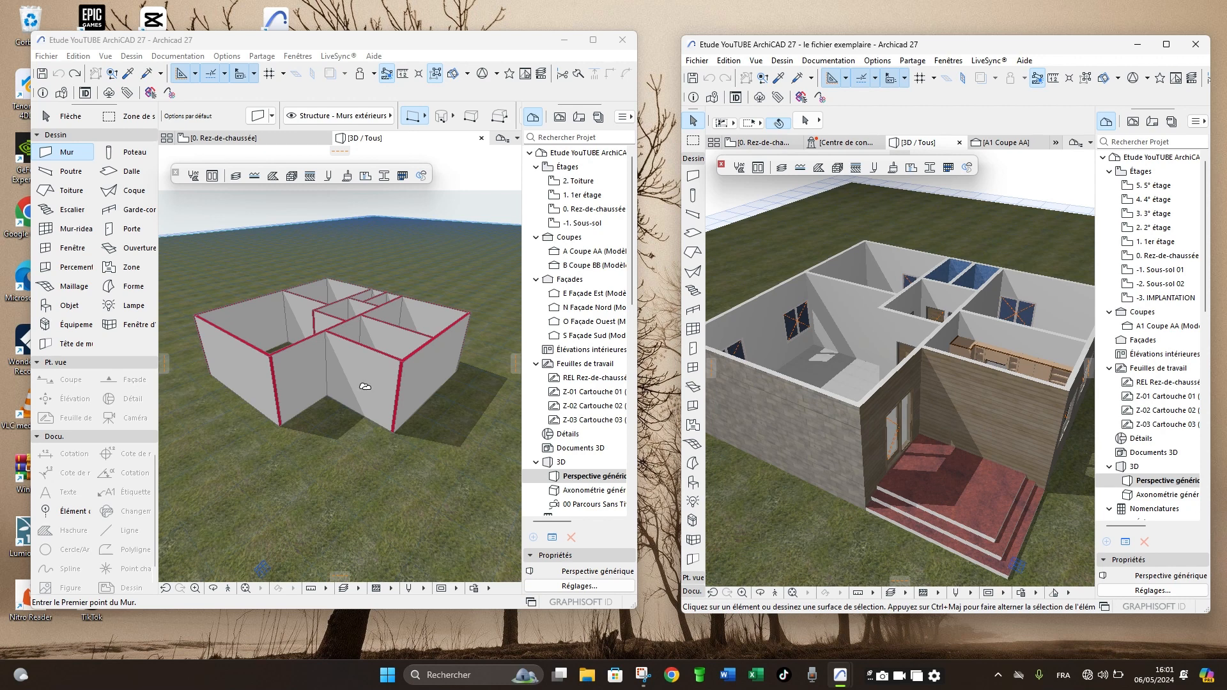
shift+middle_drag(365, 386, 294, 350)
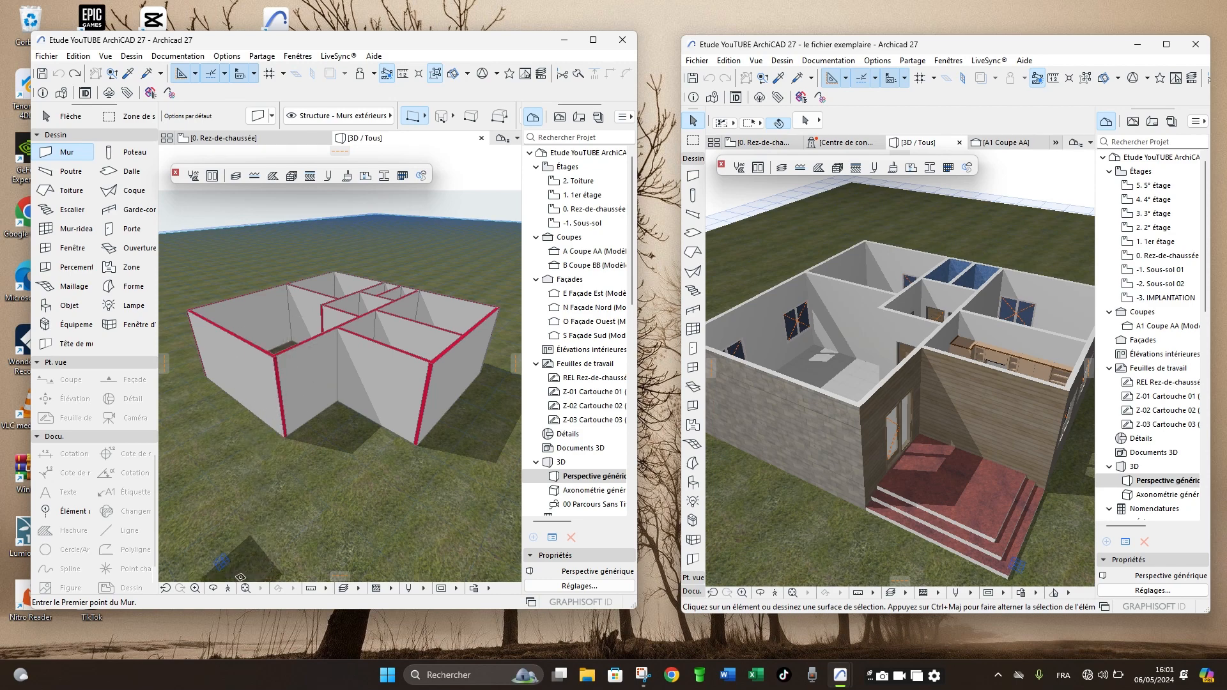
click(215, 589)
drag(258, 377, 432, 396)
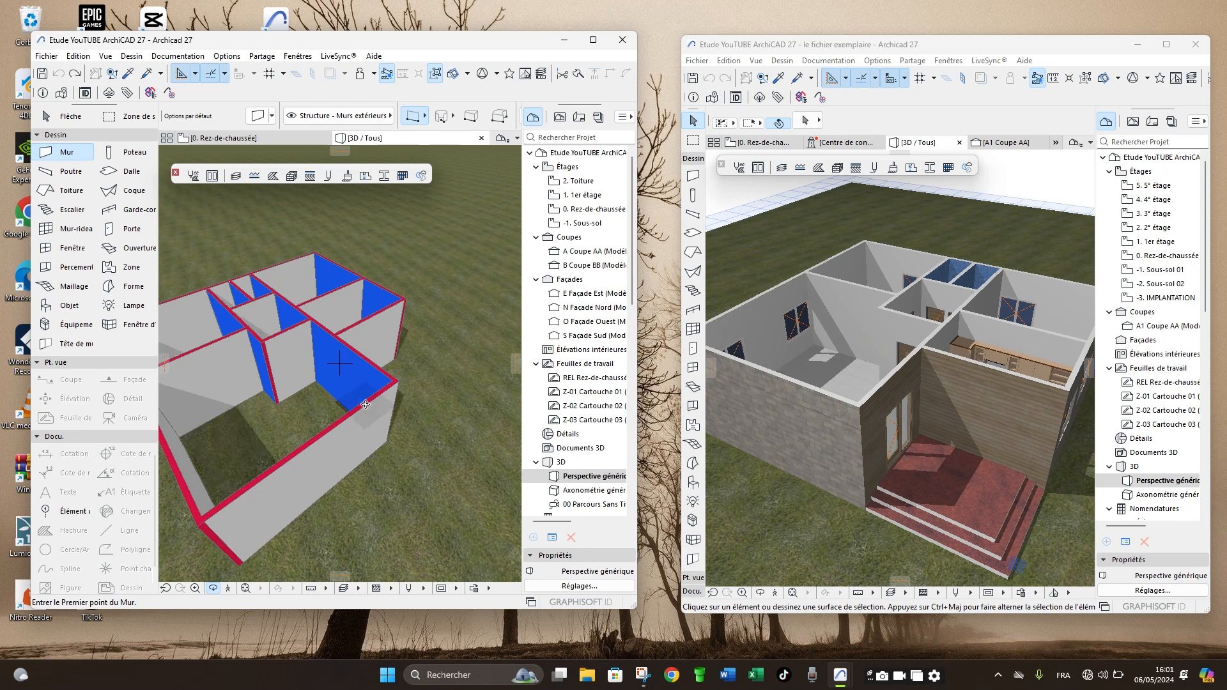
mouse_move(257, 549)
mouse_down()
mouse_move(305, 489)
mouse_move(395, 438)
mouse_move(392, 358)
mouse_up()
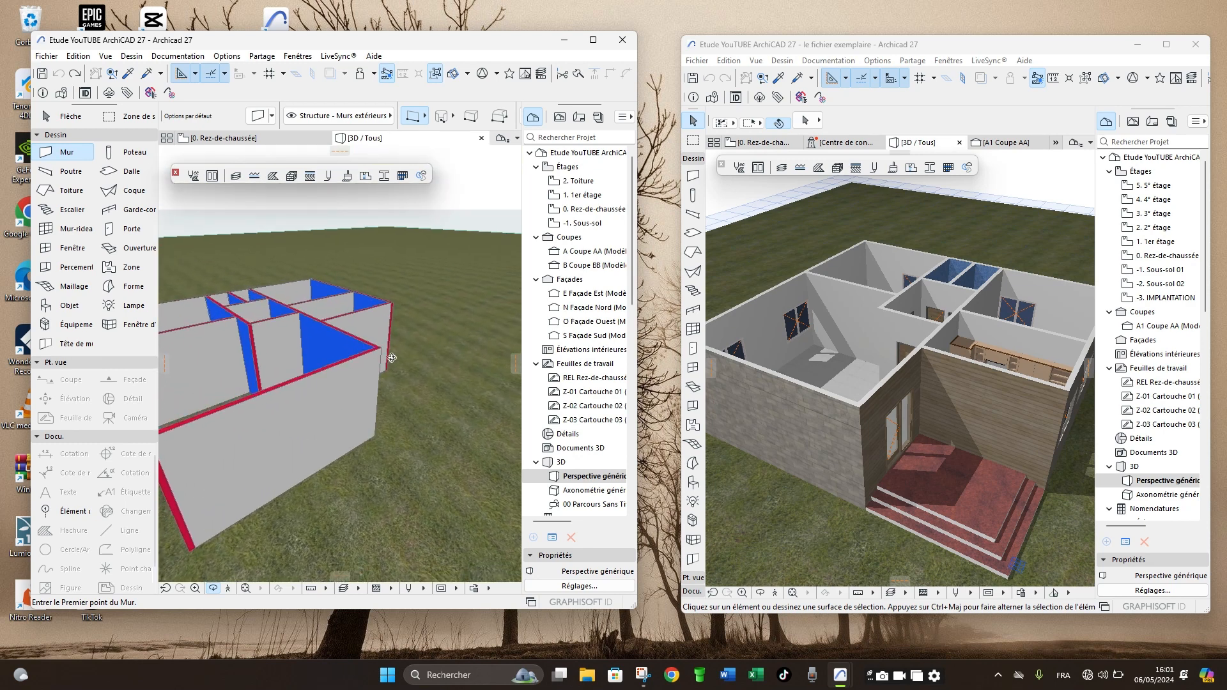
drag(874, 418, 860, 423)
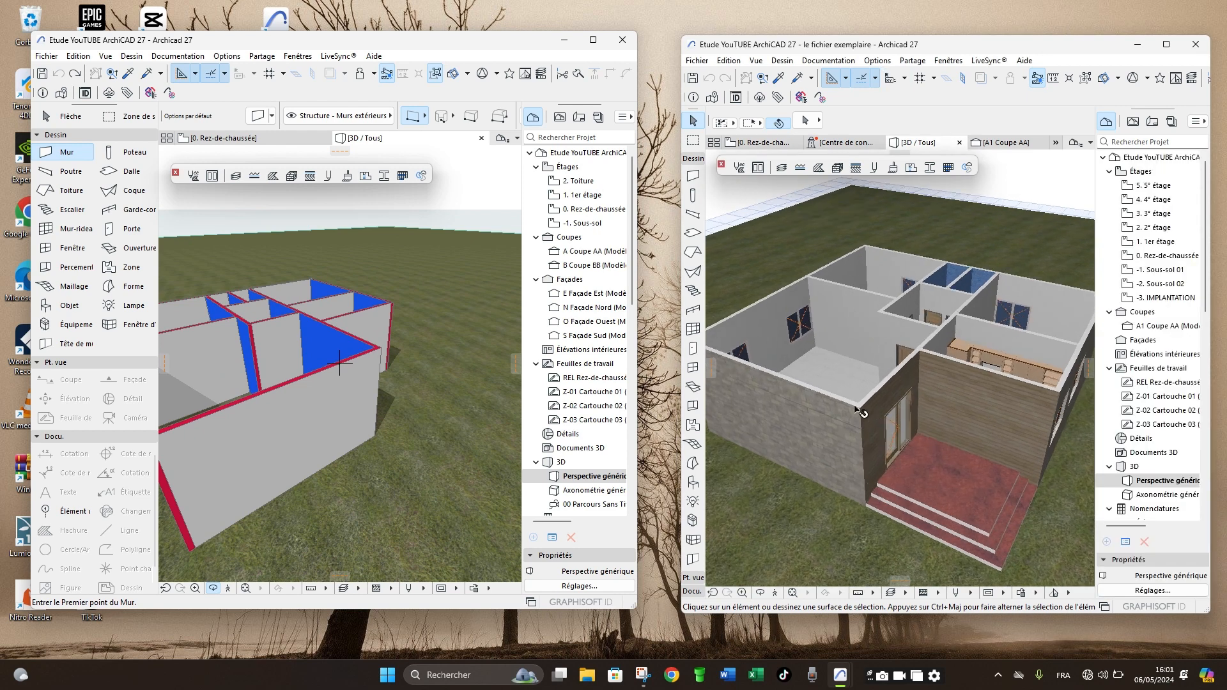
drag(394, 396, 281, 435)
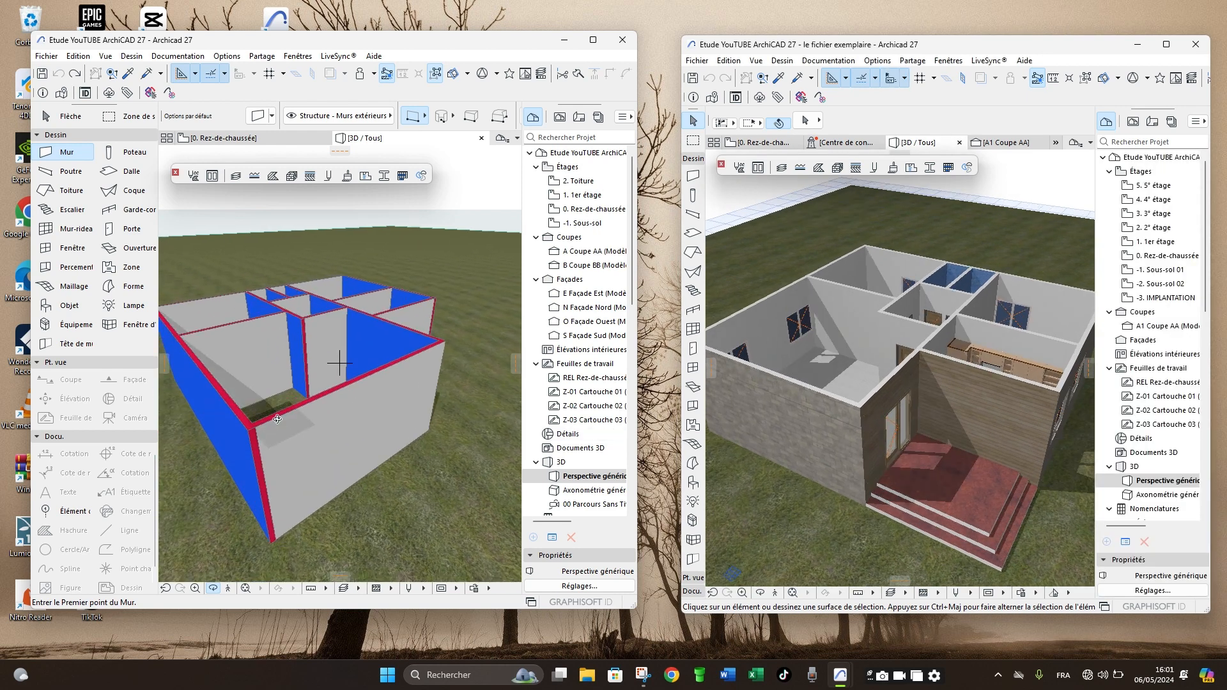
- Set the outside face surface override in the default wall settings to Brique - Ciment from the Briques folder
key(F2)
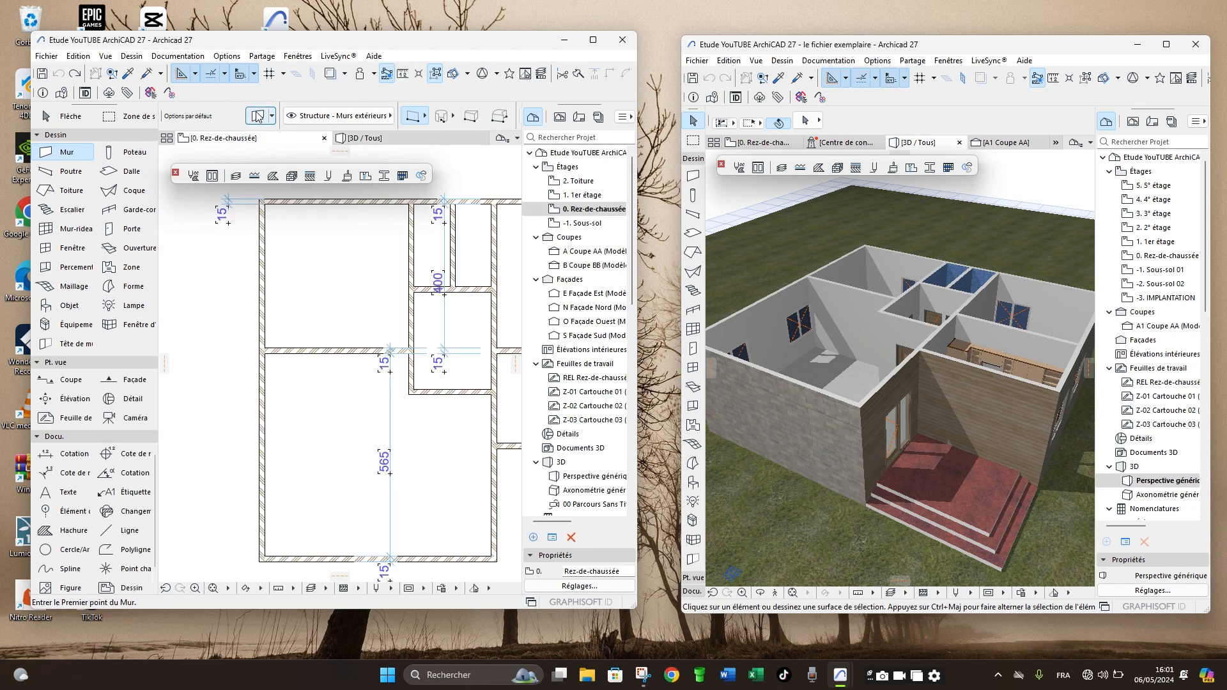
key(ctrl+t)
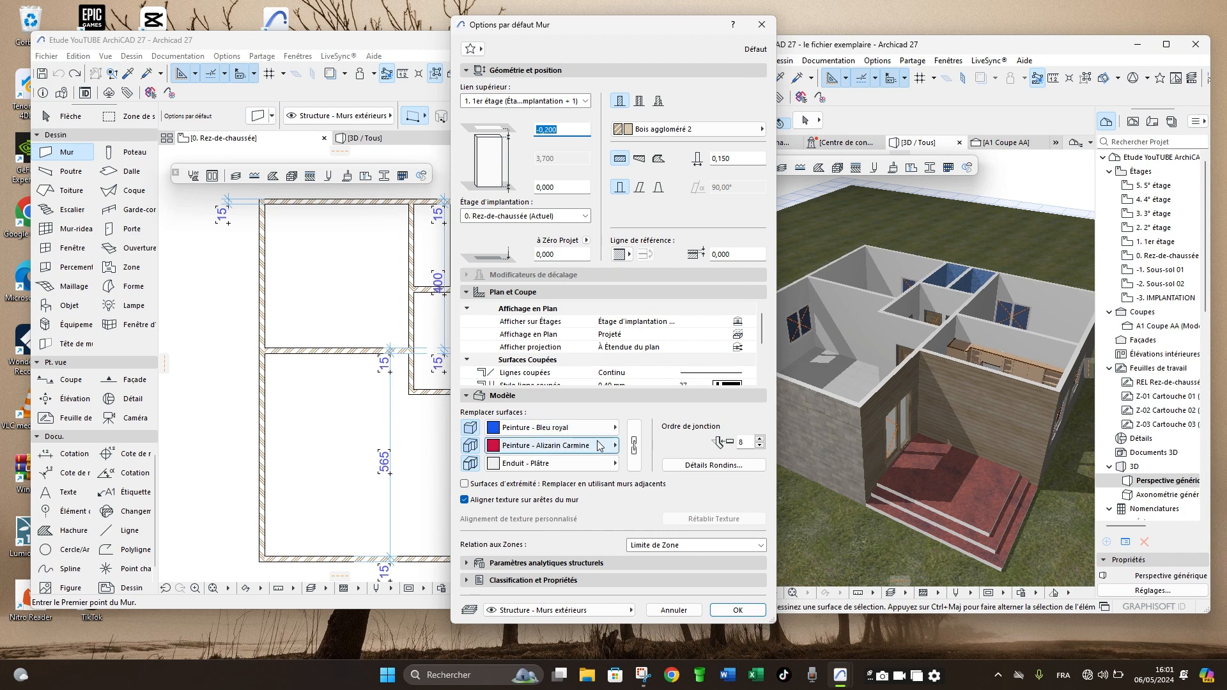
click(498, 427)
scroll(672, 166, up, 3)
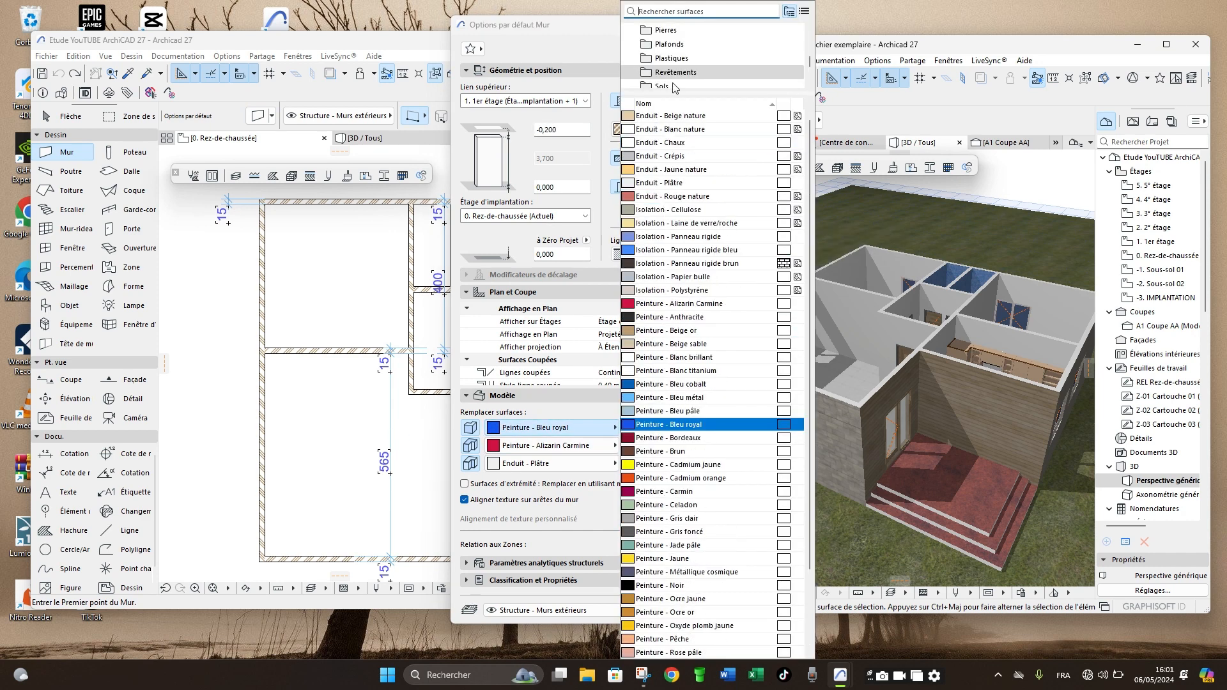
scroll(690, 59, up, 5)
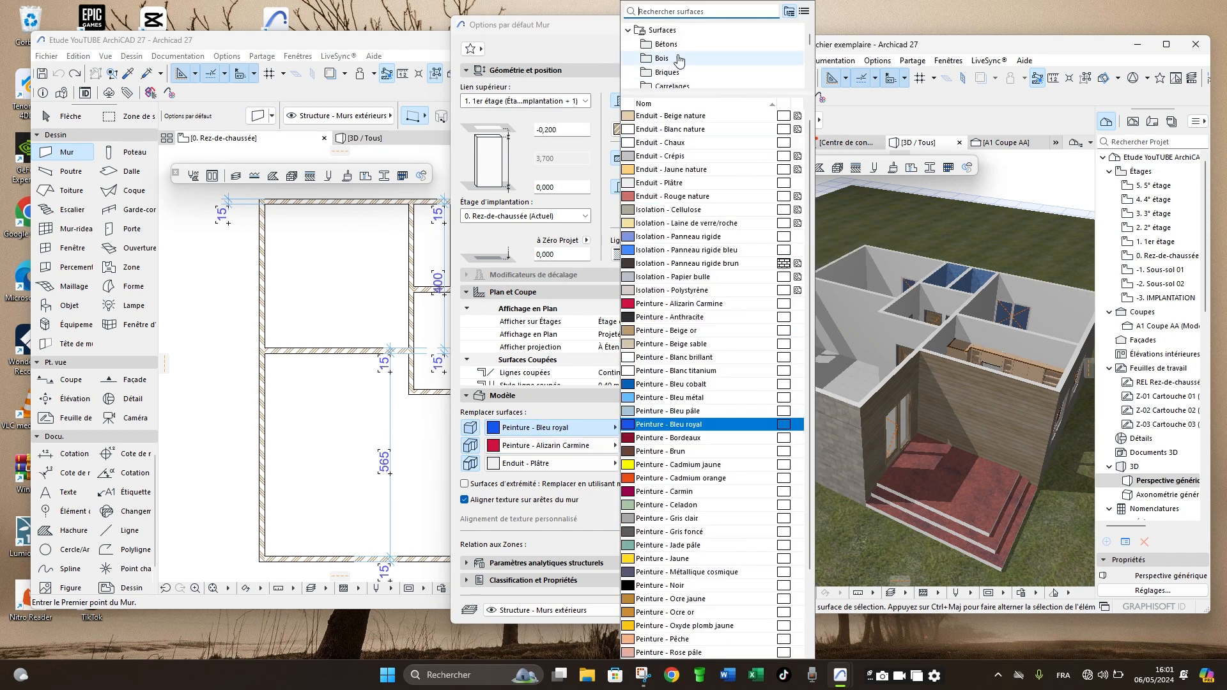
scroll(681, 67, down, 1)
scroll(681, 67, up, 1)
click(679, 69)
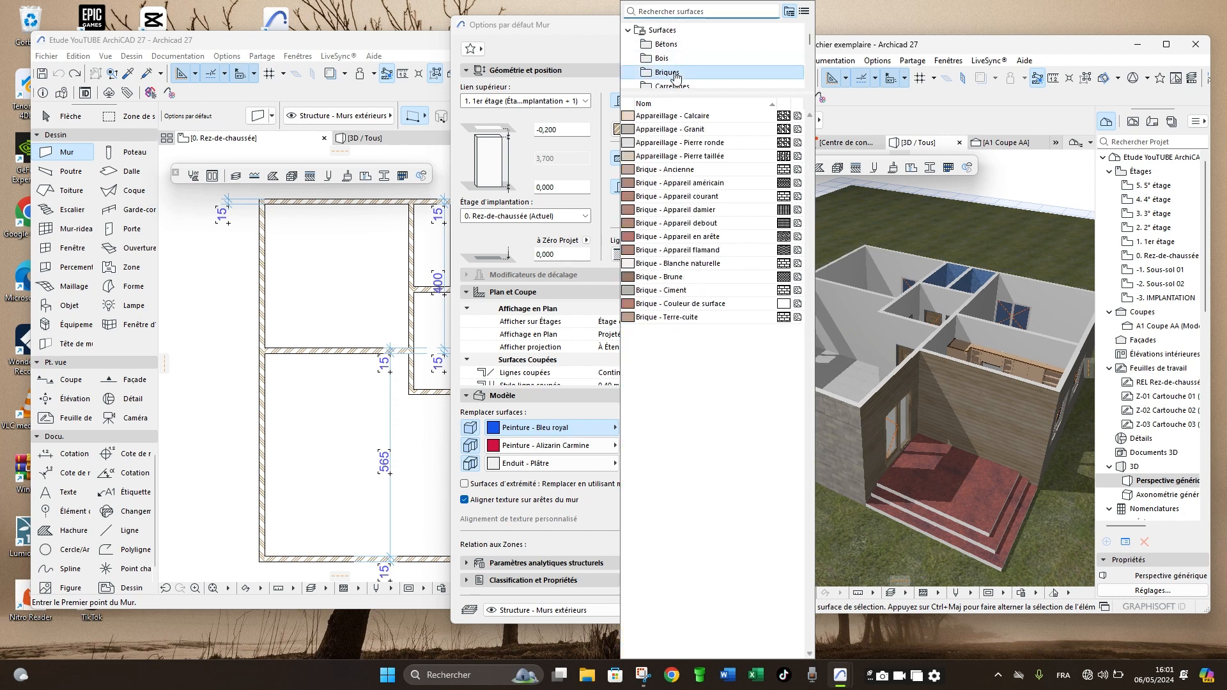
click(665, 294)
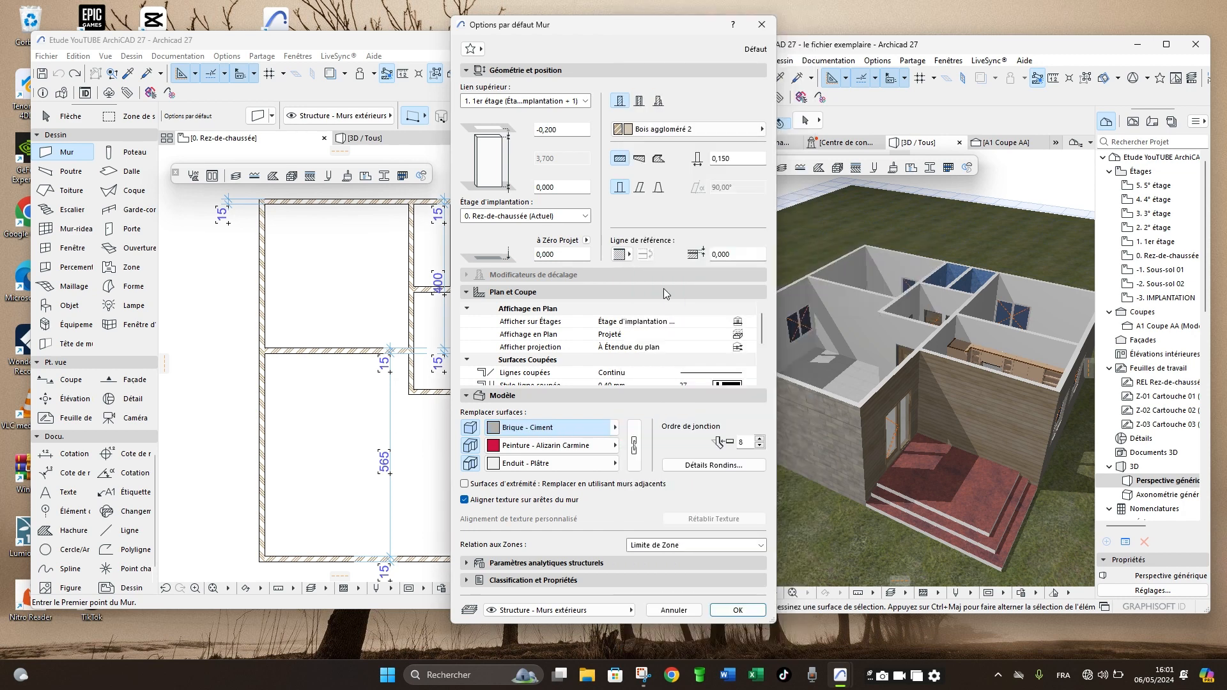
- Set the edge and inside face surface overrides of the default wall to Enduit - Plâtre and apply the settings
click(554, 445)
scroll(731, 210, up, 2)
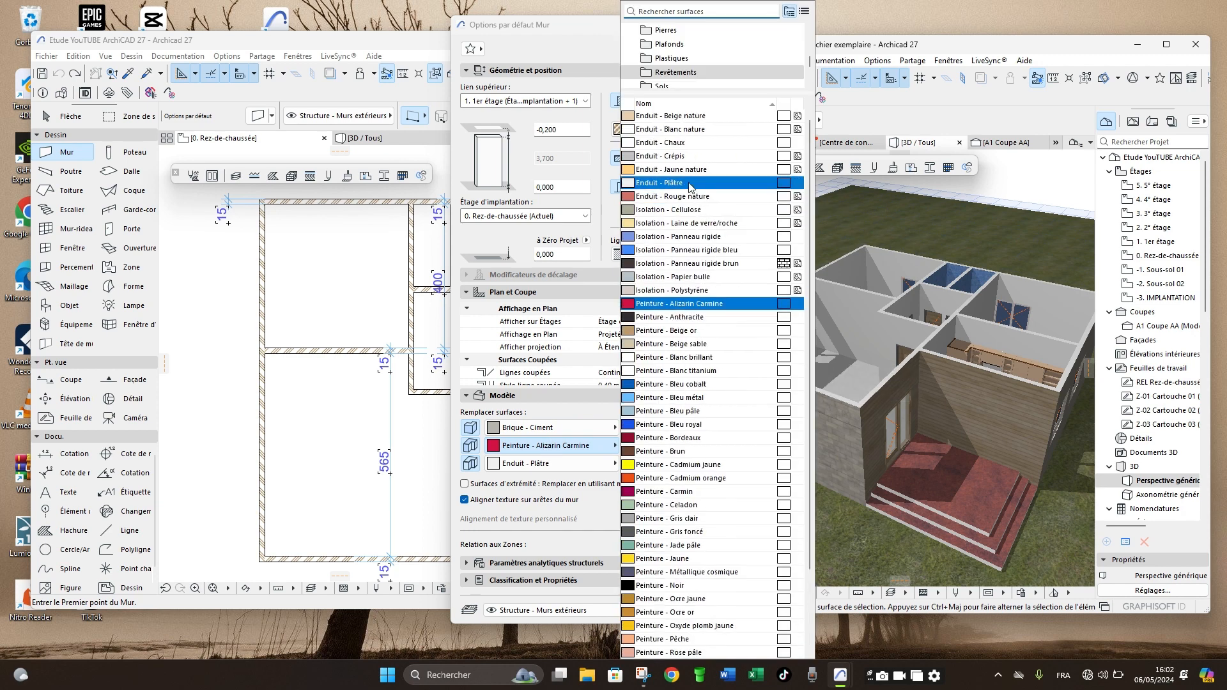
click(688, 186)
click(543, 465)
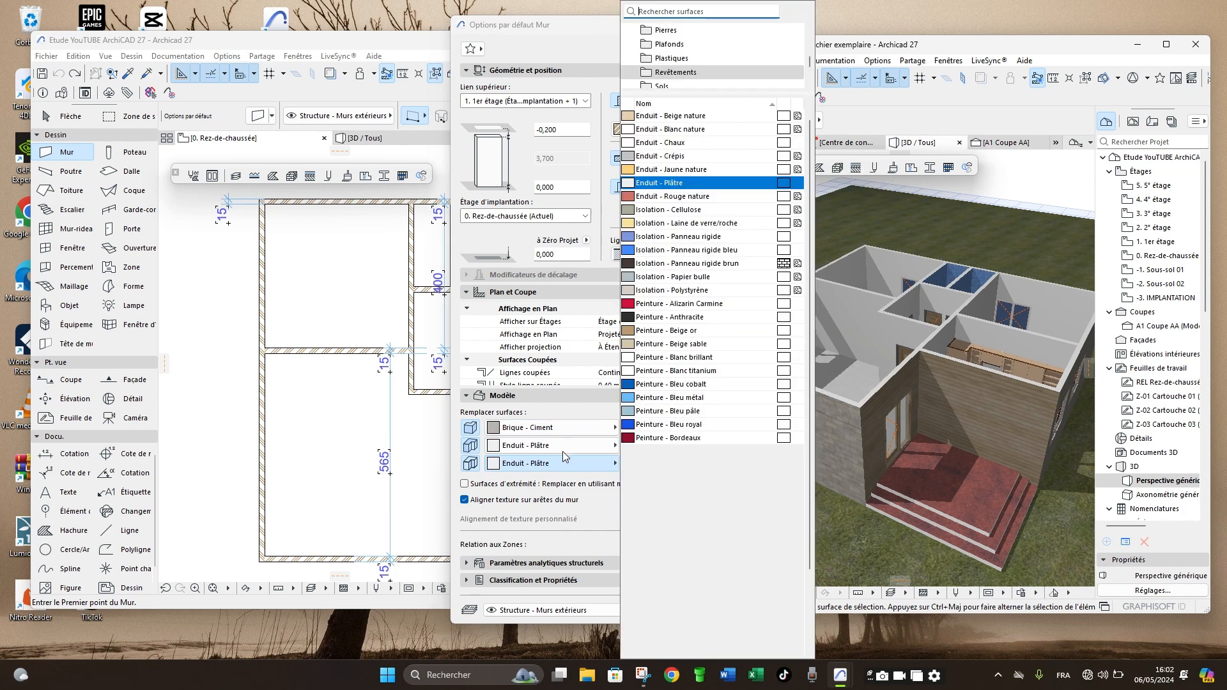
click(673, 186)
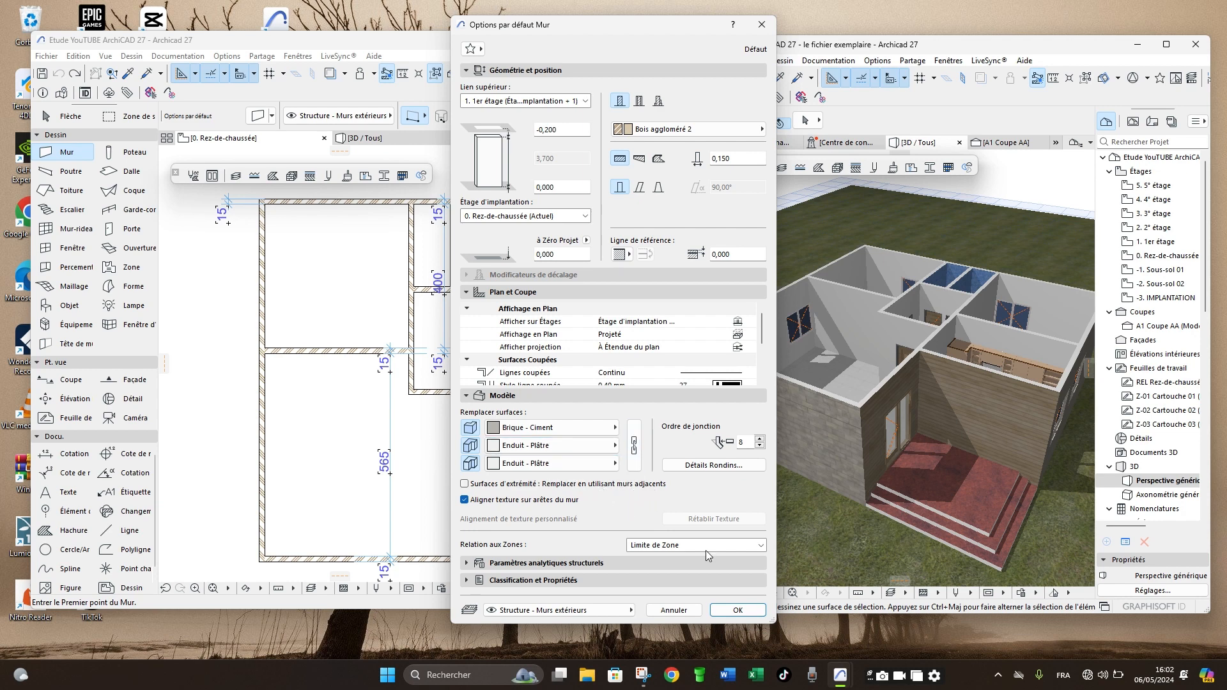
click(737, 611)
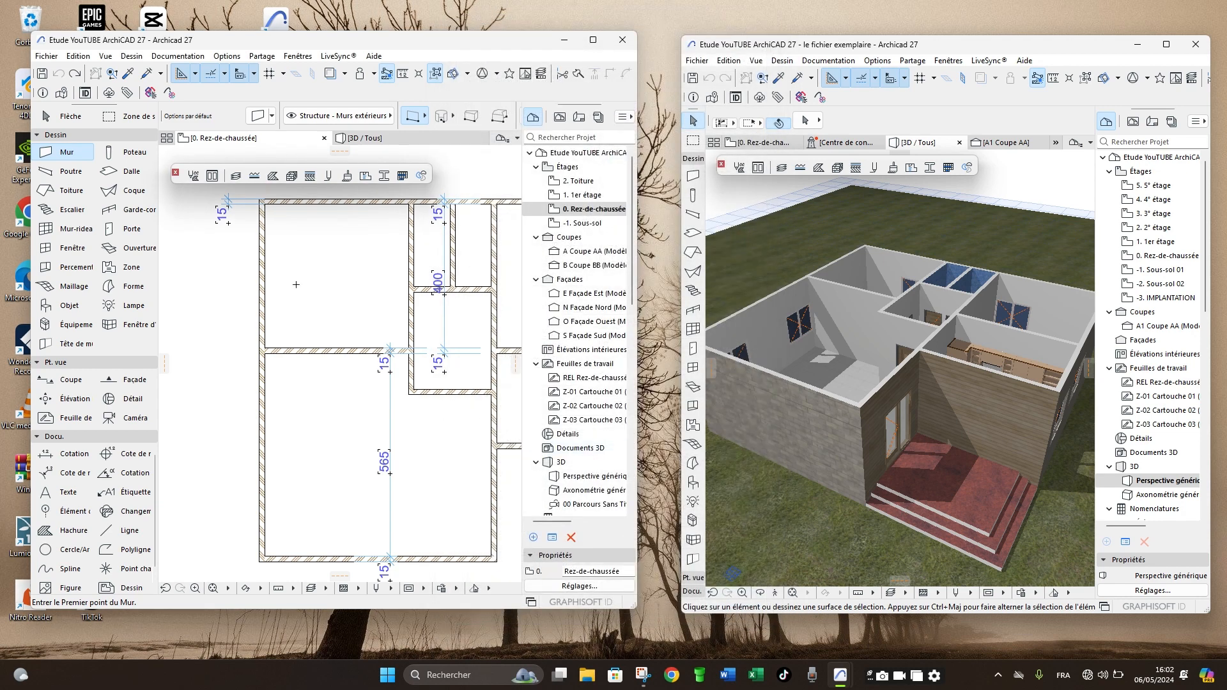
- In 3D, turn on end-surface replacement using adjacent walls (Surfaces d'extrémité) for the two exterior walls meeting at the front corner
click(364, 138)
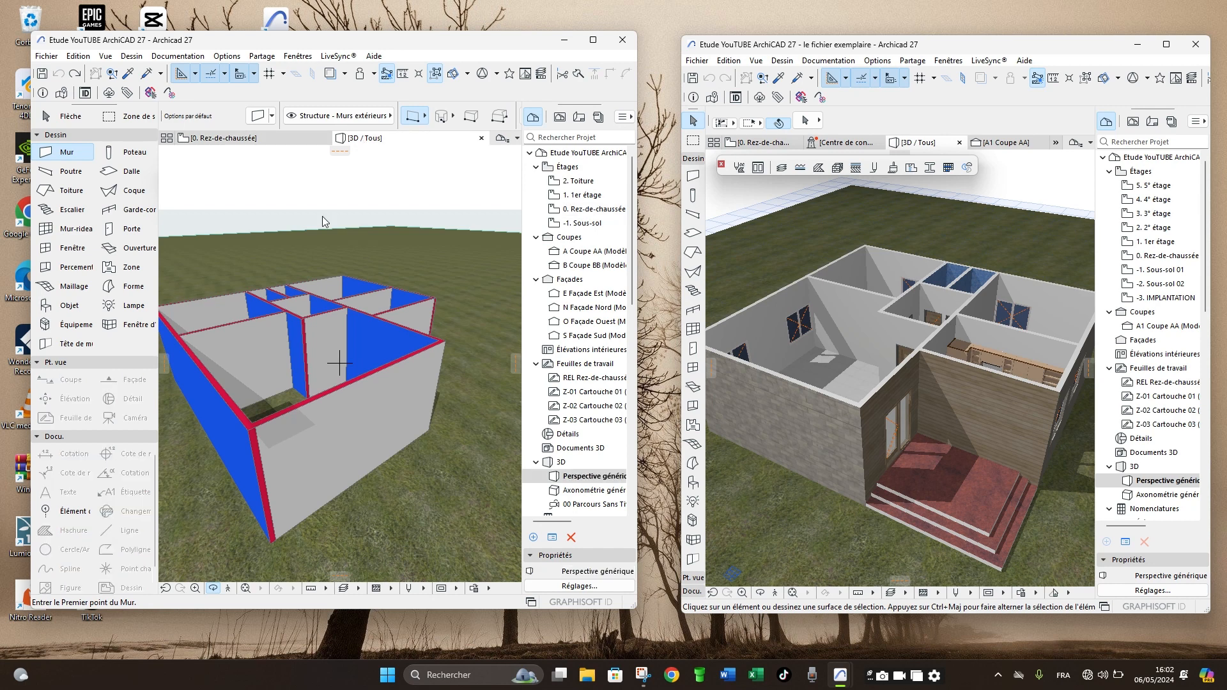
scroll(254, 470, up, 5)
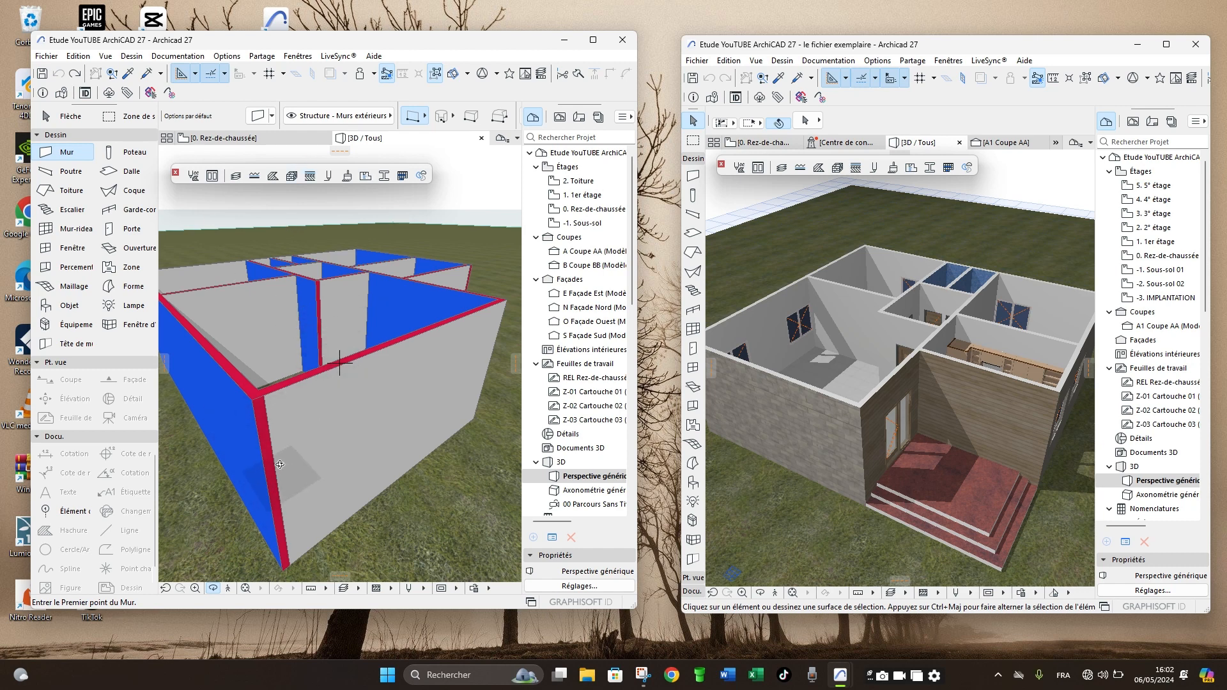
key(Escape)
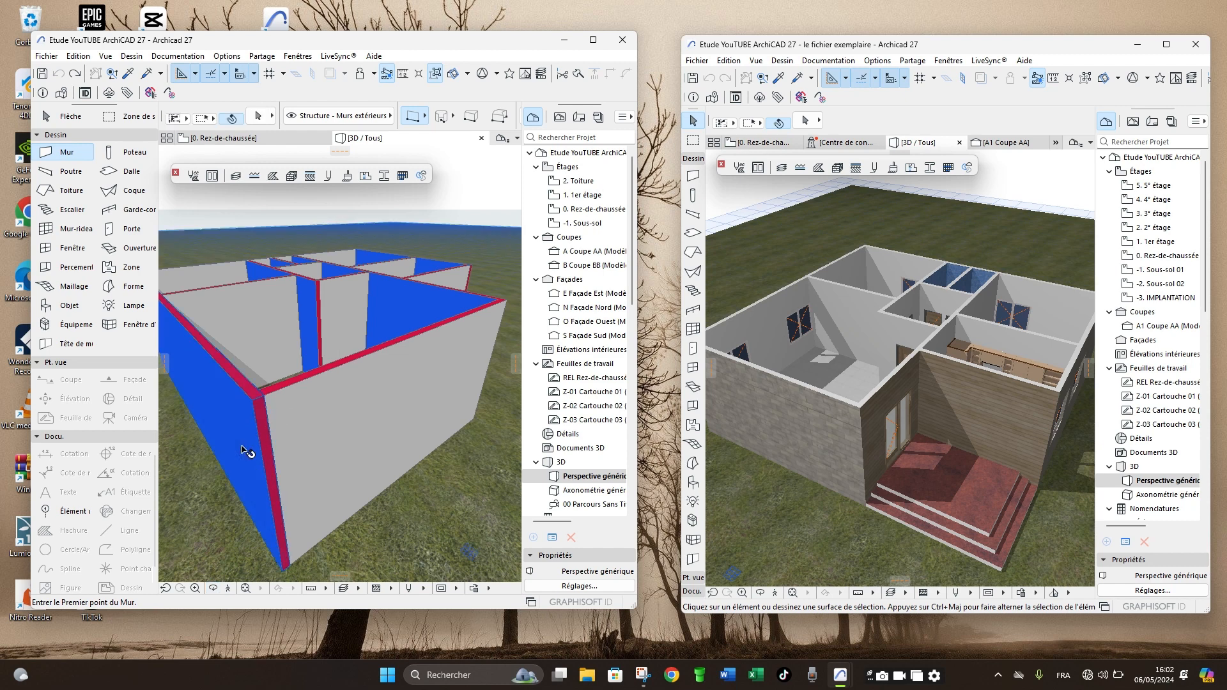
shift+click(244, 451)
shift+click(350, 435)
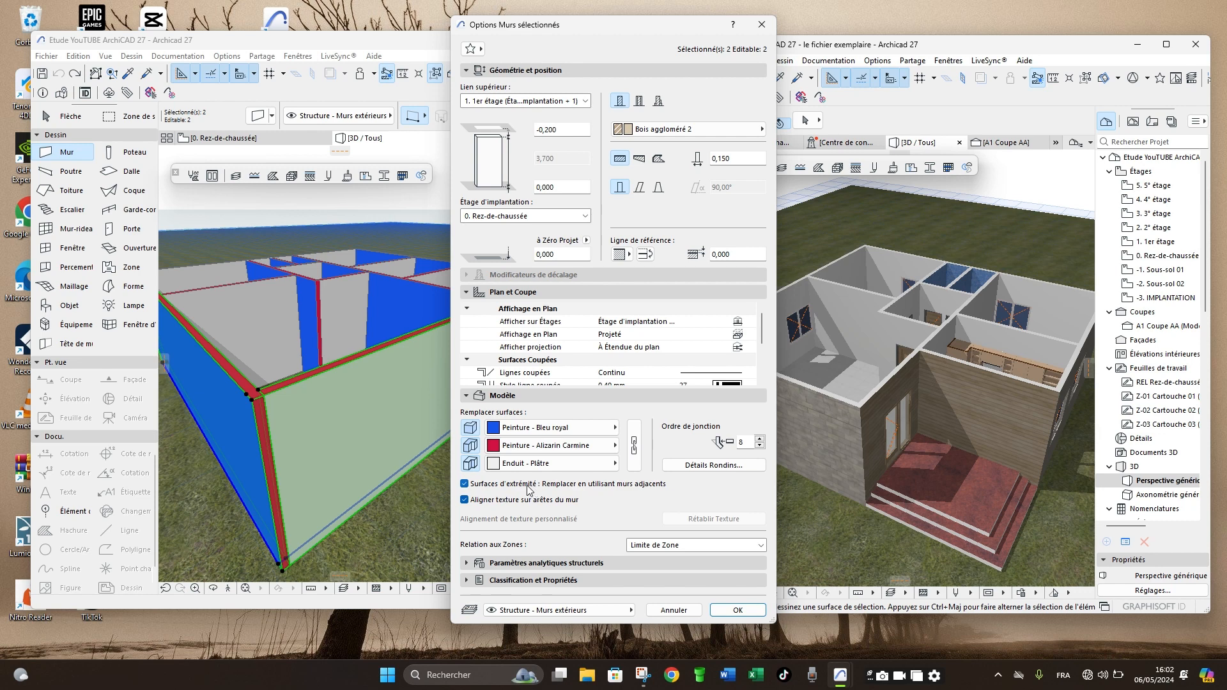
click(738, 610)
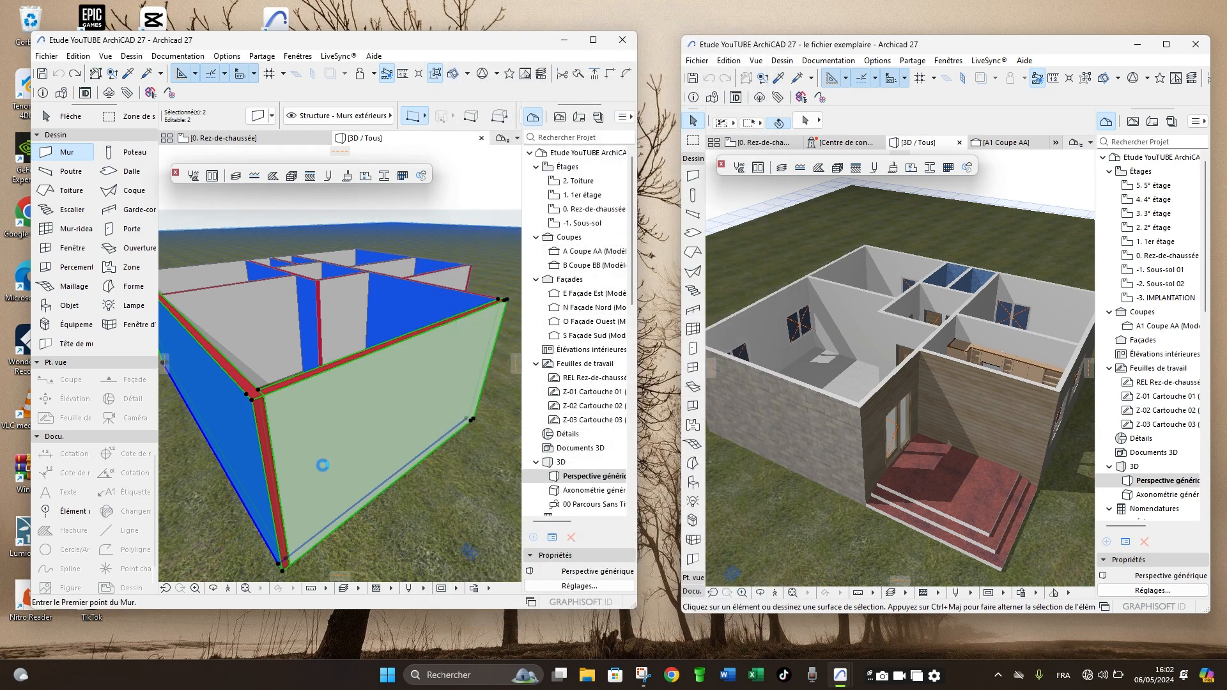
- Inspect the edge surfaces of the two modified walls at their shared front corner in 3D
scroll(290, 438, up, 6)
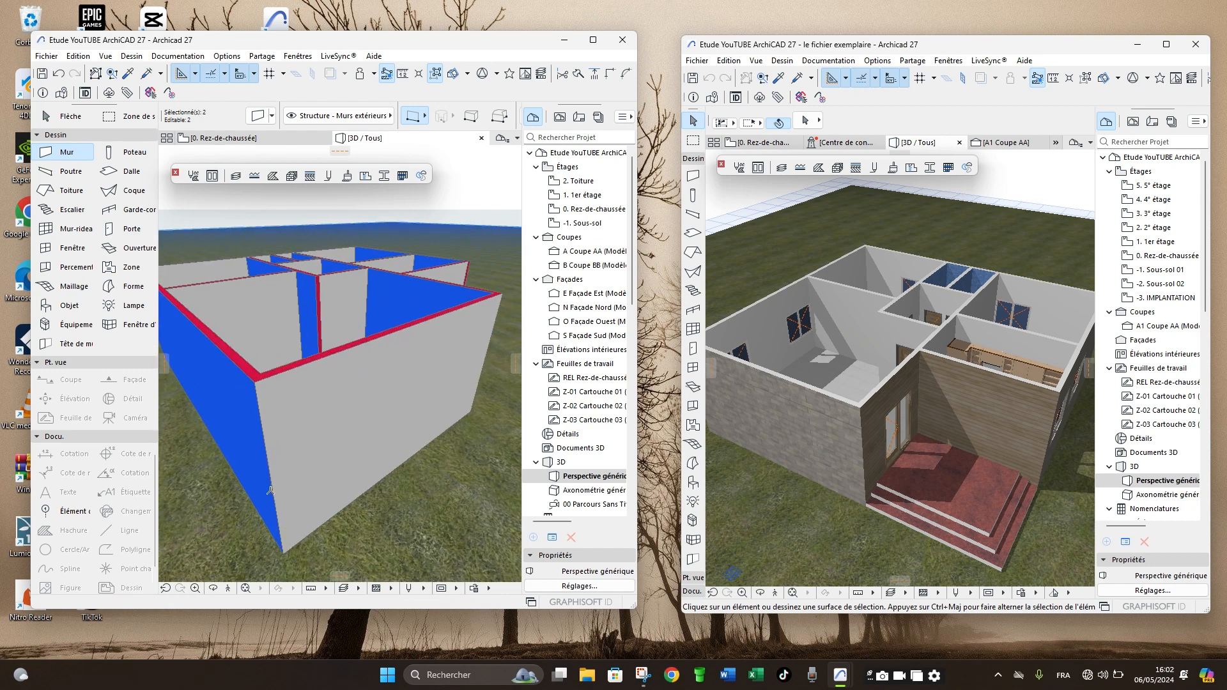
scroll(290, 437, down, 3)
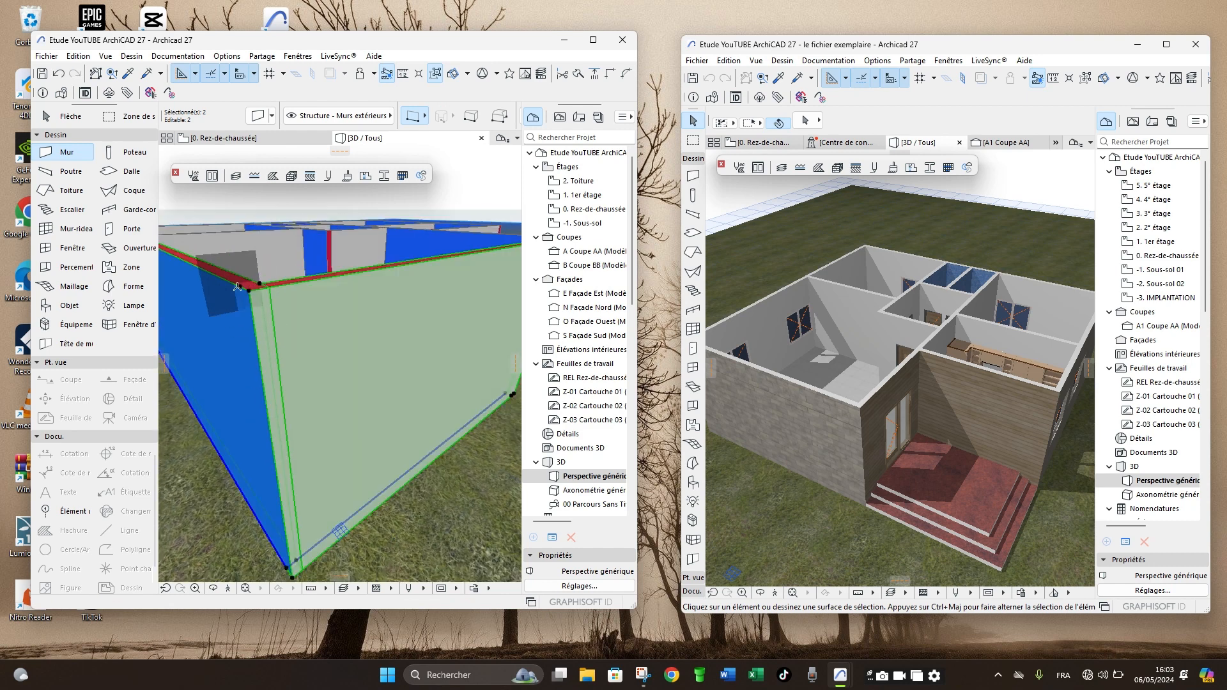
scroll(282, 419, down, 1)
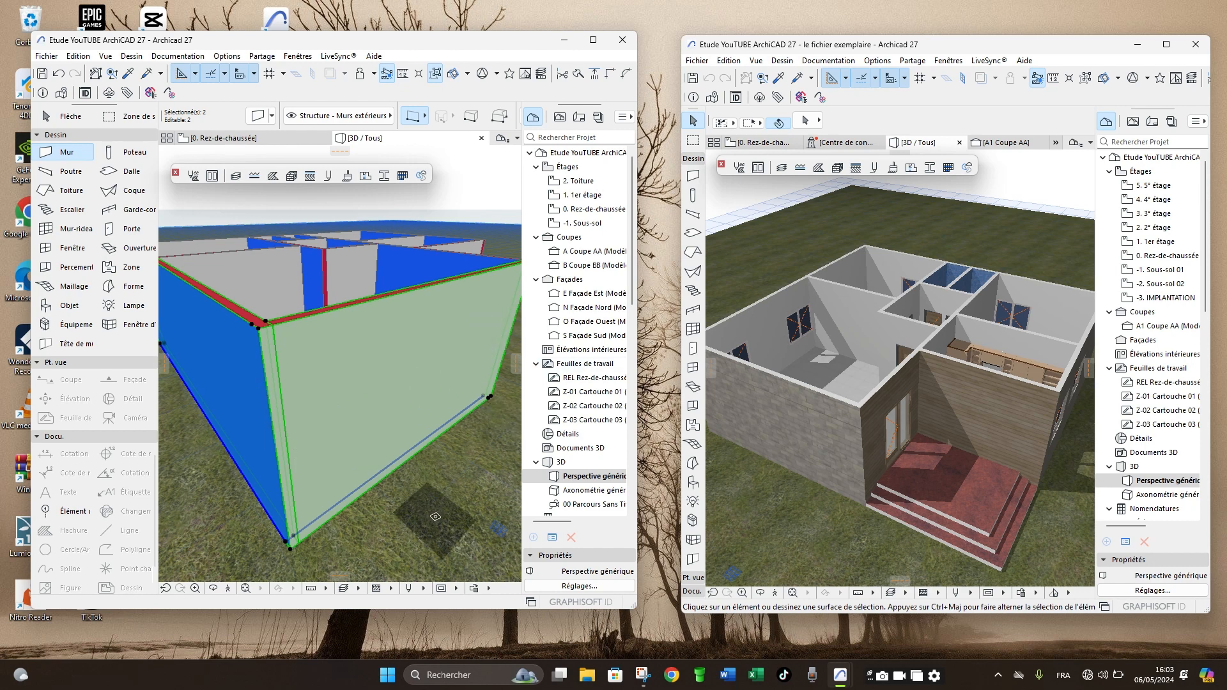
key(Escape)
scroll(417, 493, down, 4)
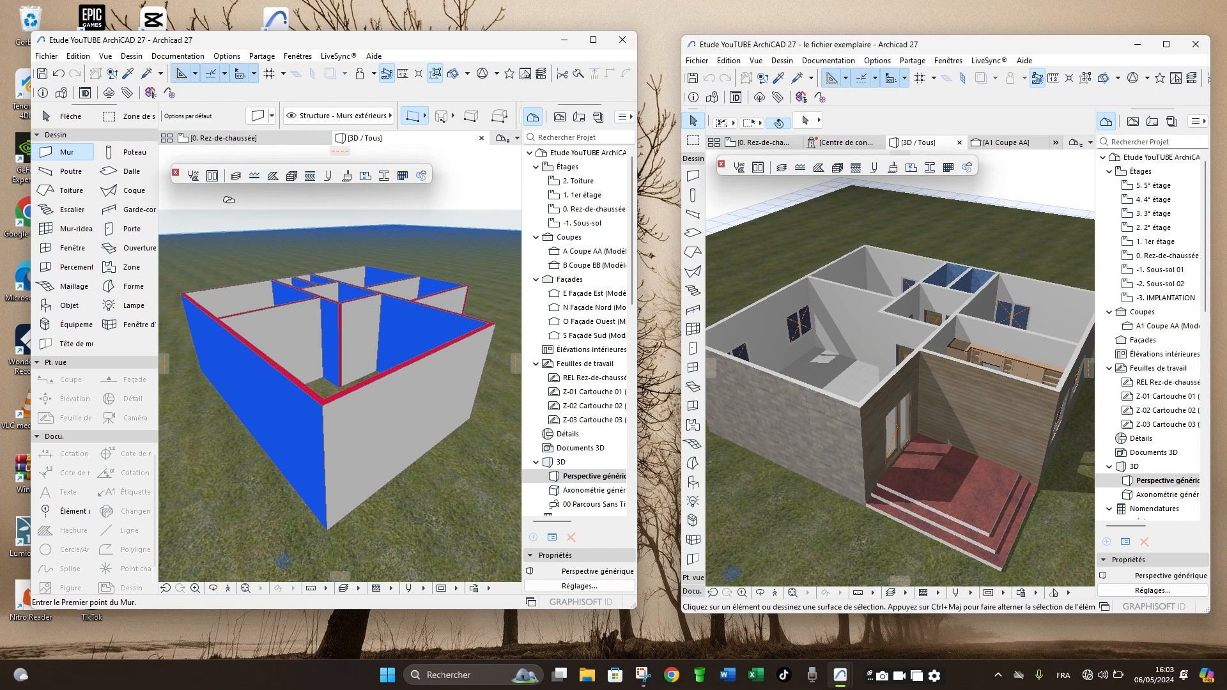
- In the default wall settings, enable end-surface replacement using adjacent walls and set the reference line to Face intérieure
click(217, 139)
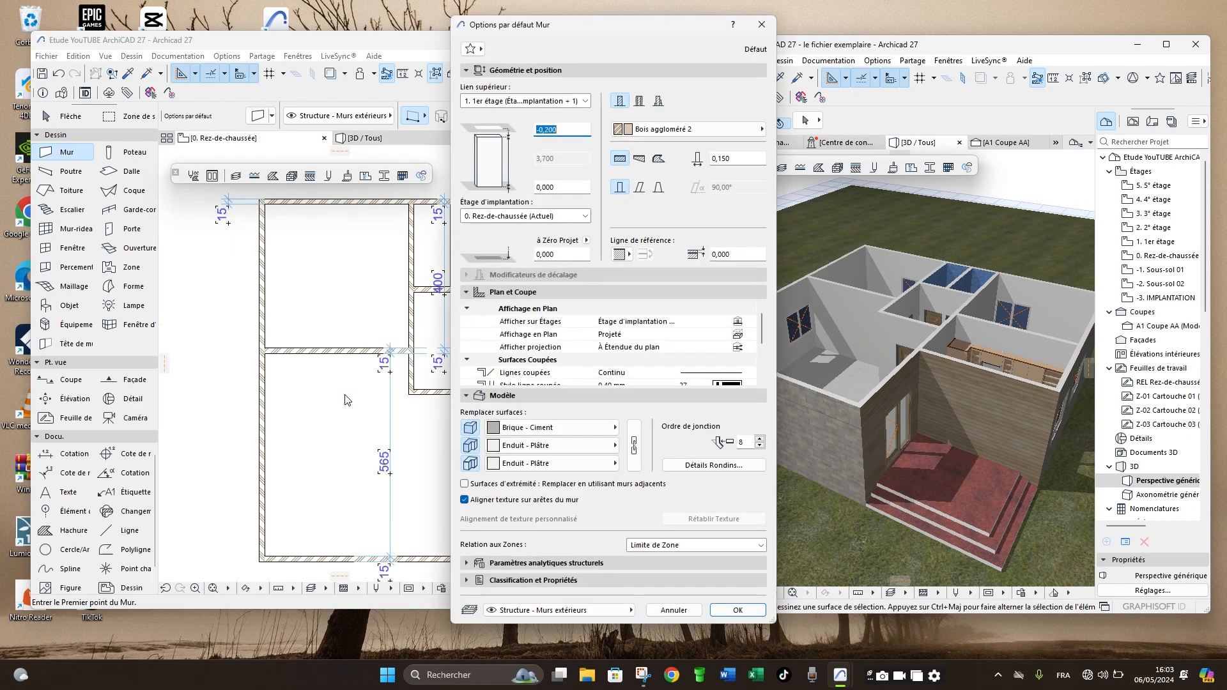
click(465, 484)
click(628, 255)
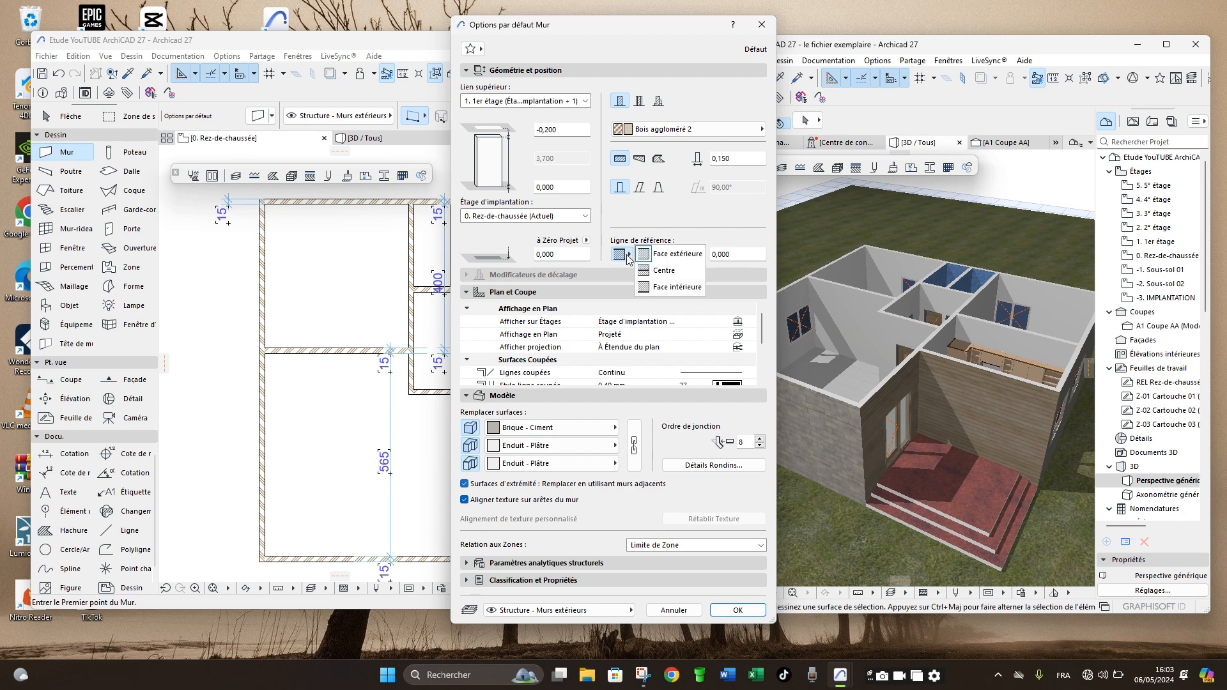
click(666, 289)
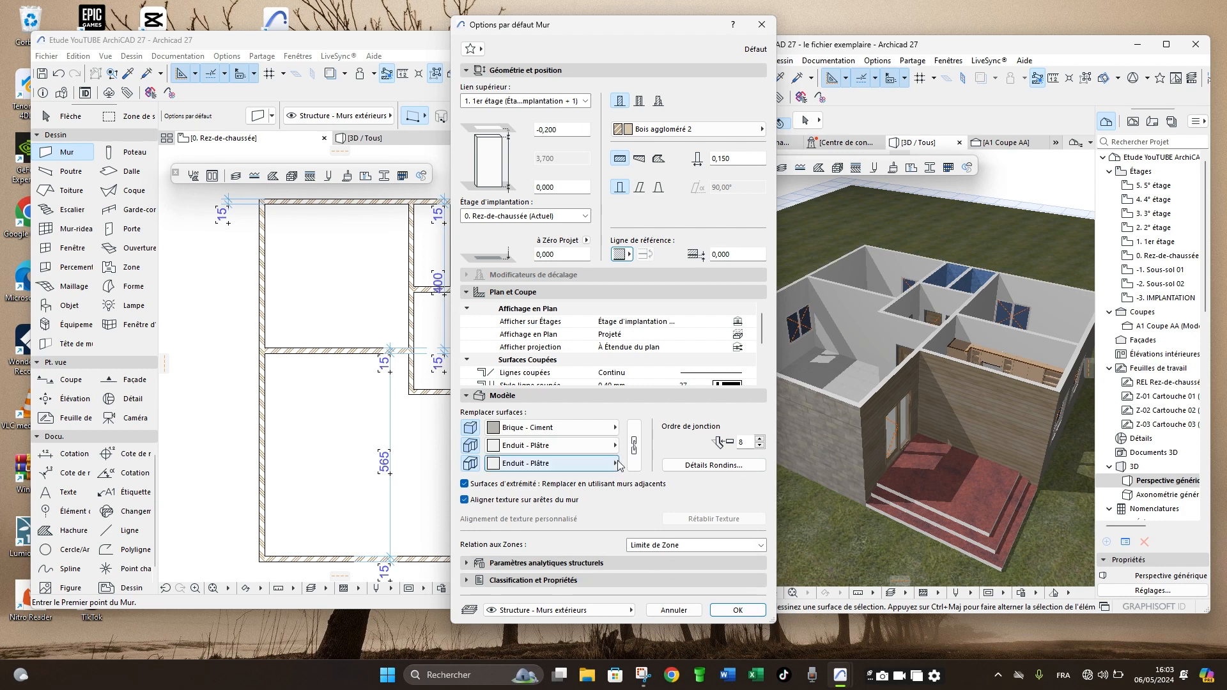
click(729, 608)
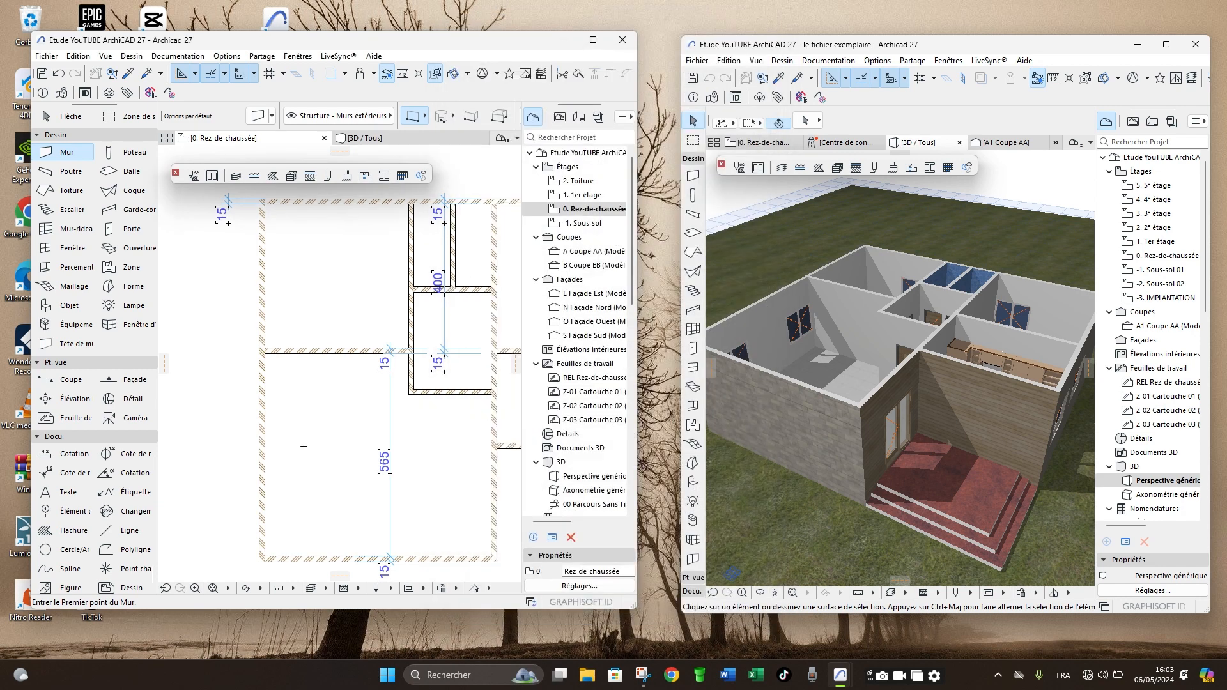
- Show the example house's Rez-de-chaussée plan beside the project's plan and examine its wall layout and dimensions
scroll(303, 445, down, 2)
scroll(303, 445, down, 3)
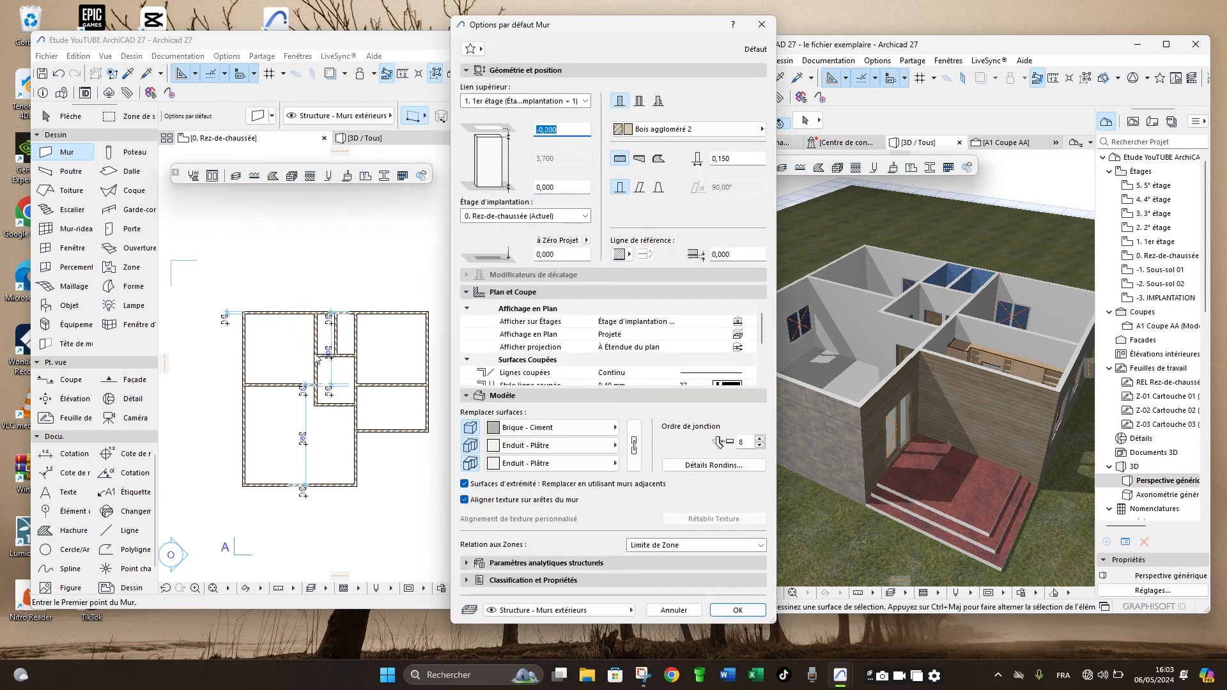
key(Escape)
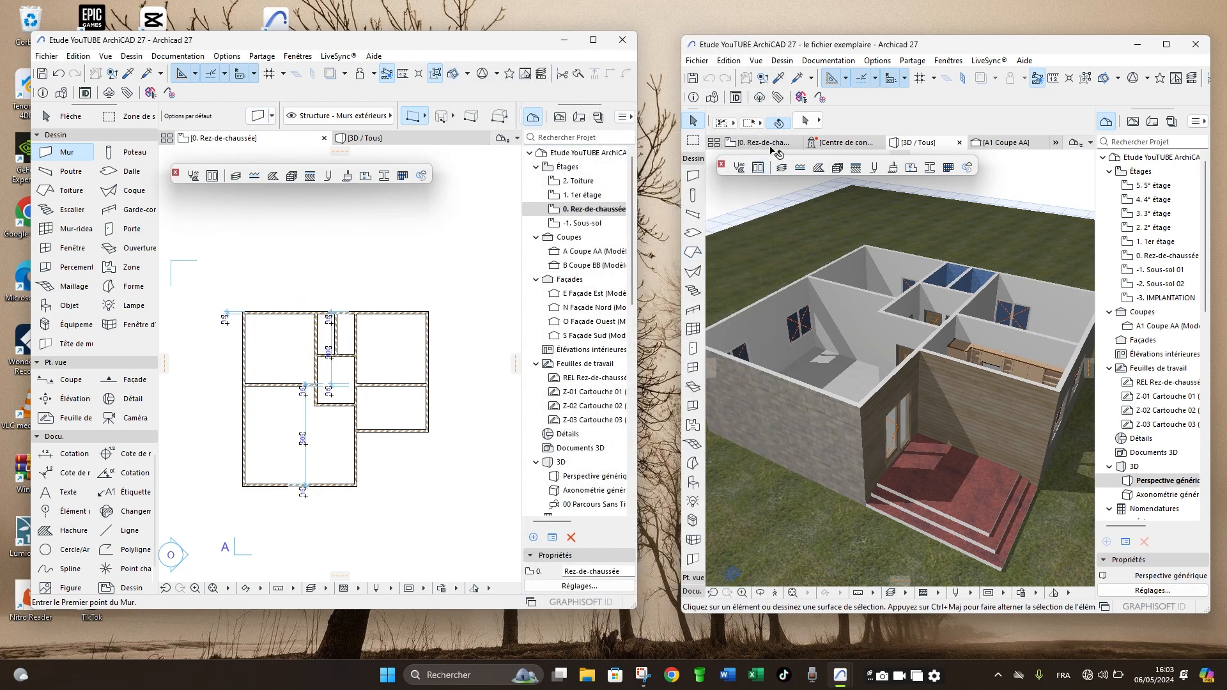
click(760, 143)
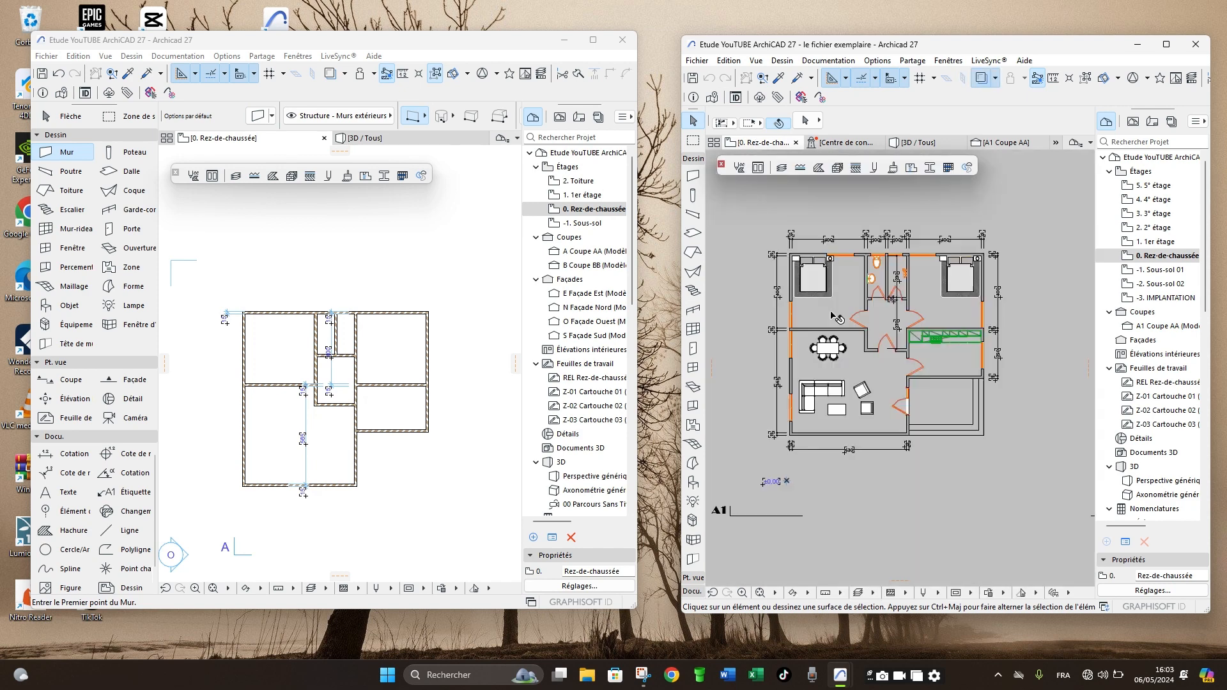
scroll(846, 283, up, 3)
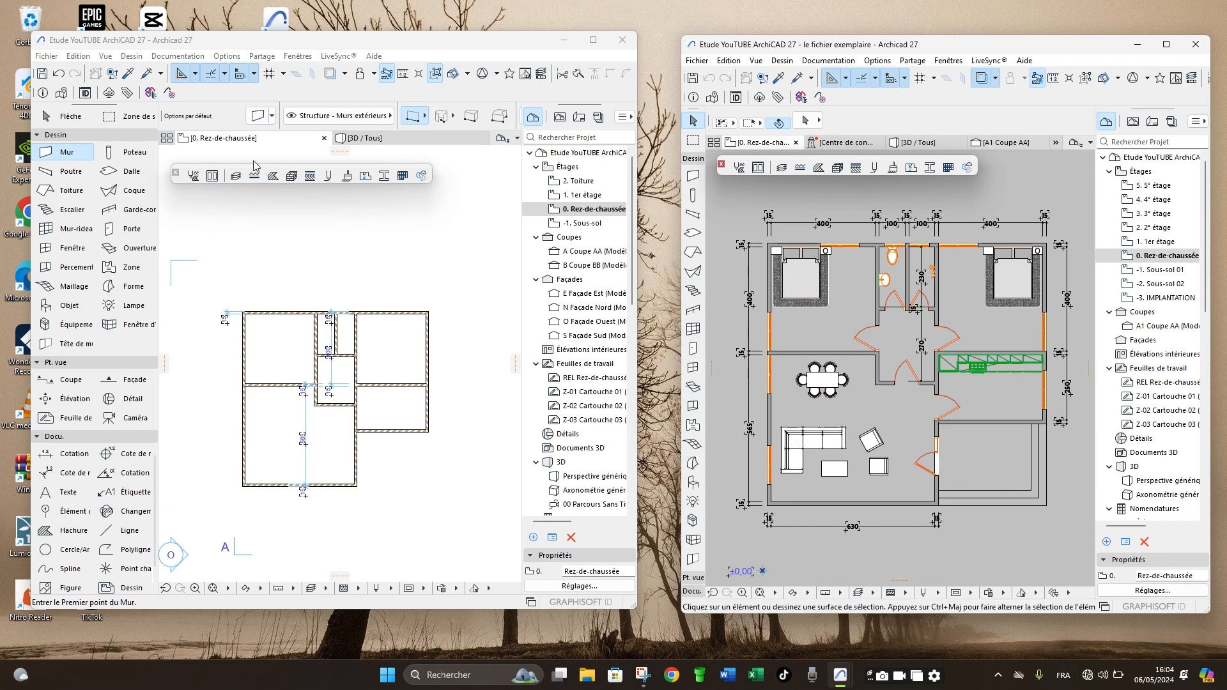
- Delete all walls and dimensions from the project's Rez-de-chaussée plan
click(258, 126)
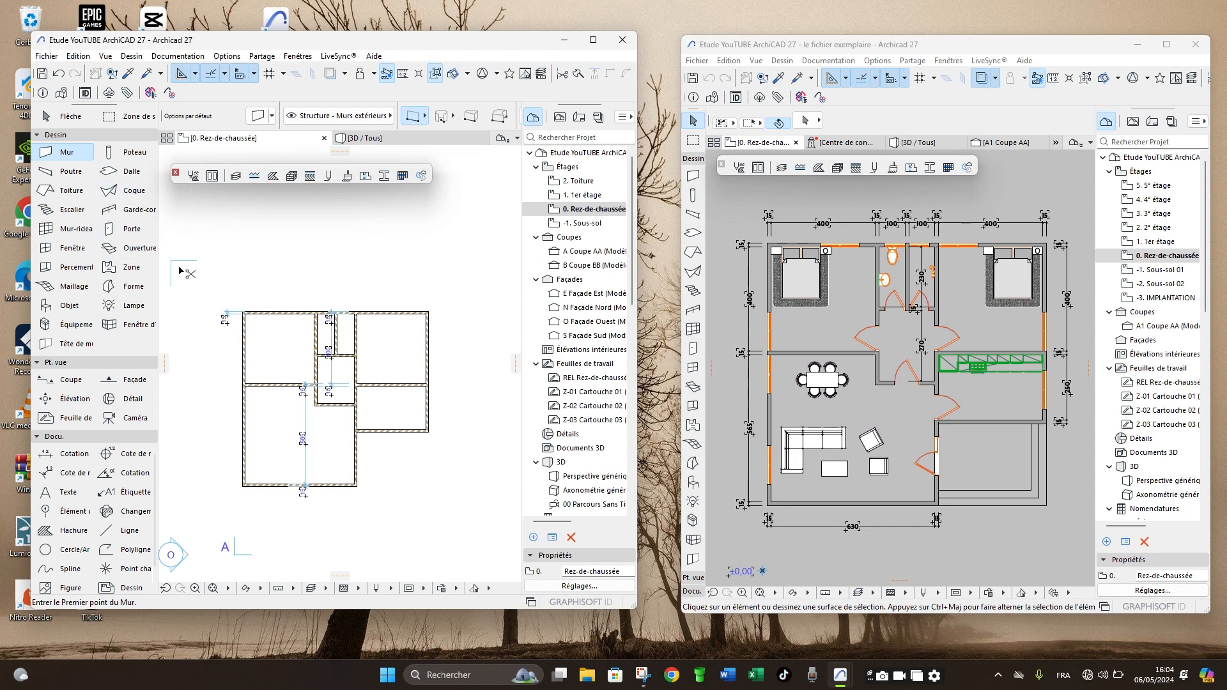
key(ctrl+a)
key(Delete)
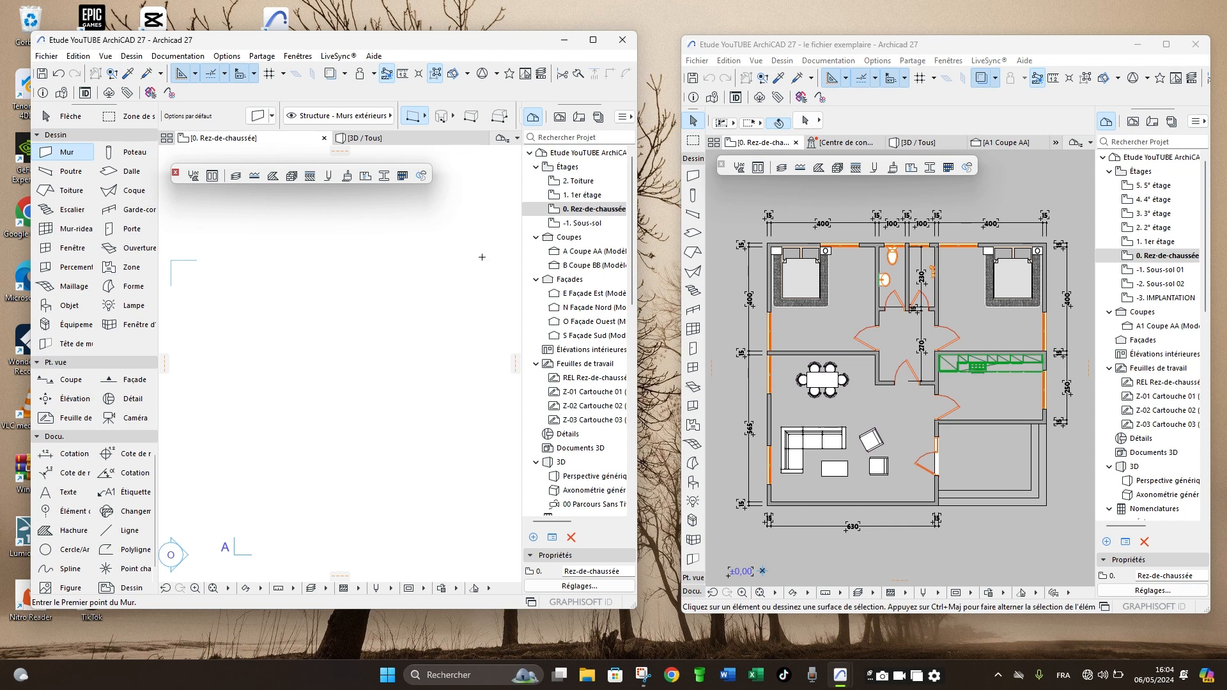
- Draw a horizontal exterior wall about 15 m long from right to left, plus a vertical wall crossing it near its left end
click(481, 257)
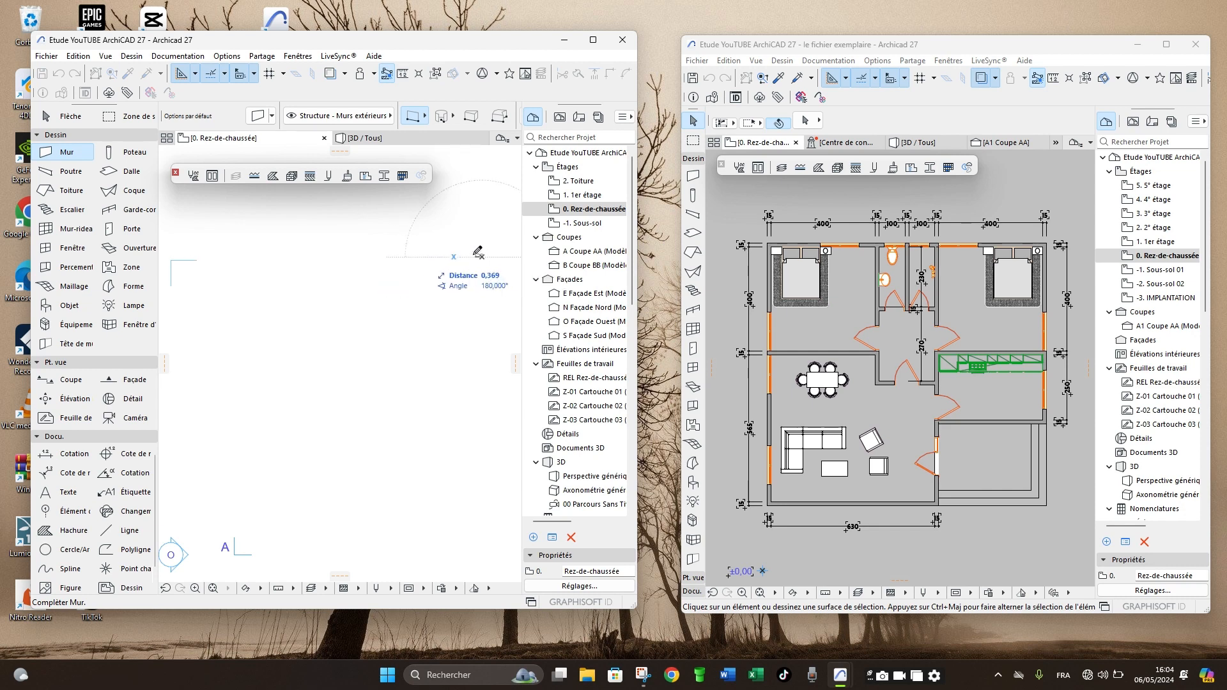
click(224, 255)
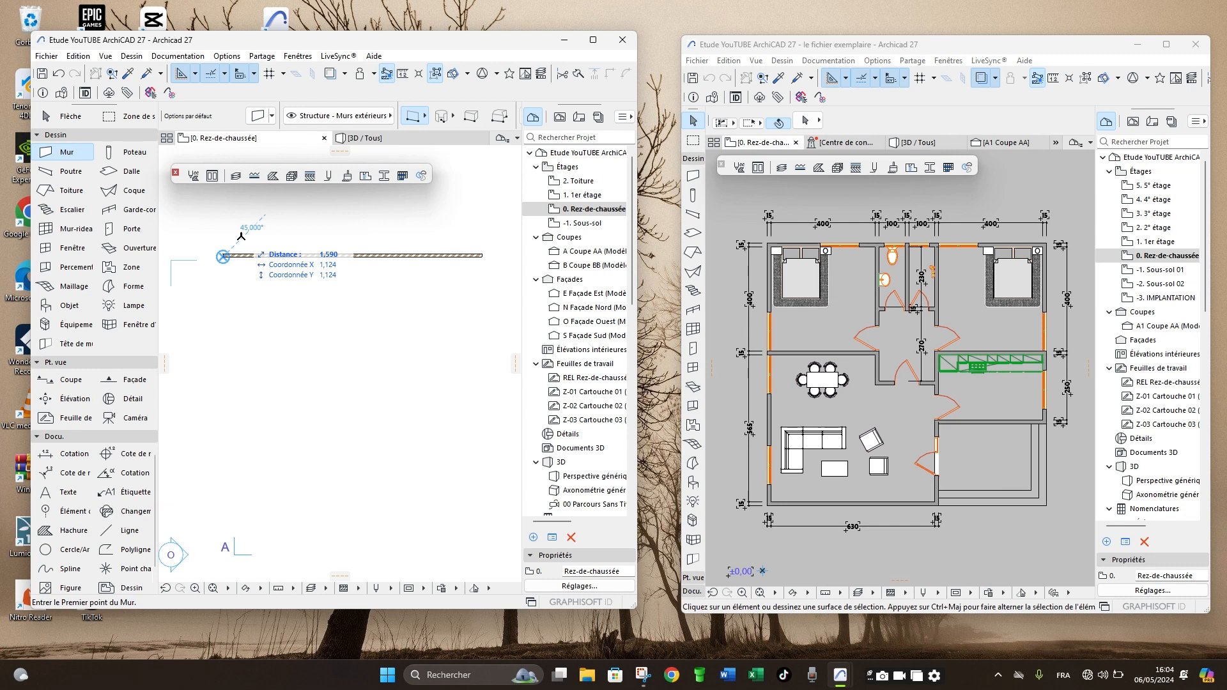
click(240, 235)
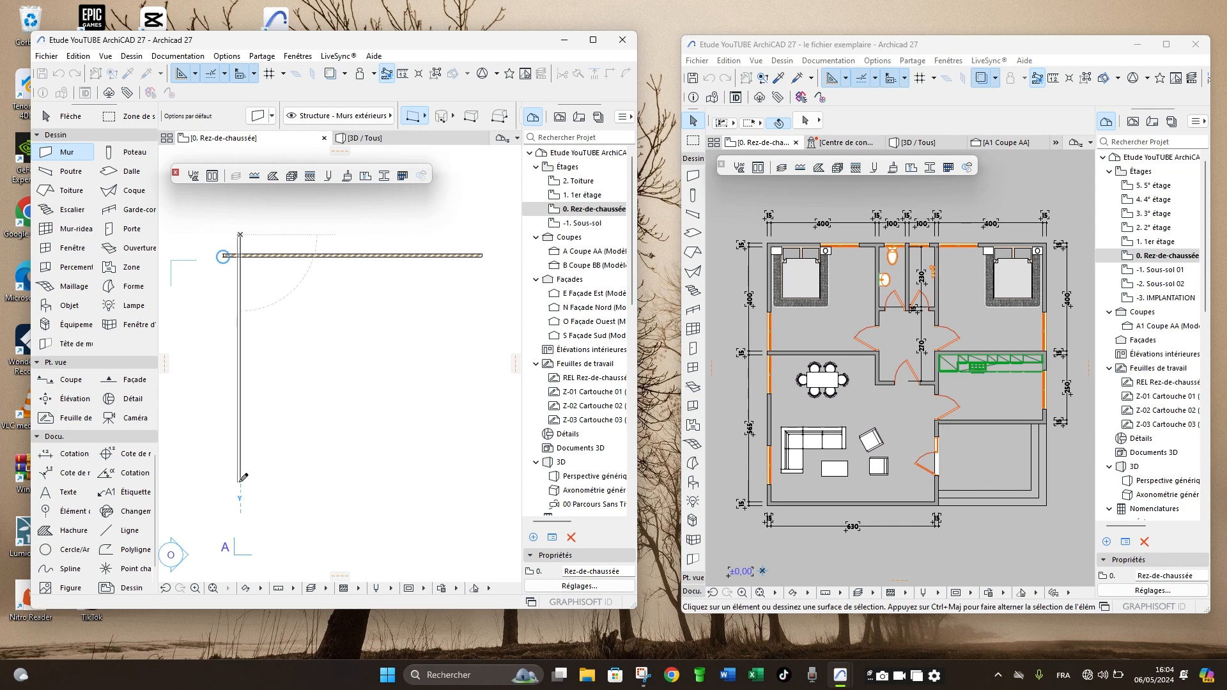
click(241, 481)
- Trim the overhanging ends of the horizontal and vertical walls so they form a clean upper-left corner
scroll(253, 259, up, 3)
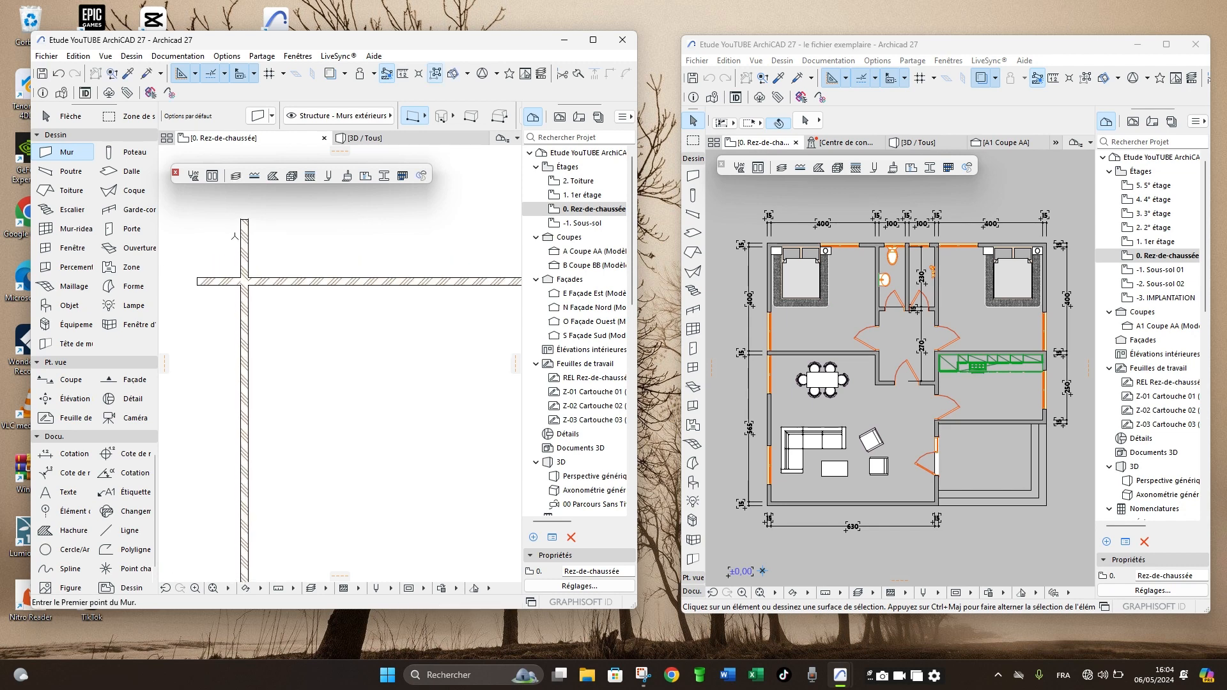
scroll(297, 305, down, 2)
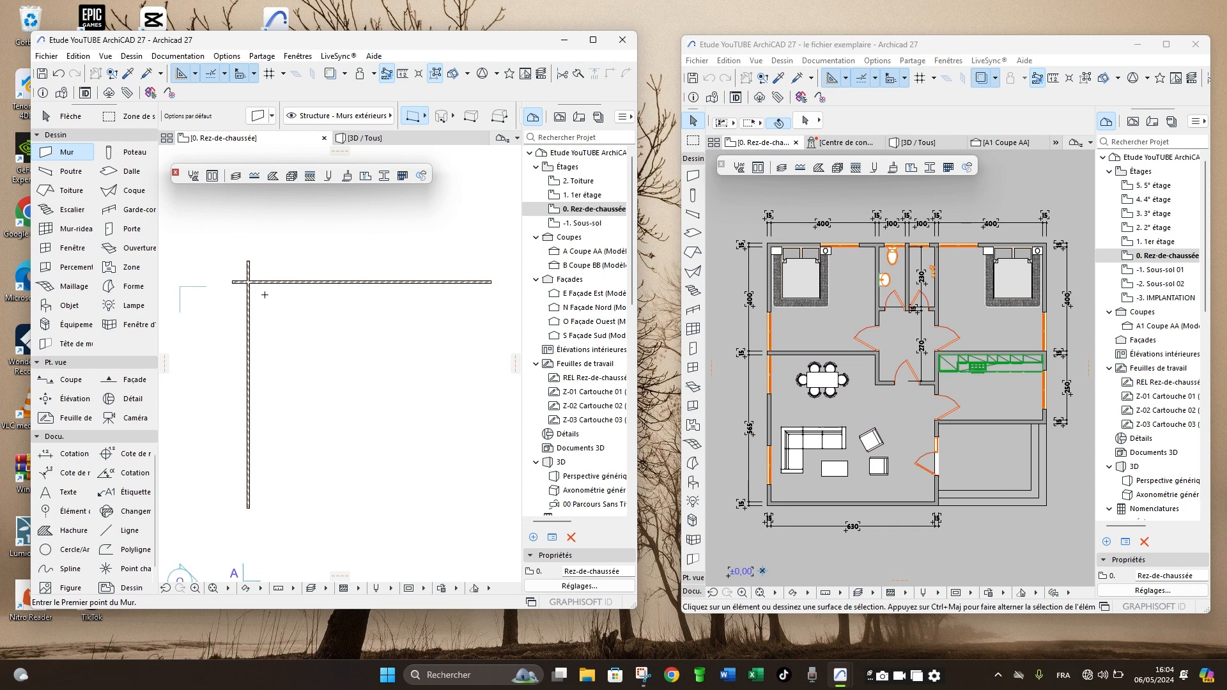
scroll(248, 280, up, 1)
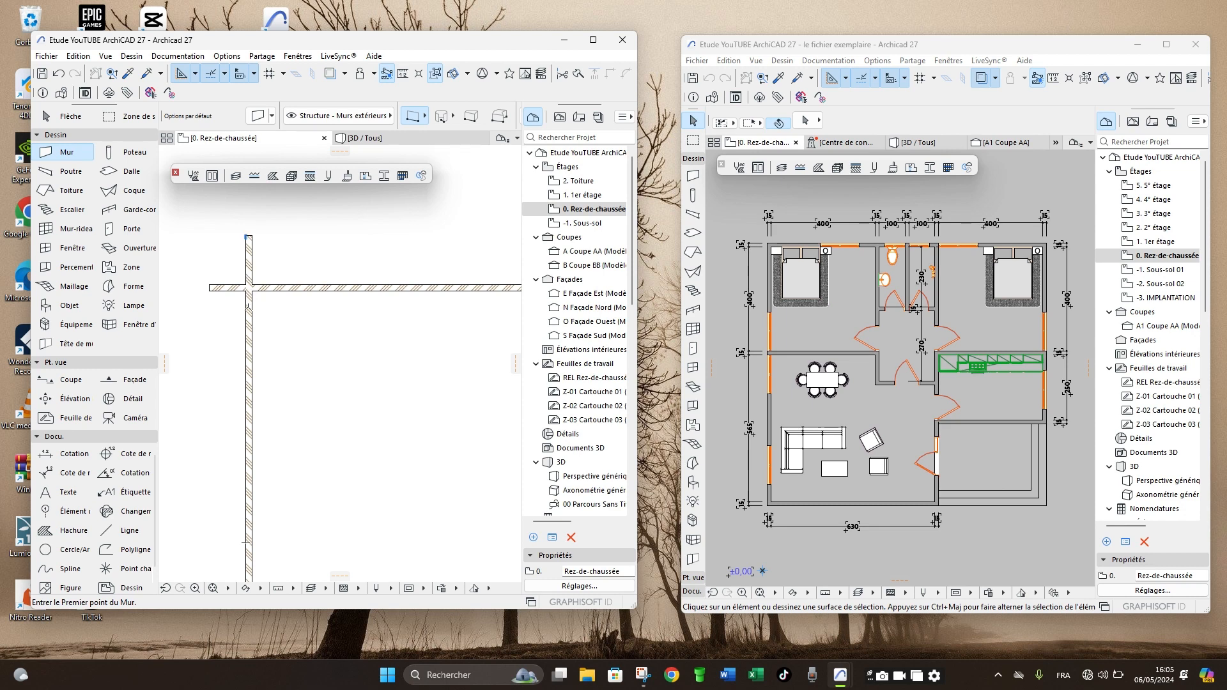
scroll(222, 315, down, 2)
scroll(231, 300, up, 3)
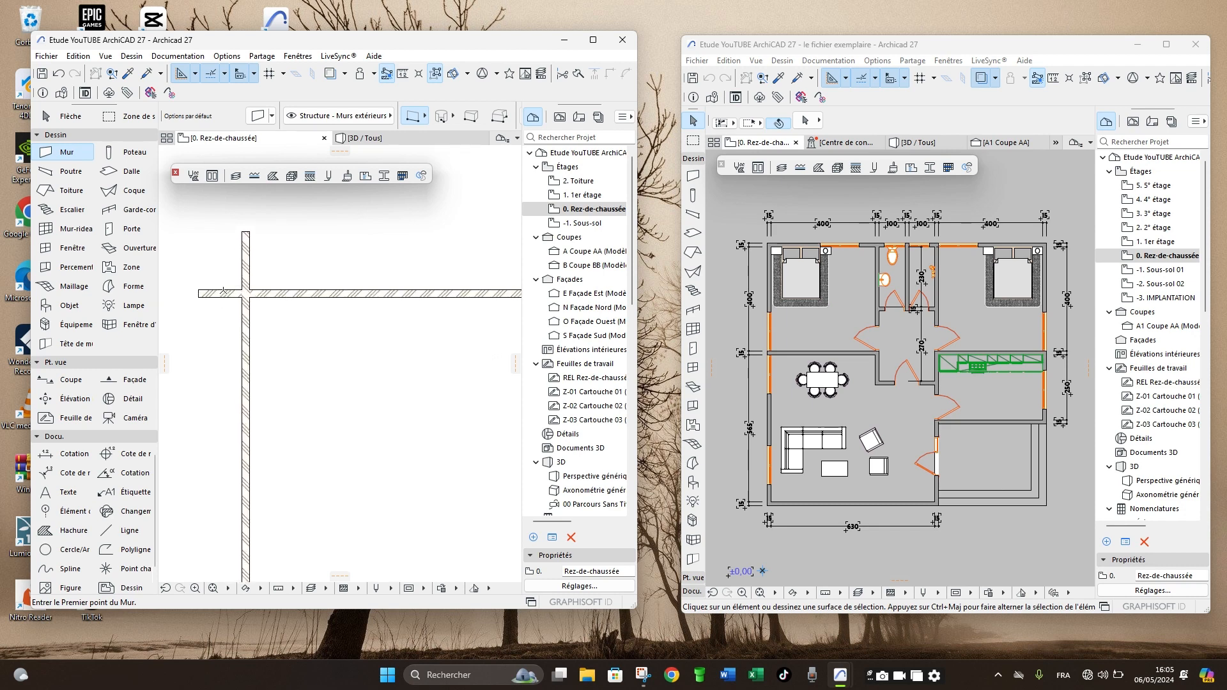
ctrl+click(222, 295)
ctrl+click(247, 256)
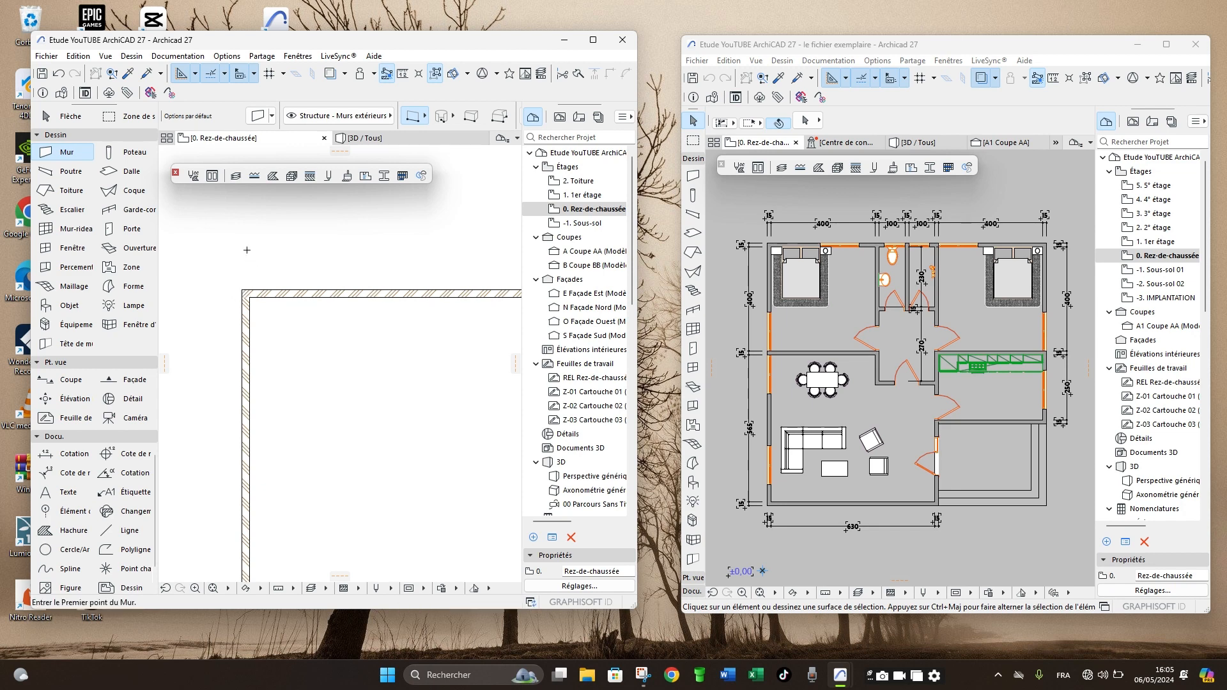
scroll(250, 252, down, 2)
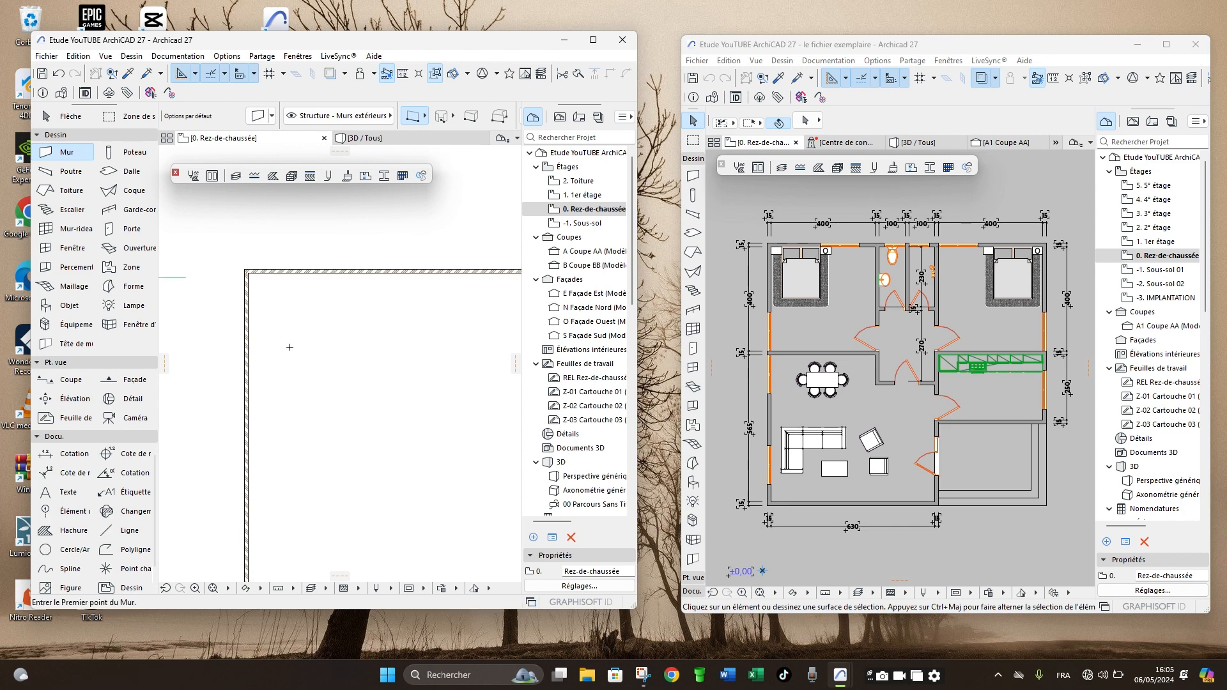
- Examine which side the reference line lies on for the vertical wall, up close at the trimmed corner
scroll(281, 282, up, 2)
middle_drag(234, 287, 186, 297)
shift+click(190, 296)
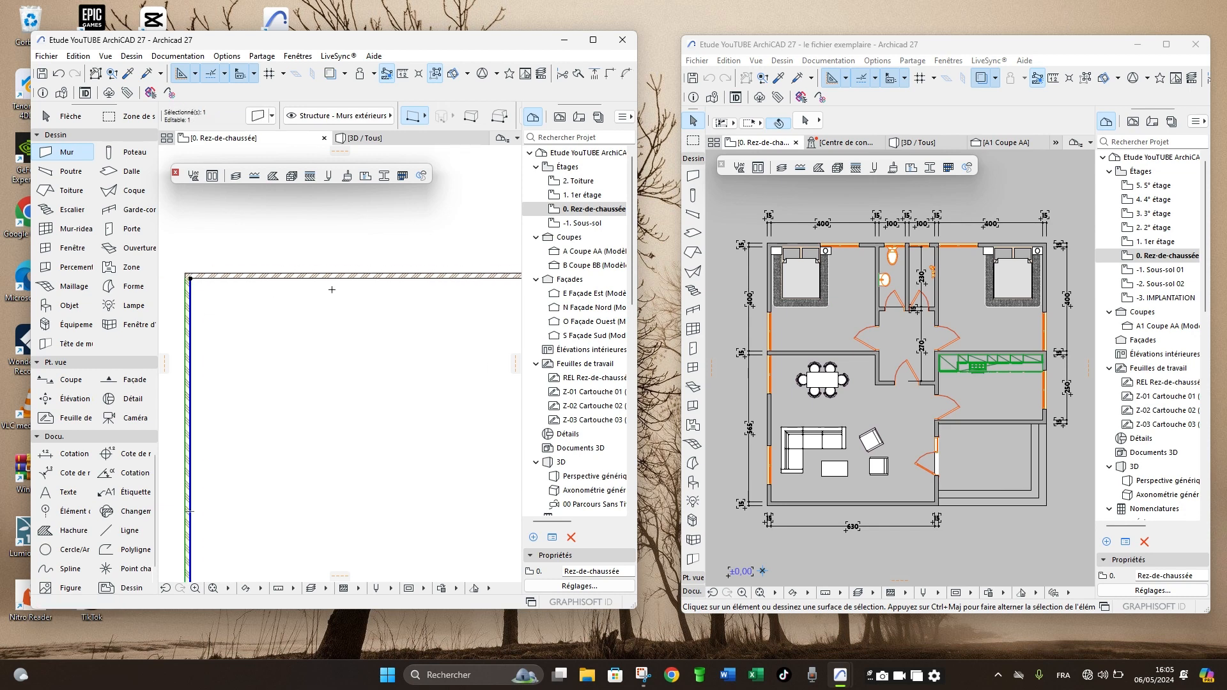
scroll(351, 281, down, 3)
scroll(249, 276, up, 7)
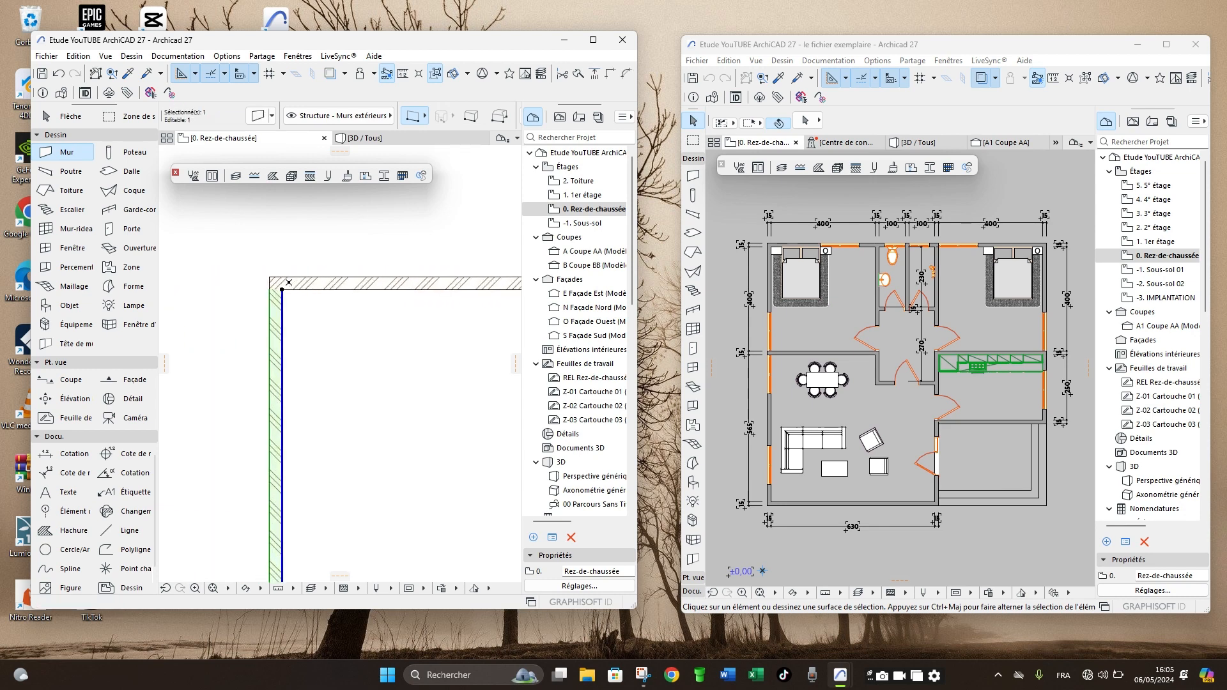
scroll(289, 282, up, 1)
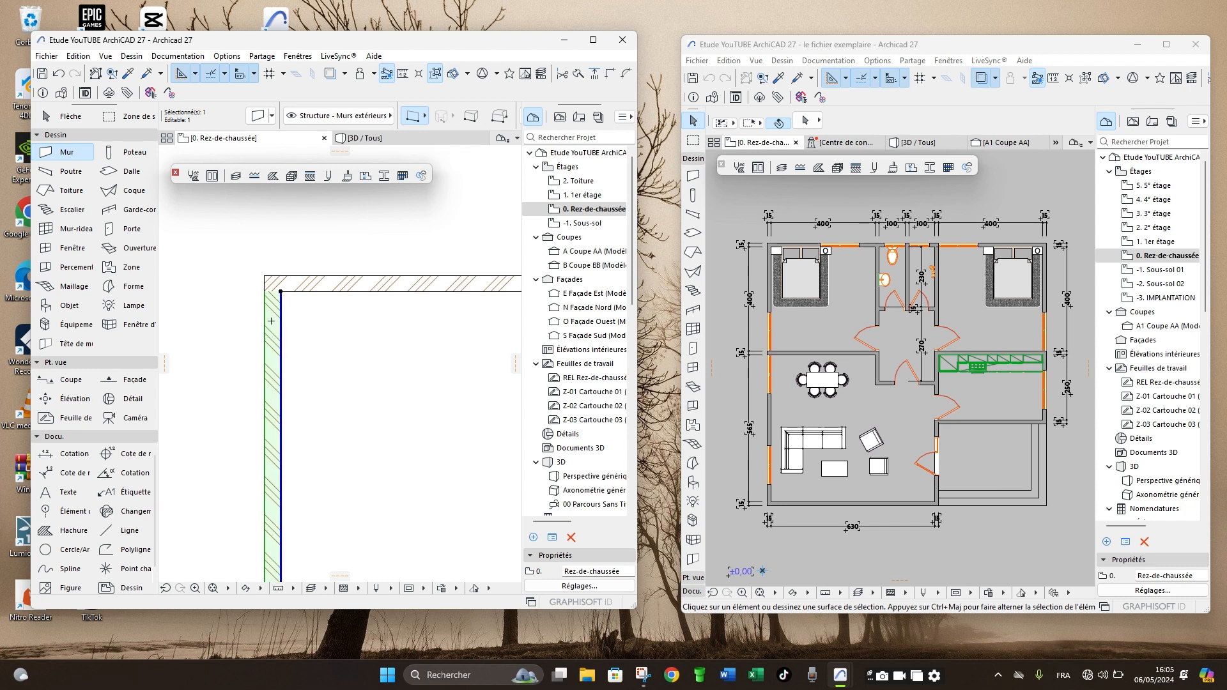
scroll(272, 321, down, 2)
scroll(276, 326, up, 2)
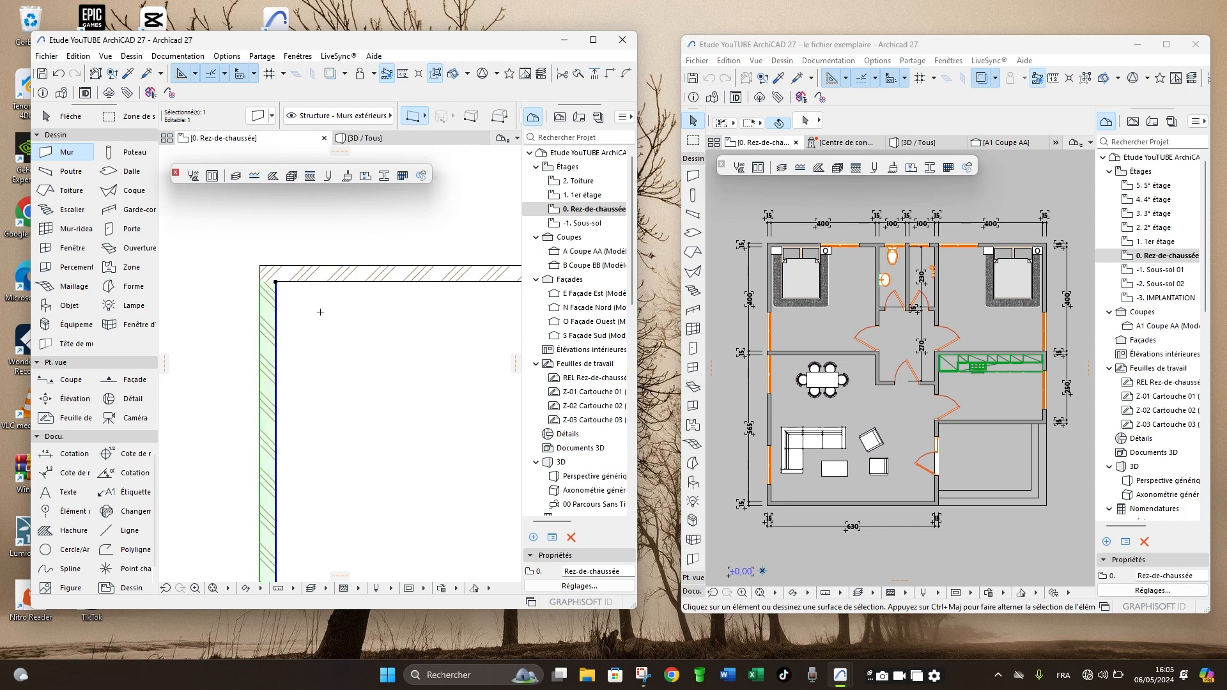
key(Escape)
shift+click(270, 324)
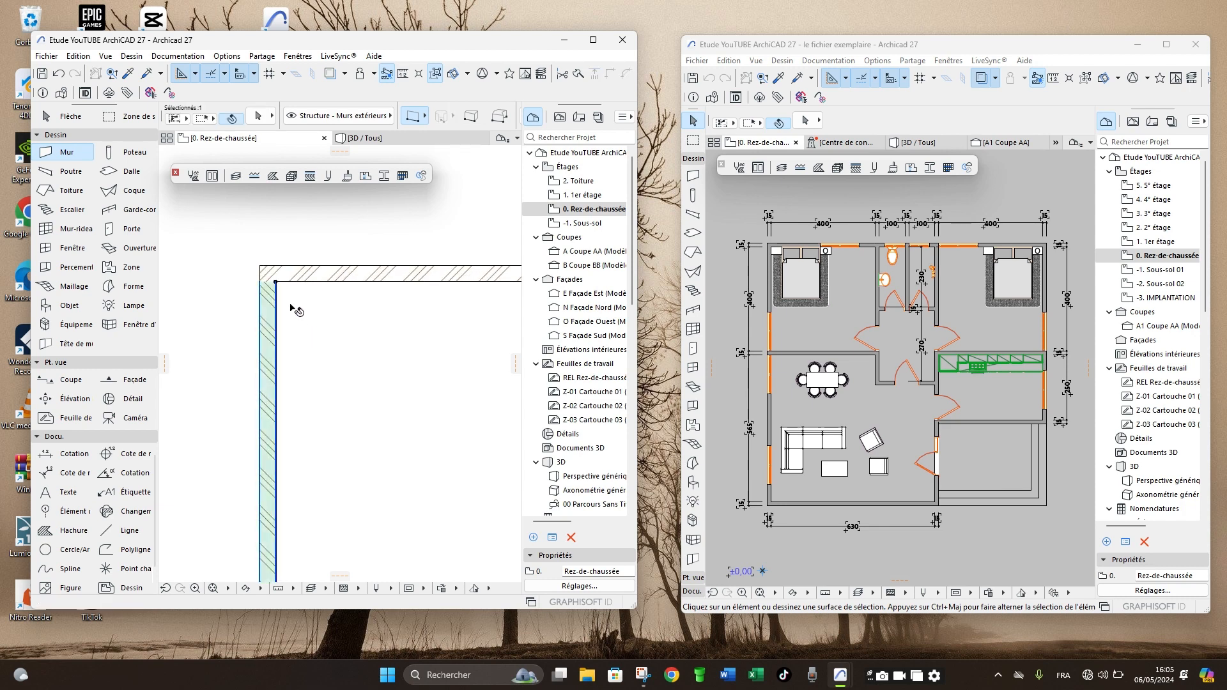
scroll(283, 292, up, 2)
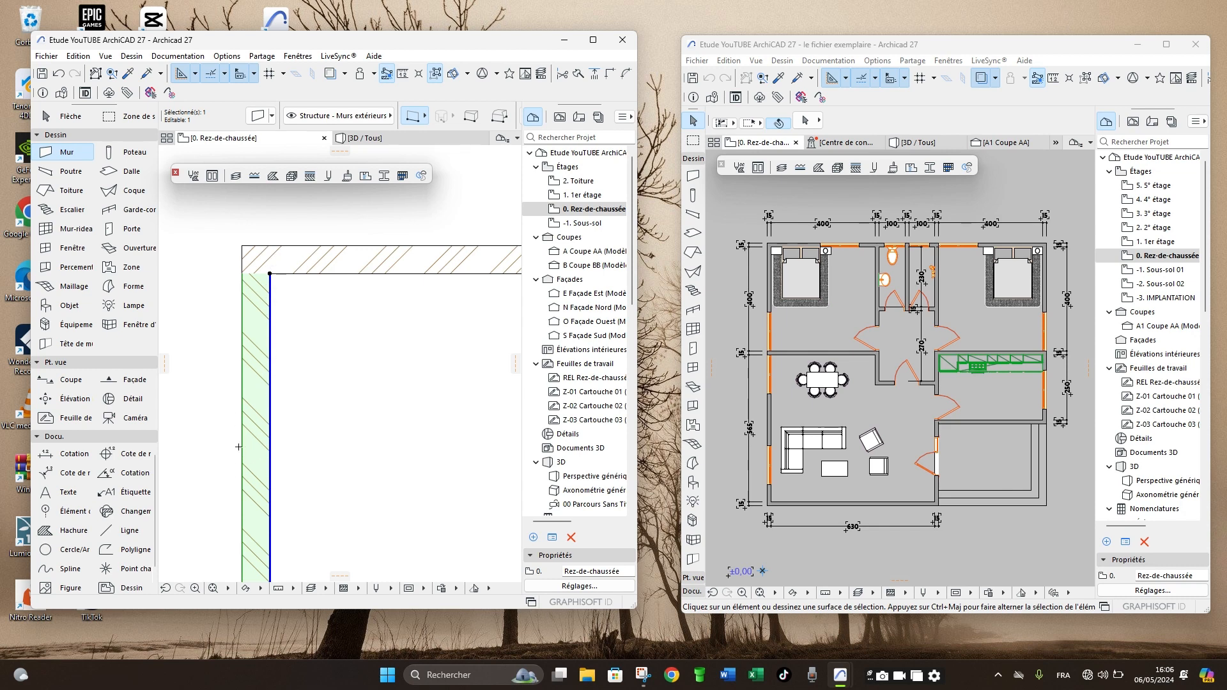
key(Escape)
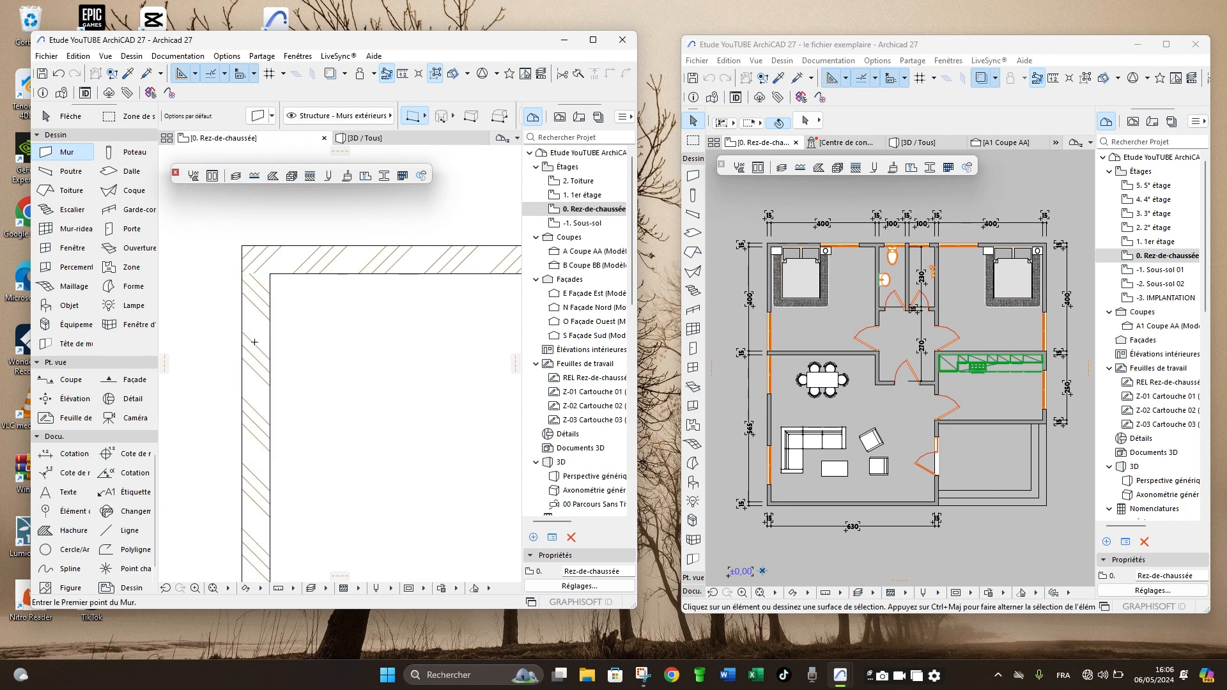
- Set the left vertical wall's reference line to Centre and examine how the wall sits around it
shift+click(255, 343)
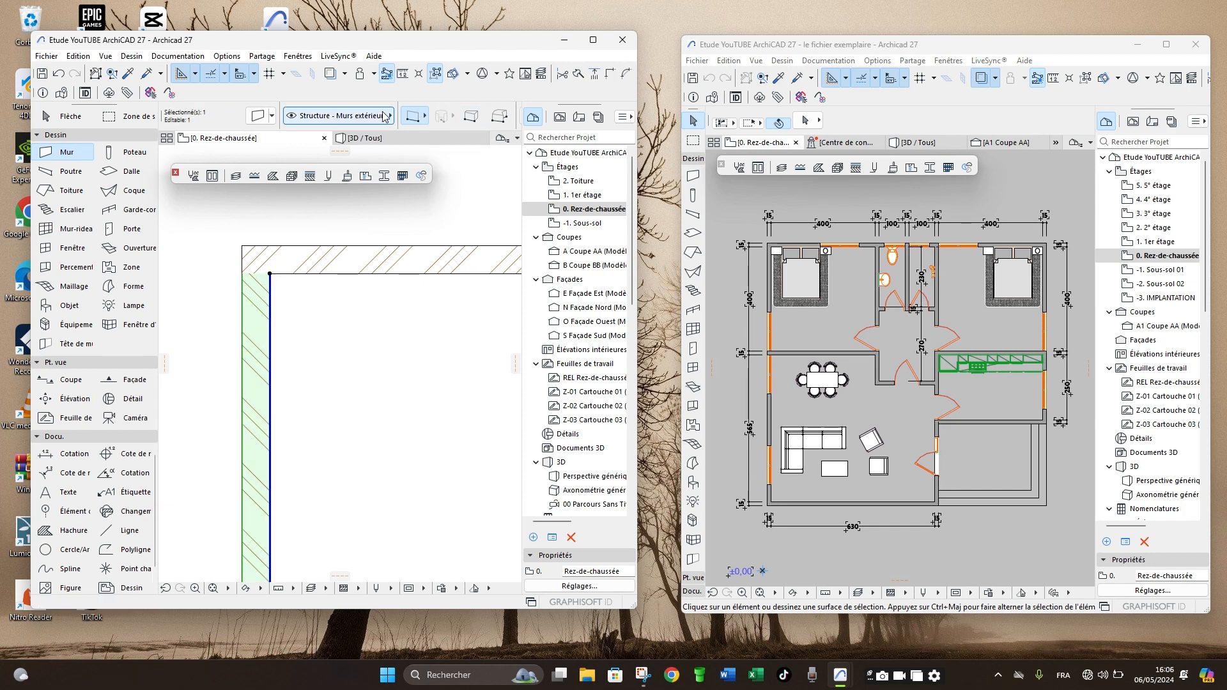
scroll(351, 122, down, 3)
click(422, 115)
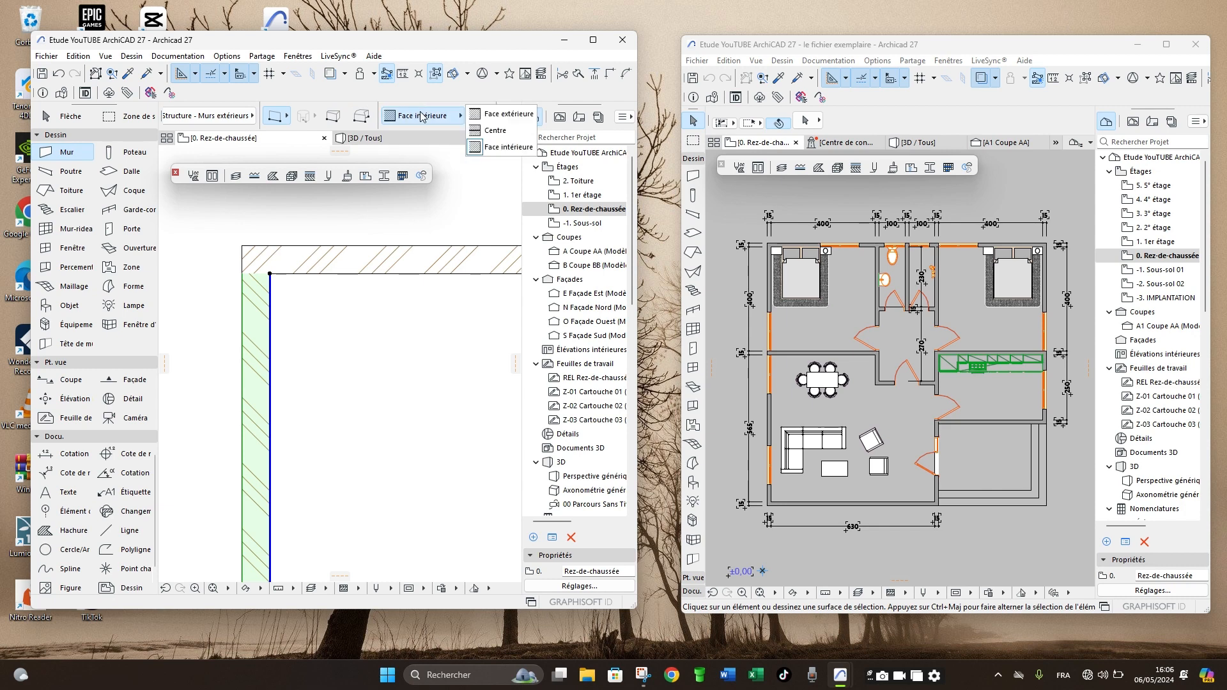
click(492, 128)
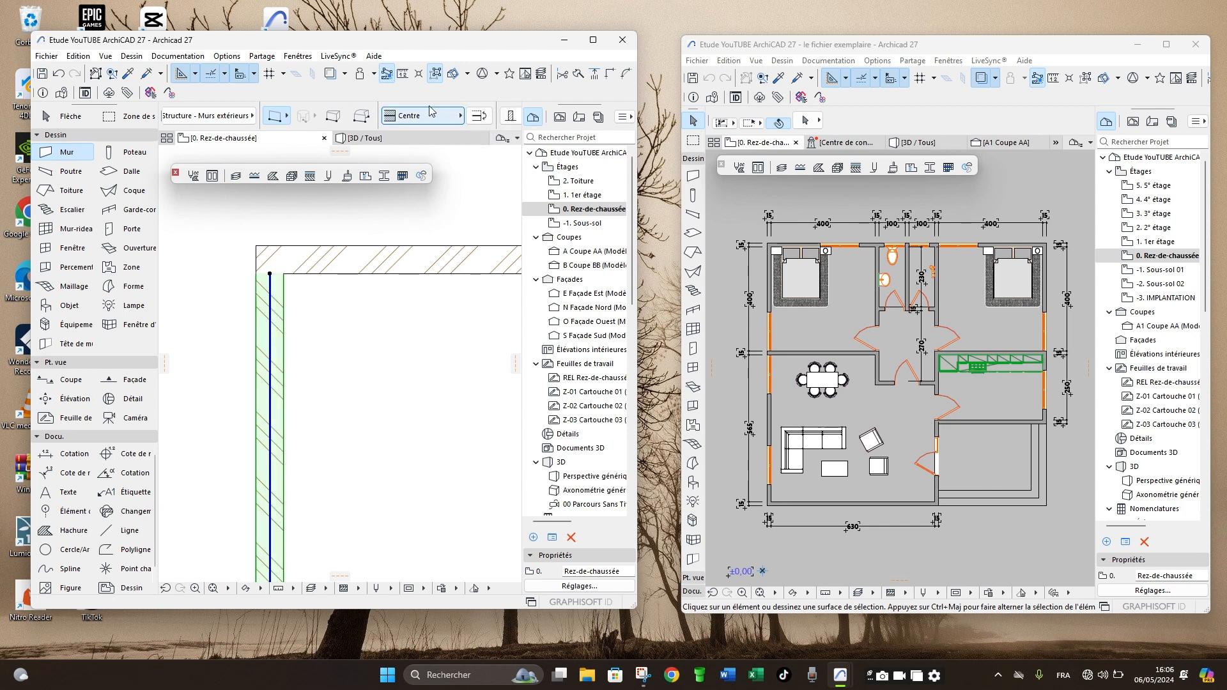
key(Escape)
click(268, 371)
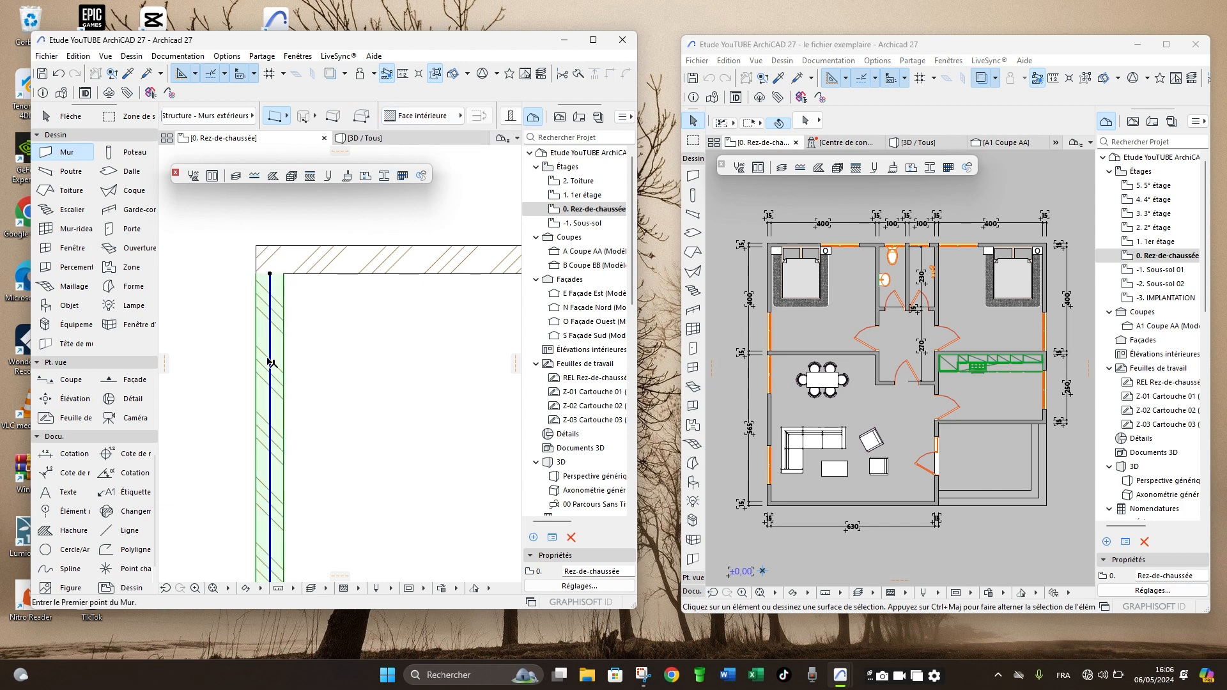
scroll(272, 277, up, 3)
scroll(278, 269, down, 2)
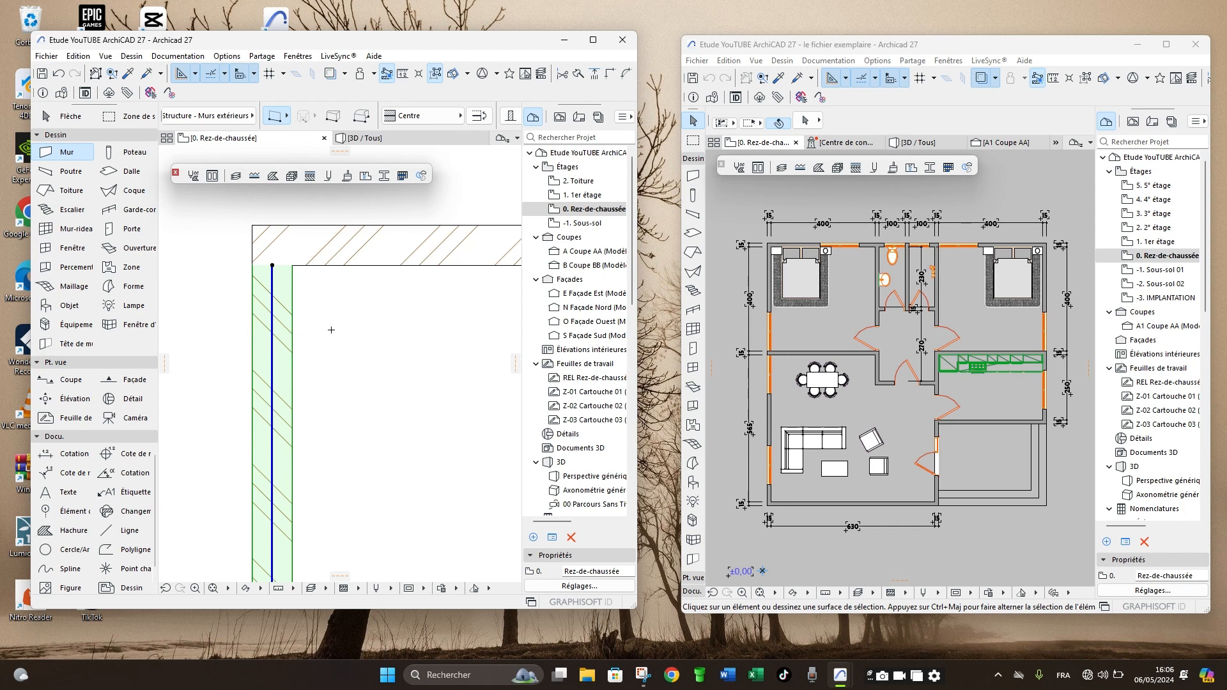
- Set the left vertical wall's reference line to Face intérieure and check the horizontal wall's reference line
key(Escape)
shift+click(275, 319)
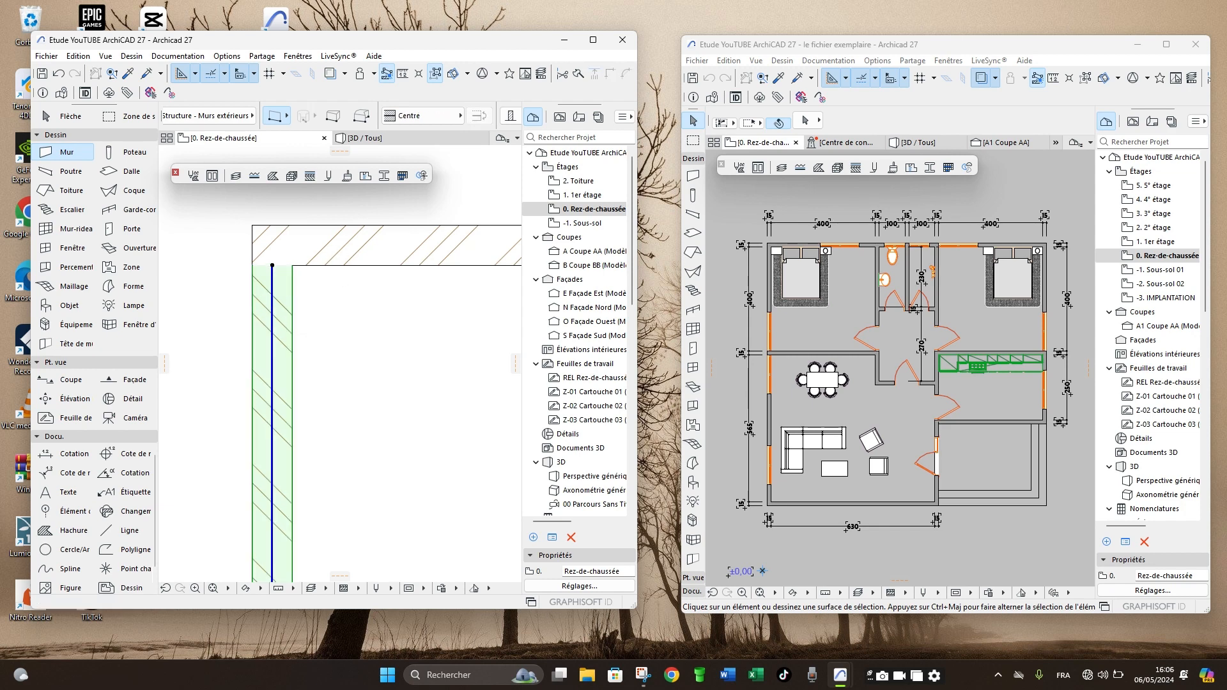
click(448, 116)
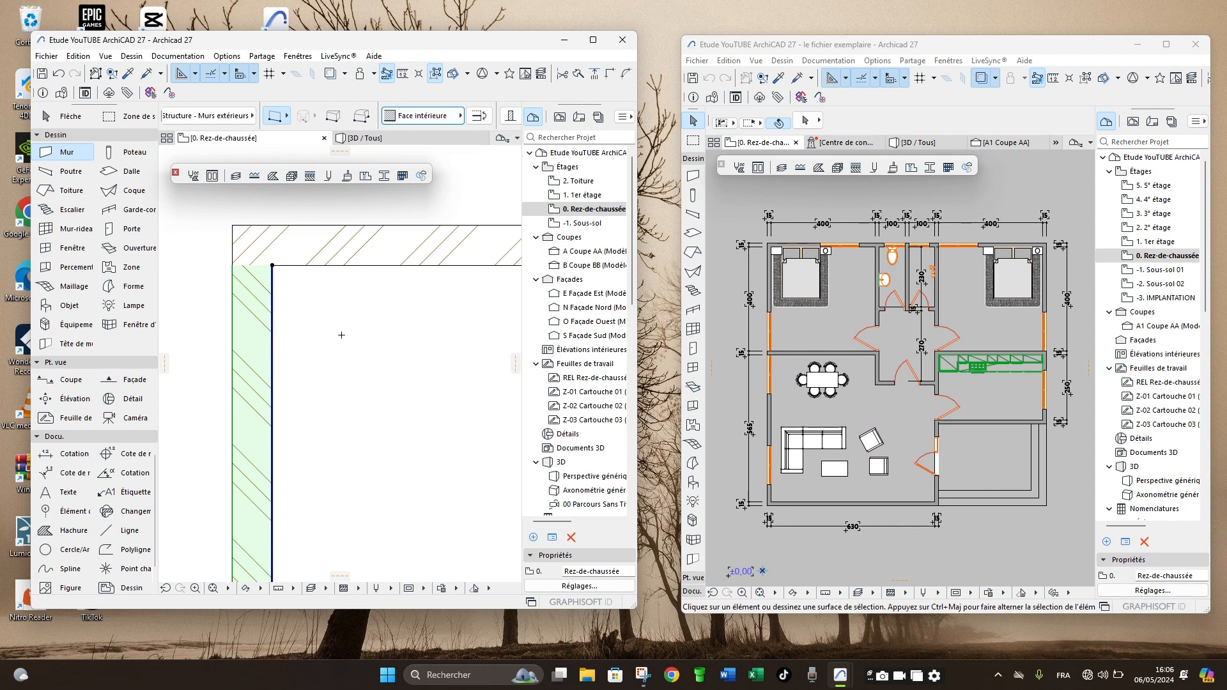
key(Escape)
scroll(269, 271, down, 3)
scroll(295, 260, up, 1)
scroll(294, 260, up, 1)
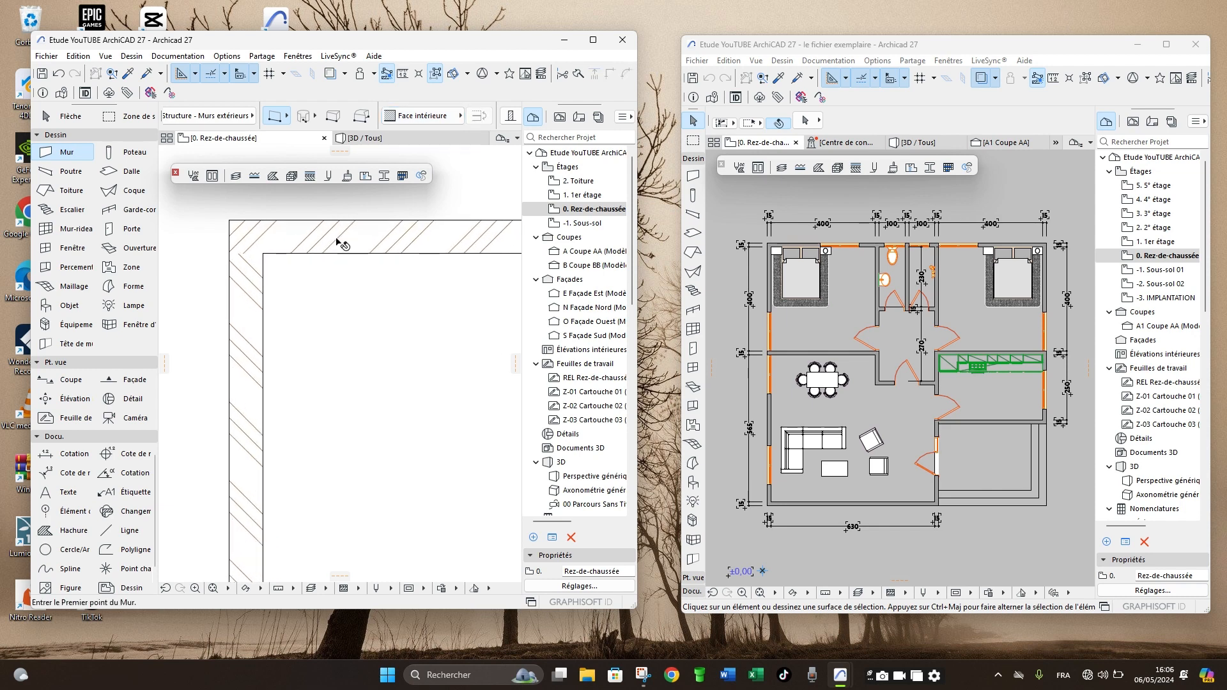
shift+click(339, 243)
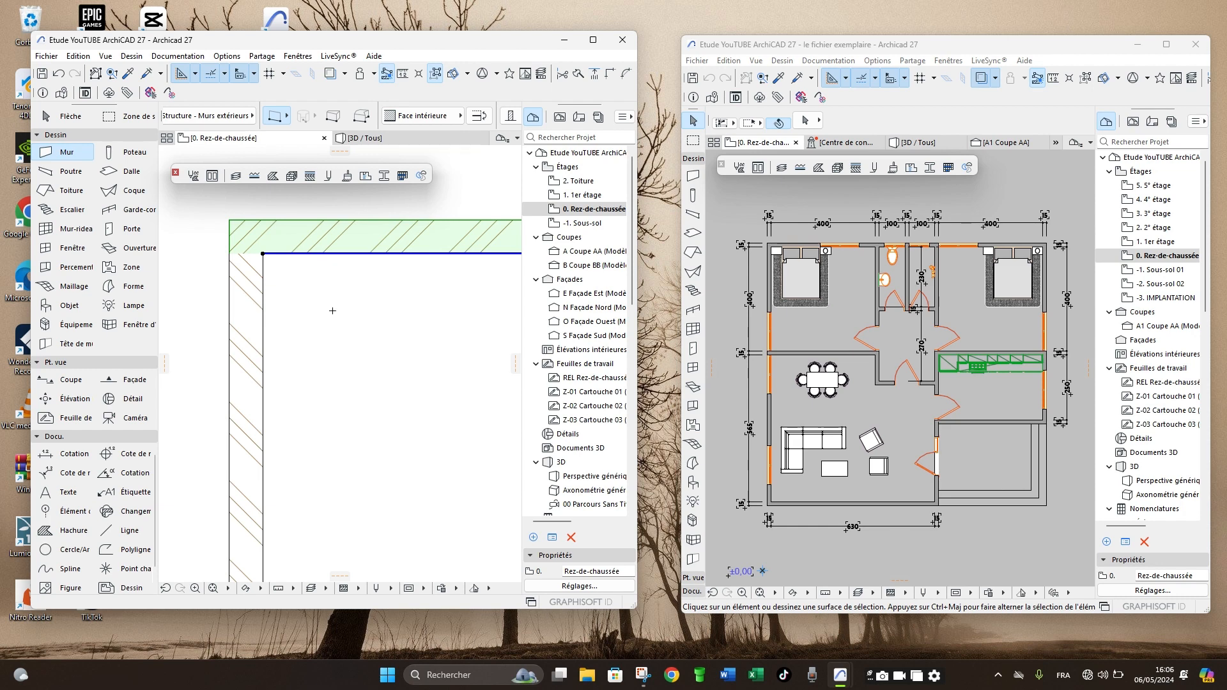
key(Escape)
scroll(255, 275, down, 3)
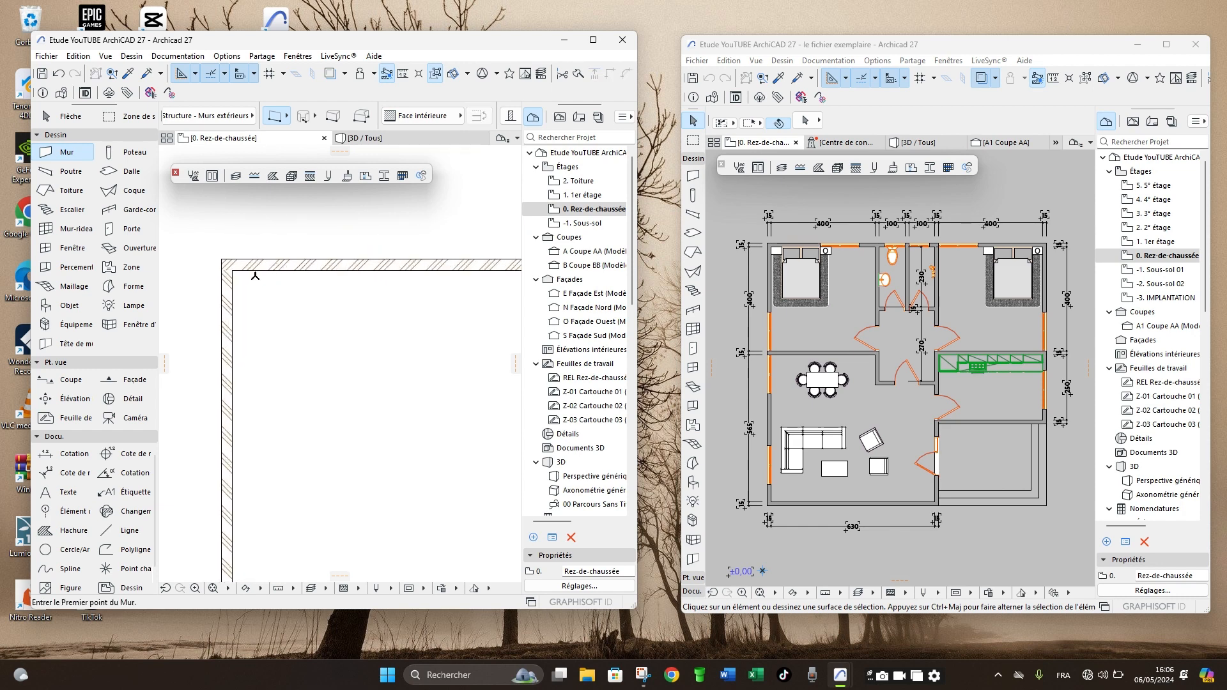
- Copy the left vertical wall 4.15 m horizontally to the right
shift+click(233, 297)
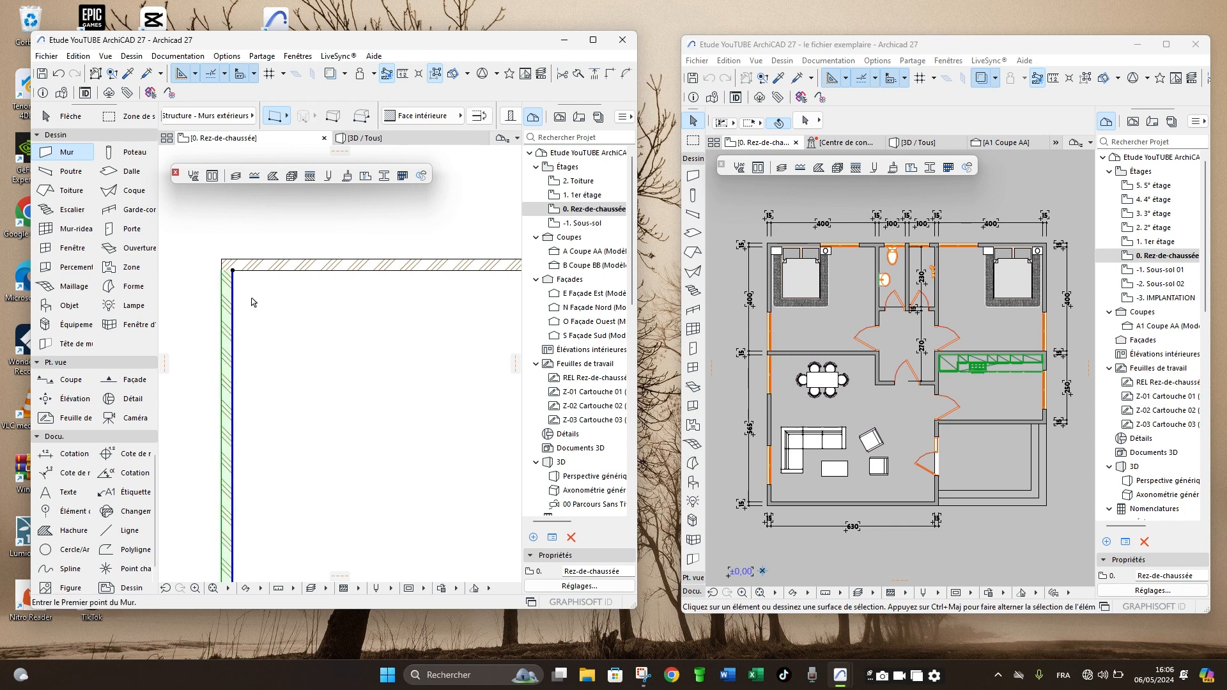
key(ctrl+shift+d)
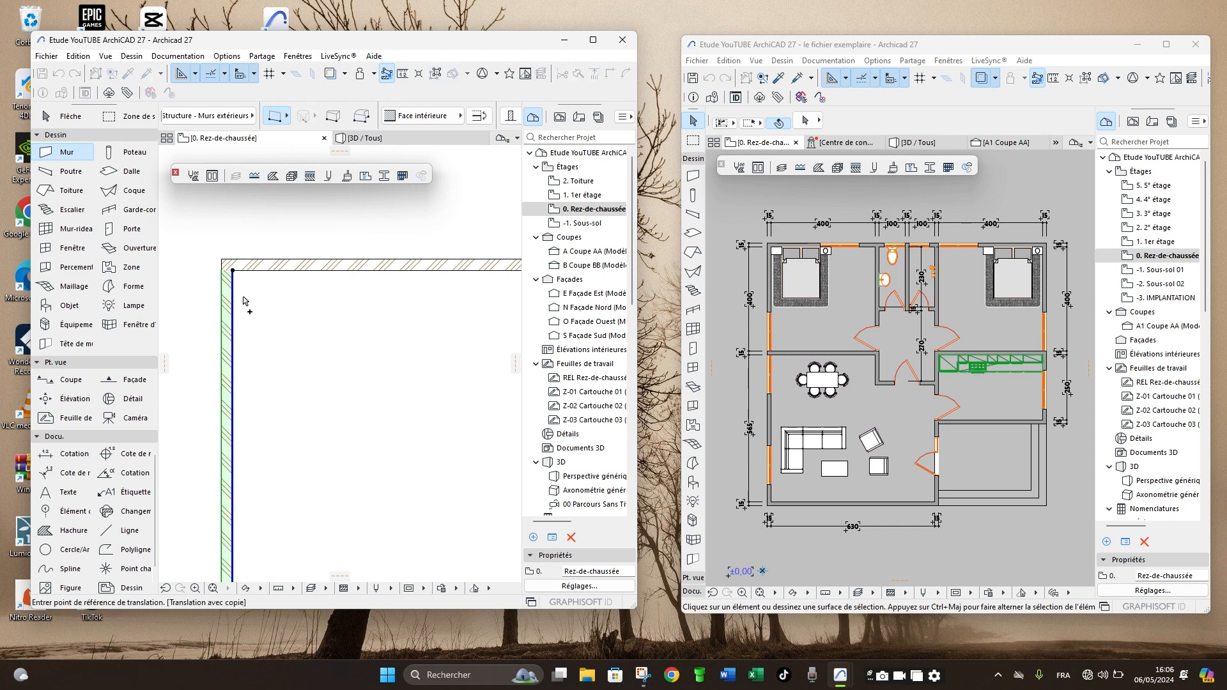
click(244, 297)
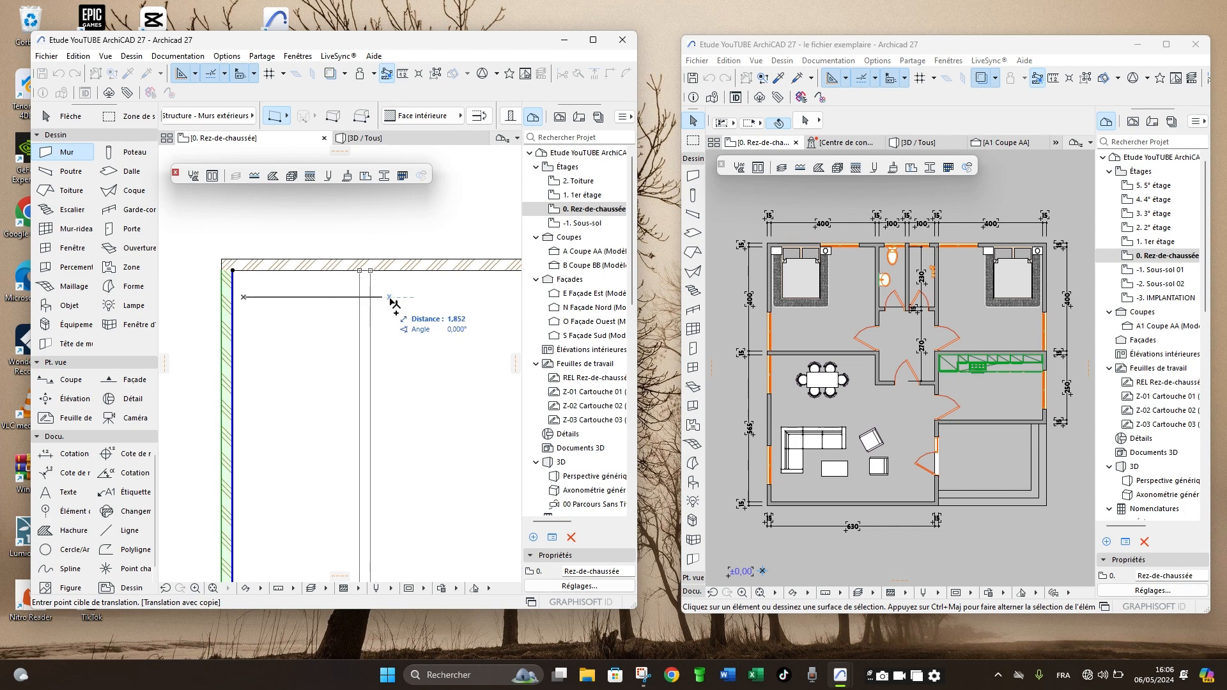
text(4)
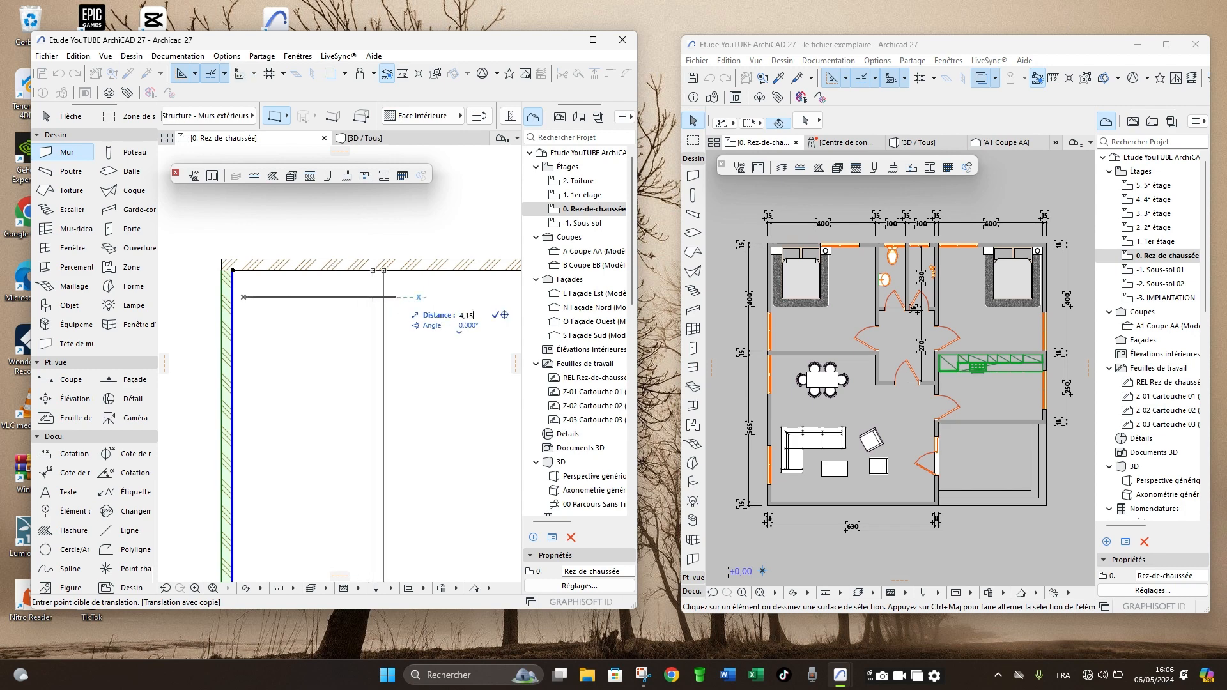
text(,15)
key(Return)
scroll(325, 326, down, 5)
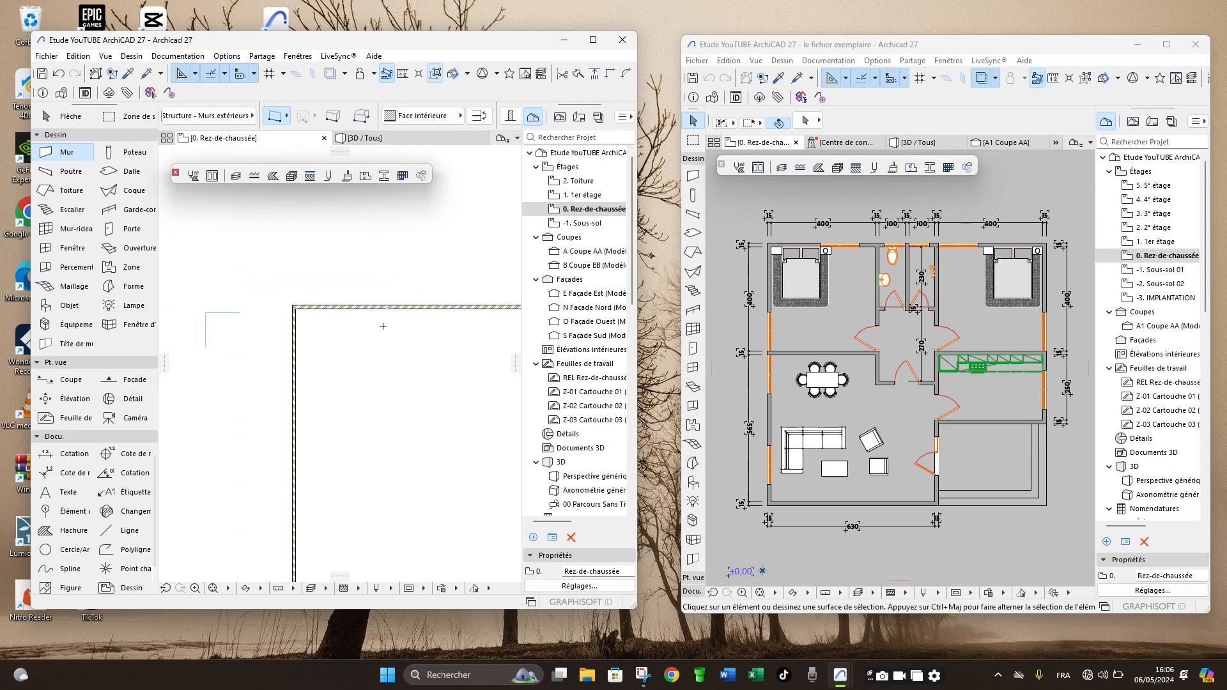
- Copy the second vertical wall 1.15 m to the right, following the first 100 cm room in the example plan
scroll(907, 255, up, 3)
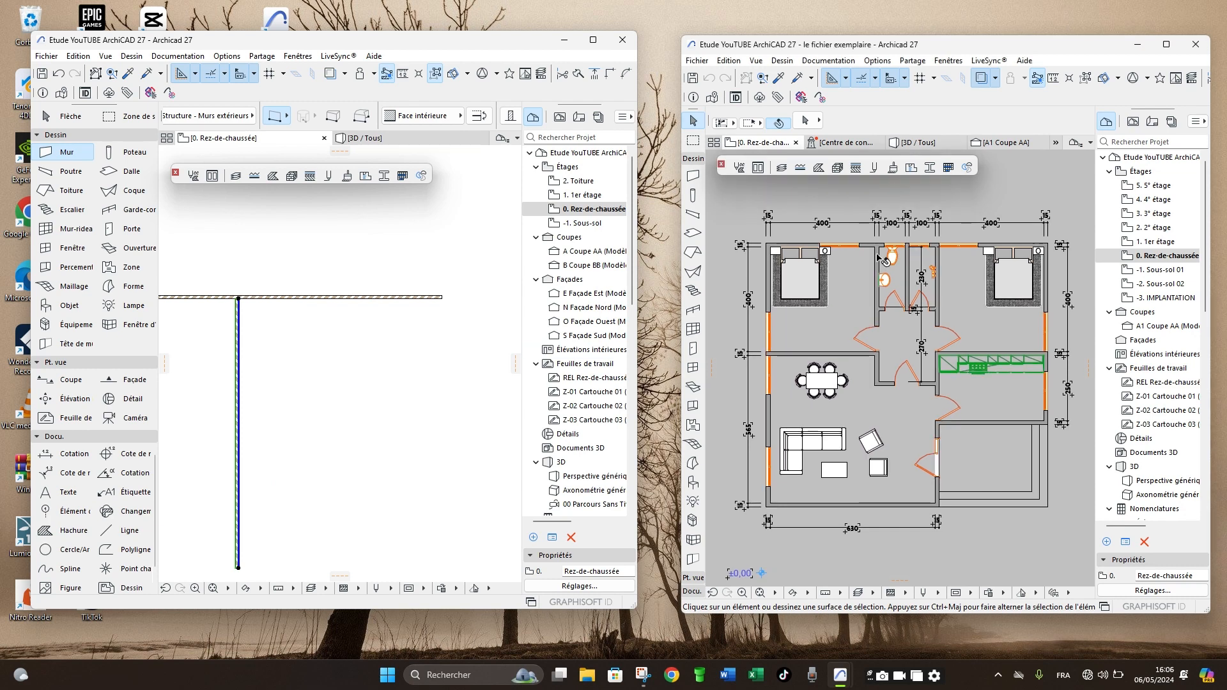
scroll(259, 303, up, 2)
key(ctrl+shift+d)
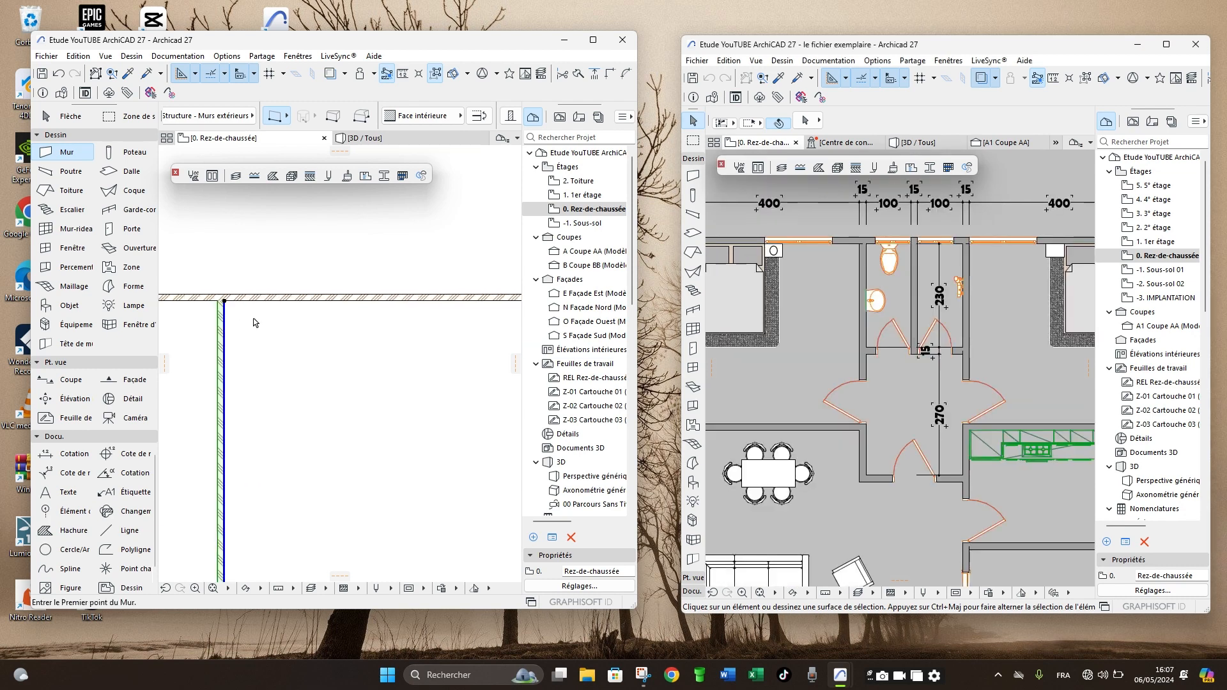
click(248, 337)
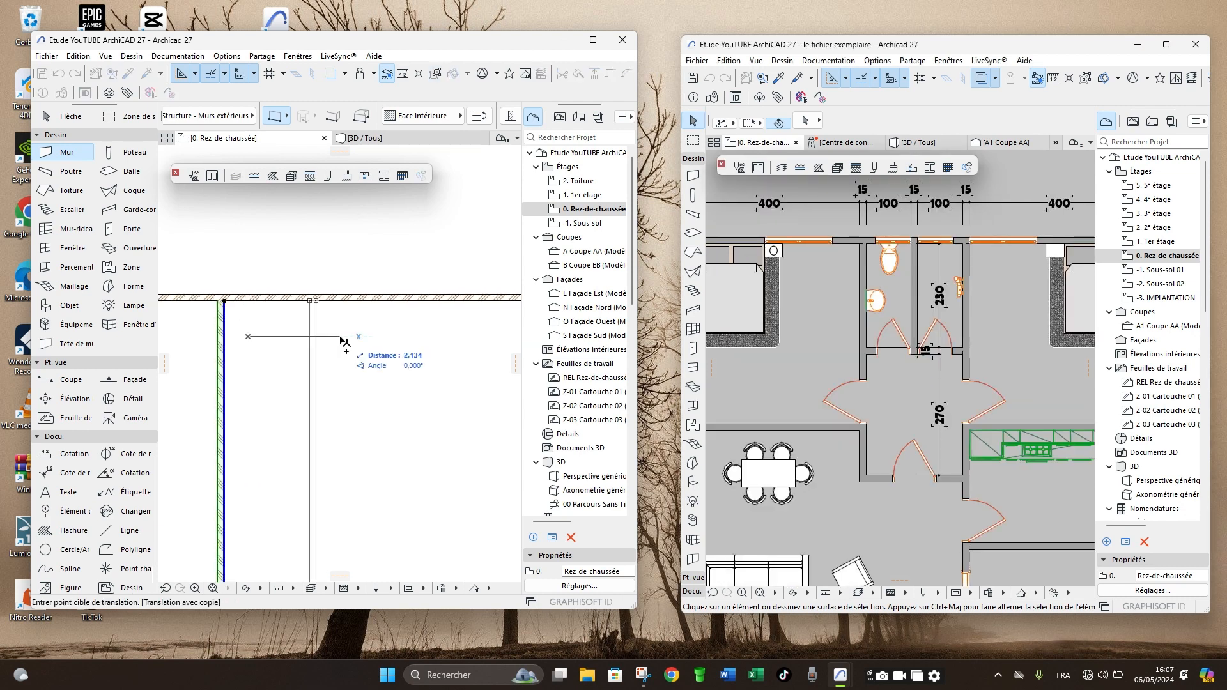
text(1,15)
key(Return)
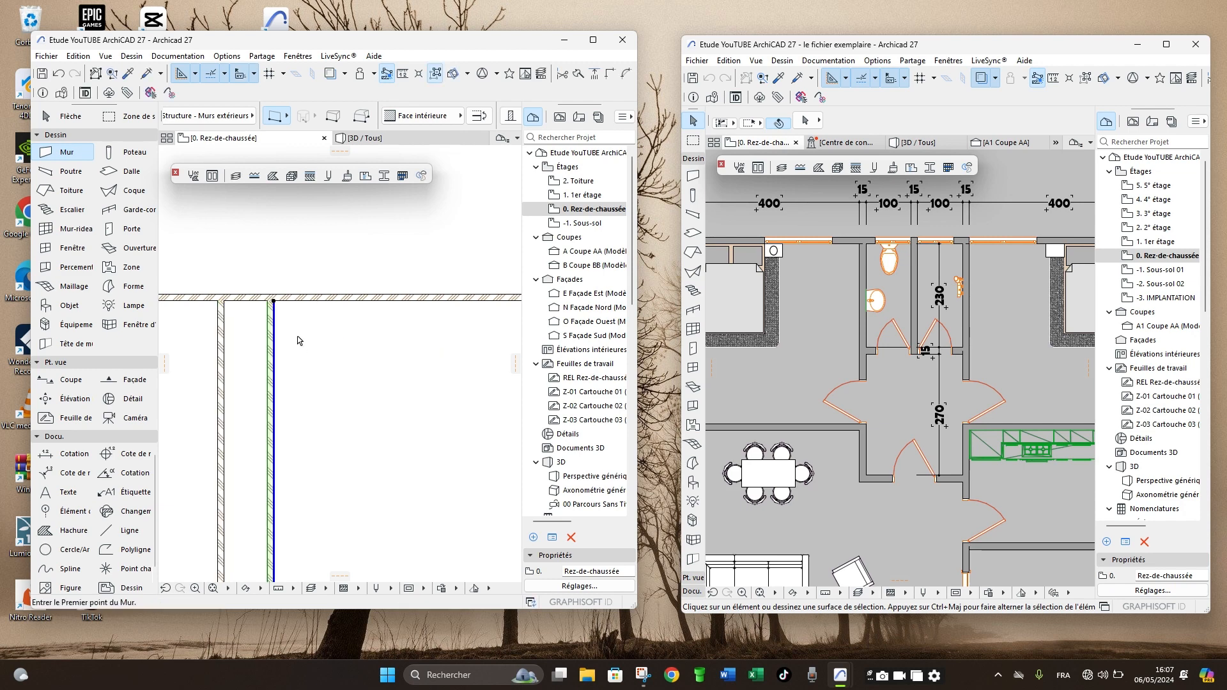
- Copy the third vertical wall another 1.15 m to the right
key(ctrl+shift+d)
click(298, 337)
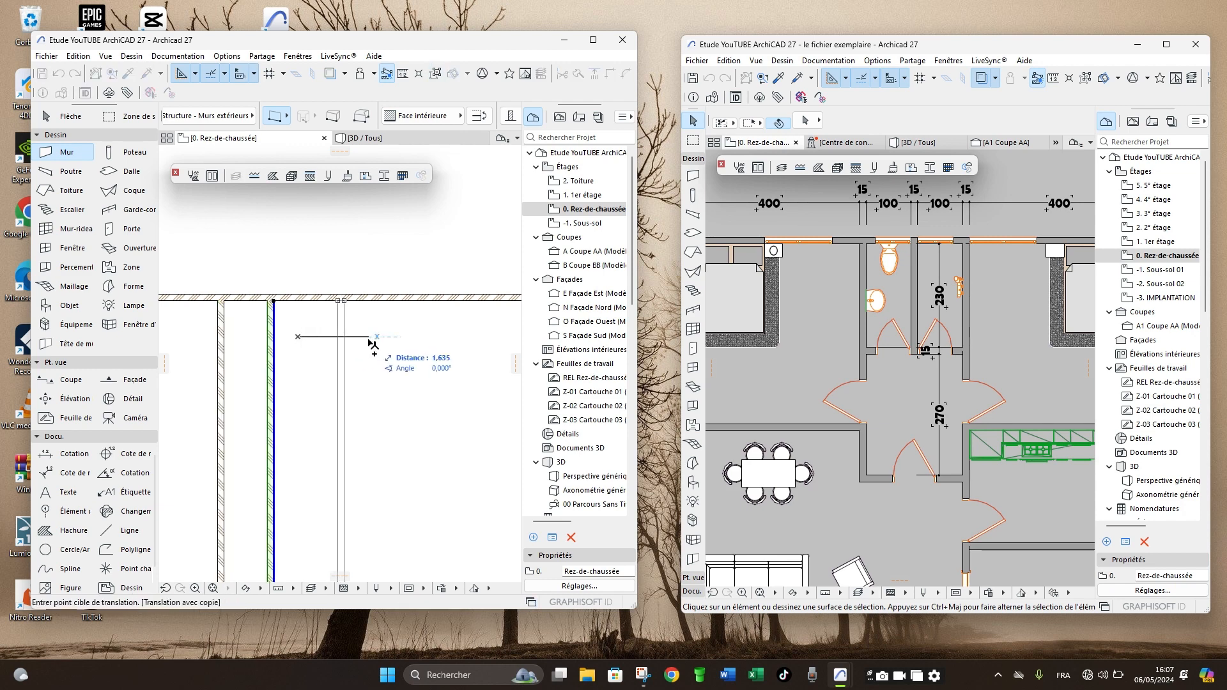
text(1,15)
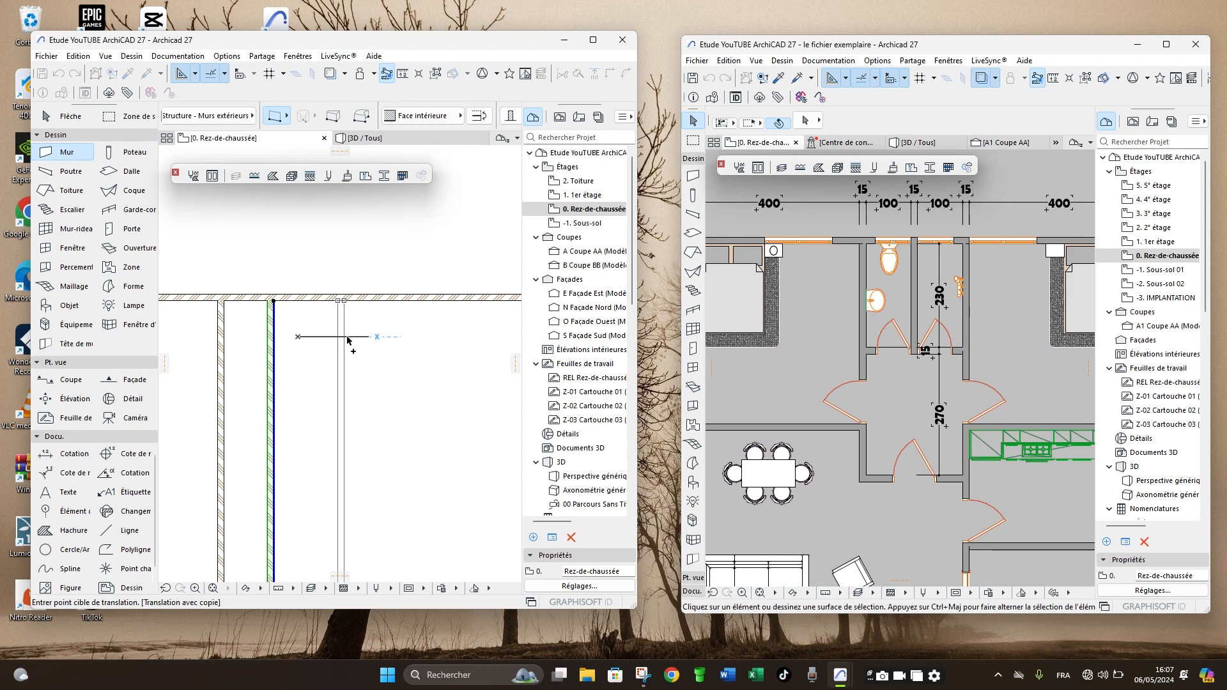
key(Return)
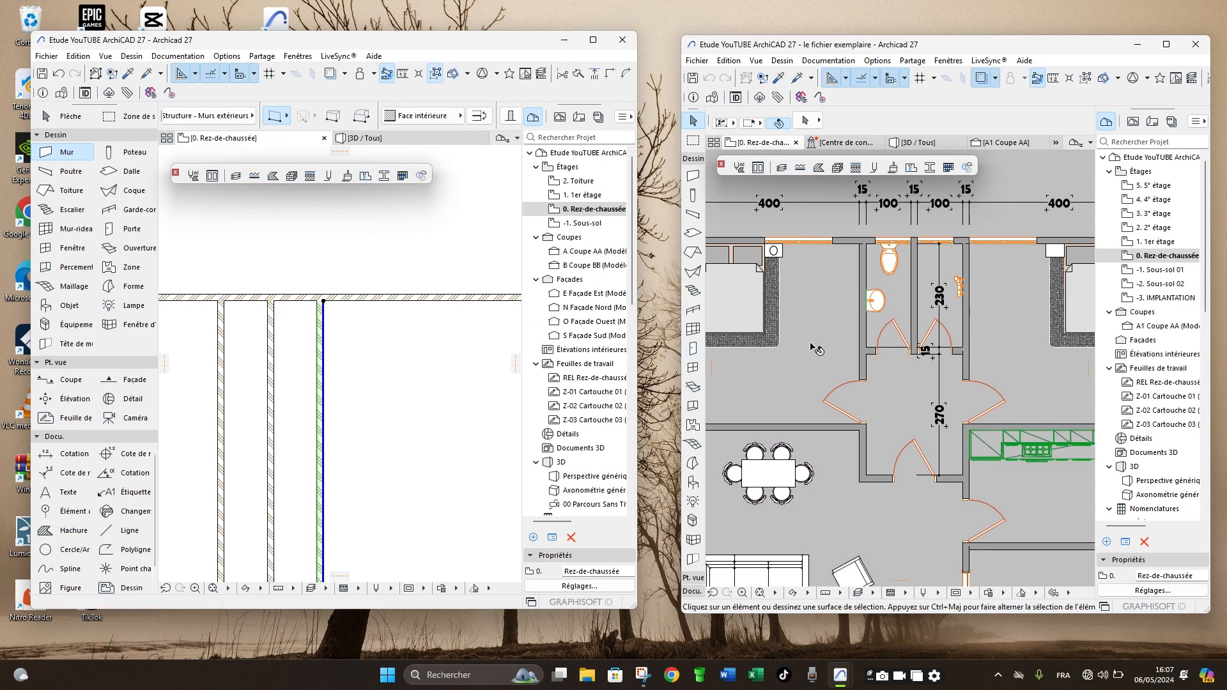
- Copy the fourth vertical wall about 4 m to the right, for the right-hand bedroom in the example plan
scroll(816, 348, down, 4)
scroll(941, 301, up, 4)
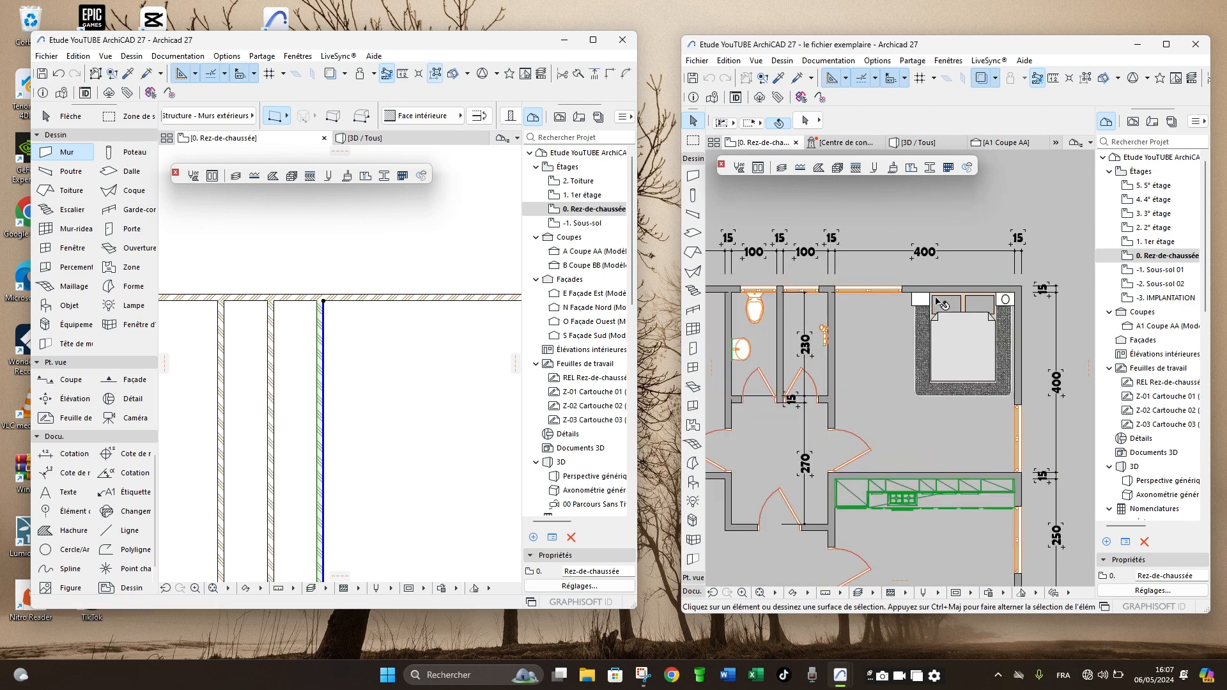
scroll(942, 305, down, 3)
scroll(361, 348, down, 2)
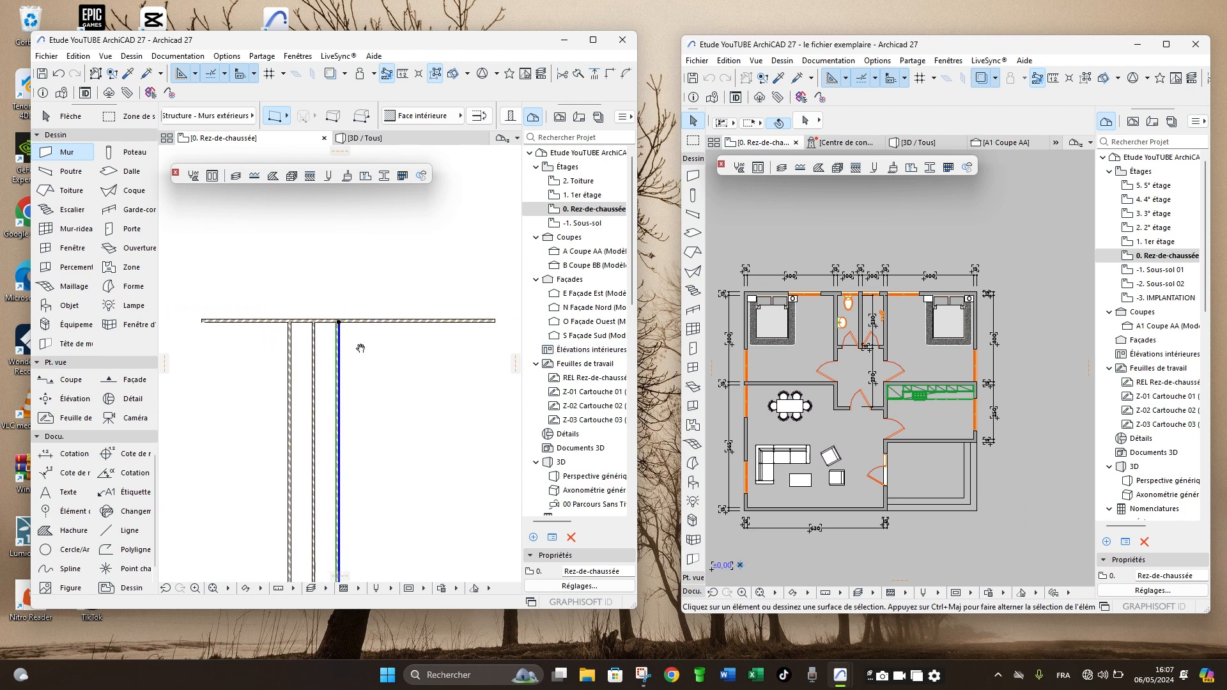
middle_drag(361, 348, 326, 346)
scroll(326, 334, up, 3)
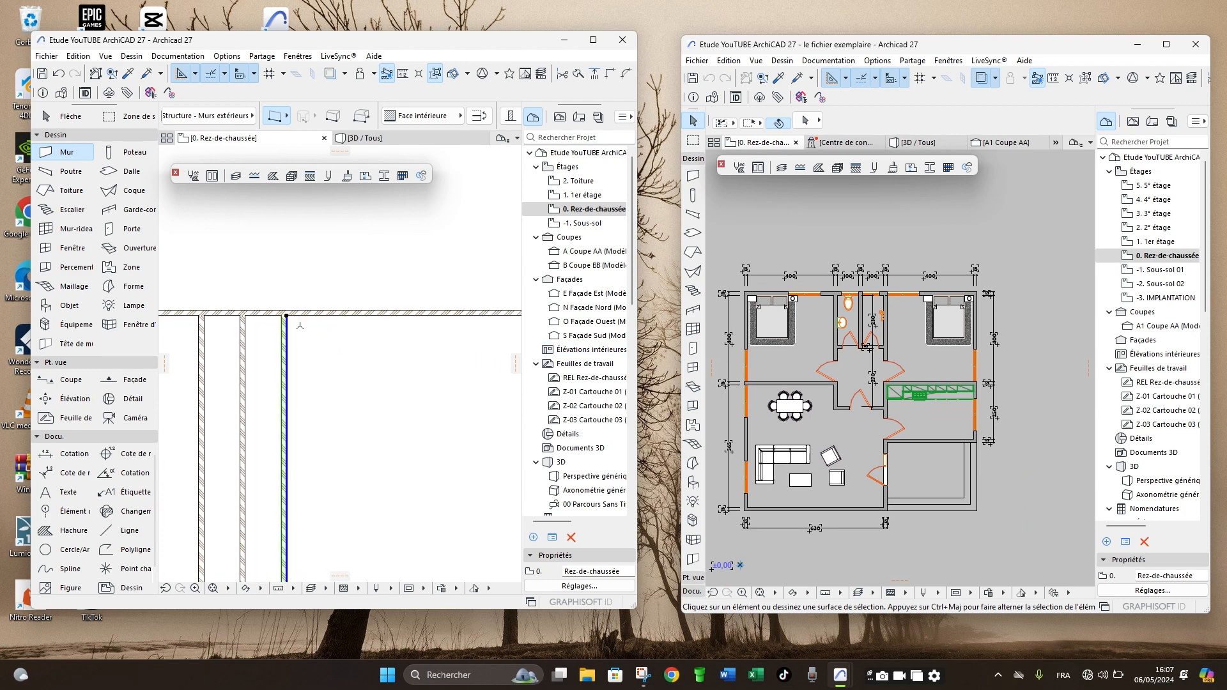
scroll(300, 326, up, 3)
scroll(265, 315, down, 3)
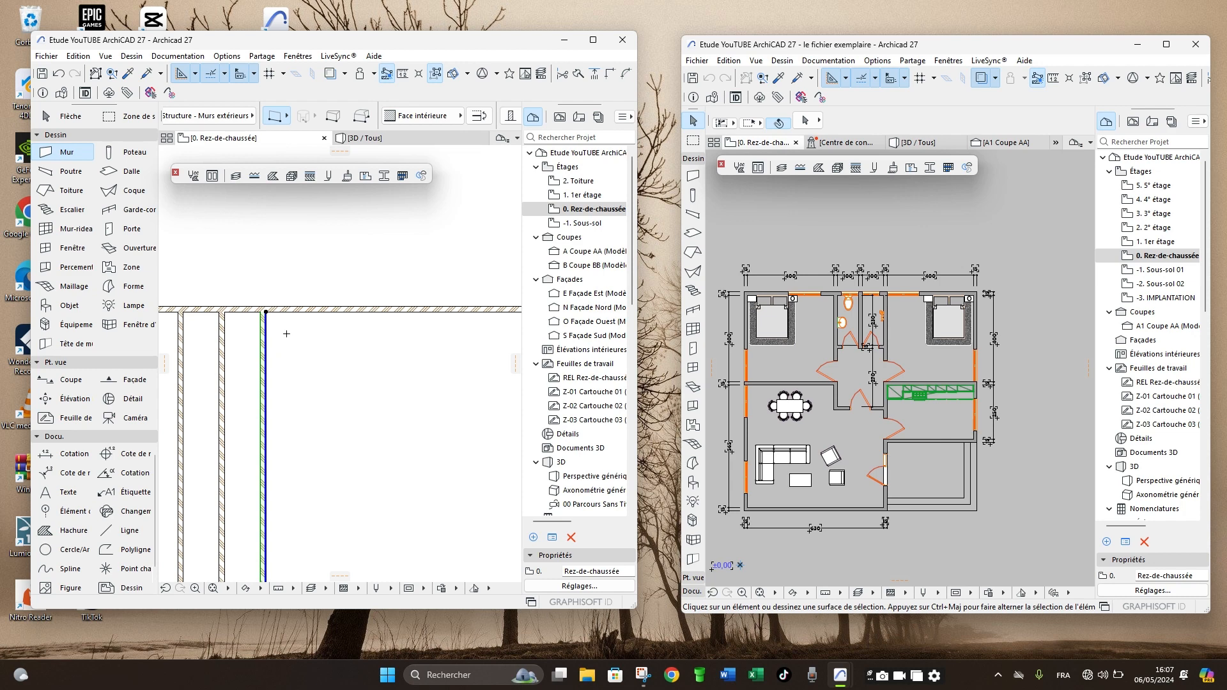
key(ctrl+shift+d)
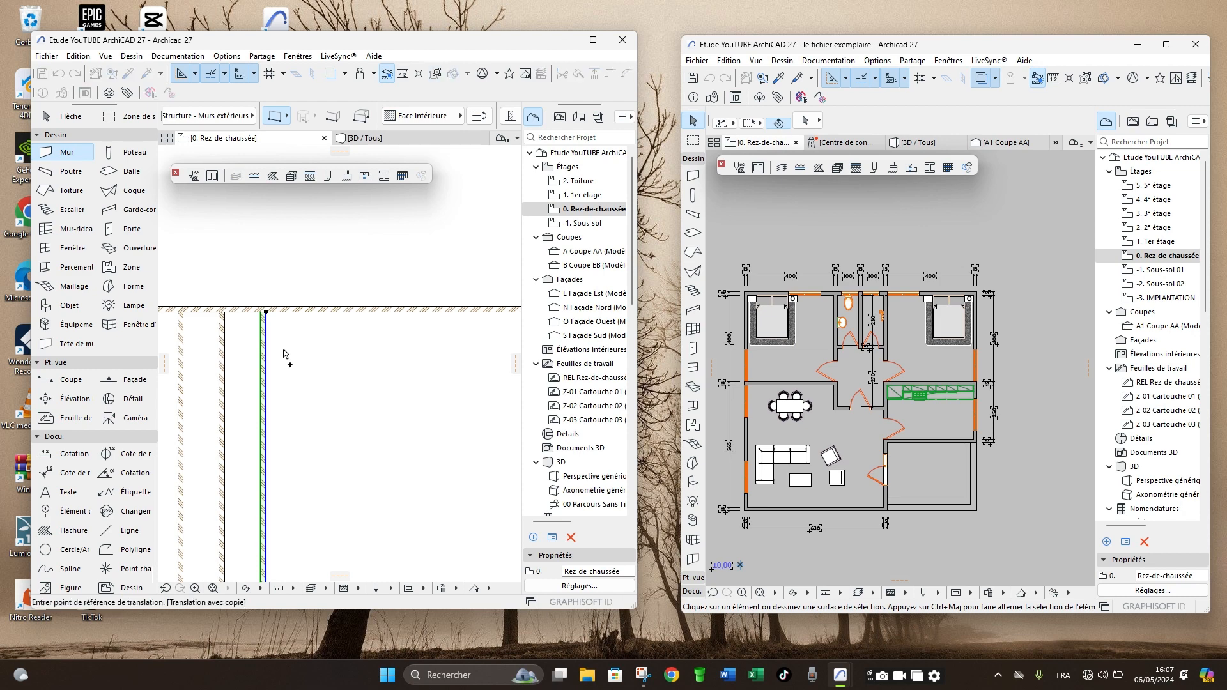
click(277, 354)
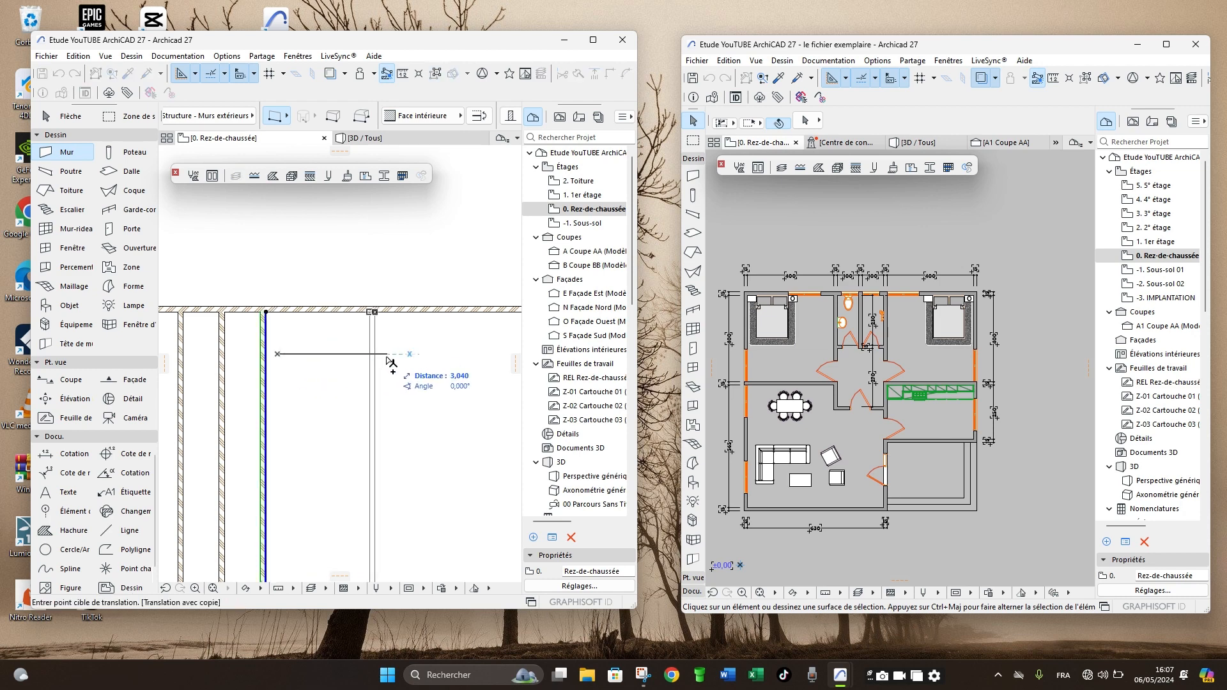
click(421, 355)
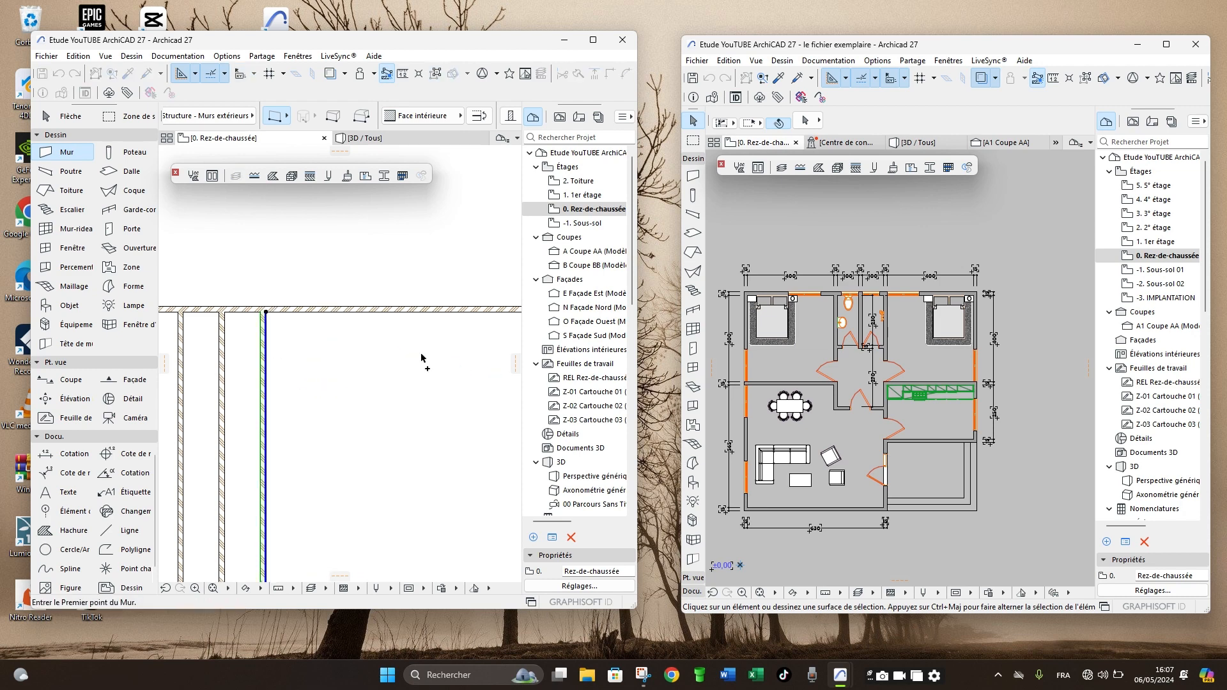
key(Escape)
- Place a horizontal dimension chain across all five vertical walls, just above the horizontal wall
scroll(405, 273, down, 3)
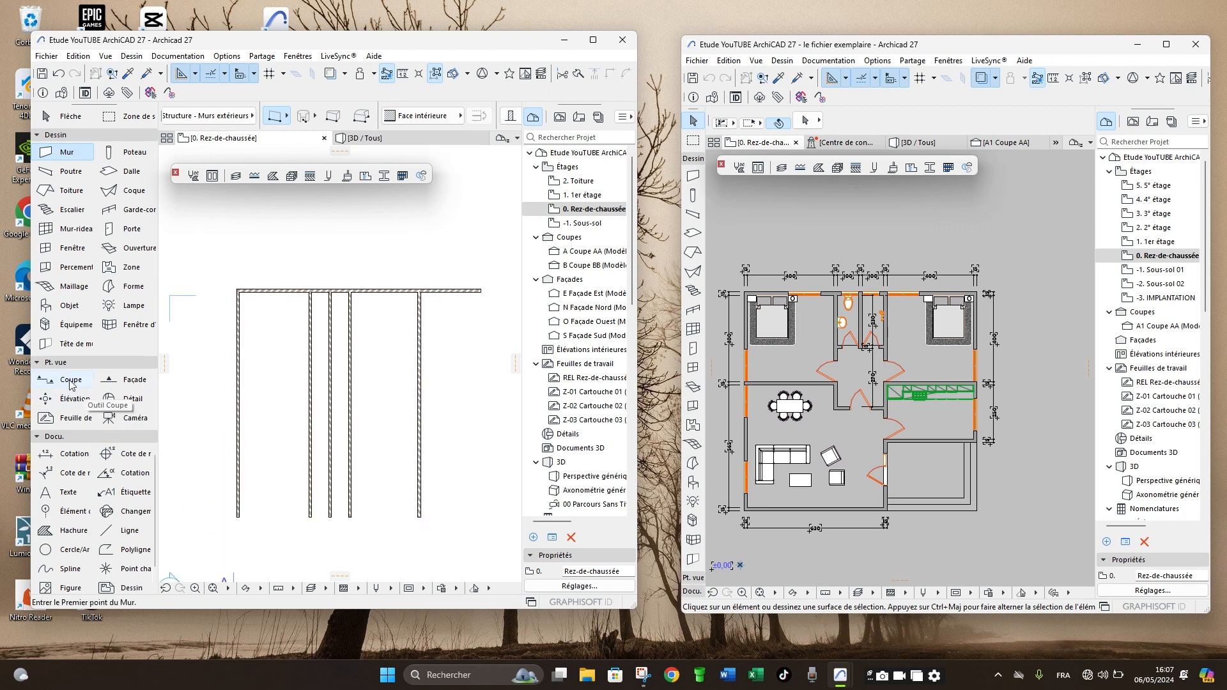
click(74, 454)
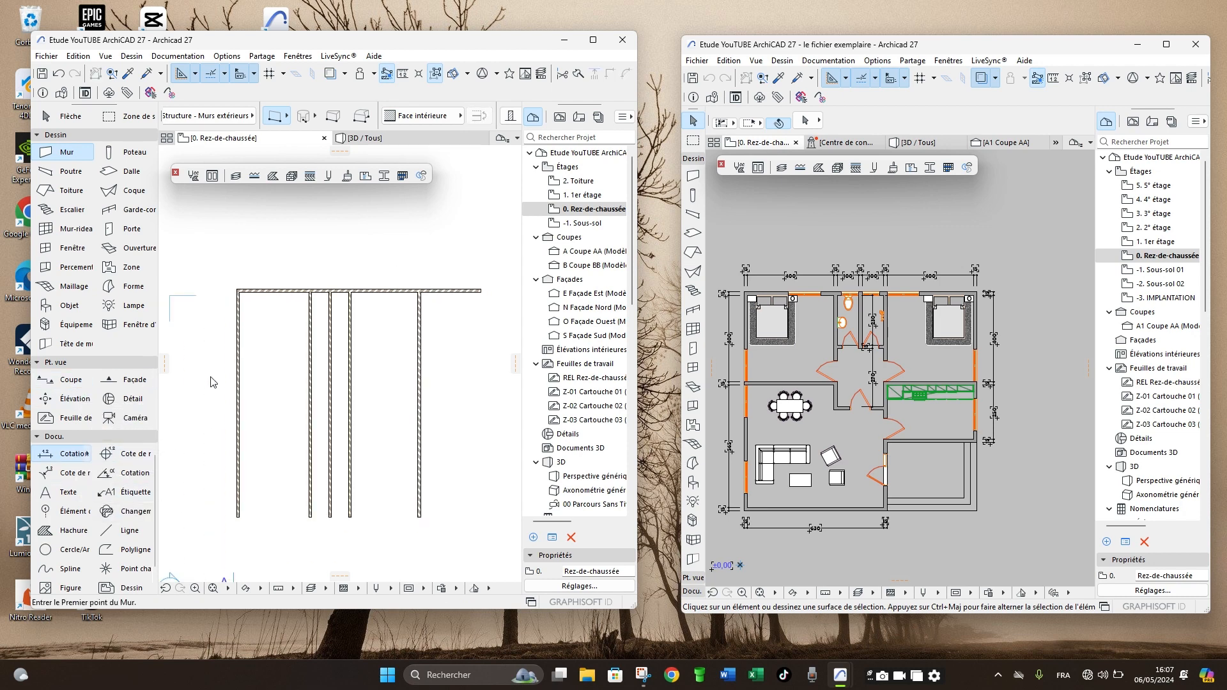
click(238, 320)
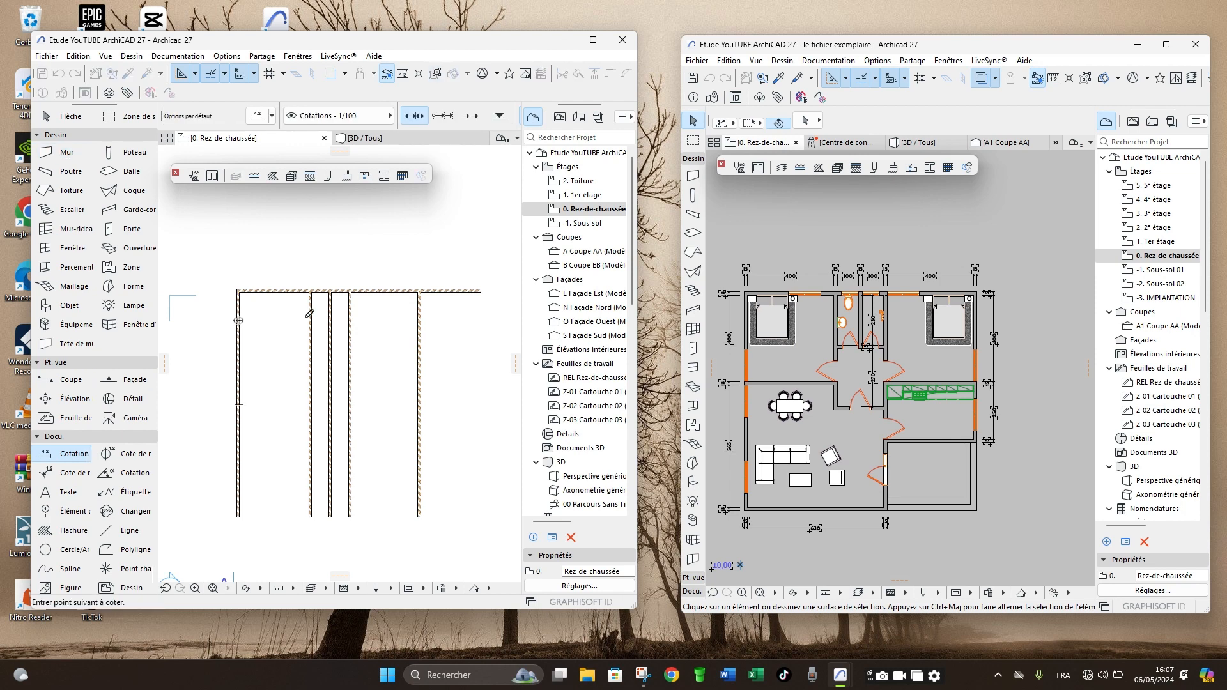
click(310, 319)
click(329, 317)
click(351, 318)
right_click(419, 331)
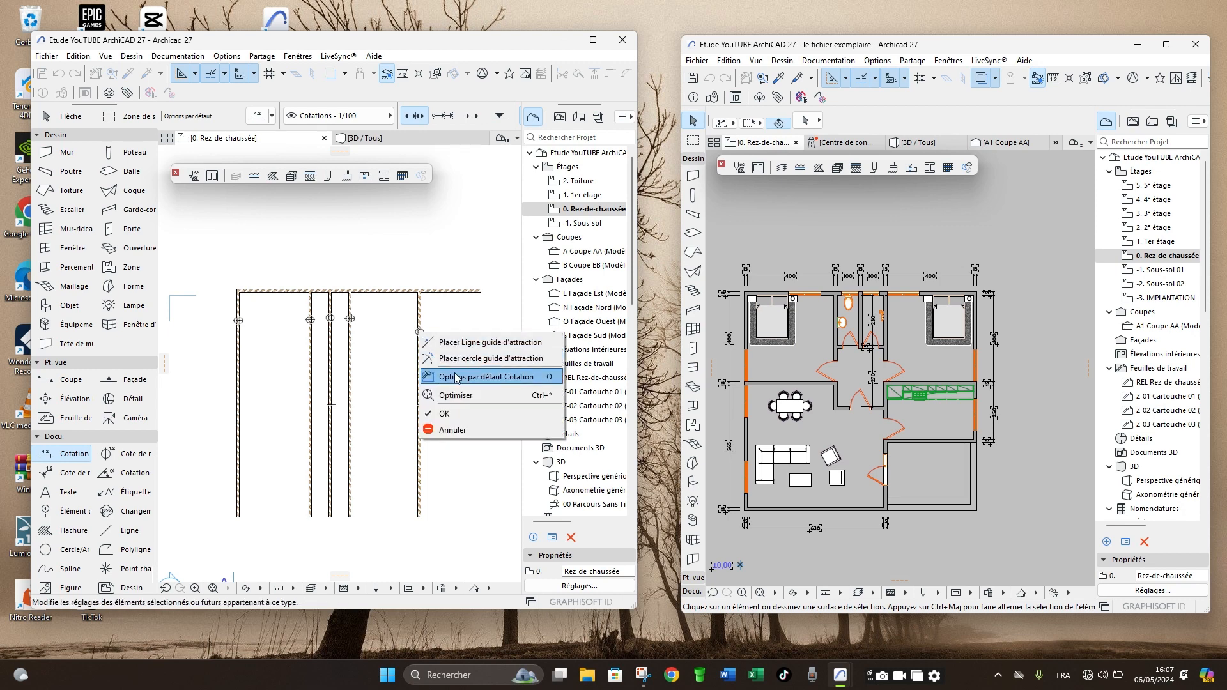
click(447, 413)
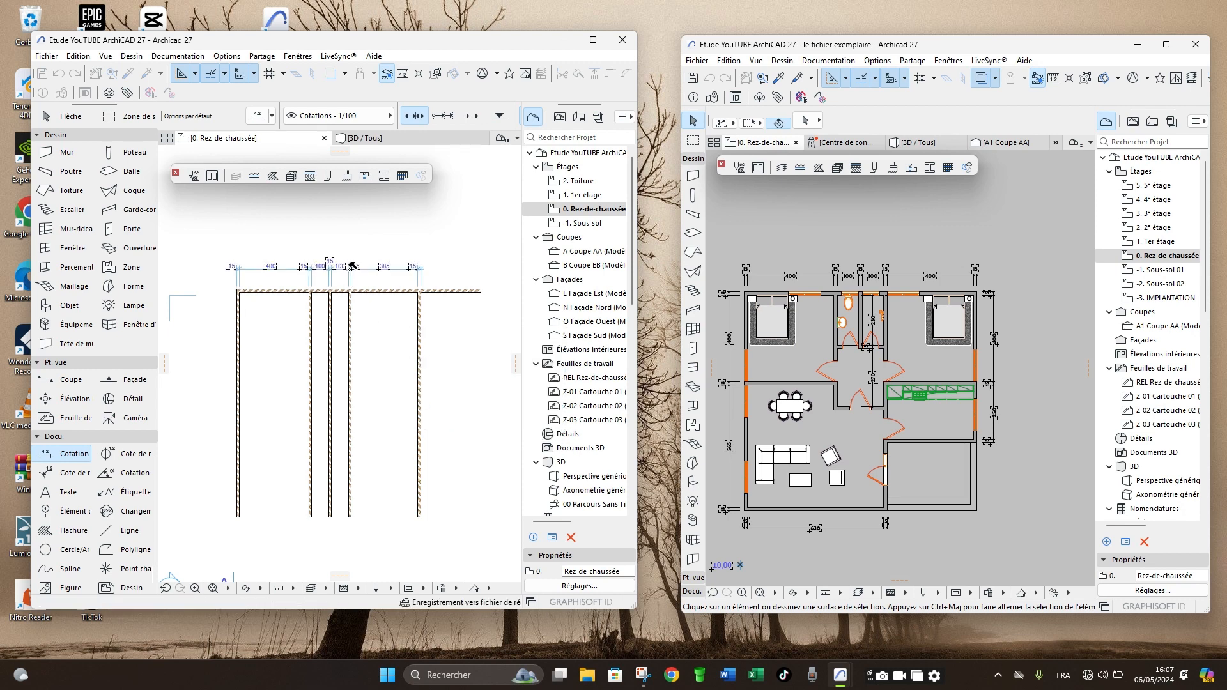
click(352, 266)
scroll(337, 265, up, 5)
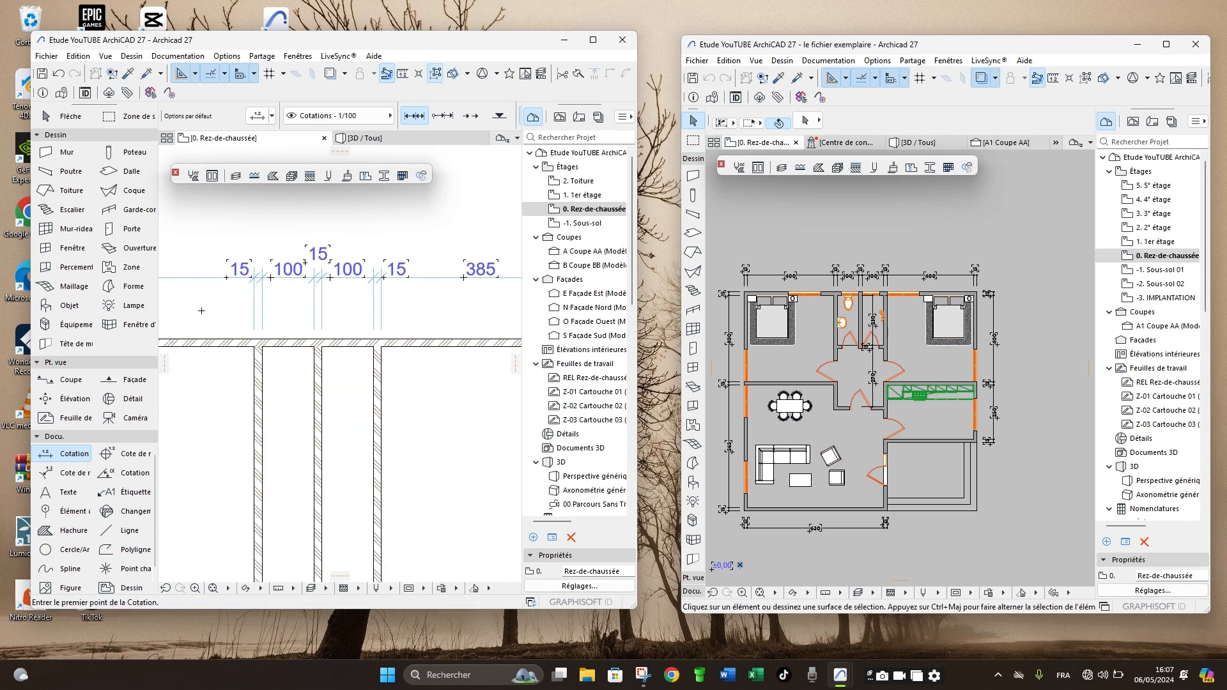
- Examine the dimension chain above the horizontal wall, checking each spacing from the middle walls to the rightmost vertical wall
scroll(244, 305, down, 2)
scroll(272, 281, up, 3)
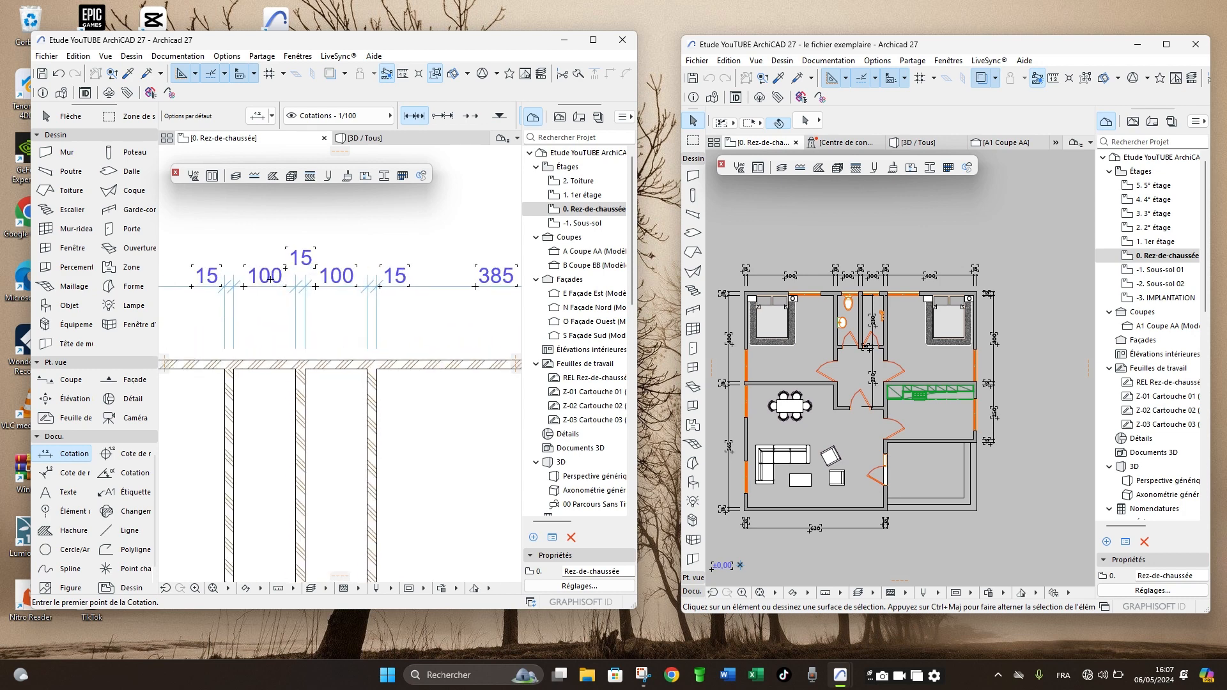
scroll(326, 304, down, 2)
scroll(491, 292, up, 3)
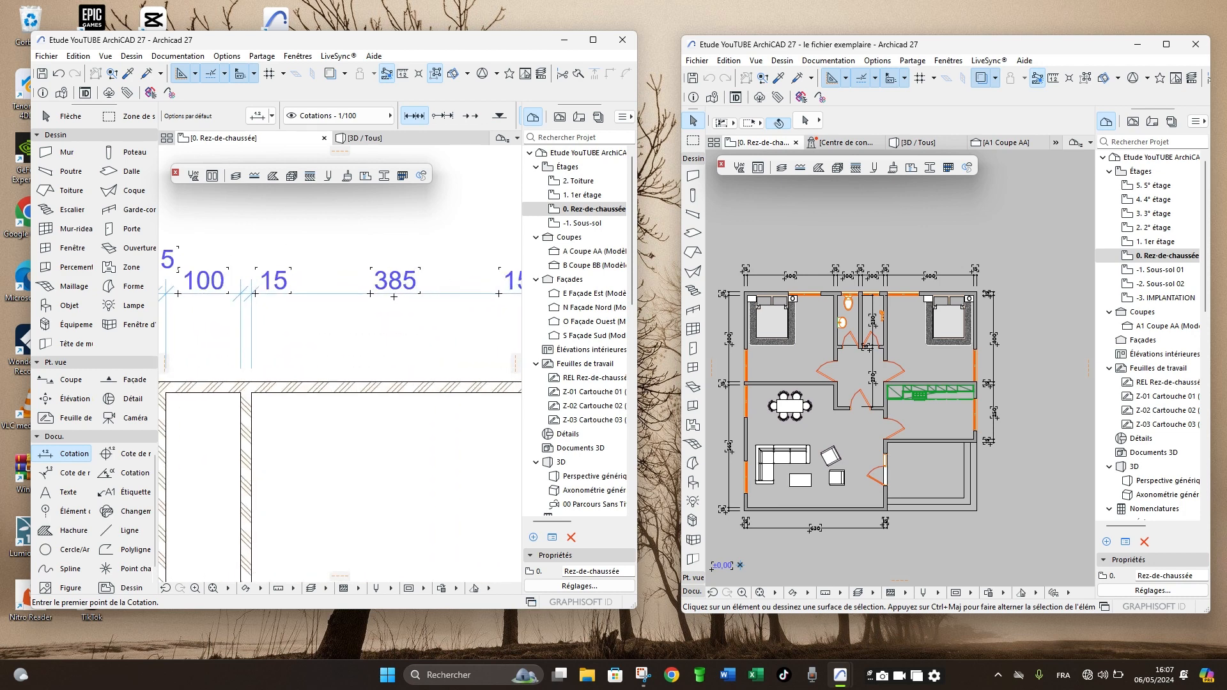
scroll(370, 293, down, 2)
scroll(369, 294, down, 2)
scroll(421, 318, up, 2)
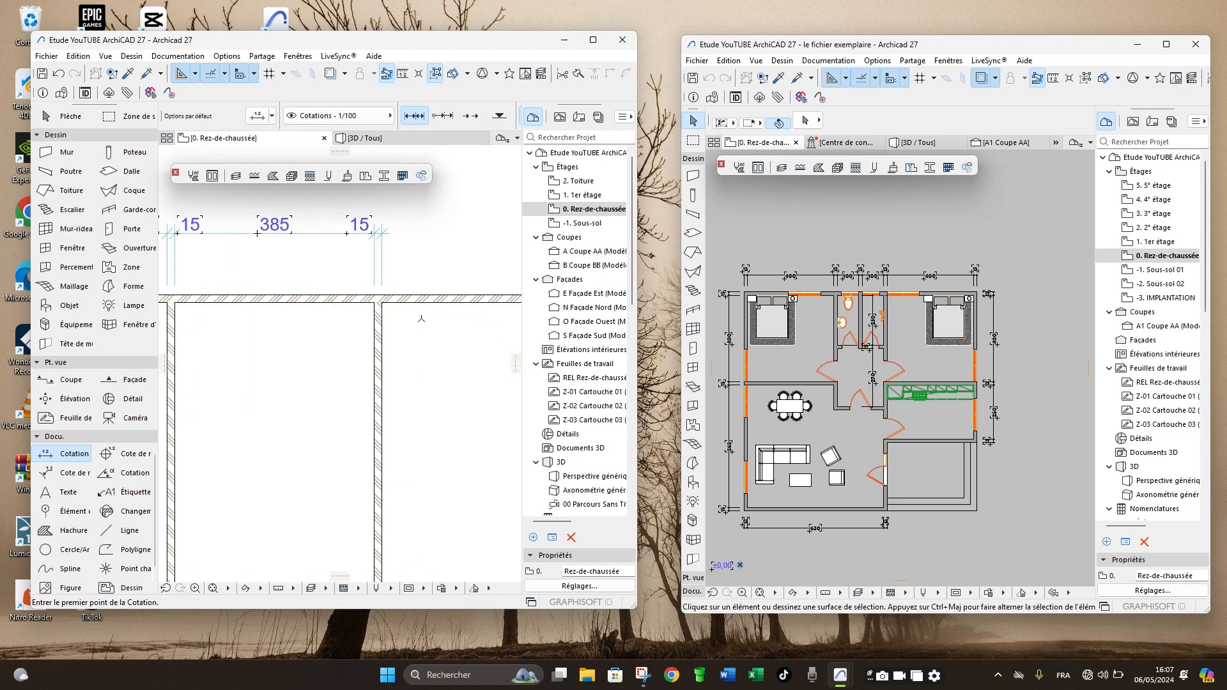
scroll(404, 324, down, 2)
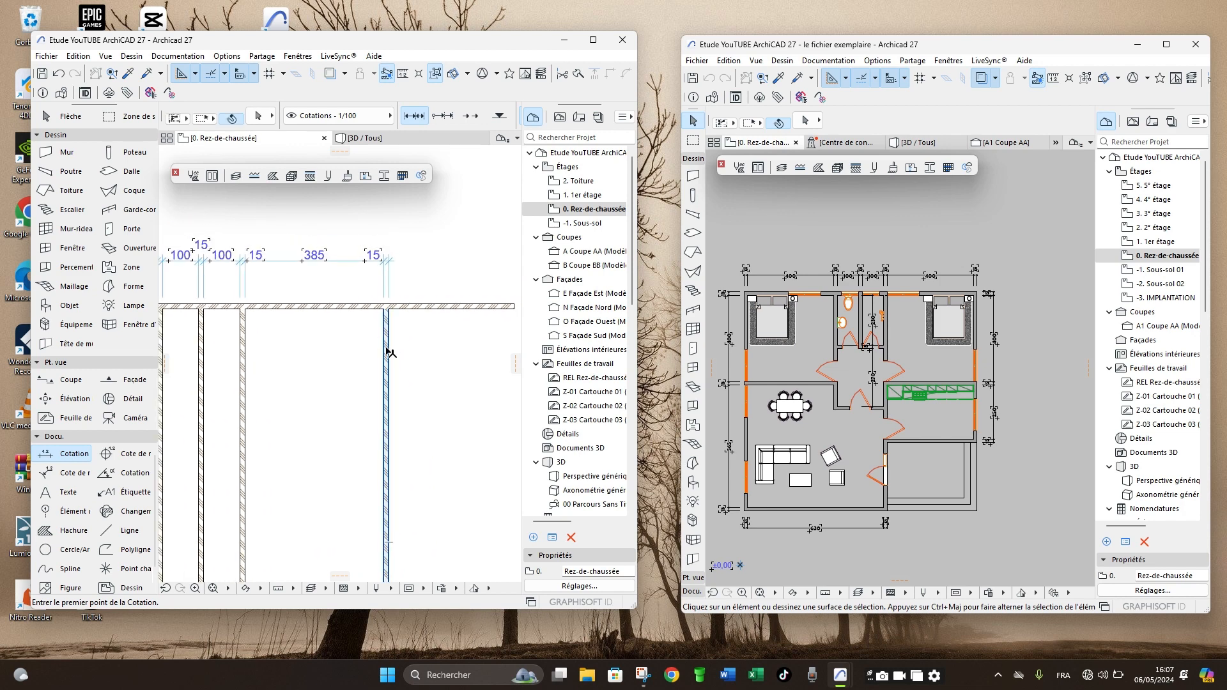
- Select the rightmost vertical wall and inspect which face its reference line lies on at the junction with the horizontal wall
shift+click(388, 311)
scroll(399, 325, up, 2)
scroll(387, 307, up, 2)
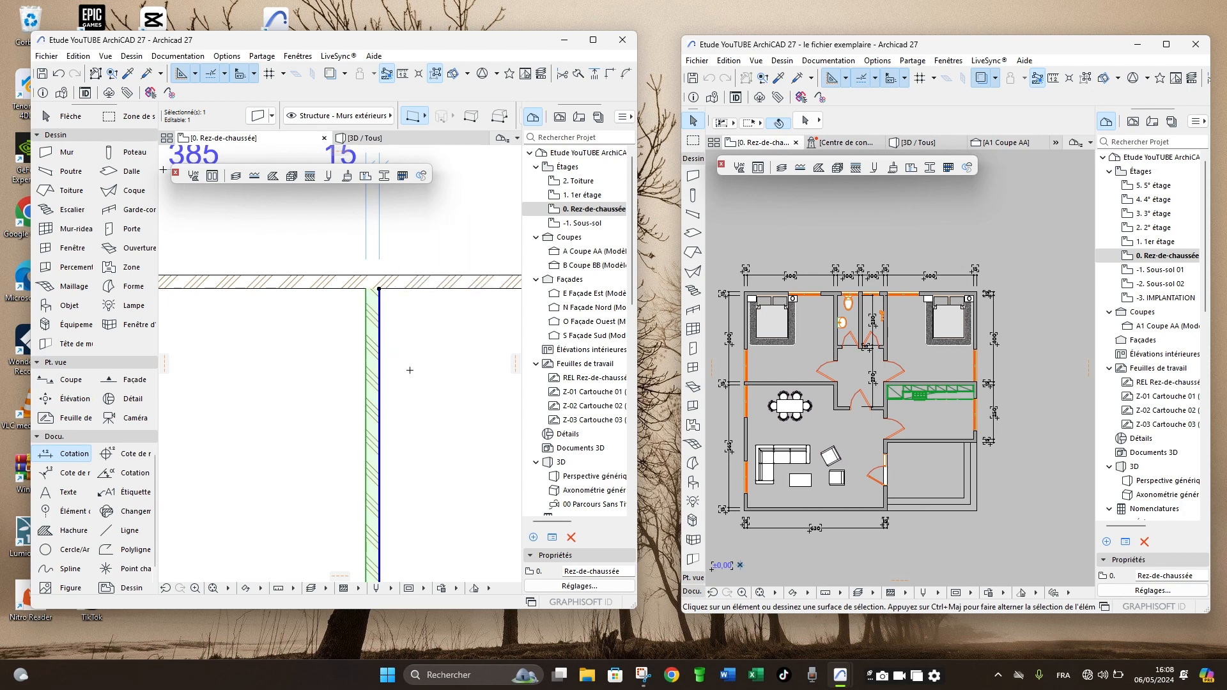
scroll(410, 370, down, 3)
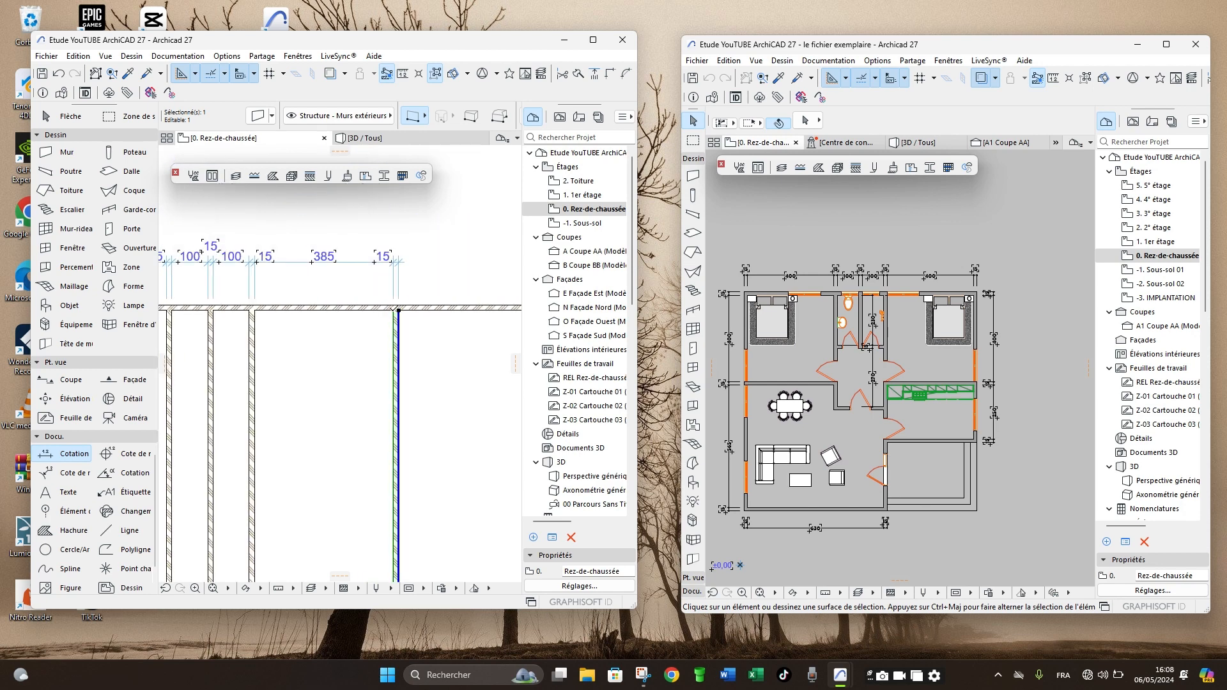
scroll(395, 317, up, 5)
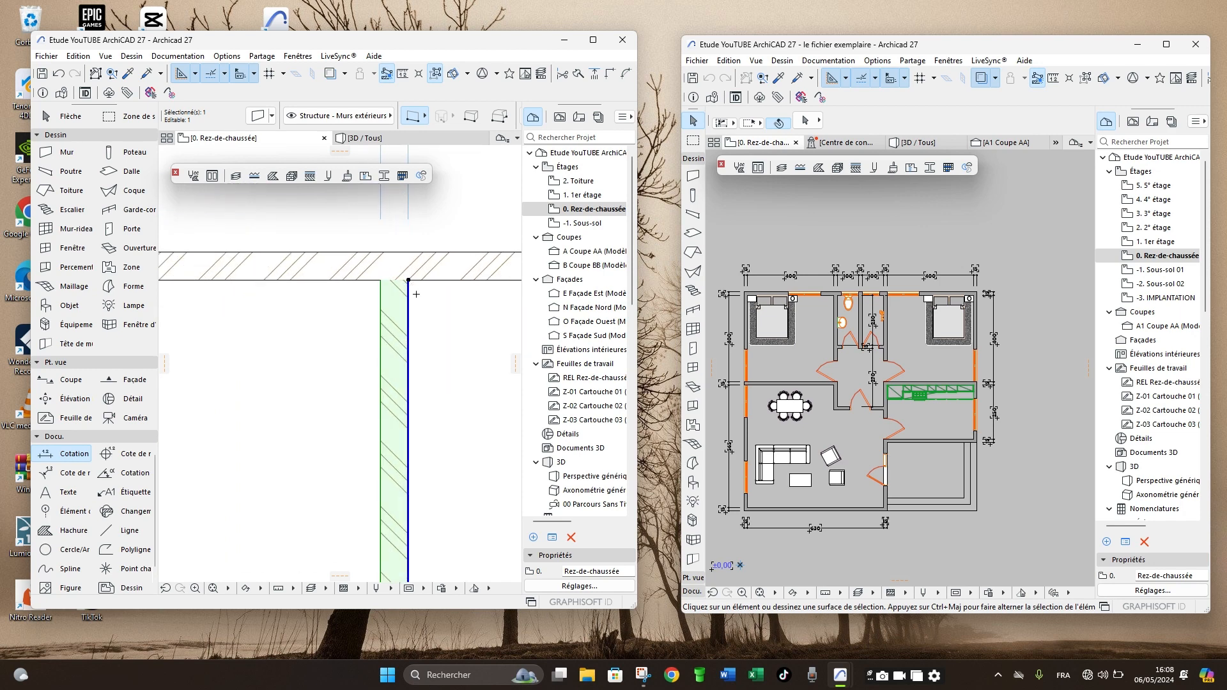
scroll(339, 330, down, 3)
scroll(377, 328, up, 3)
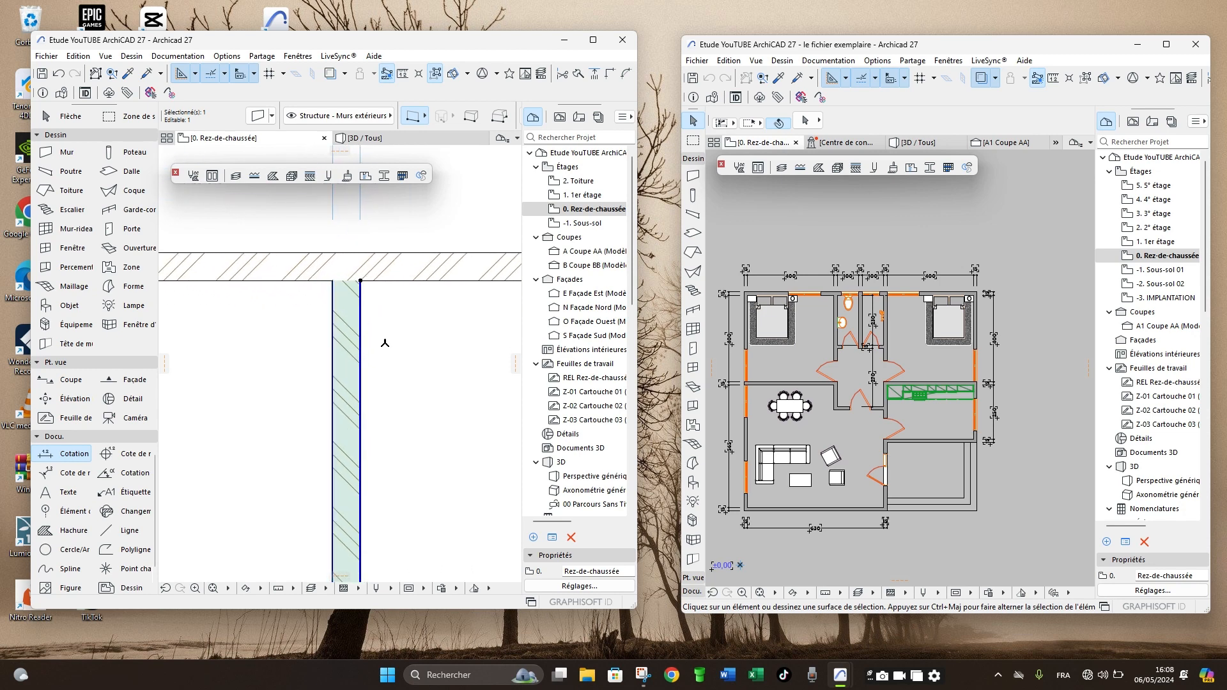
key(Escape)
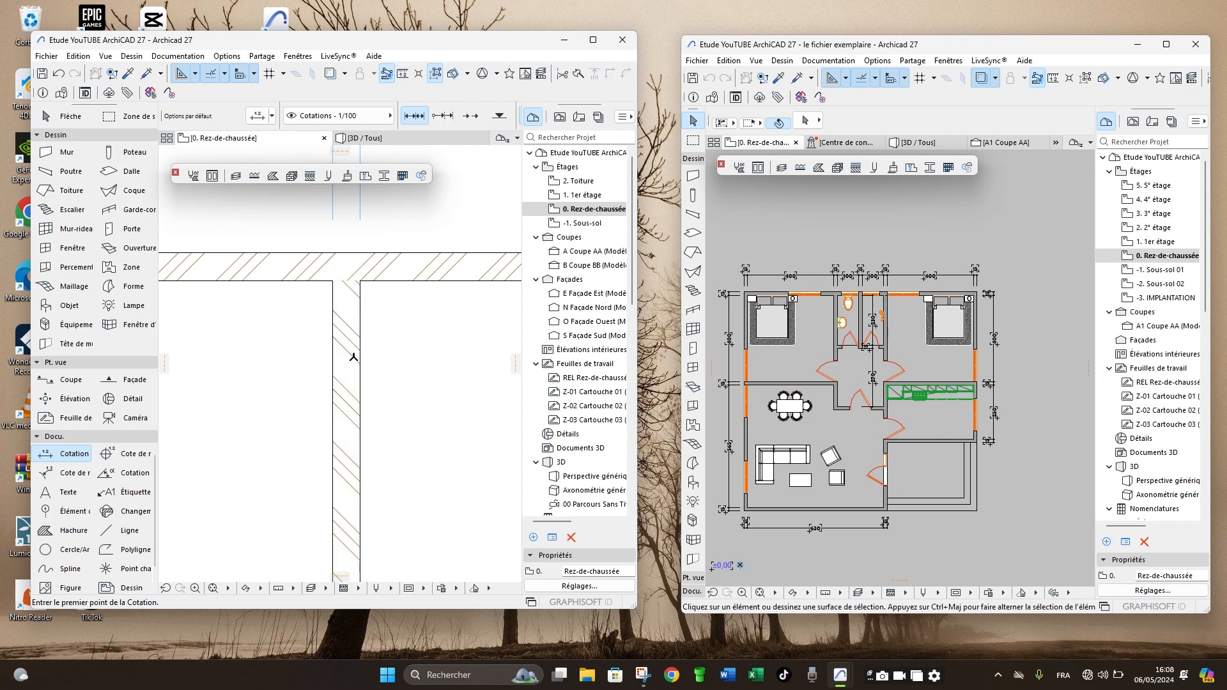
- Mirror the rightmost vertical wall, without copying it, about its own reference line from the upper end to the lower end
right_click(397, 325)
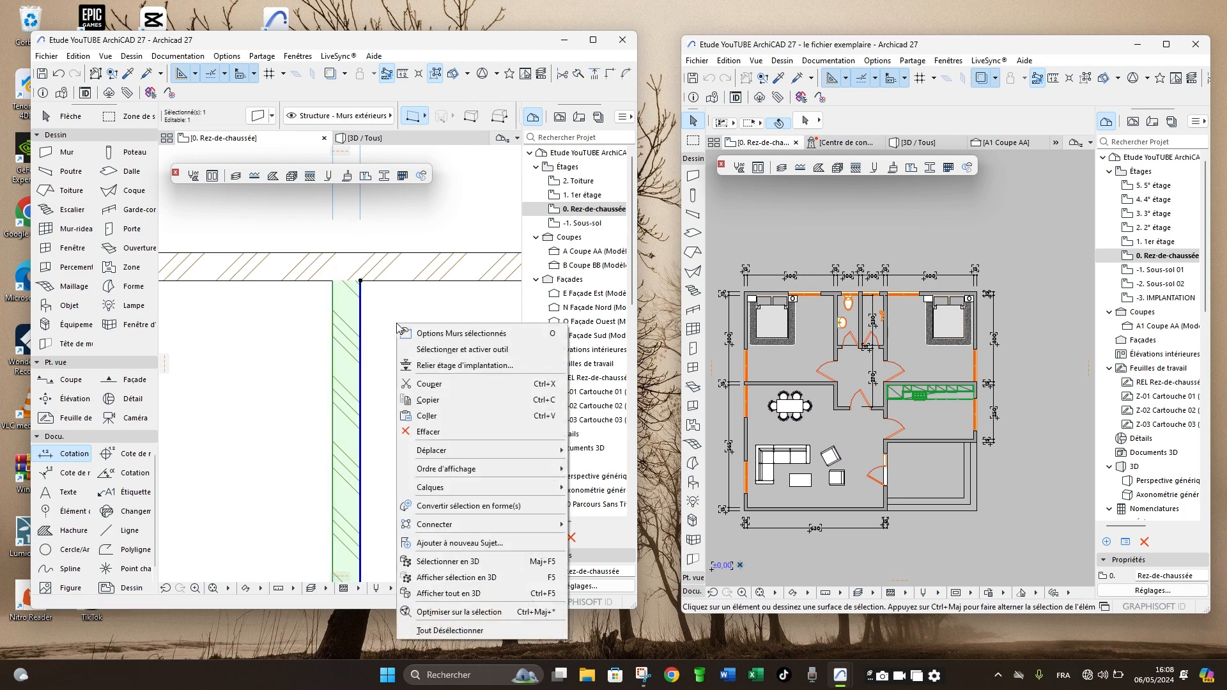
mouse_move(452, 449)
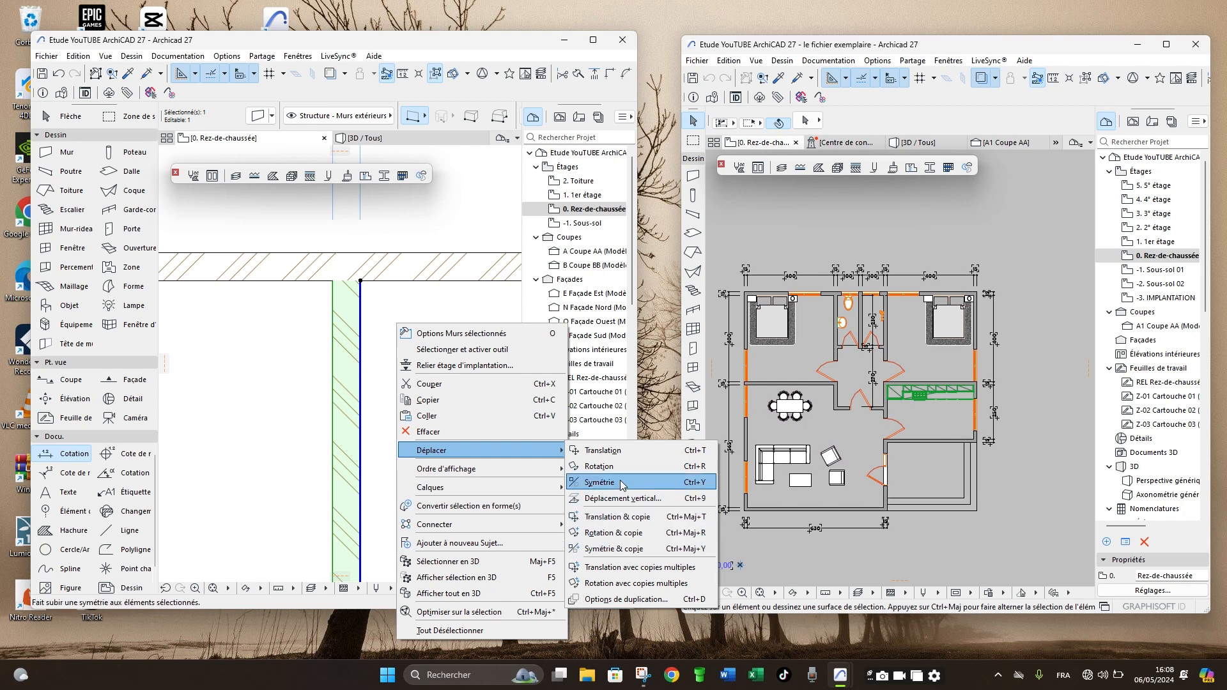
click(599, 482)
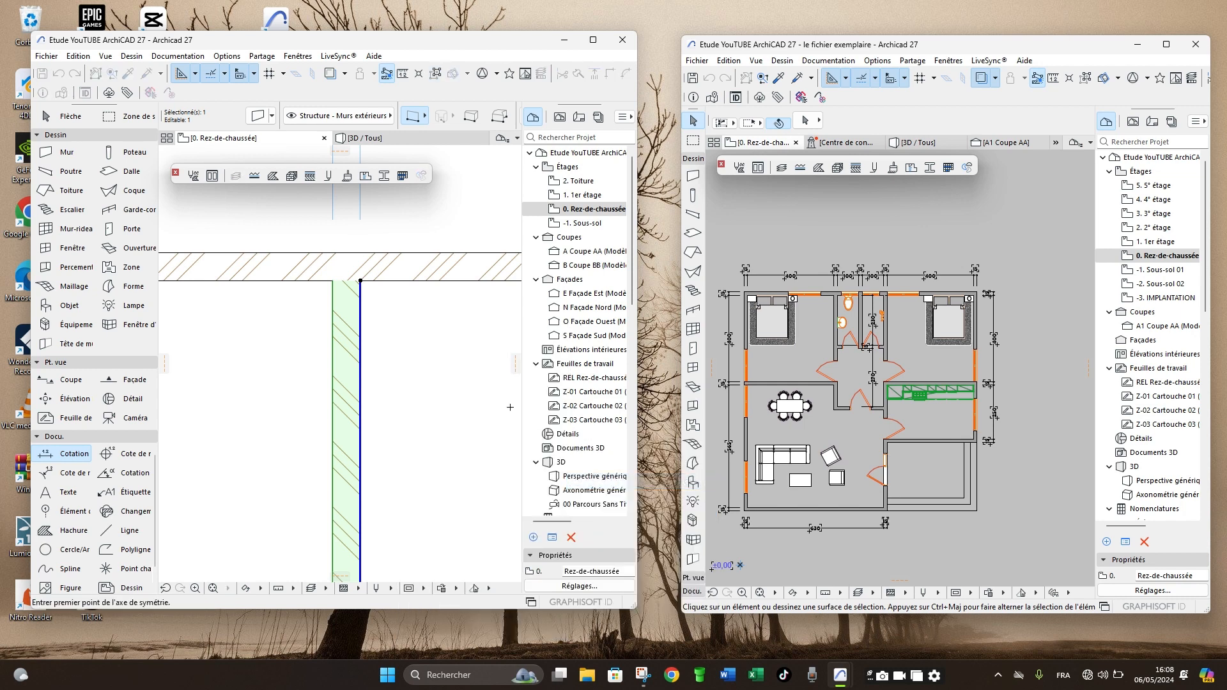
scroll(382, 359, down, 3)
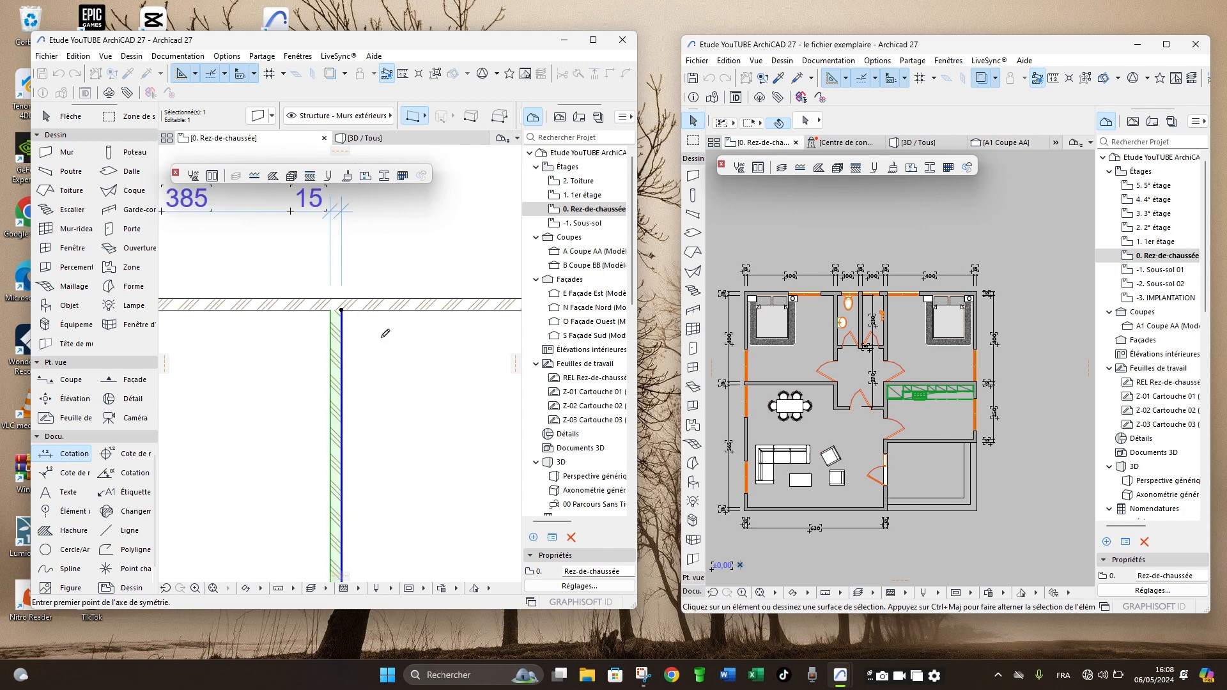
scroll(334, 315, up, 1)
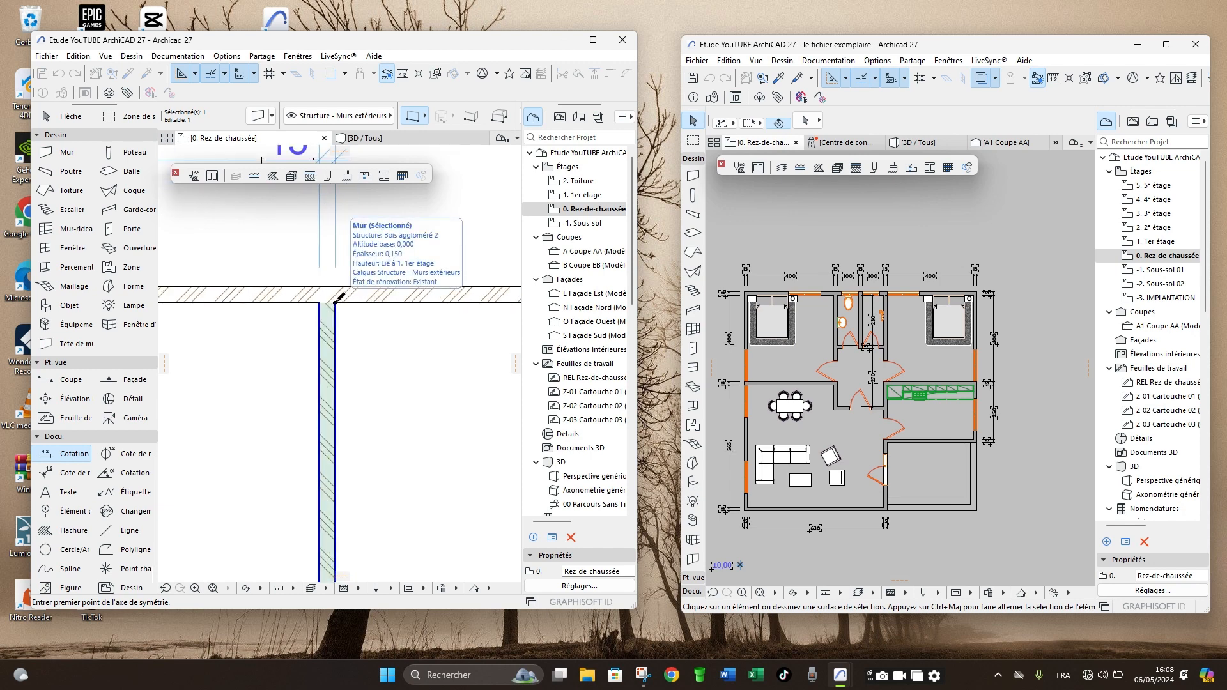
click(335, 302)
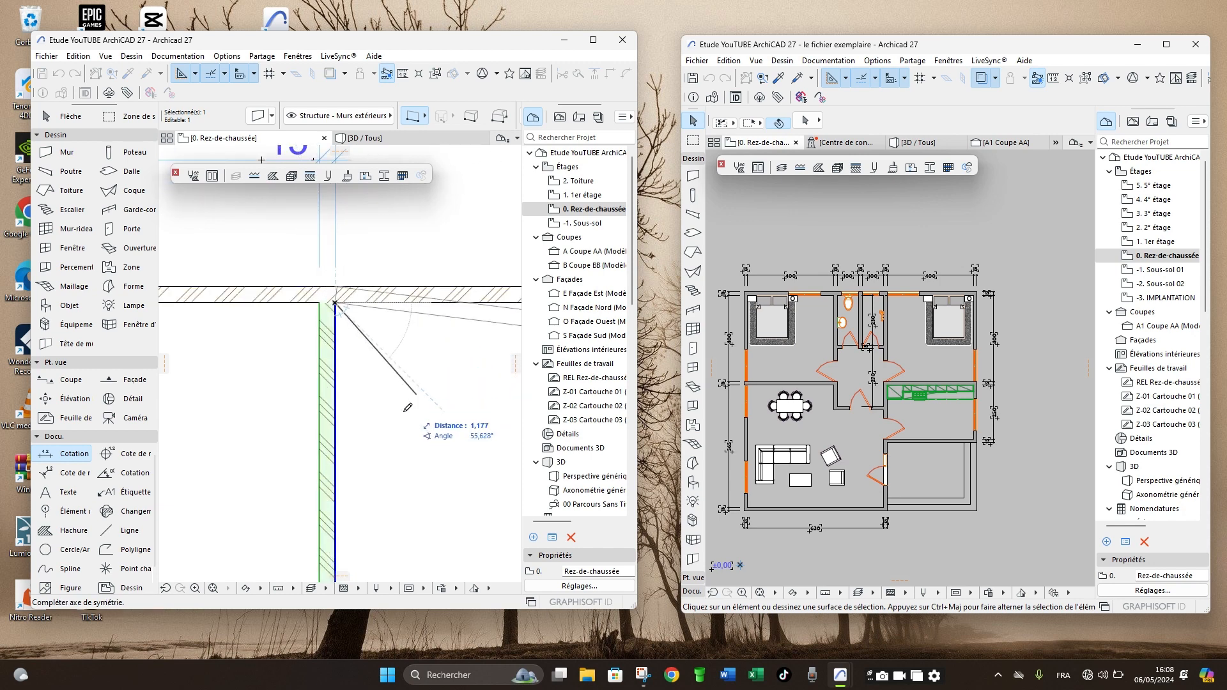
scroll(382, 351, down, 2)
scroll(382, 351, down, 5)
scroll(384, 511, up, 6)
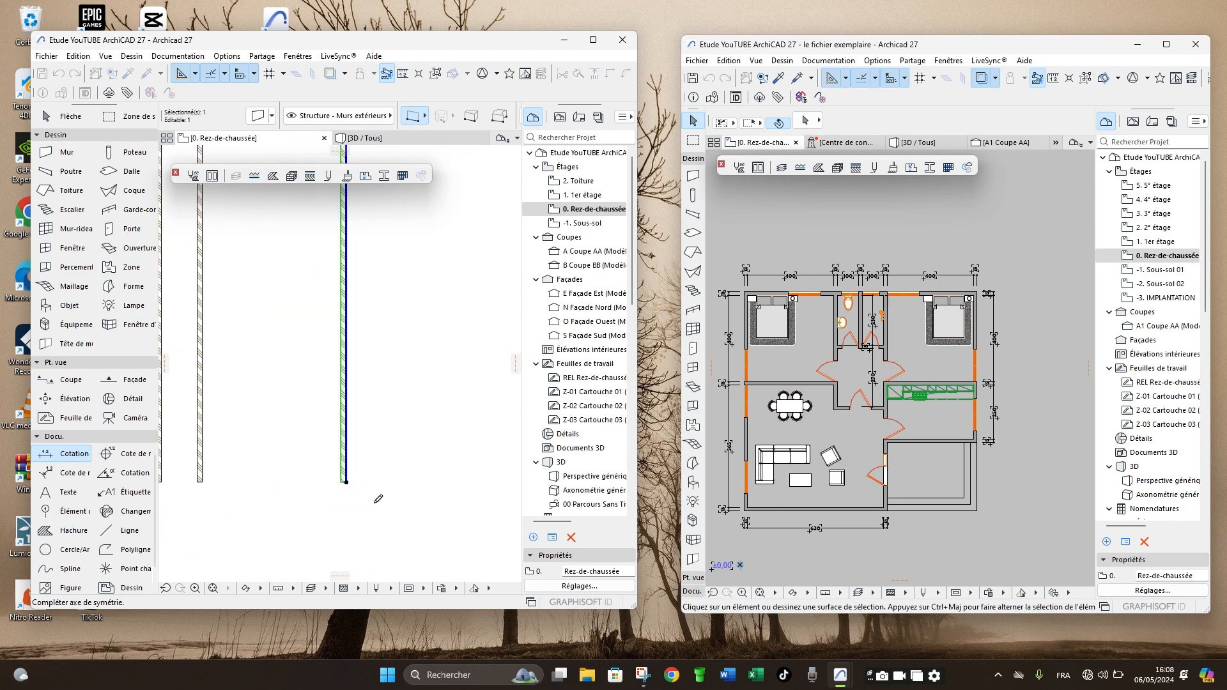
click(314, 458)
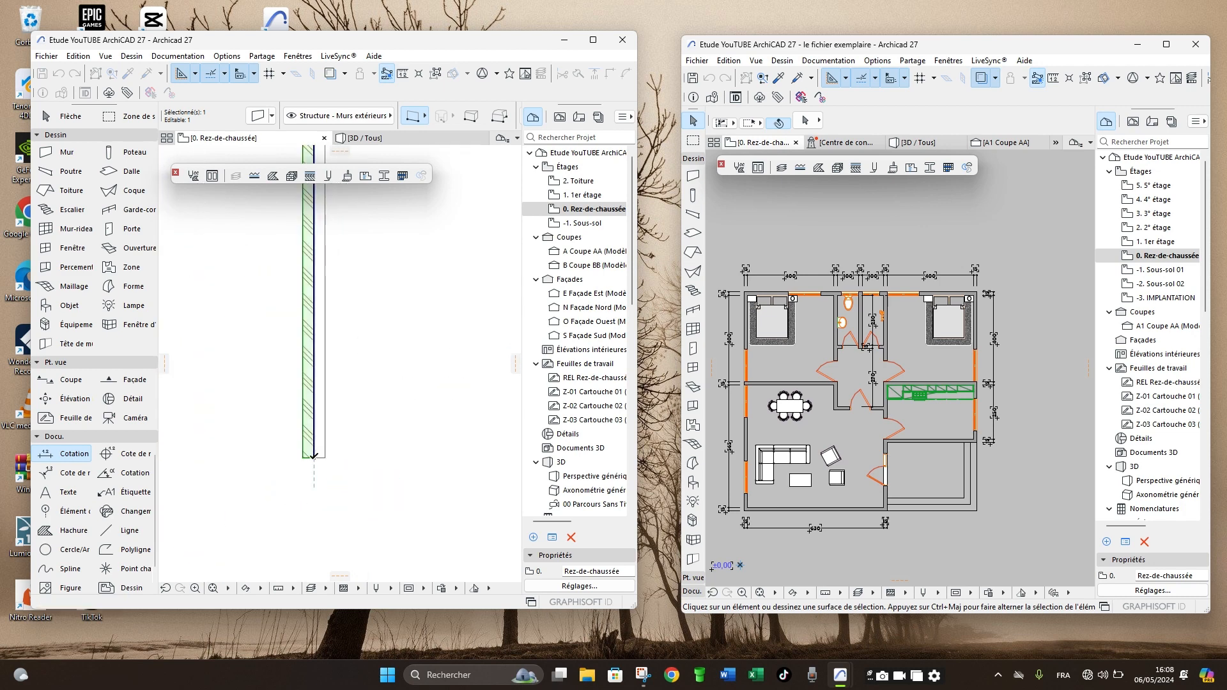
- Compare the right-hand bedroom's width in the dimension chain with the same room in the example plan
scroll(368, 431, down, 4)
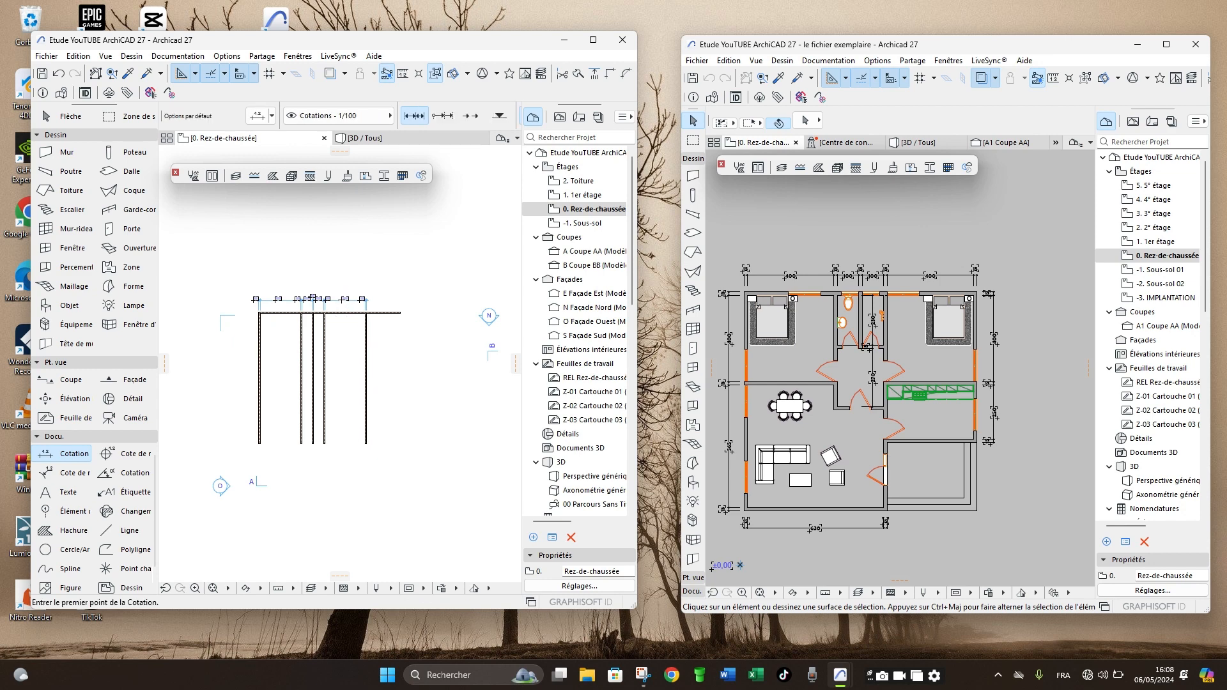
scroll(348, 320, up, 8)
scroll(354, 363, down, 6)
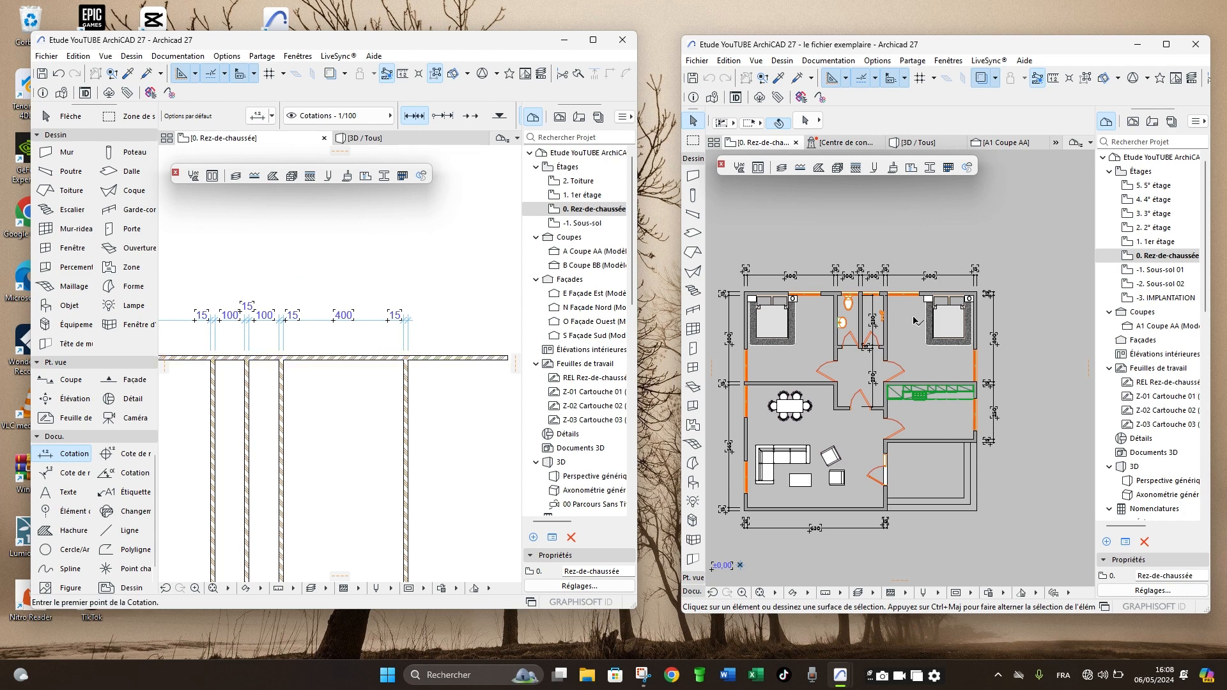
scroll(959, 299, up, 5)
scroll(920, 286, down, 5)
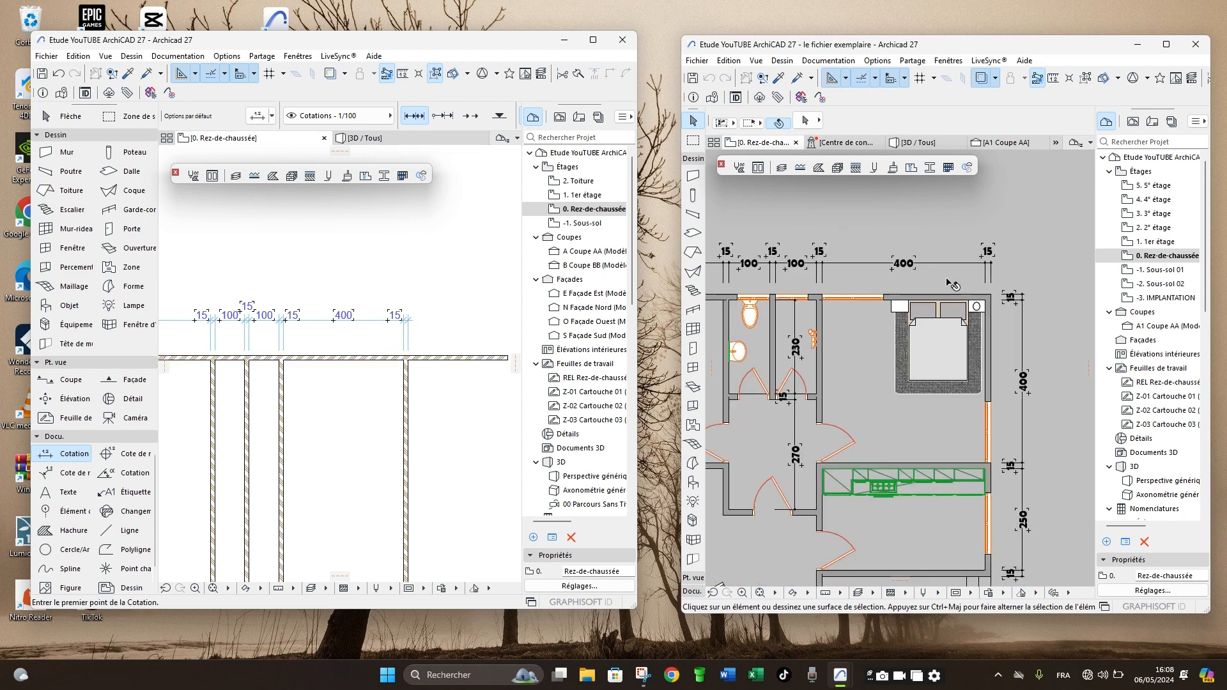
- Trim off the part of the horizontal wall that extends beyond the rightmost vertical wall, forming a clean corner
scroll(395, 336, up, 5)
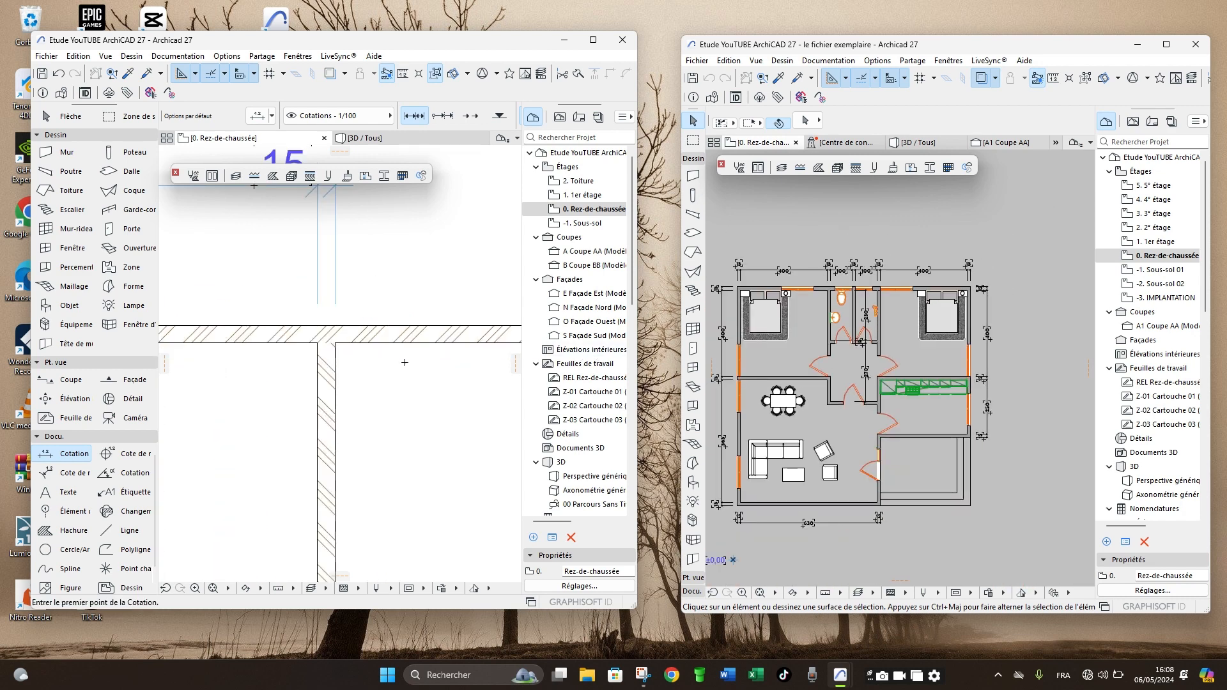
scroll(419, 386, down, 5)
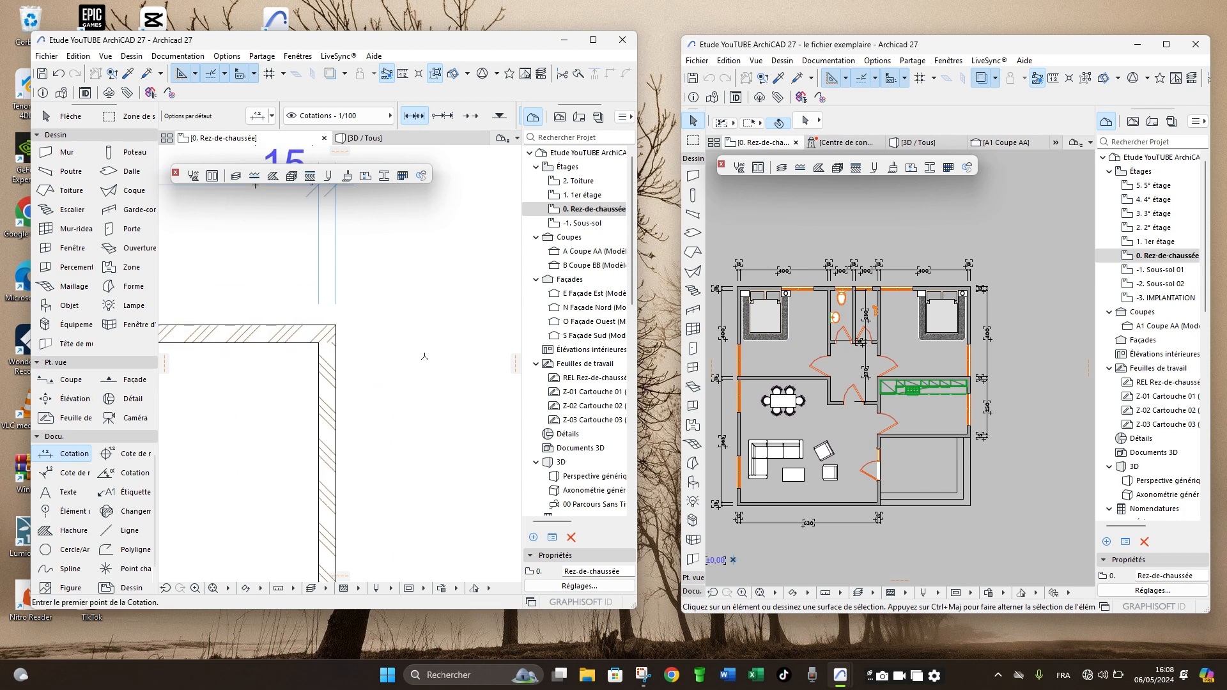
scroll(407, 332, down, 3)
scroll(329, 328, up, 3)
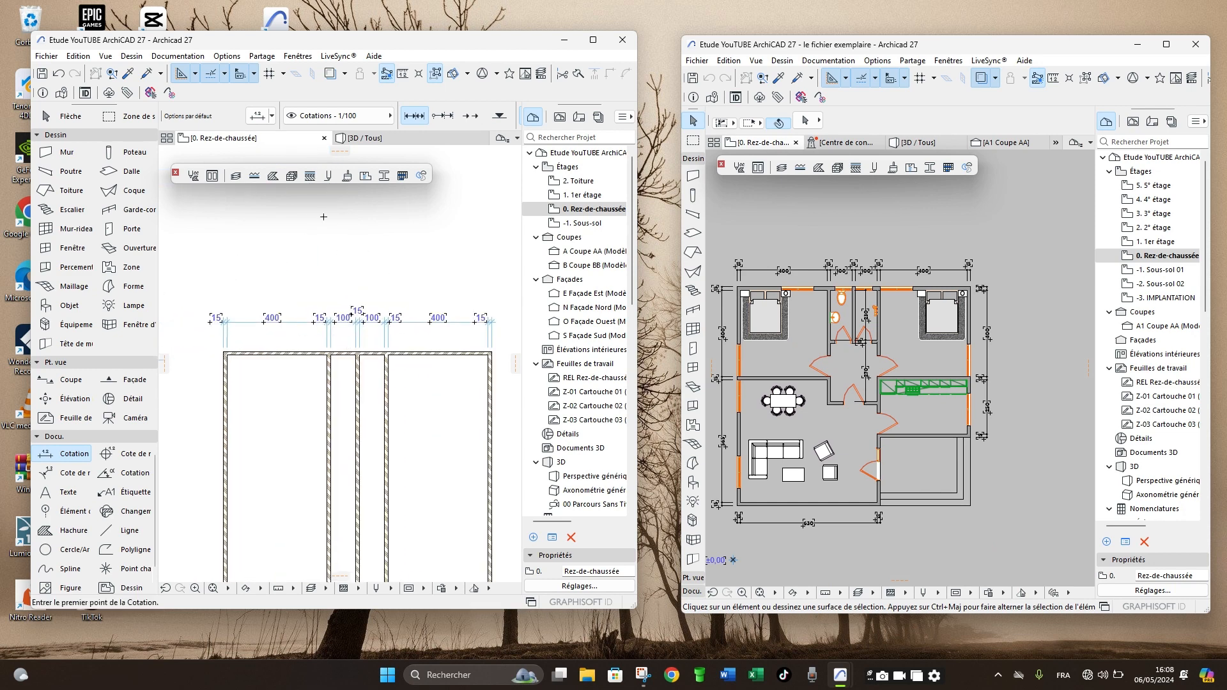
- Open the project's 3D view and orbit around the walls to examine their junctions and layout from several sides
click(375, 134)
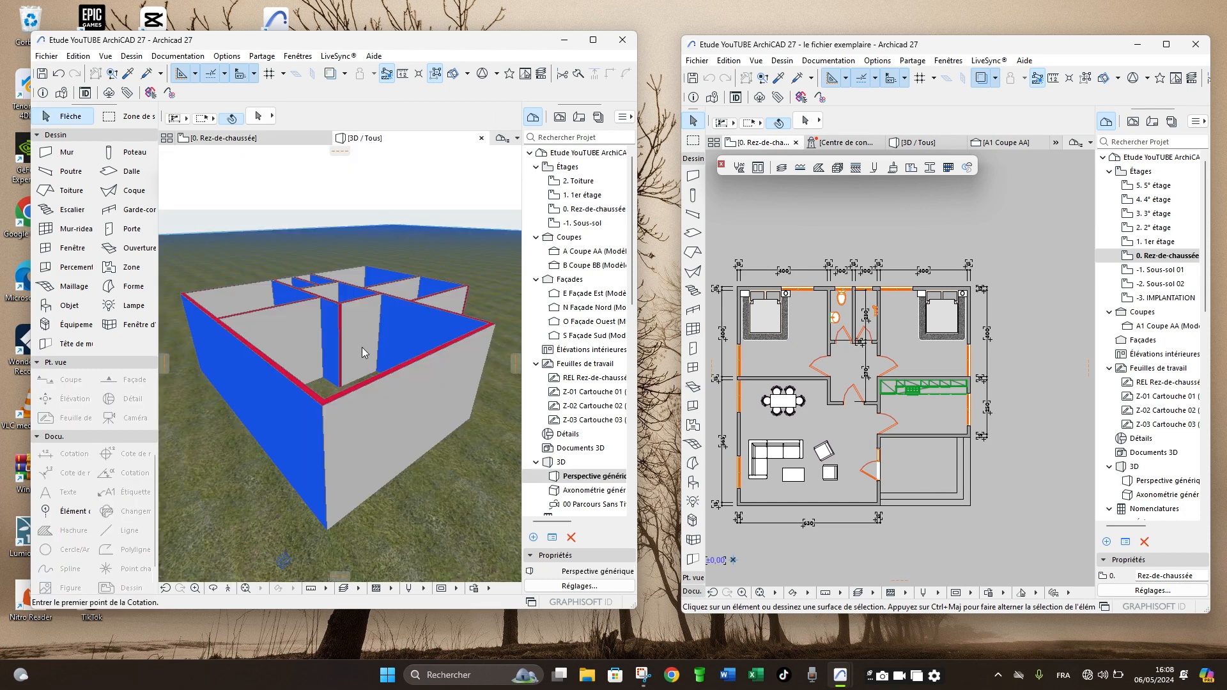
click(213, 588)
drag(371, 425, 438, 369)
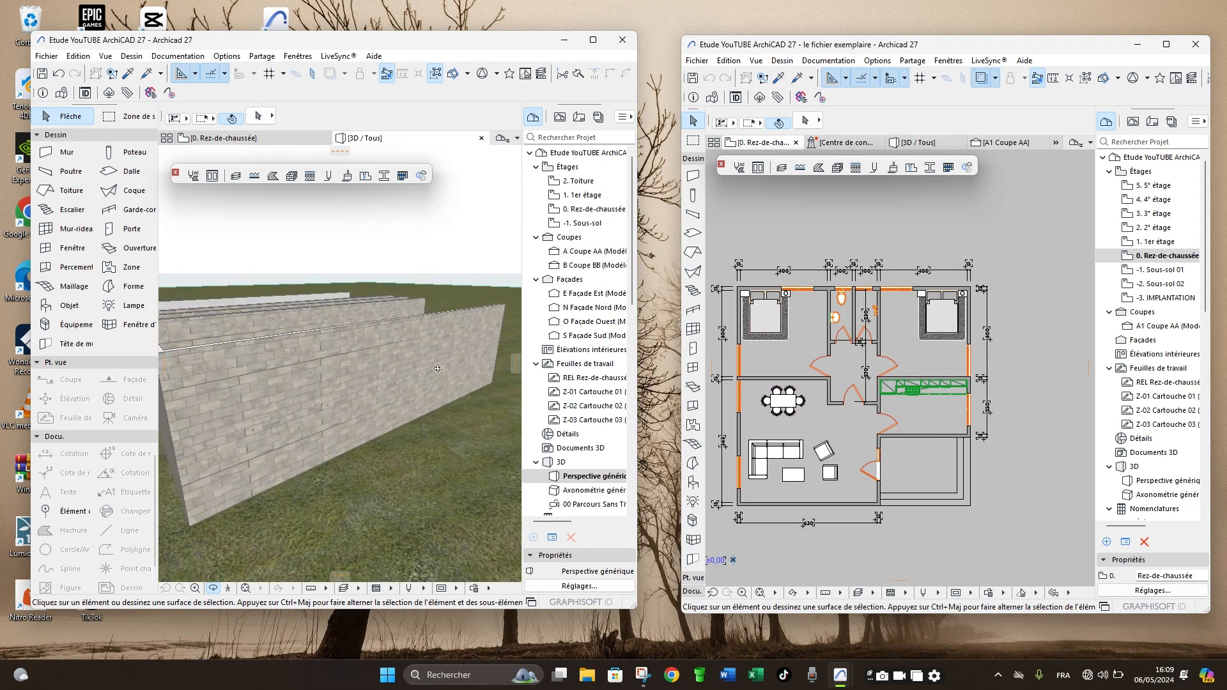
drag(337, 444, 394, 506)
drag(345, 448, 345, 465)
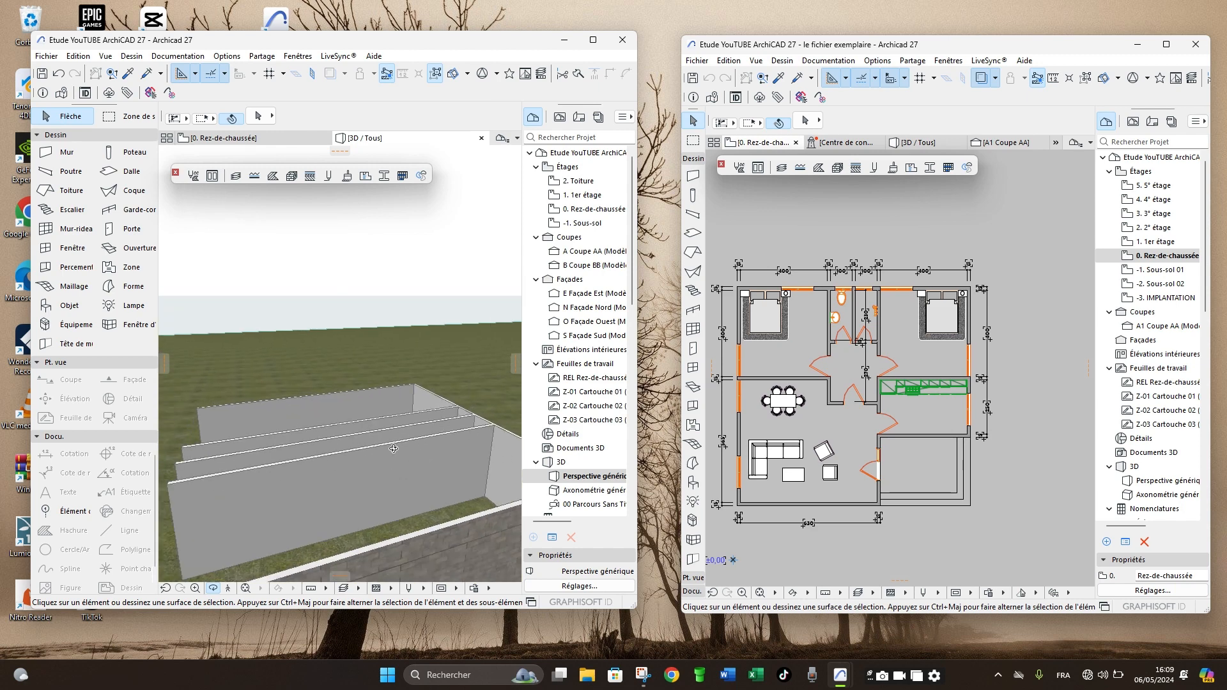
drag(412, 466, 326, 350)
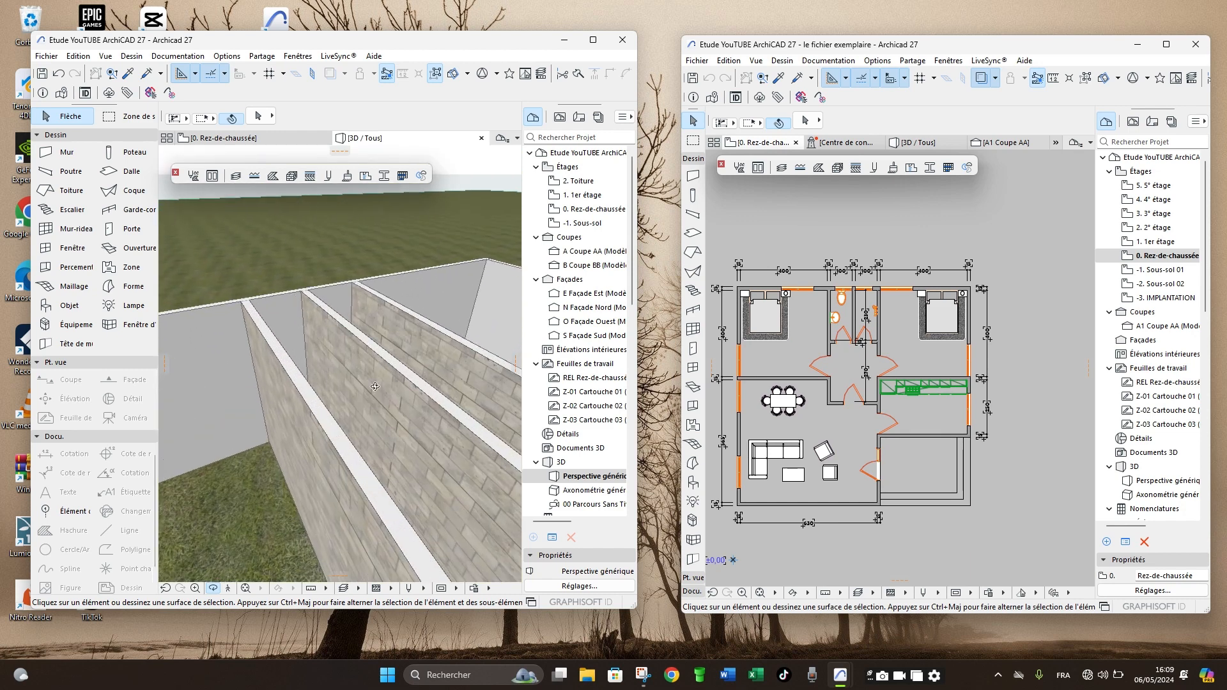
scroll(338, 383, down, 8)
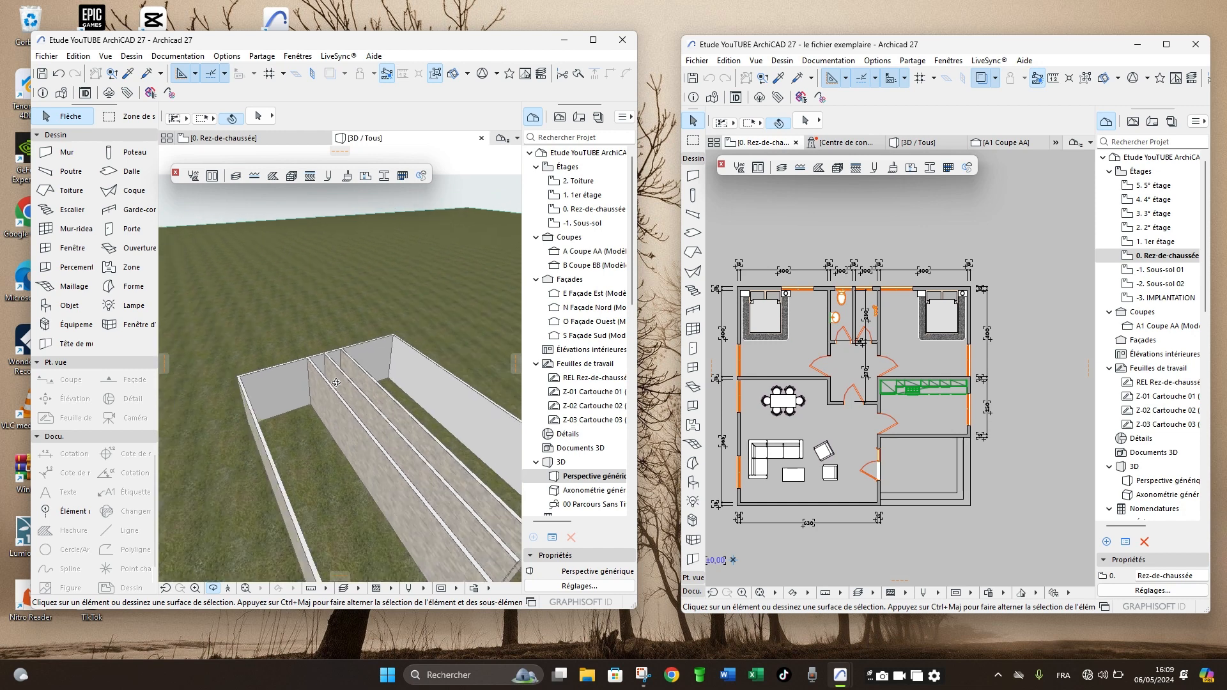
scroll(355, 410, up, 5)
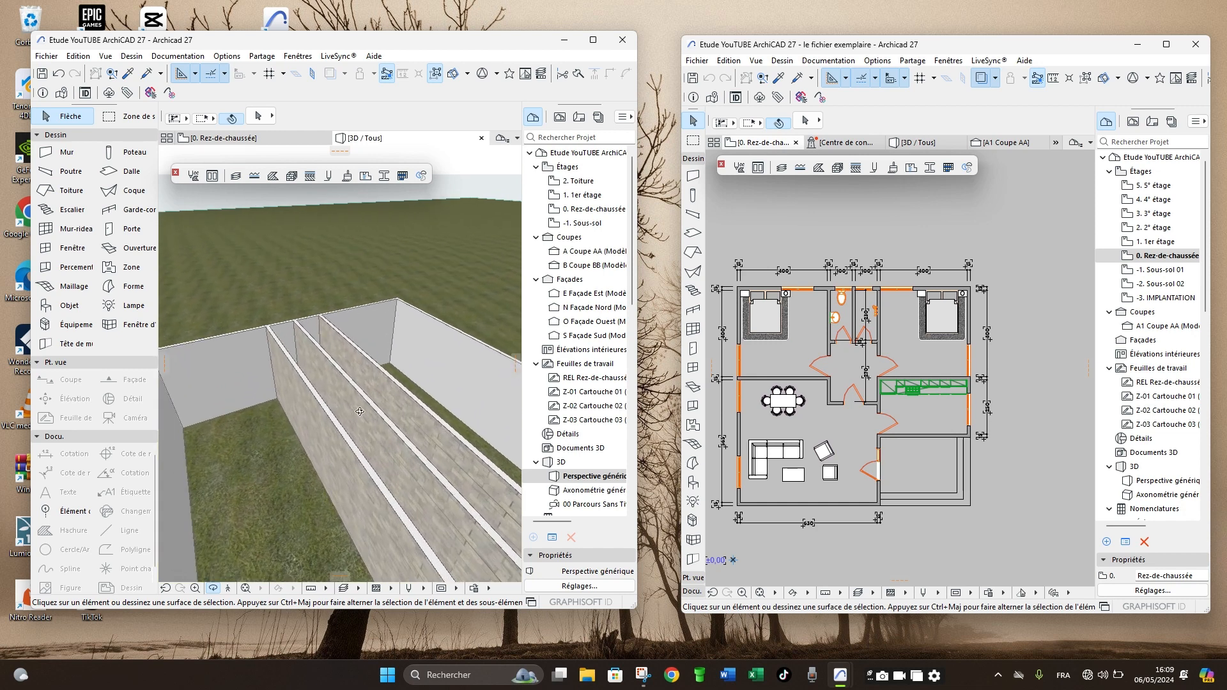
drag(359, 411, 294, 430)
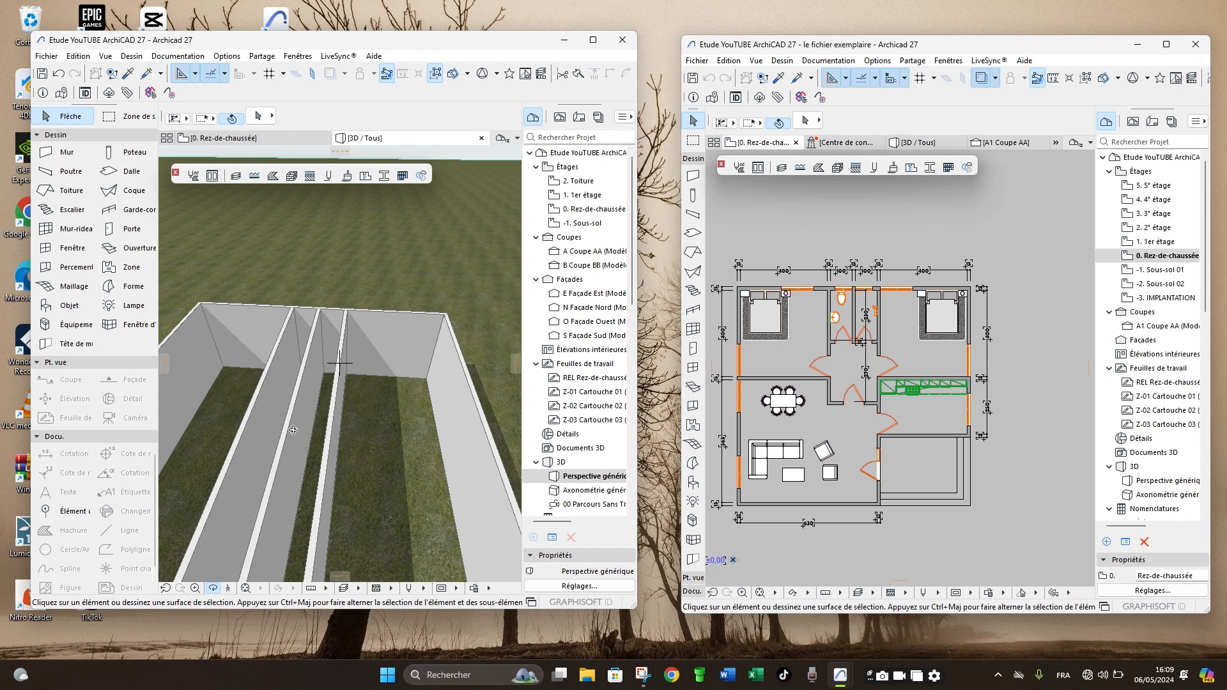
scroll(315, 460, down, 2)
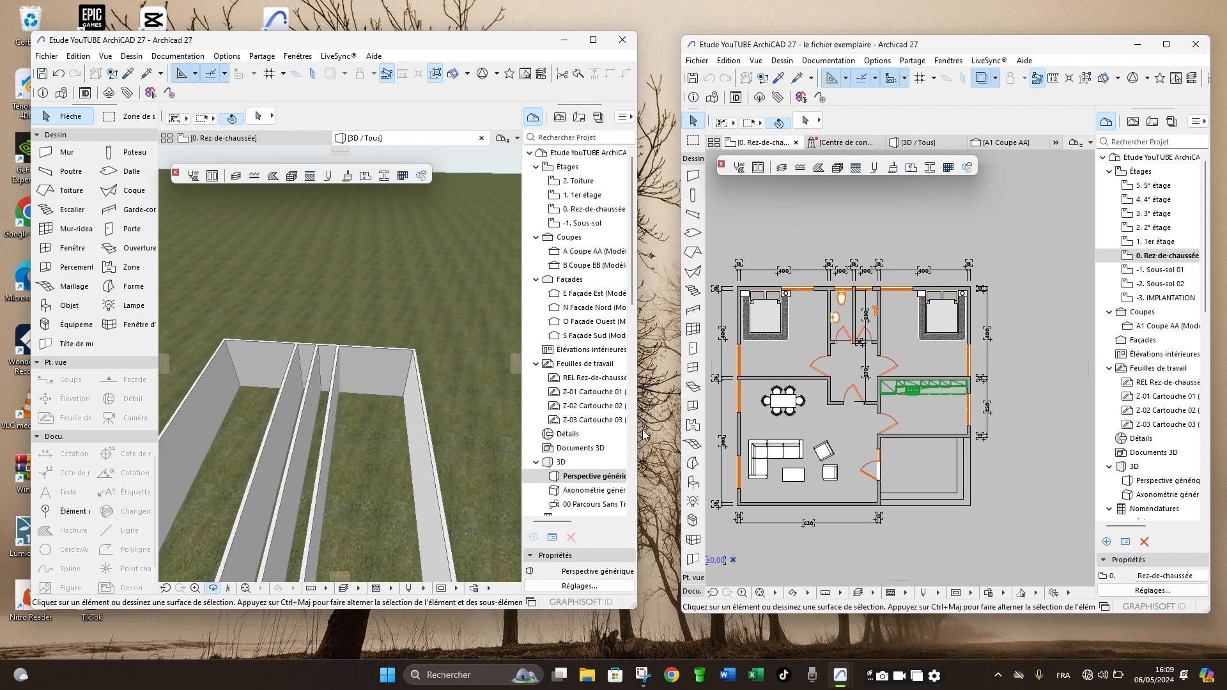
- Examine the bathroom partitions in the example house's 3D view, then return that file to its ground-floor plan
click(914, 144)
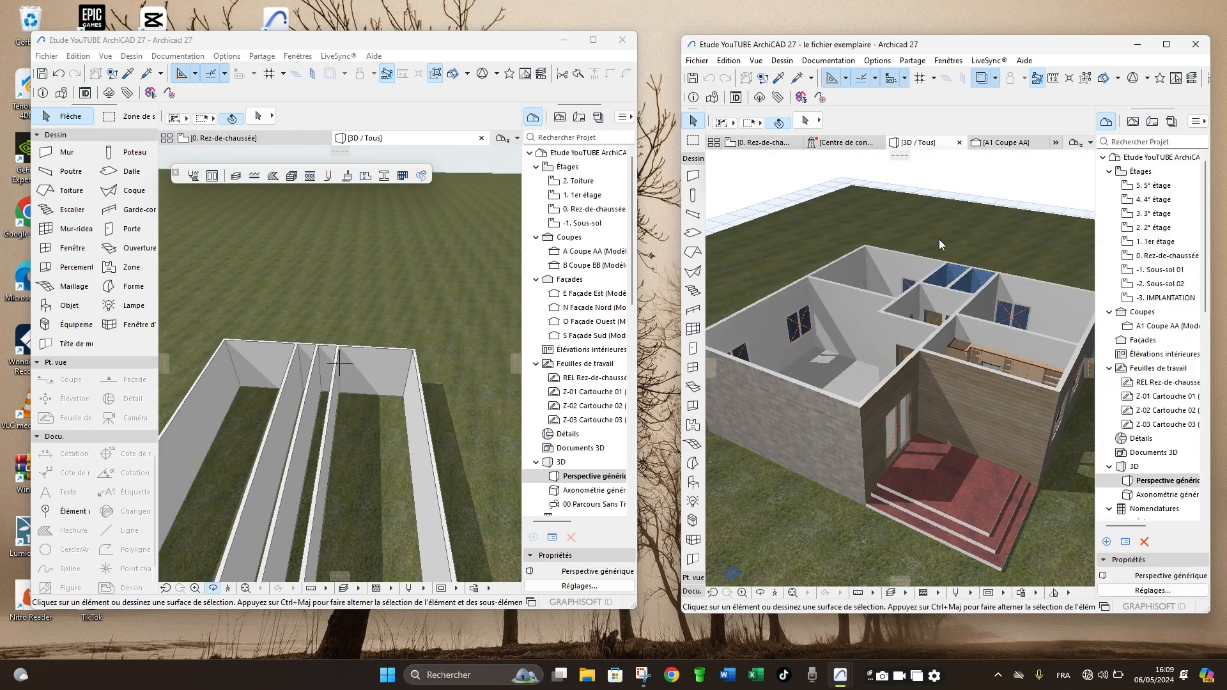
scroll(978, 268, up, 5)
scroll(988, 409, down, 3)
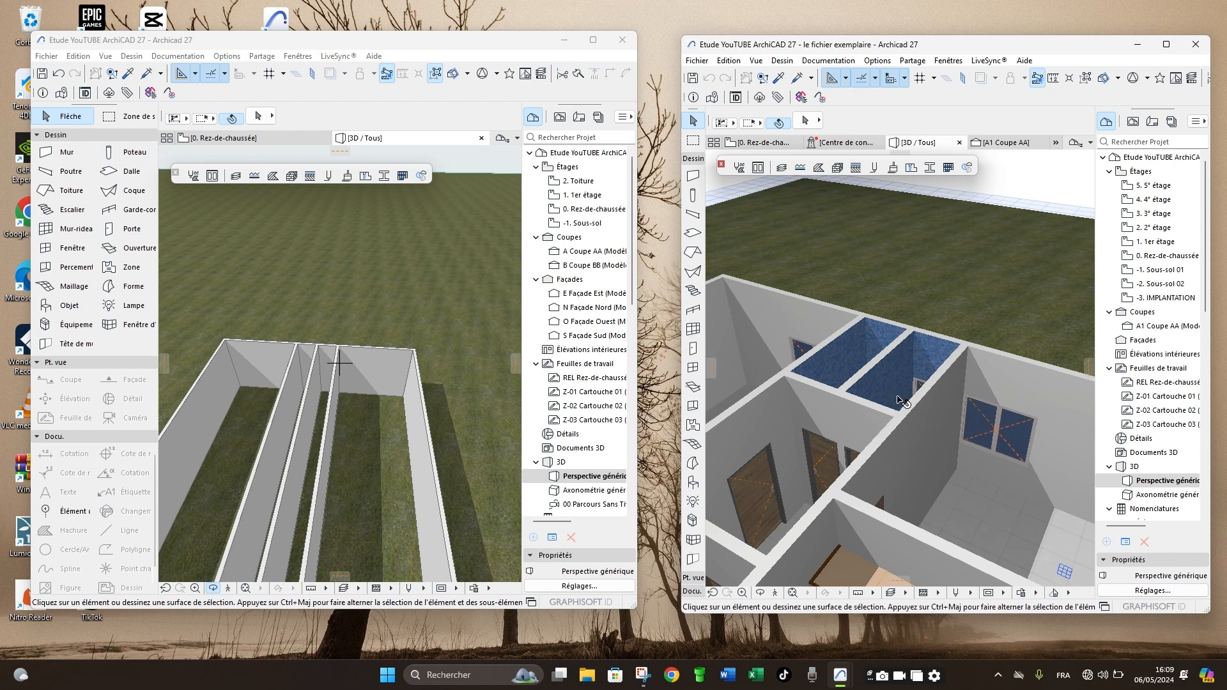
scroll(900, 390, up, 2)
scroll(884, 389, down, 5)
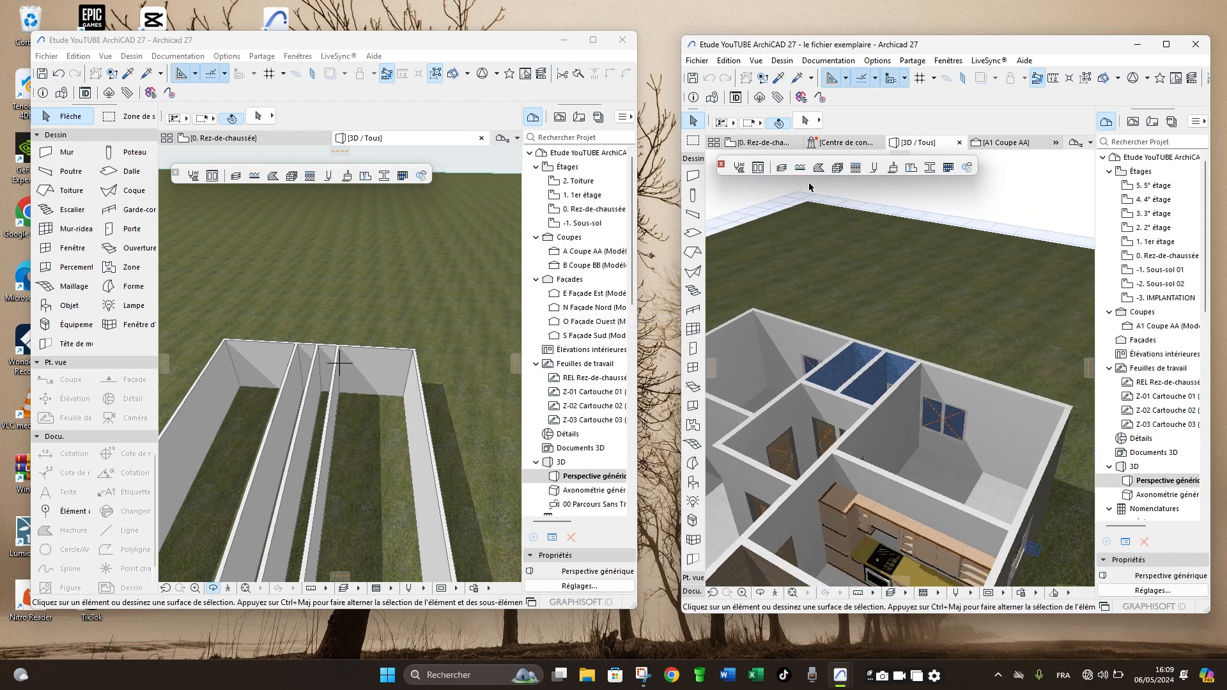
click(768, 143)
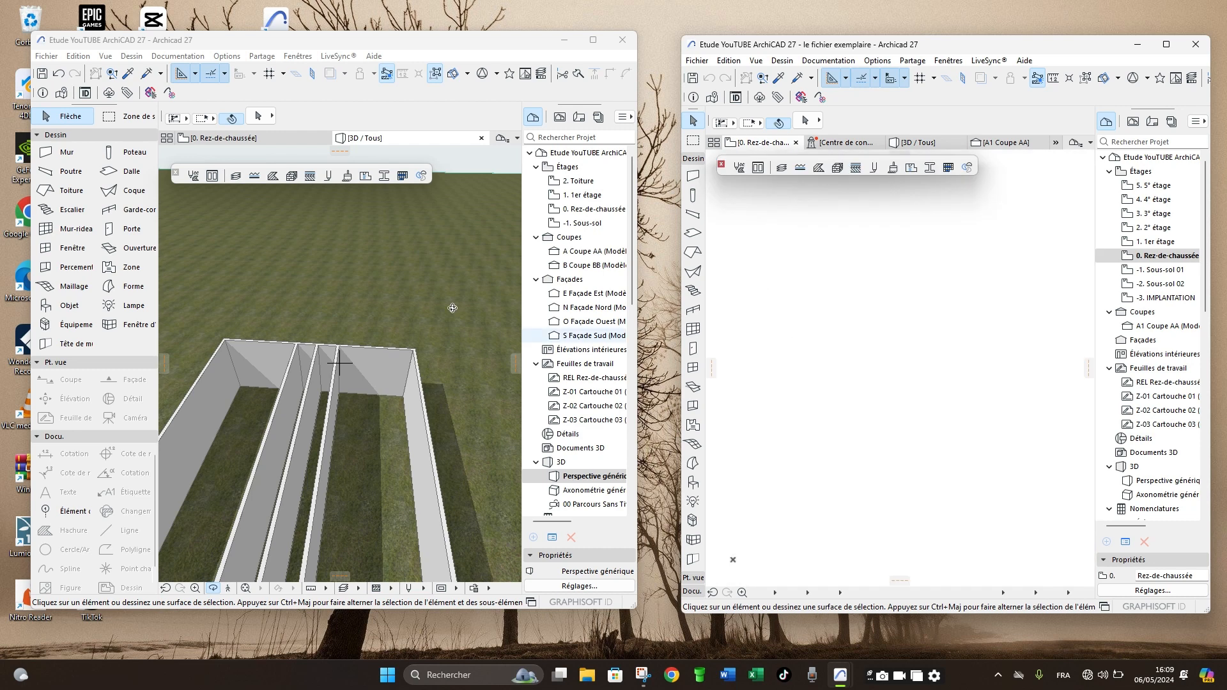
- Return the project to its ground-floor plan and copy the top exterior wall 4.15 m straight down
click(243, 138)
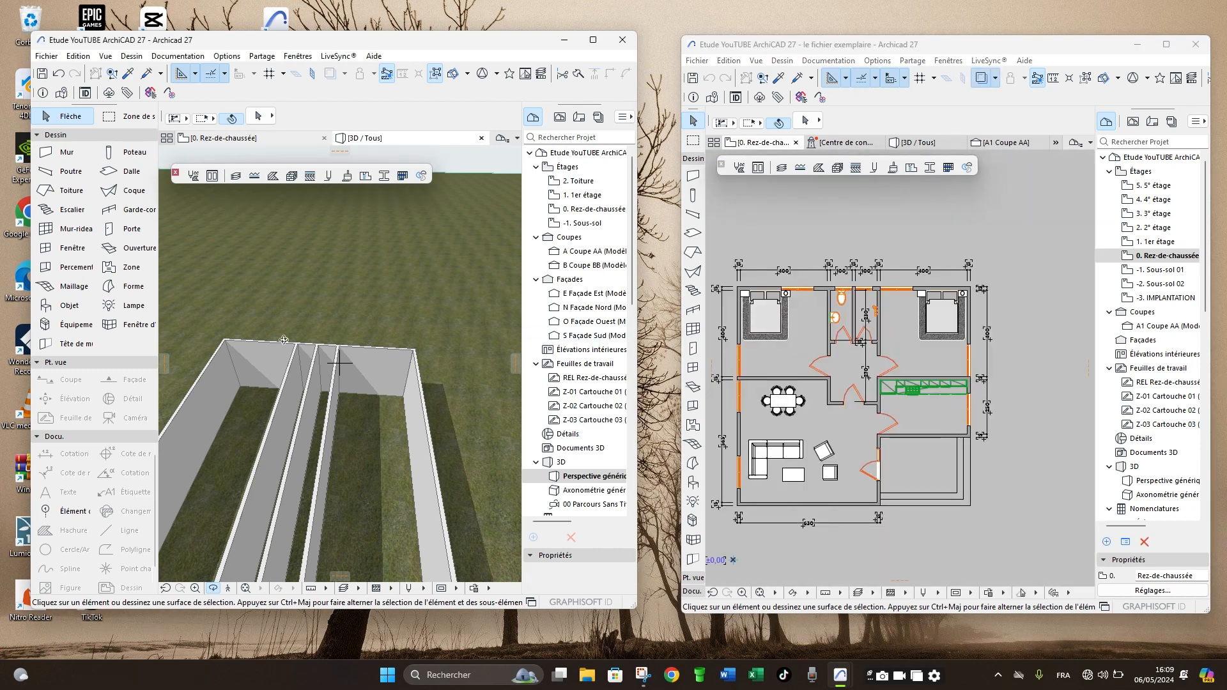
click(220, 140)
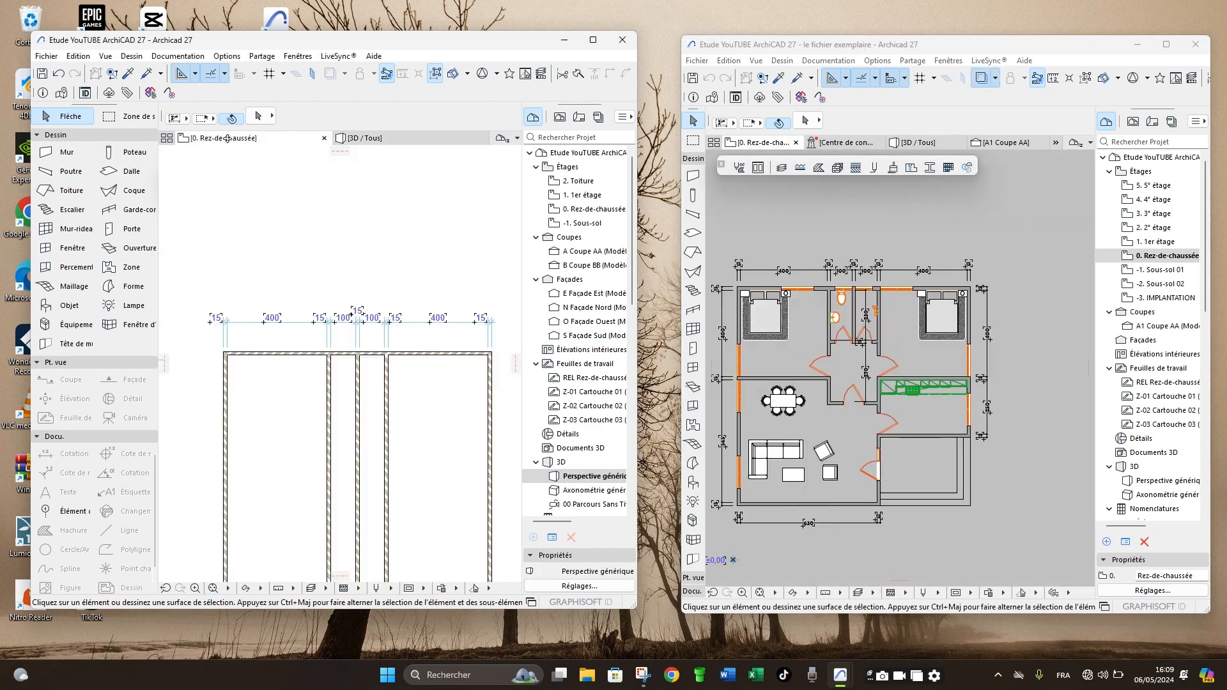
scroll(291, 354, down, 3)
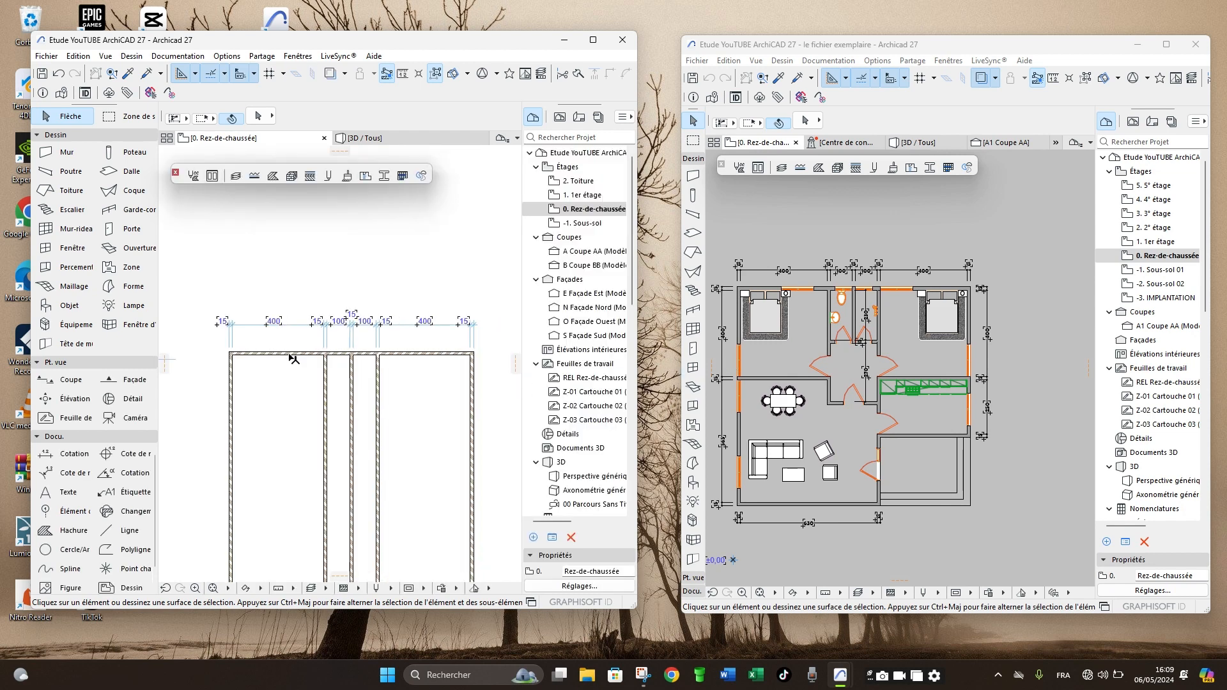
scroll(283, 404, up, 3)
scroll(837, 371, down, 2)
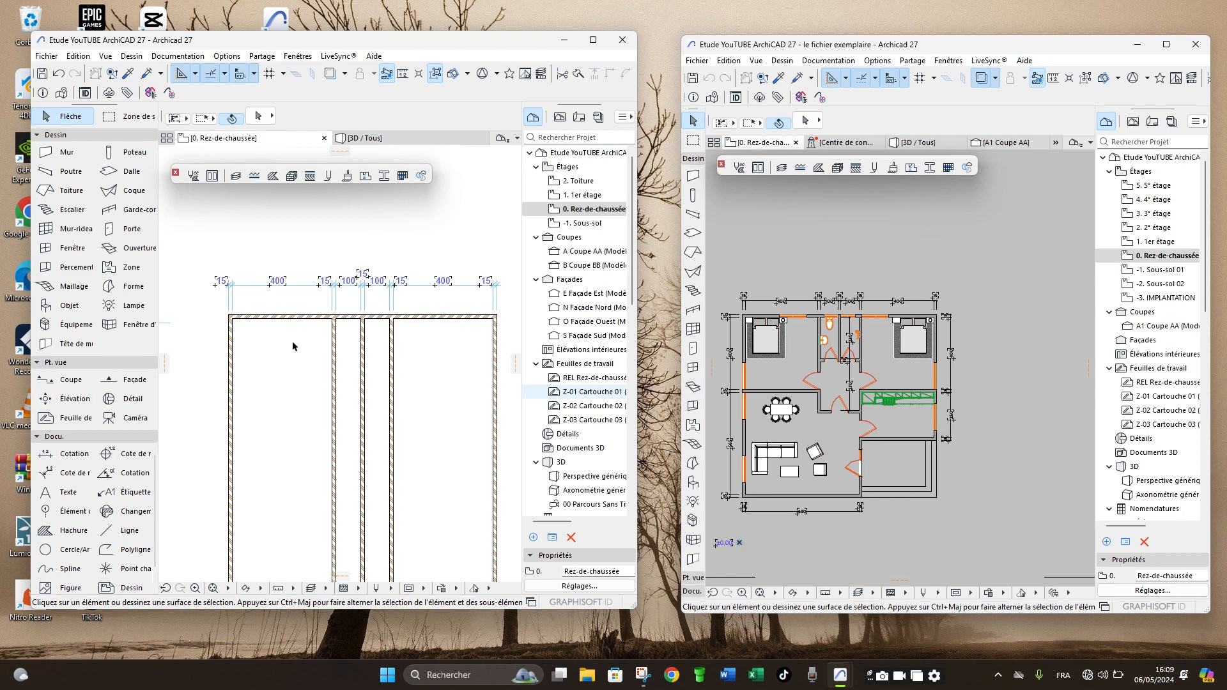
click(252, 318)
key(ctrl+shift+d)
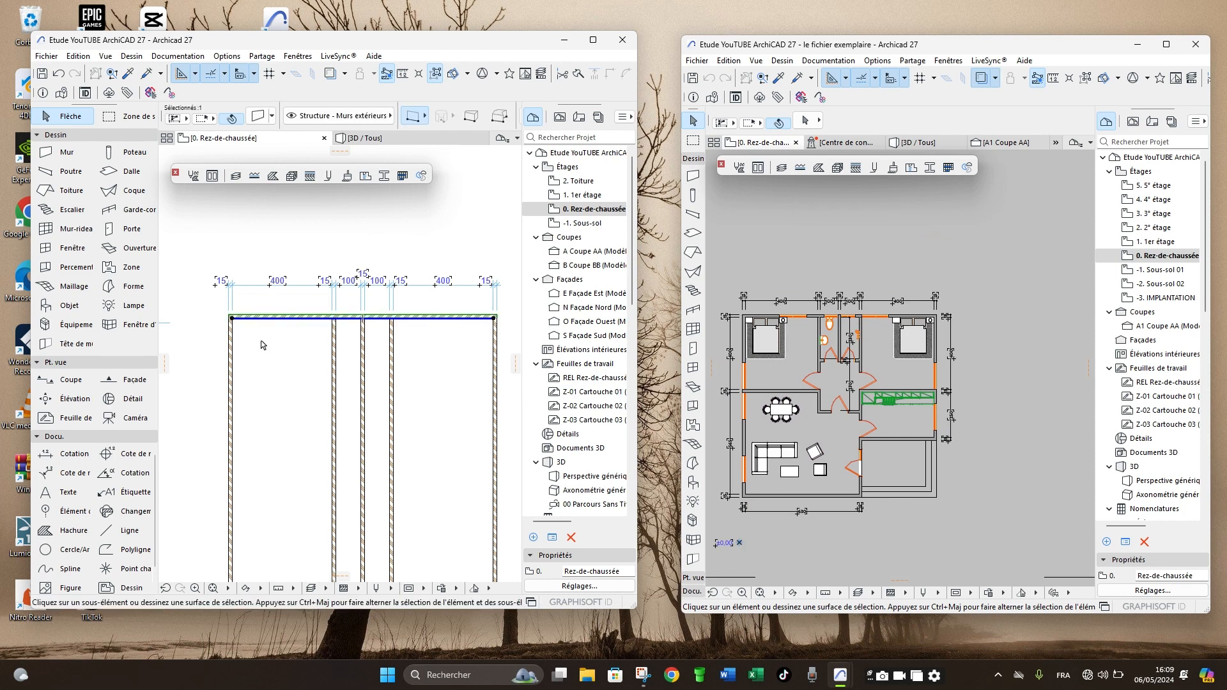
click(261, 342)
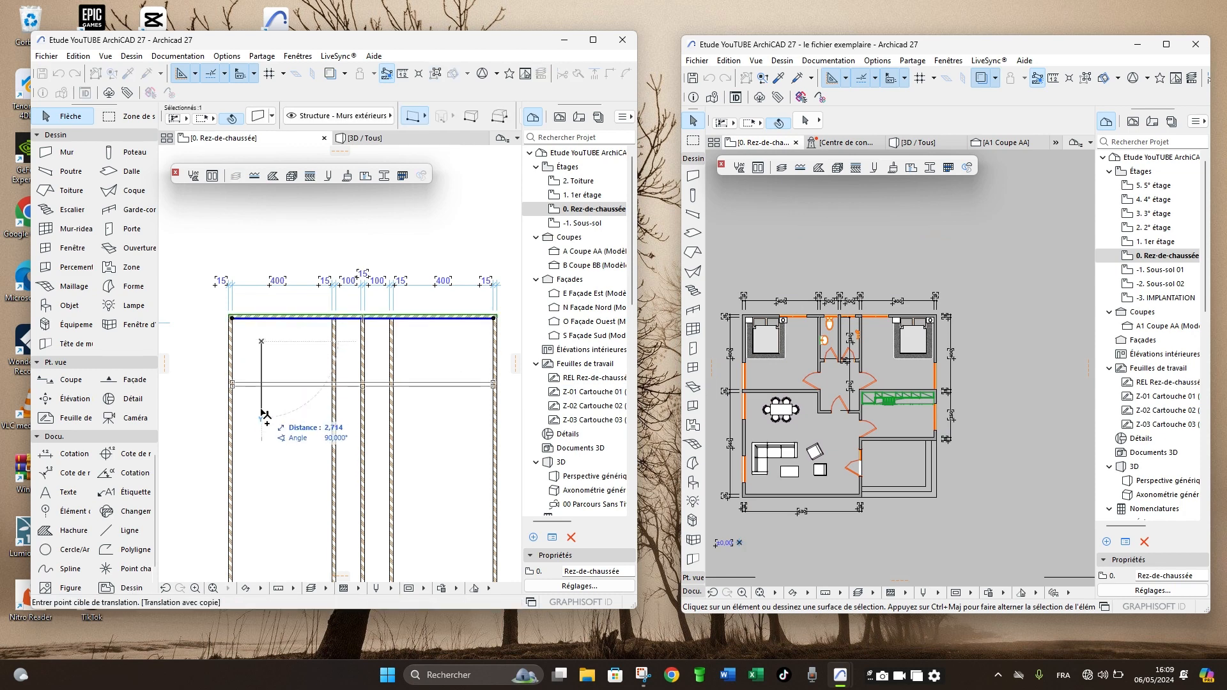
text(15)
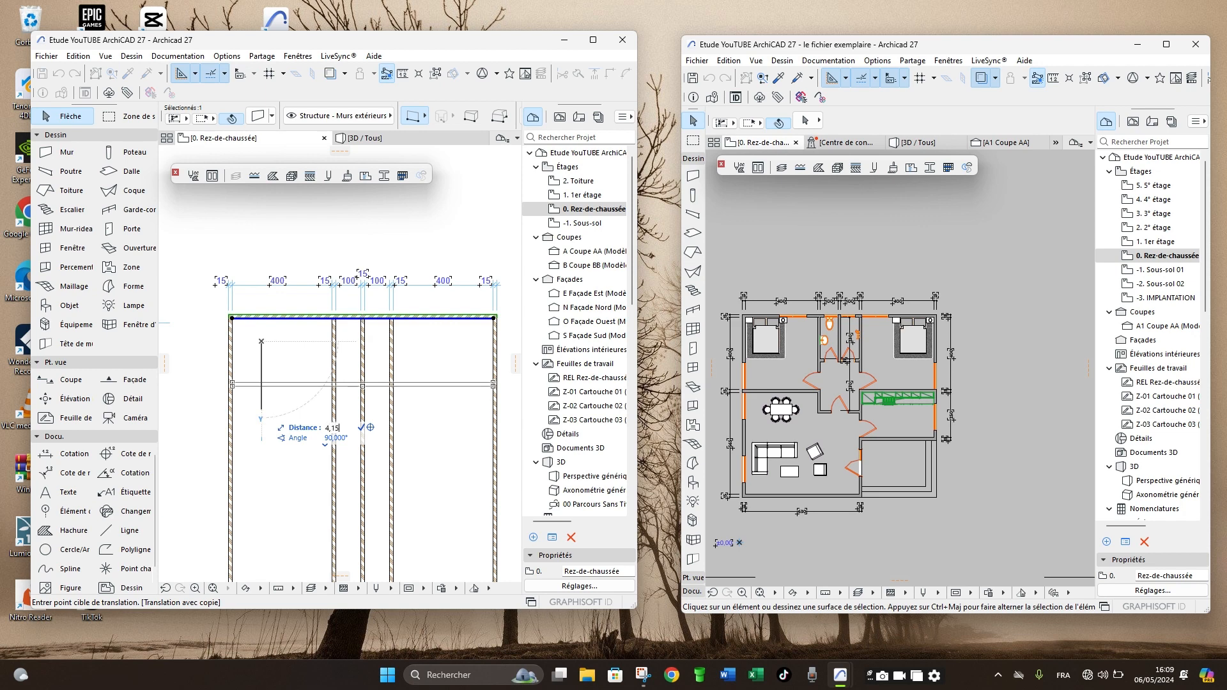
text(,15)
key(Return)
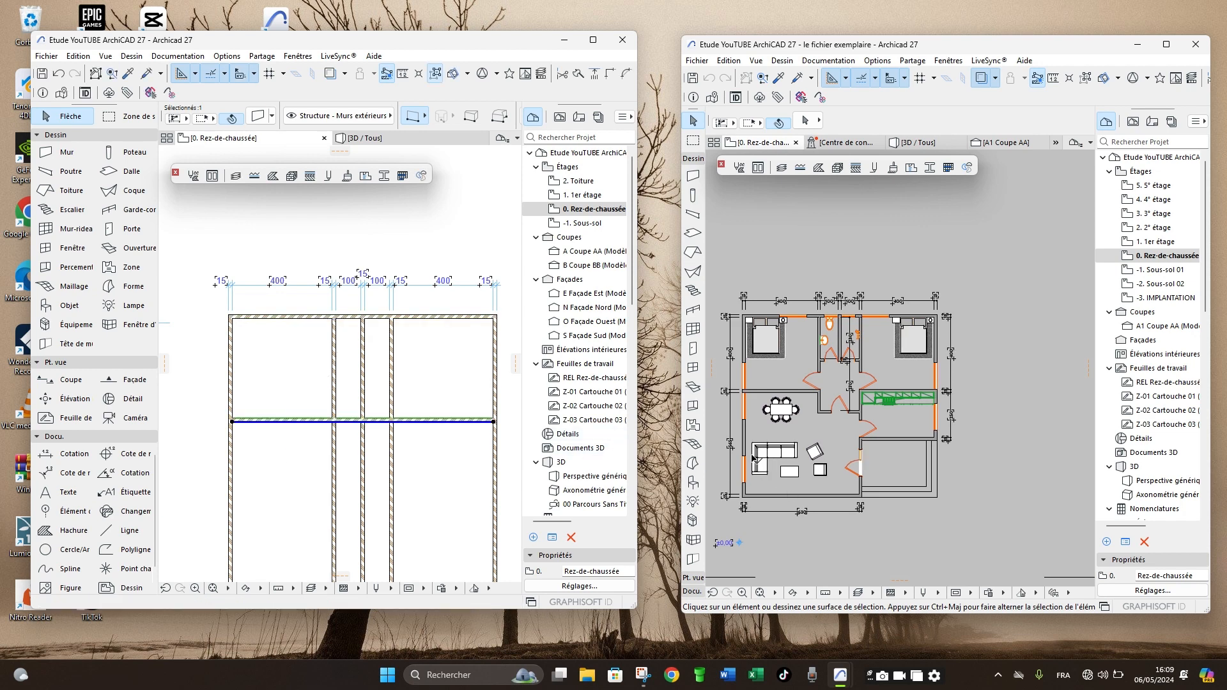
- Check the example plan's vertical dimensions, then copy the middle horizontal wall 5.65 m straight down as the bottom exterior wall
scroll(734, 470, up, 3)
scroll(749, 450, up, 2)
scroll(749, 451, down, 5)
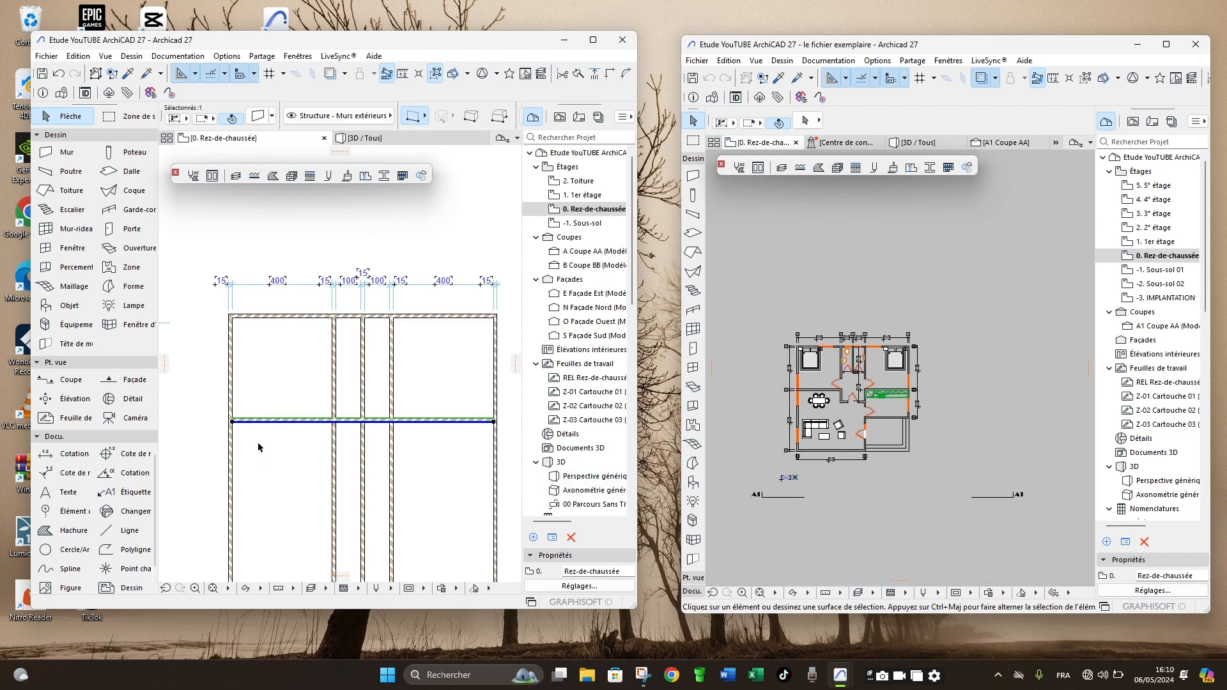
scroll(243, 422, up, 3)
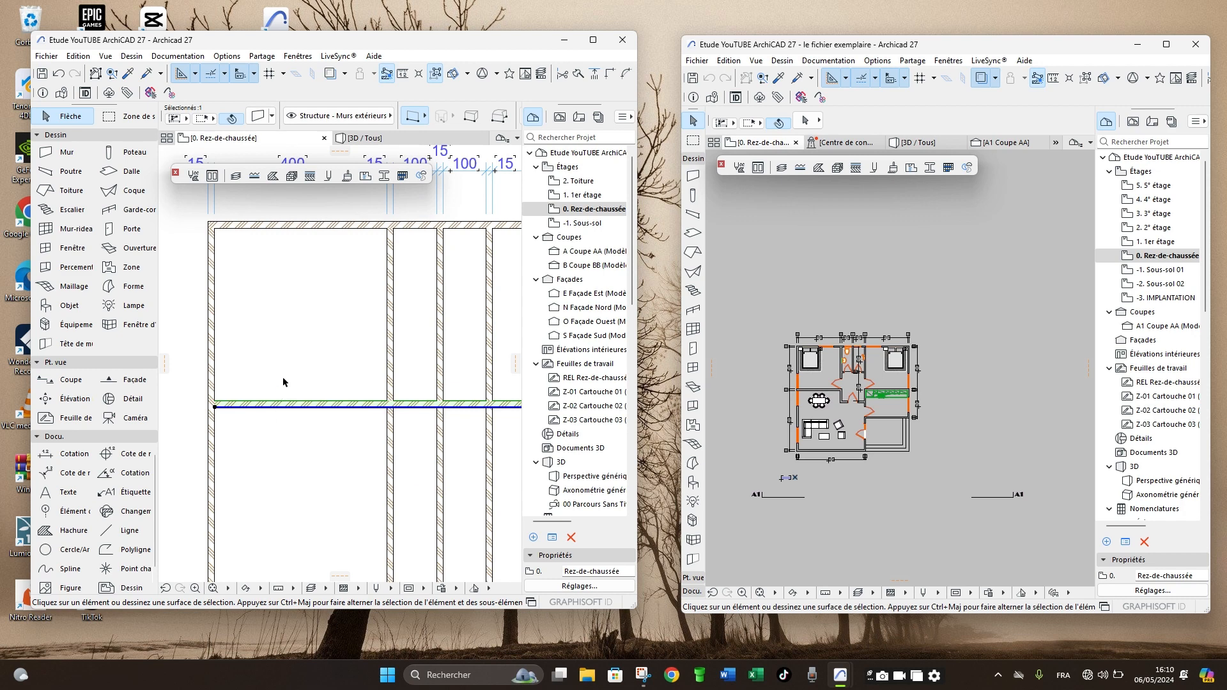
key(ctrl+shift+d)
click(287, 424)
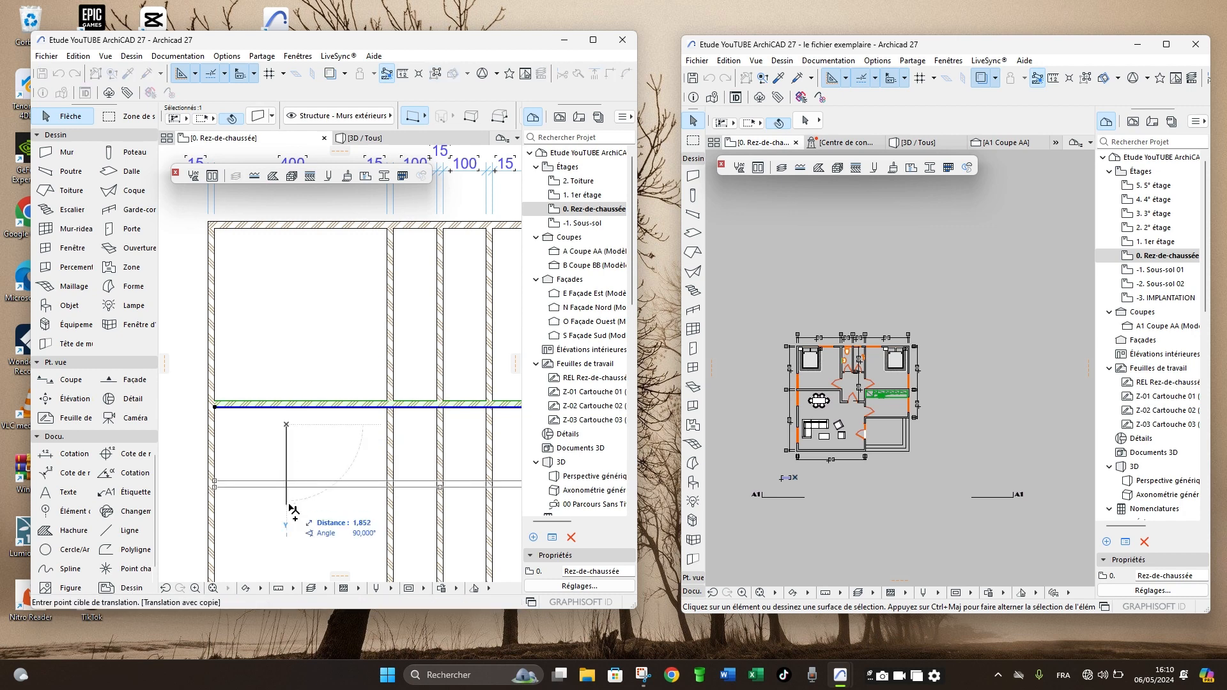
text(5,650)
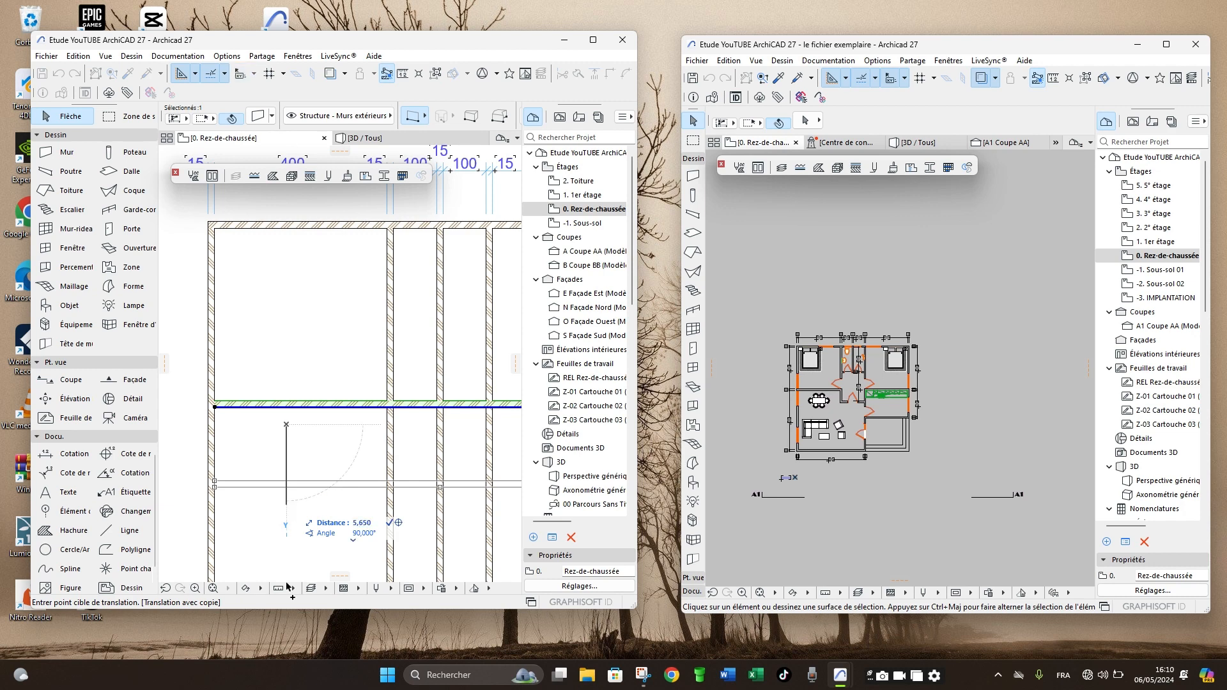
key(Return)
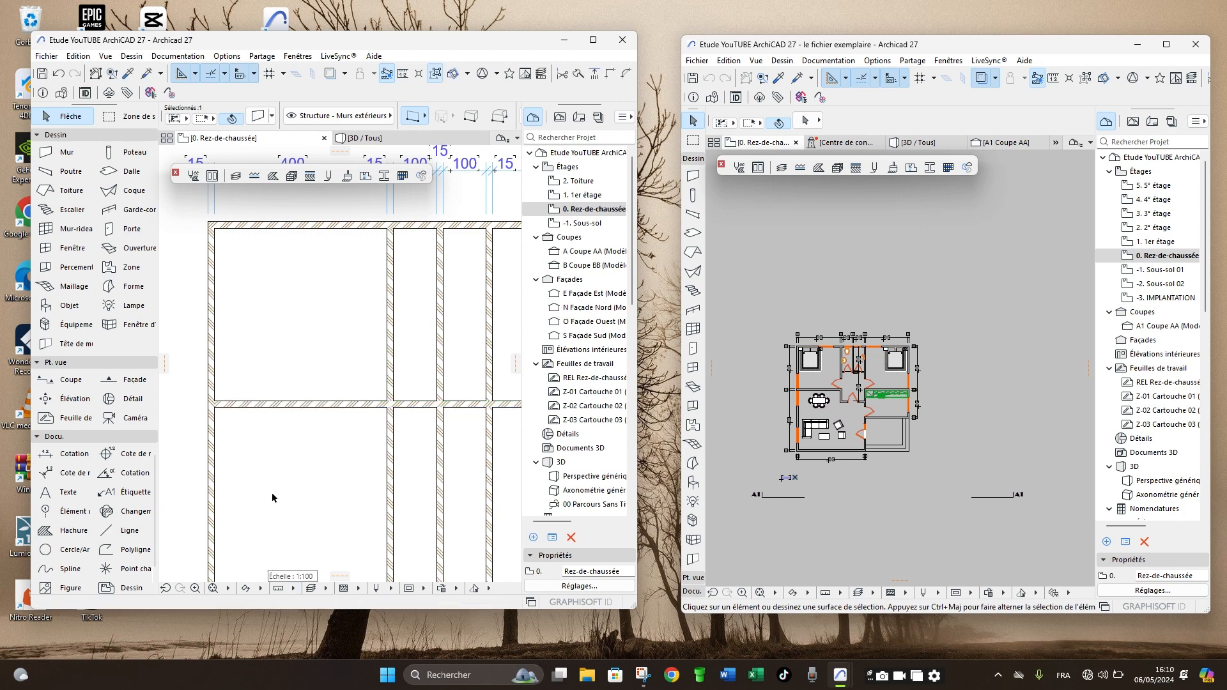
scroll(297, 397, down, 5)
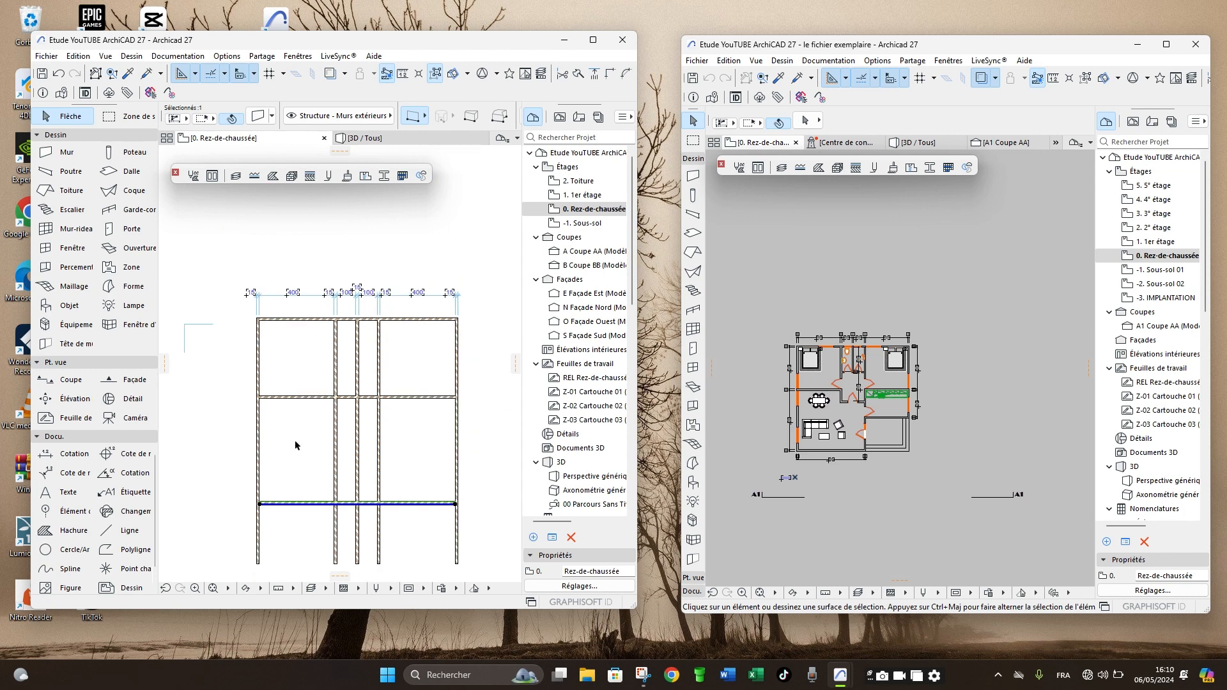
scroll(259, 478, up, 4)
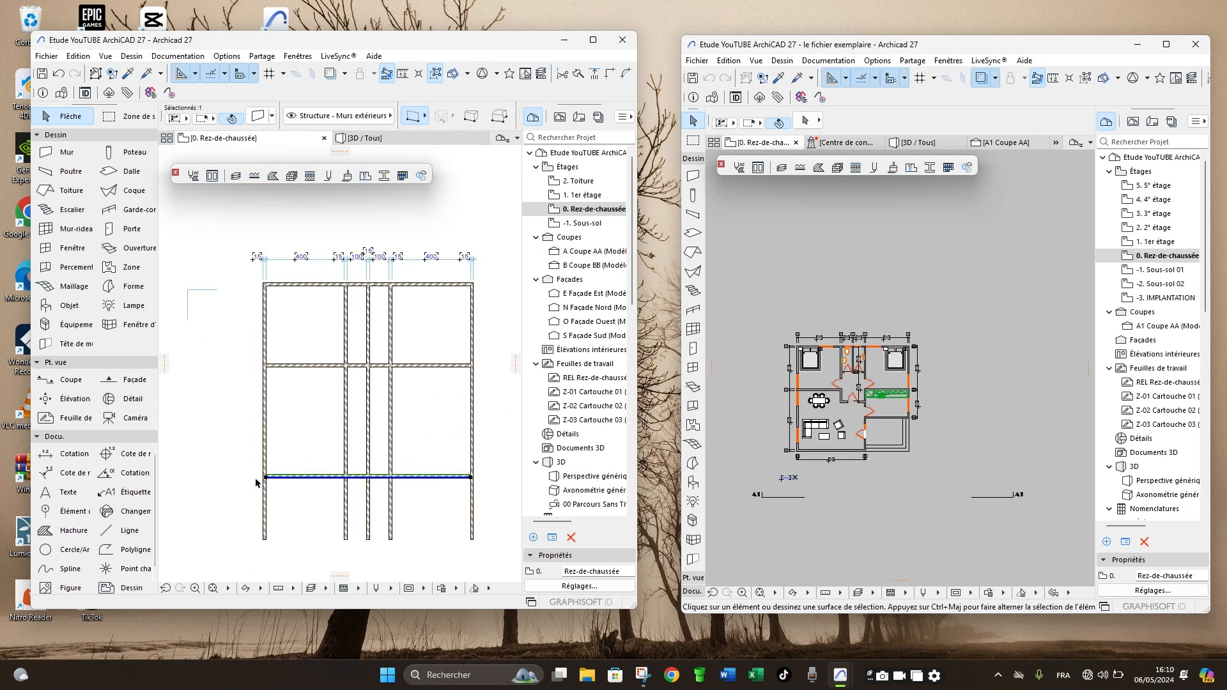
click(227, 462)
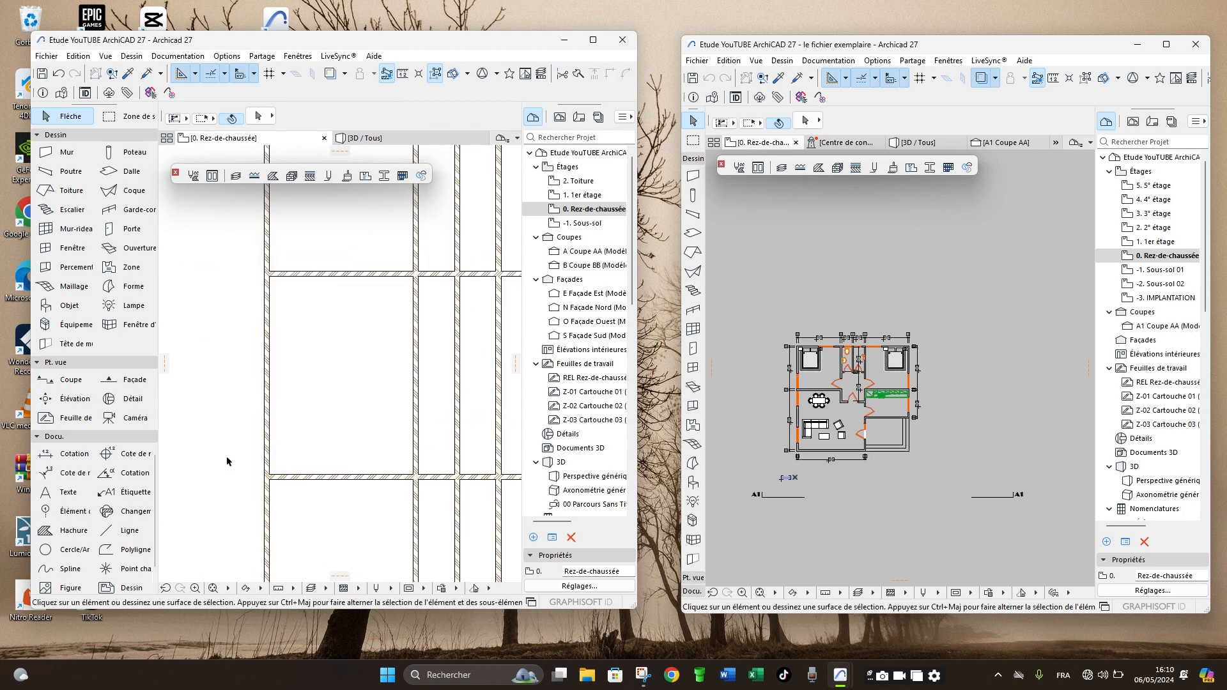
- Mirror the bottom exterior wall across its own reference line so its thickness lies outside the house
click(356, 478)
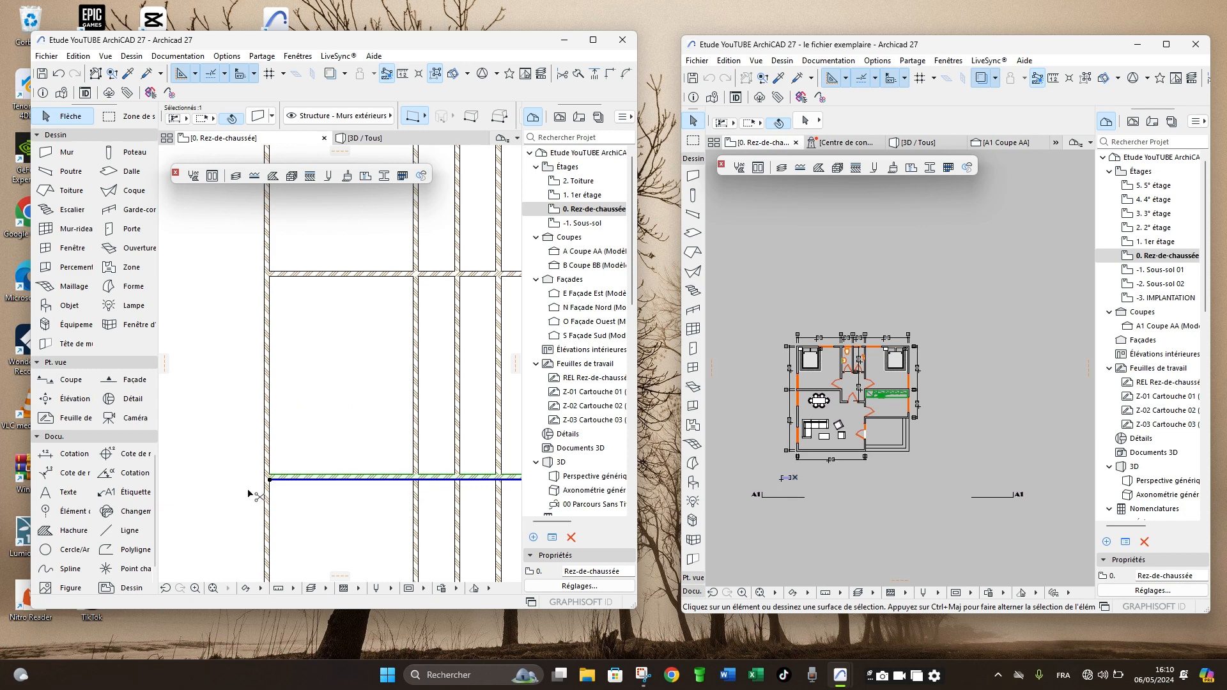
key(ctrl+m)
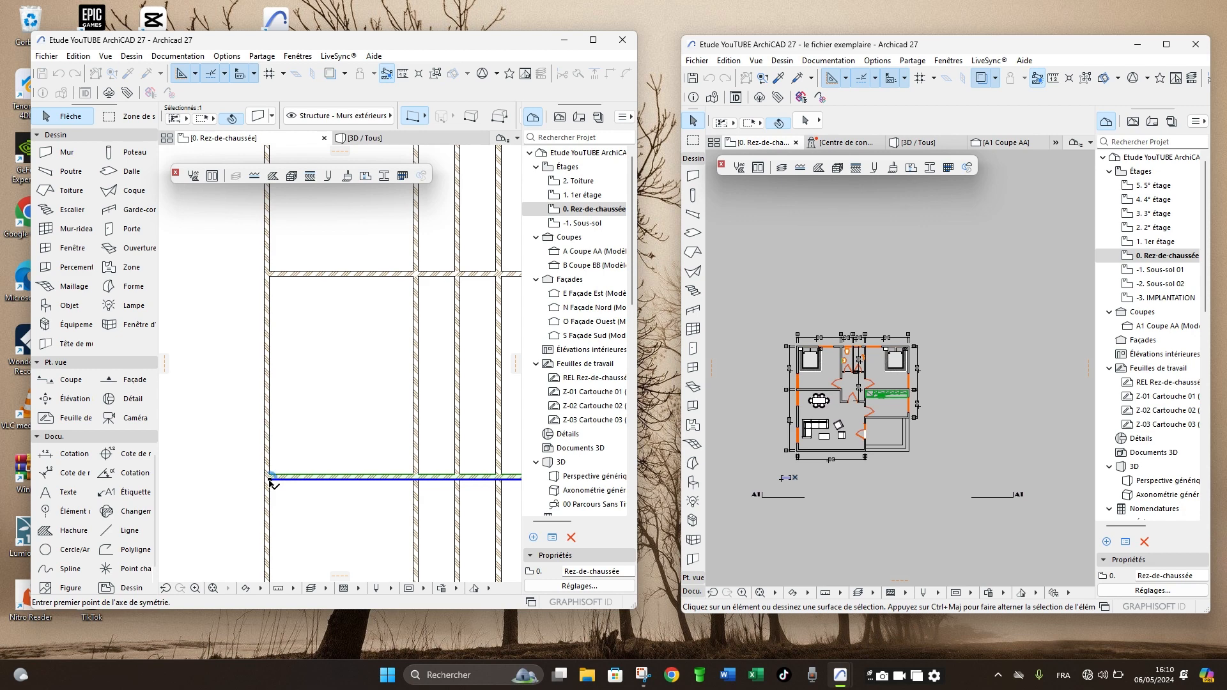
click(270, 479)
scroll(275, 505, down, 3)
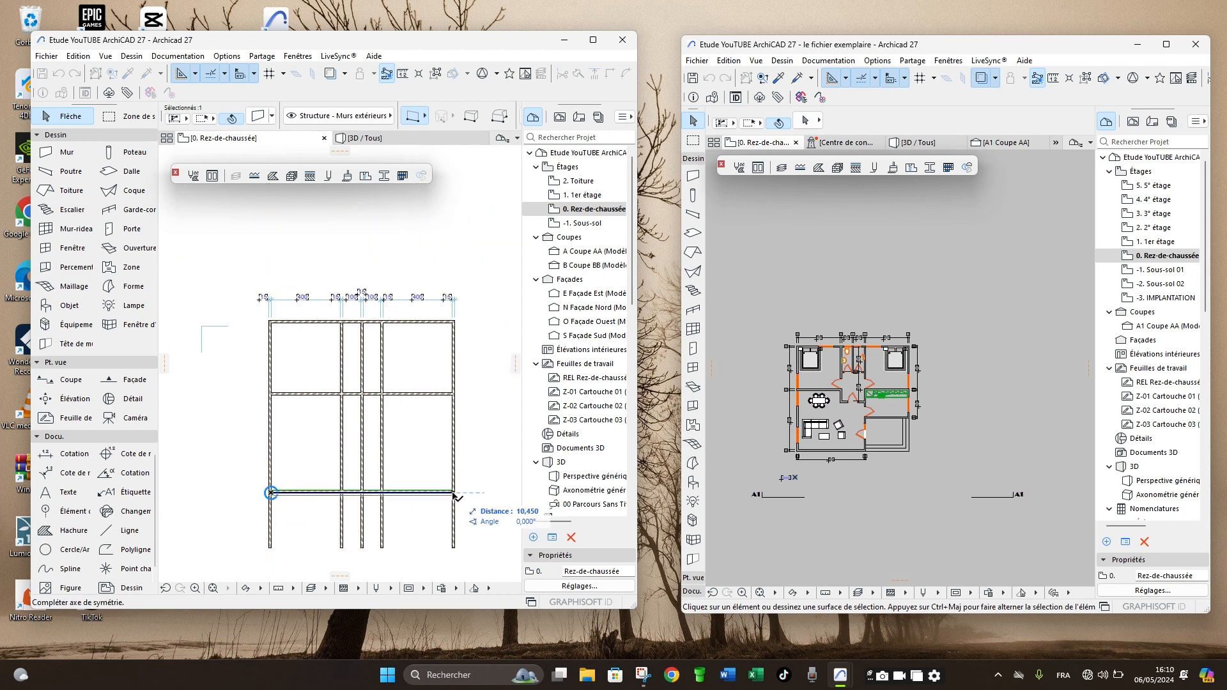
click(451, 494)
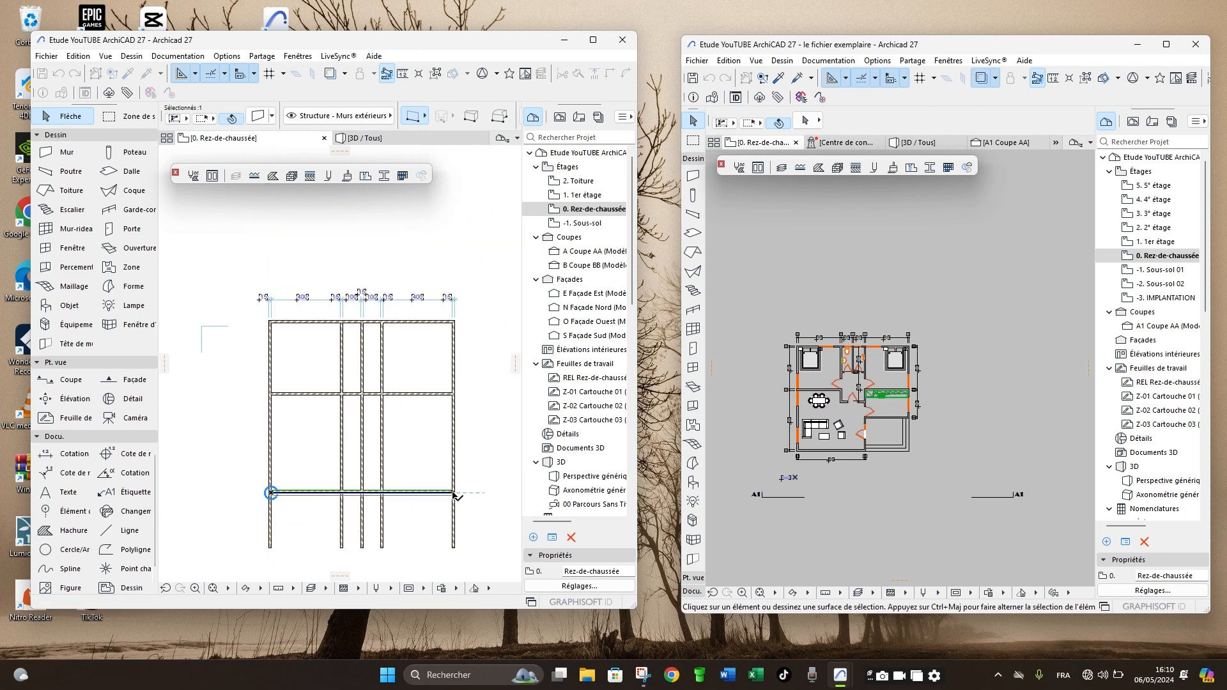
click(210, 491)
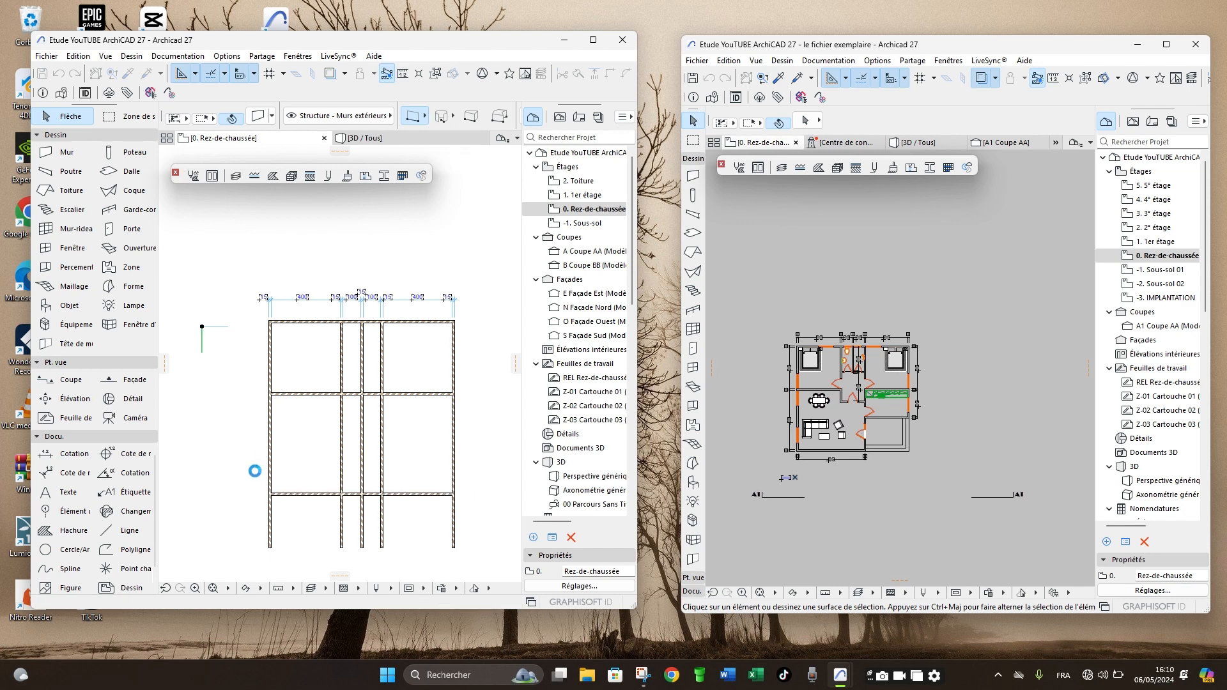
click(246, 462)
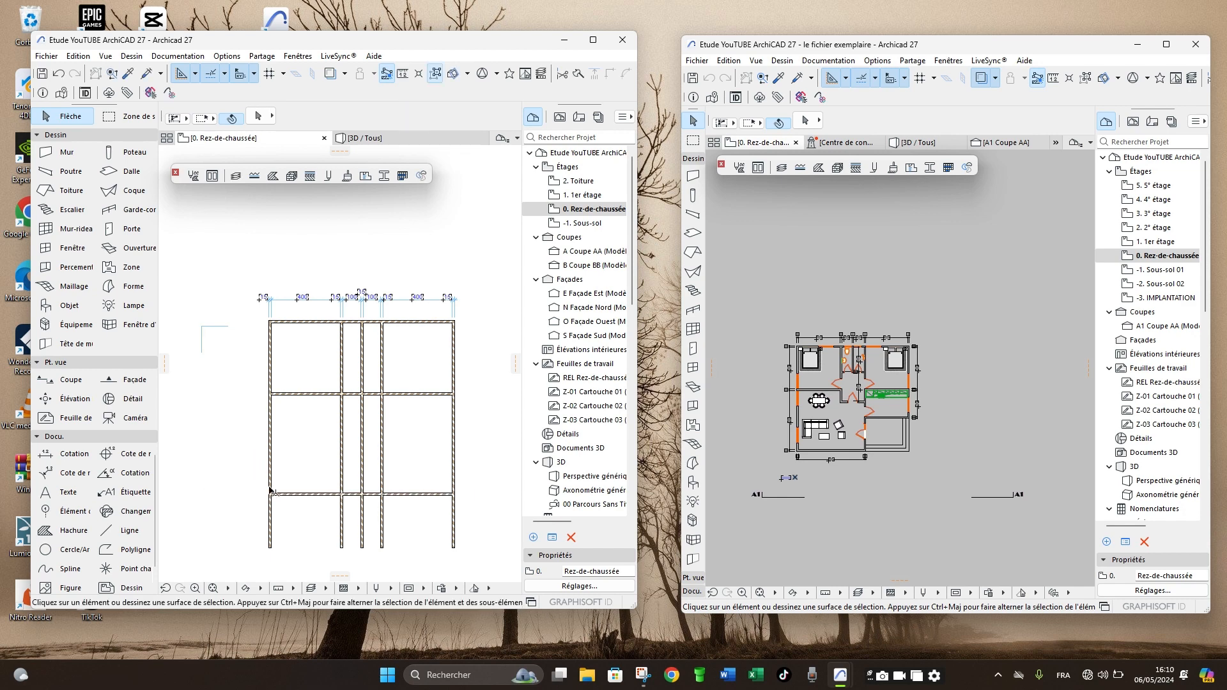
- Trim the ends of all five vertical walls that extend below the bottom exterior wall
ctrl+click(271, 517)
ctrl+click(342, 519)
ctrl+click(362, 521)
ctrl+click(381, 519)
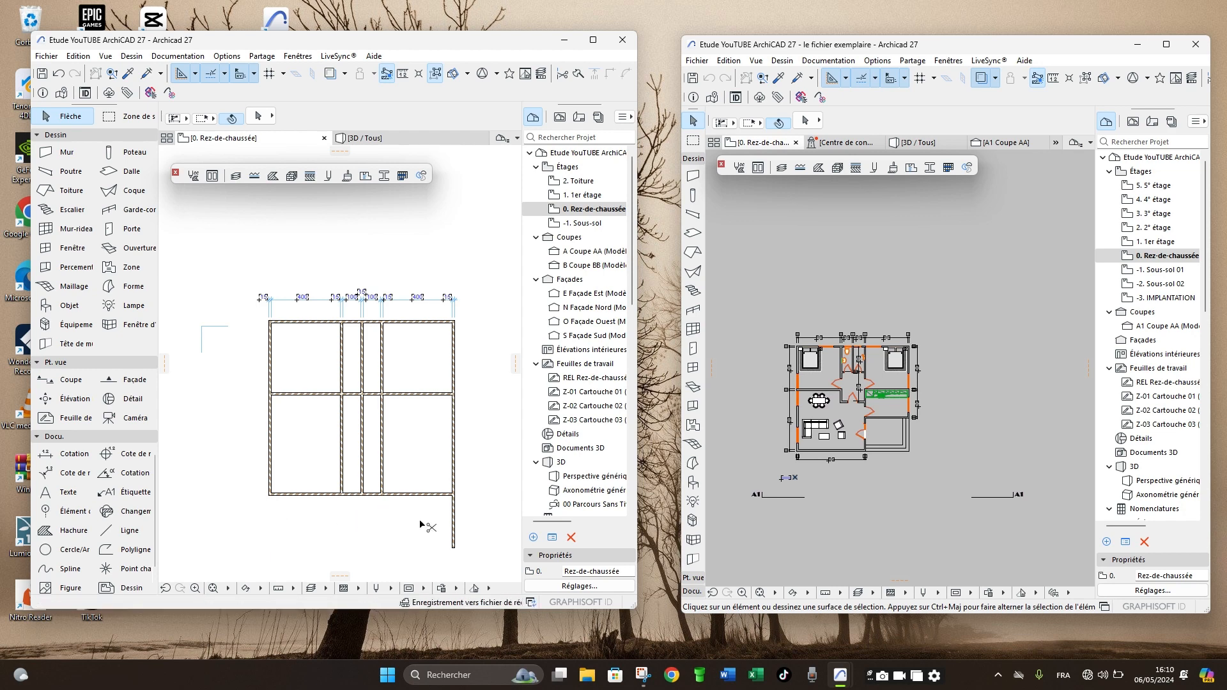
ctrl+click(453, 521)
- Trim away the two left-hand interior partitions between the middle horizontal wall and the bottom exterior wall
scroll(331, 405, up, 4)
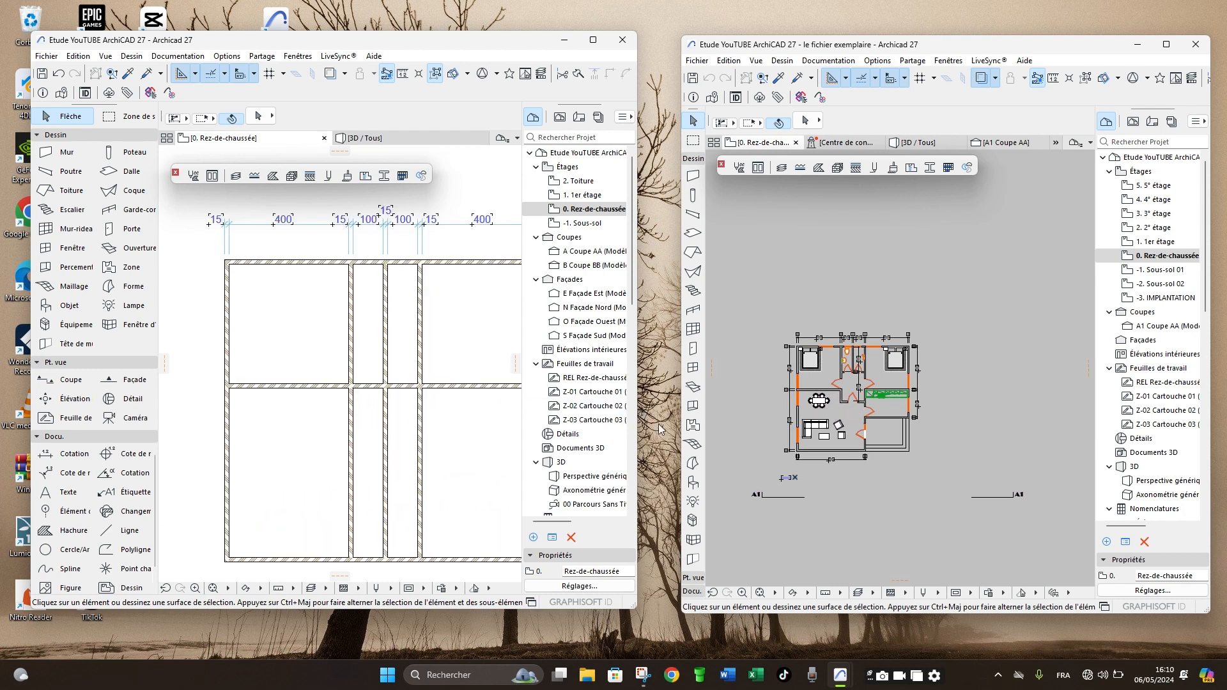
ctrl+click(385, 447)
ctrl+click(351, 441)
scroll(288, 399, down, 3)
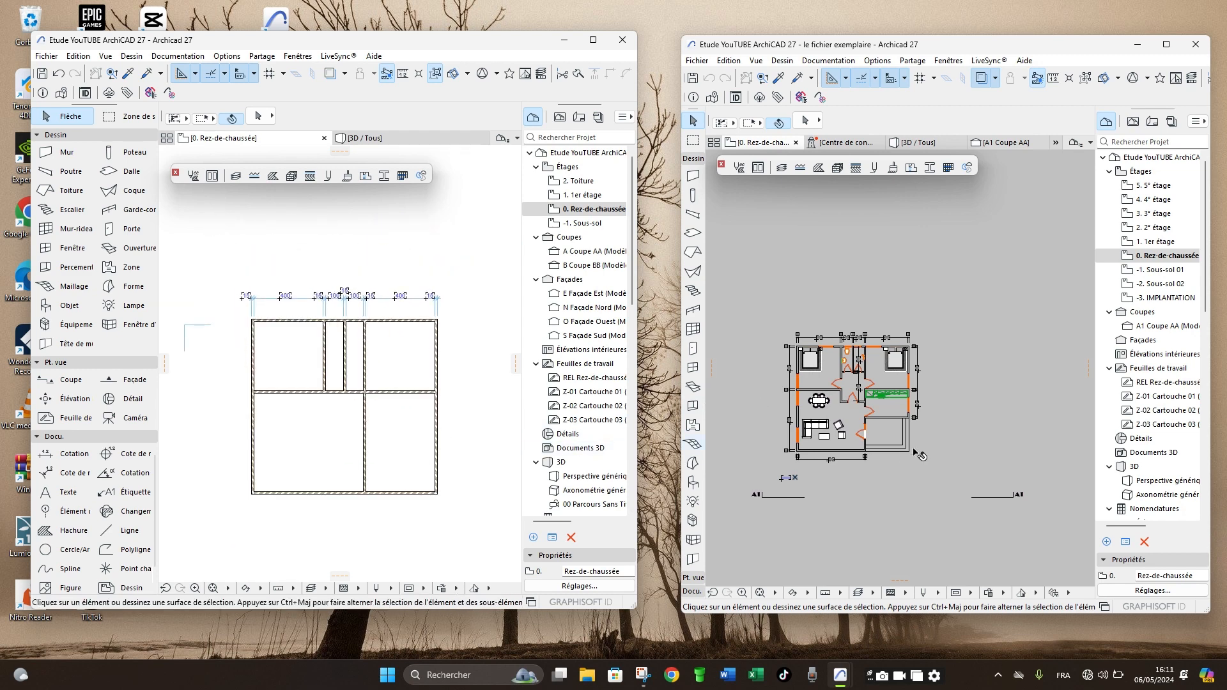
- Check the kitchen depth in the example plan, then copy the middle horizontal wall 2.5 m straight down
scroll(918, 422, up, 6)
scroll(933, 400, down, 5)
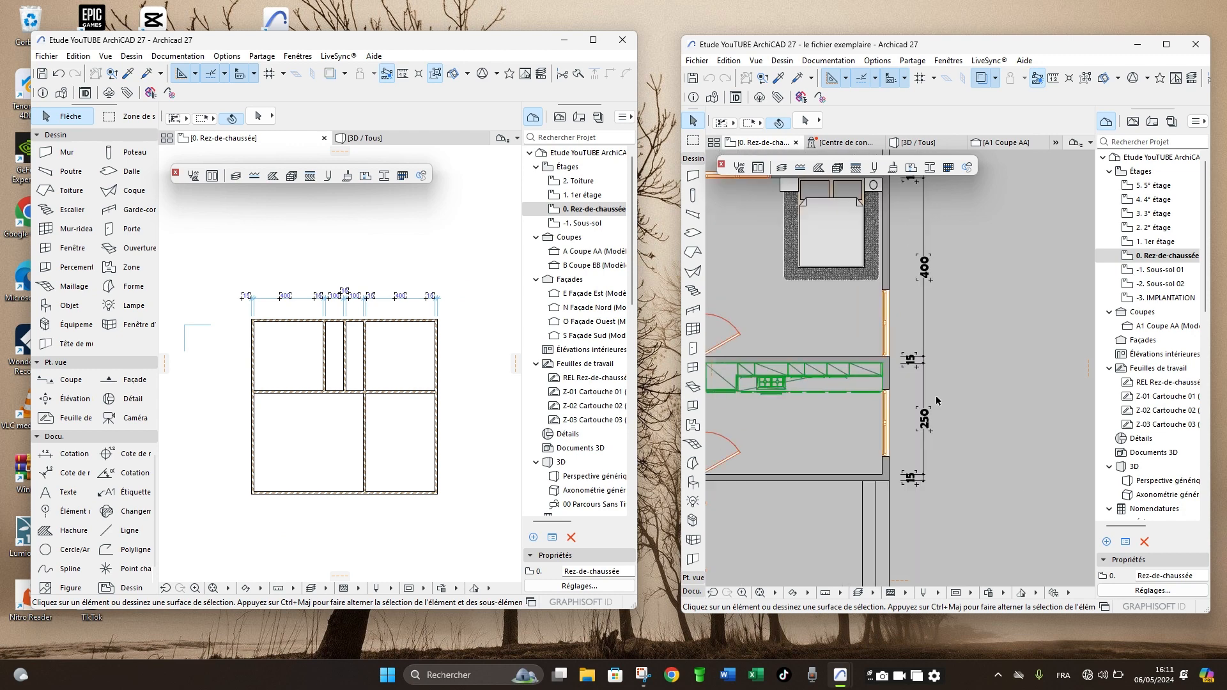
scroll(937, 400, up, 4)
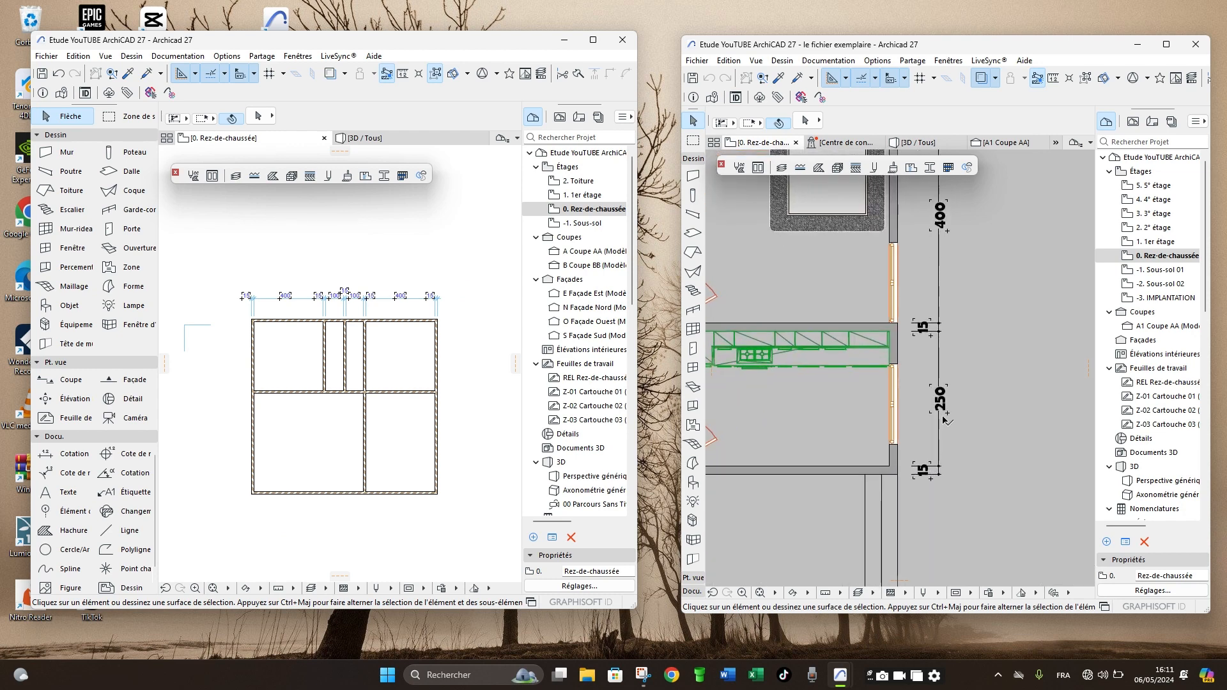
scroll(938, 400, down, 3)
scroll(419, 397, up, 3)
scroll(419, 393, up, 2)
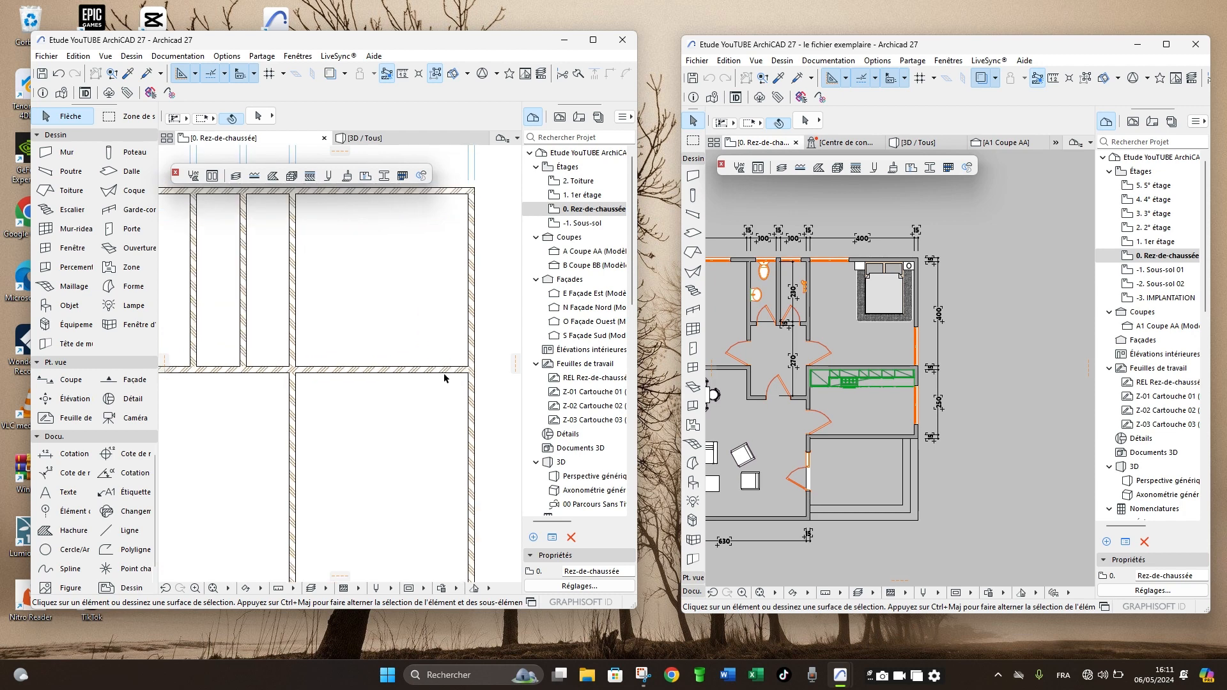
click(455, 373)
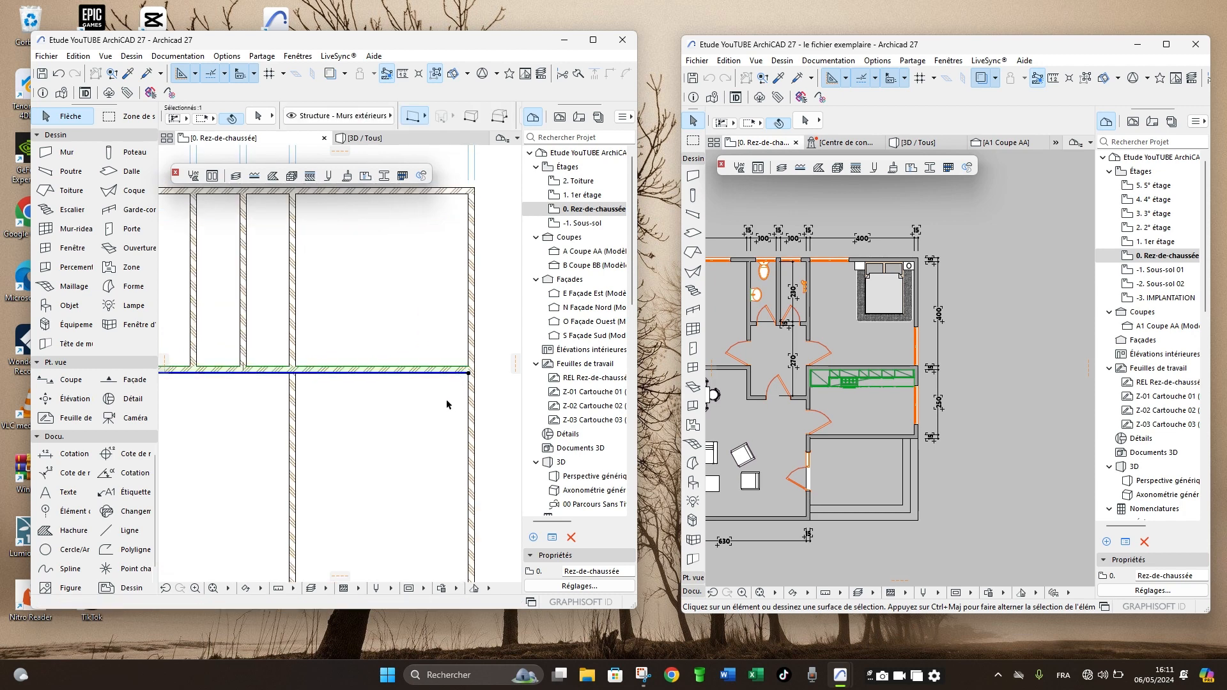
key(ctrl+shift+d)
click(468, 373)
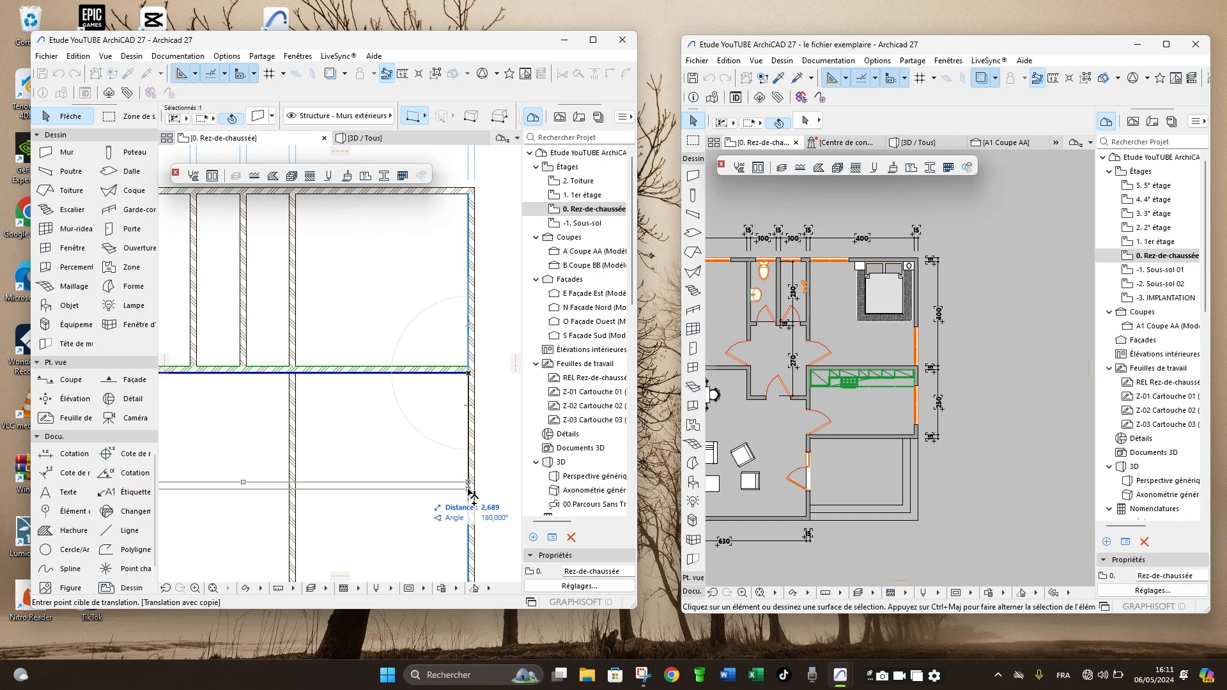
text(2,5)
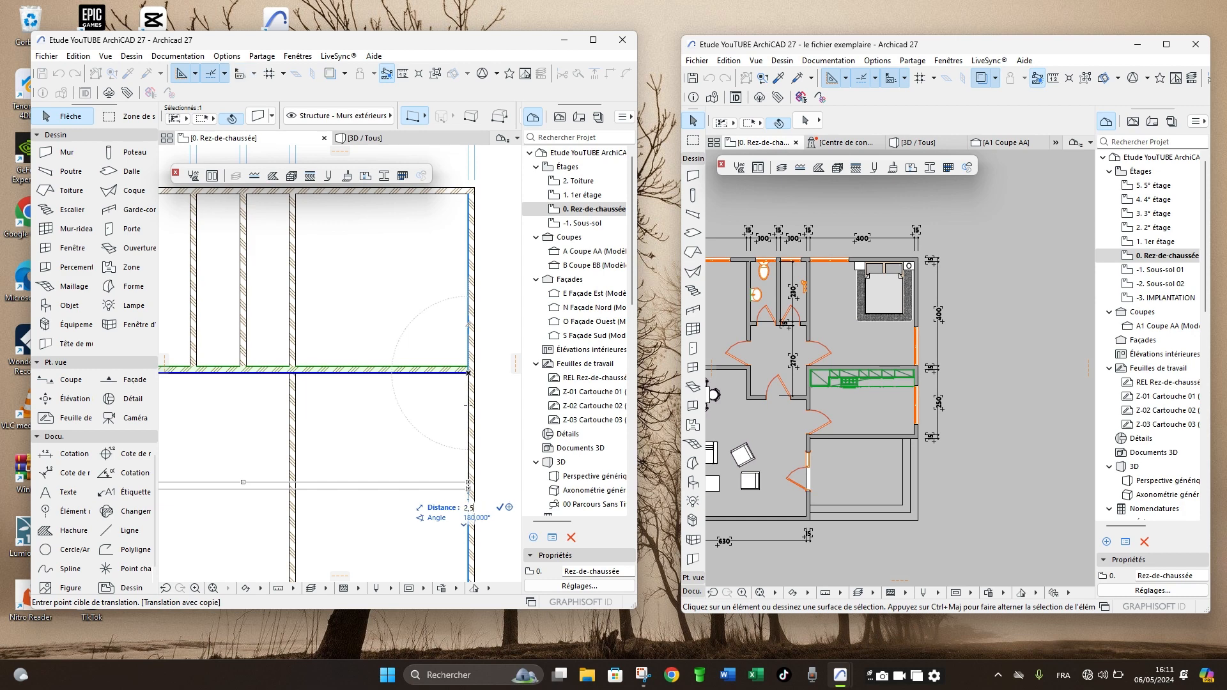
key(Return)
- Mirror the copied kitchen wall about its reference line, starting the axis at its right end, so its thickness lies below
scroll(474, 486, up, 2)
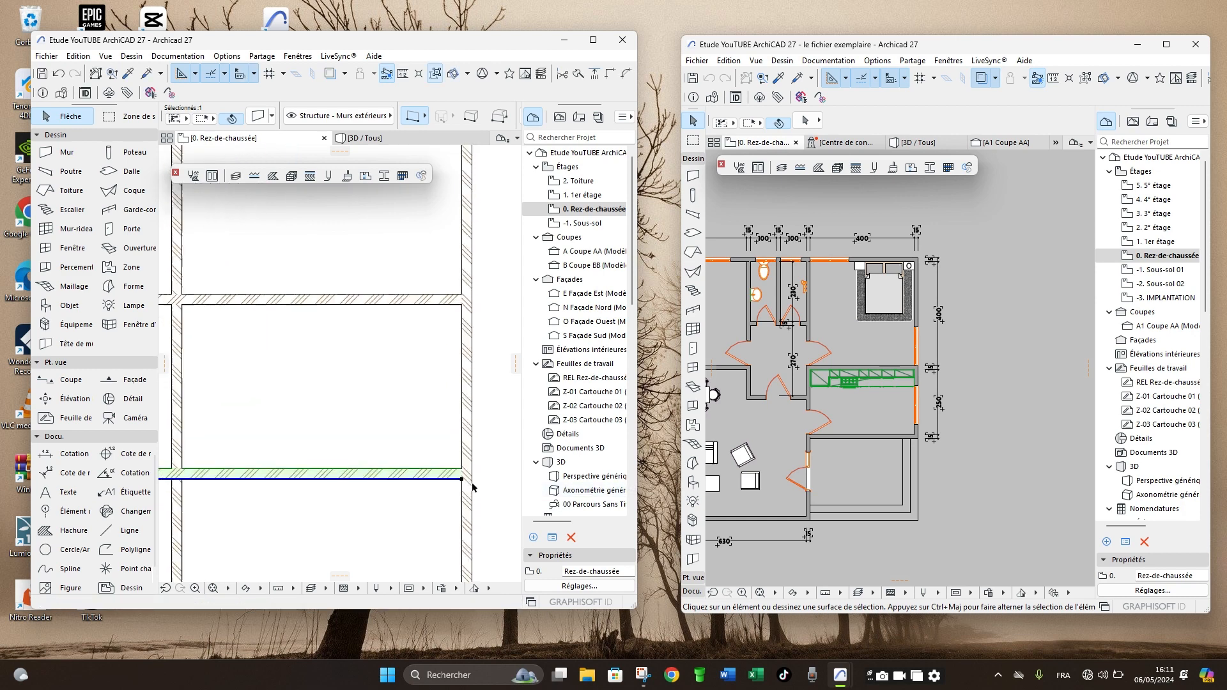
scroll(474, 486, up, 1)
key(ctrl+m)
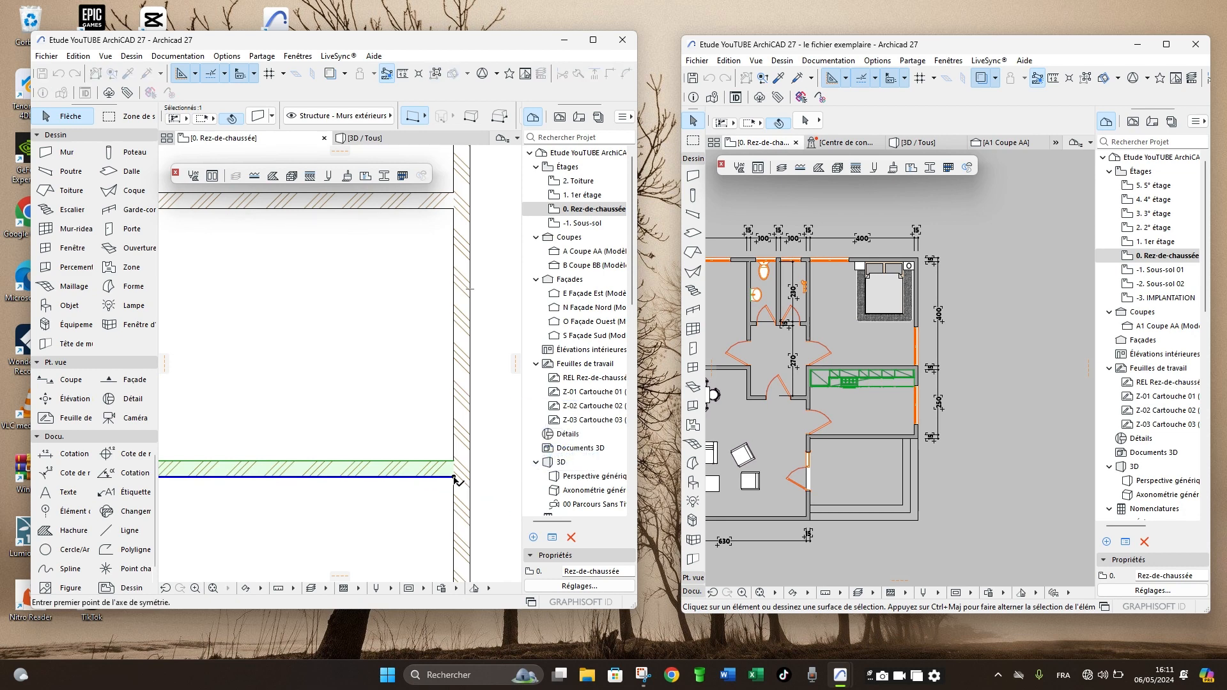
click(455, 479)
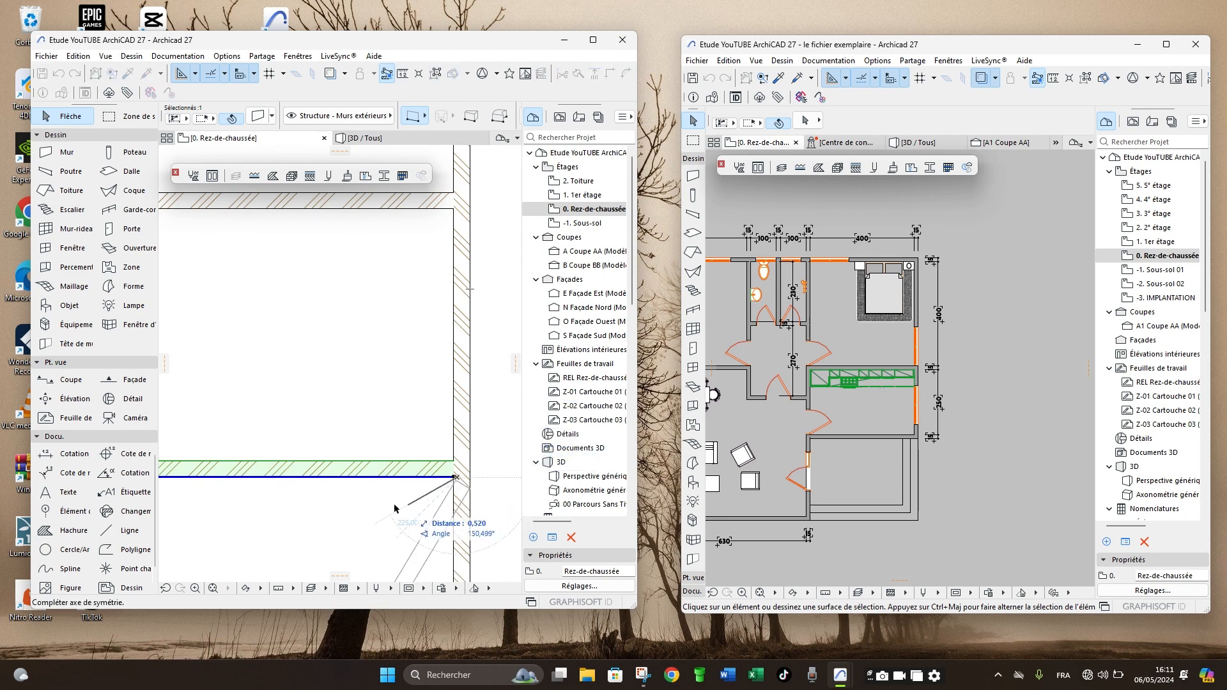
click(310, 479)
scroll(420, 358, down, 5)
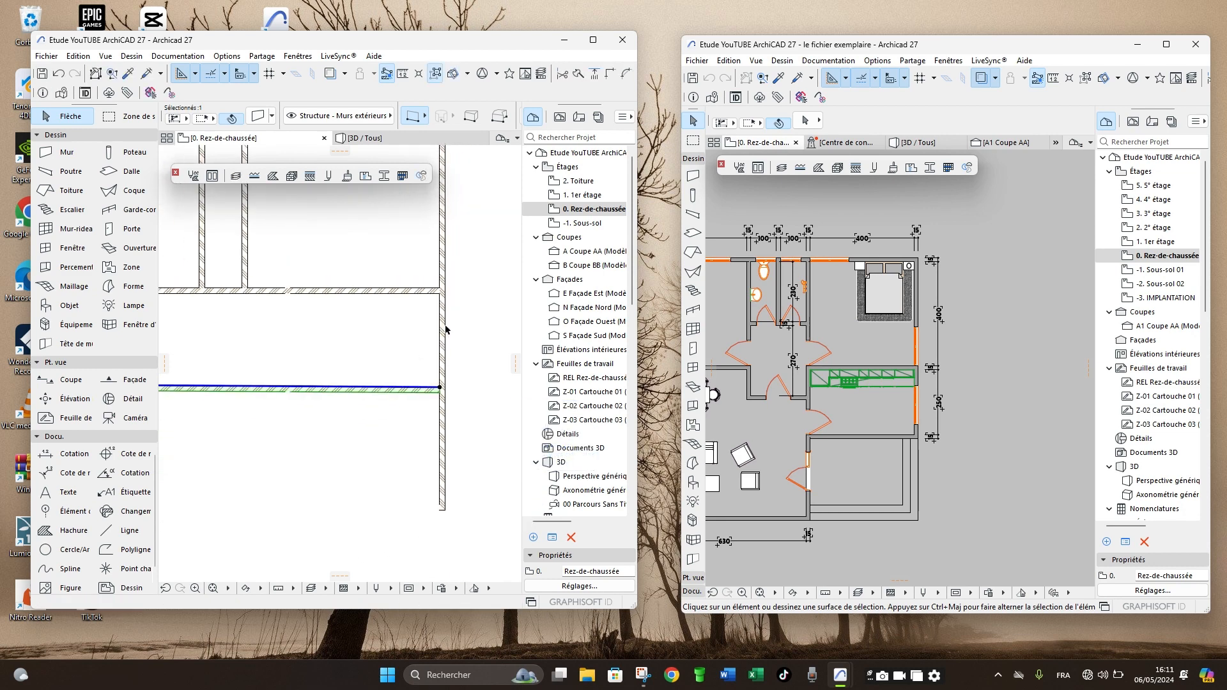
- Try to trim away the right exterior wall below the kitchen wall, and undo the trim
click(454, 406)
ctrl+click(443, 402)
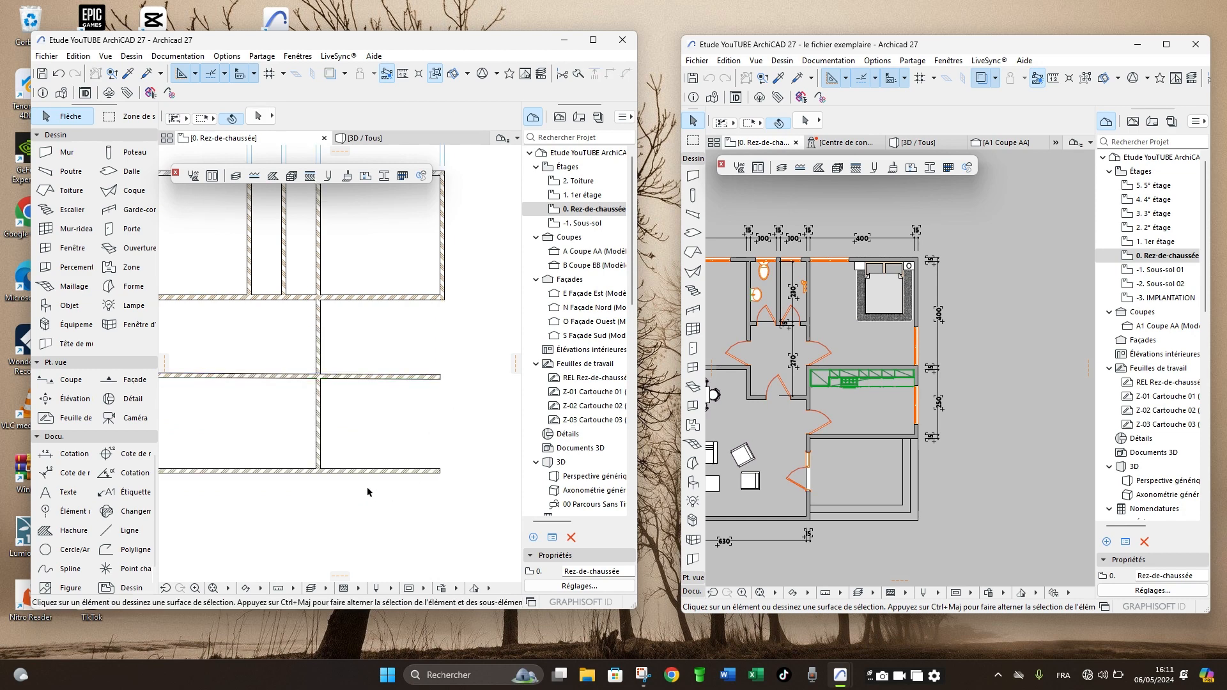
key(ctrl+z)
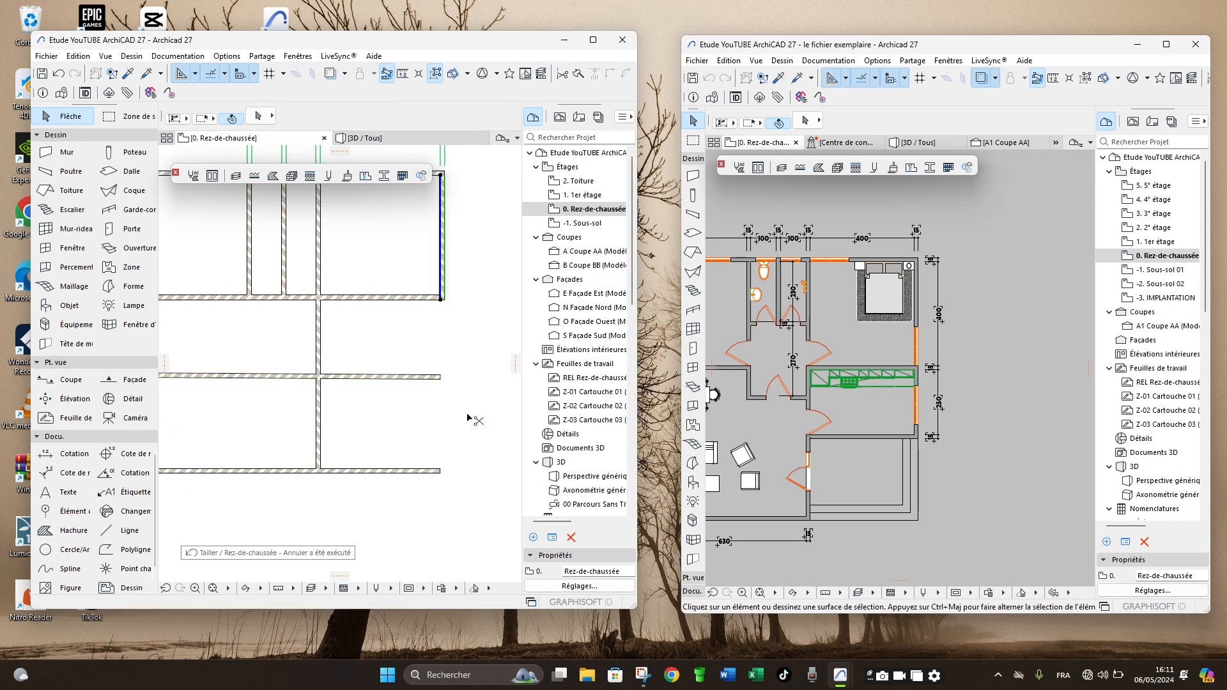
key(ctrl+z)
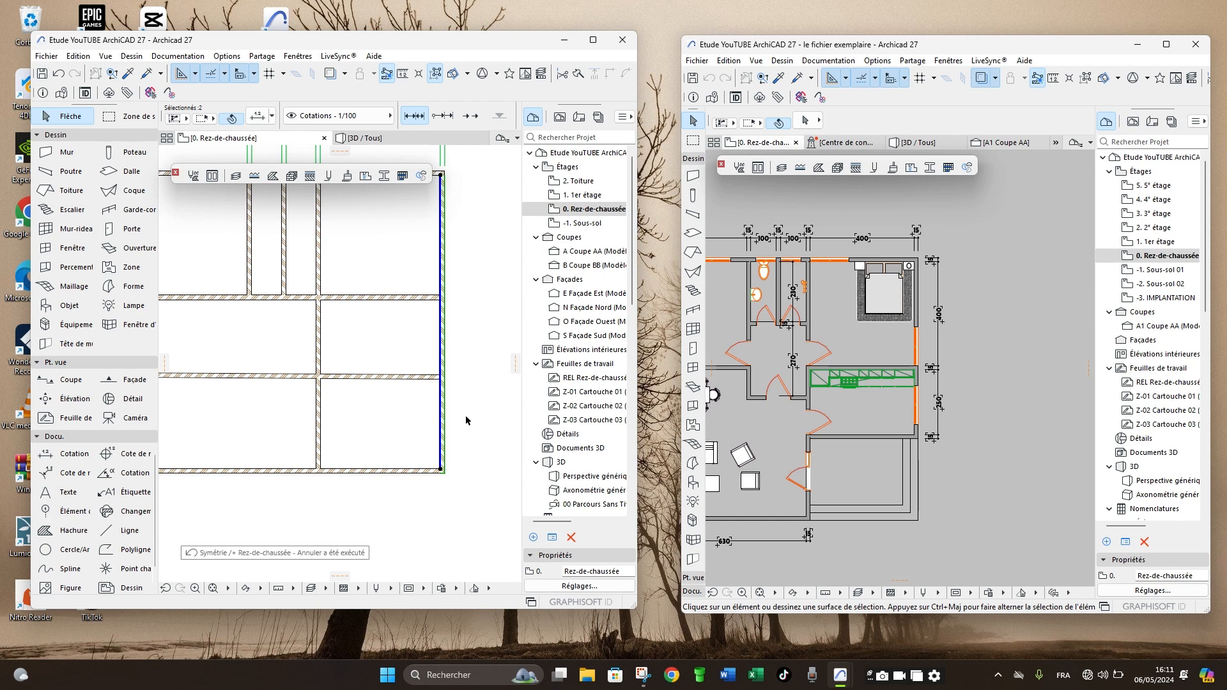
click(406, 395)
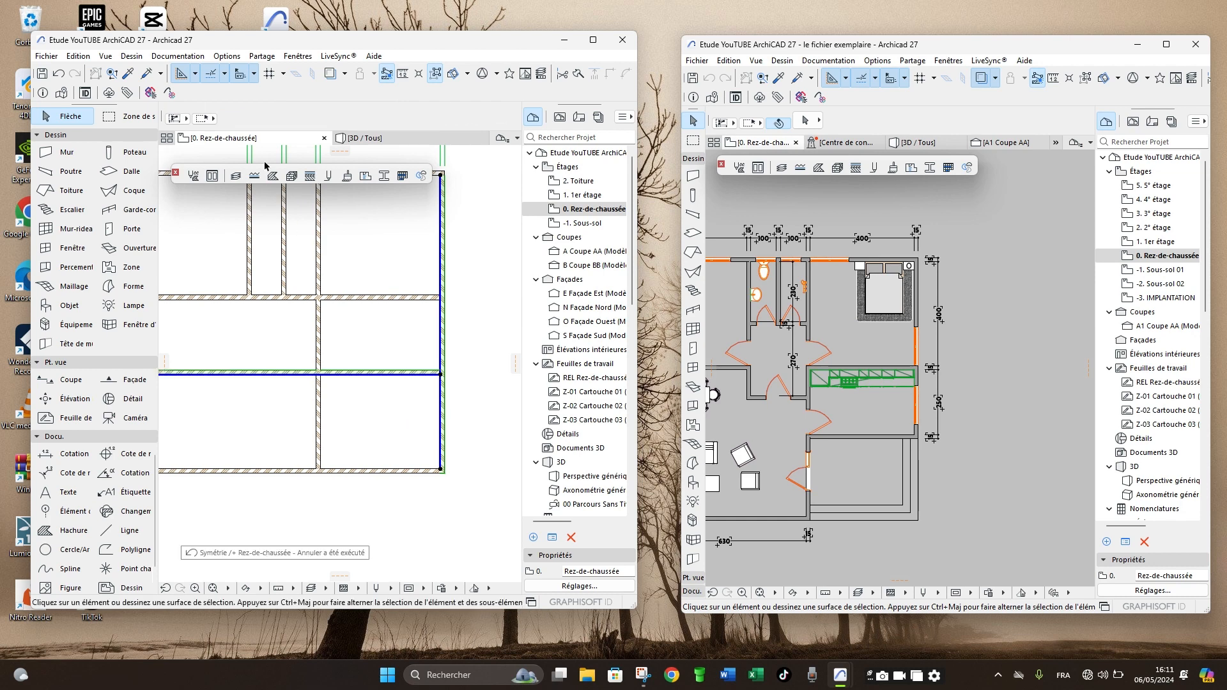
click(75, 74)
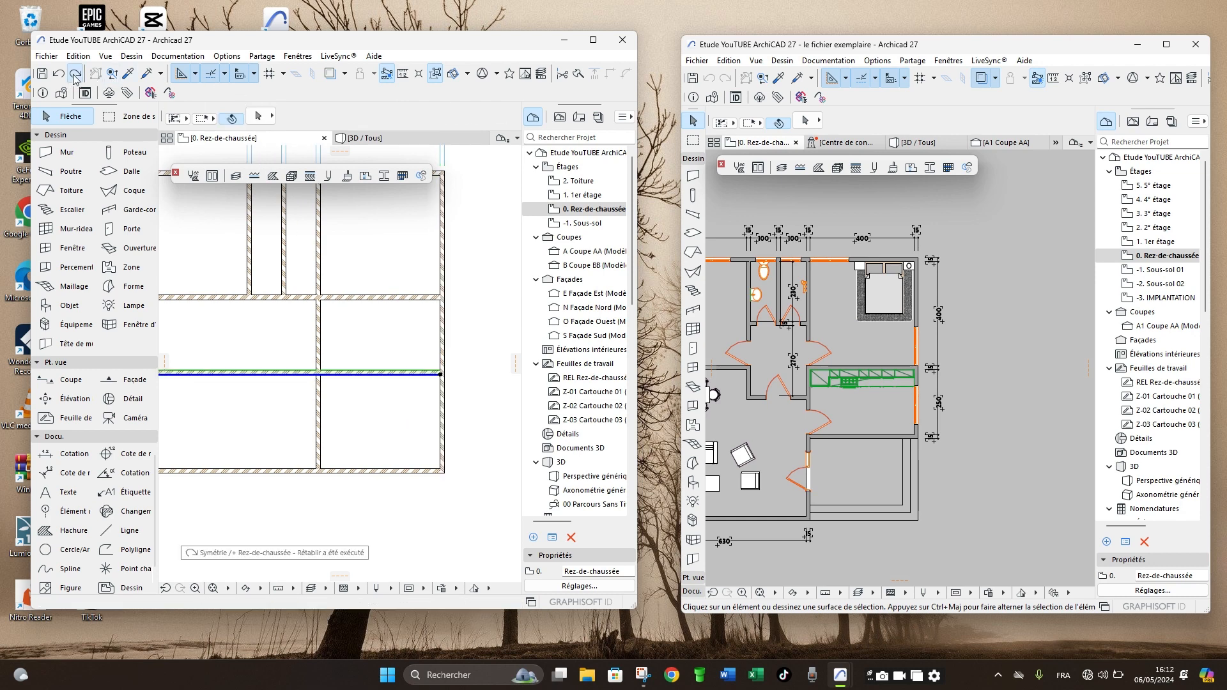
click(75, 75)
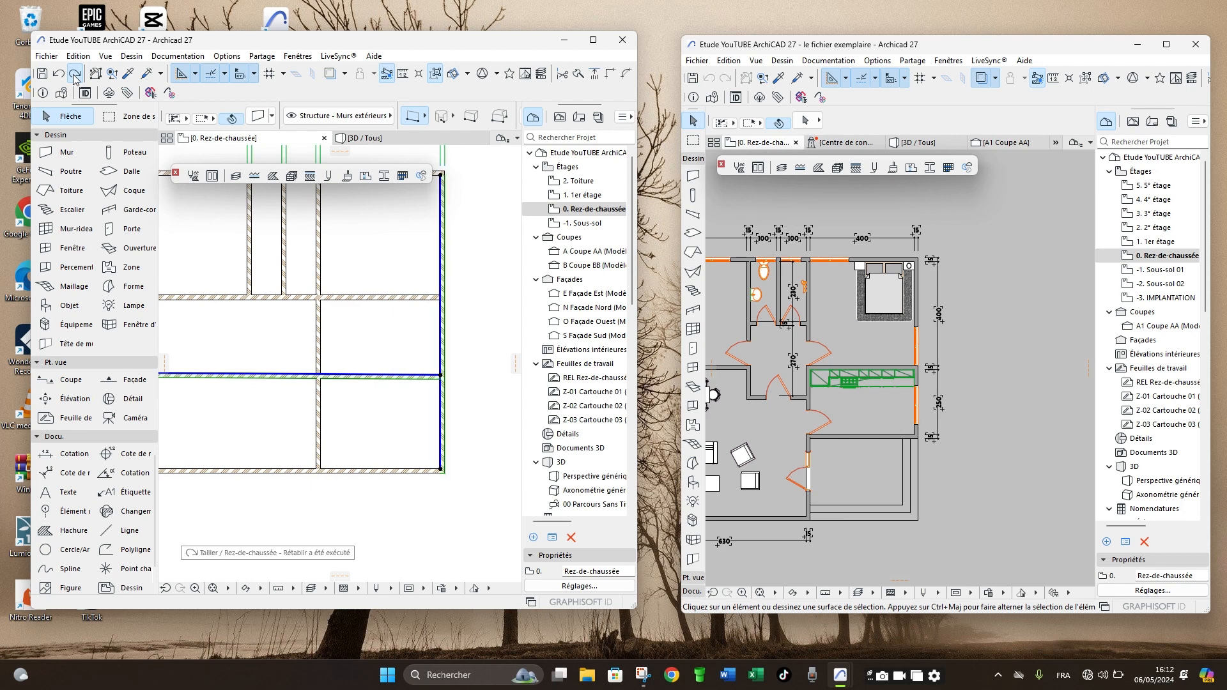
click(74, 75)
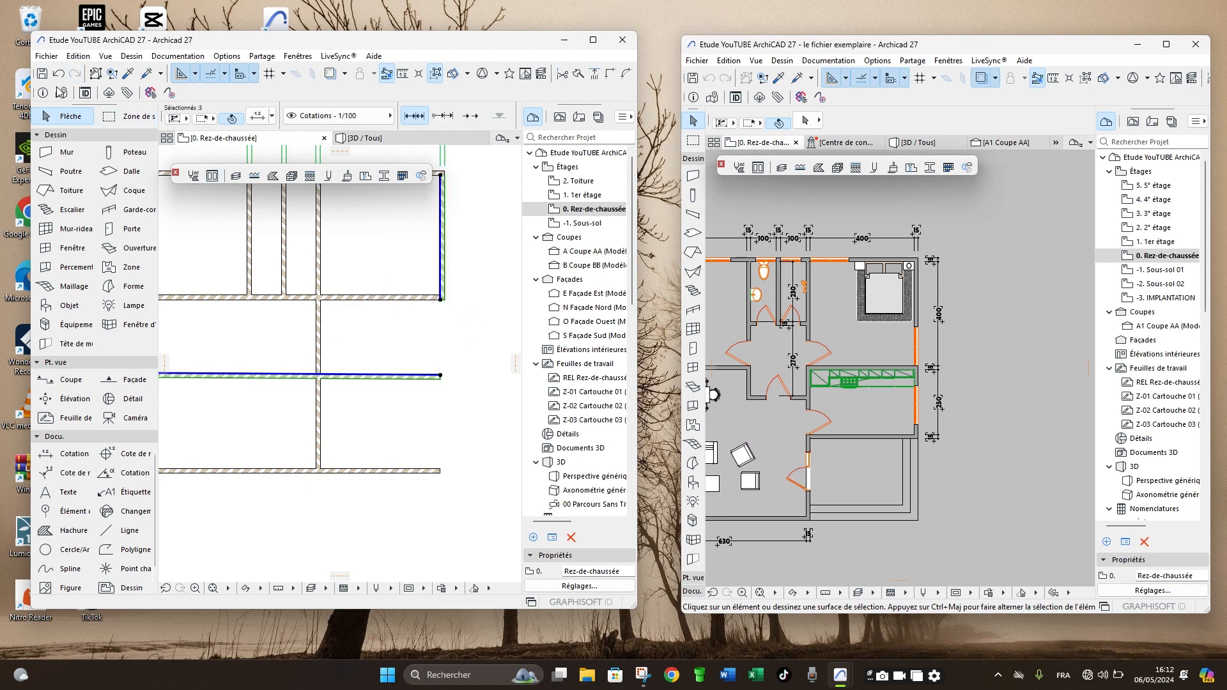
click(58, 75)
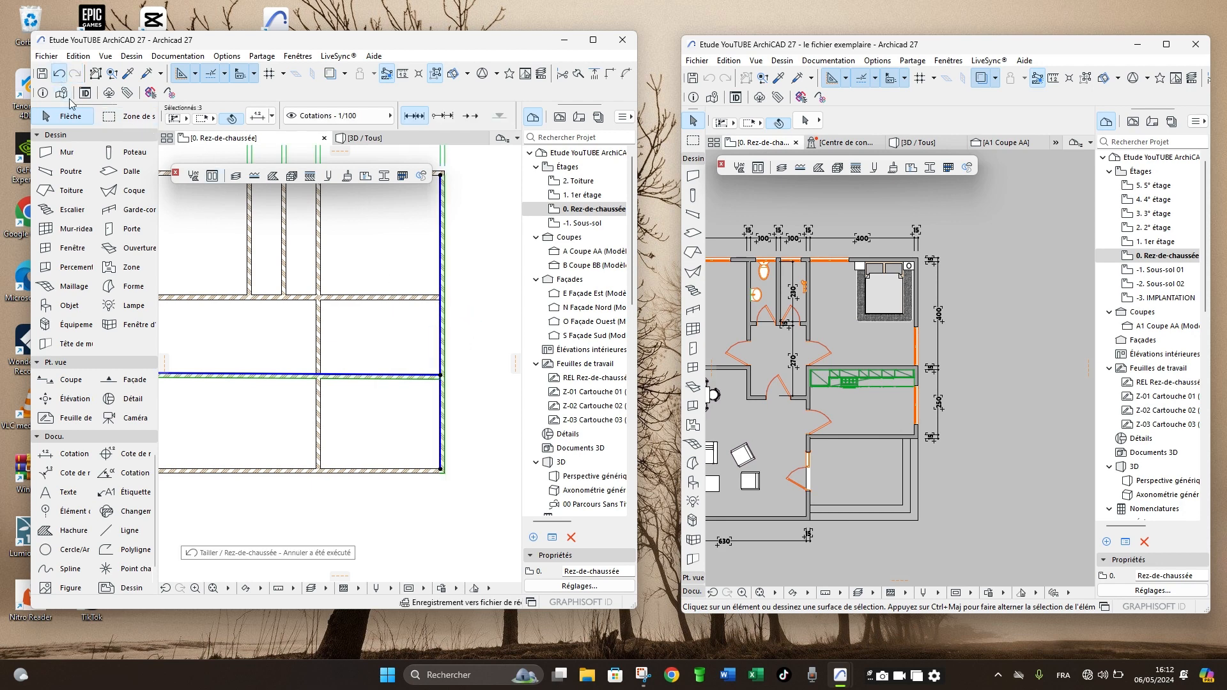
- Intersect the kitchen wall with the right exterior wall to form a corner, and trim the bottom wall back to the long vertical wall
click(462, 425)
click(422, 378)
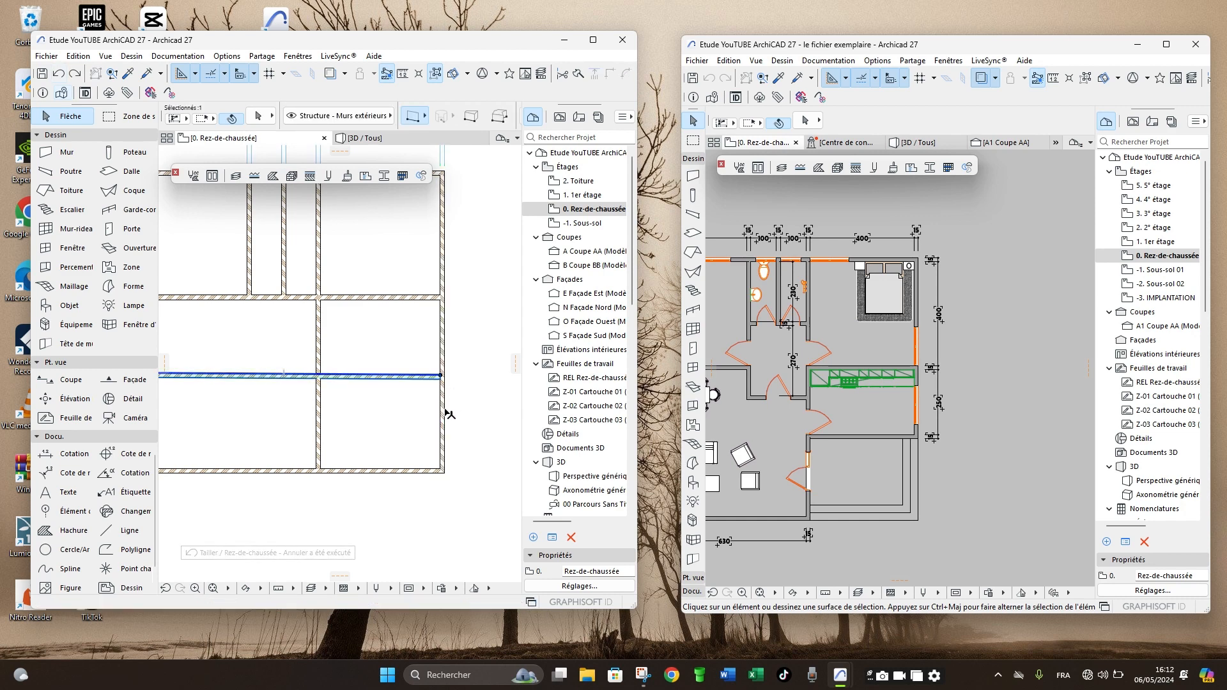
shift+click(442, 410)
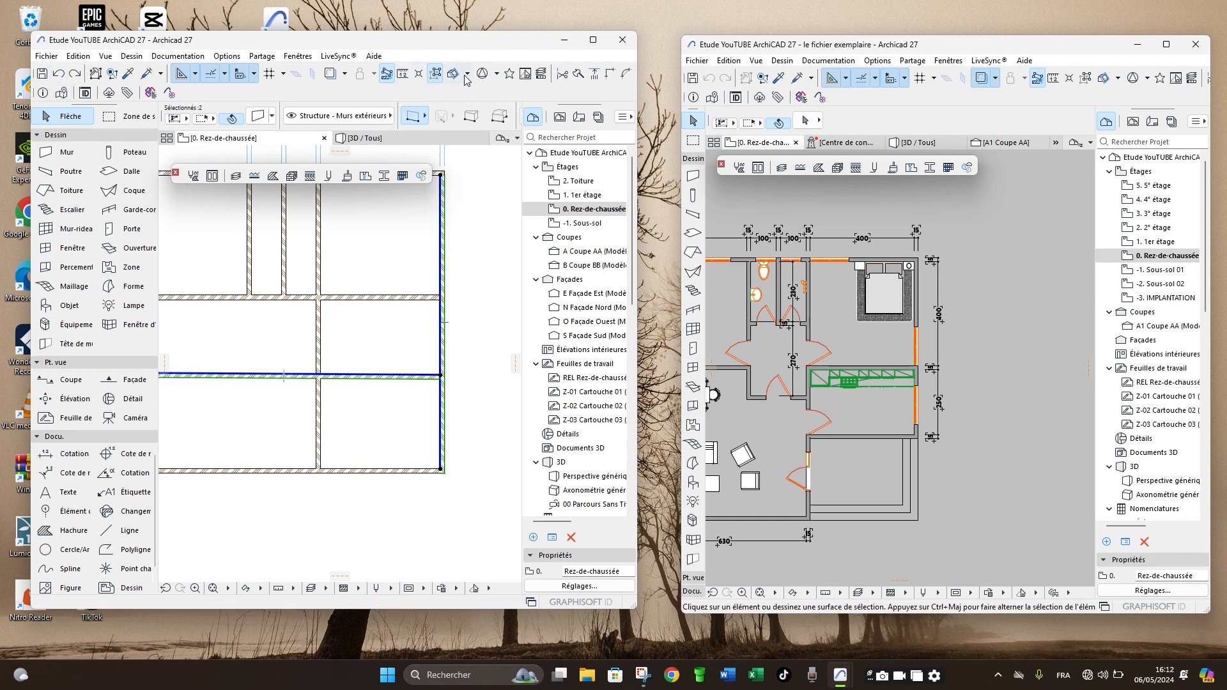
click(610, 74)
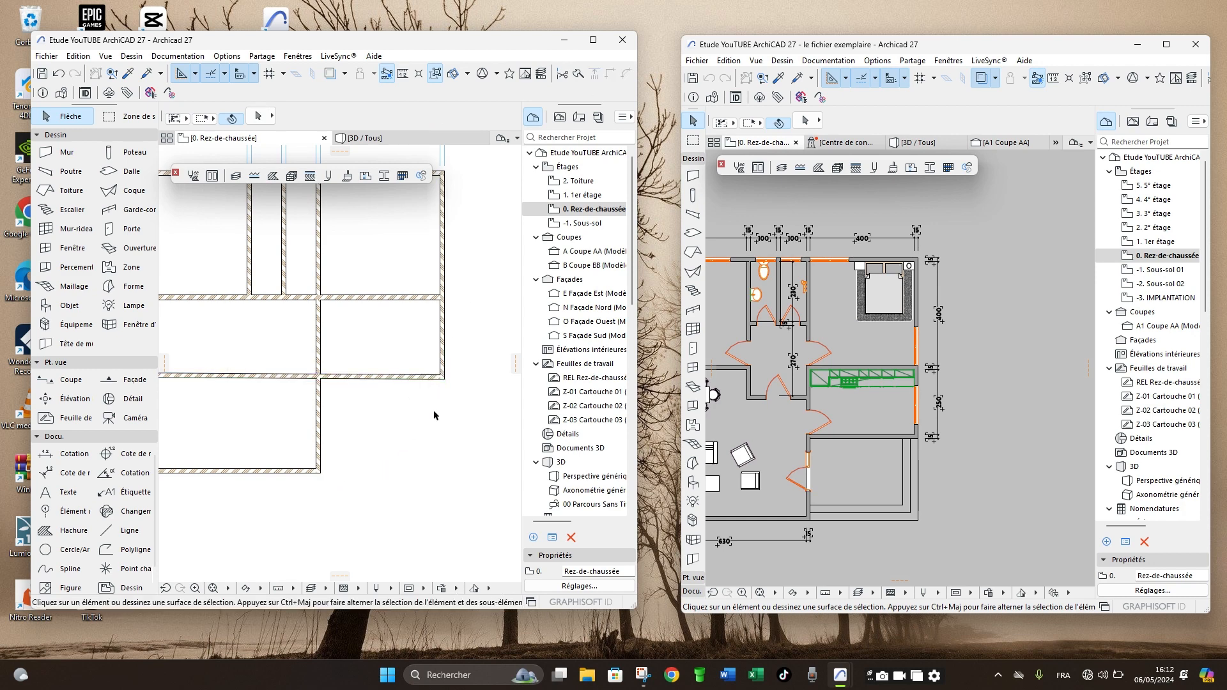
- Trim away the kitchen wall's section left of the long vertical wall, across the living area
scroll(436, 416, down, 3)
click(345, 392)
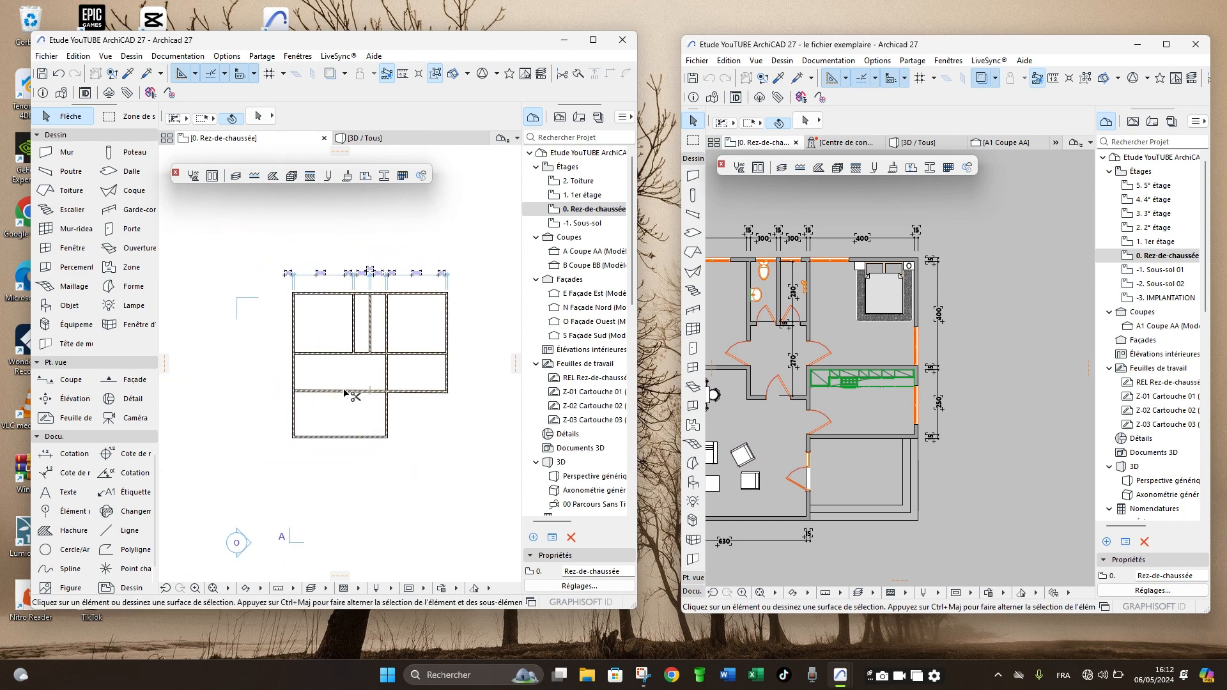
key(Delete)
- Check the toilet depth in the example plan, and copy the top exterior wall 2.3 m straight down
scroll(377, 345, up, 2)
scroll(374, 348, up, 3)
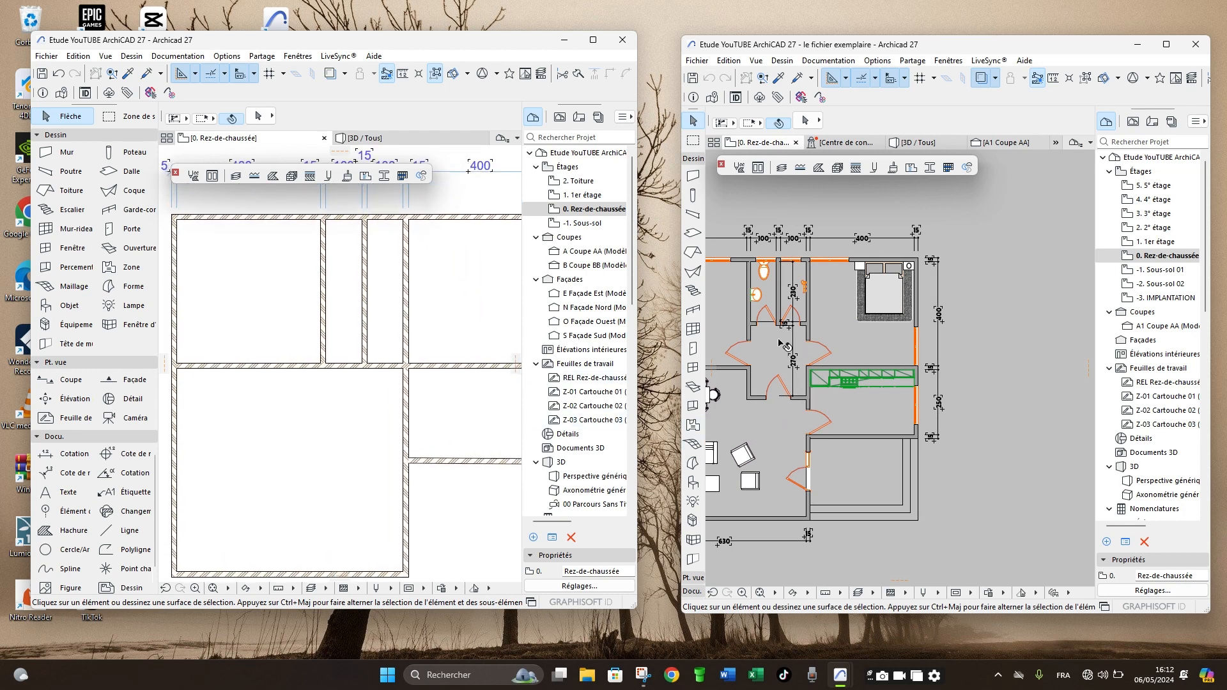
click(385, 219)
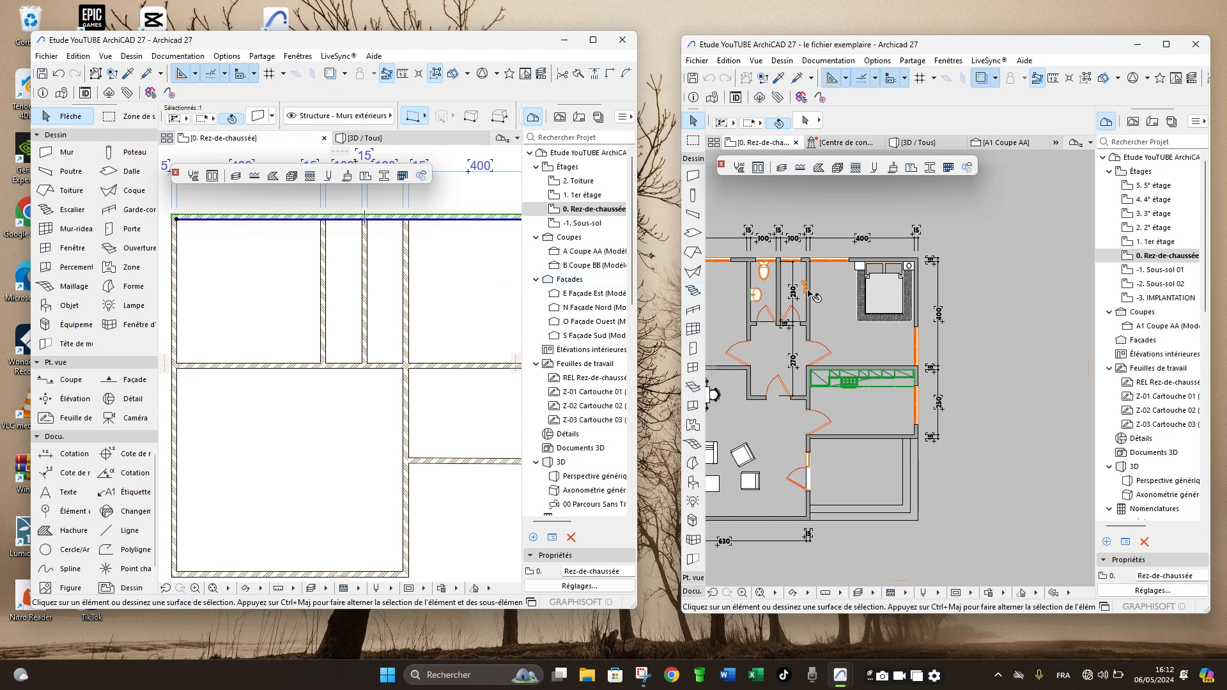
scroll(783, 286, up, 3)
scroll(792, 306, down, 5)
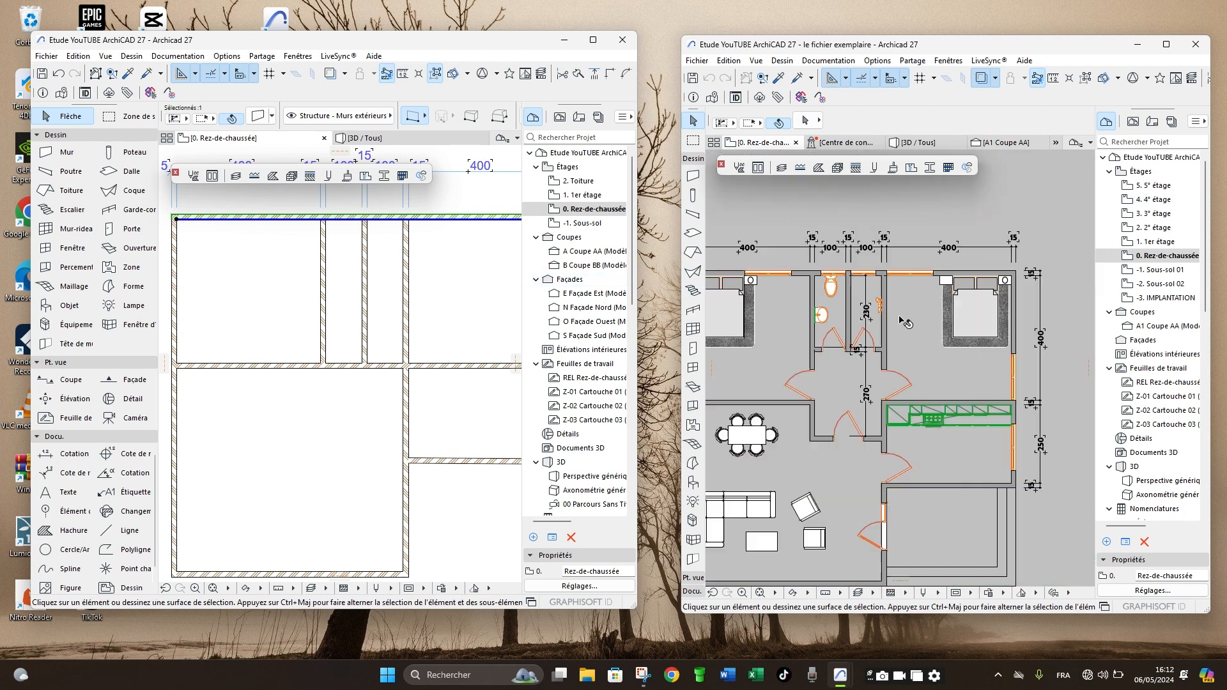
scroll(450, 303, down, 1)
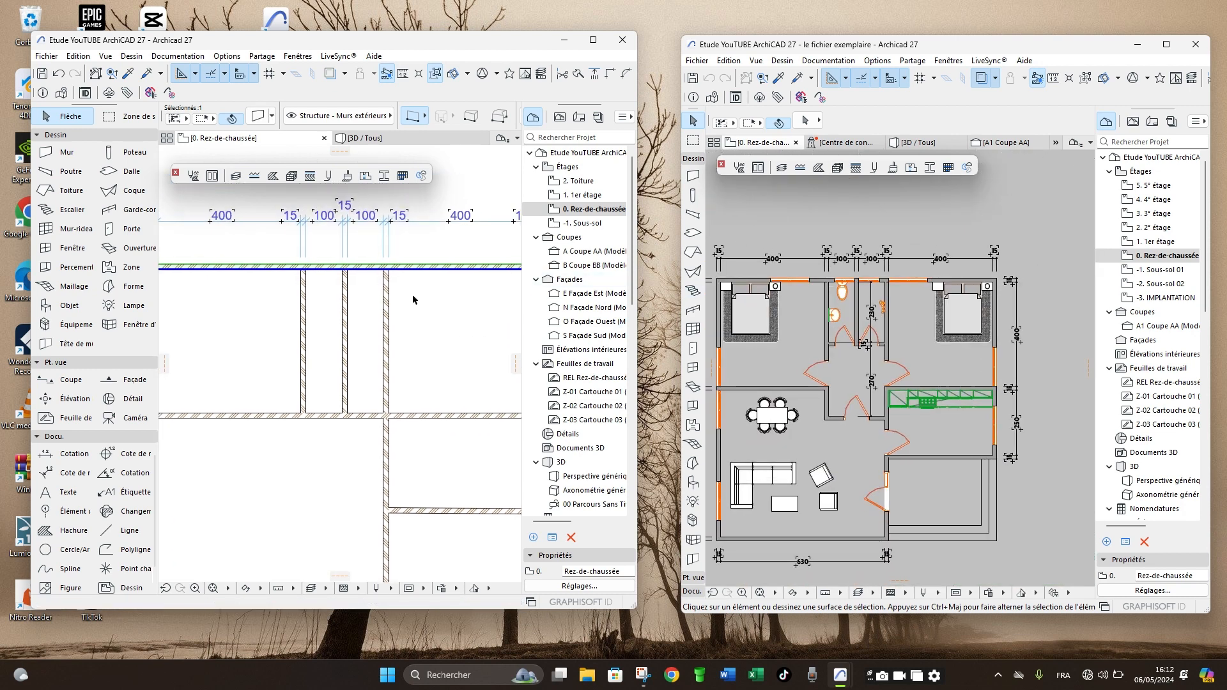
scroll(411, 296, down, 3)
key(ctrl+shift+d)
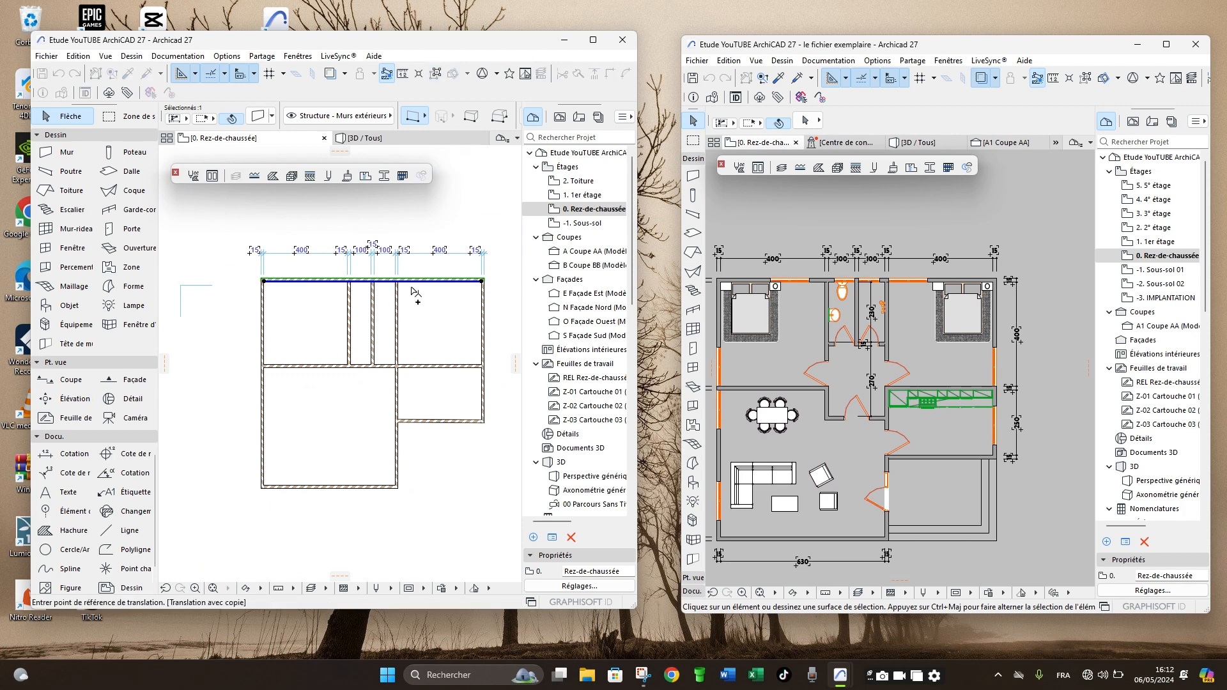
click(411, 285)
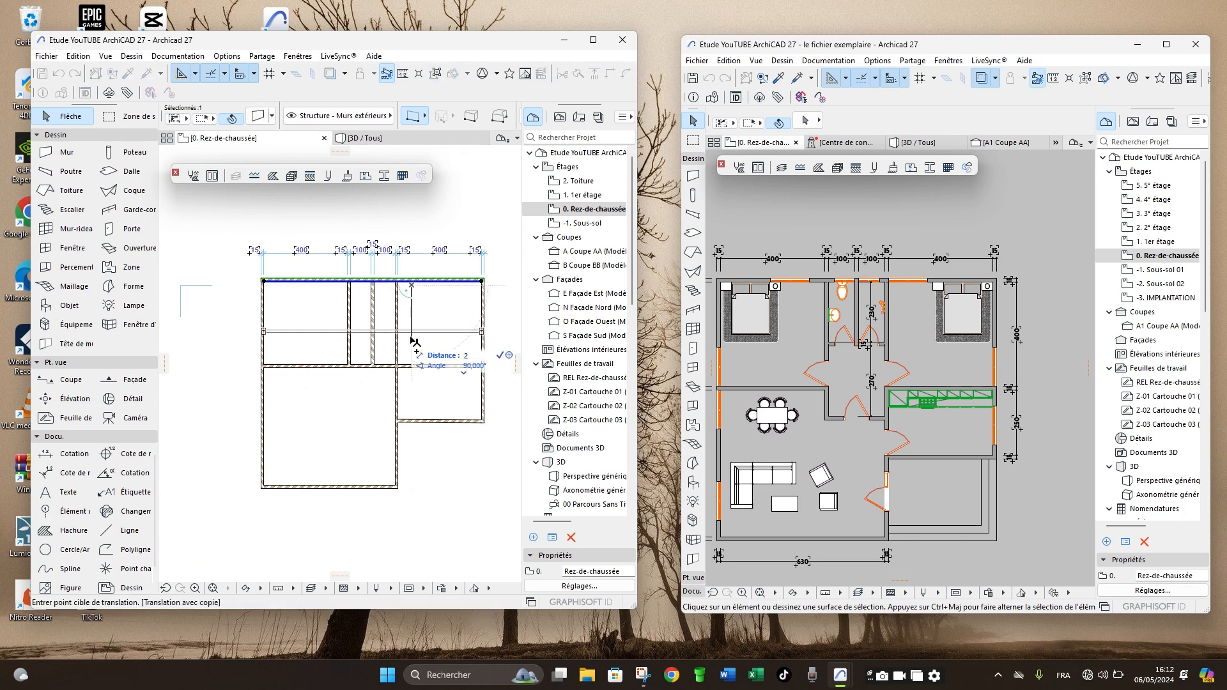
click(411, 339)
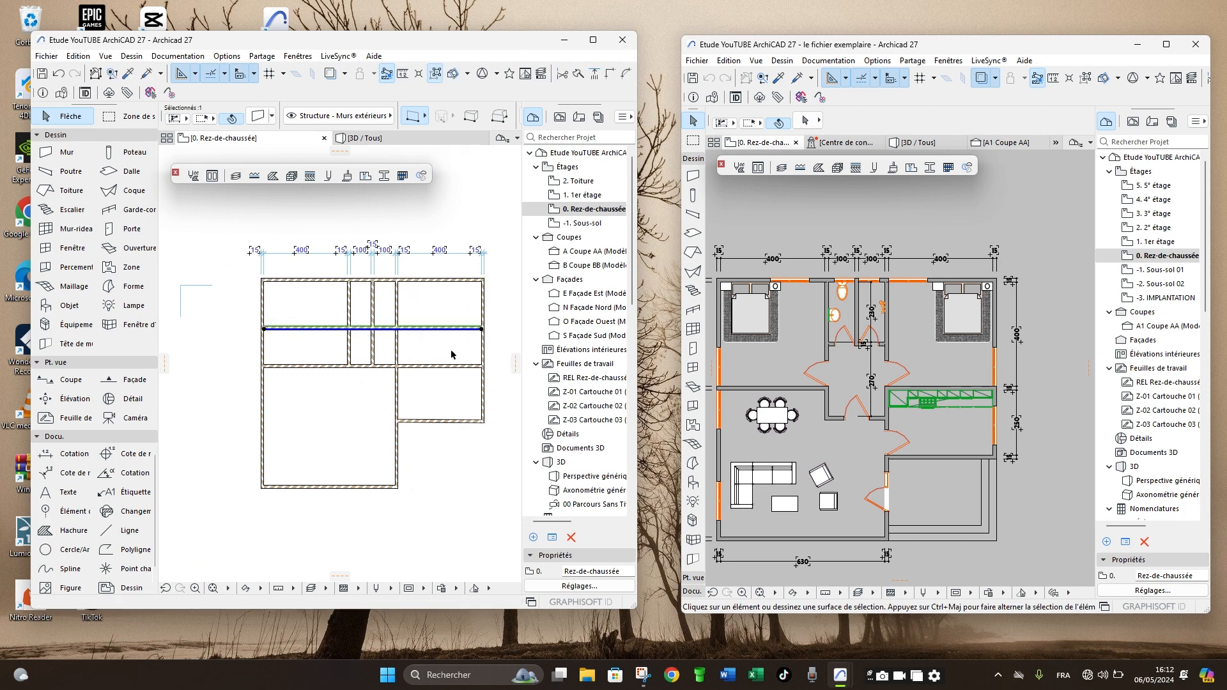
- Mirror the copied toilet wall about its reference line, starting the axis at its right end, so its thickness lies below
key(ctrl+m)
scroll(482, 335, up, 3)
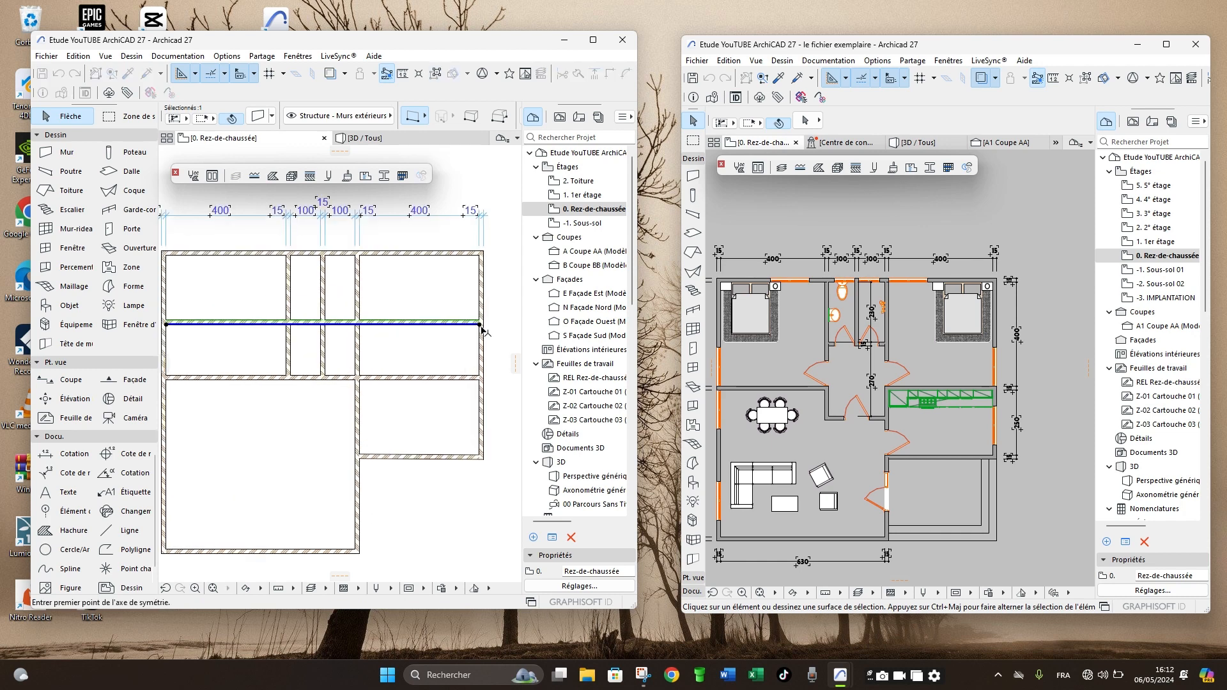
click(479, 324)
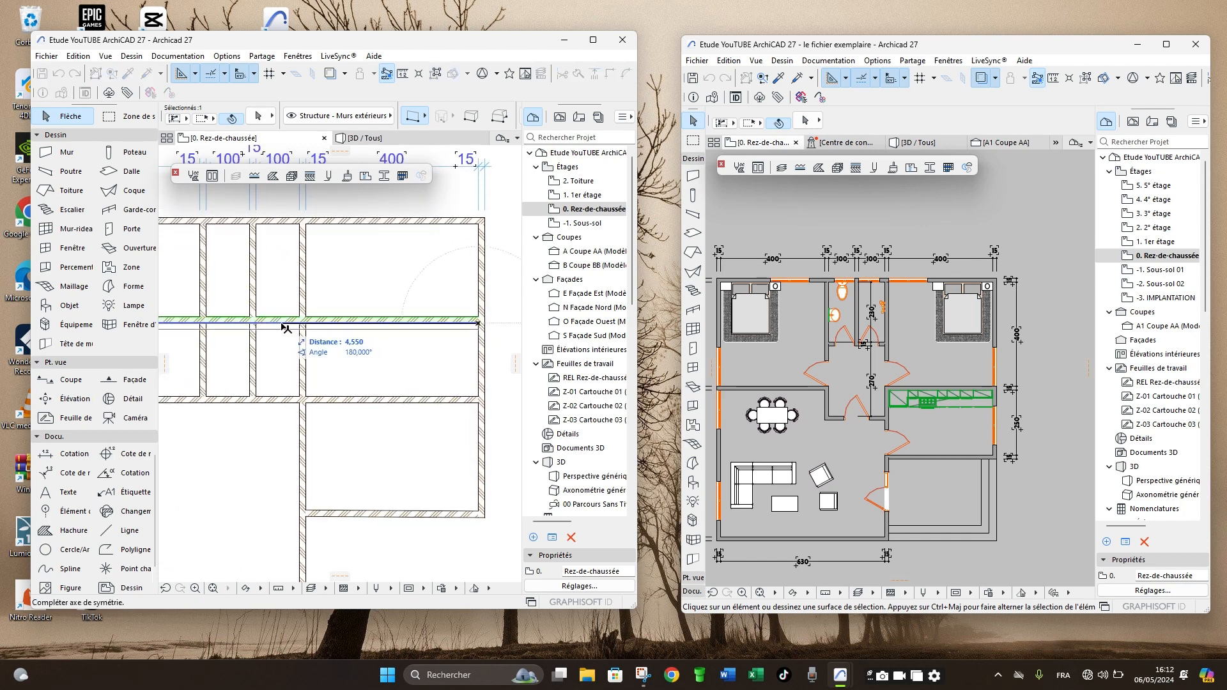
click(287, 324)
scroll(422, 292, down, 2)
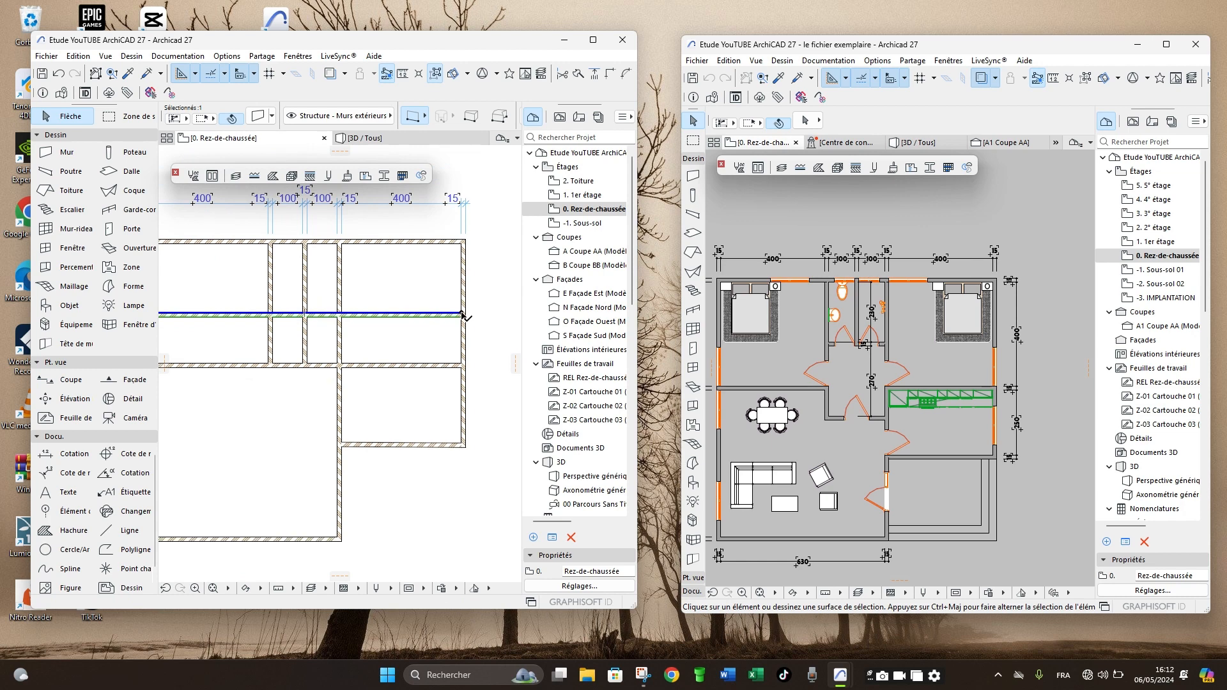
- Shorten both ends of the toilet wall to span only the two toilet rooms, and trim away the middle partition below it
click(461, 313)
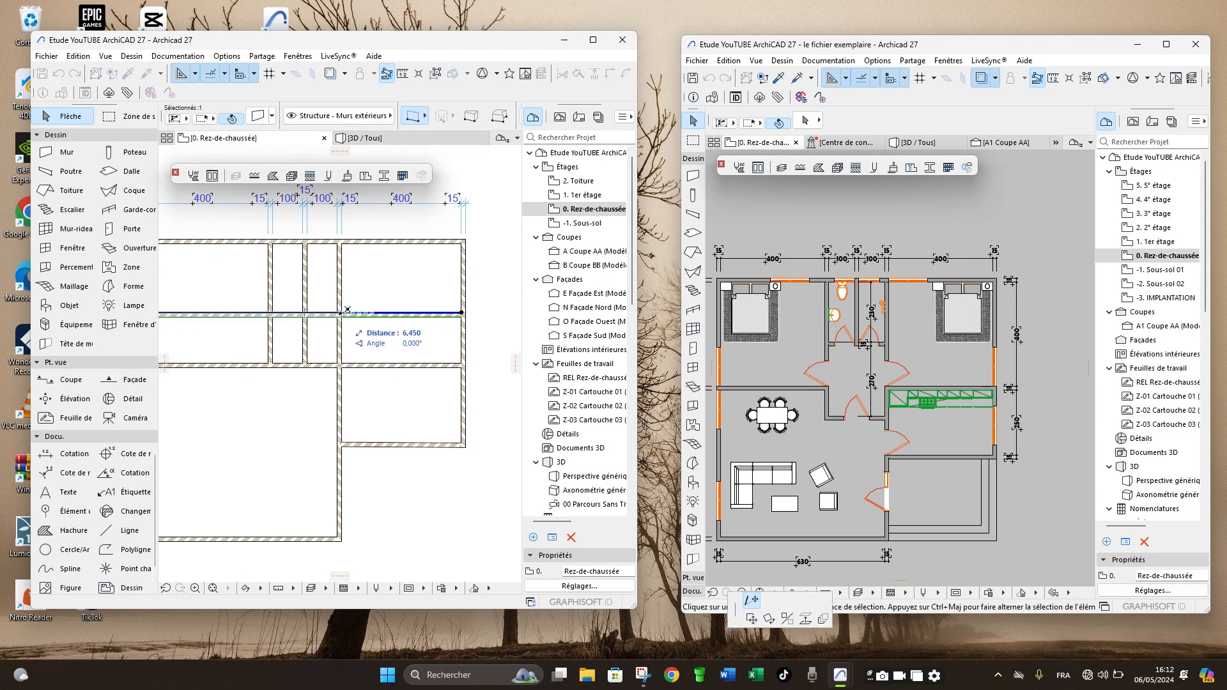
click(342, 312)
scroll(426, 306, down, 3)
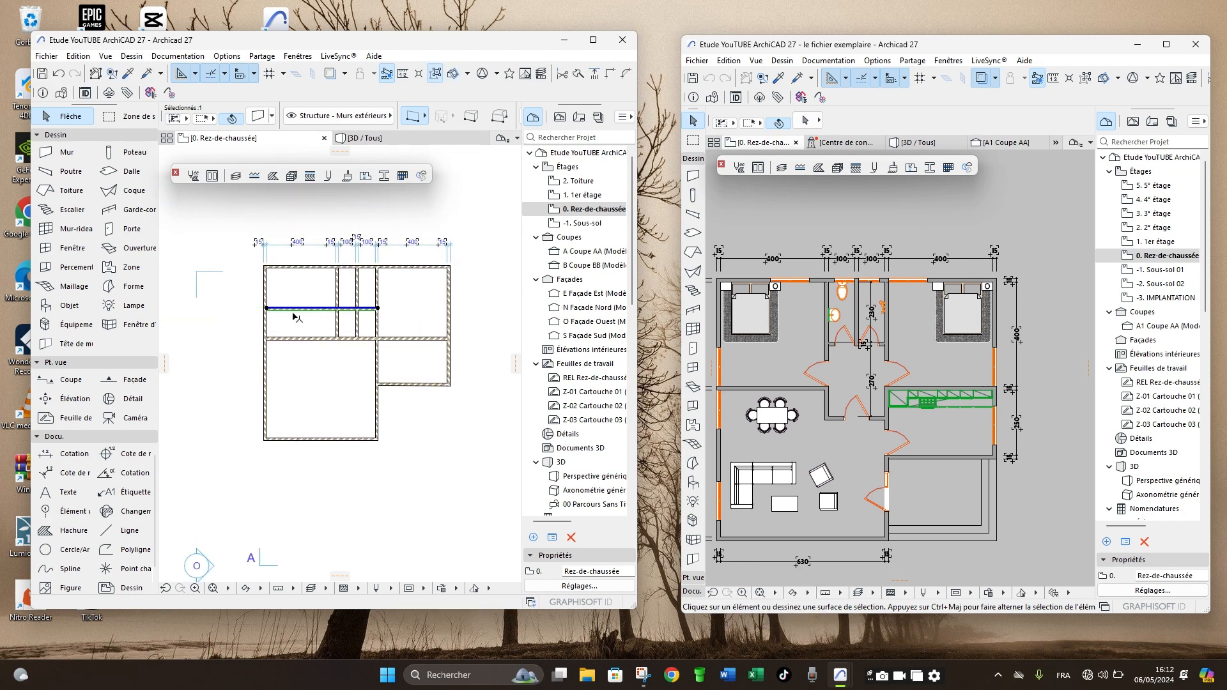
click(267, 310)
scroll(335, 308, up, 5)
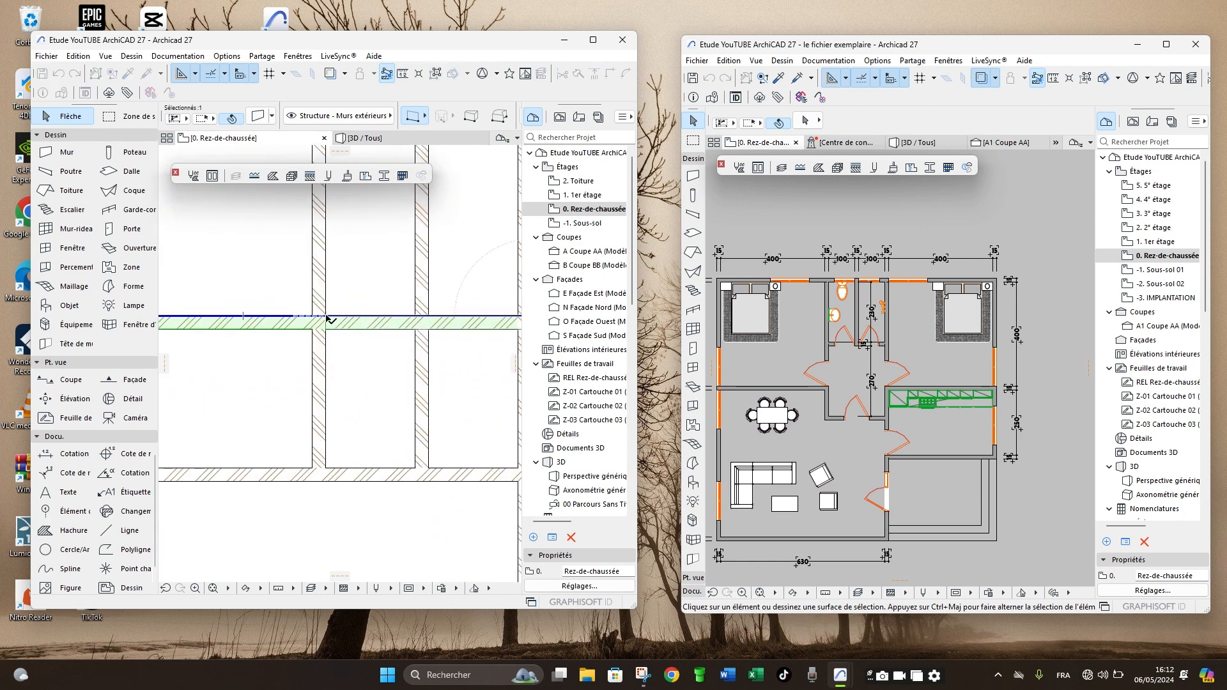
click(327, 315)
scroll(278, 307, down, 4)
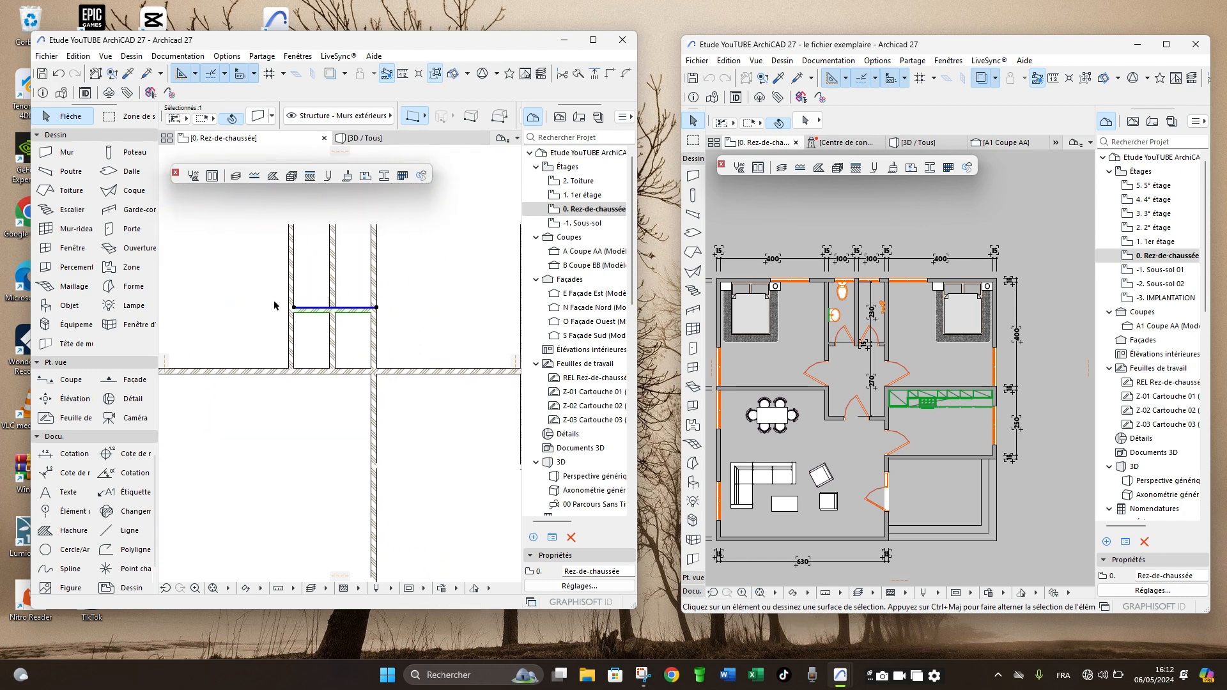
click(357, 334)
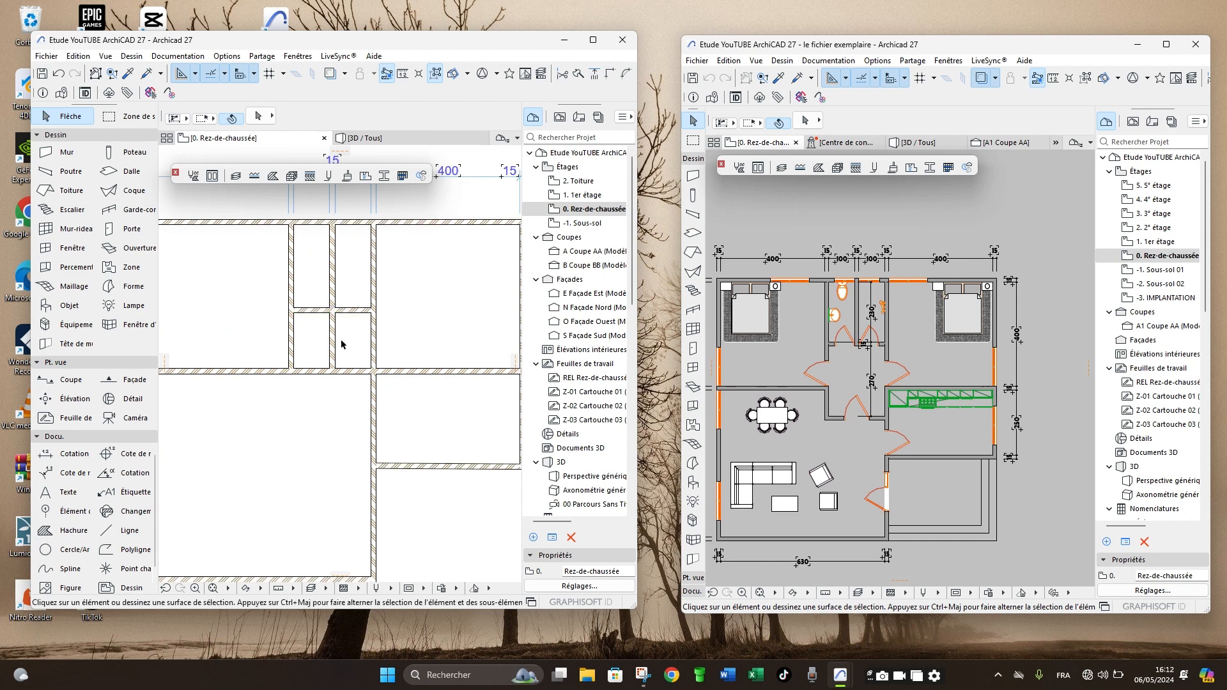
scroll(358, 317, up, 3)
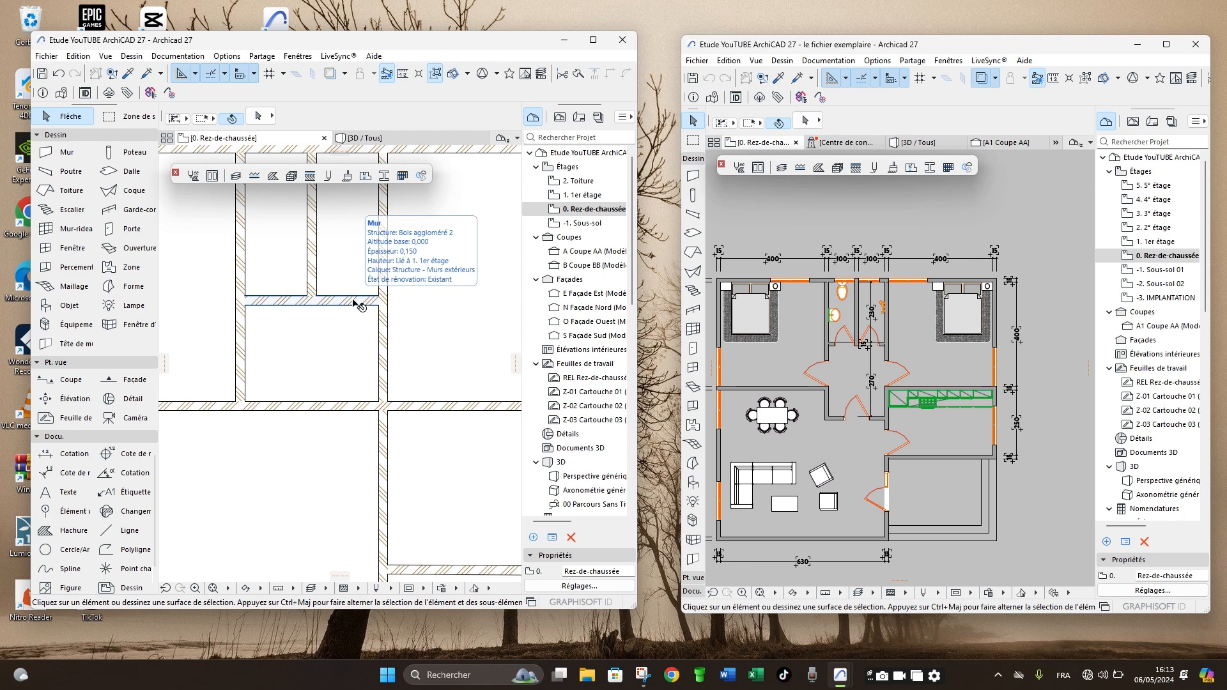
- Check the hallway depth in the example plan, and try to copy the toilet wall 2.85 m down
scroll(758, 377, up, 4)
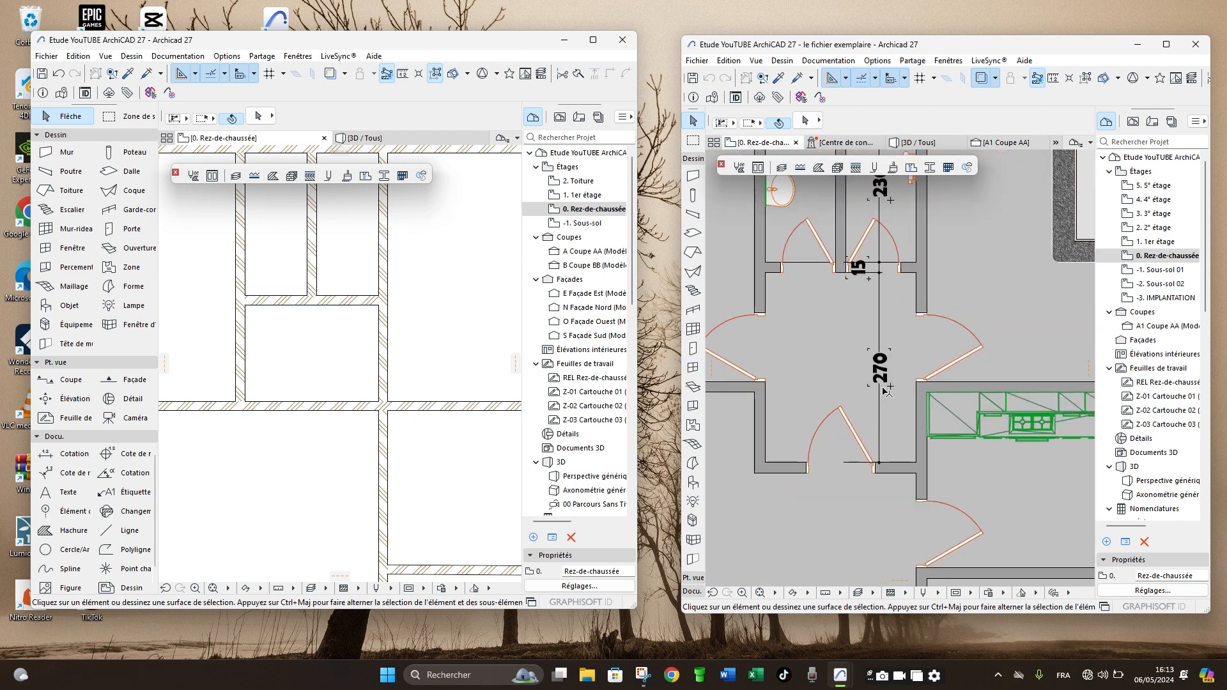
scroll(757, 377, down, 3)
click(347, 301)
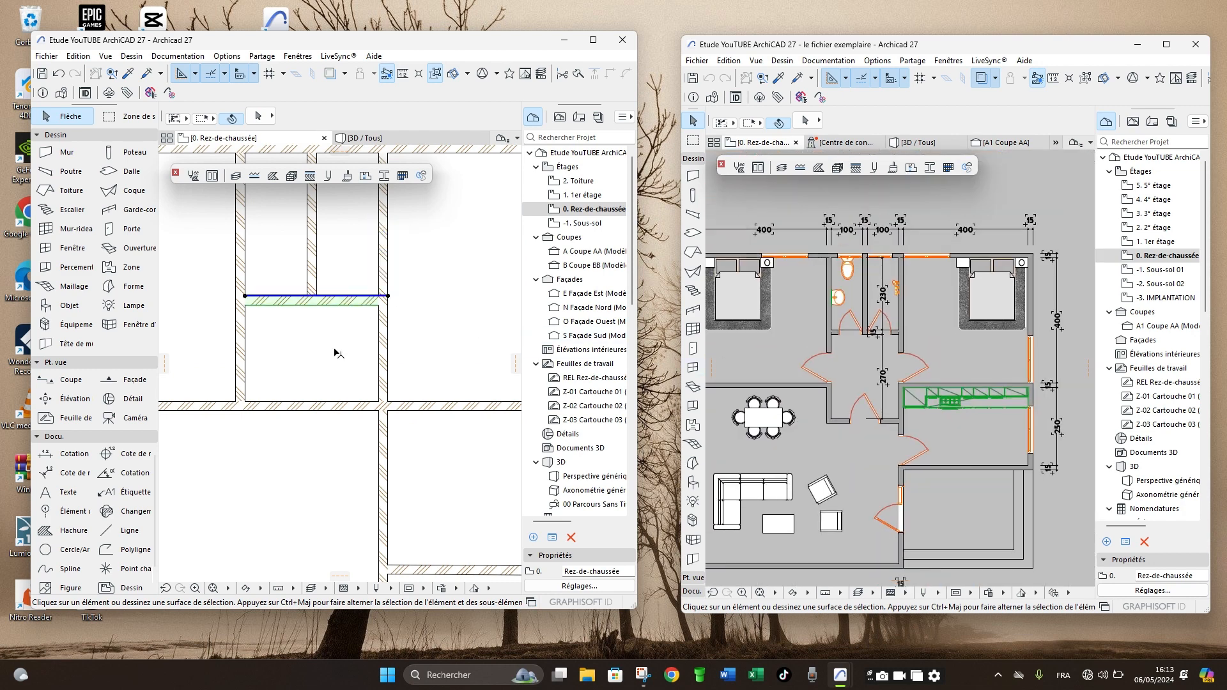
key(ctrl+shift+d)
click(310, 336)
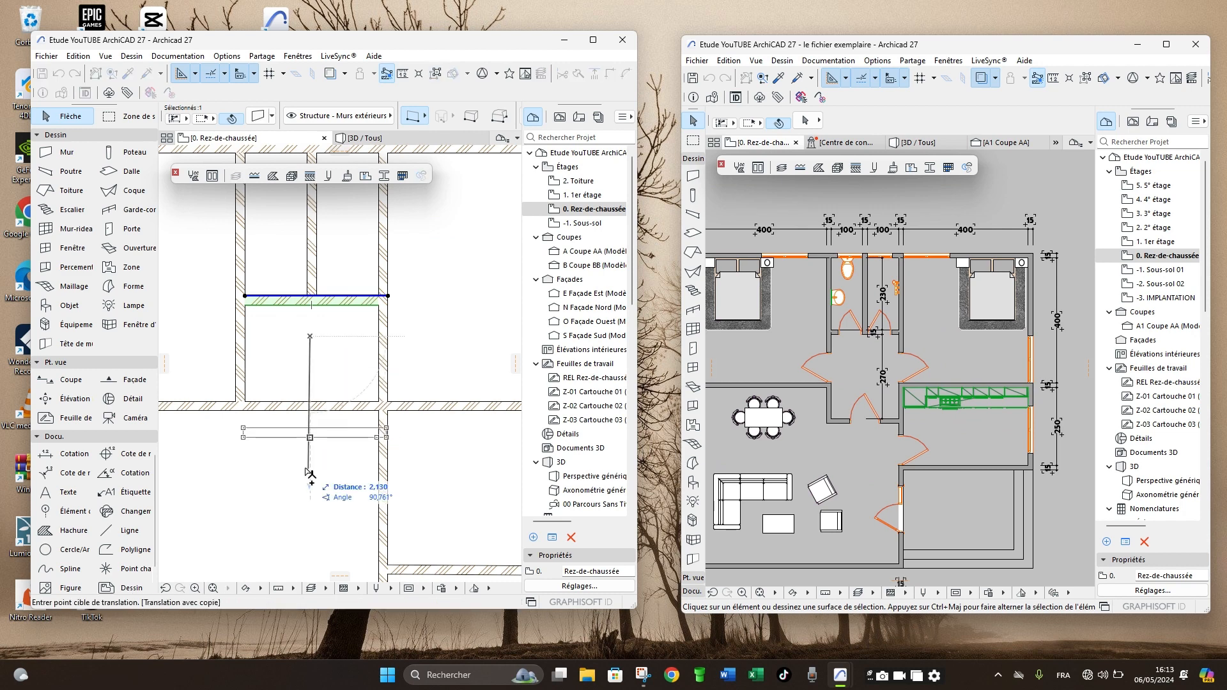
text(2,)
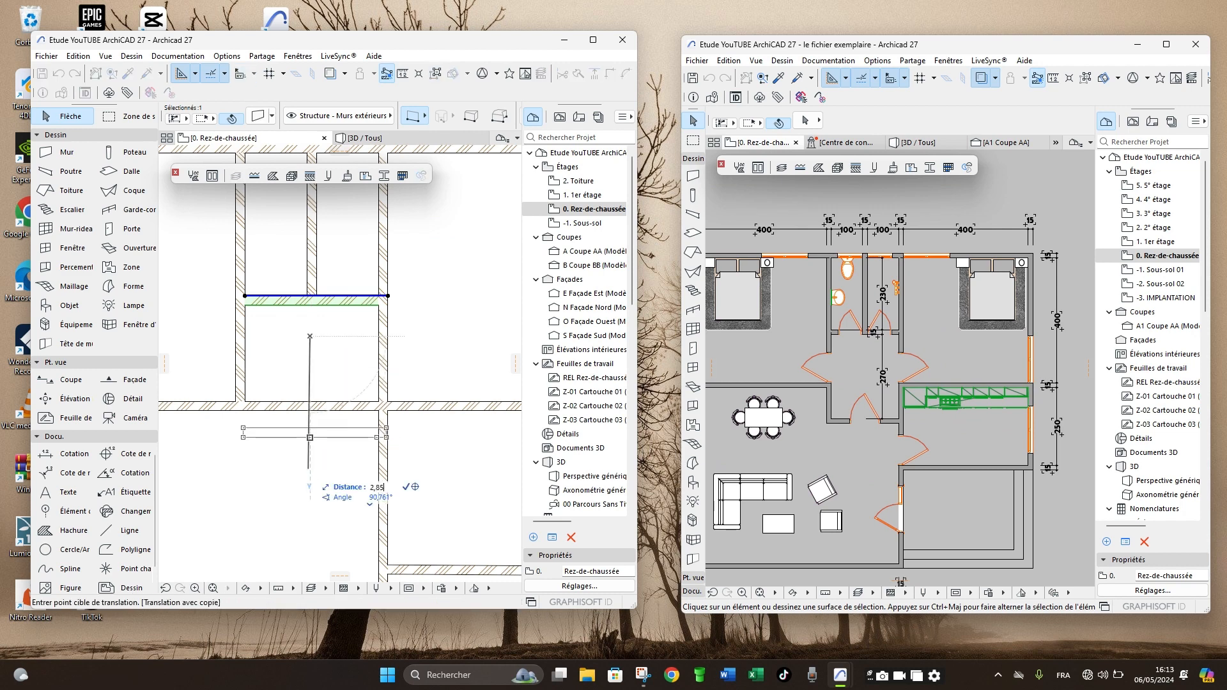
text(85)
key(Return)
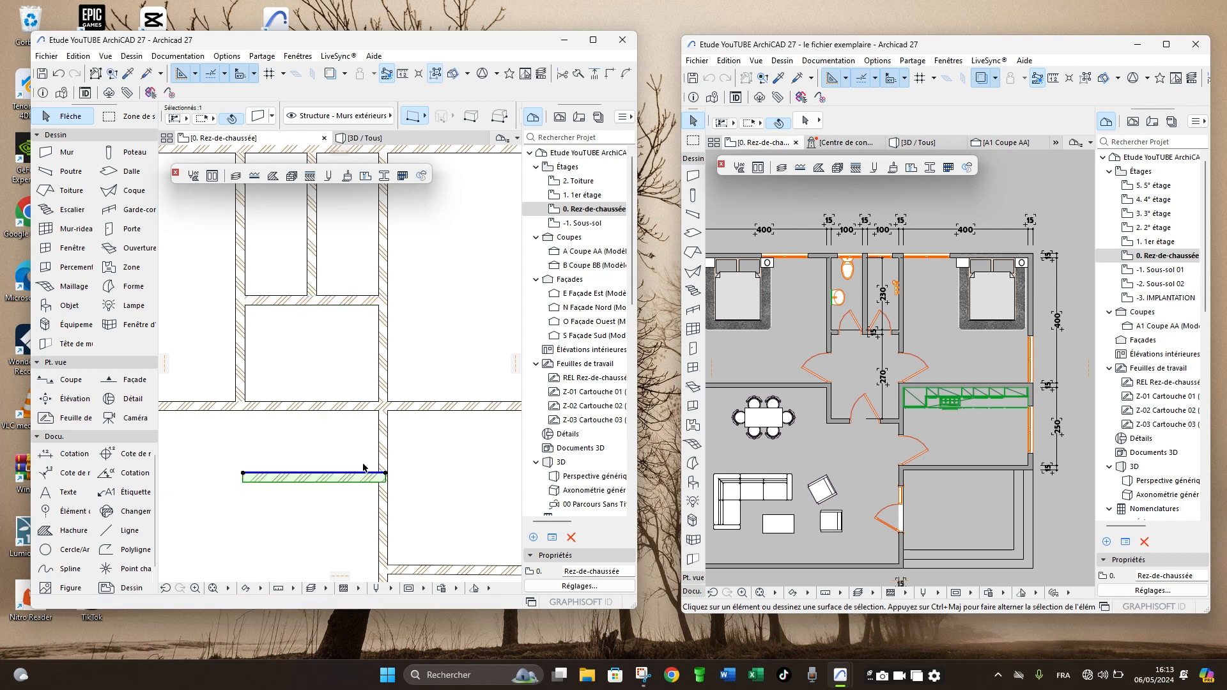
scroll(382, 493, up, 2)
scroll(415, 484, down, 3)
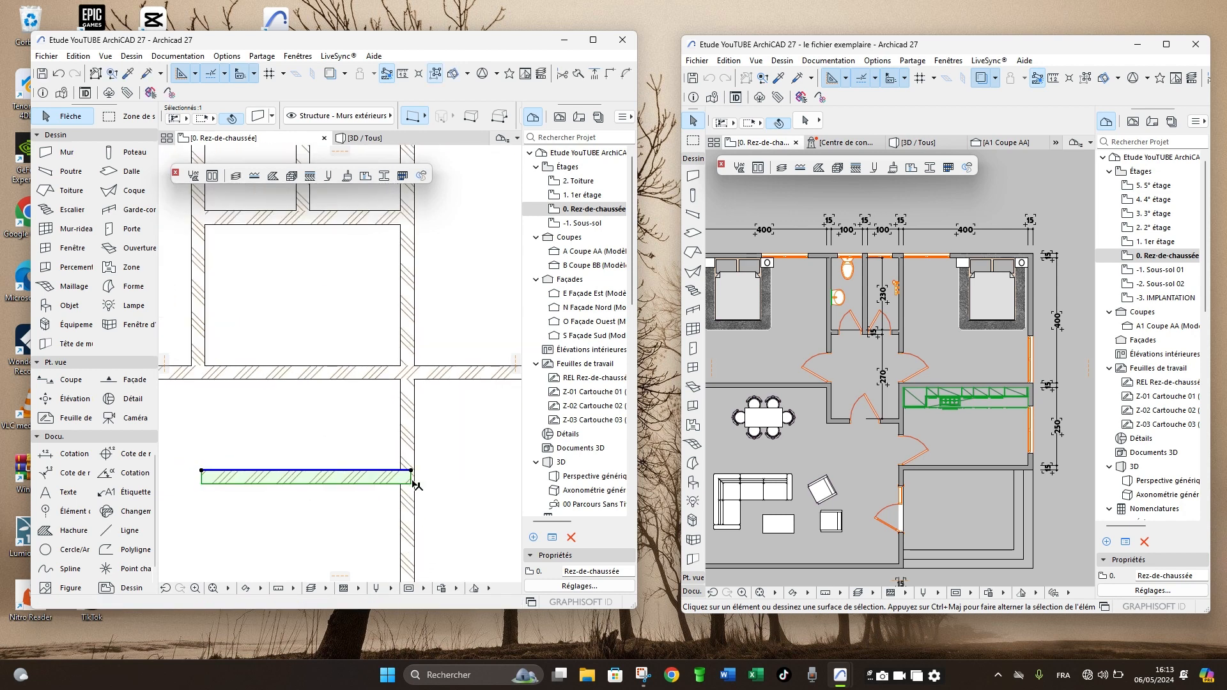
scroll(415, 484, down, 1)
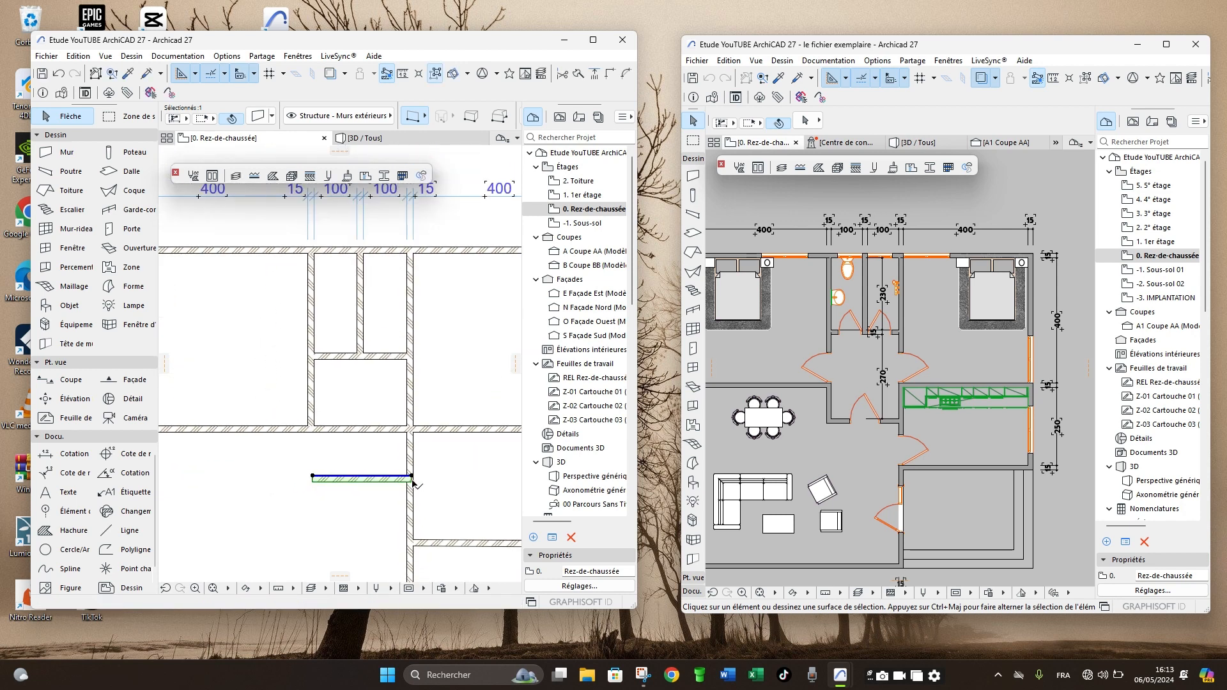
- Copy the horizontal wall below the two toilet rooms 2.85 m straight down to close the hallway
click(348, 357)
key(ctrl+shift+d)
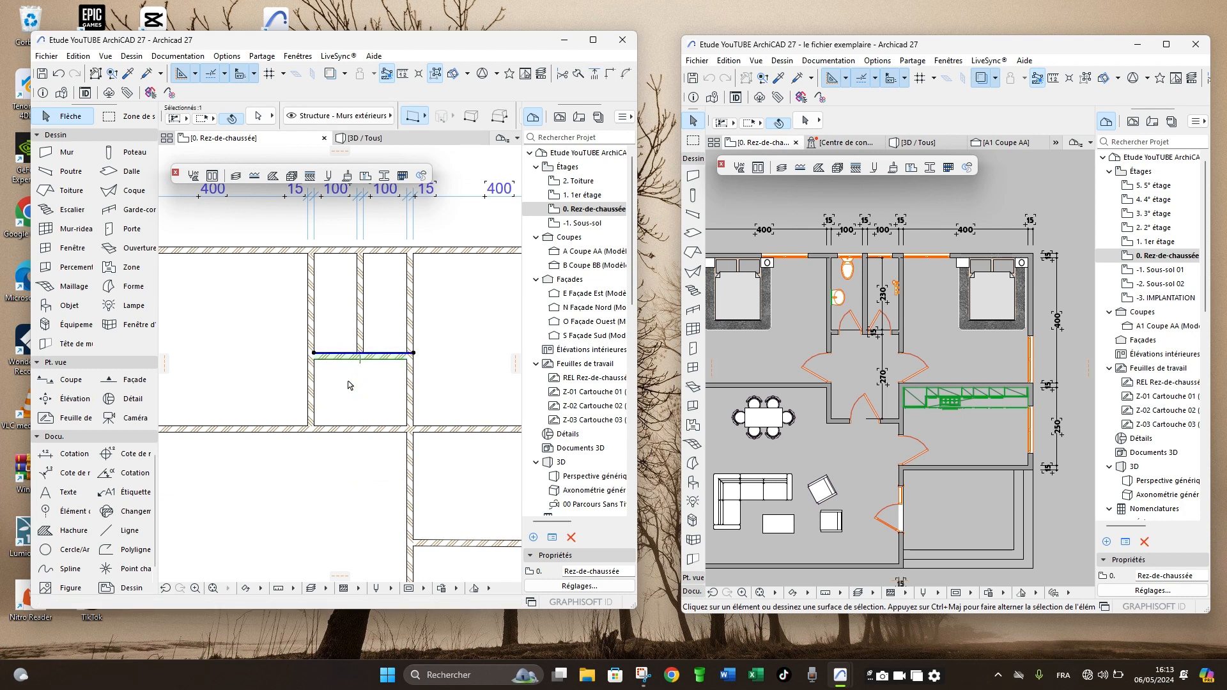
click(348, 382)
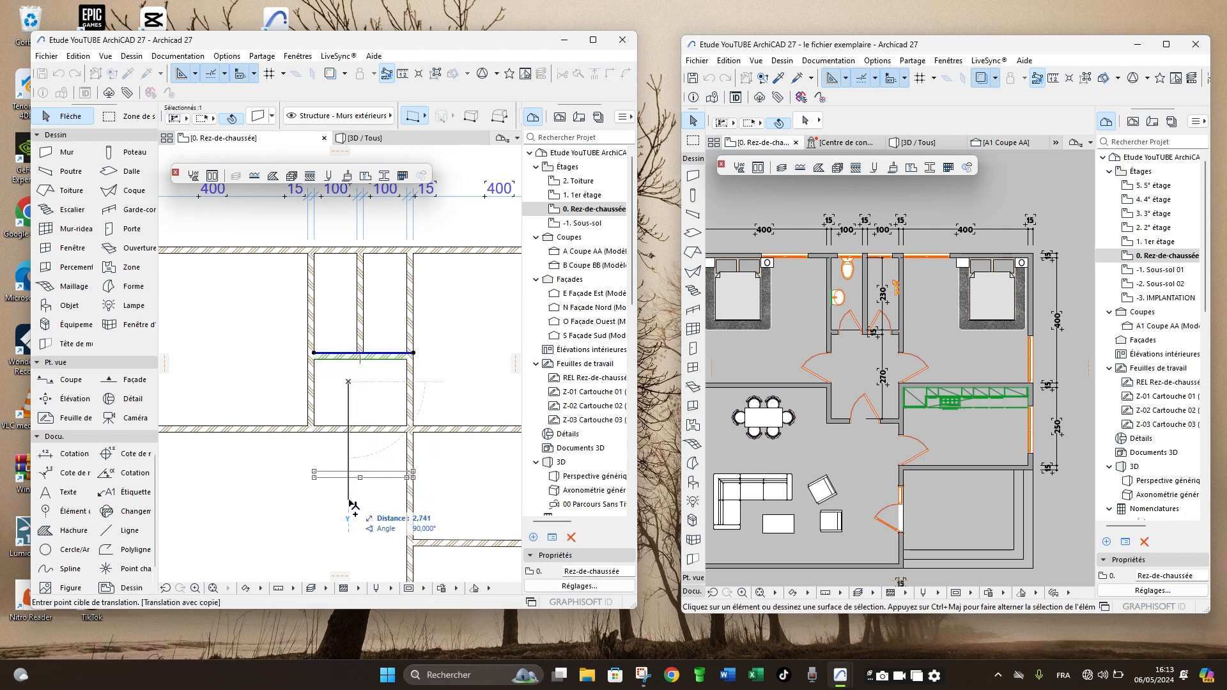
text(2,85)
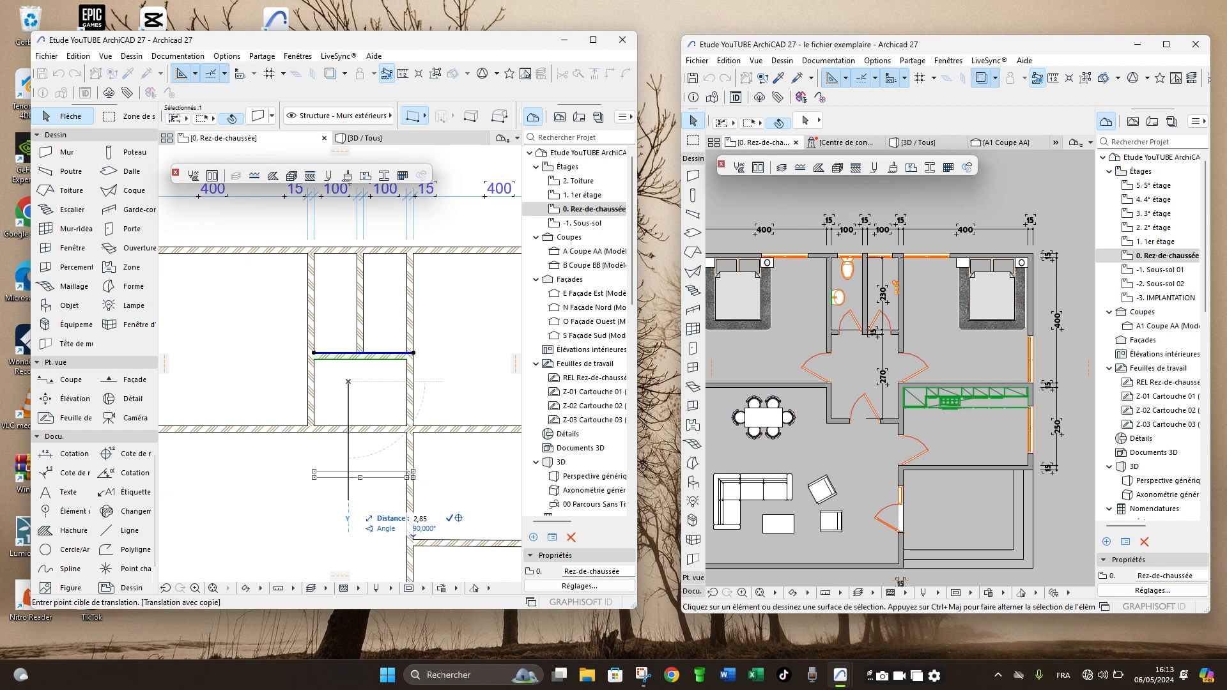
key(Return)
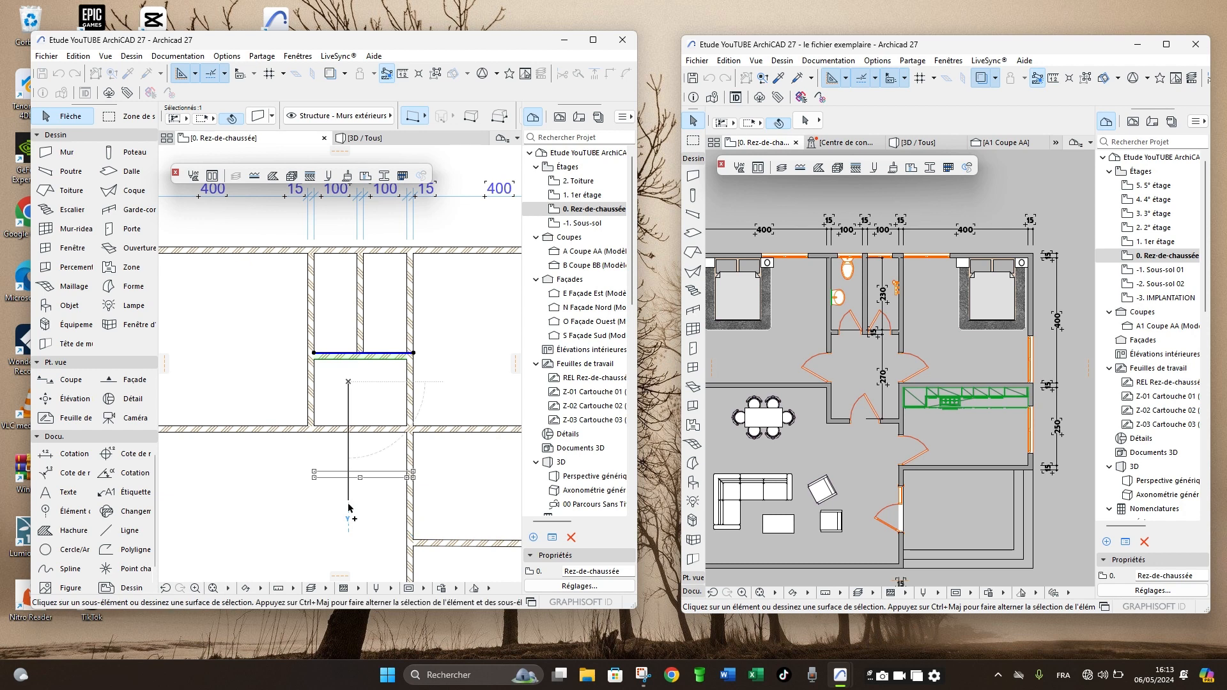
- Intersect the copied hallway wall with the toilets' left-hand wall, and trim away the wall segment crossing the hallway
shift+click(311, 403)
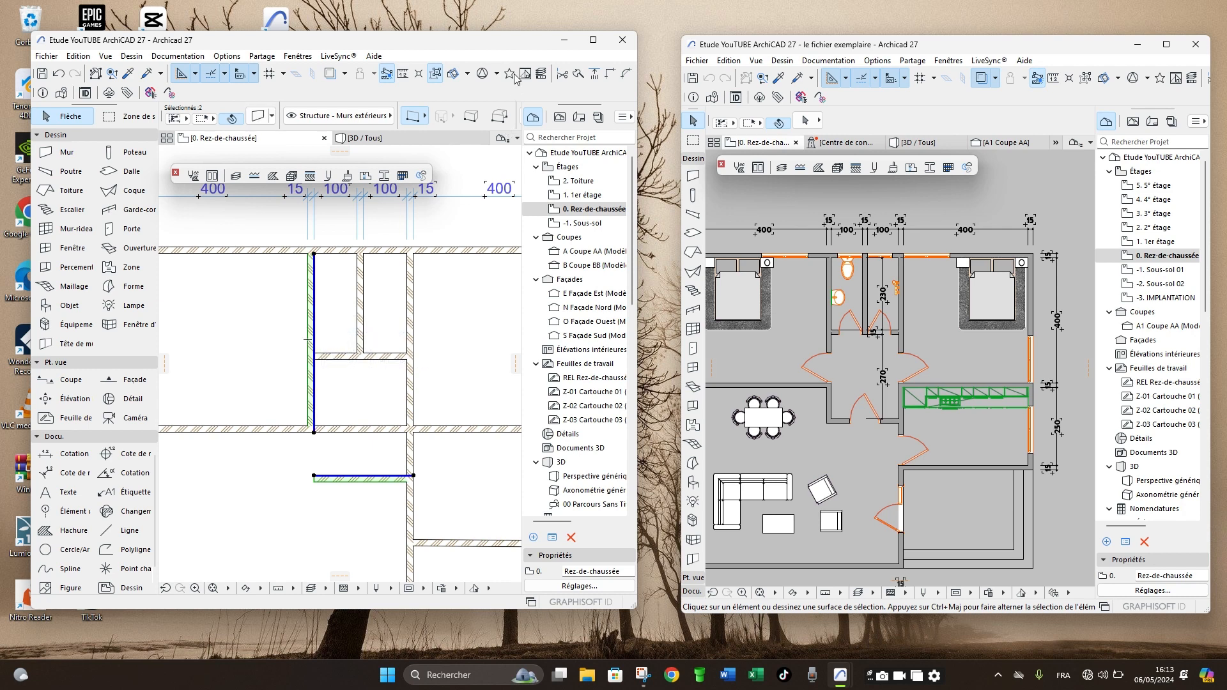
click(609, 78)
click(364, 437)
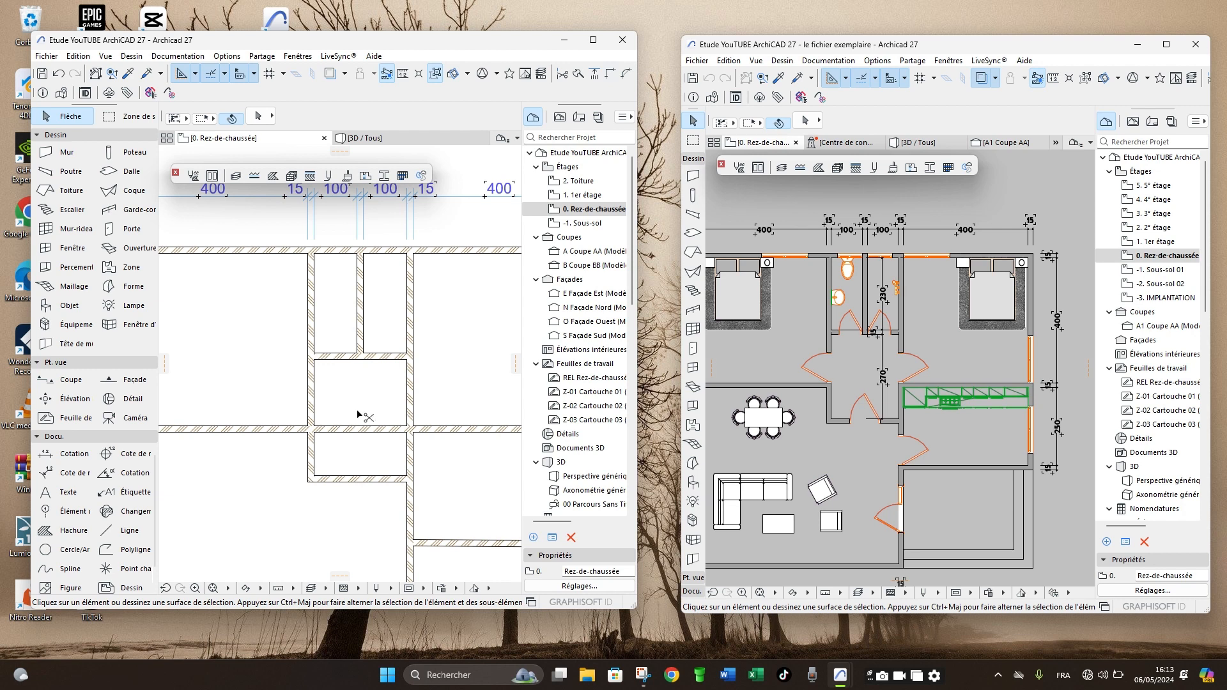
- Examine the hallway and room layout in plan, and inspect the walls in the 3D perspective from several angles
scroll(367, 411, down, 2)
scroll(356, 444, up, 3)
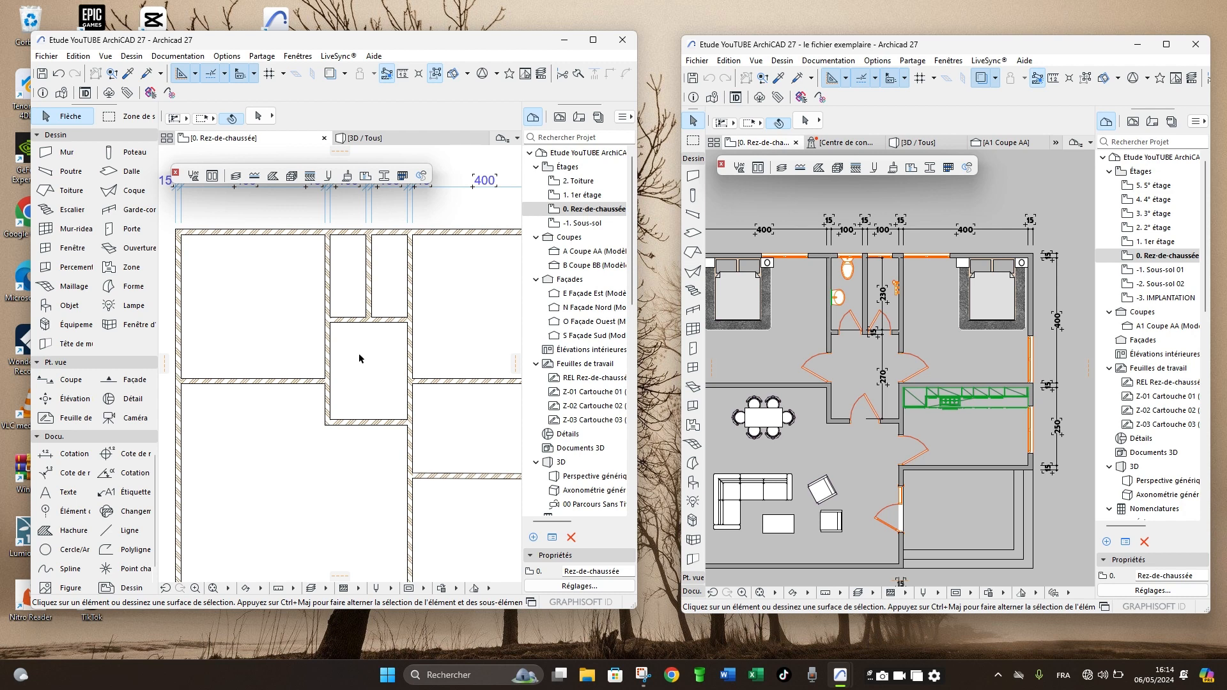
scroll(358, 350, down, 3)
scroll(358, 350, up, 2)
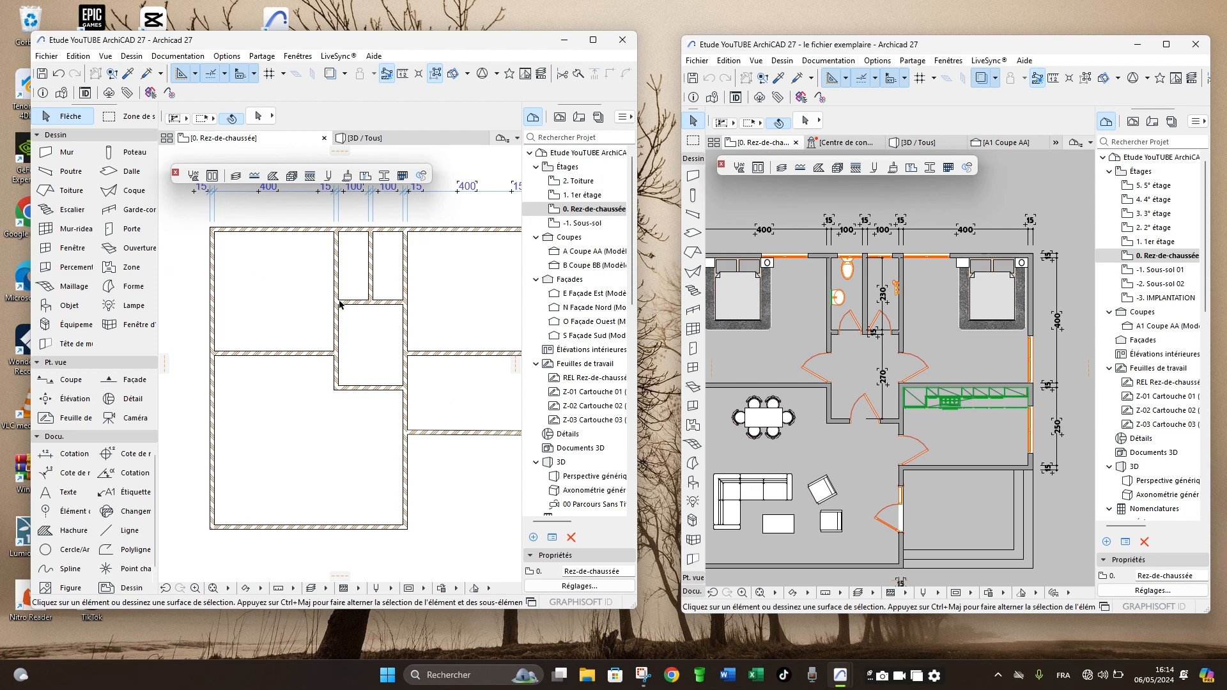
click(366, 137)
shift+middle_drag(331, 388, 398, 407)
scroll(416, 324, up, 6)
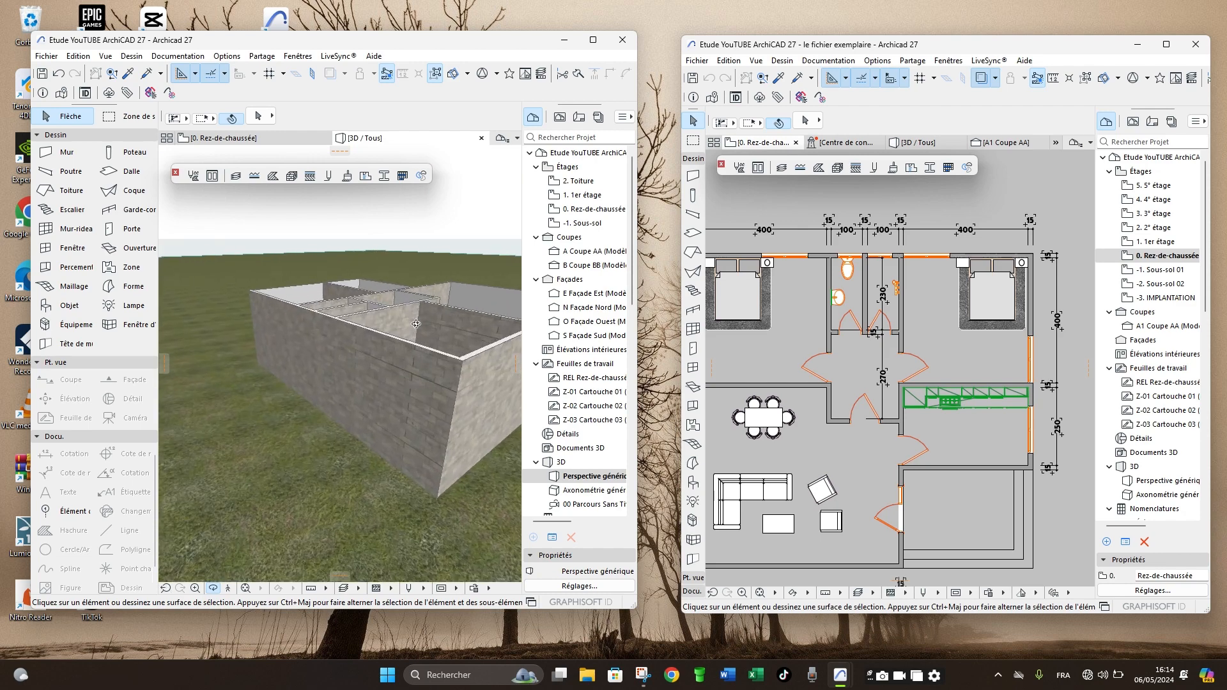
shift+middle_drag(416, 324, 310, 434)
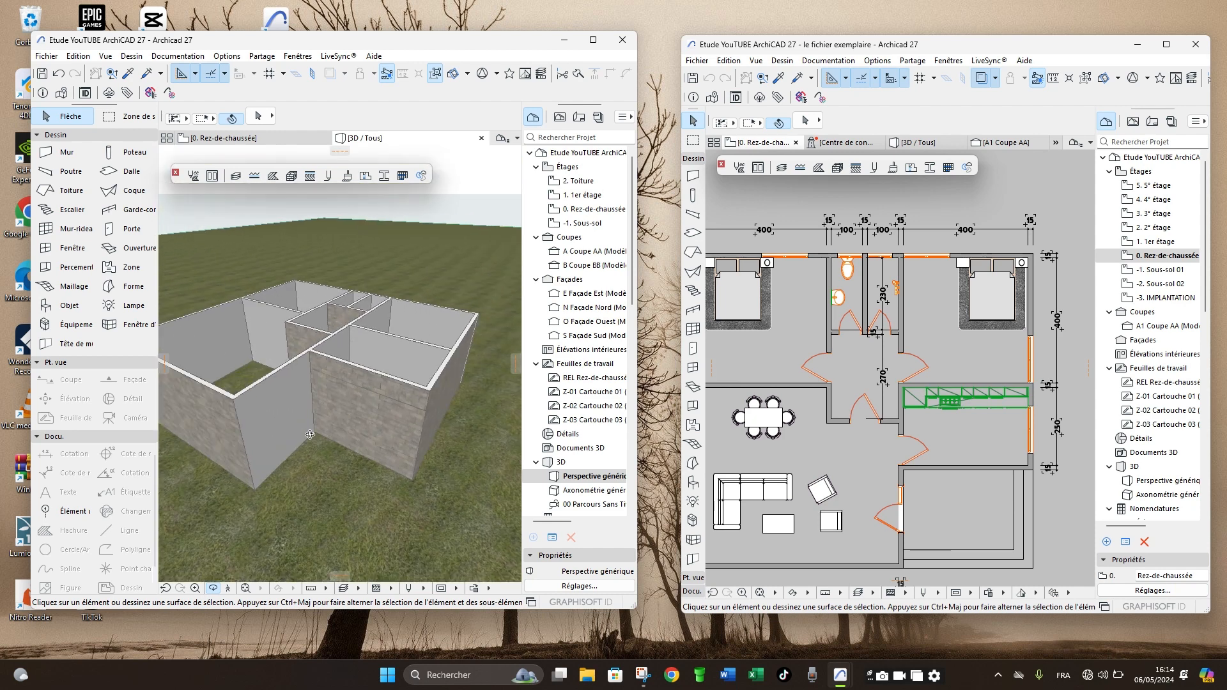
scroll(310, 434, up, 4)
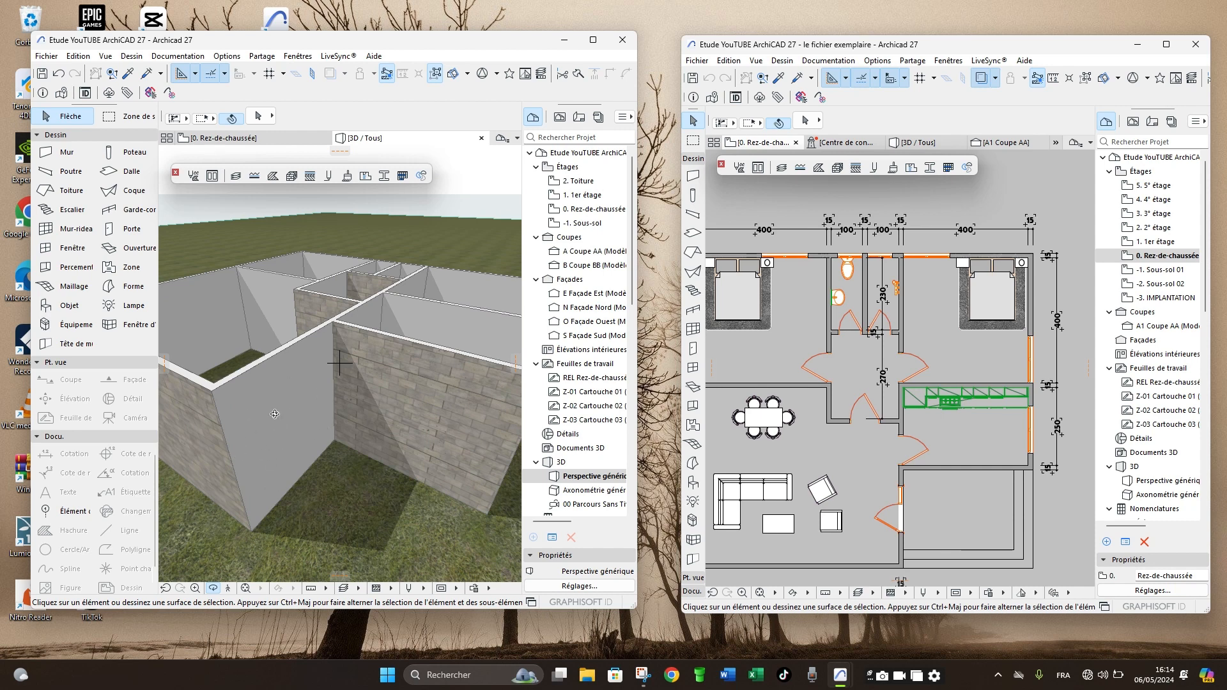
mouse_move(269, 427)
shift+middle_down()
mouse_move(266, 412)
mouse_move(468, 424)
mouse_move(426, 450)
mouse_move(258, 440)
shift+middle_up()
- Return to the ground-floor plan and review the complete wall layout with its dimension line
key(F2)
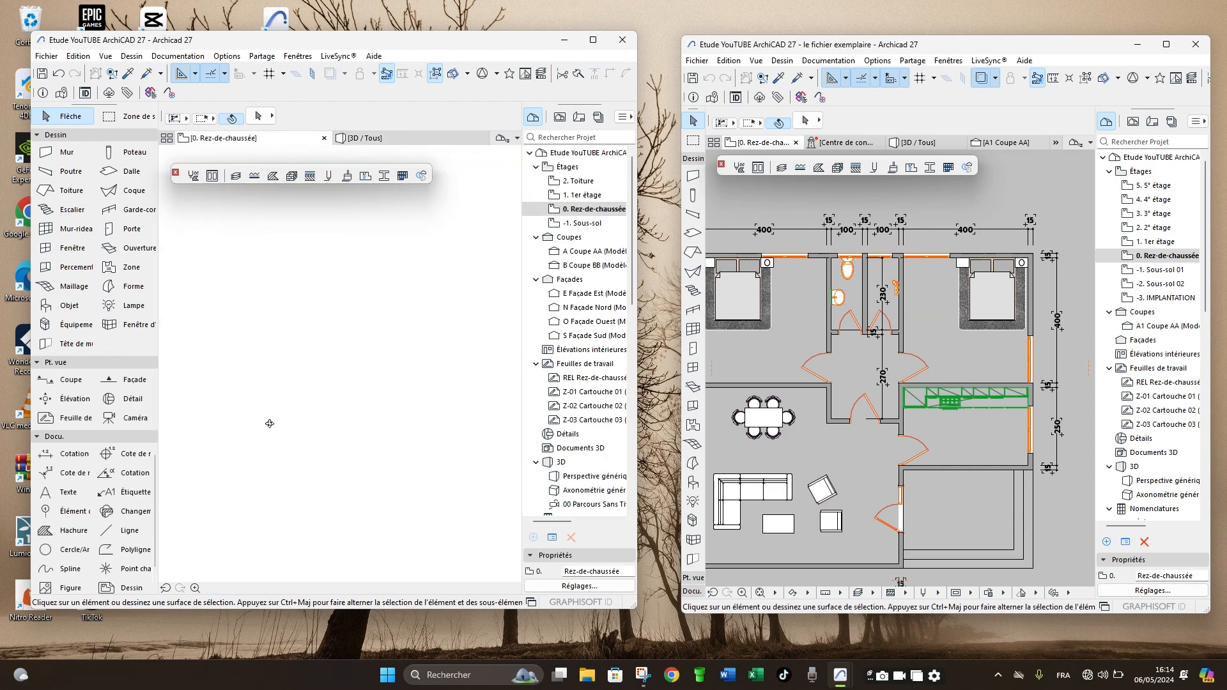
scroll(403, 454, down, 3)
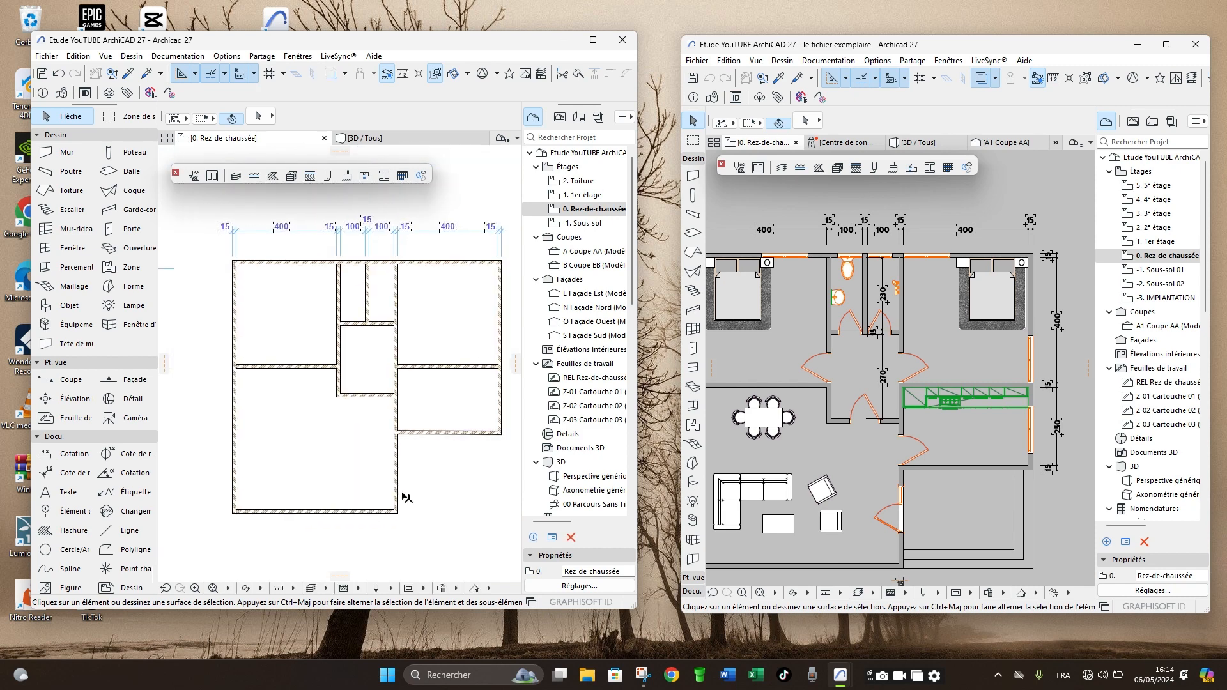
scroll(399, 483, up, 2)
scroll(398, 489, down, 3)
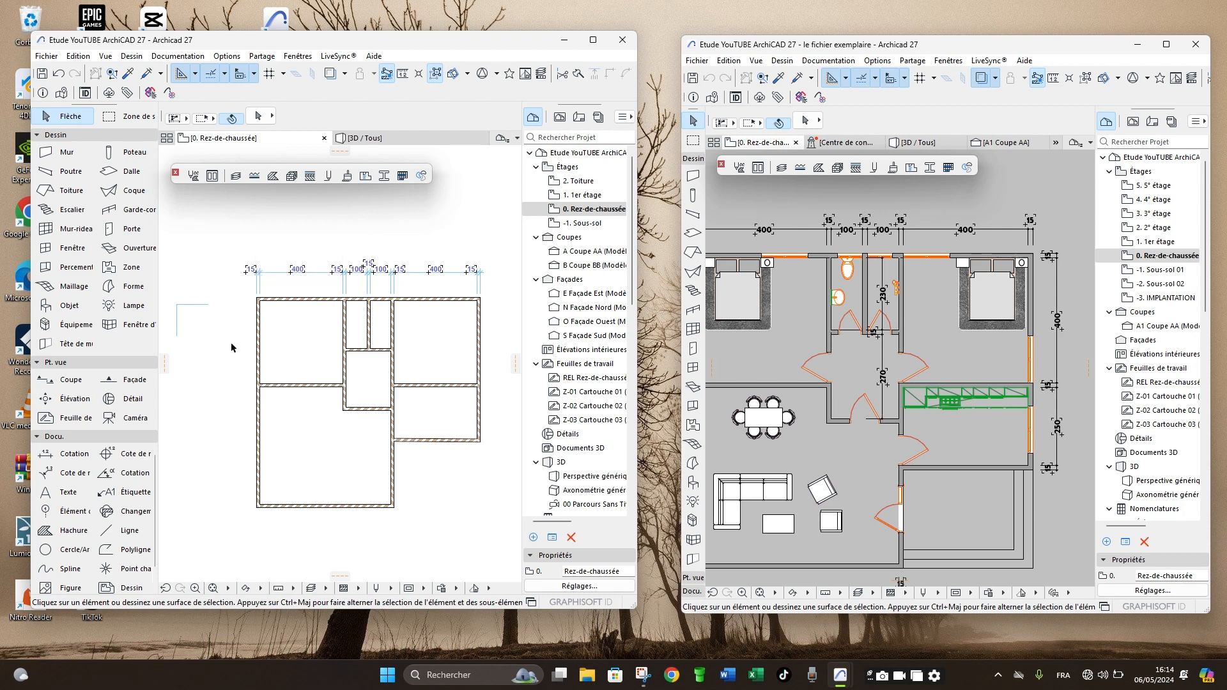
- Replace the exterior face surface of the six interior partition walls with Enduit - Plâtre
scroll(425, 372, up, 1)
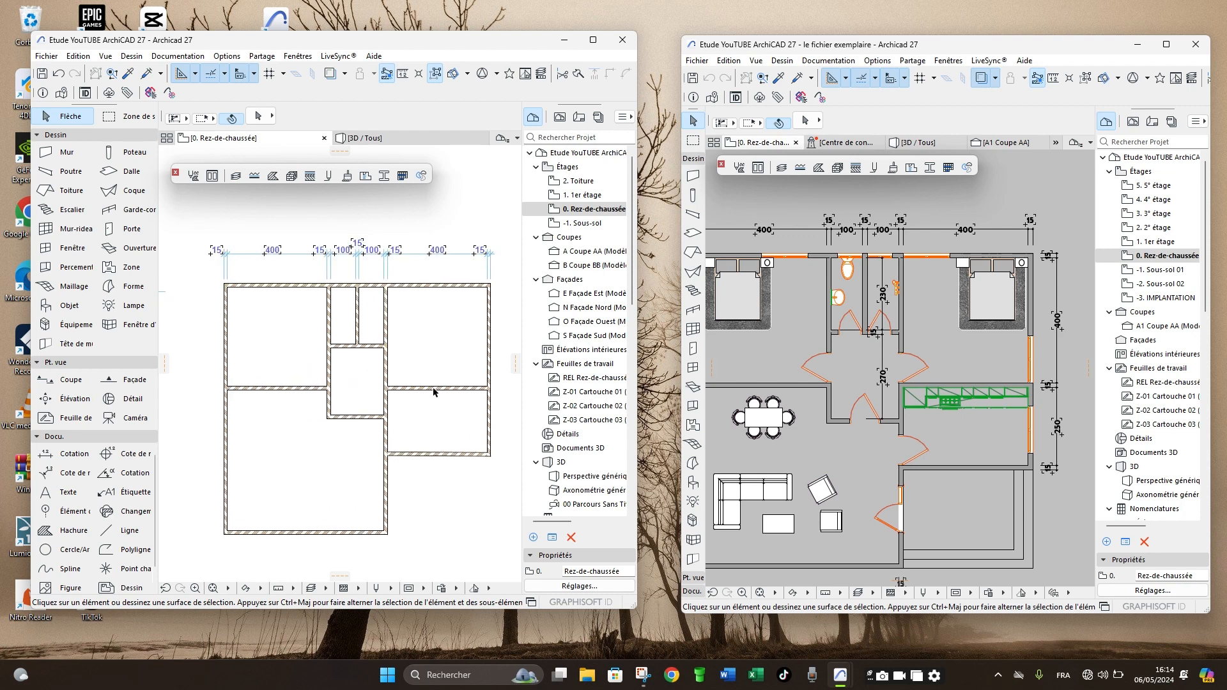
click(437, 395)
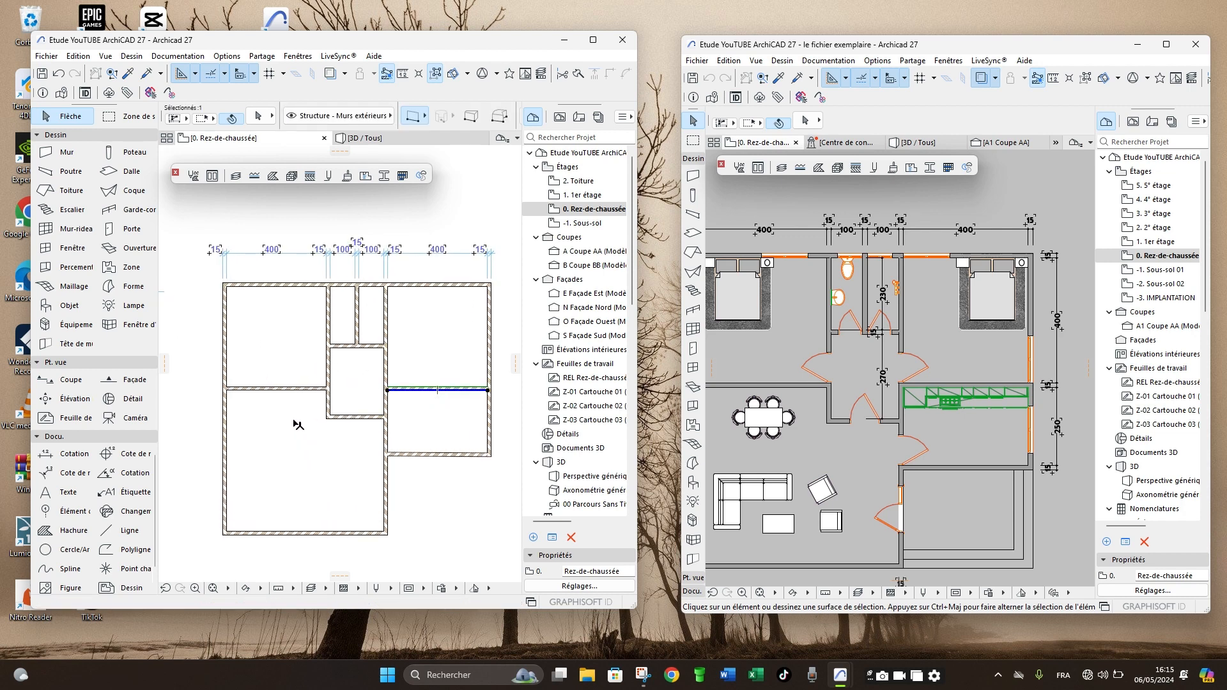
shift+click(278, 392)
shift+click(358, 416)
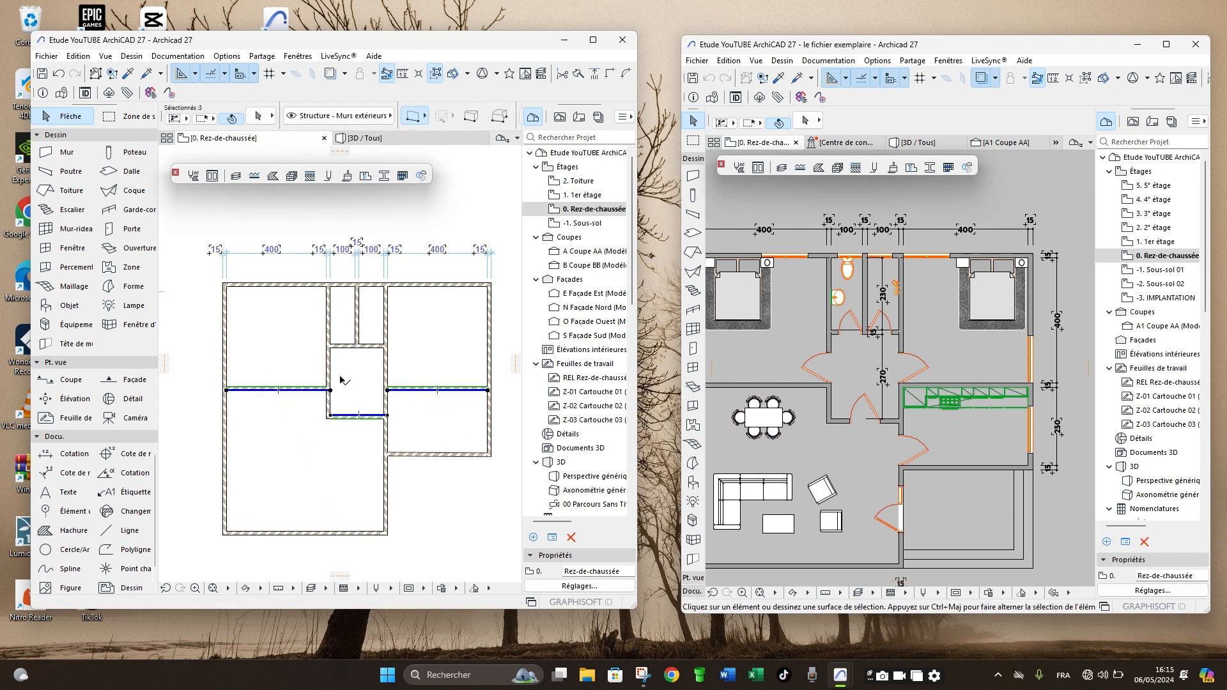
shift+click(328, 368)
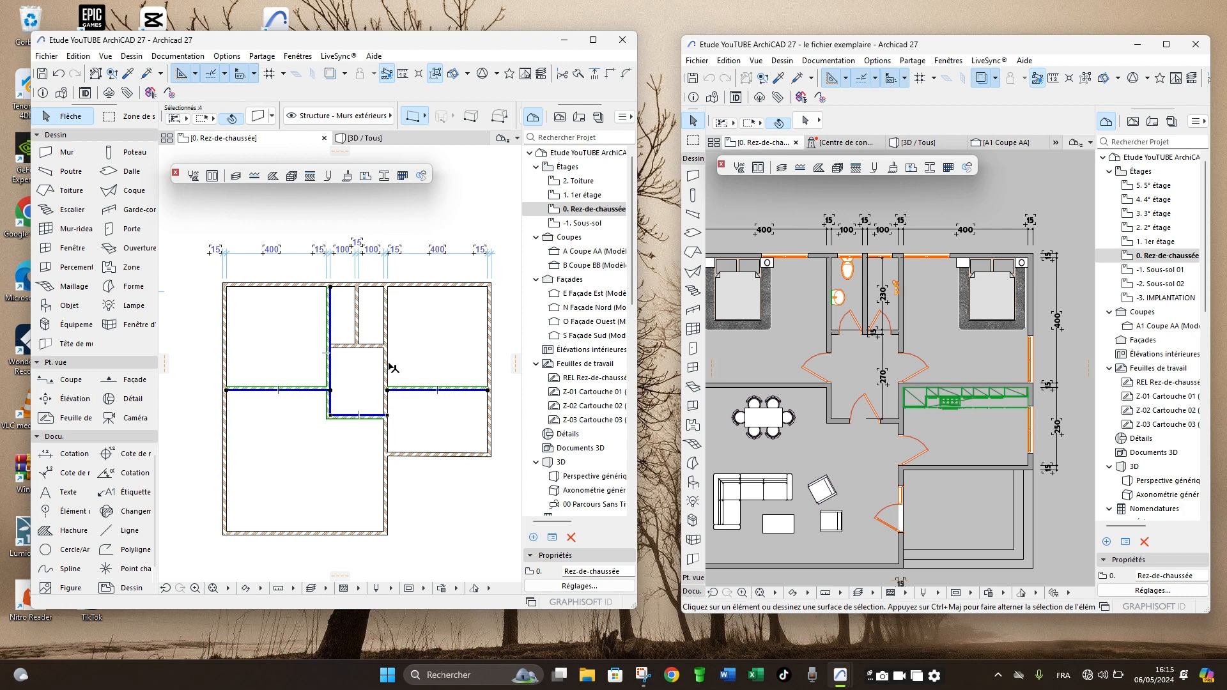
shift+click(358, 328)
shift+click(374, 345)
click(259, 115)
key(ctrl+t)
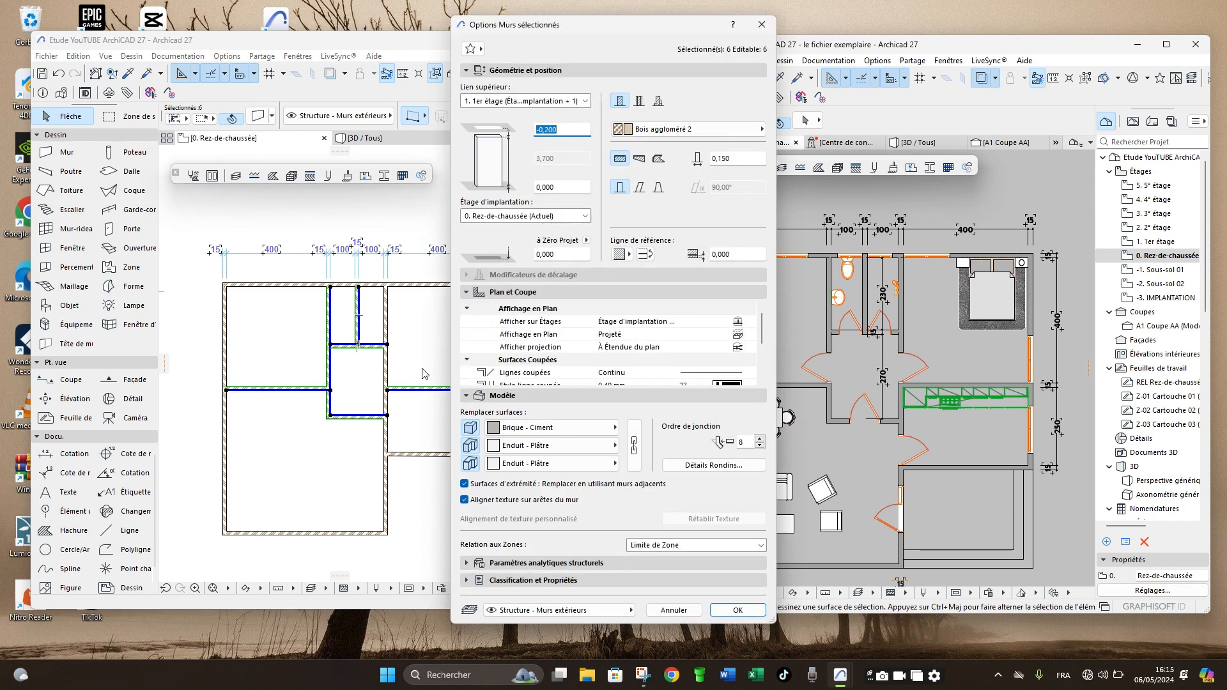
click(542, 428)
scroll(667, 401, down, 4)
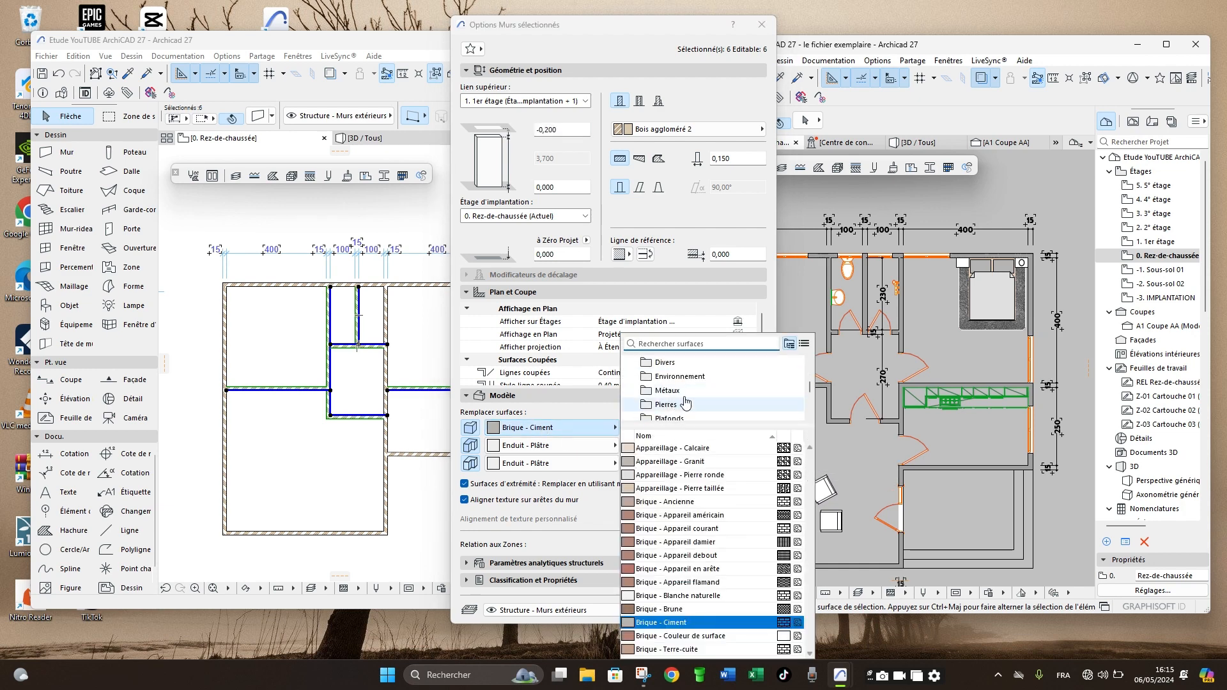
click(690, 409)
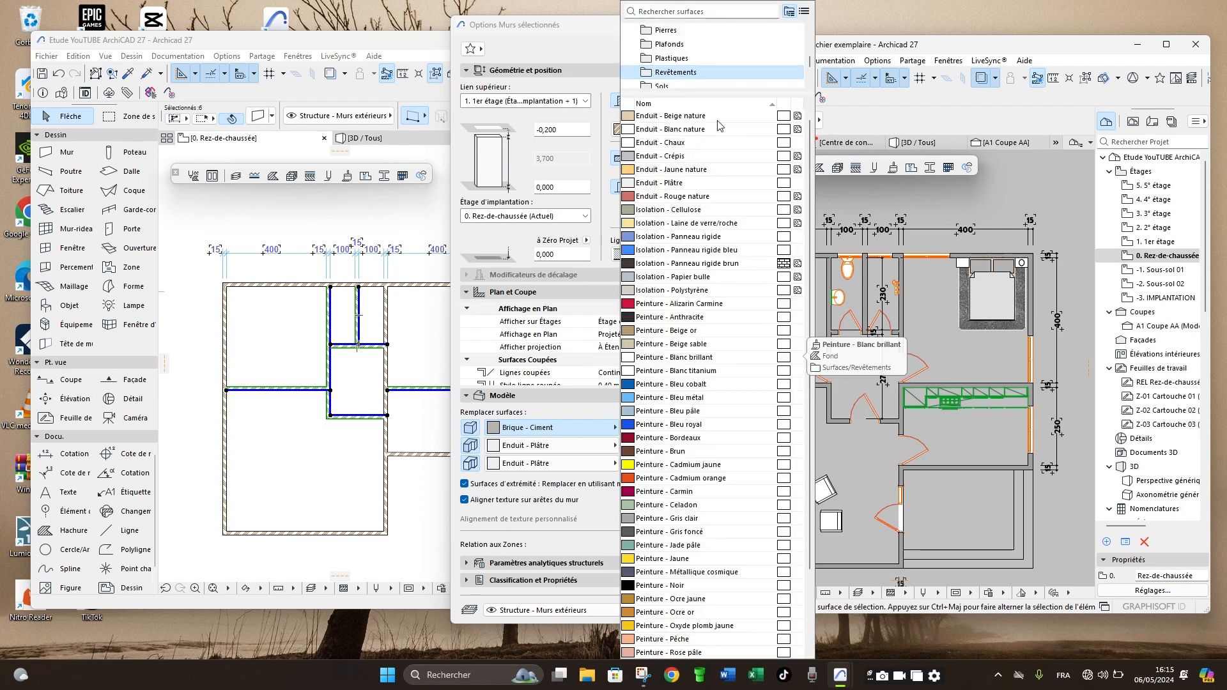
click(672, 184)
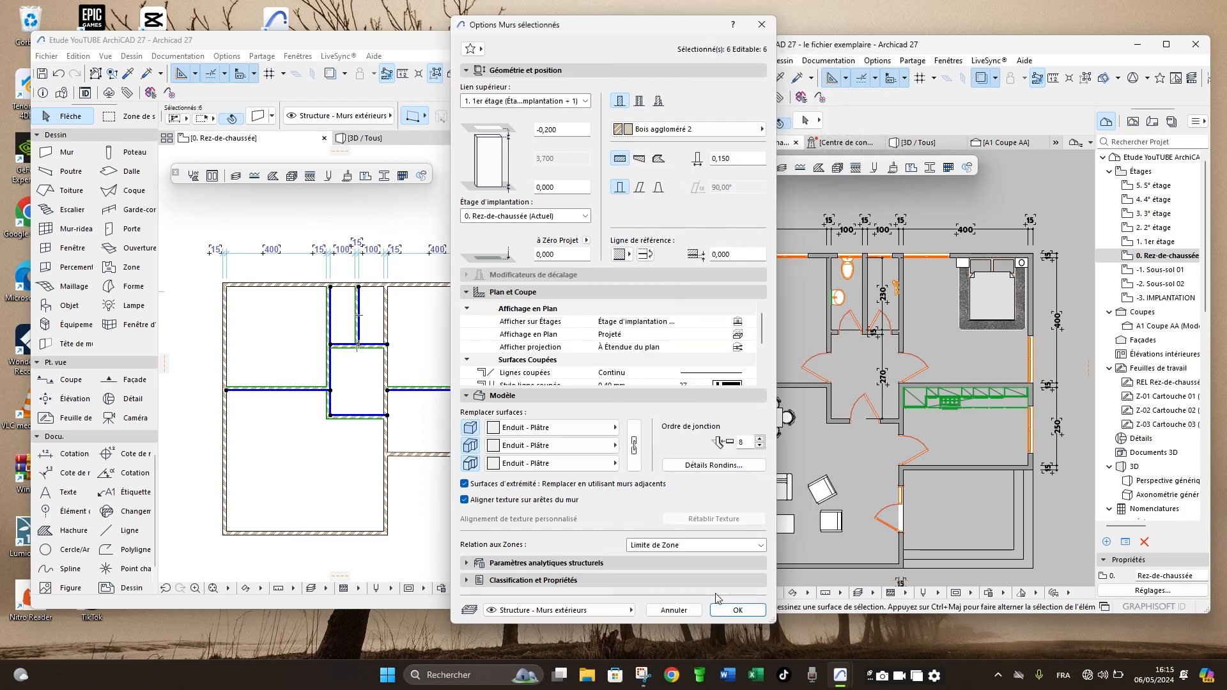
click(738, 609)
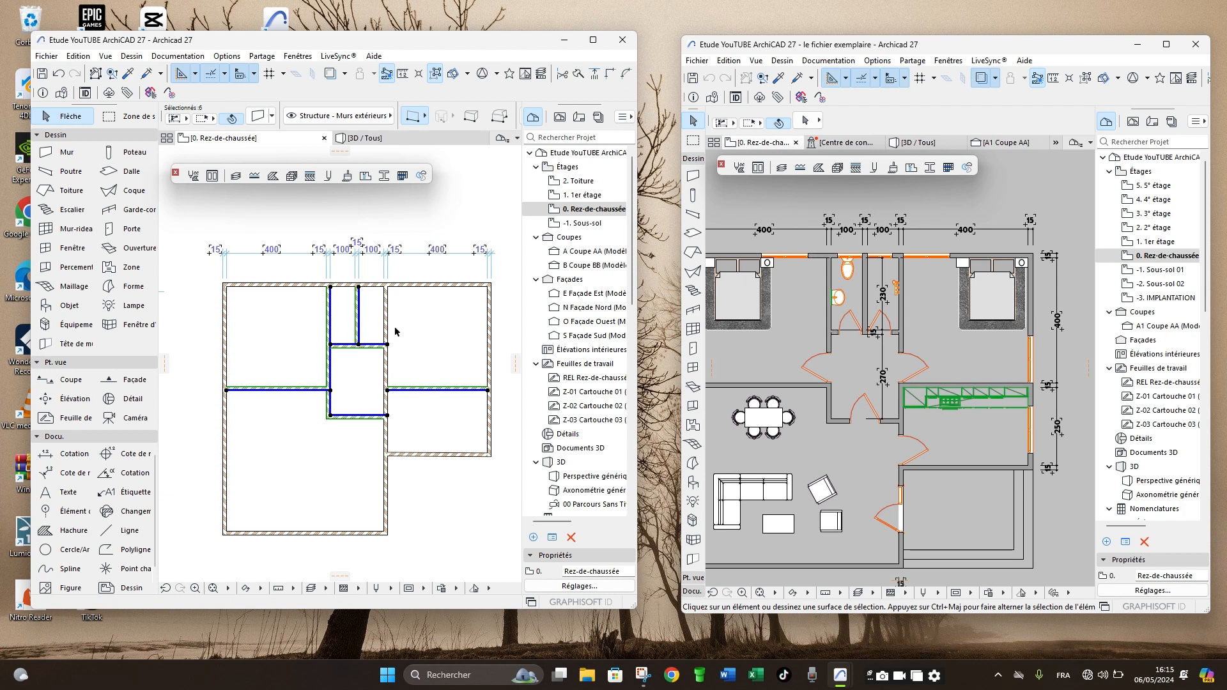
click(299, 214)
- Inspect the interior wall finishes around the rooms and hallway in the 3D perspective from several angles
click(372, 139)
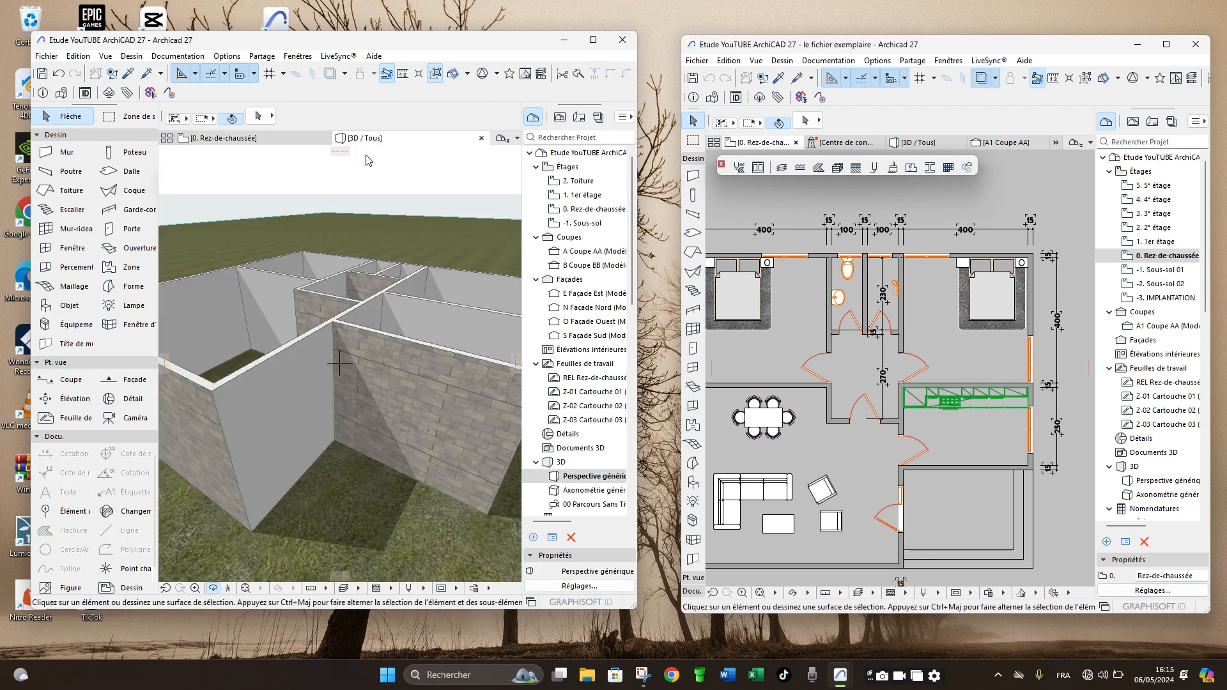
shift+middle_drag(347, 286, 285, 415)
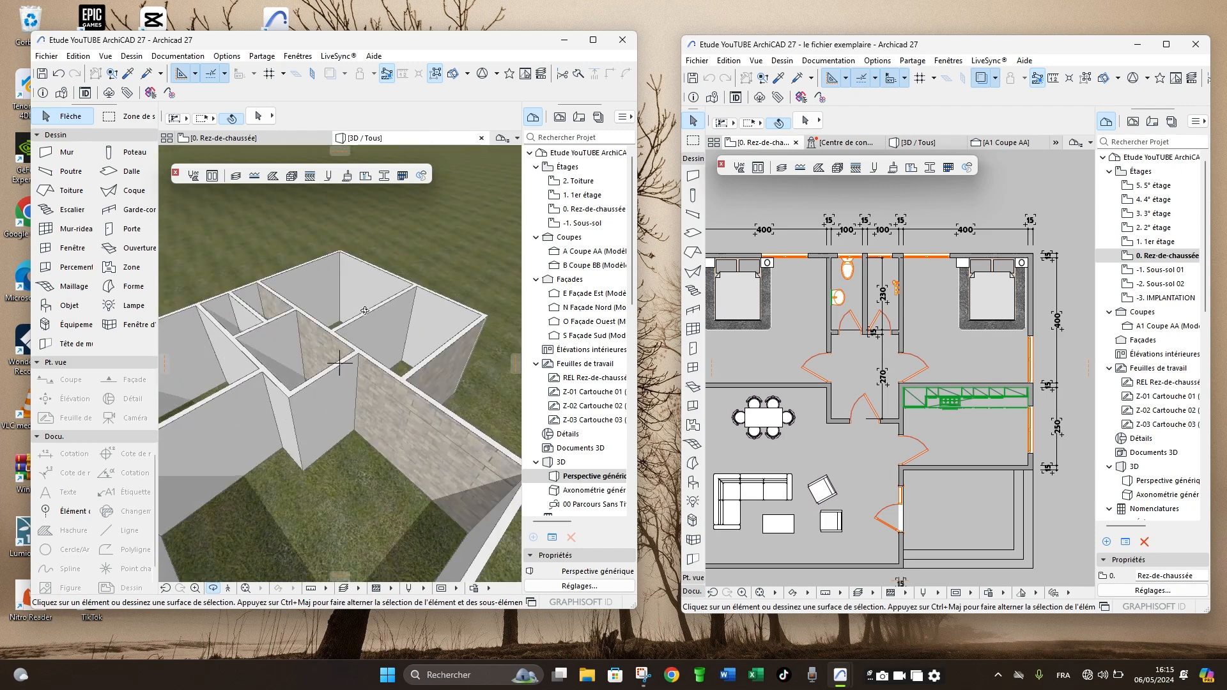
scroll(320, 399, up, 5)
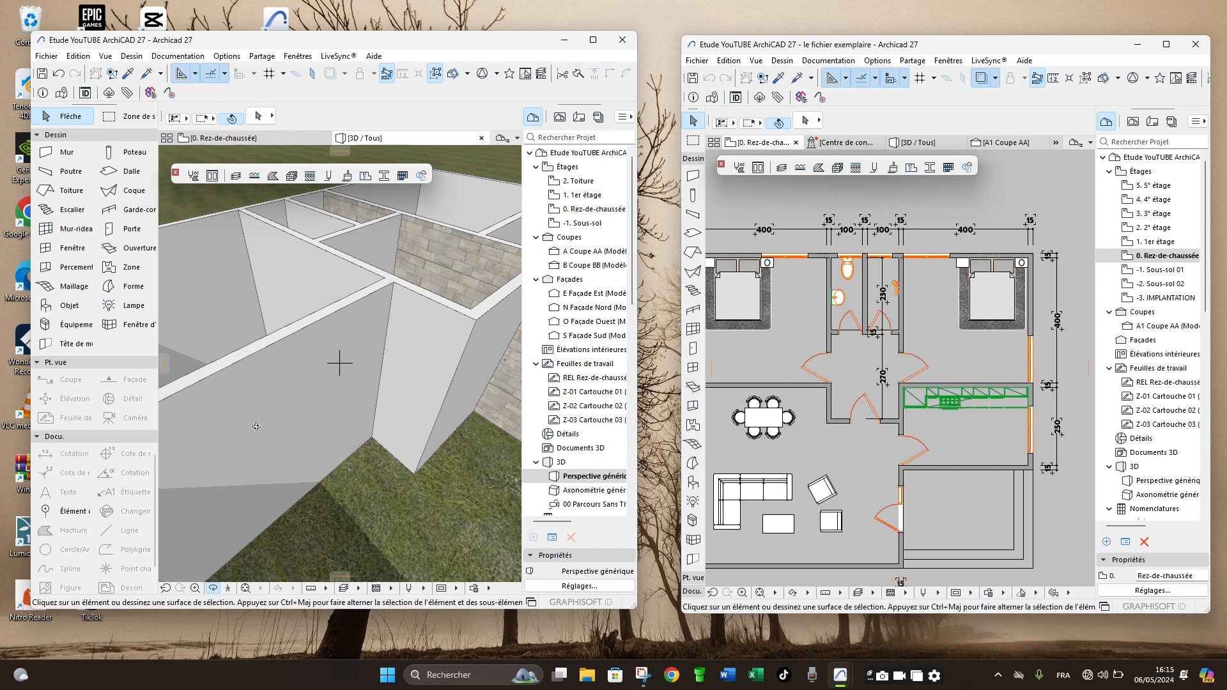
shift+middle_drag(321, 407, 423, 411)
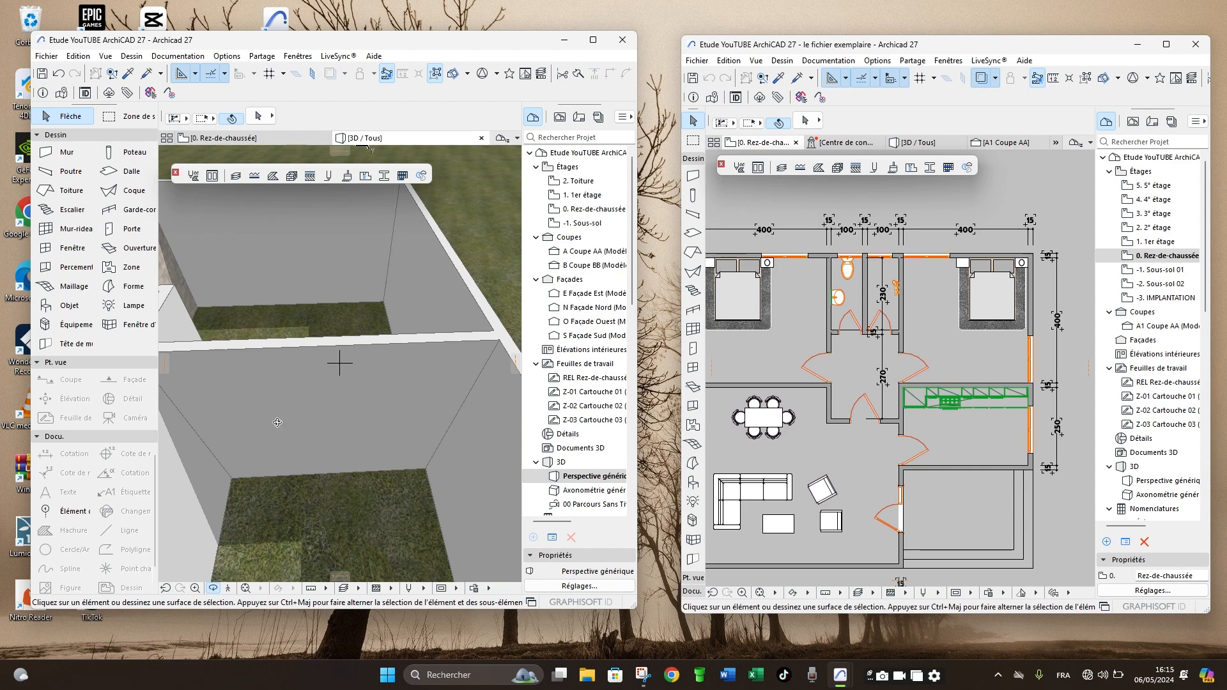
scroll(361, 401, down, 5)
drag(399, 414, 277, 355)
scroll(318, 268, up, 5)
scroll(321, 270, up, 1)
mouse_move(343, 329)
mouse_down()
mouse_move(290, 343)
mouse_move(333, 351)
mouse_up()
scroll(290, 343, down, 5)
scroll(334, 351, up, 5)
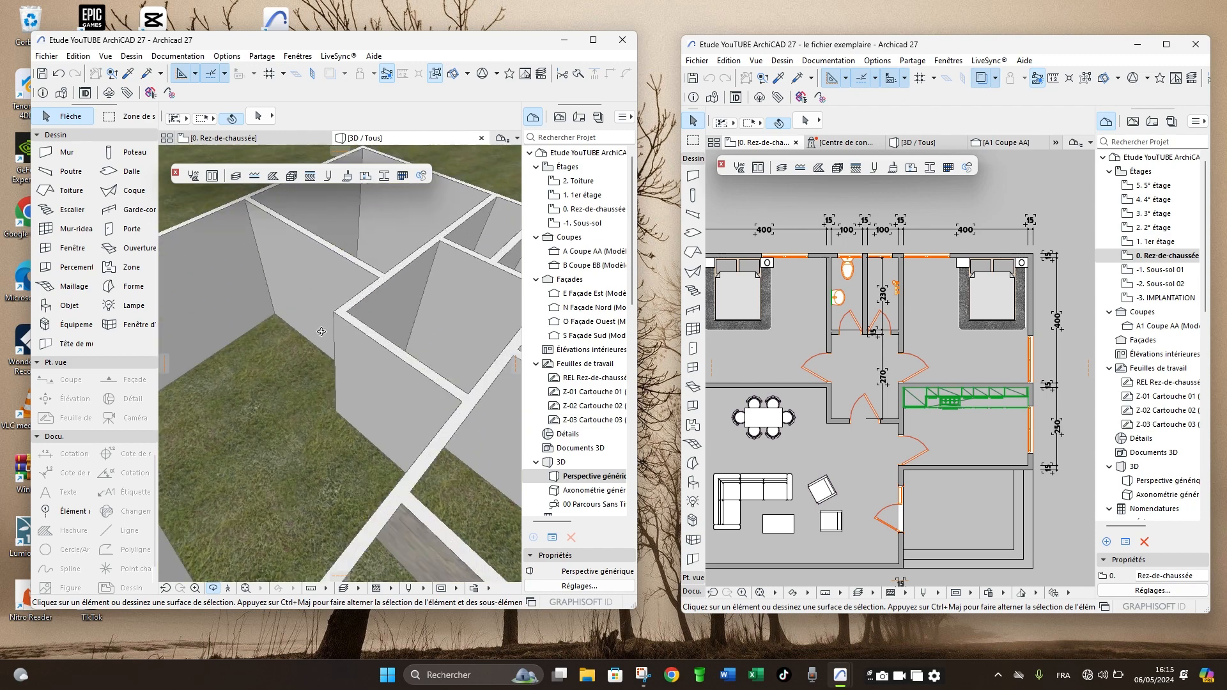
scroll(352, 343, down, 5)
scroll(370, 327, up, 2)
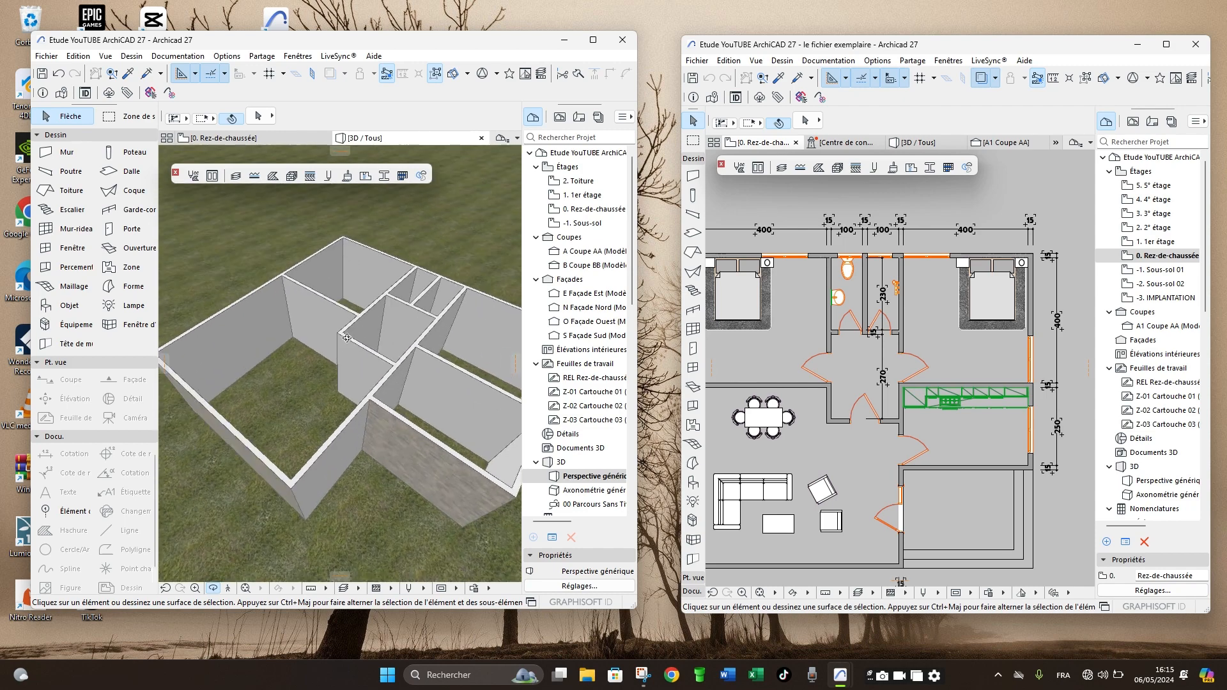
scroll(357, 350, up, 2)
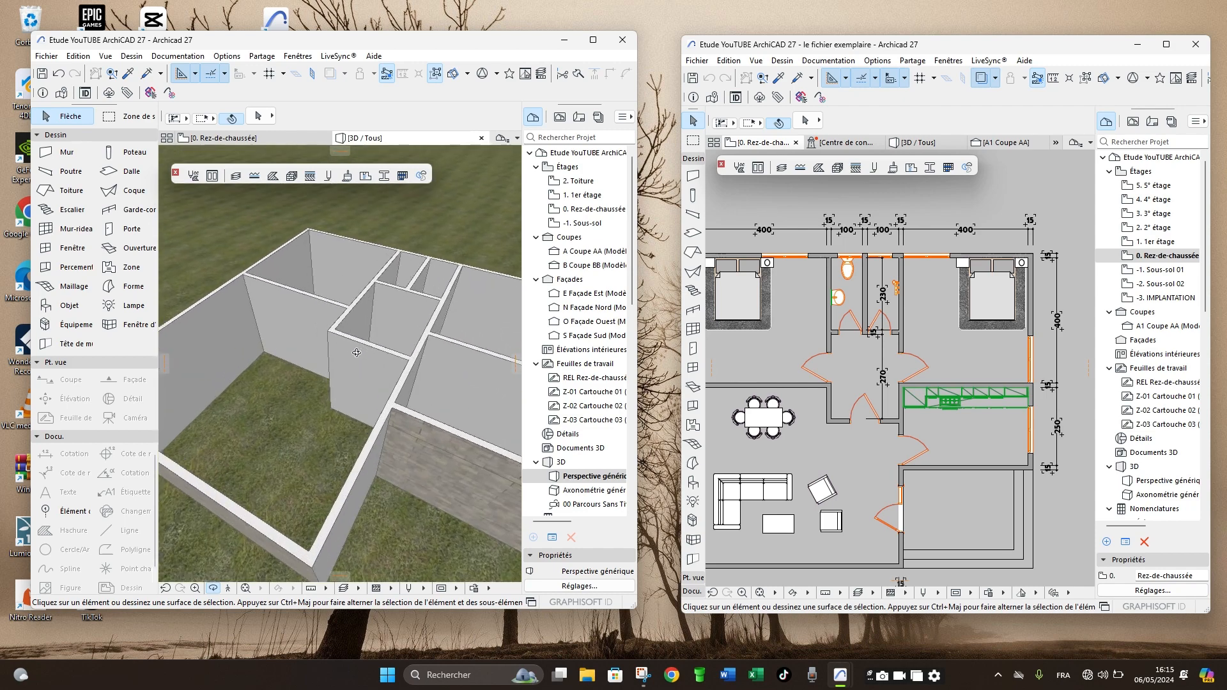
- Return to the ground-floor plan and examine the long vertical wall right of the hallway, along its full length and junctions
key(F2)
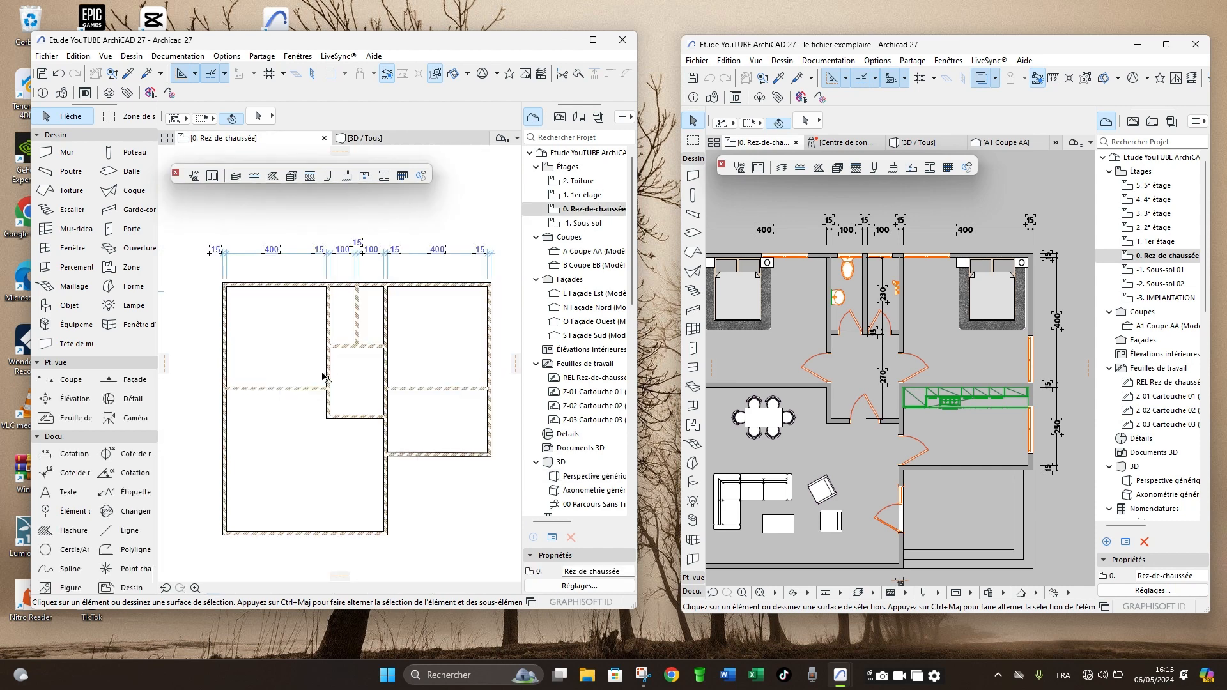
scroll(390, 503, up, 1)
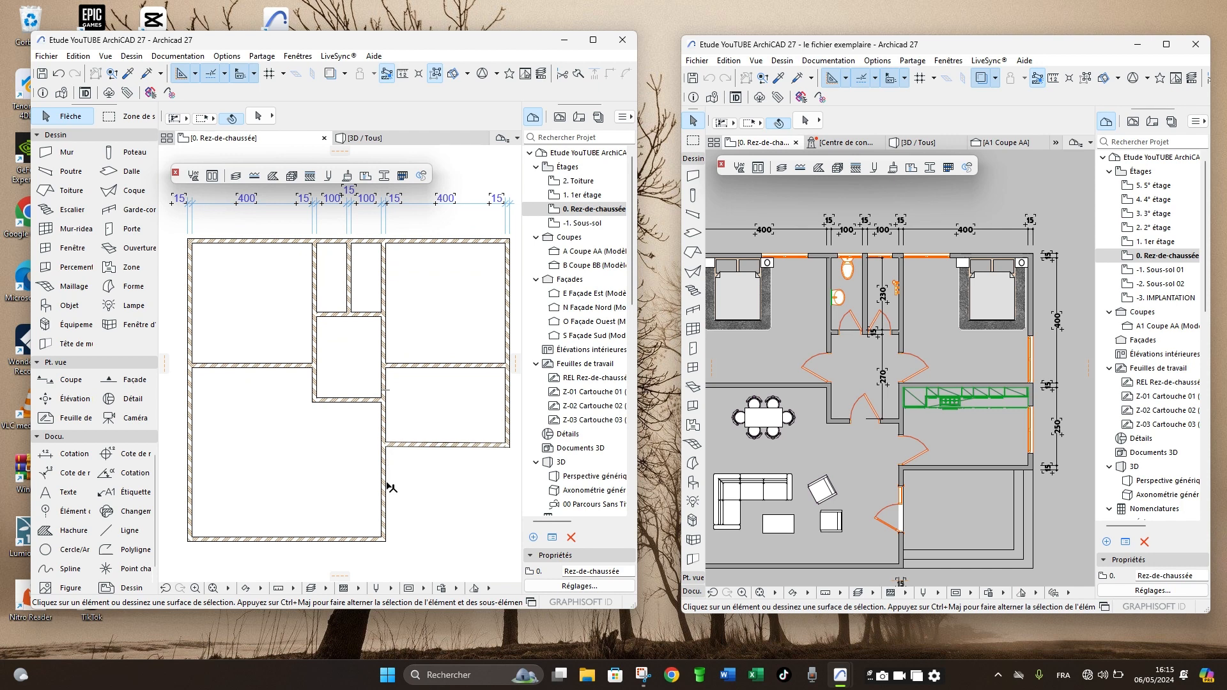
click(392, 431)
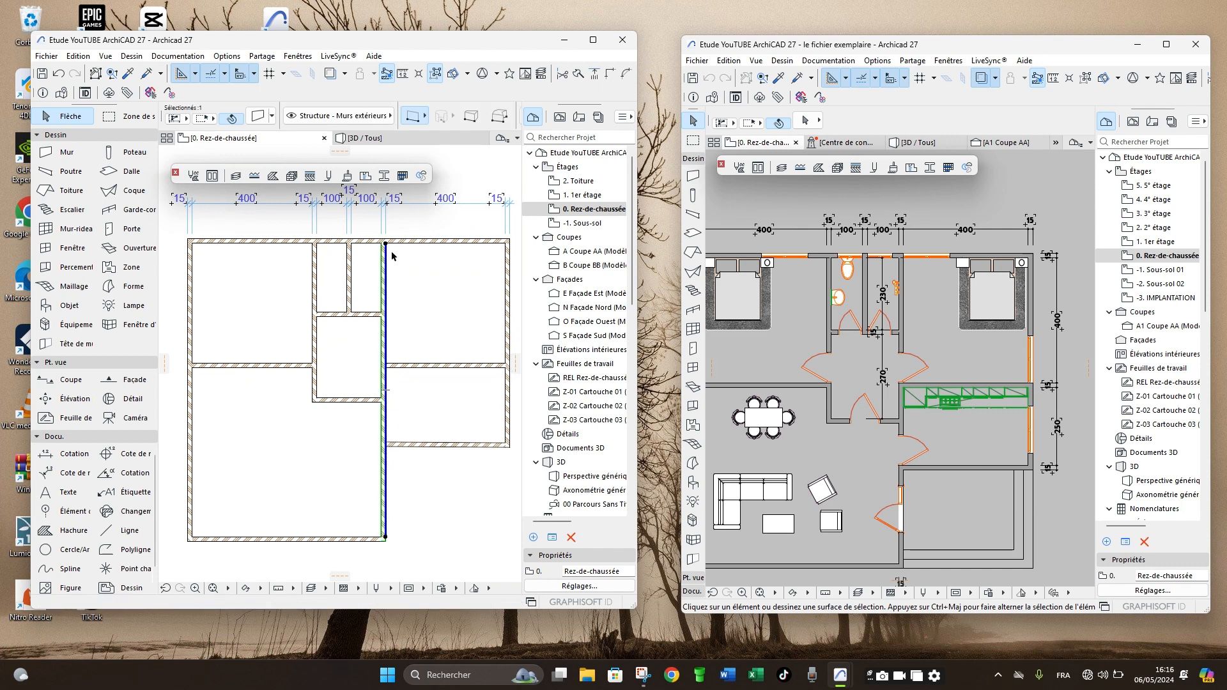
scroll(396, 249, down, 2)
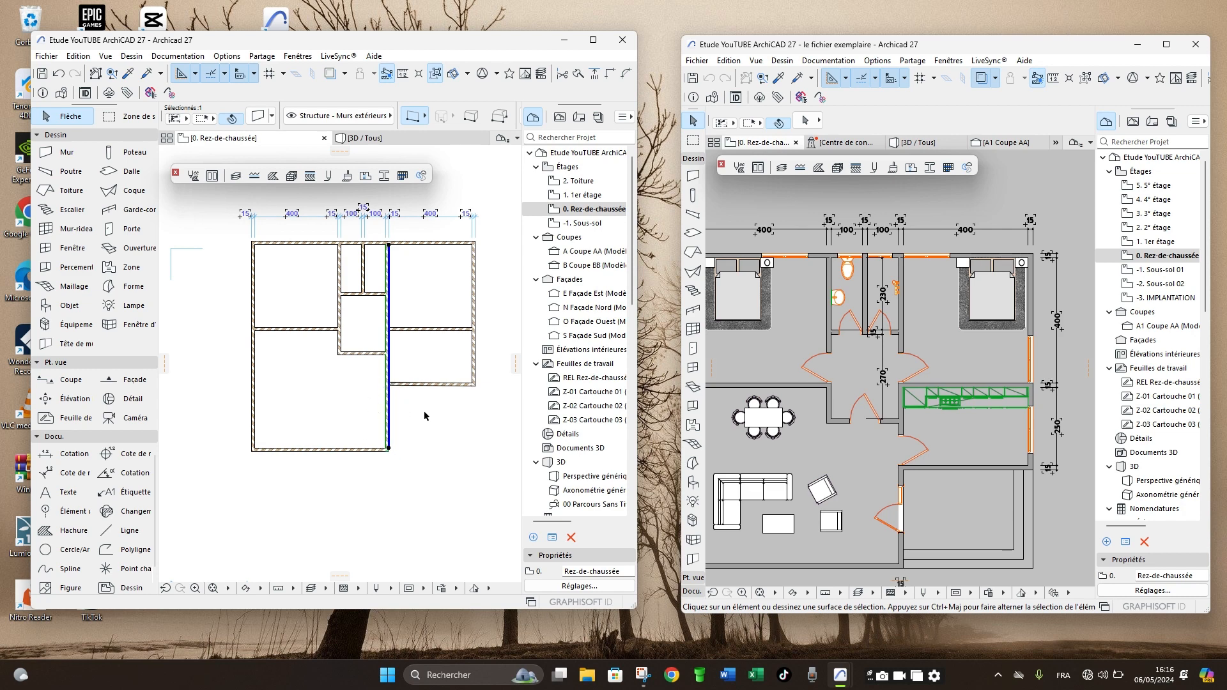
scroll(408, 417, up, 4)
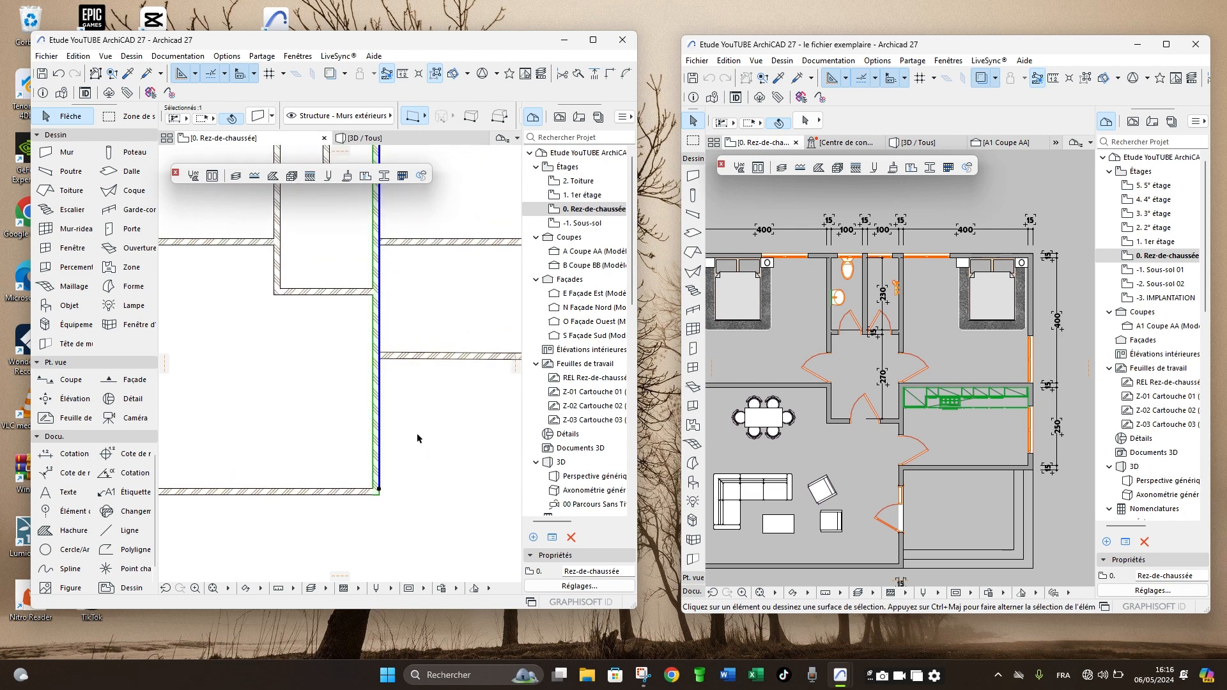
scroll(312, 453, down, 4)
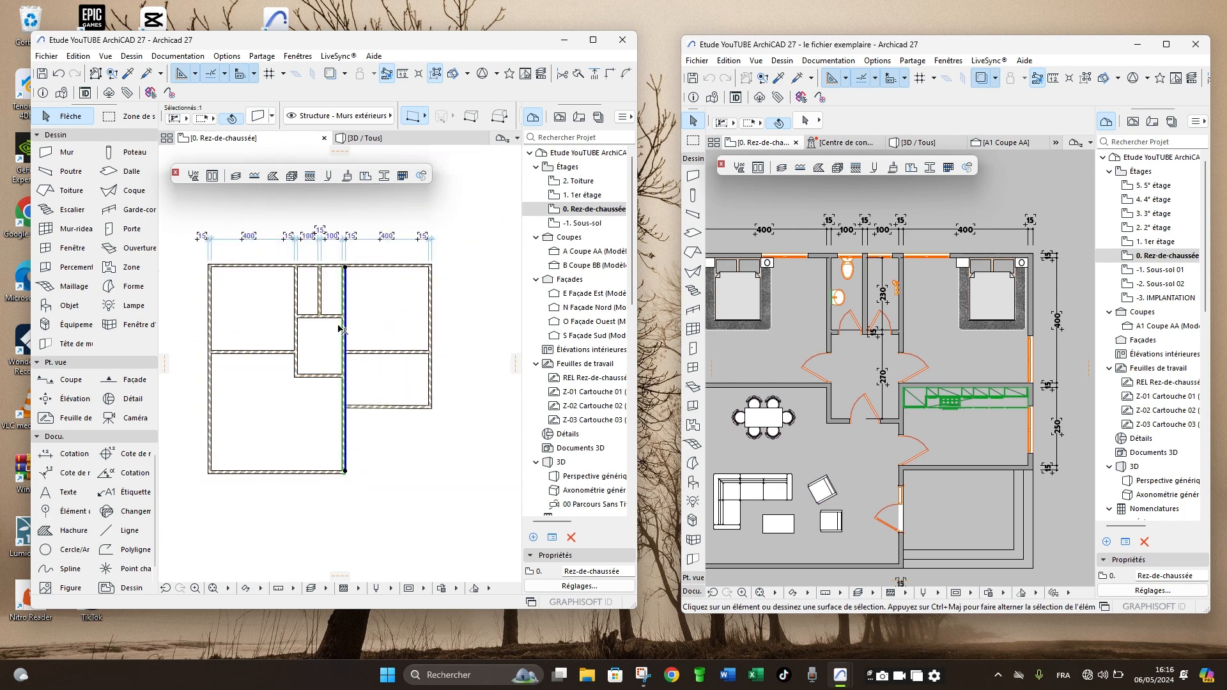
scroll(343, 329, up, 4)
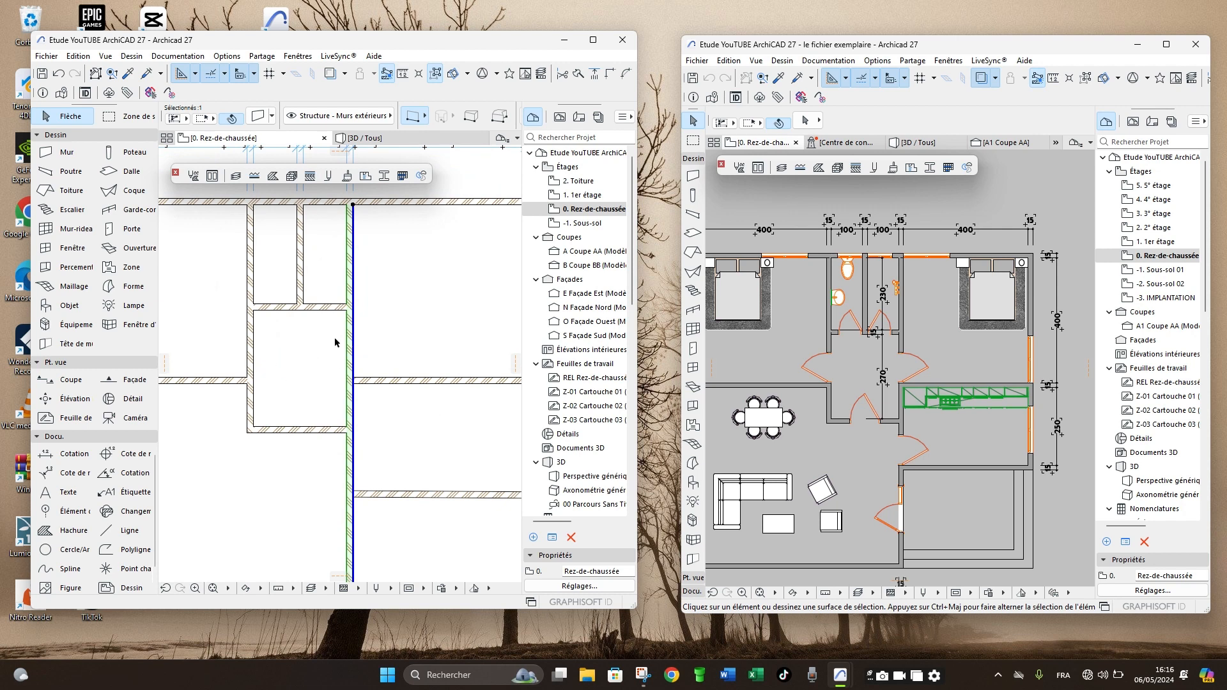
scroll(376, 340, down, 4)
scroll(356, 414, up, 4)
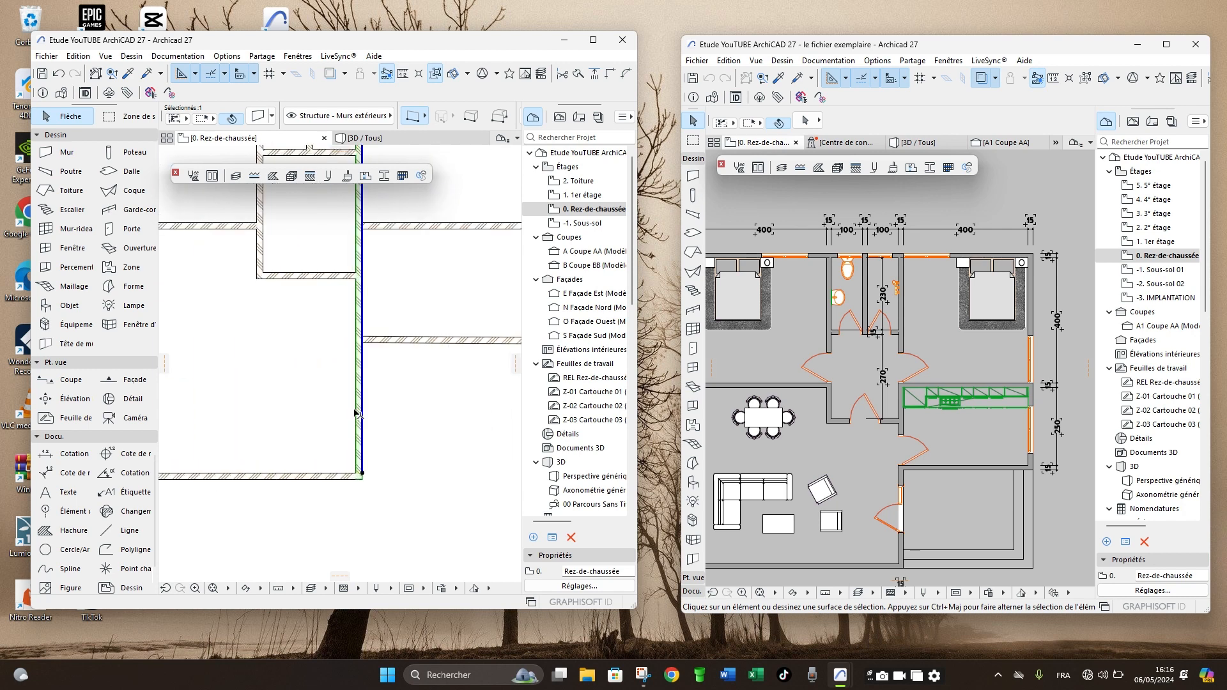
scroll(356, 414, down, 2)
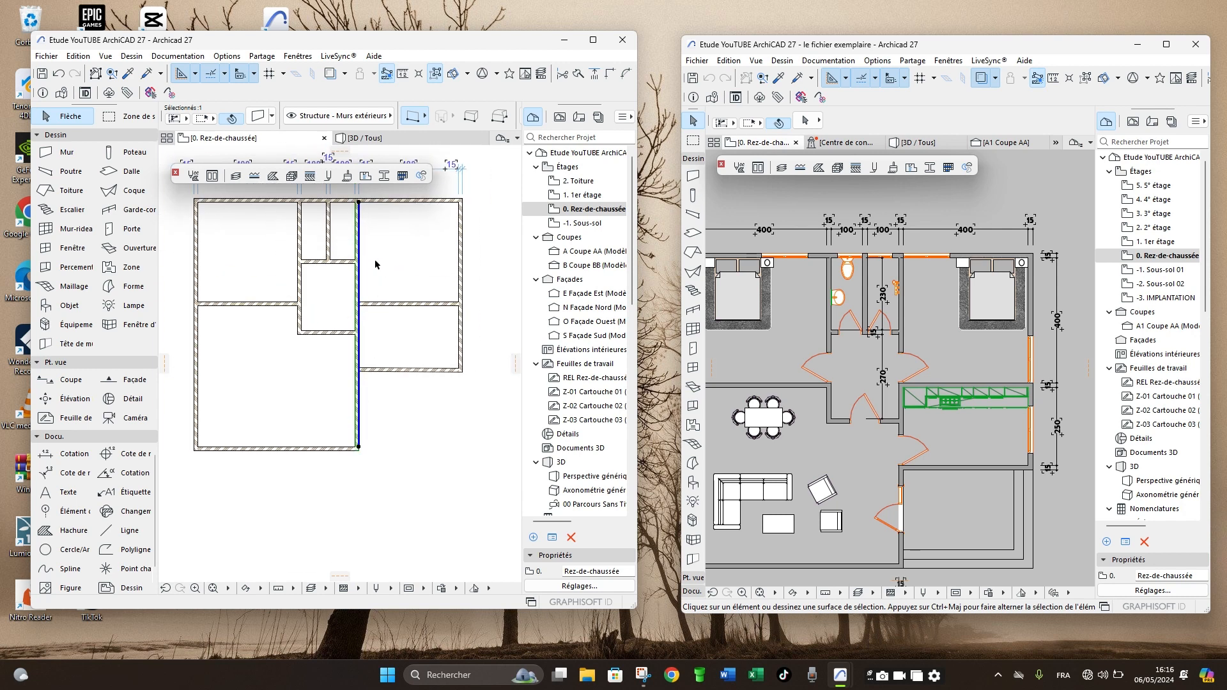
scroll(376, 264, up, 3)
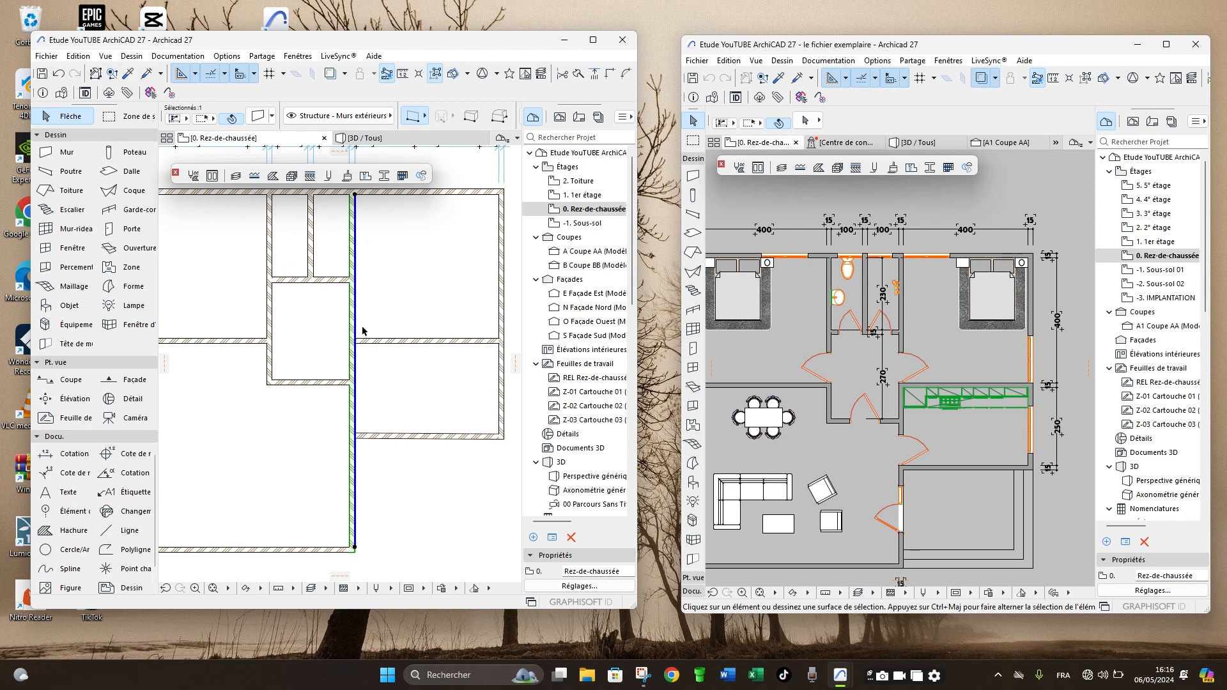
scroll(358, 329, down, 1)
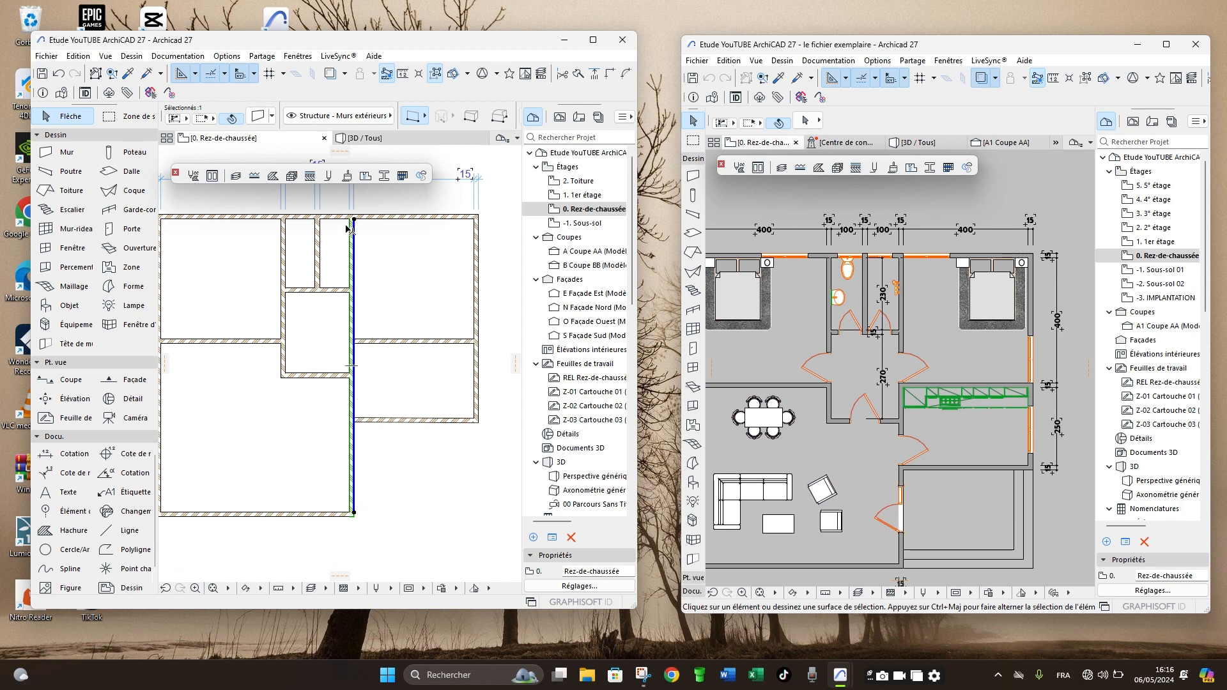
scroll(355, 243, up, 3)
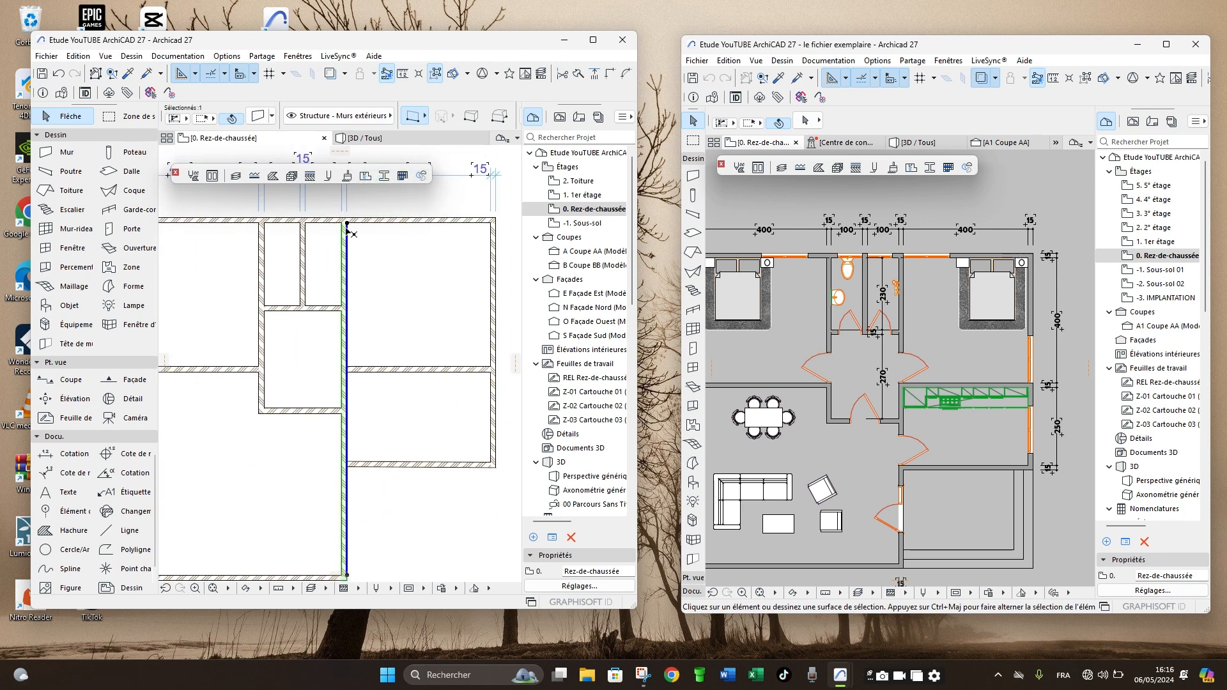
scroll(350, 234, up, 3)
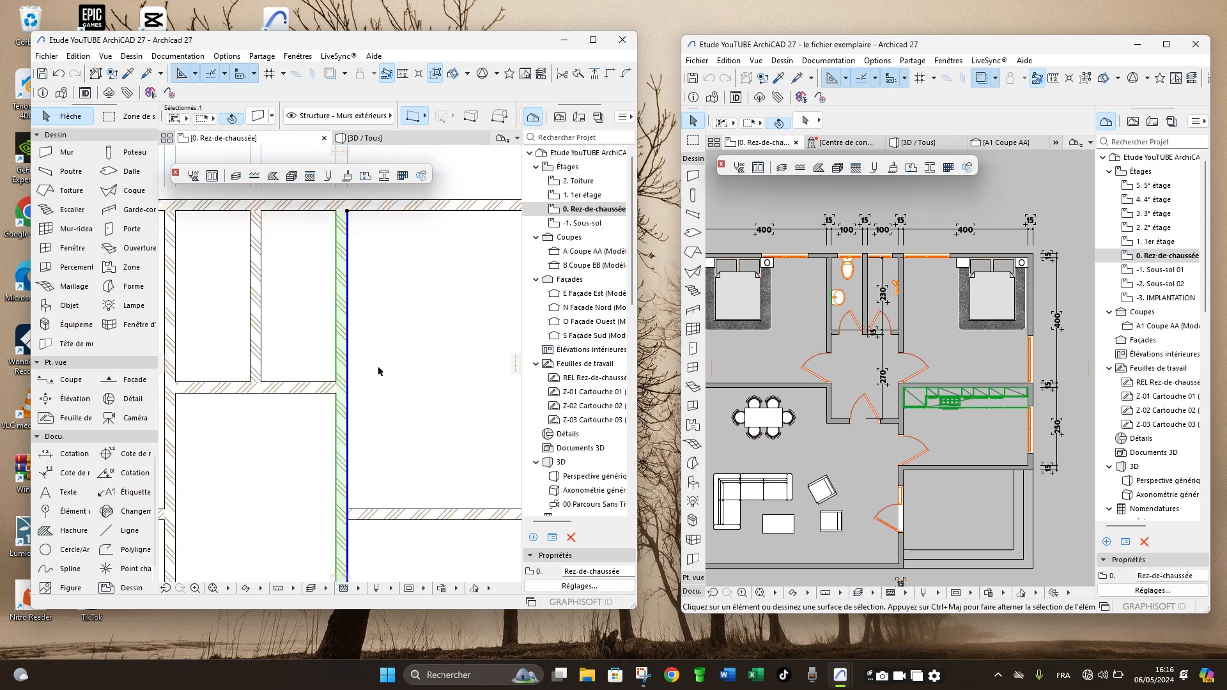
scroll(376, 366, down, 5)
scroll(383, 508, up, 5)
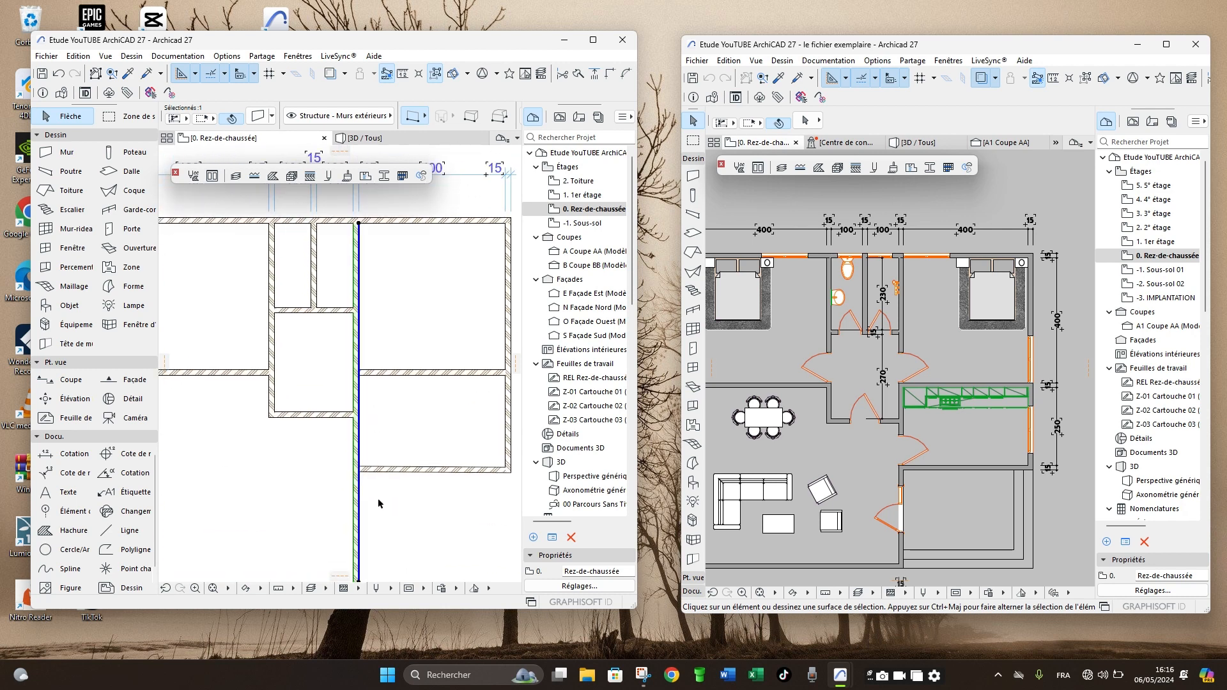
scroll(353, 433, up, 3)
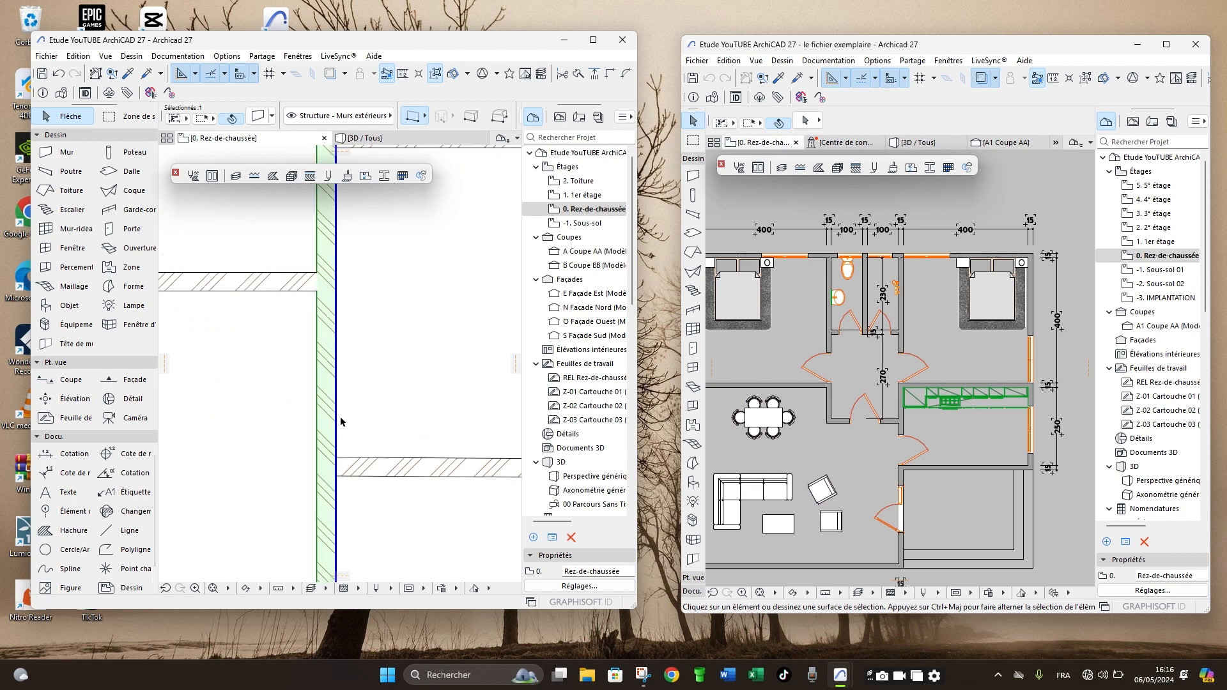
scroll(330, 451, down, 7)
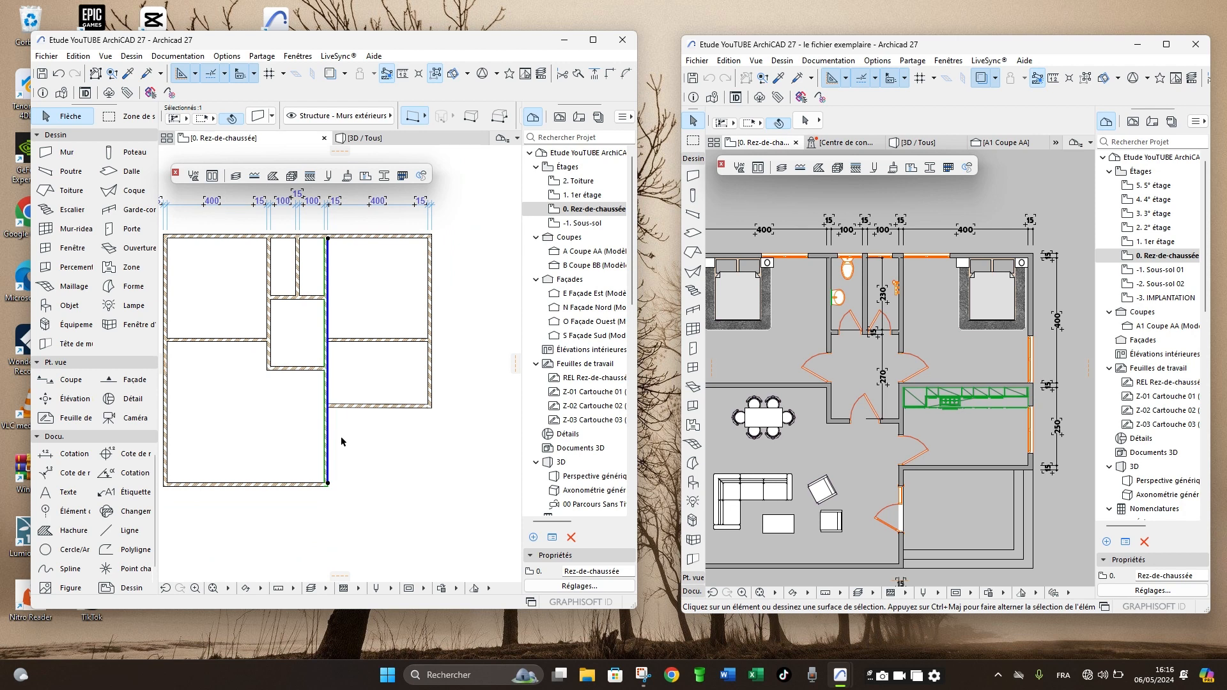
scroll(306, 373, down, 3)
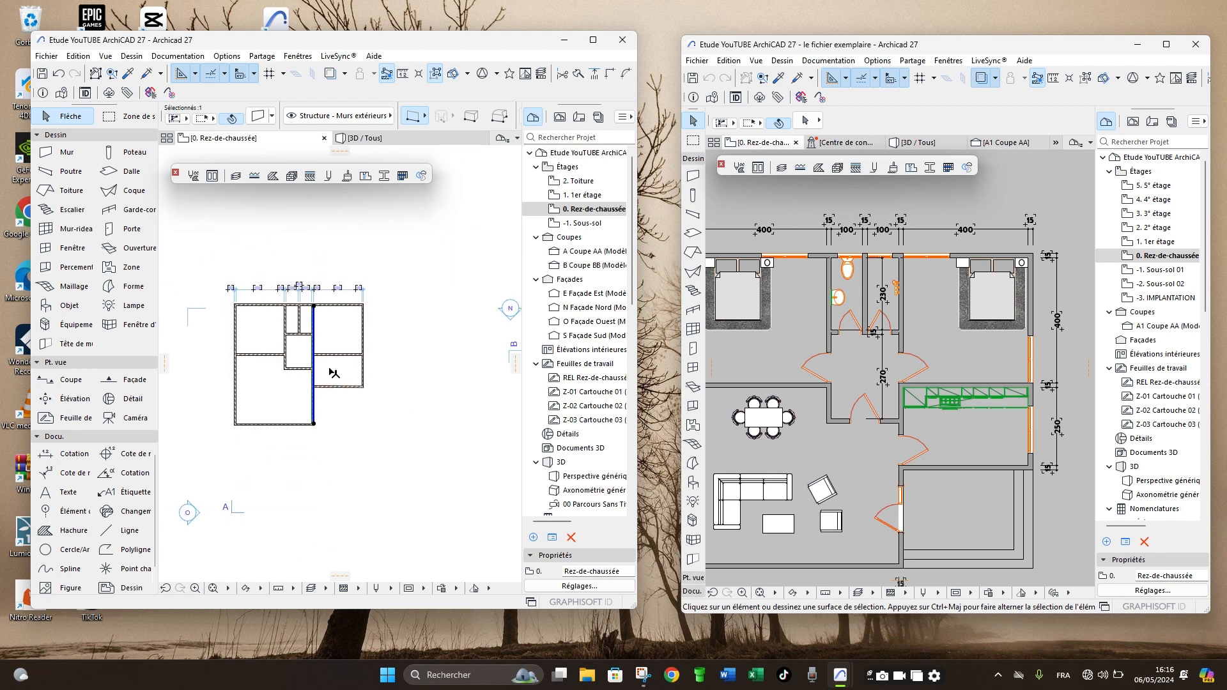
click(422, 316)
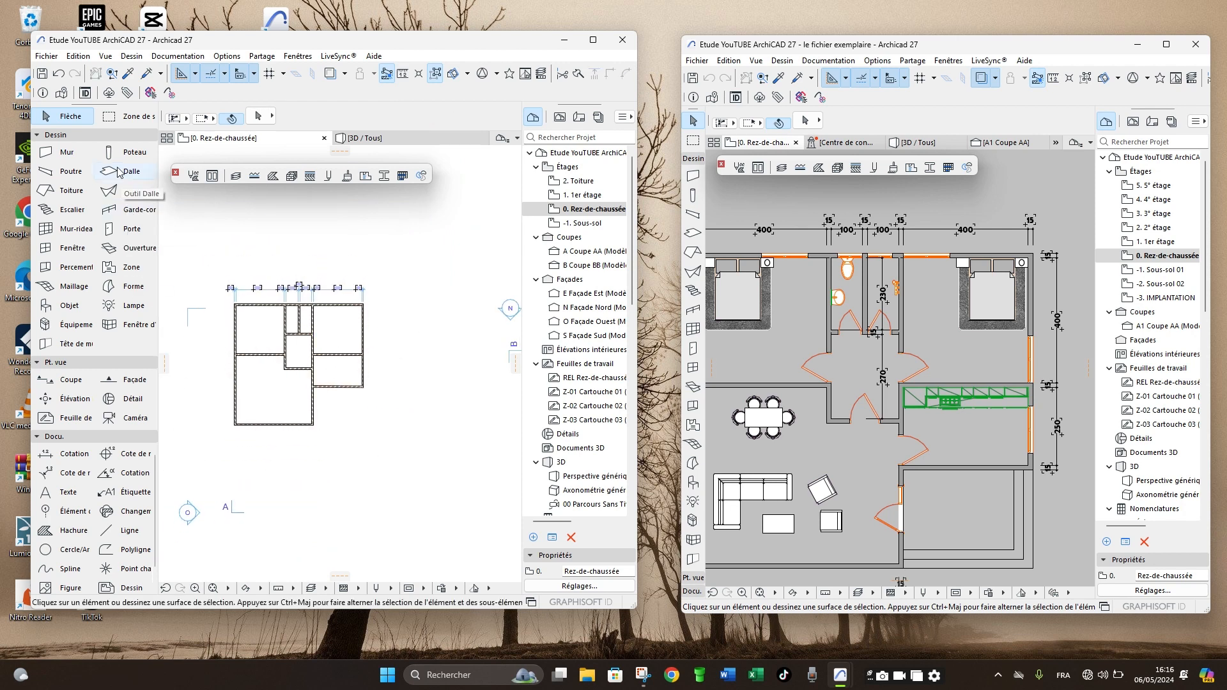
- Draw a diagonal test wall in the empty area below and to the right of the house plan
click(64, 152)
click(337, 491)
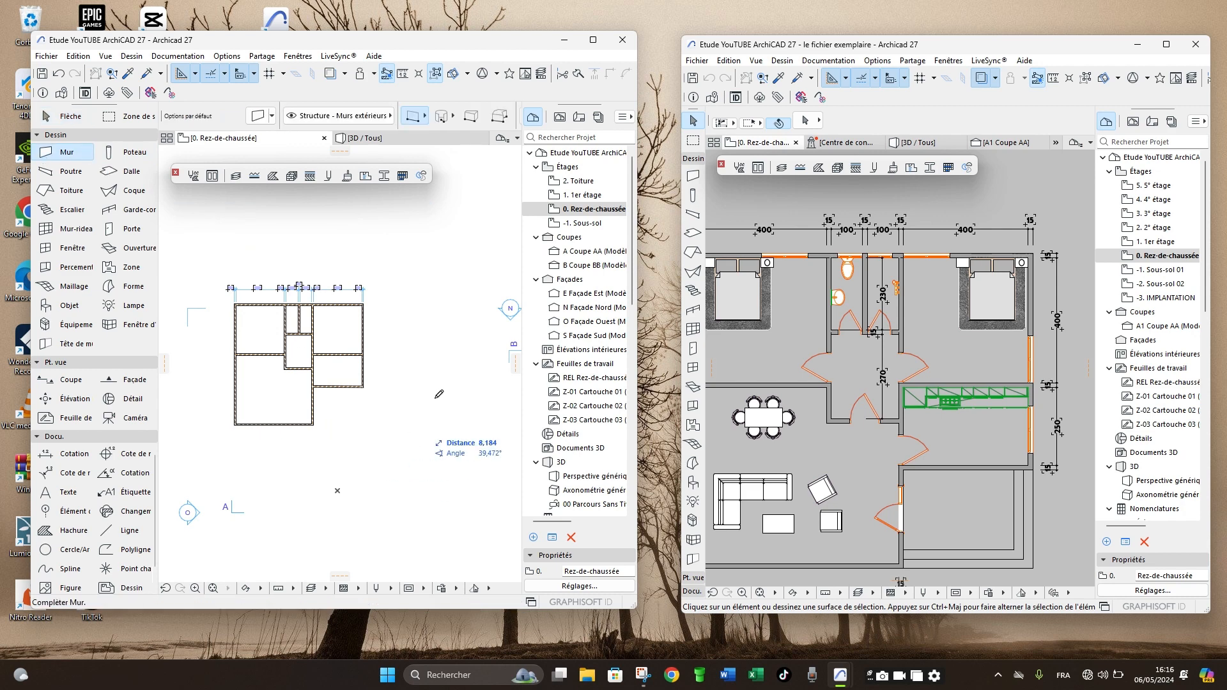
click(438, 391)
- Insert a point near the middle of the diagonal test wall and pull it up-left to bend the wall
scroll(405, 433, up, 3)
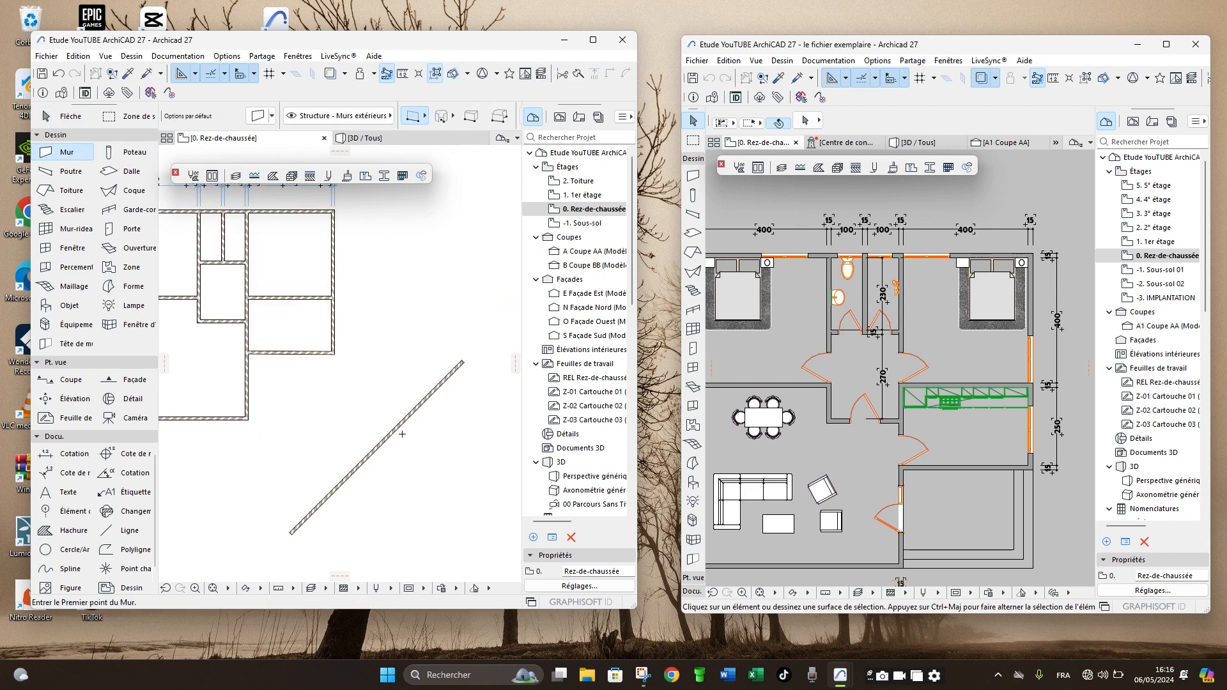
shift+click(397, 430)
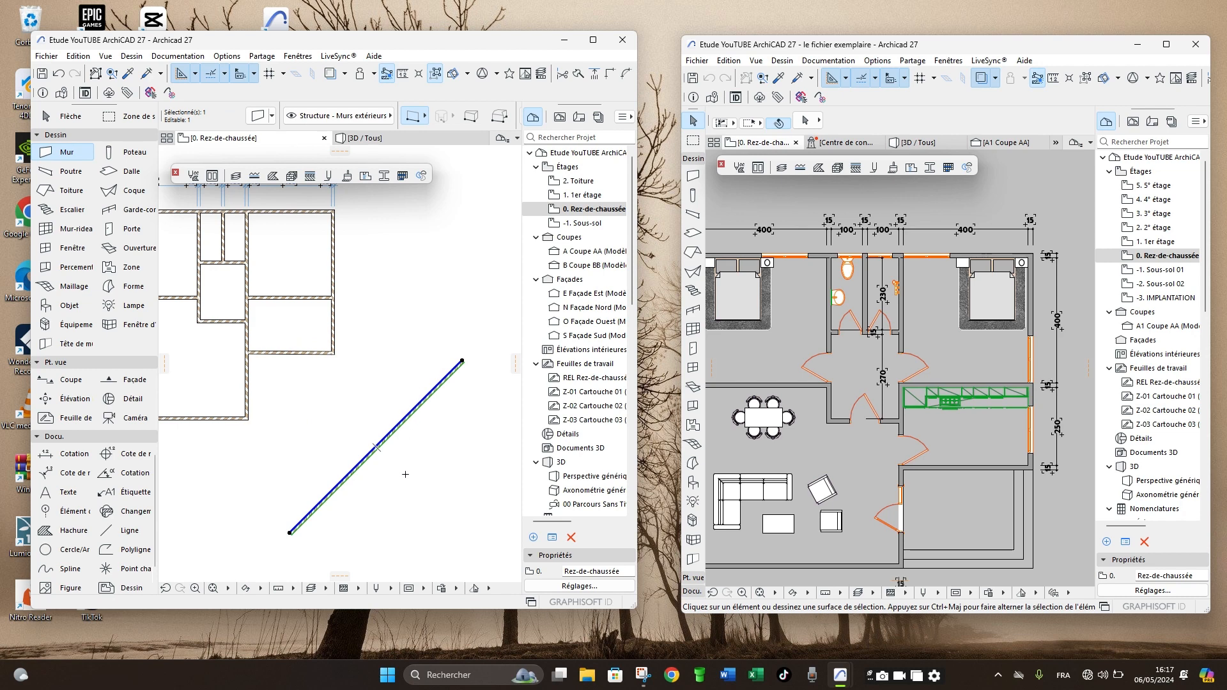
scroll(380, 436, up, 2)
click(381, 430)
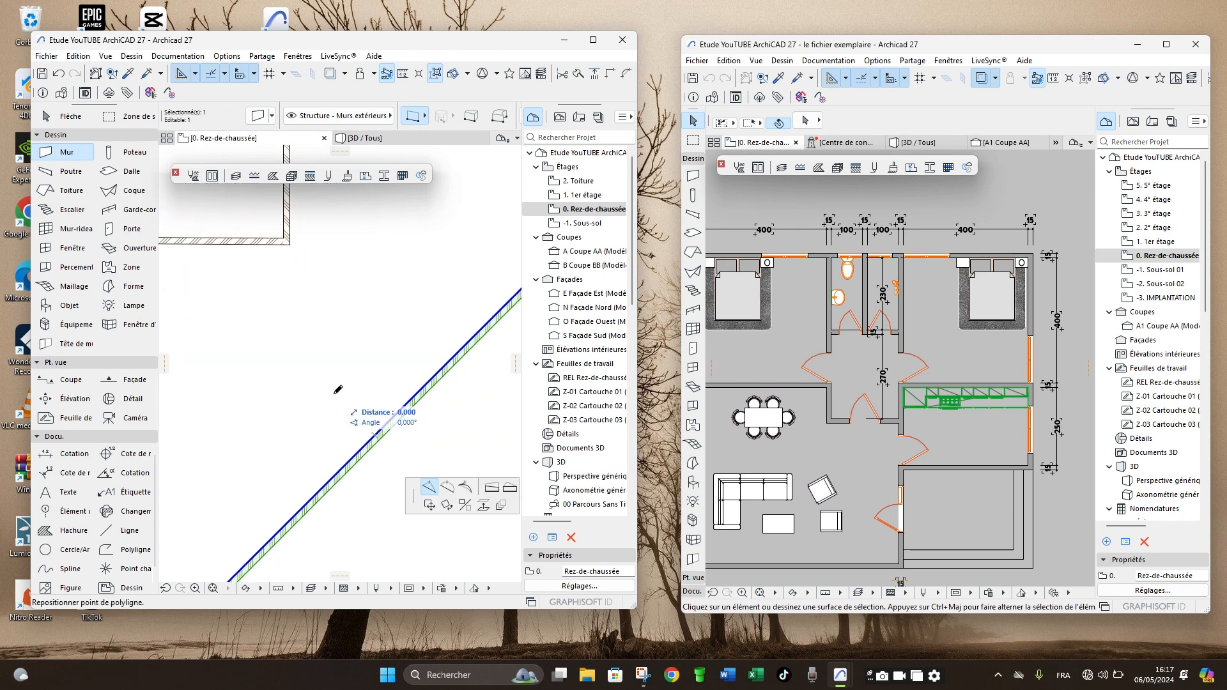
click(350, 400)
scroll(350, 398, down, 2)
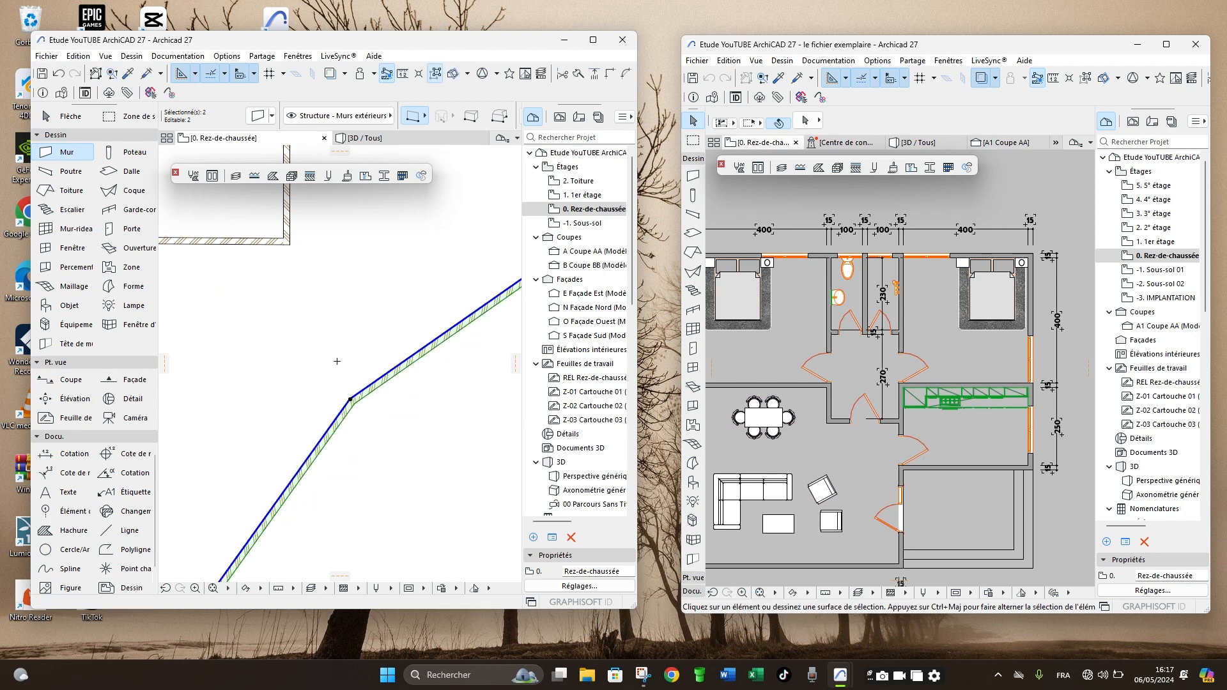
key(Escape)
- Bend the test wall's upper segment by pulling a new point down-right, and check its two pieces by selecting them individually
click(335, 399)
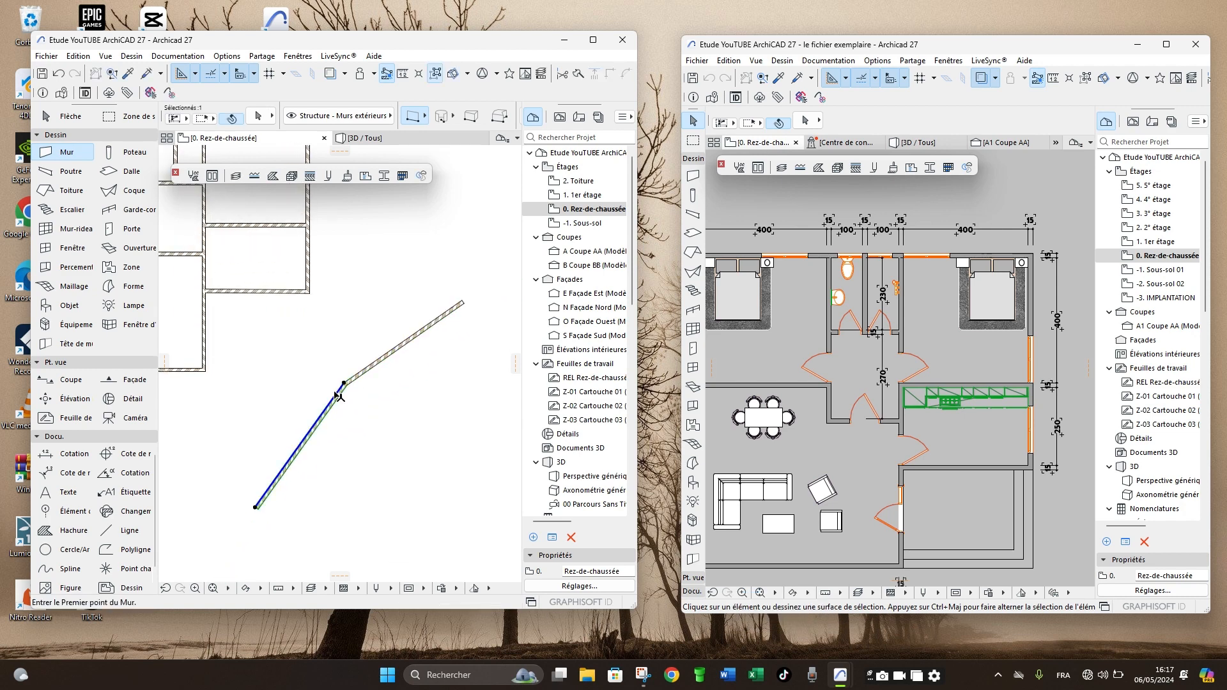
shift+click(392, 353)
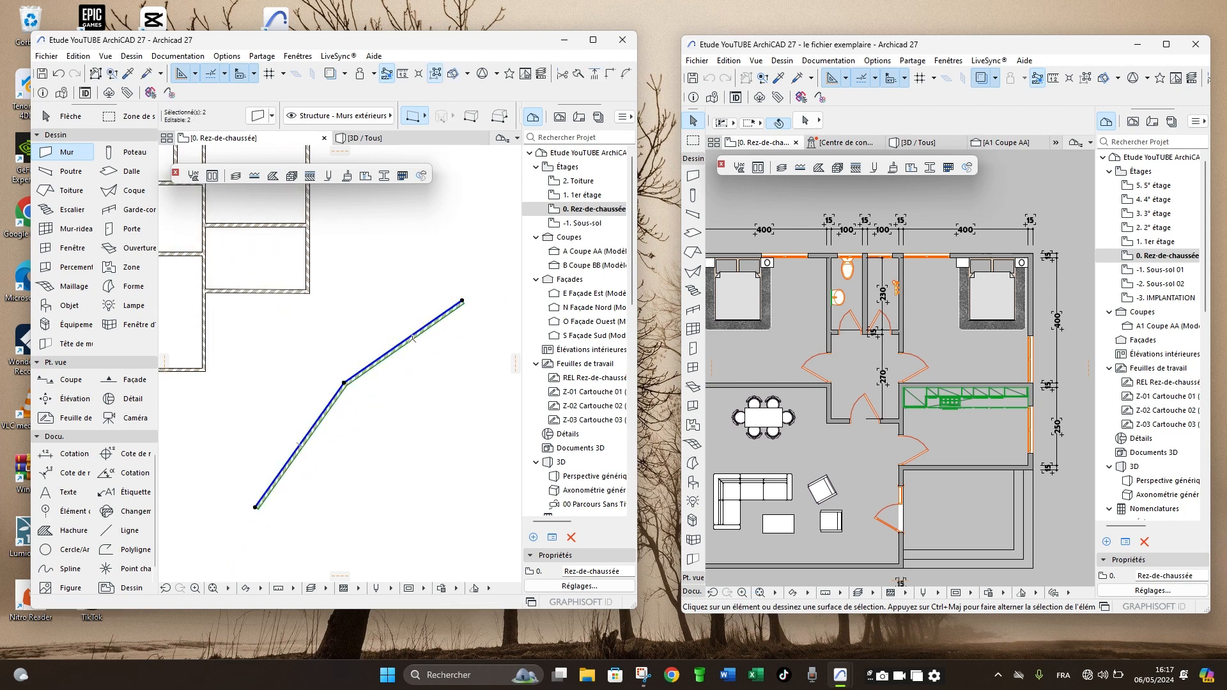
click(406, 338)
click(345, 297)
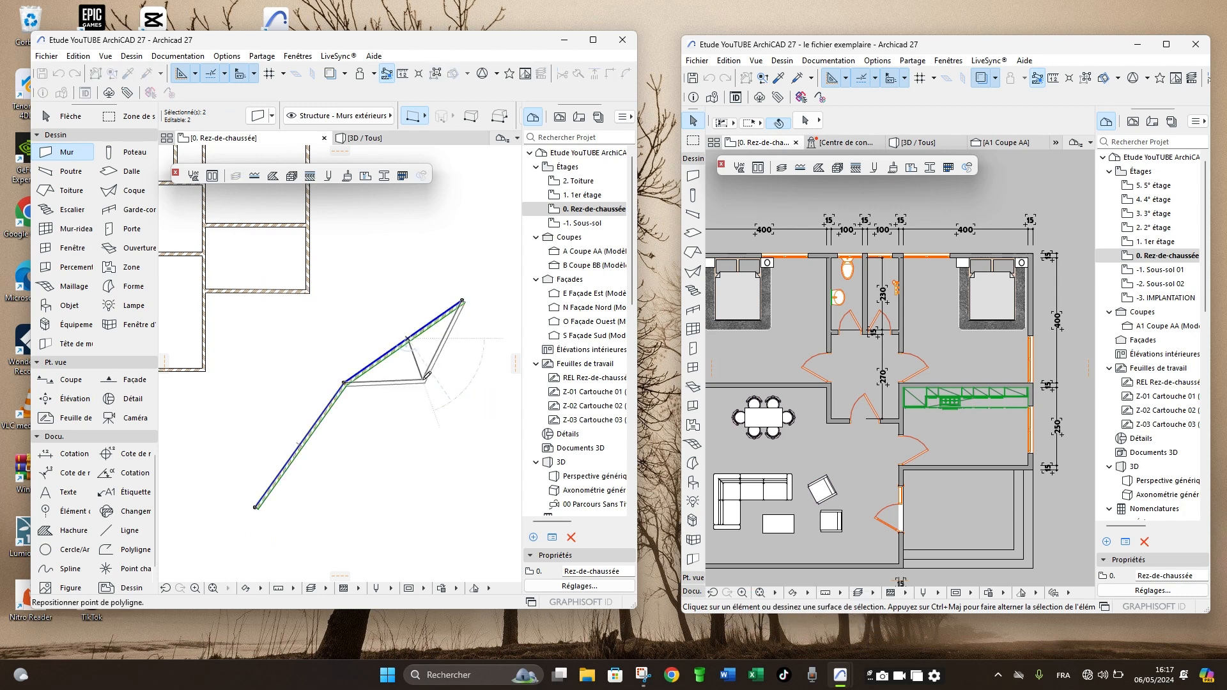
click(424, 380)
click(422, 438)
click(402, 384)
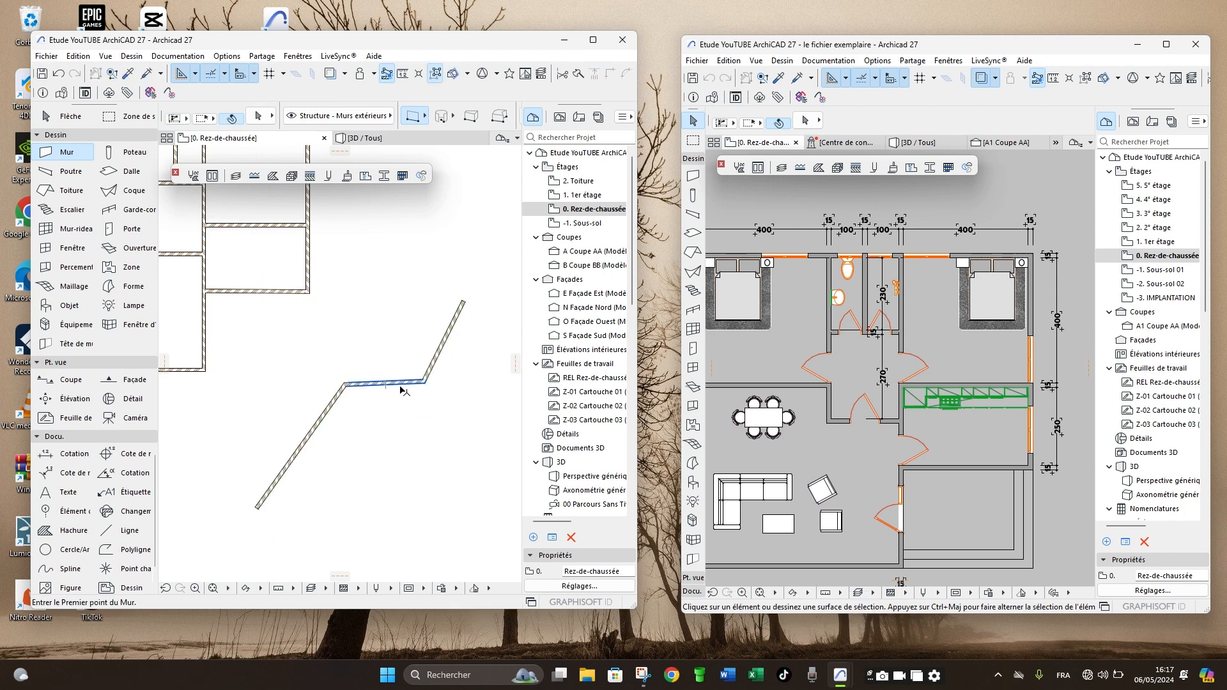
shift+click(441, 362)
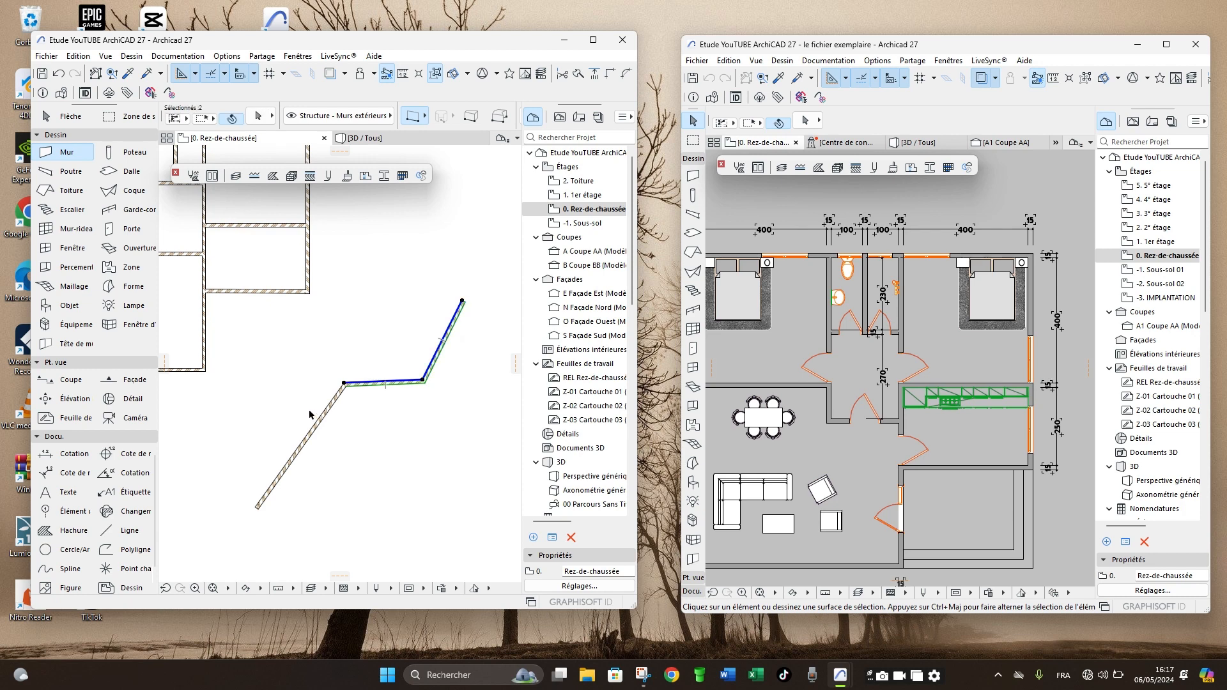
key(Escape)
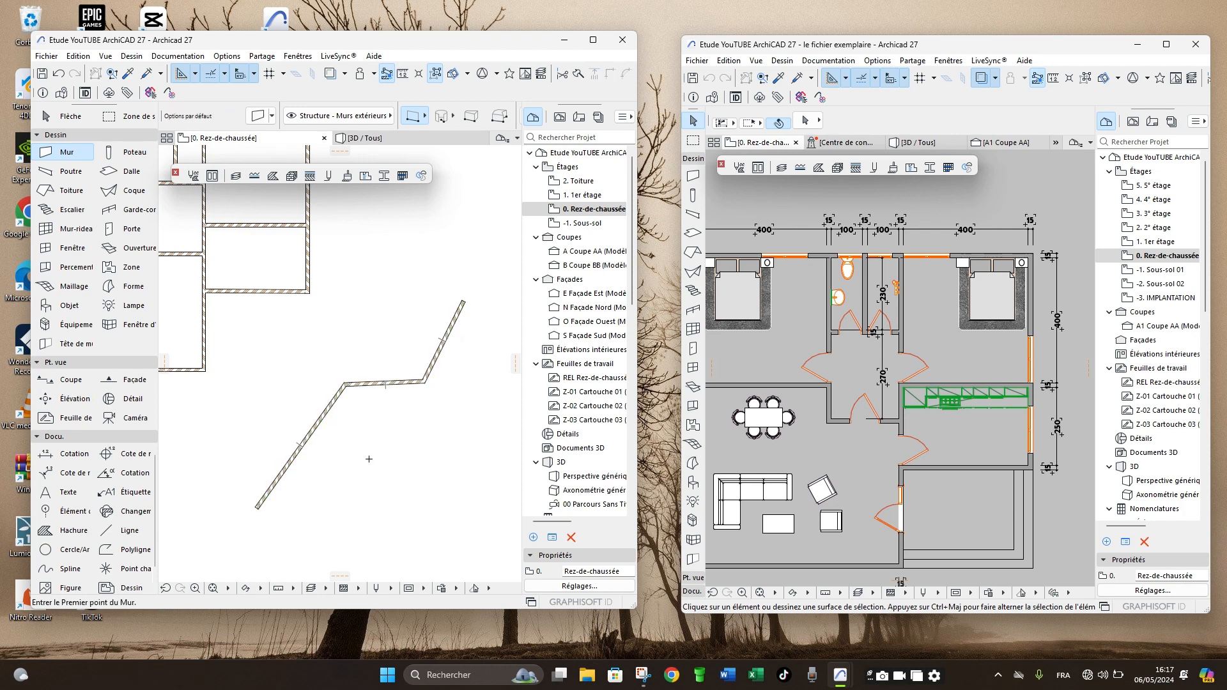
- Bend the test wall's lower segment by pulling a new point up-left, roughly level with the middle segment
shift+click(311, 434)
scroll(311, 441, up, 4)
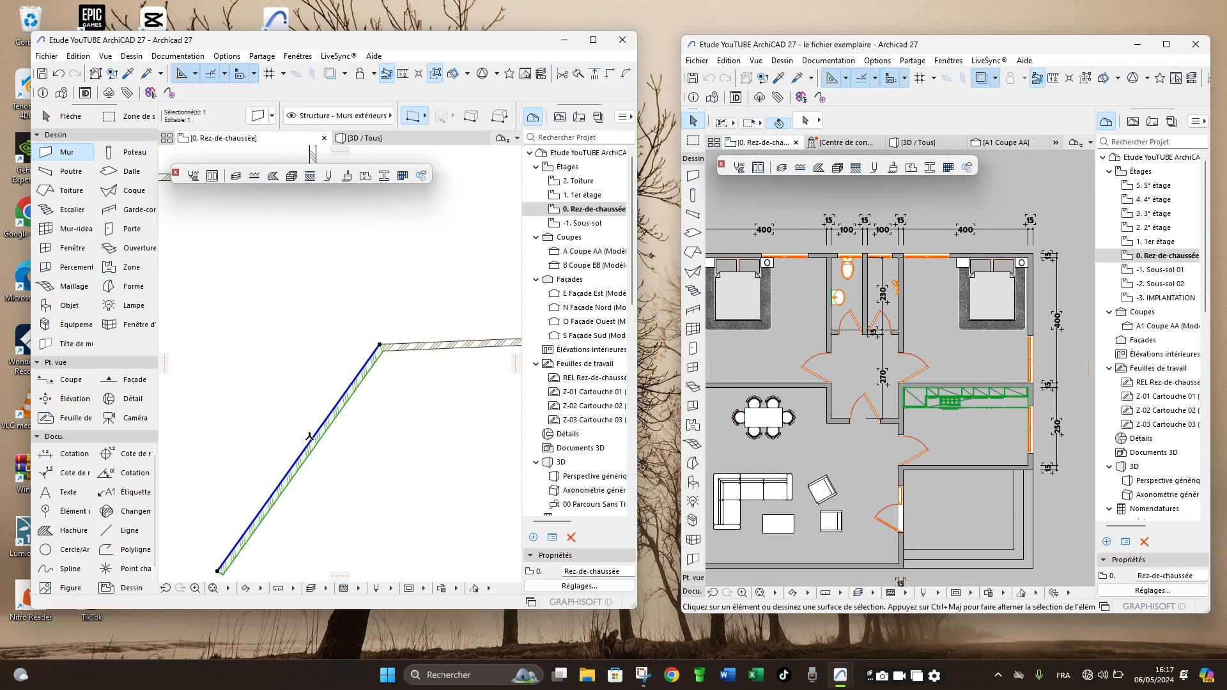
click(311, 442)
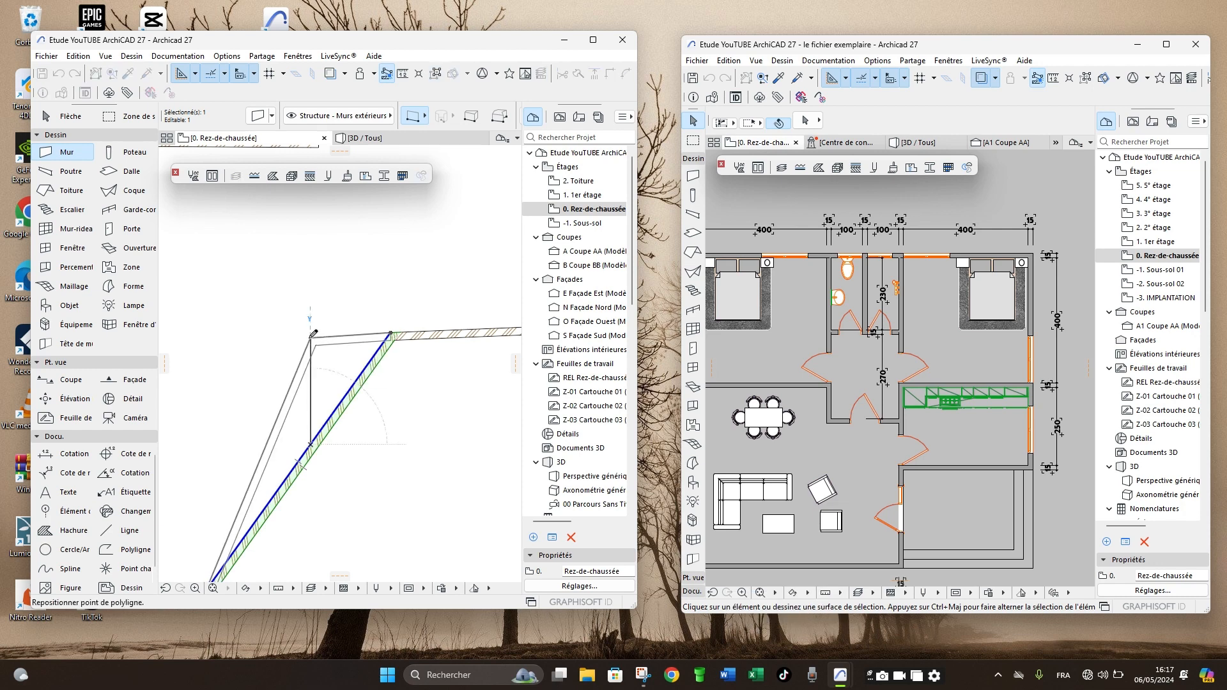
click(321, 372)
scroll(326, 383, down, 5)
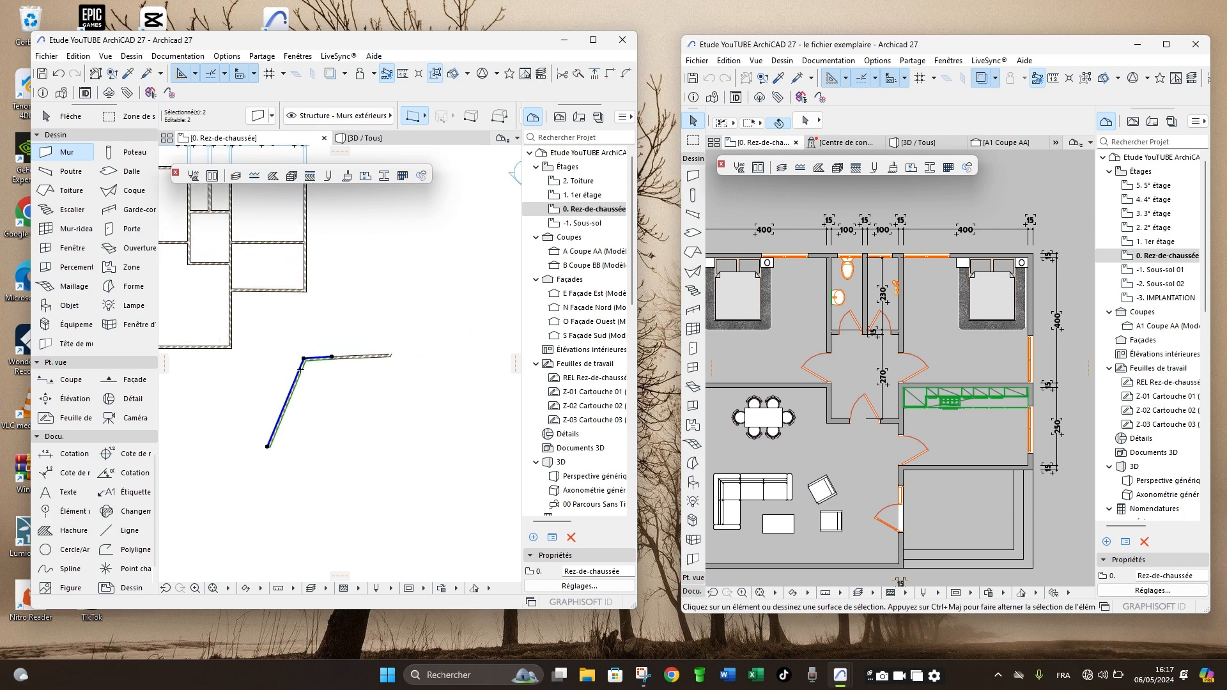
key(Escape)
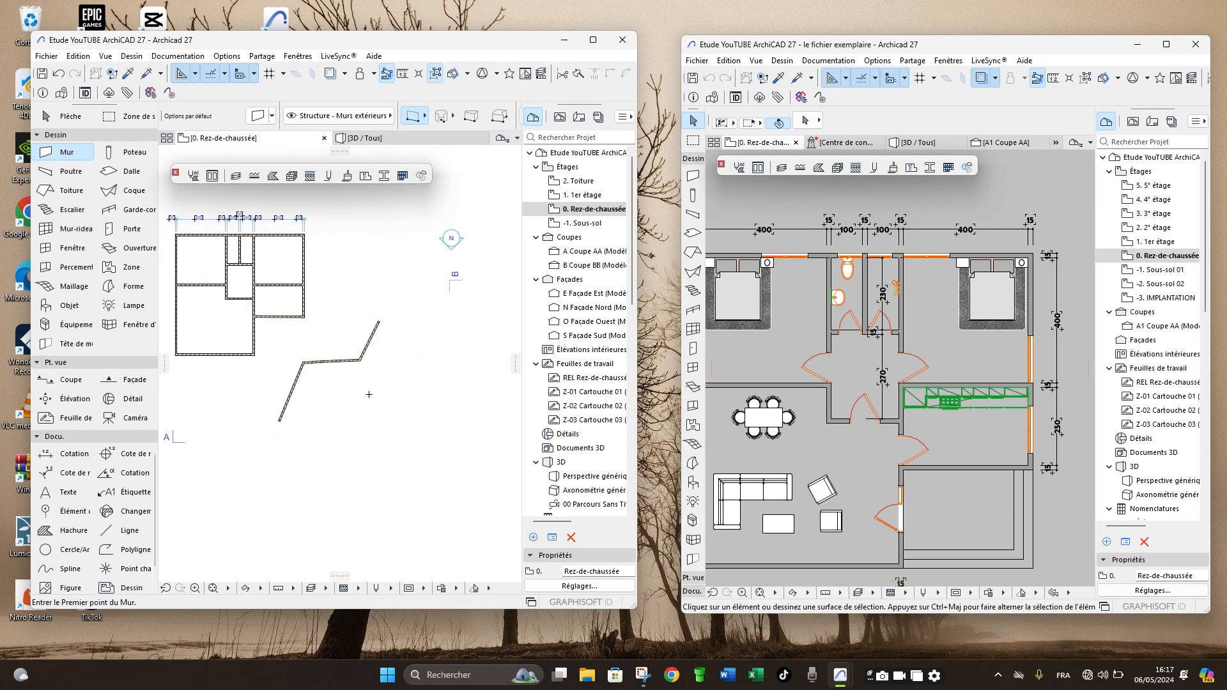
- Draw a second diagonal test wall about 11 m long below the first and split it near its middle without bending it
click(297, 455)
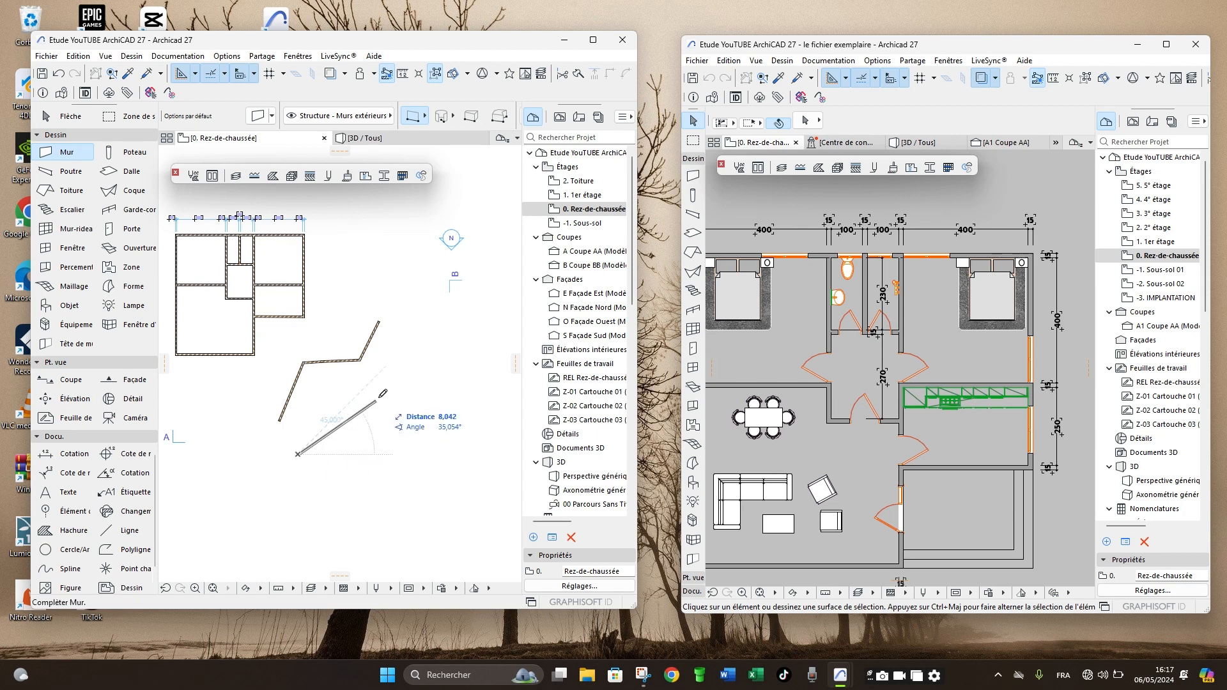
click(413, 364)
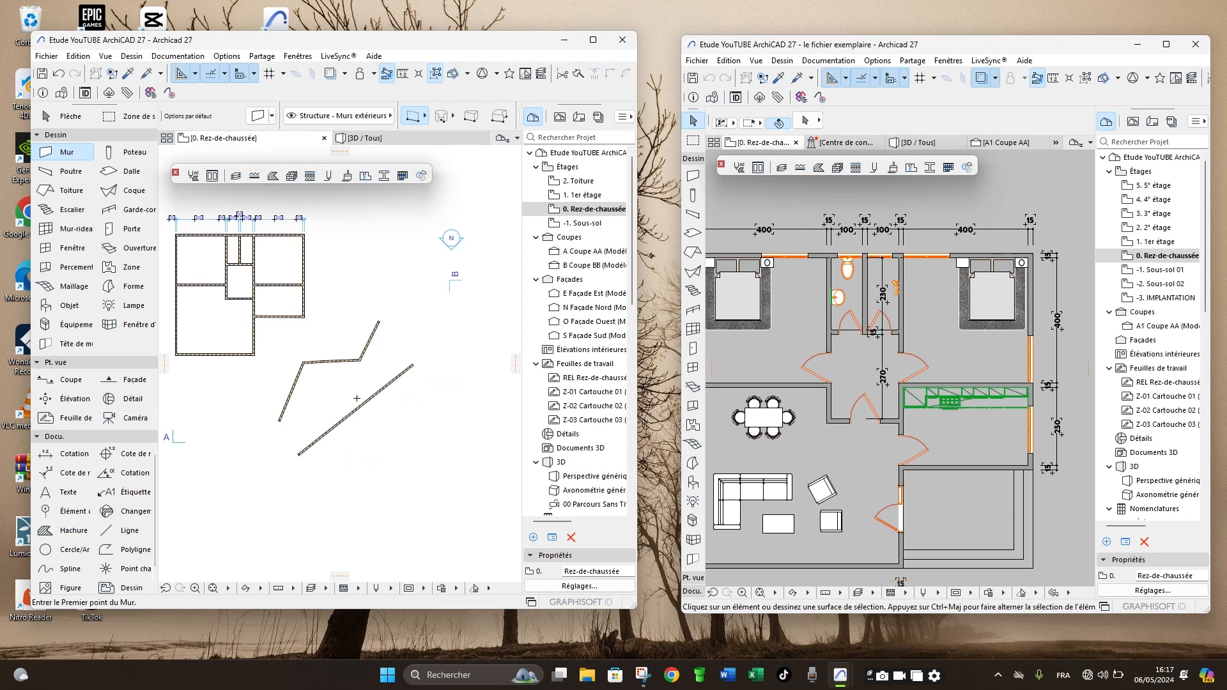
shift+click(341, 424)
scroll(349, 421, up, 4)
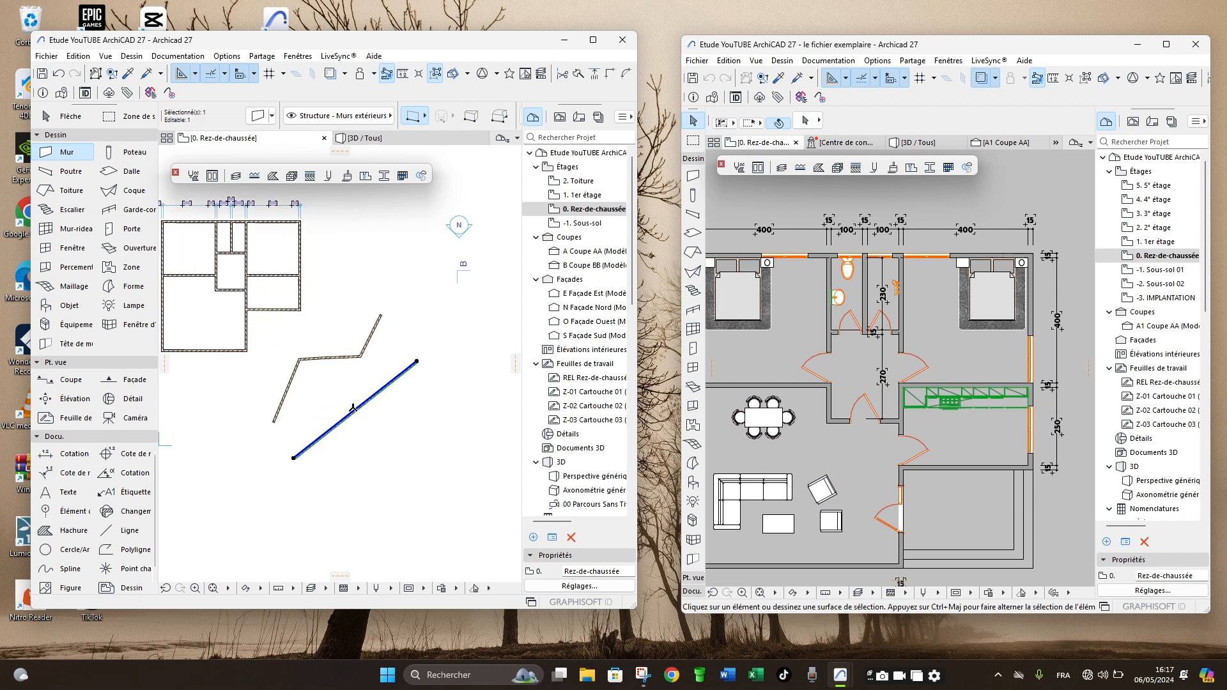
click(353, 416)
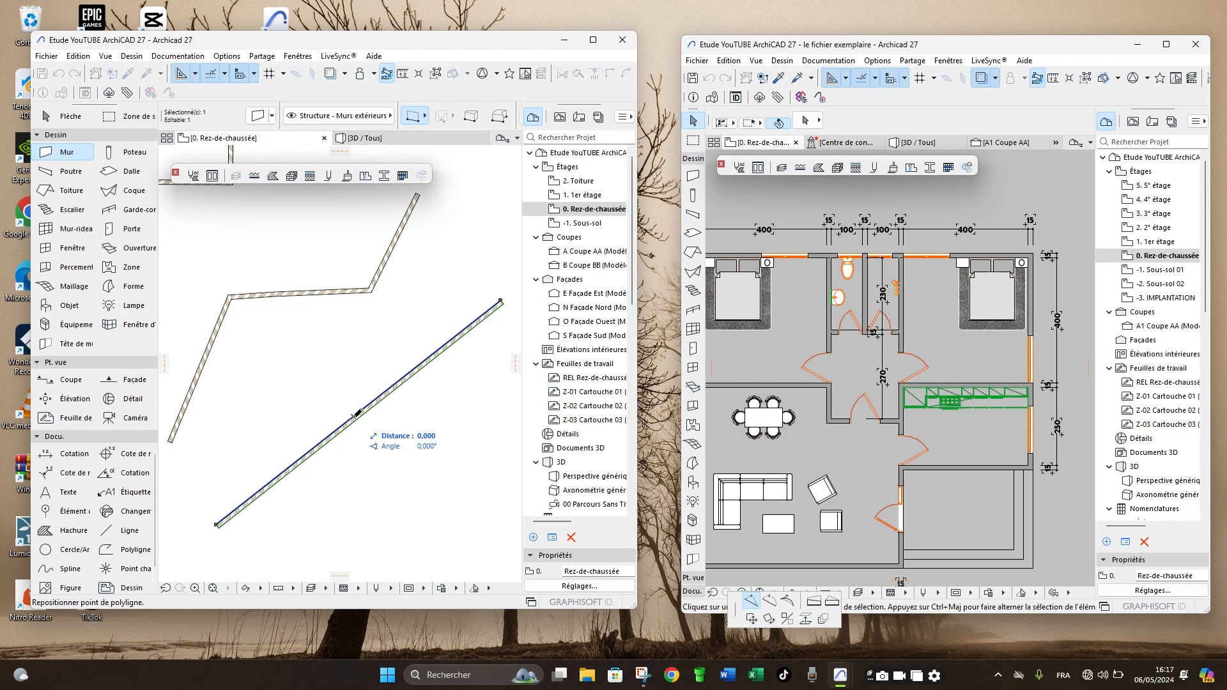
click(357, 414)
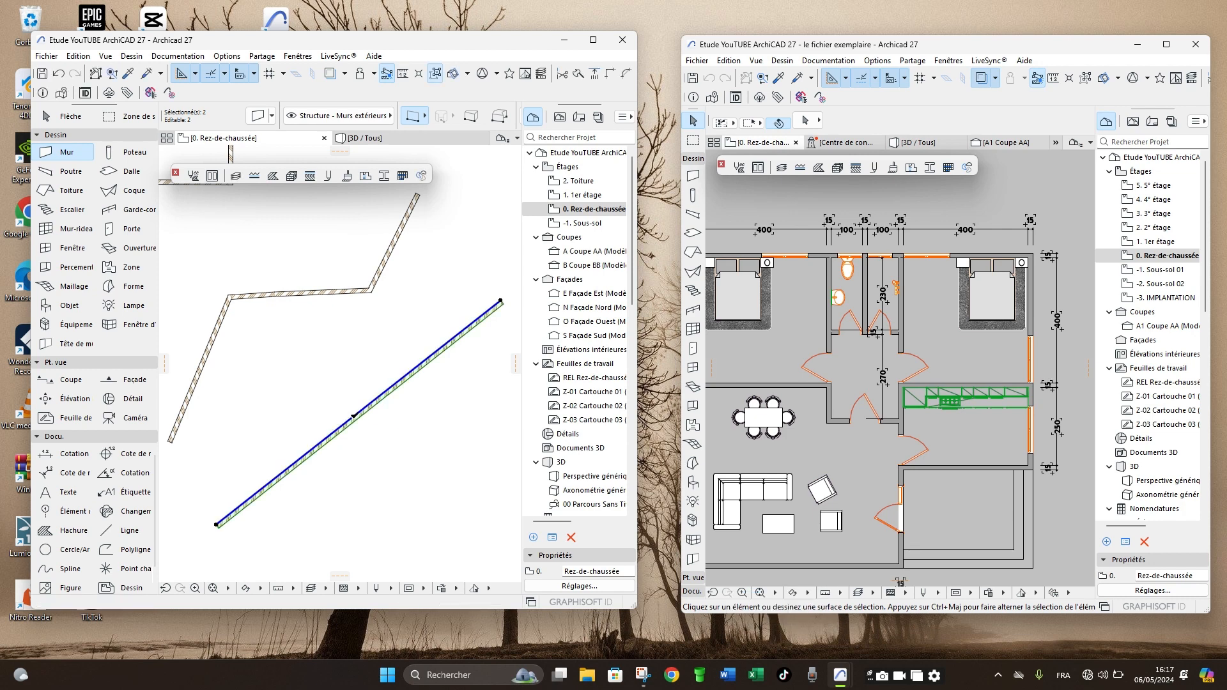
- Insert three more points along the second test wall to divide it into five straight, aligned segments
click(424, 357)
click(420, 363)
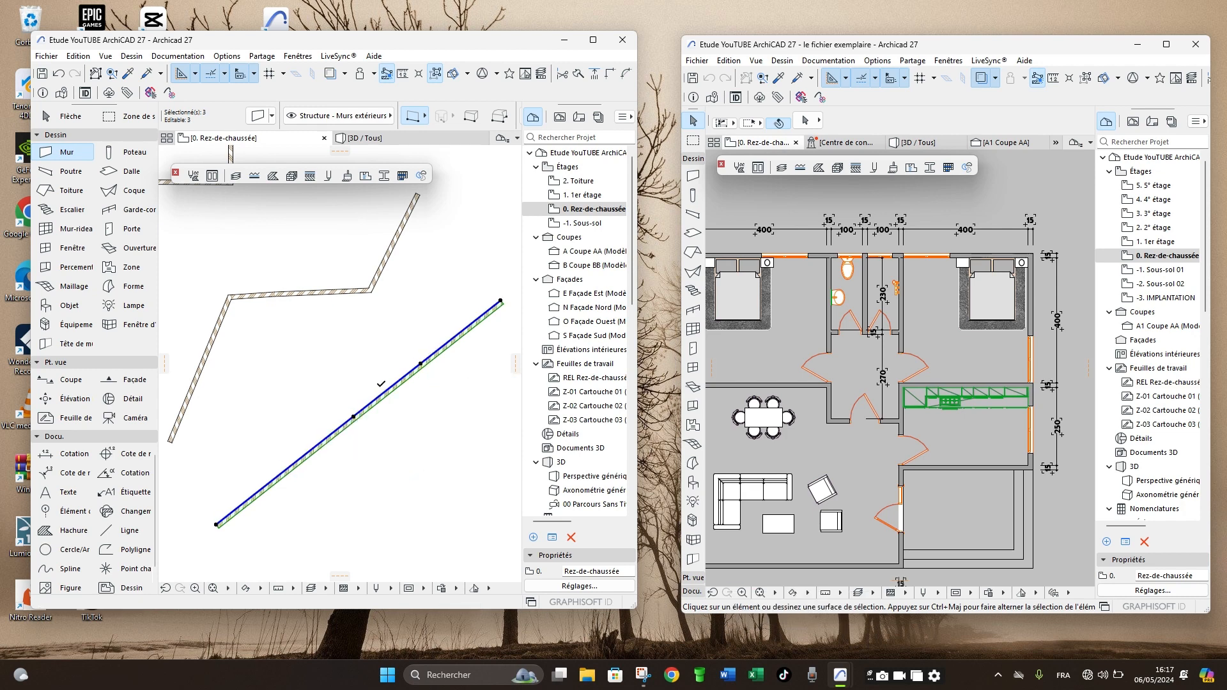
scroll(273, 472, up, 3)
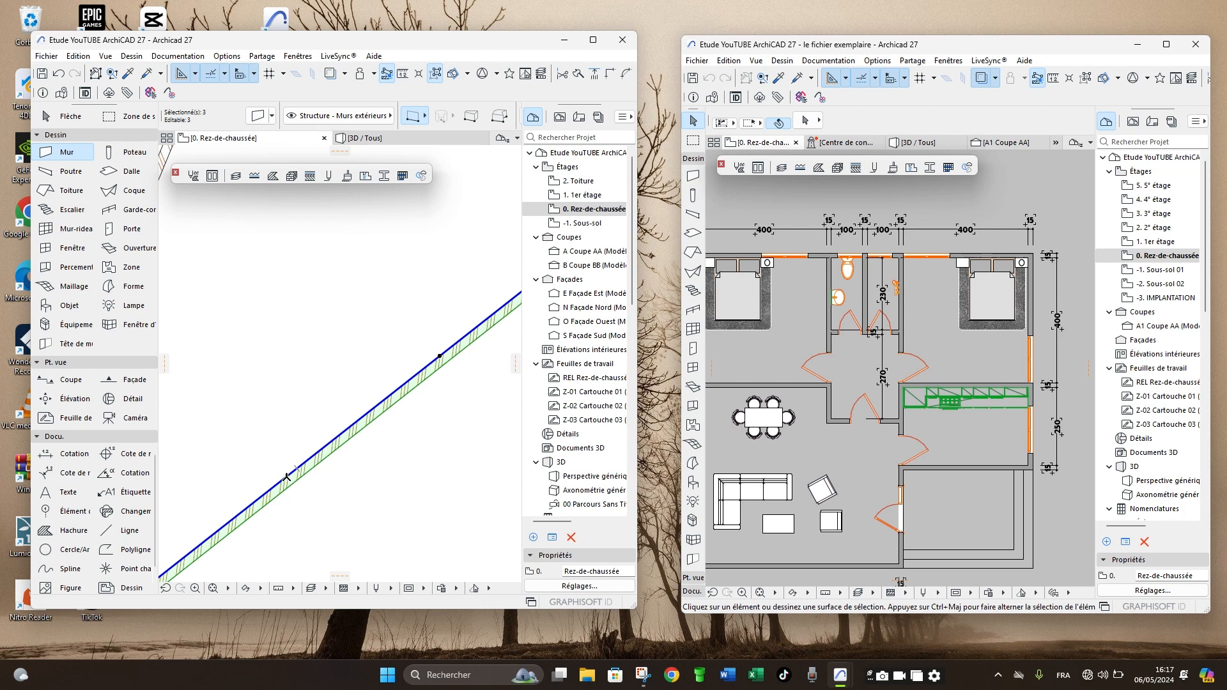
click(291, 473)
click(291, 473)
scroll(294, 398, down, 2)
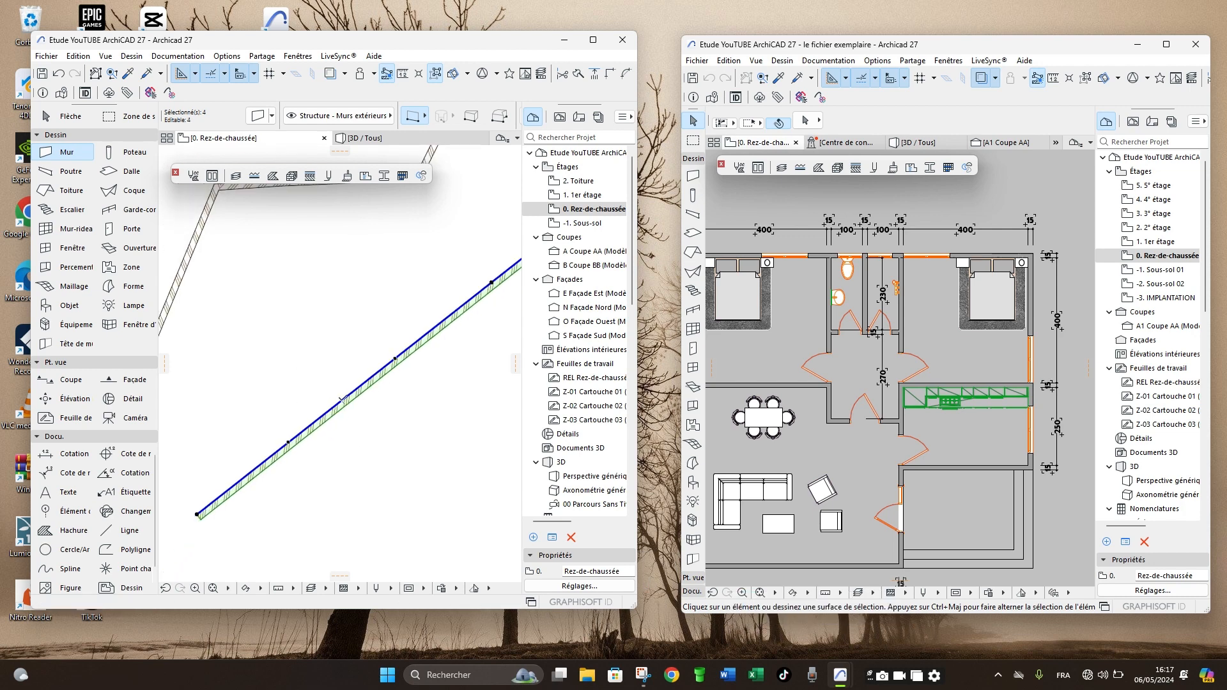
click(340, 399)
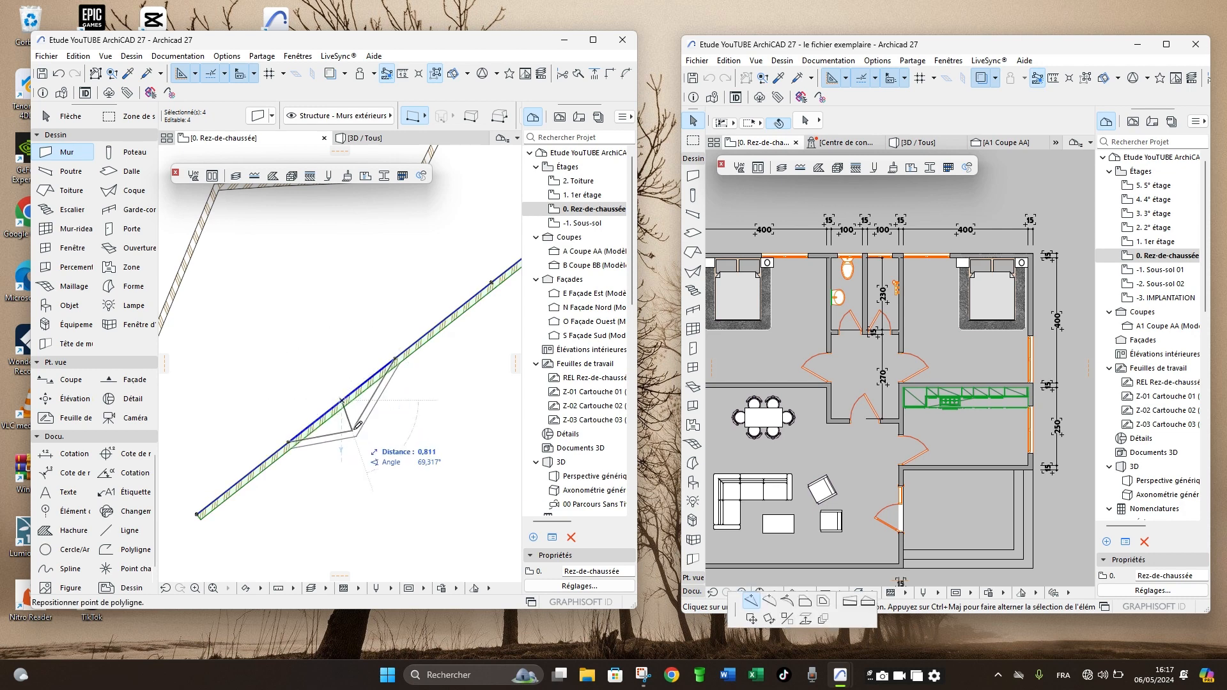
scroll(339, 396, up, 2)
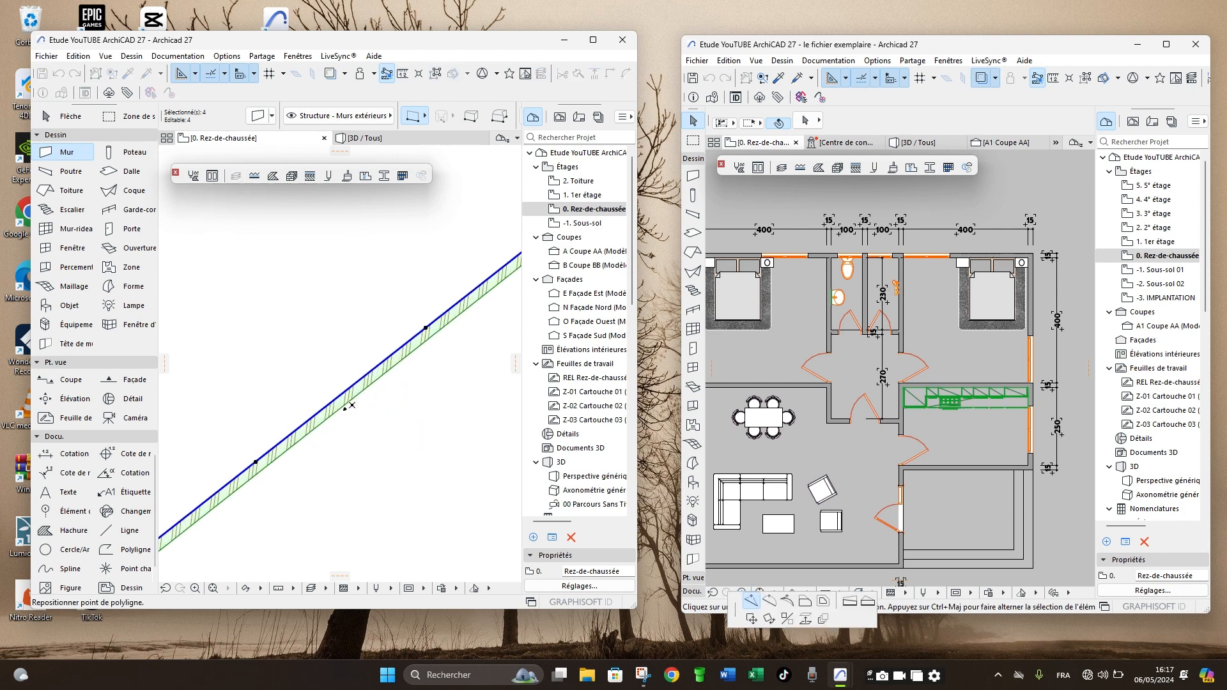
click(341, 391)
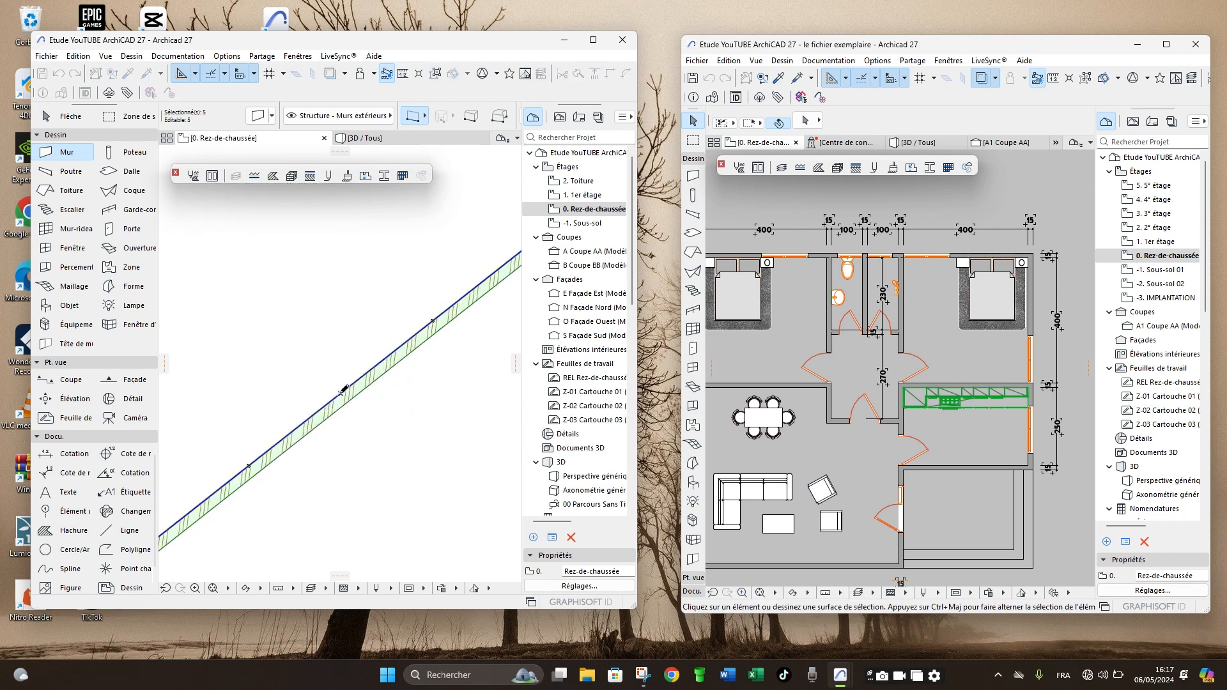
scroll(351, 392, down, 3)
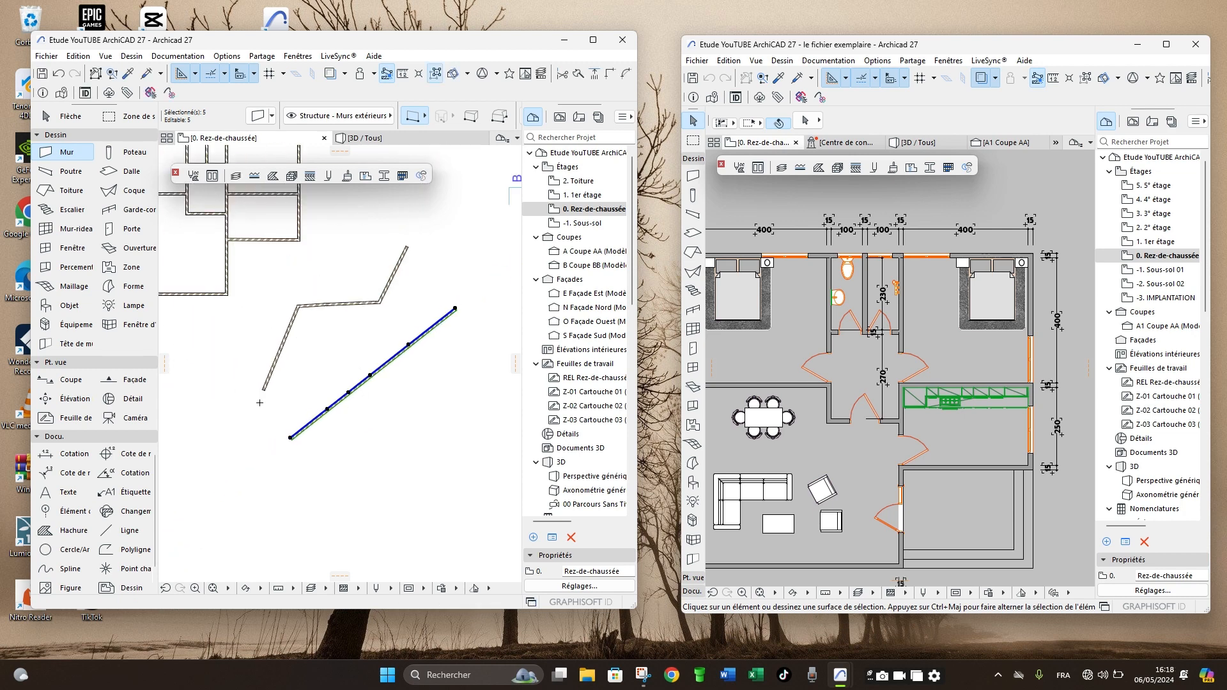
- Select all segments of both test walls with a selection area around them and delete them
key(Escape)
click(108, 116)
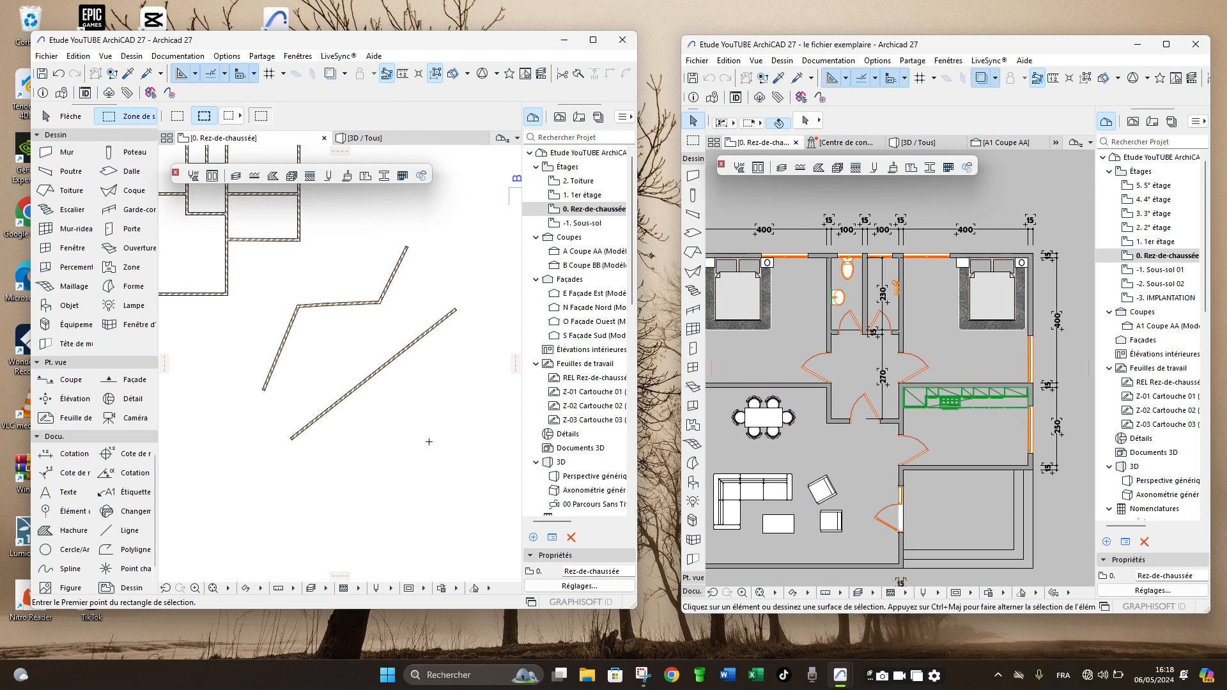
click(465, 473)
click(256, 274)
key(ctrl+a)
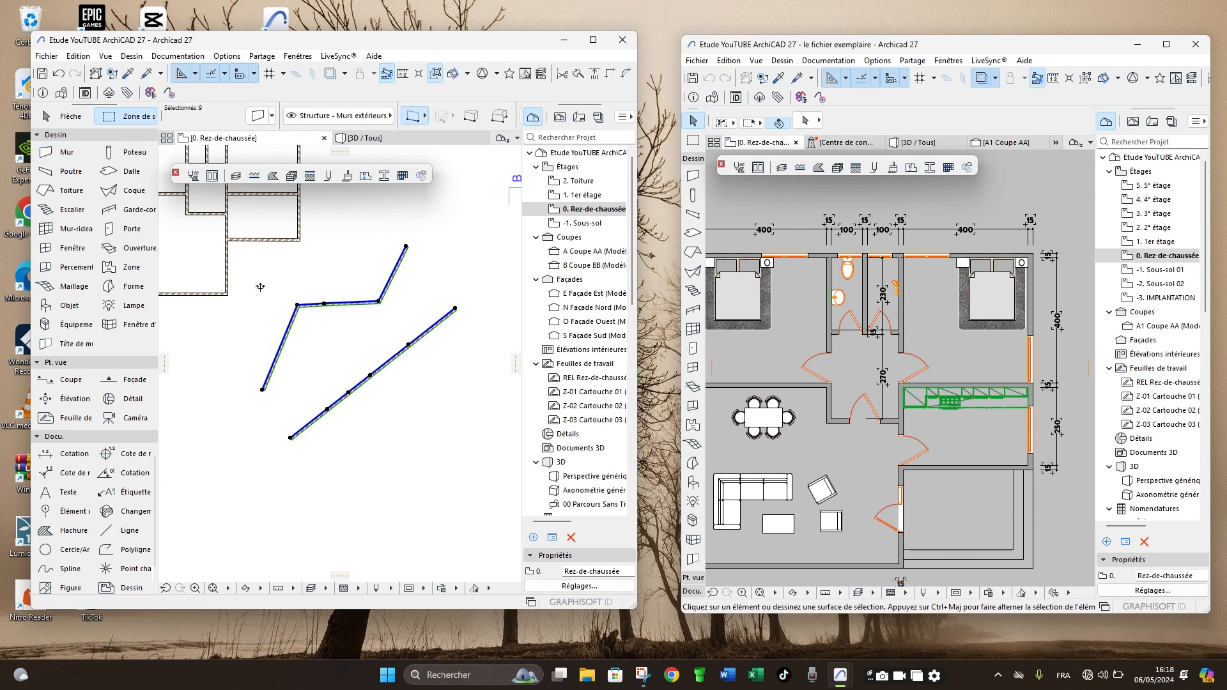
key(Delete)
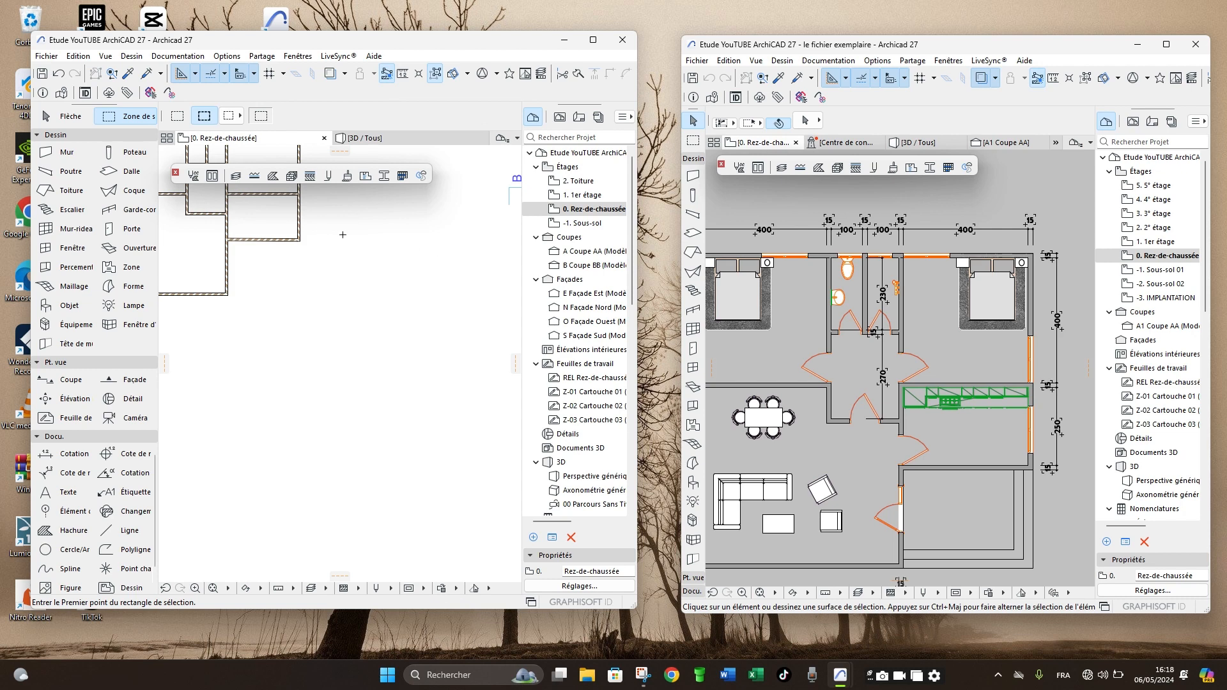
- Split the long hallway wall where the lower wall of the right-hand room meets it, adding a point at the junction's lower corner
middle_drag(374, 251, 397, 296)
scroll(356, 318, down, 2)
scroll(291, 304, up, 3)
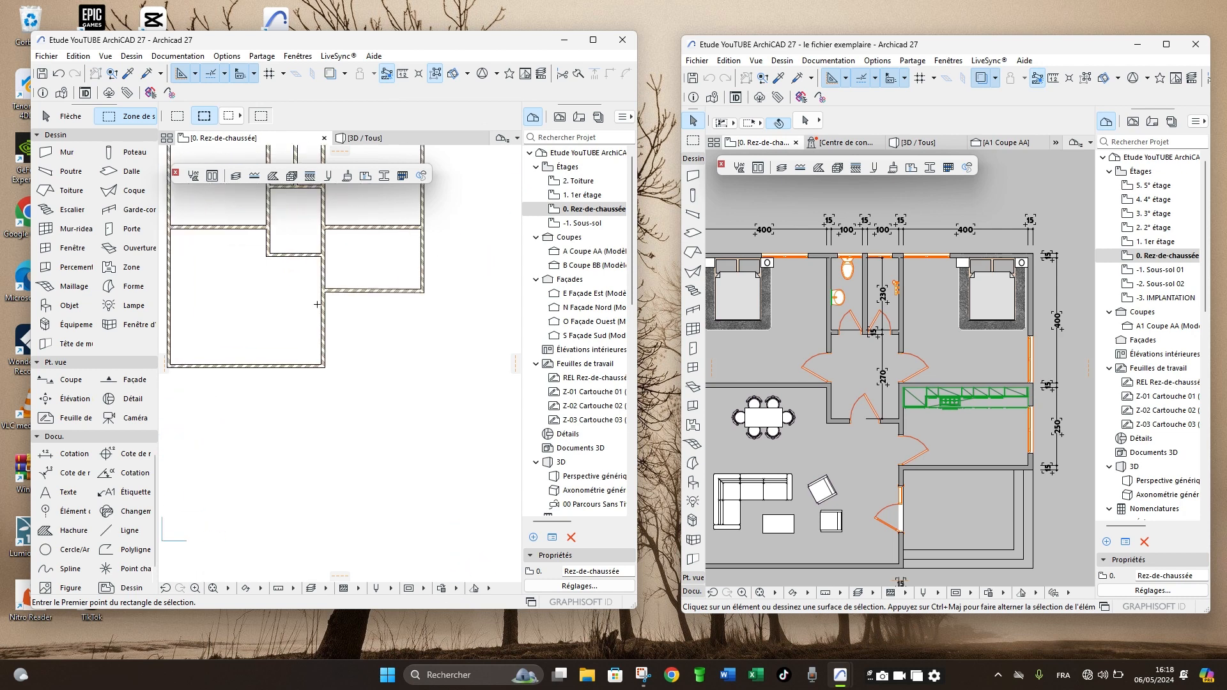
scroll(317, 304, up, 2)
click(339, 307)
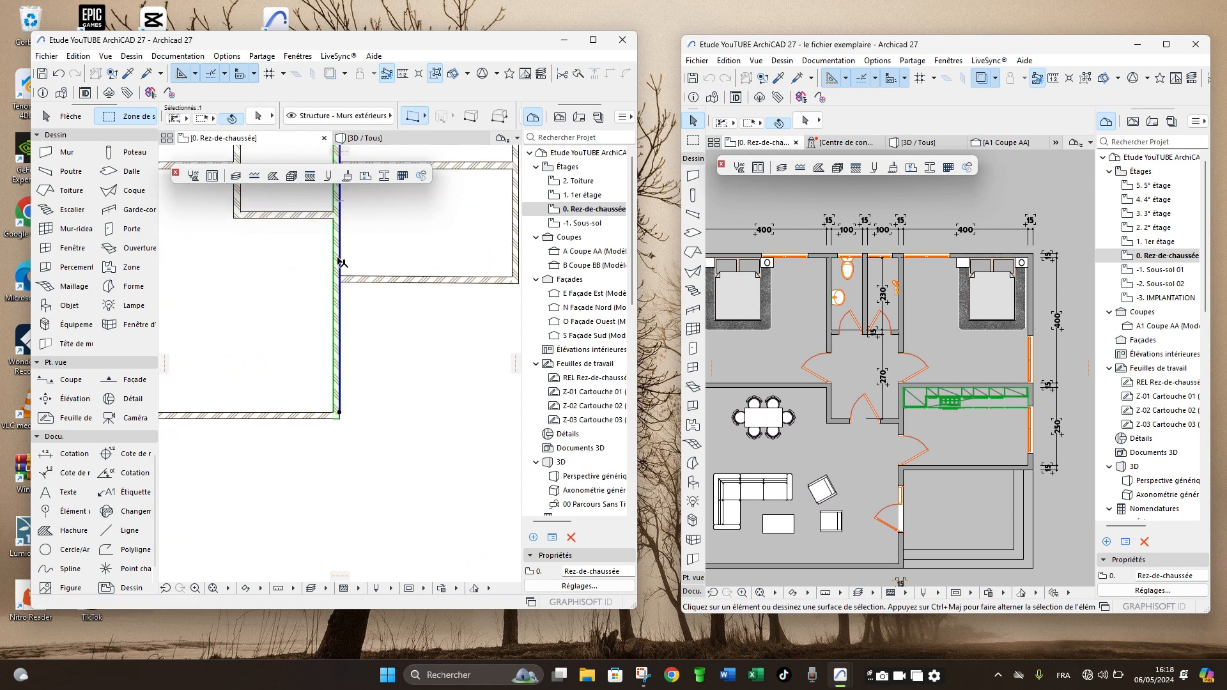
scroll(341, 262, up, 4)
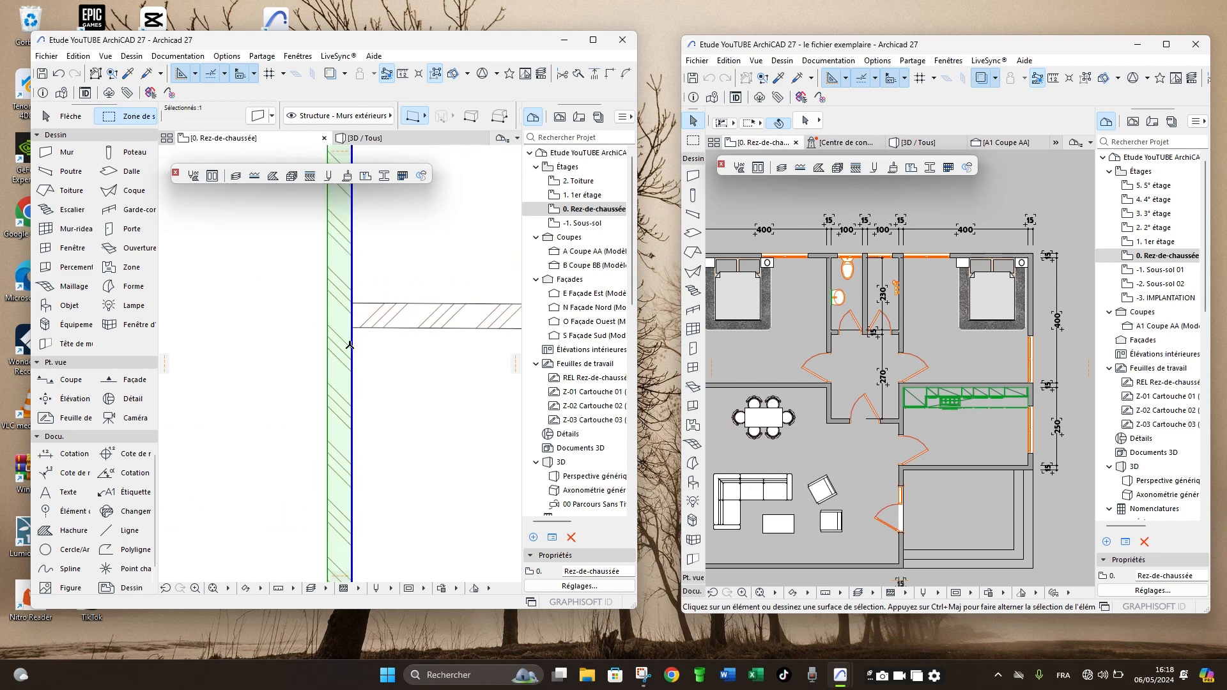
scroll(349, 345, down, 6)
middle_drag(366, 300, 353, 399)
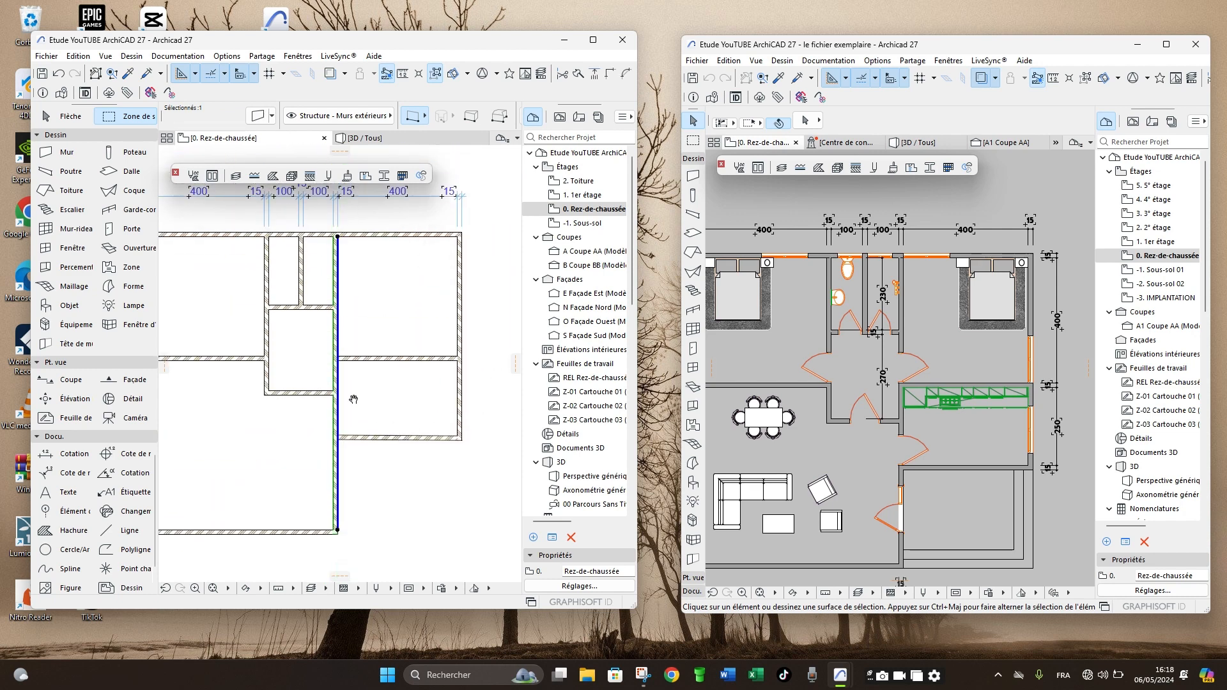
scroll(334, 442, up, 5)
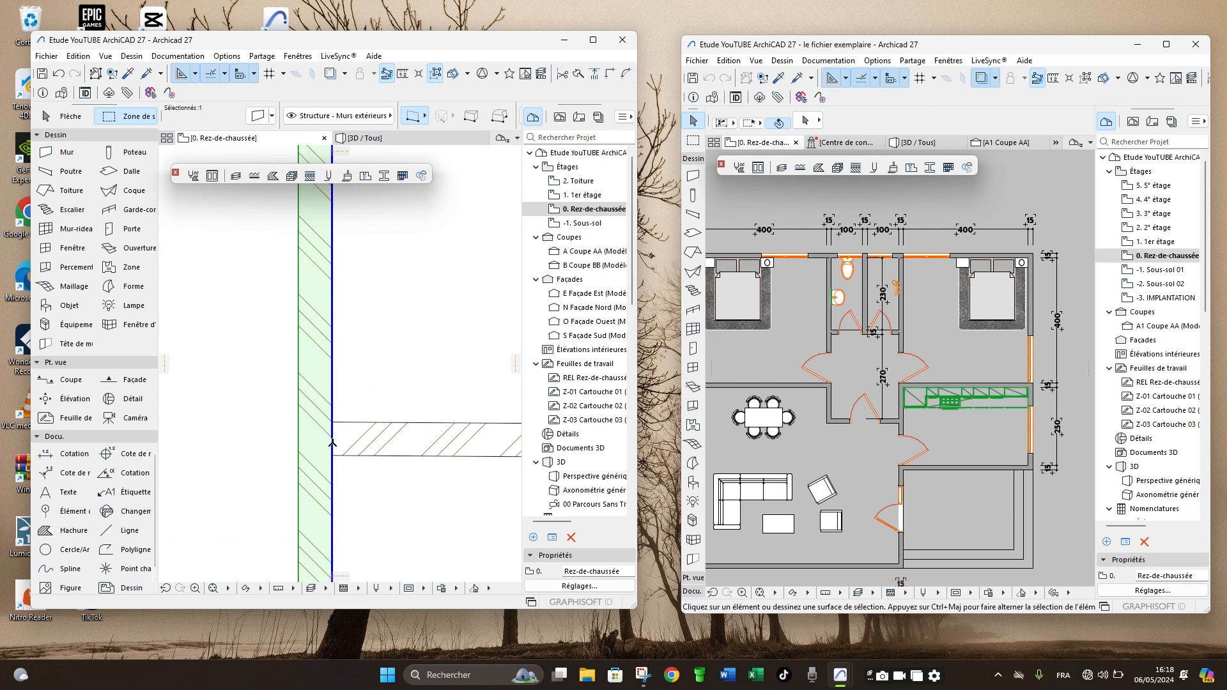
click(332, 443)
click(333, 456)
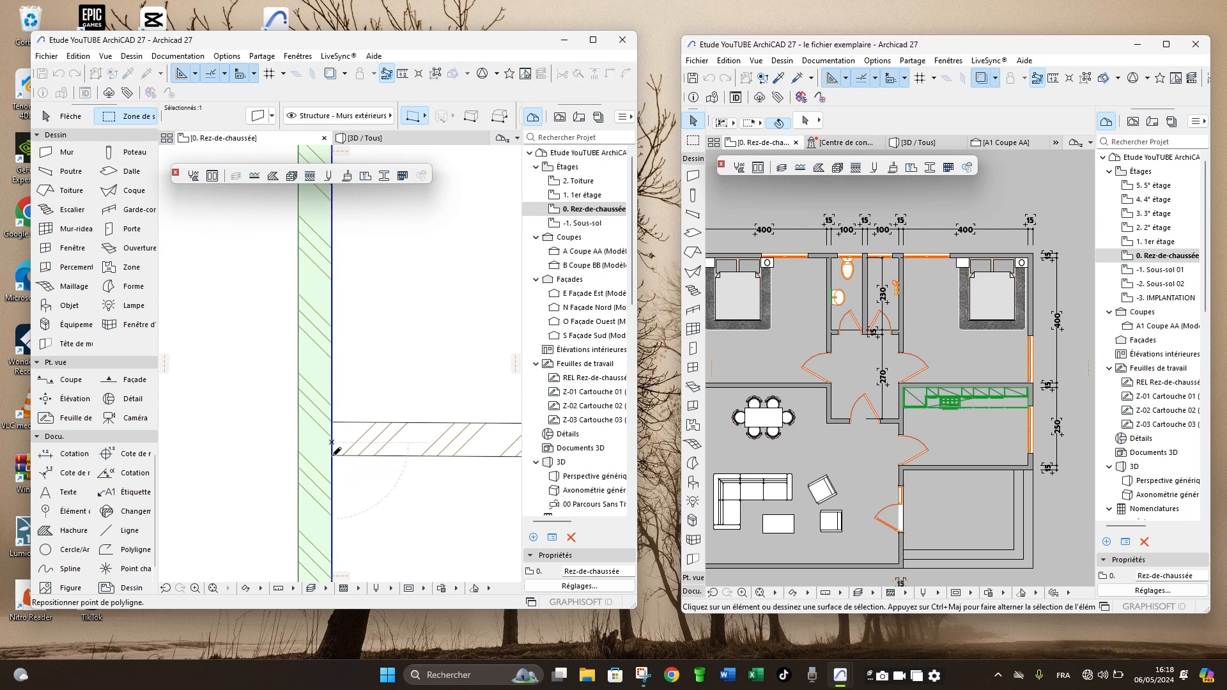
scroll(338, 358, down, 6)
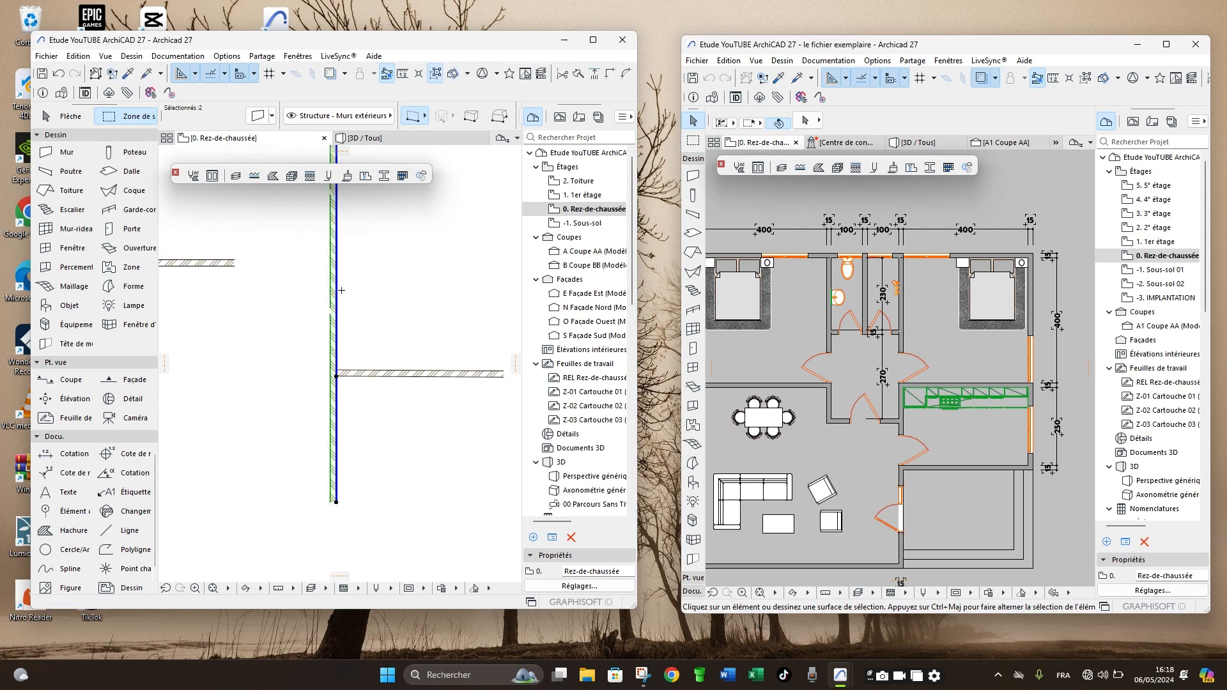
scroll(337, 350, down, 1)
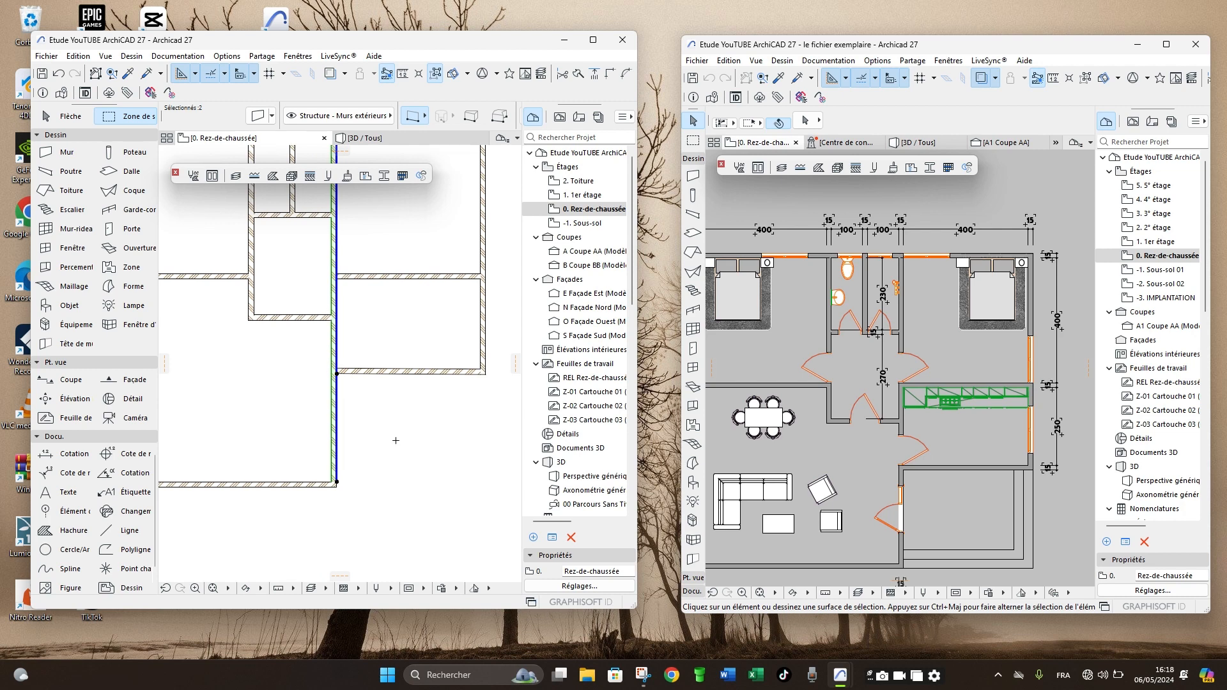
- Check the split by selecting the lower and upper segments of the long hallway wall in turn
key(Escape)
shift+click(336, 420)
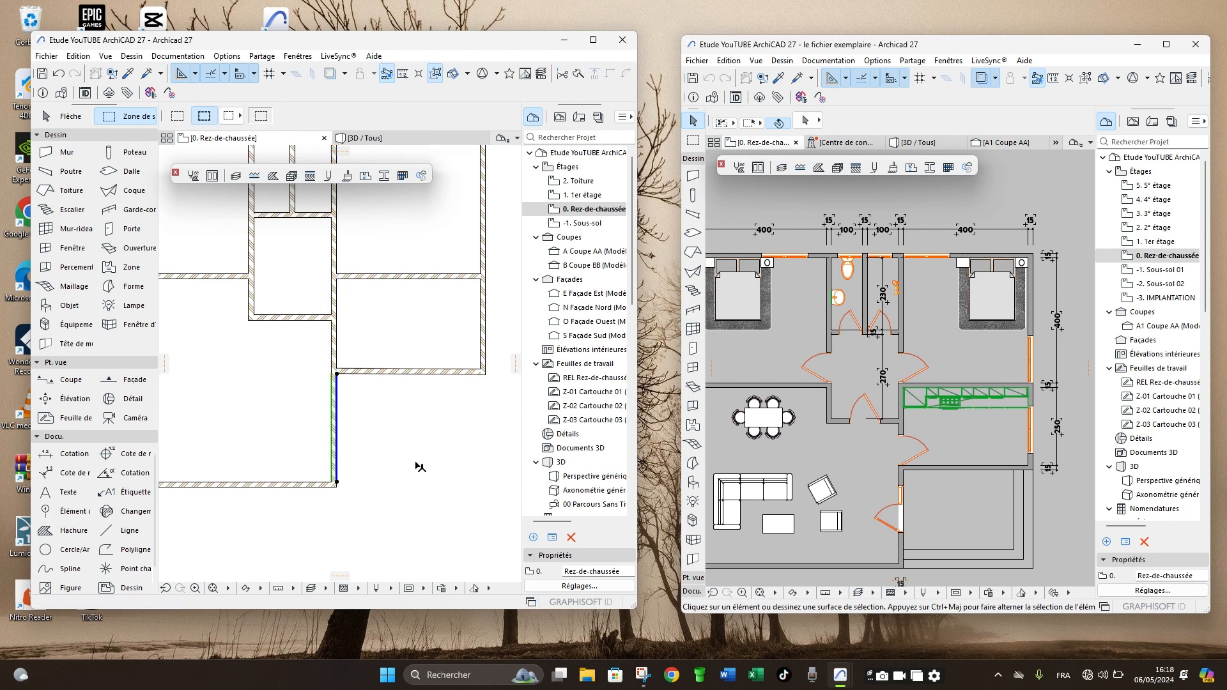
shift+click(335, 345)
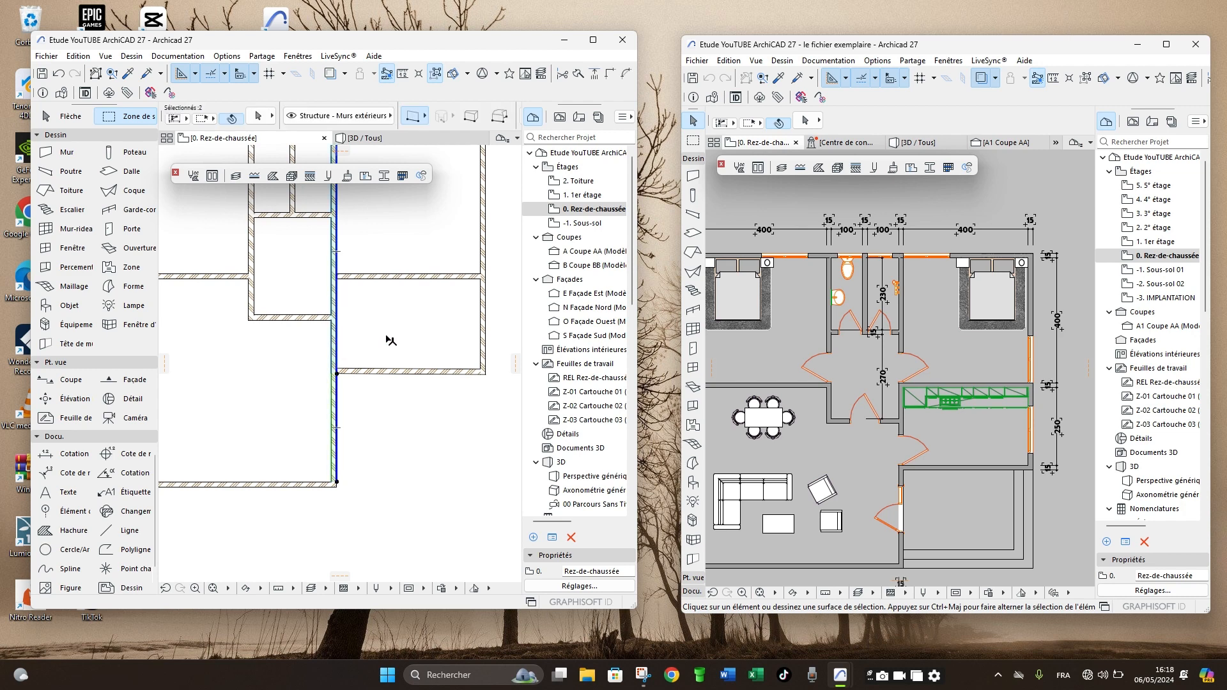
key(Escape)
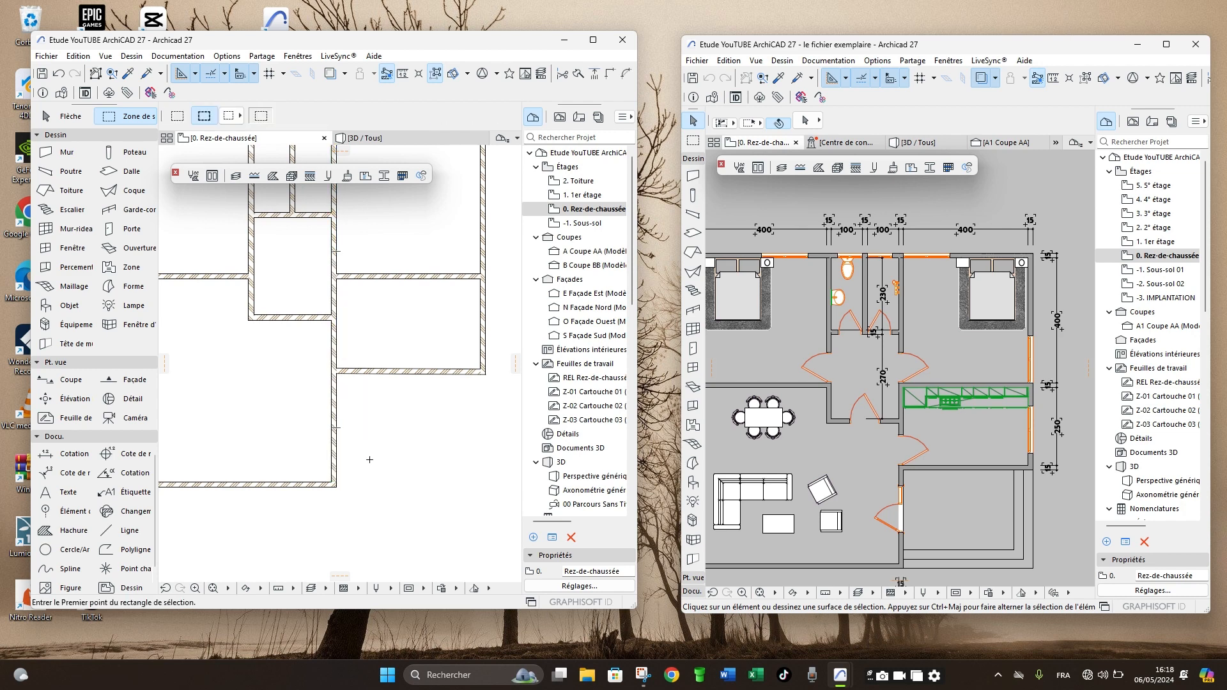
scroll(377, 444, down, 2)
scroll(361, 384, up, 4)
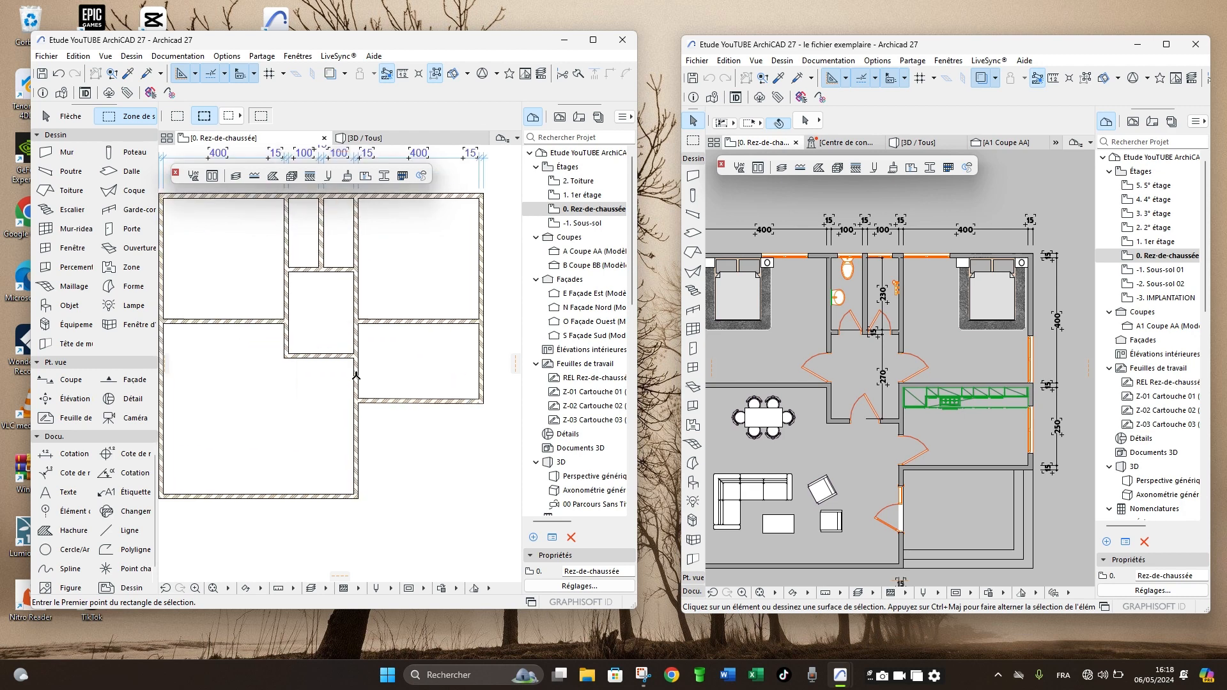
click(351, 429)
scroll(389, 340, down, 2)
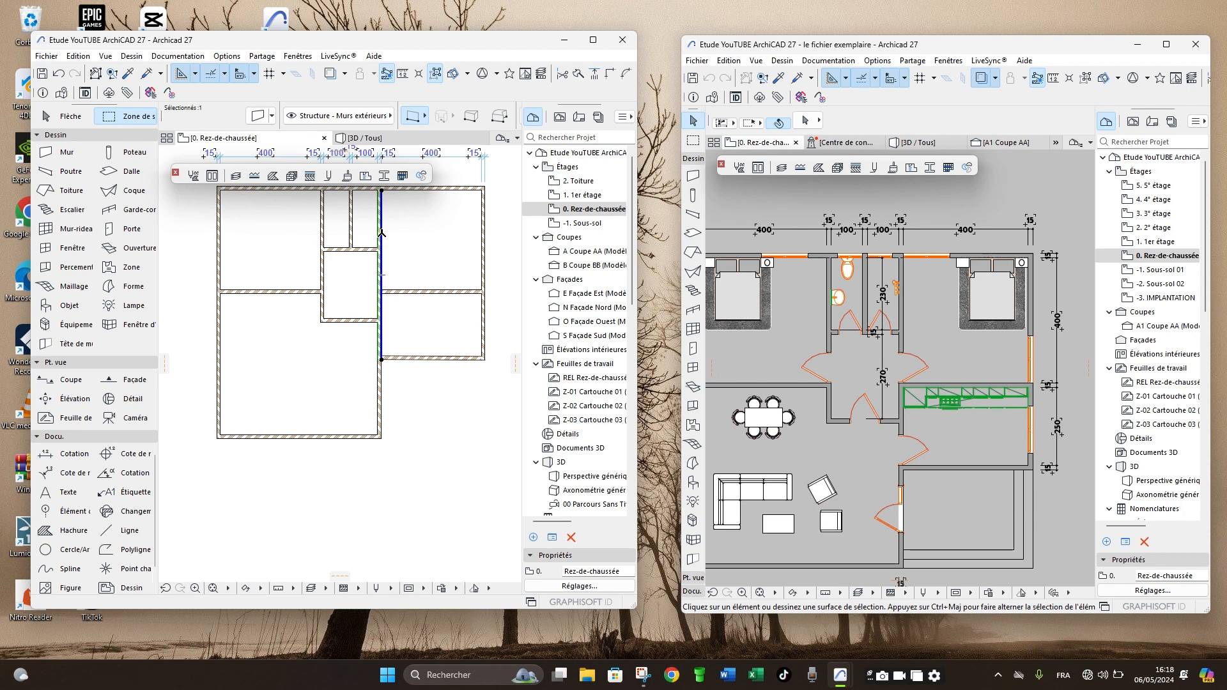
scroll(381, 233, up, 3)
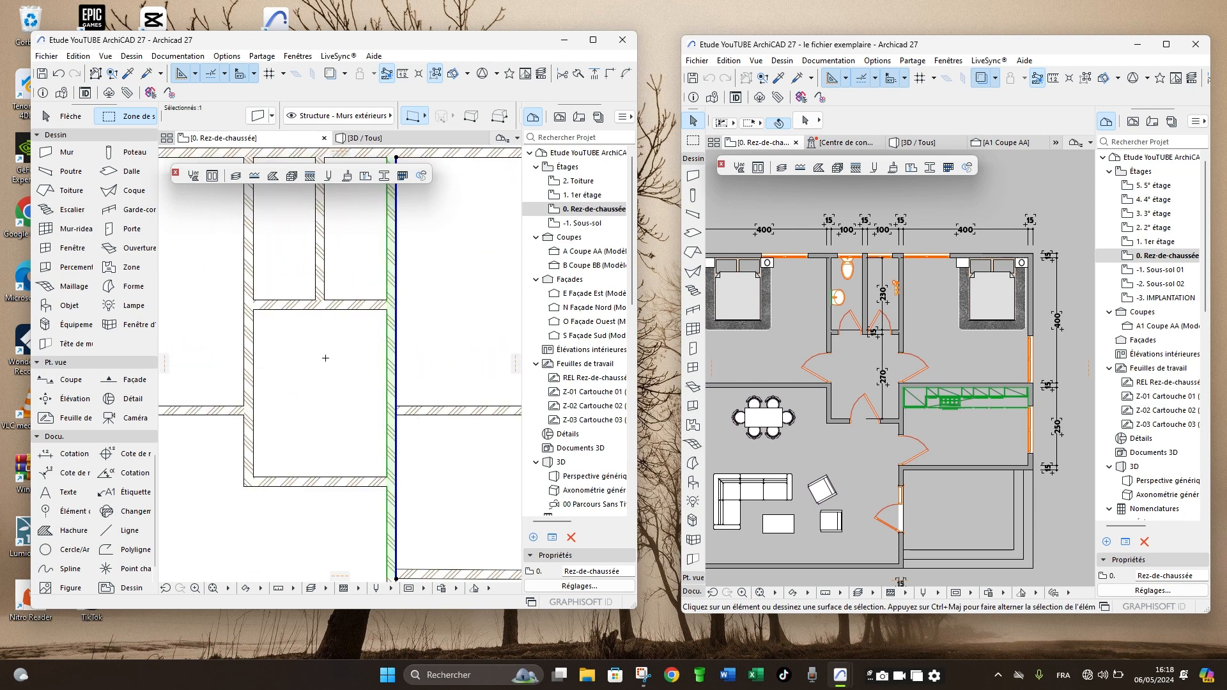
scroll(326, 358, down, 4)
key(Escape)
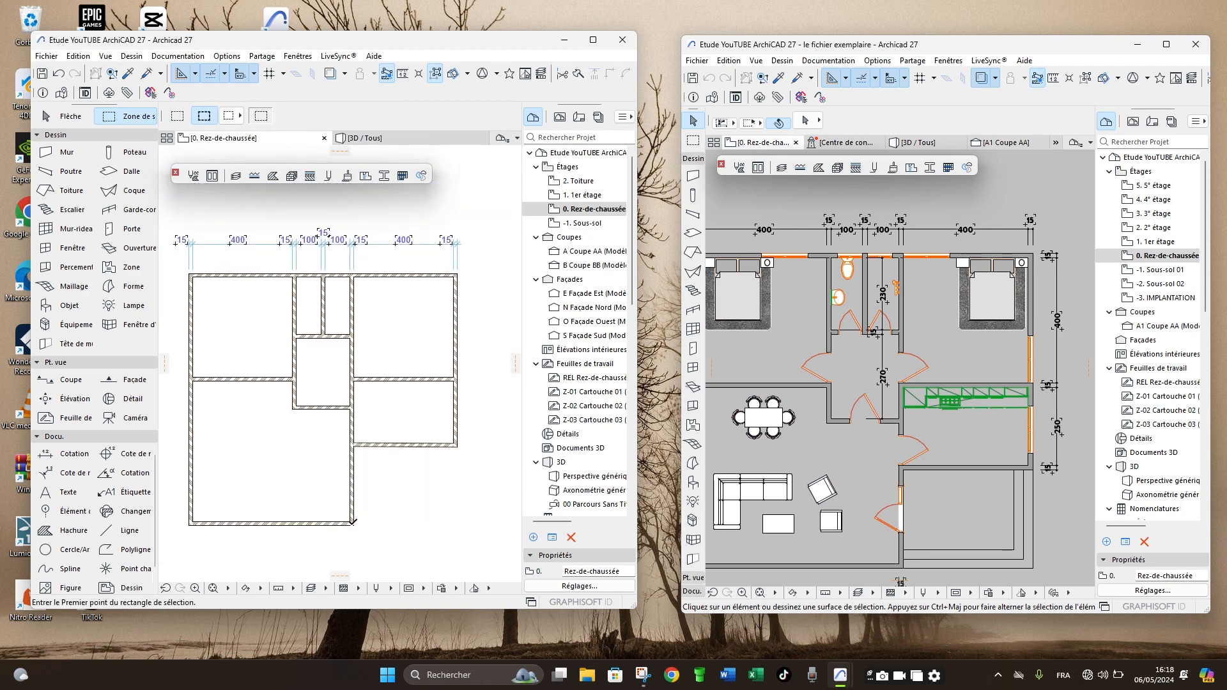
- Mirror the lower hallway wall segment about its own reference line, between the outer bottom corner and the right-hand room's junction
scroll(353, 494, up, 3)
shift+click(353, 492)
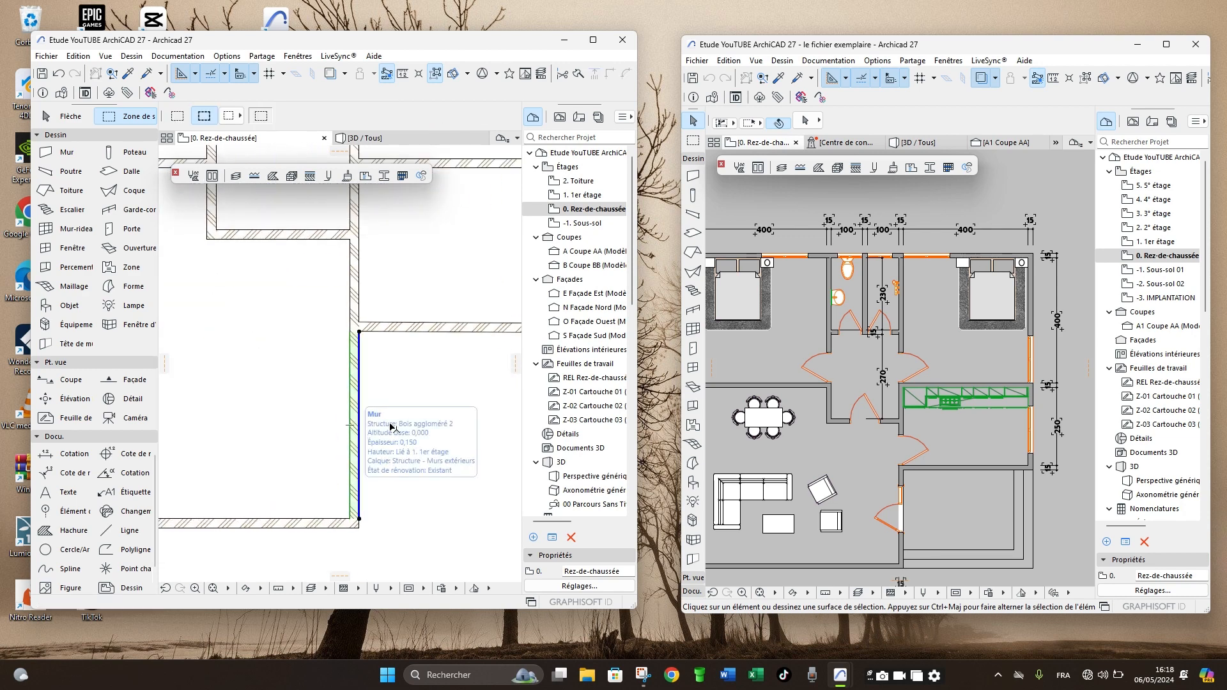
scroll(369, 520, down, 2)
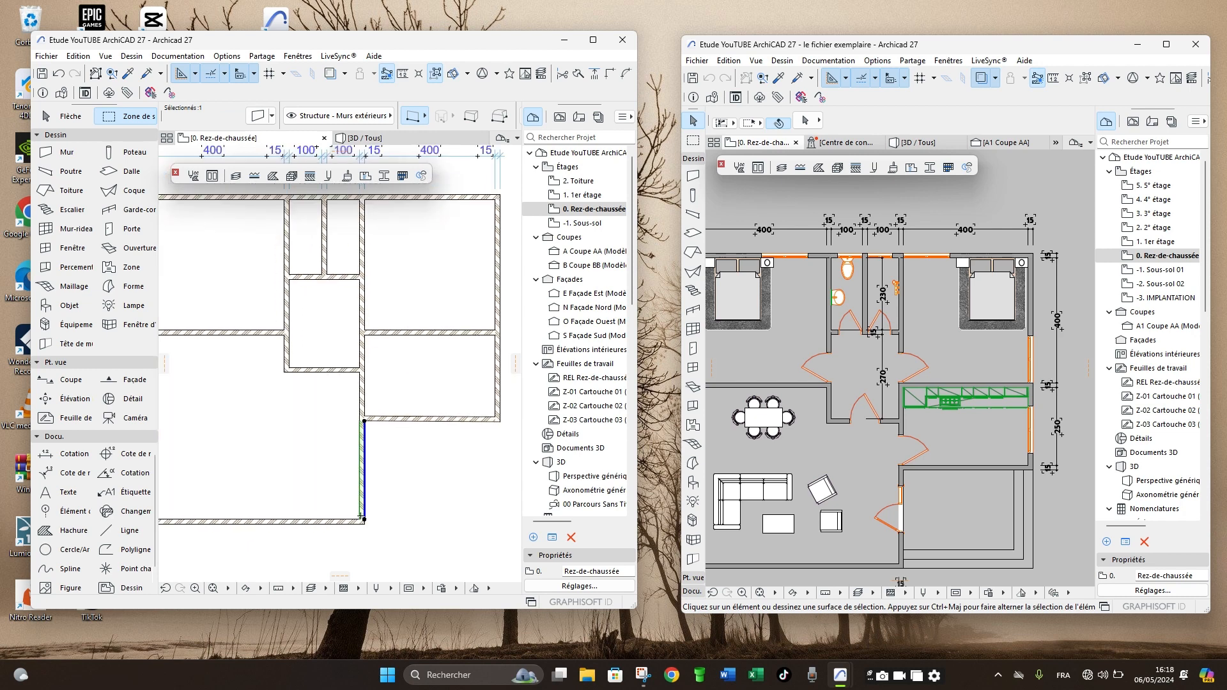
scroll(369, 521, up, 3)
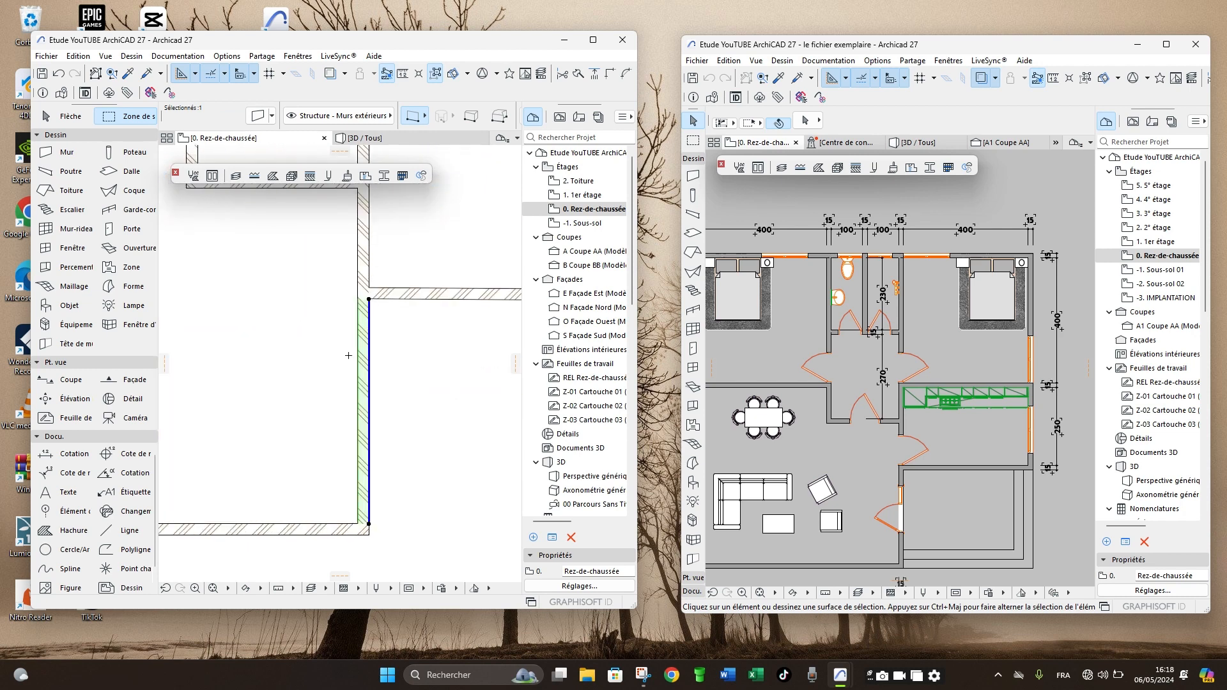
scroll(359, 379, down, 2)
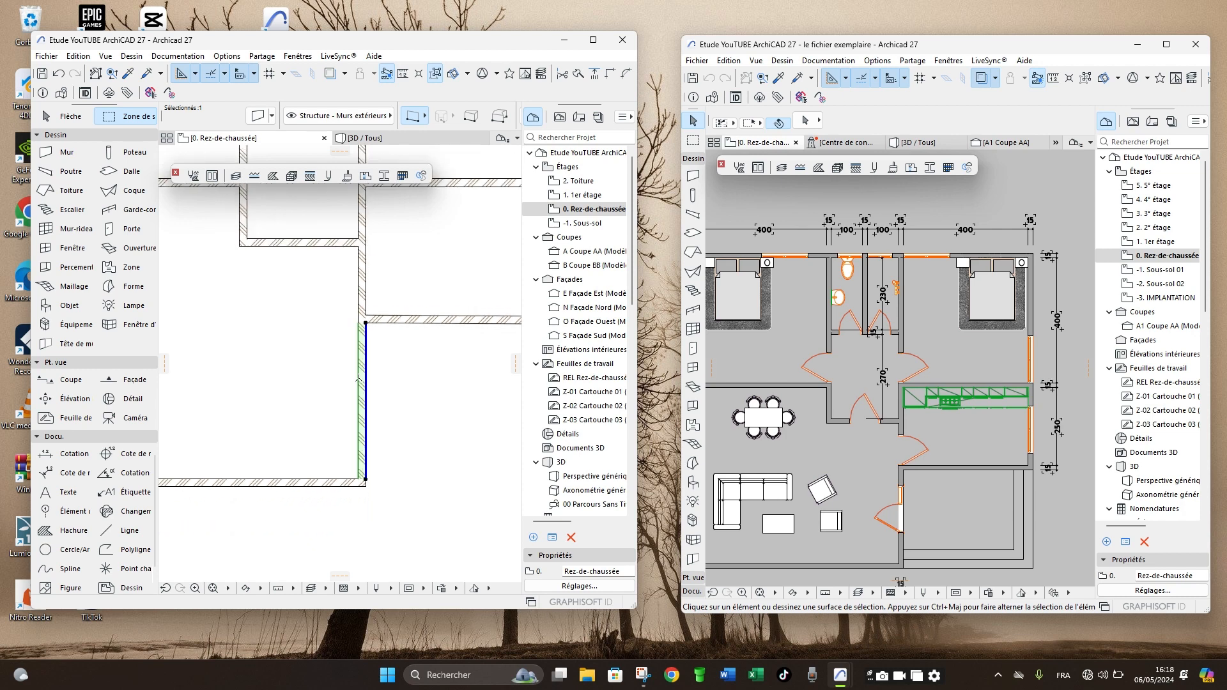
scroll(374, 473, up, 3)
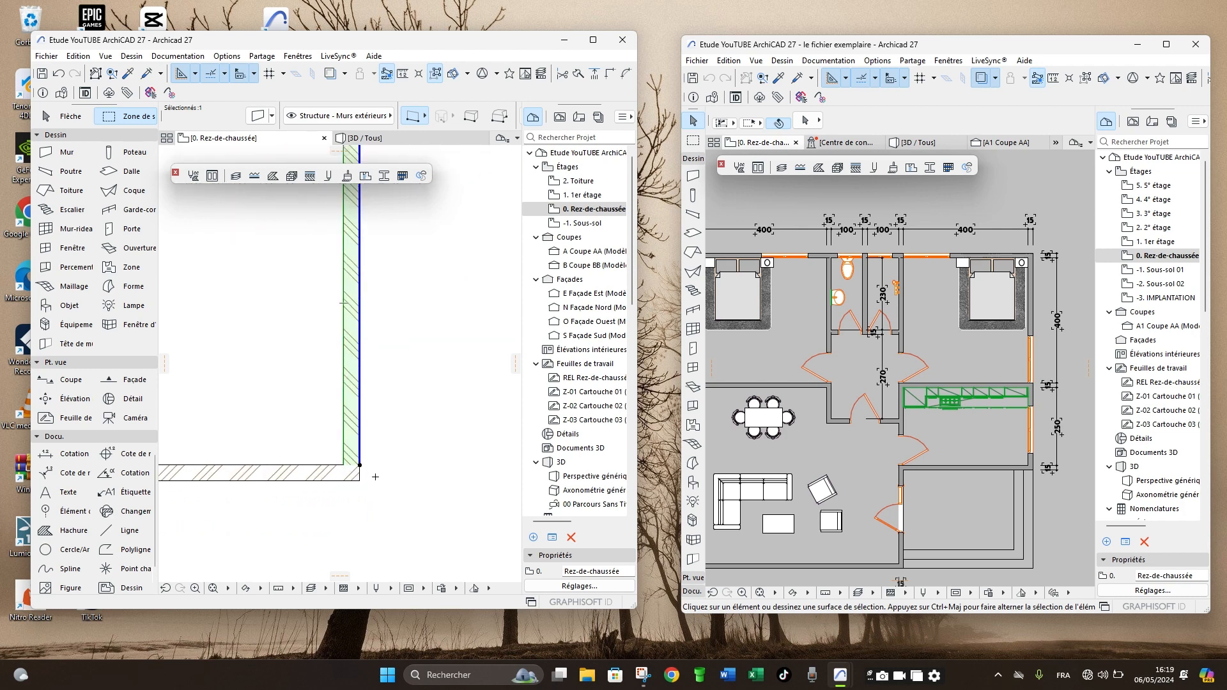
key(ctrl+m)
click(360, 464)
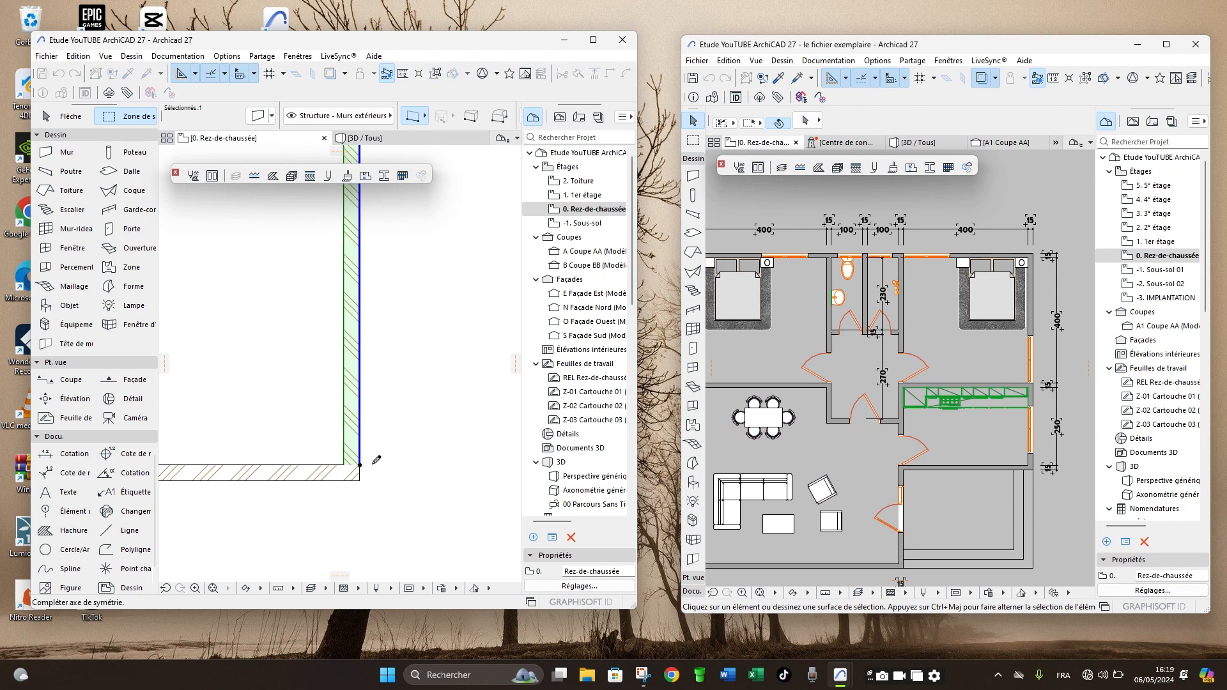
scroll(361, 463, down, 2)
click(365, 276)
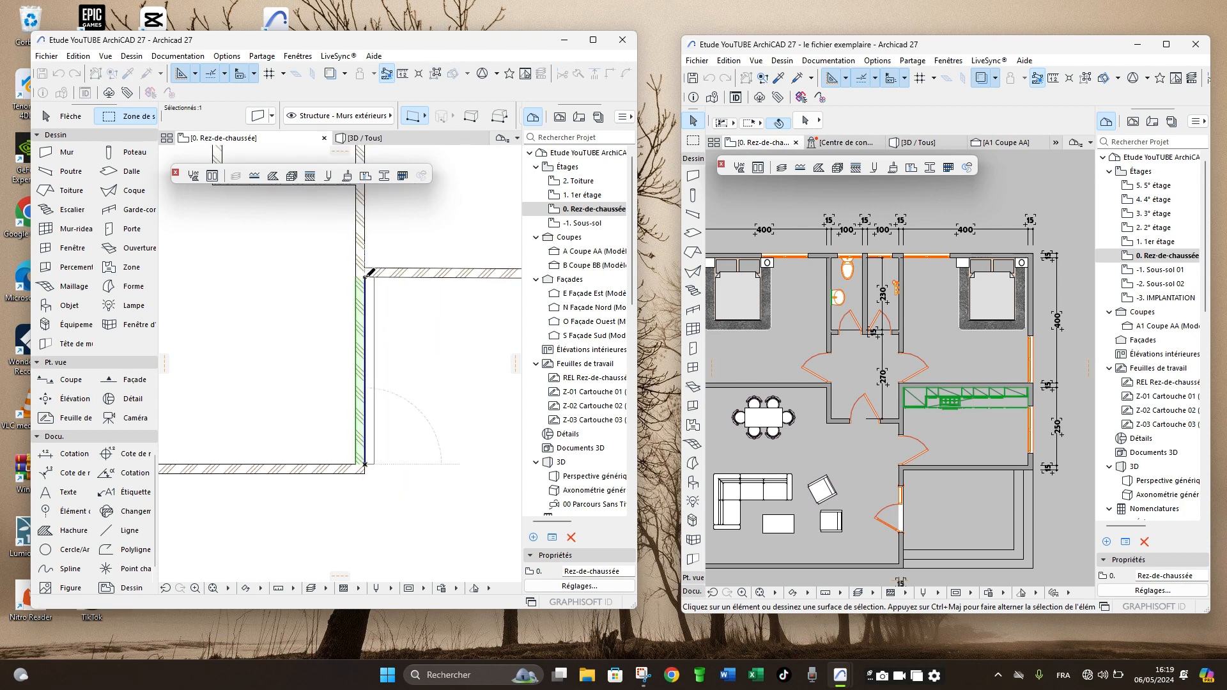
scroll(357, 443, up, 4)
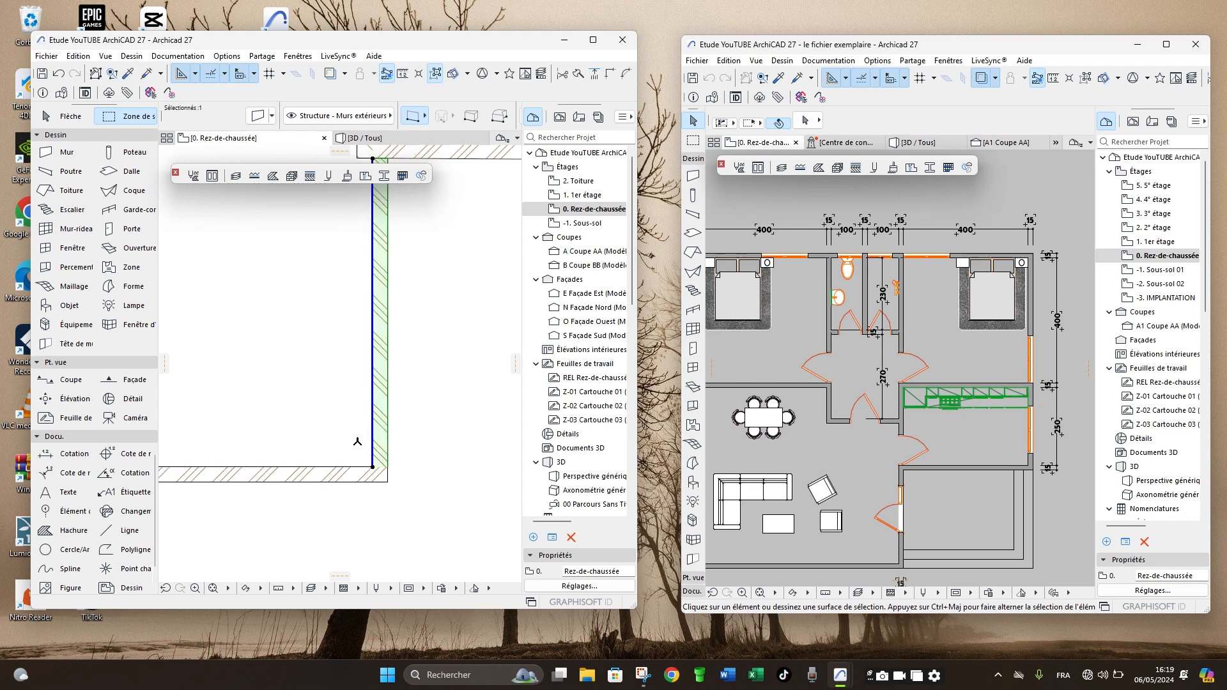
scroll(374, 385, down, 3)
scroll(352, 383, down, 2)
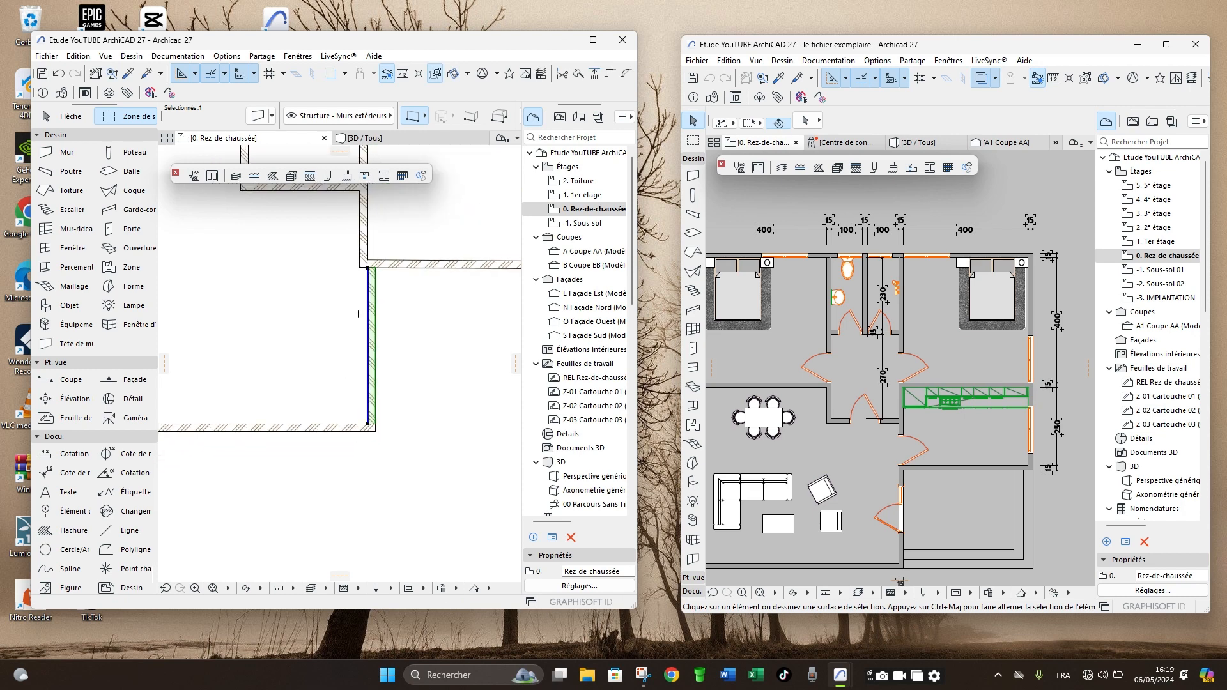
- Move the mirrored lower segment one wall thickness inward so it lines up with the upper hallway wall
scroll(355, 249, up, 3)
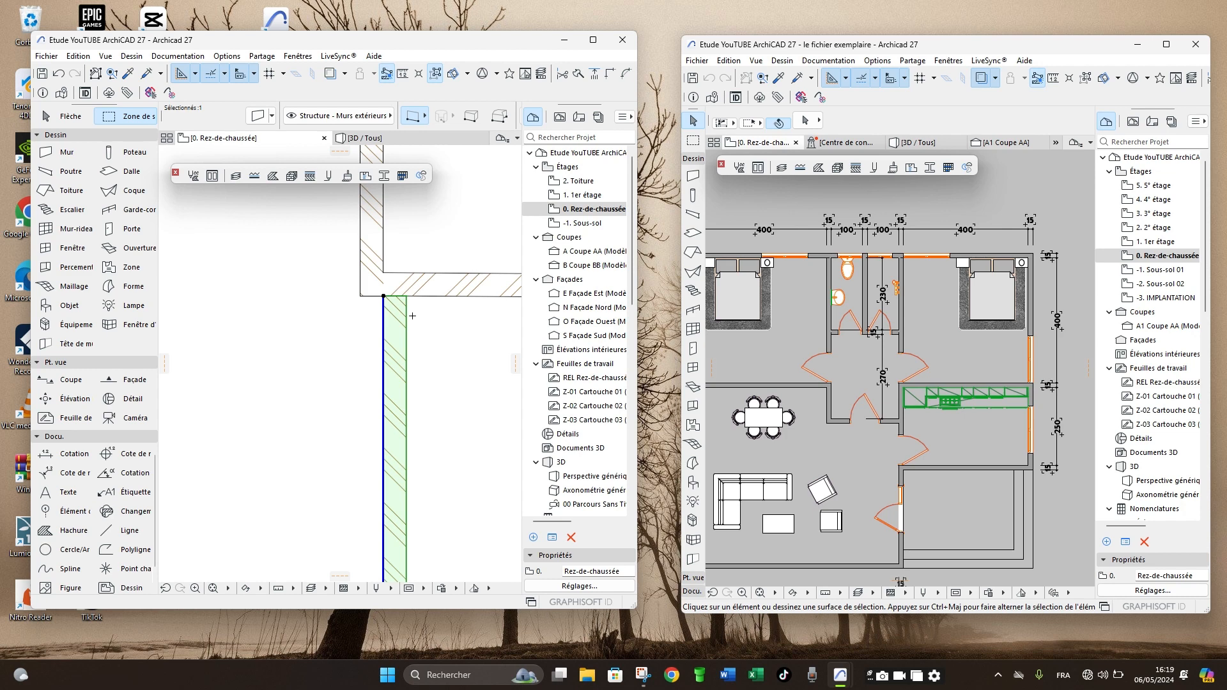
click(405, 540)
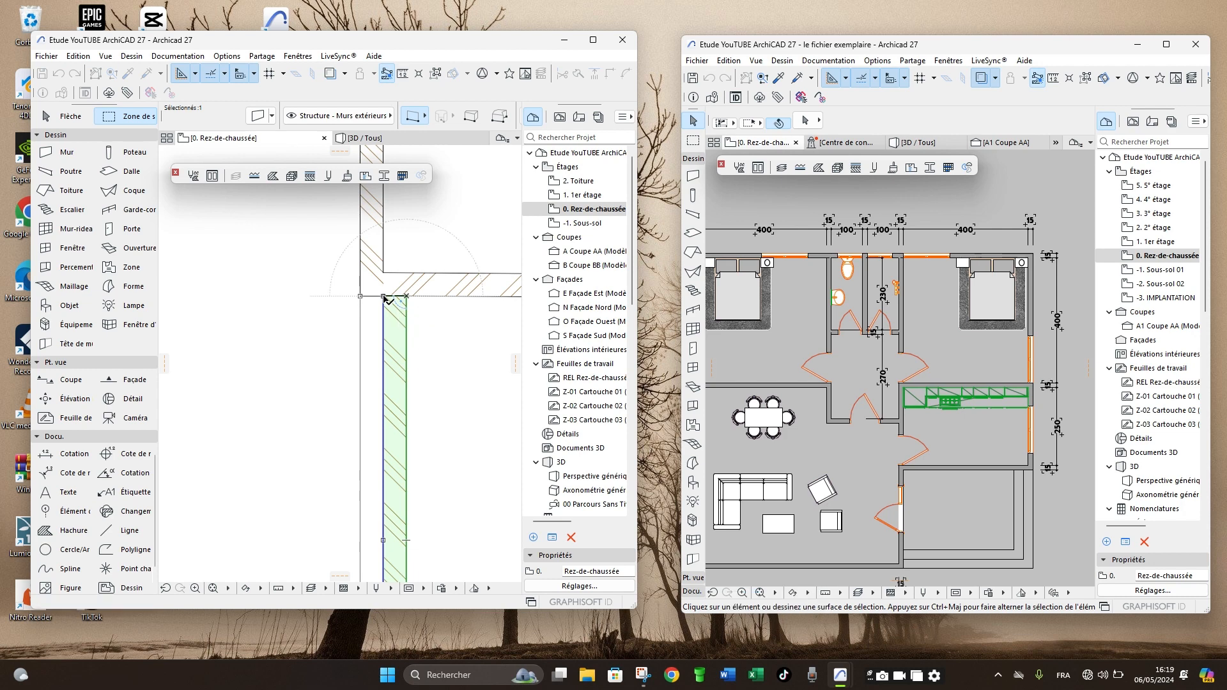
click(384, 296)
scroll(405, 371, down, 5)
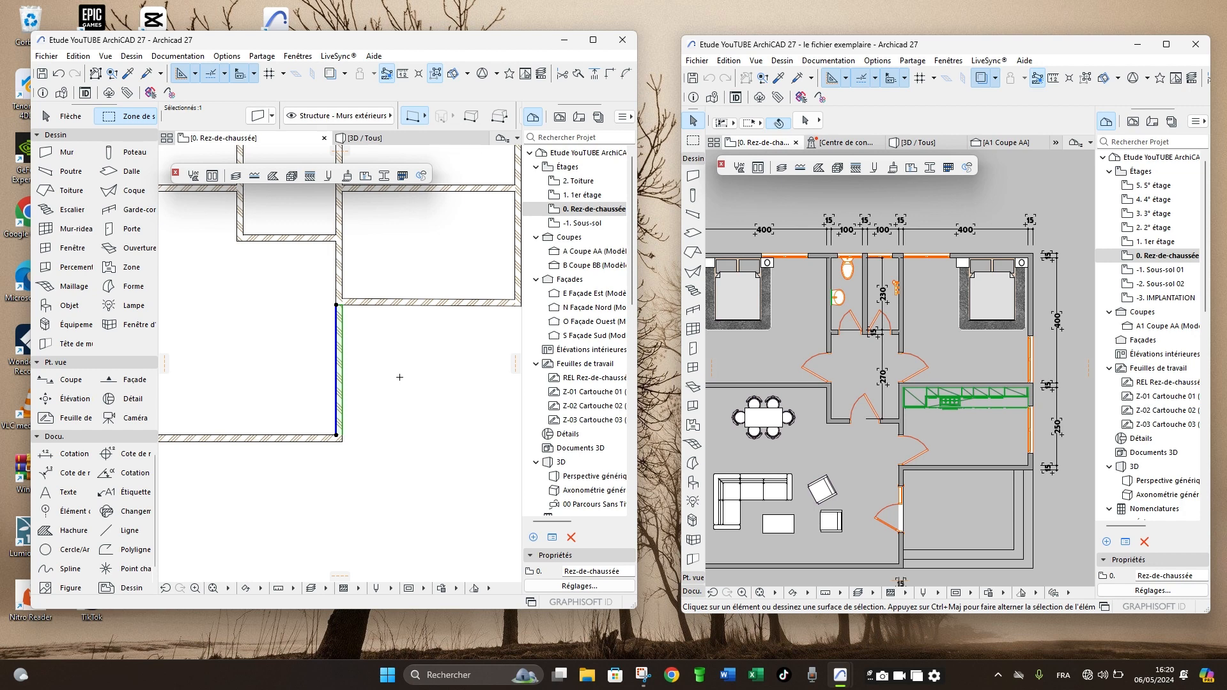
scroll(365, 418, up, 5)
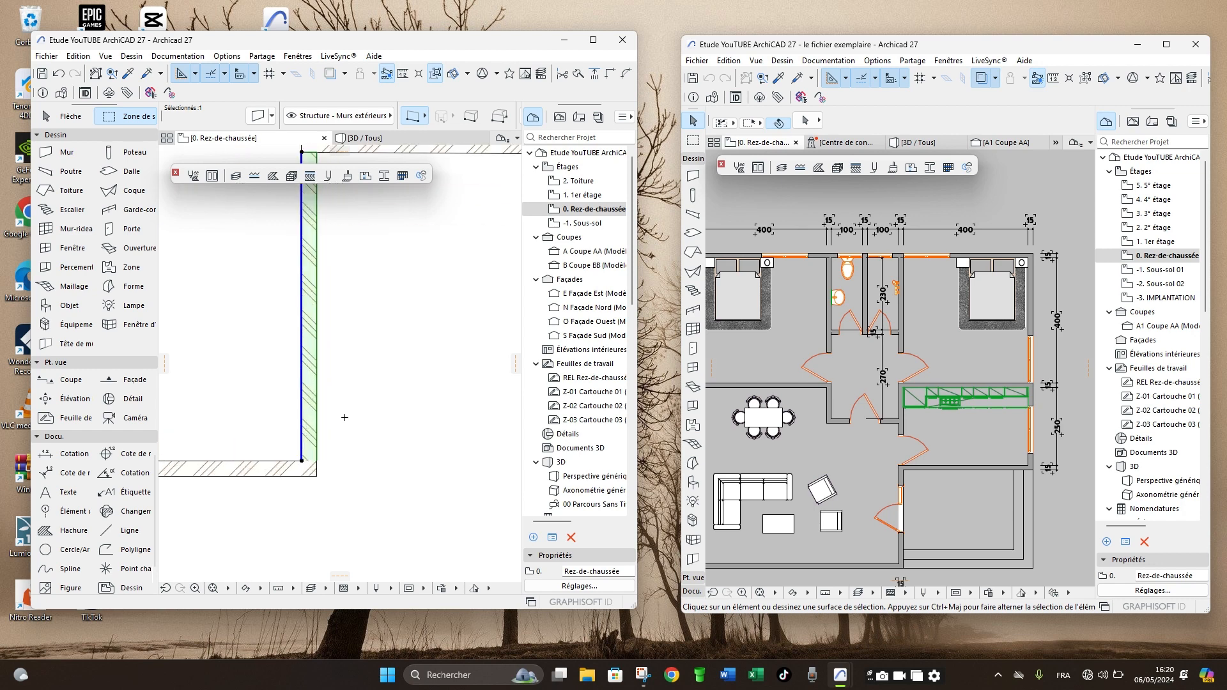
shift+click(281, 482)
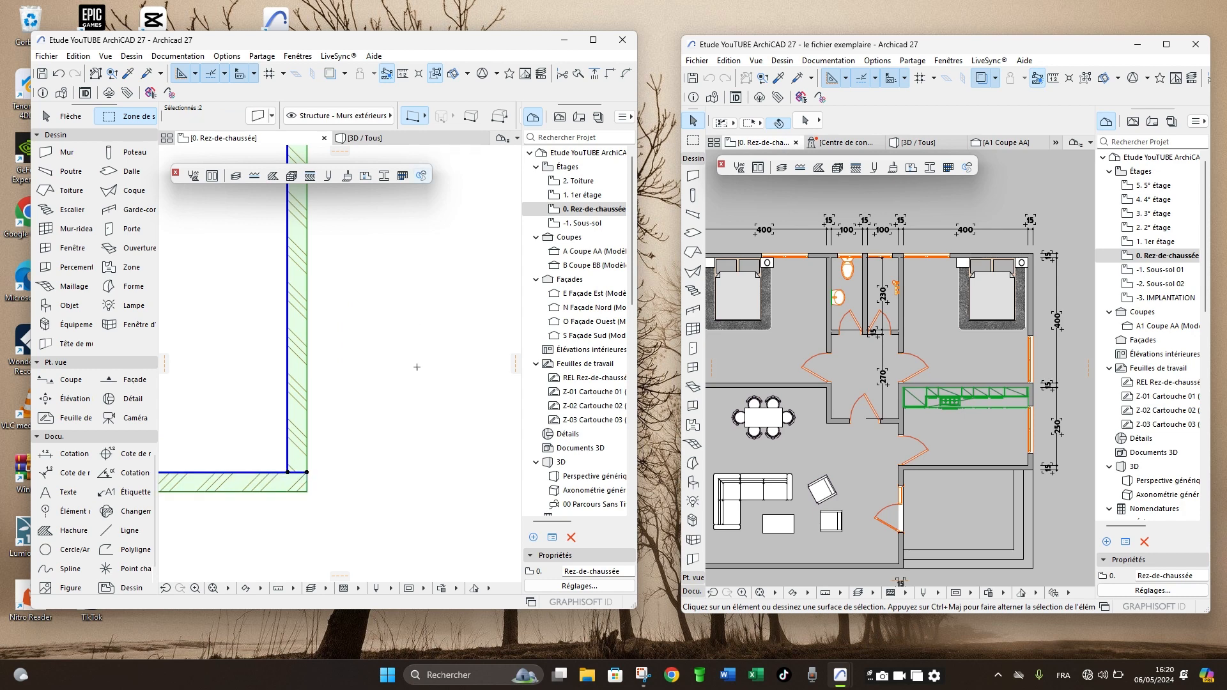
scroll(416, 367, down, 3)
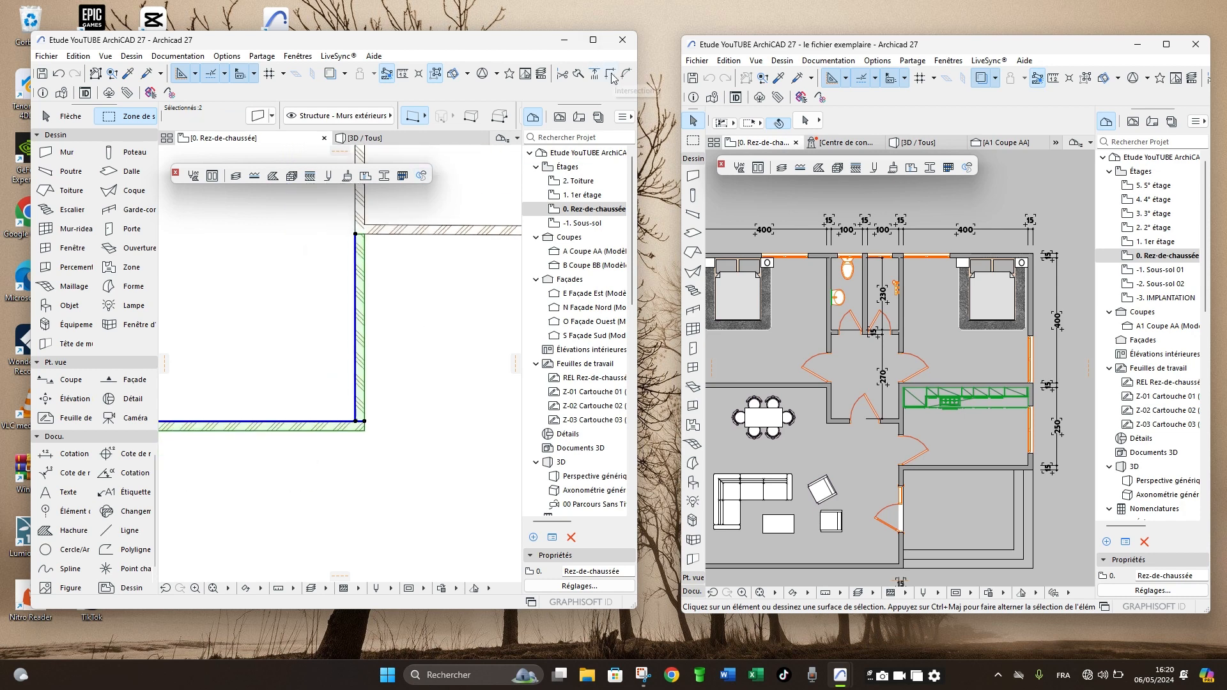
key(Escape)
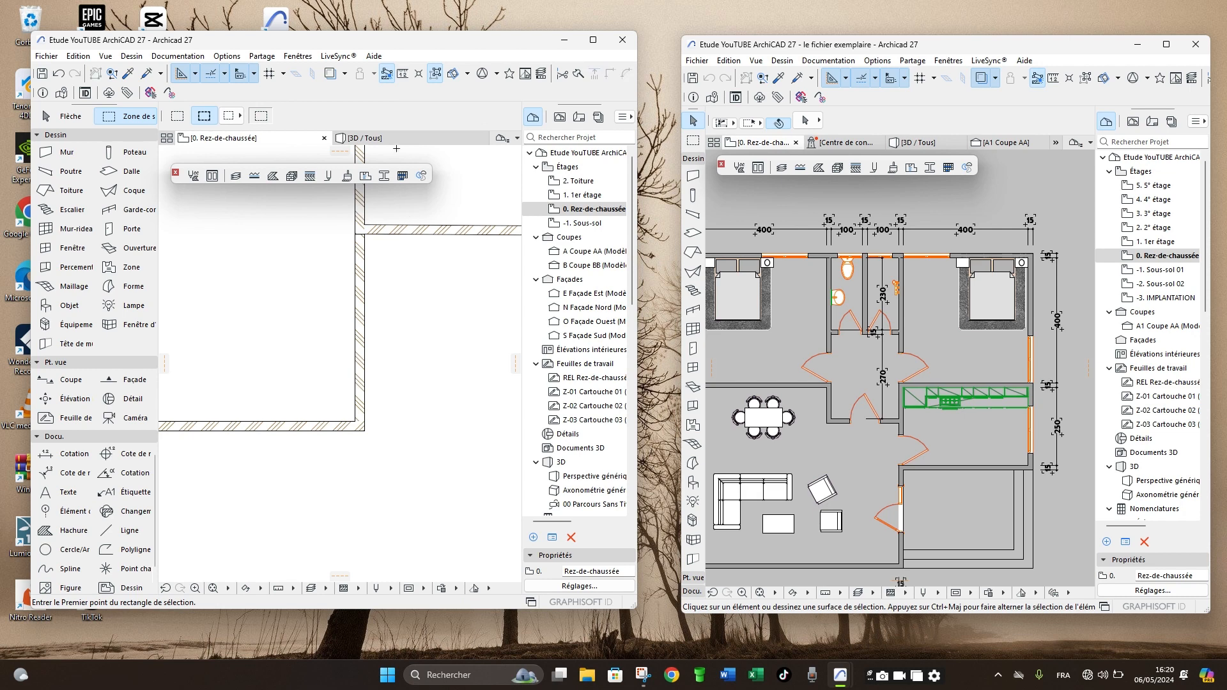
- Inspect the redrawn walls in the 3D view from several sides, including the exterior corner beside the split segment
click(393, 138)
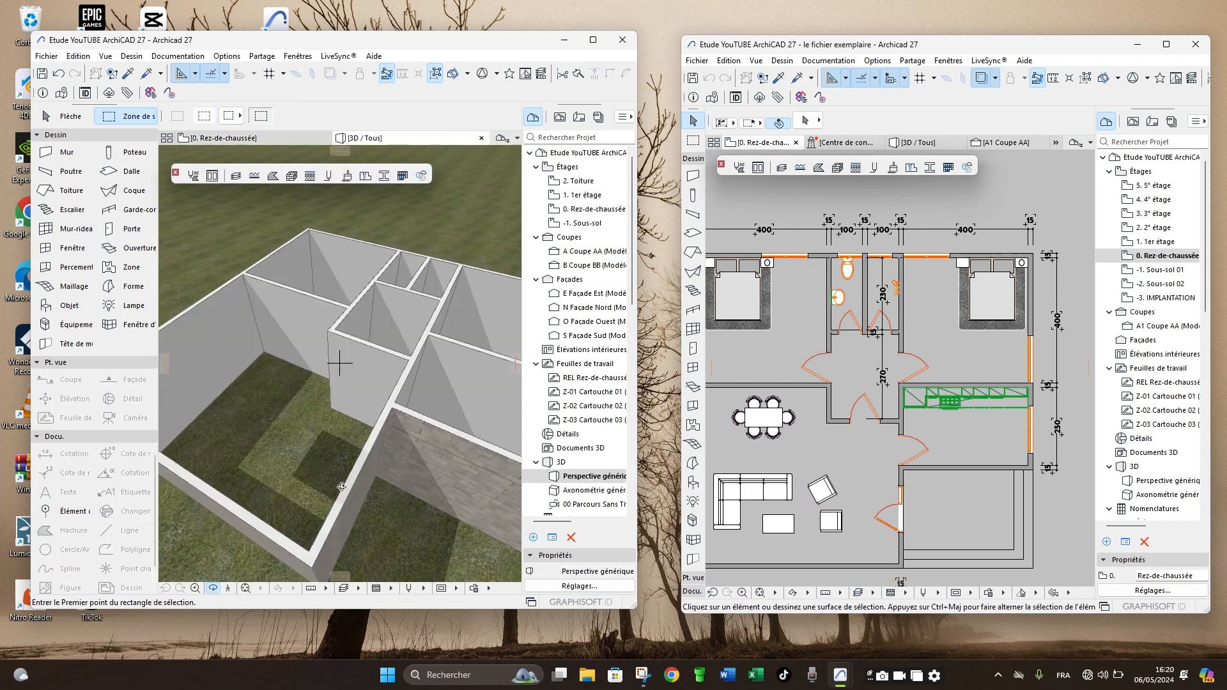
drag(358, 515, 304, 441)
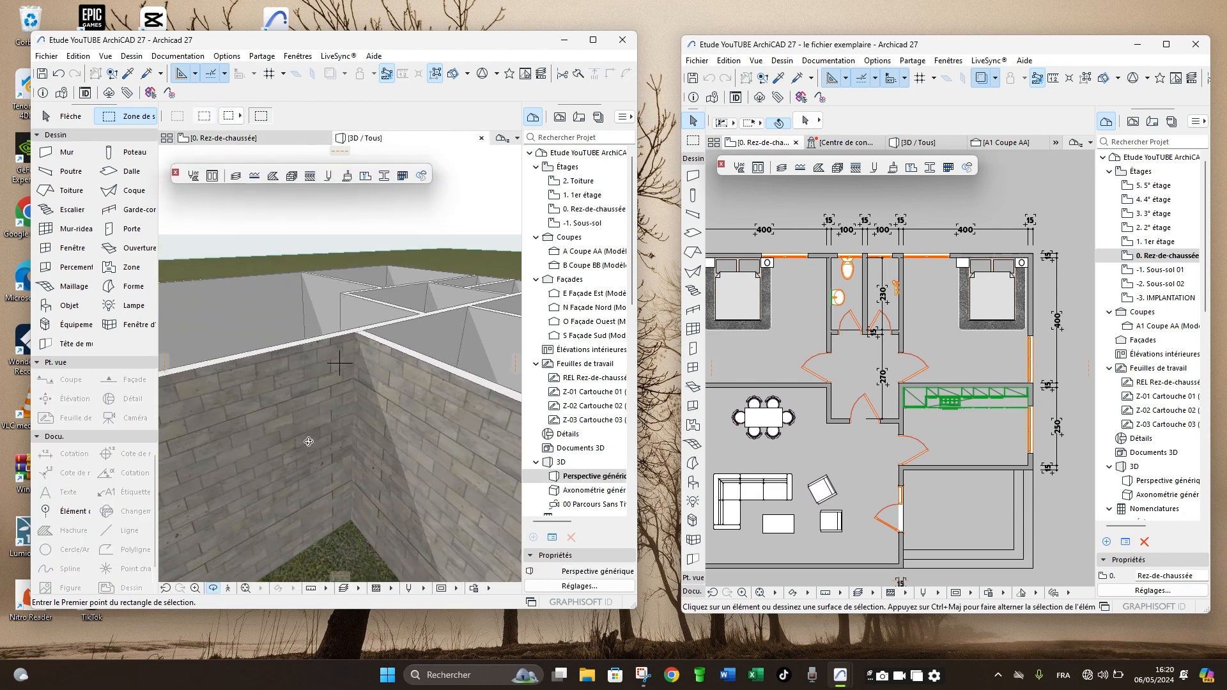
scroll(310, 444, down, 3)
shift+middle_drag(310, 446, 353, 429)
drag(353, 429, 414, 433)
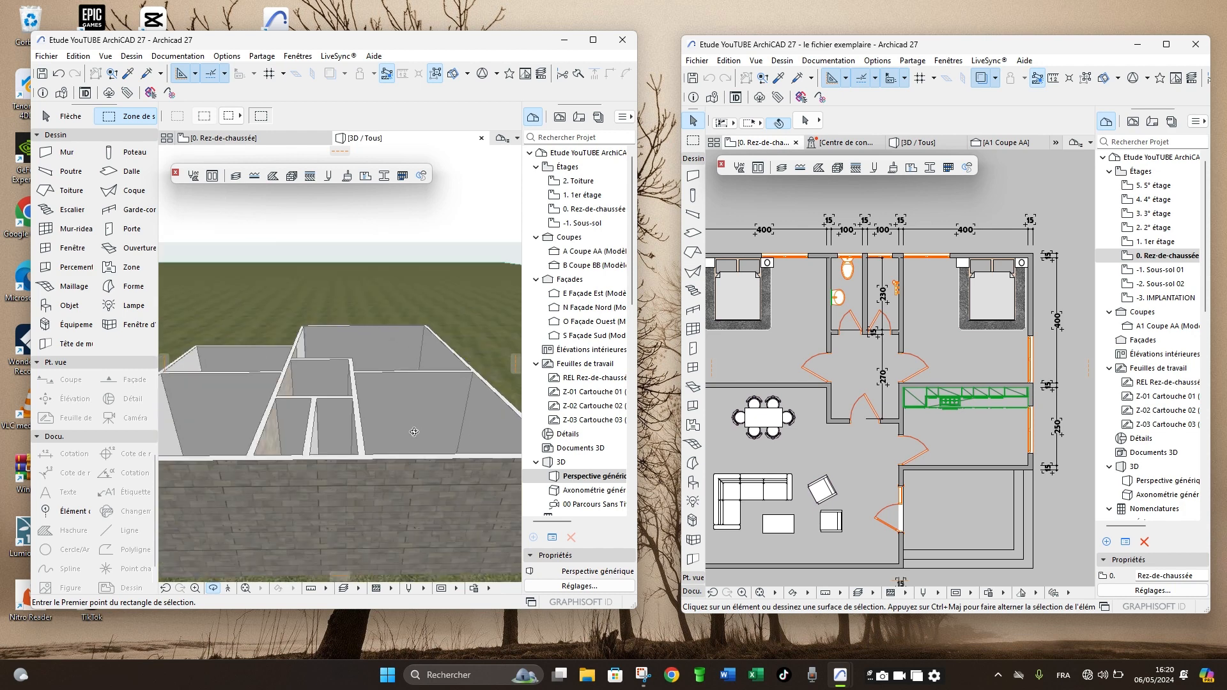
scroll(414, 432, down, 4)
drag(244, 449, 449, 476)
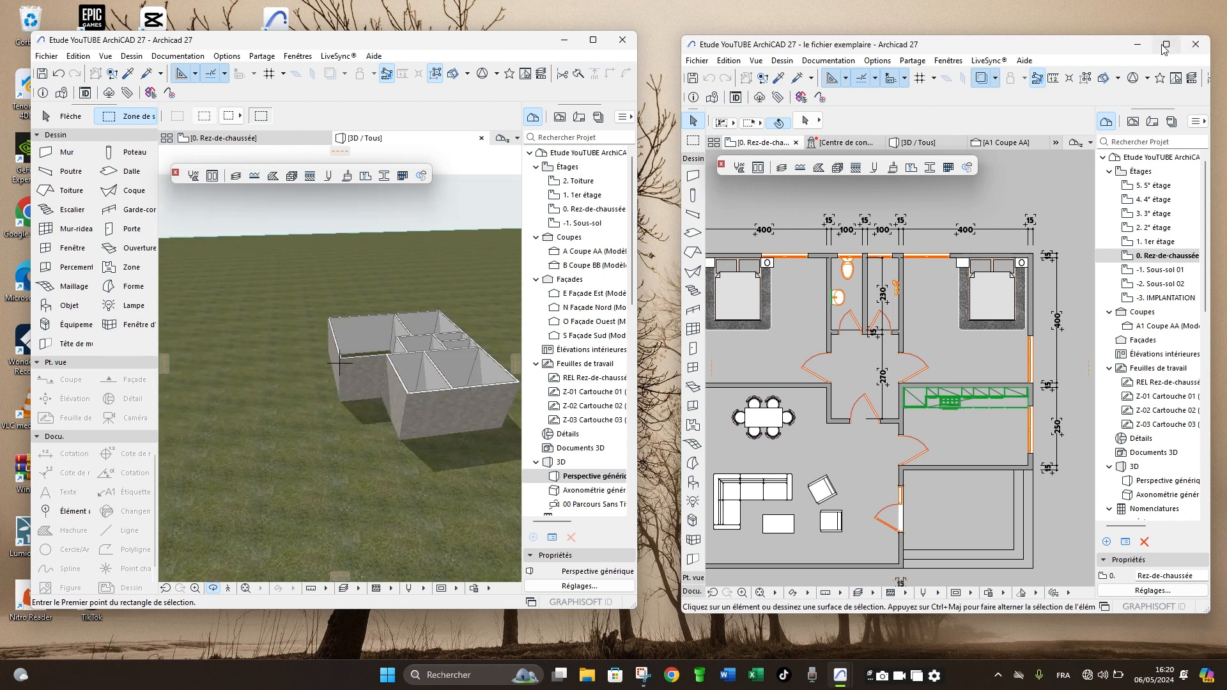
- Examine the inner faces of the hallway walls in the 3D view, then compare them with the exterior faces
mouse_move(1166, 48)
drag(374, 359, 370, 397)
scroll(373, 441, up, 4)
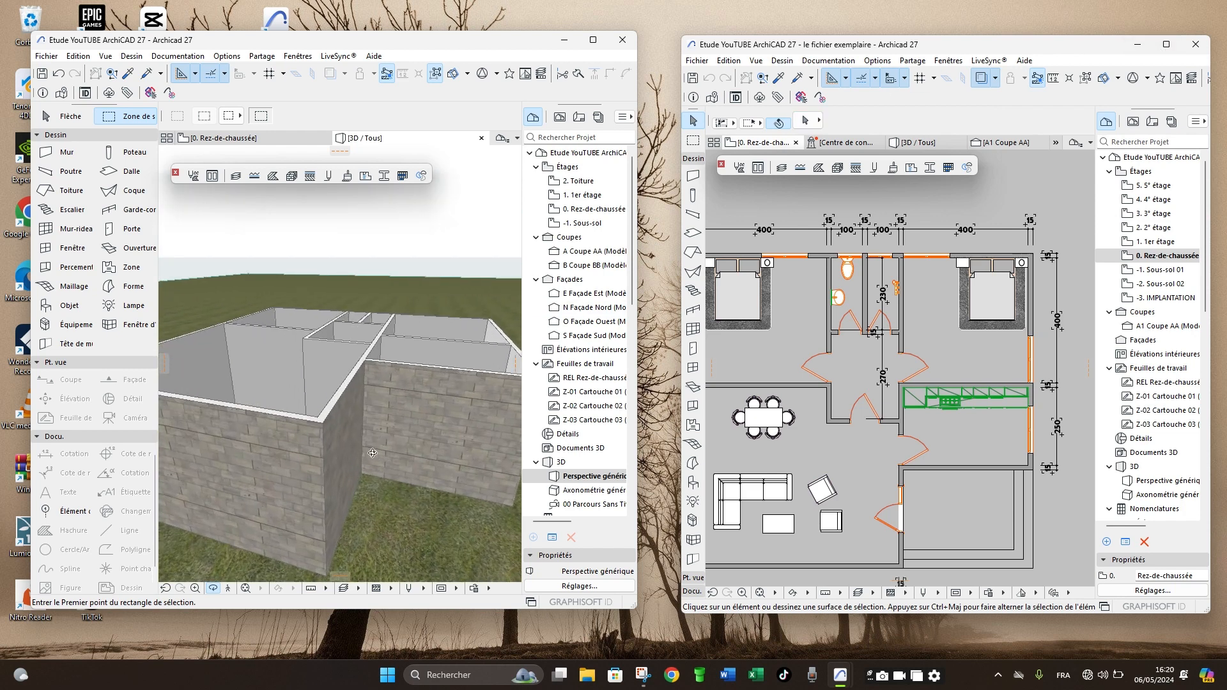
scroll(373, 453, down, 6)
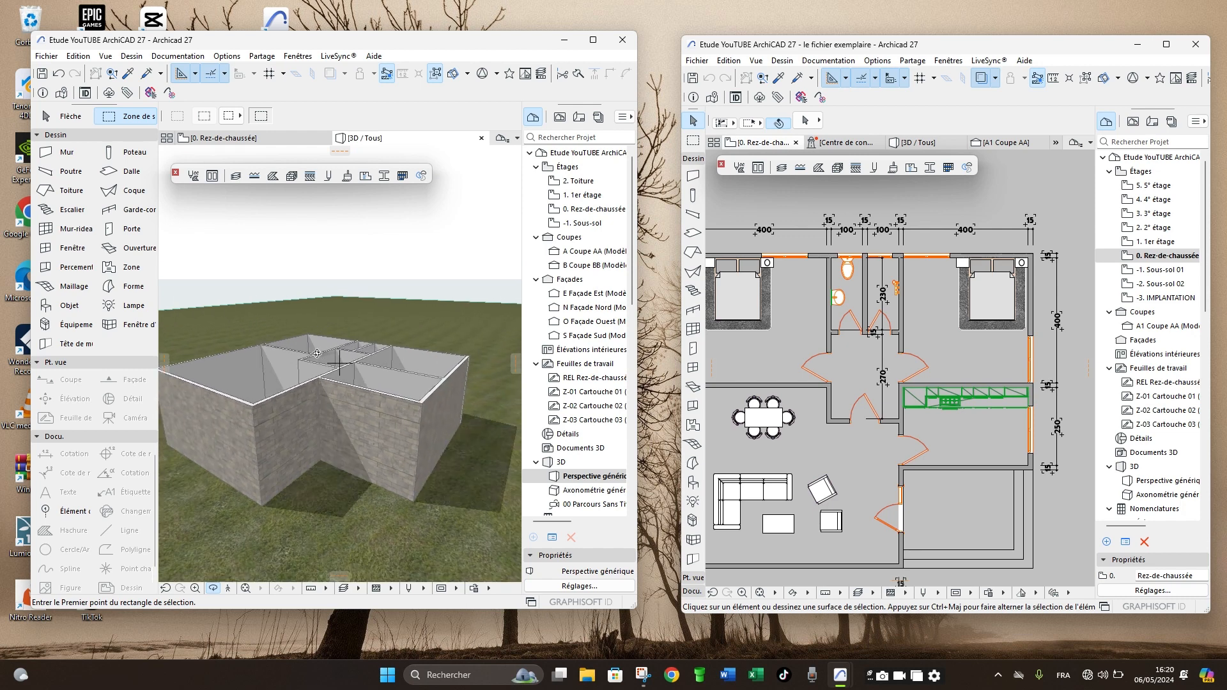
drag(297, 365, 390, 355)
scroll(407, 349, up, 5)
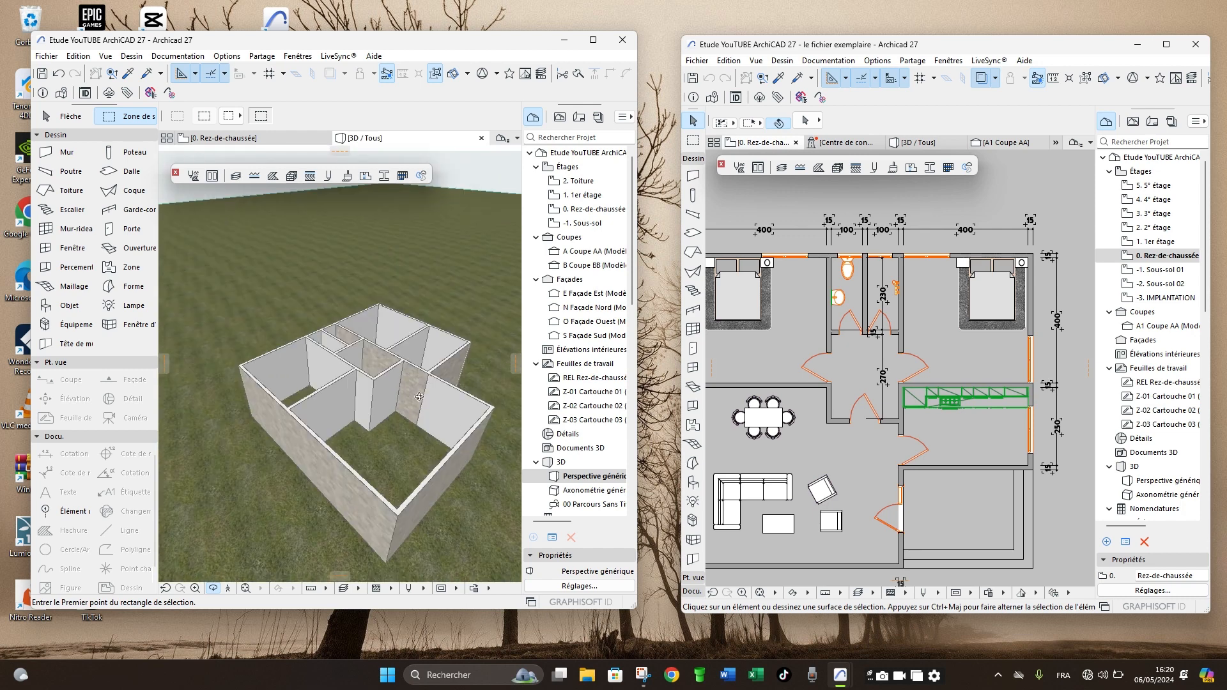
scroll(350, 357, up, 2)
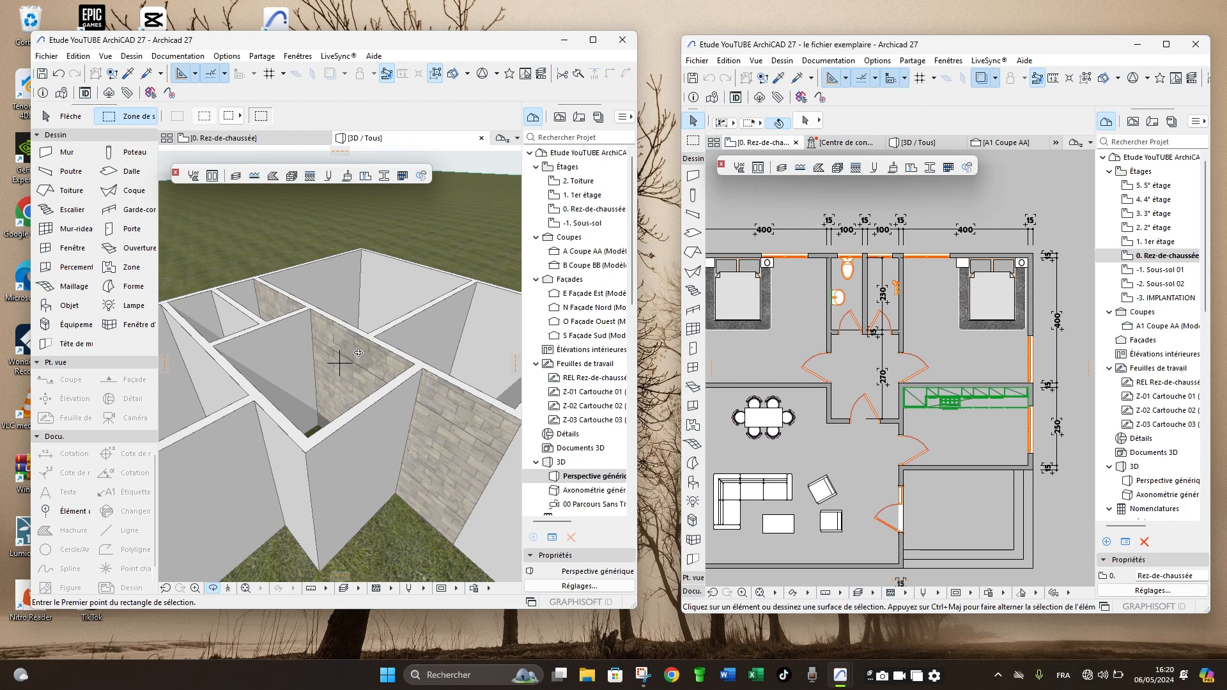
- Return to the ground-floor plan and check the extent of the upper hallway wall segment by selecting it
key(F2)
scroll(355, 425, down, 5)
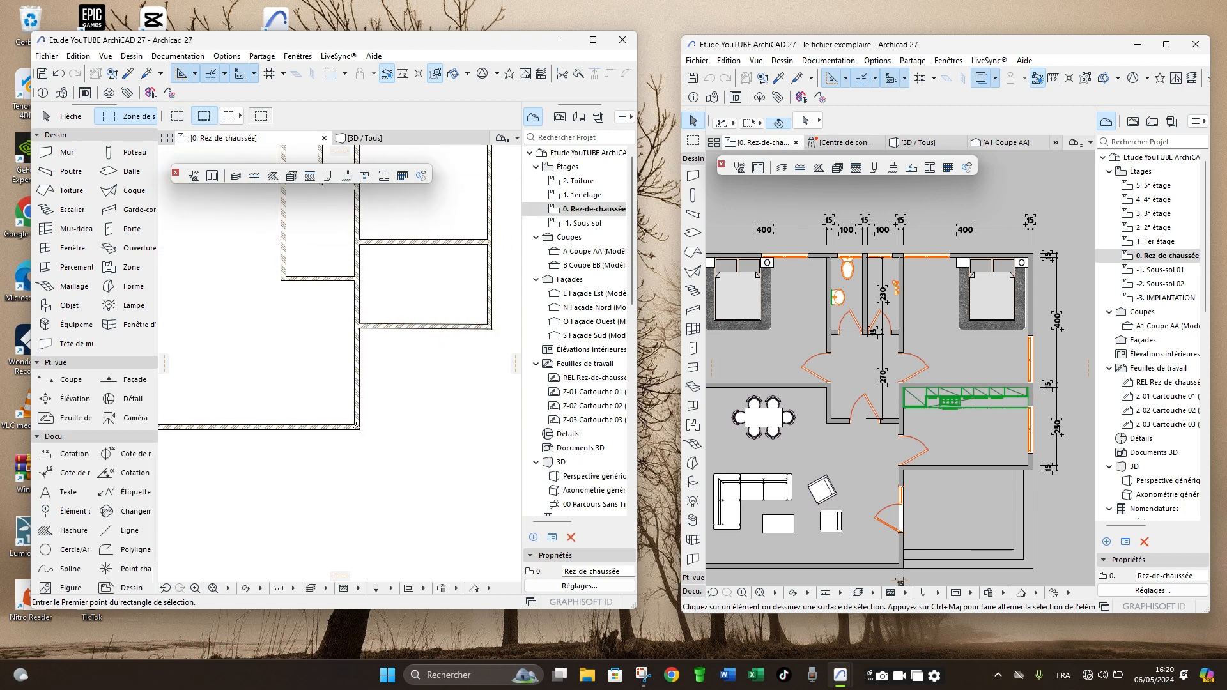
click(361, 295)
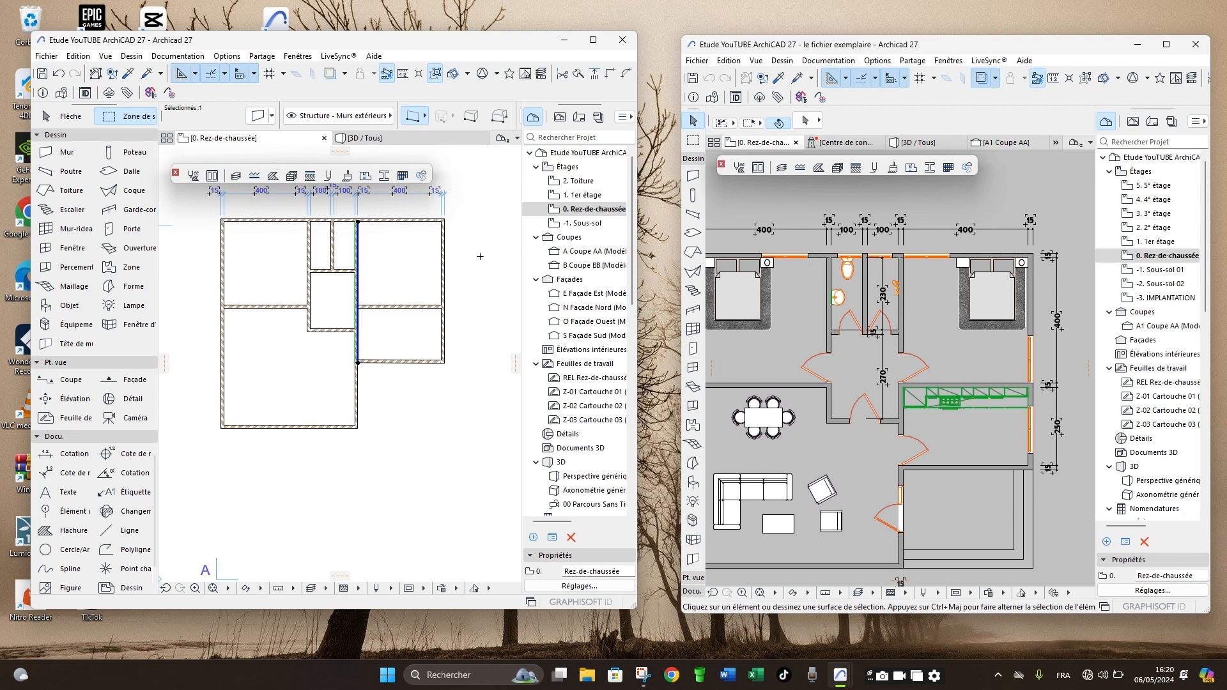
key(Escape)
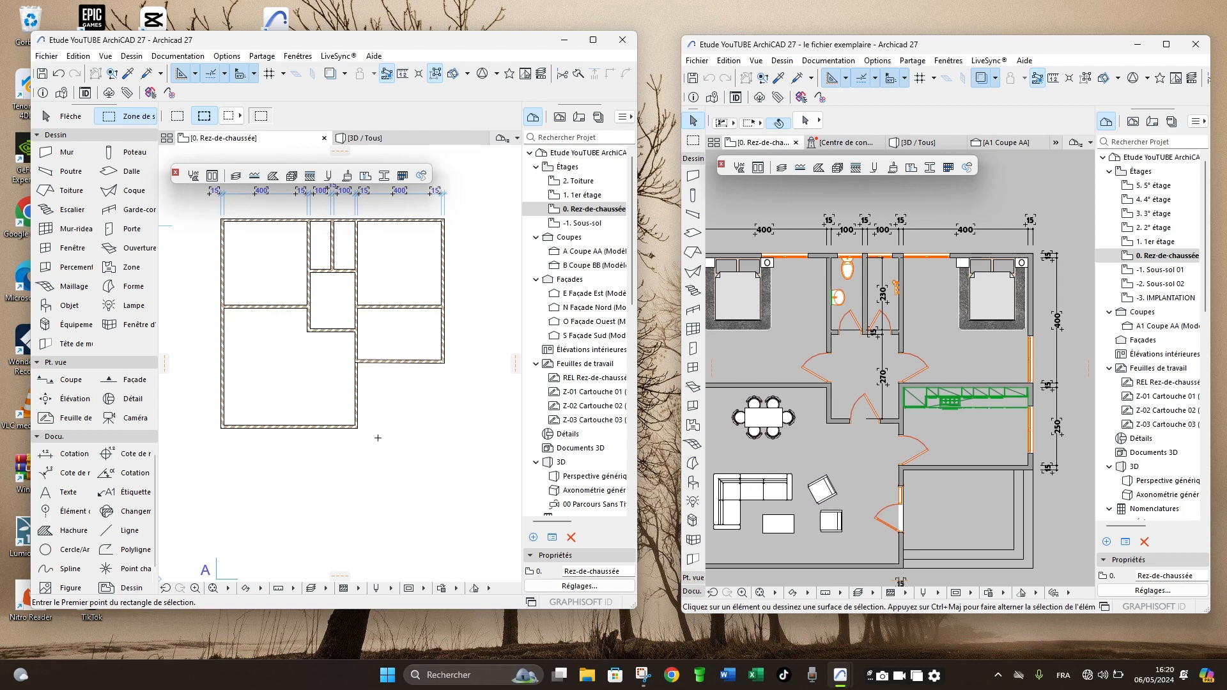
- Draw a short slanted test wall below the house using the settings of its bottom exterior wall
scroll(356, 414, down, 3)
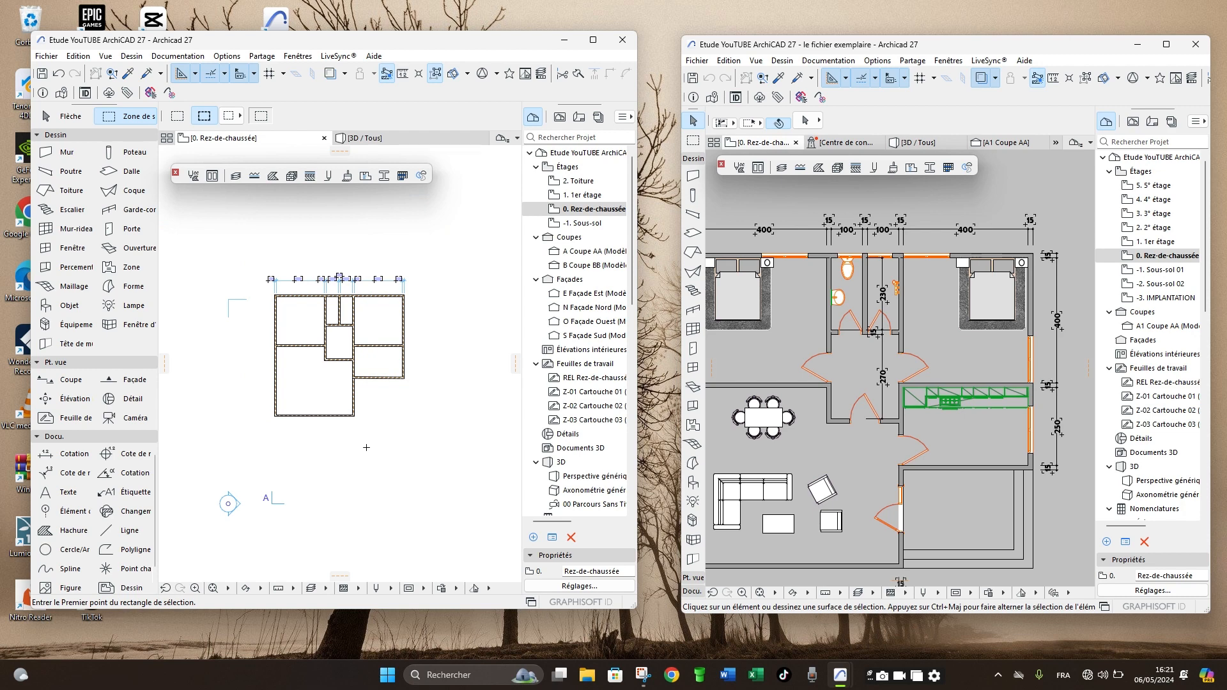
scroll(360, 442, up, 4)
scroll(359, 442, up, 2)
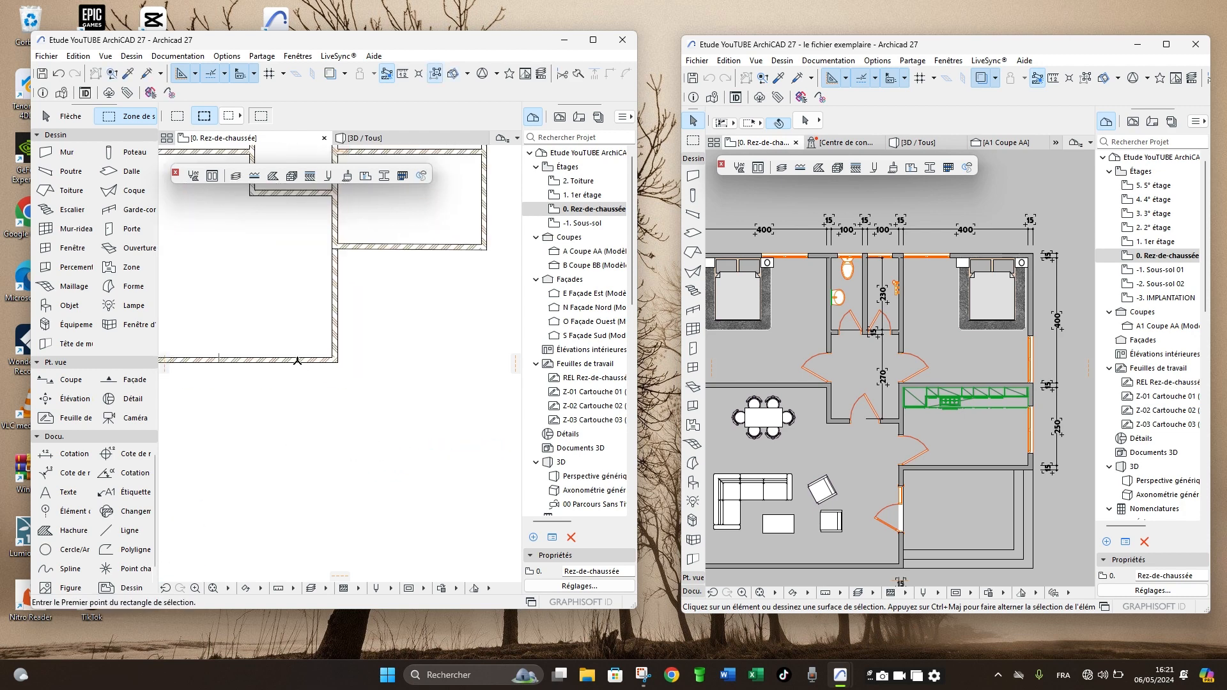
alt+click(298, 360)
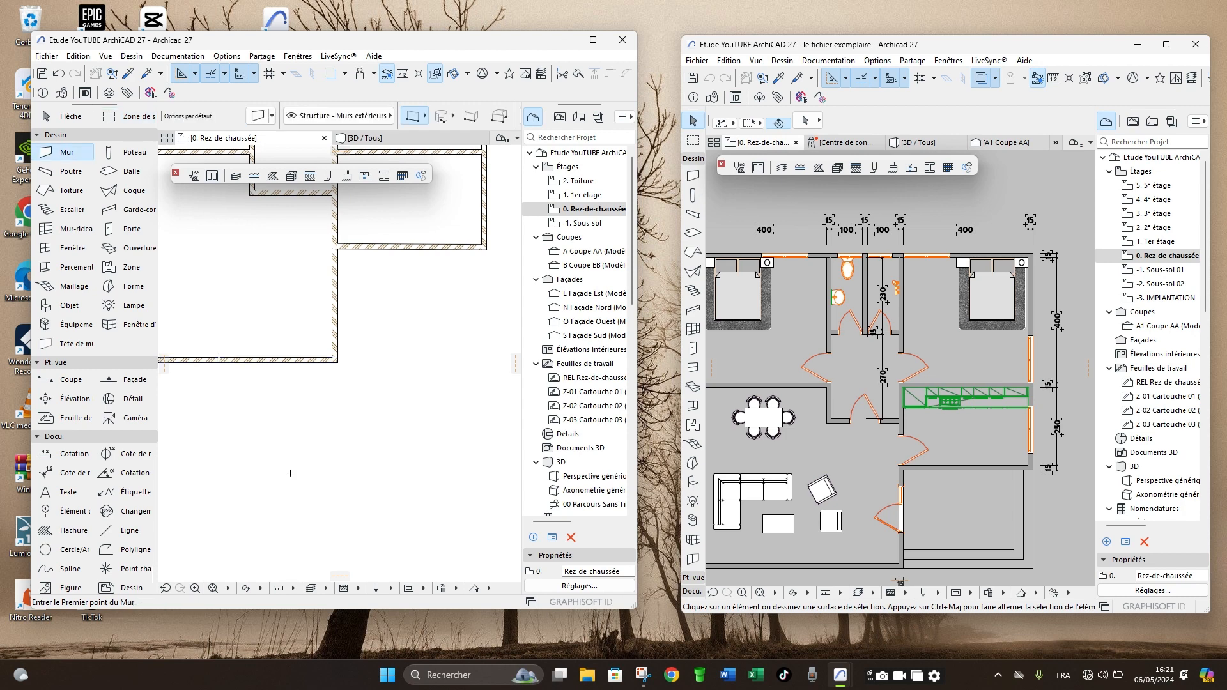
click(290, 473)
click(401, 413)
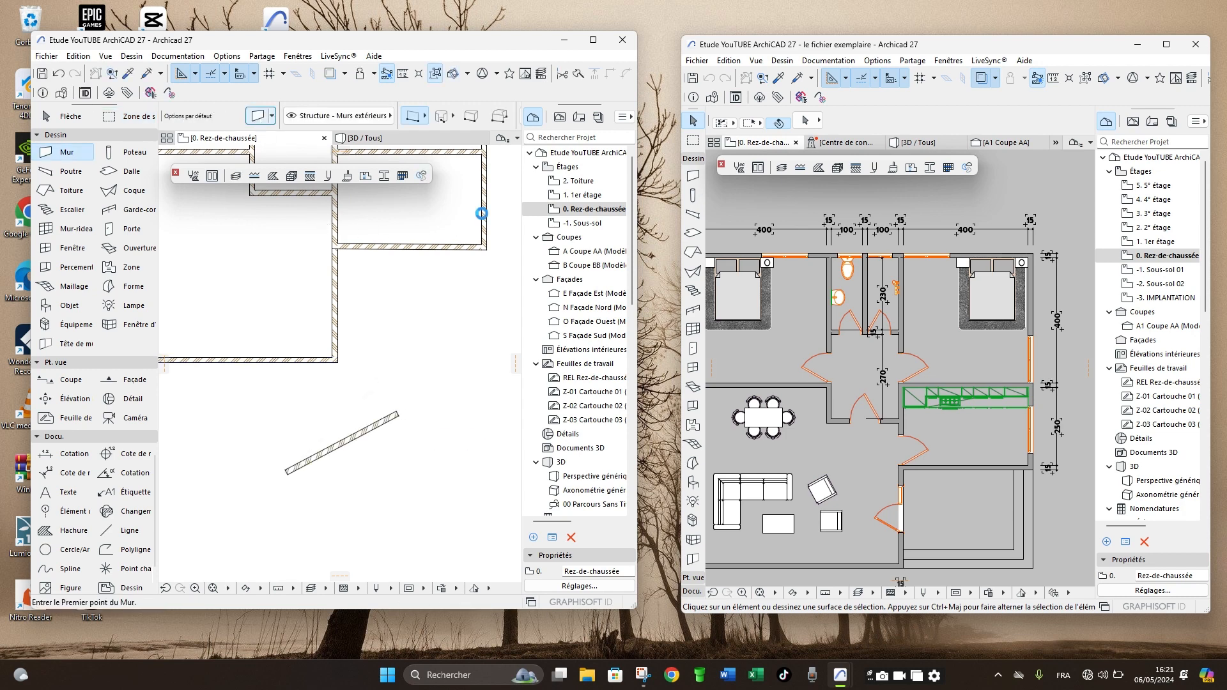
- Set all three surface overrides in the default wall settings to Brique - Appareil en arête, with the surfaces linked
key(ctrl+t)
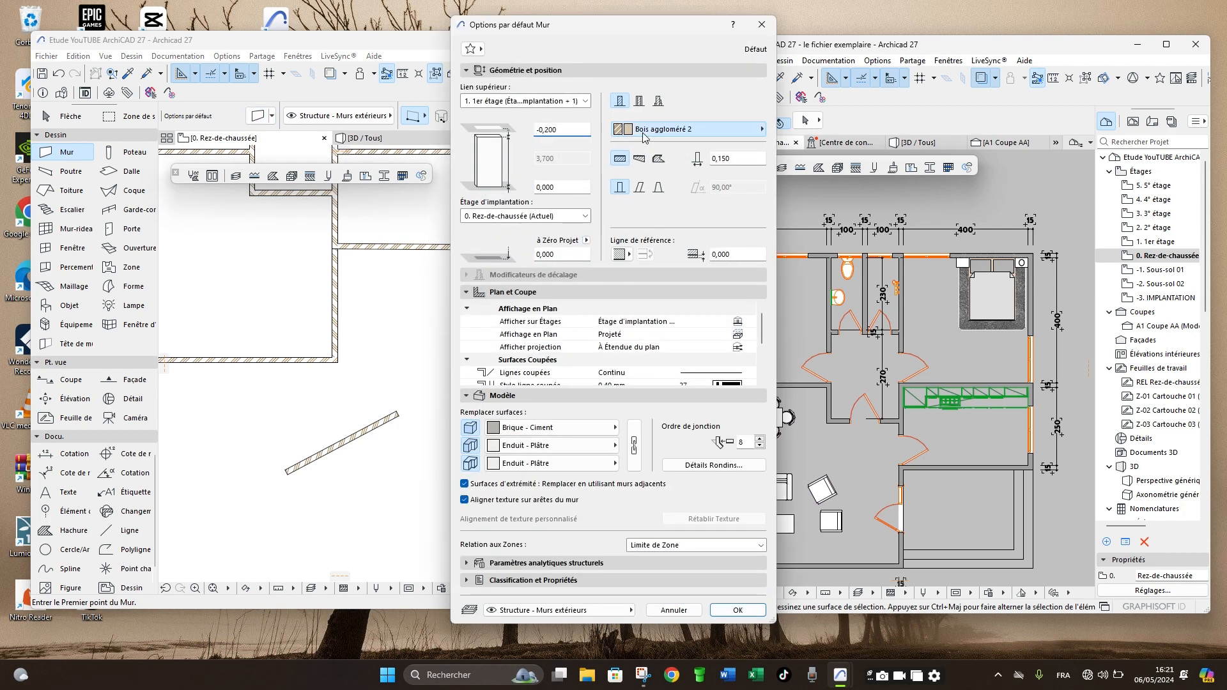
click(643, 132)
click(724, 147)
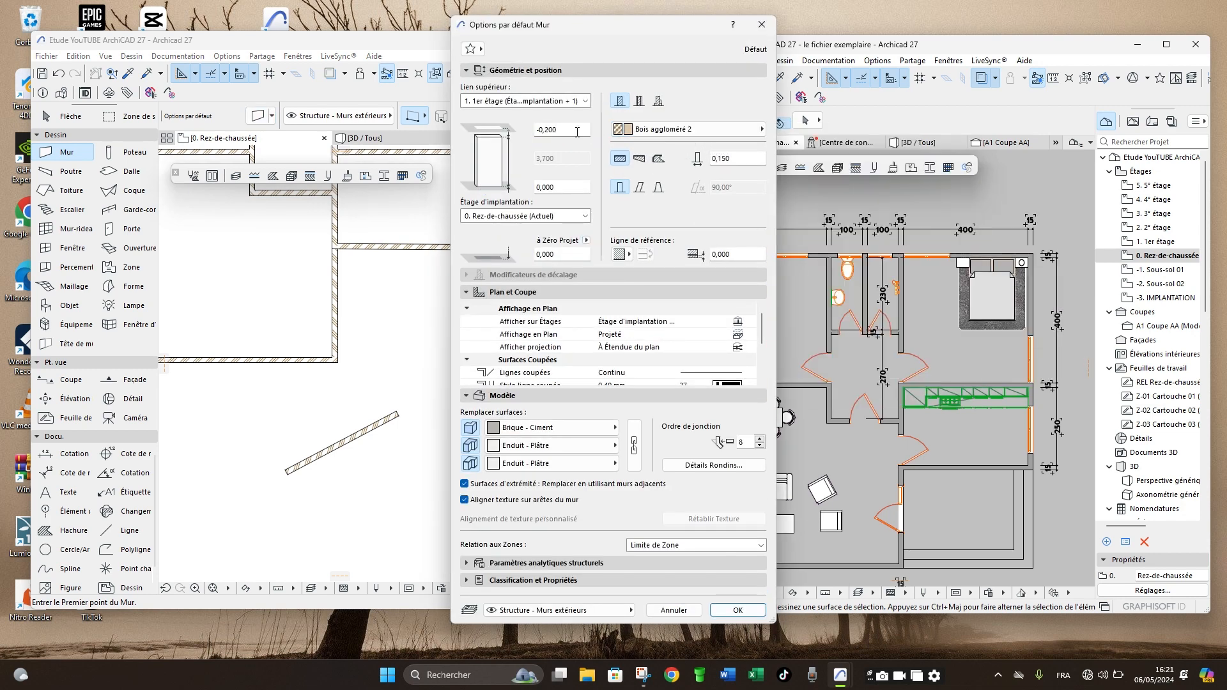
click(553, 428)
click(659, 569)
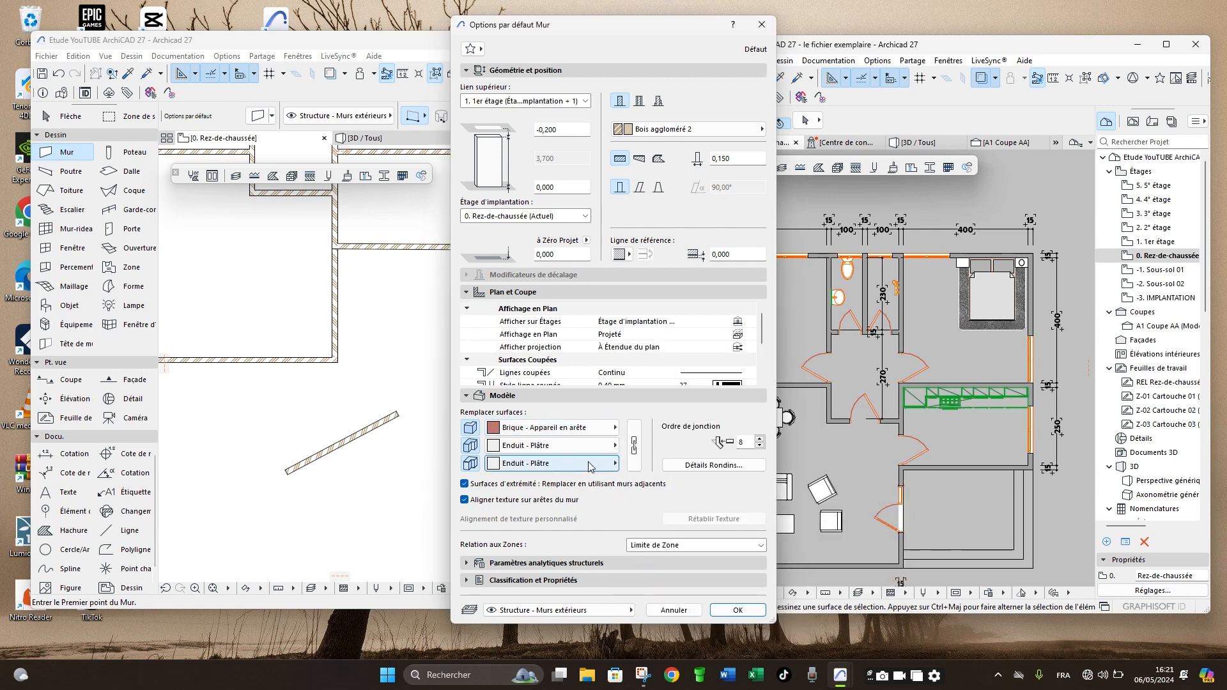
click(634, 447)
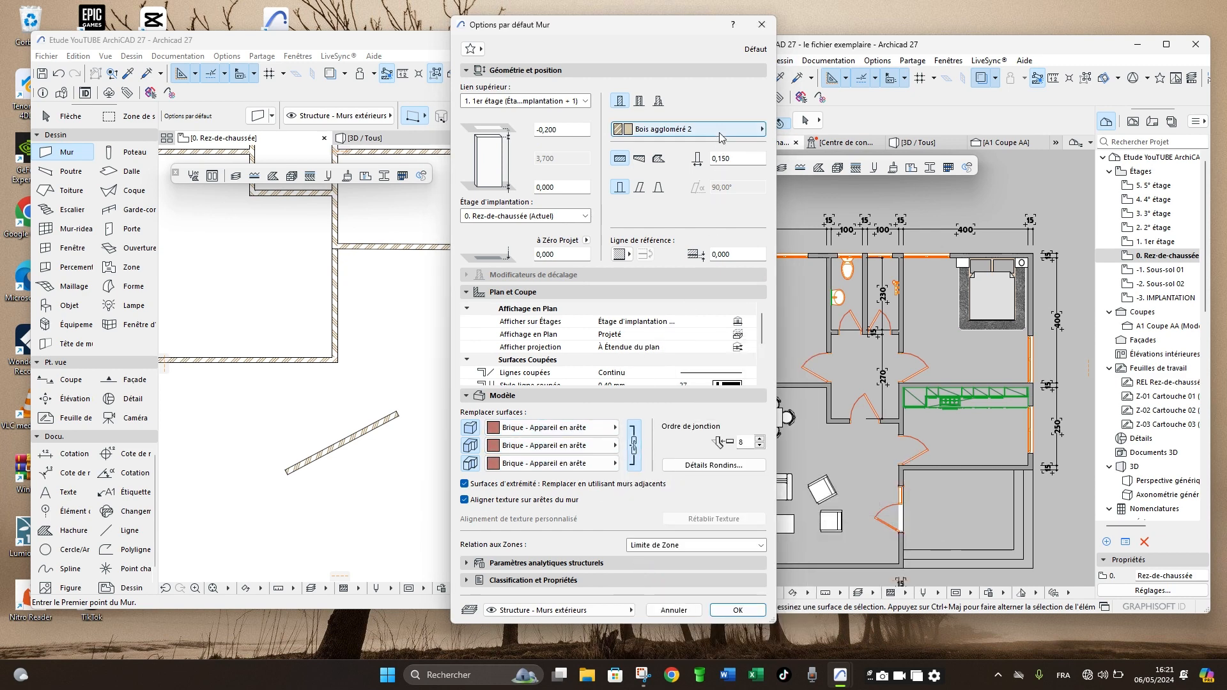
- Change the default wall's building material to Caoutchouc from the Divers group and apply the settings
click(688, 129)
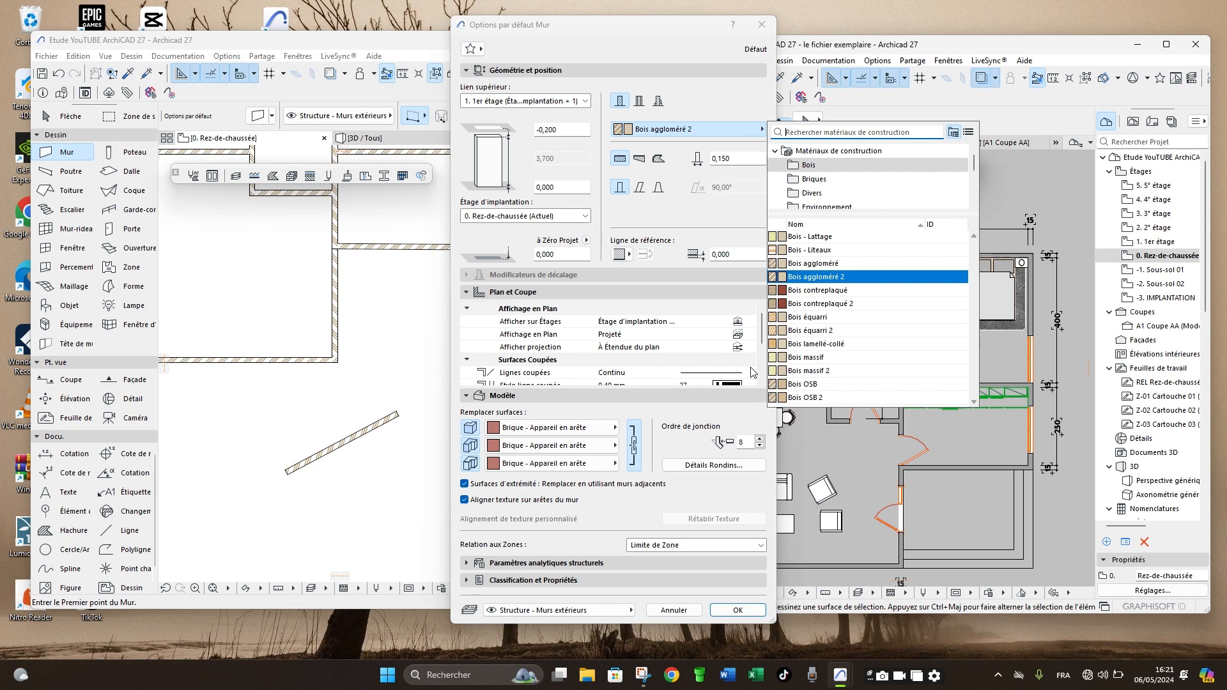
click(841, 194)
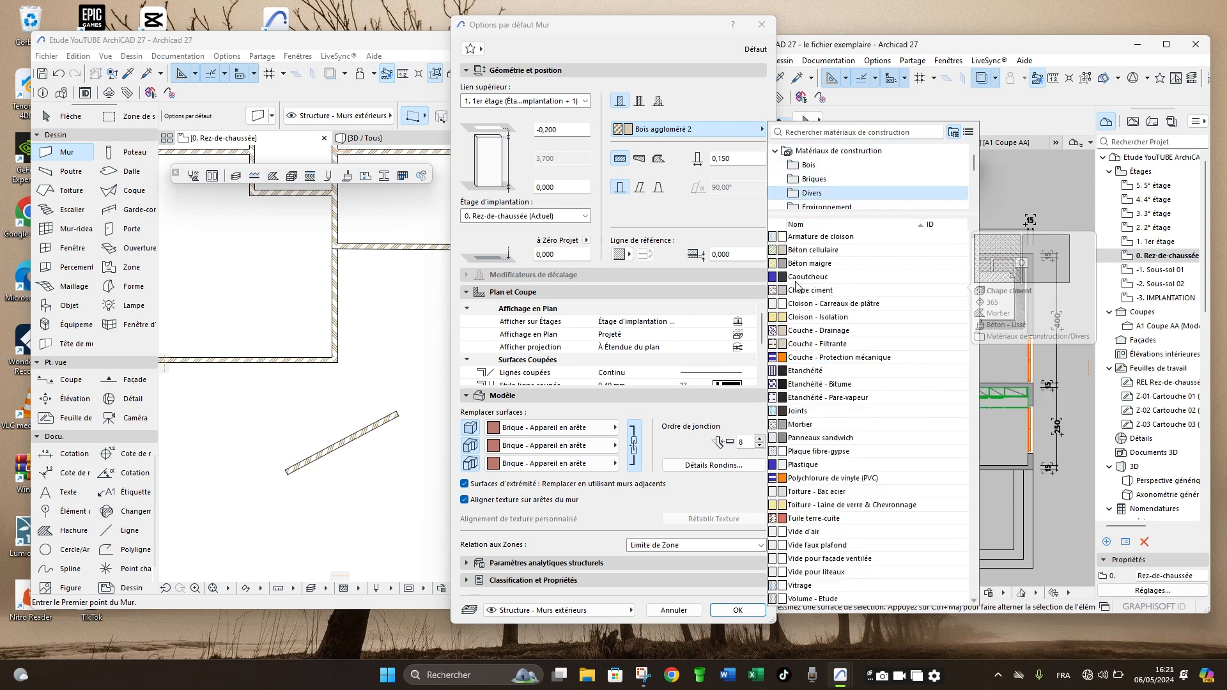
click(799, 277)
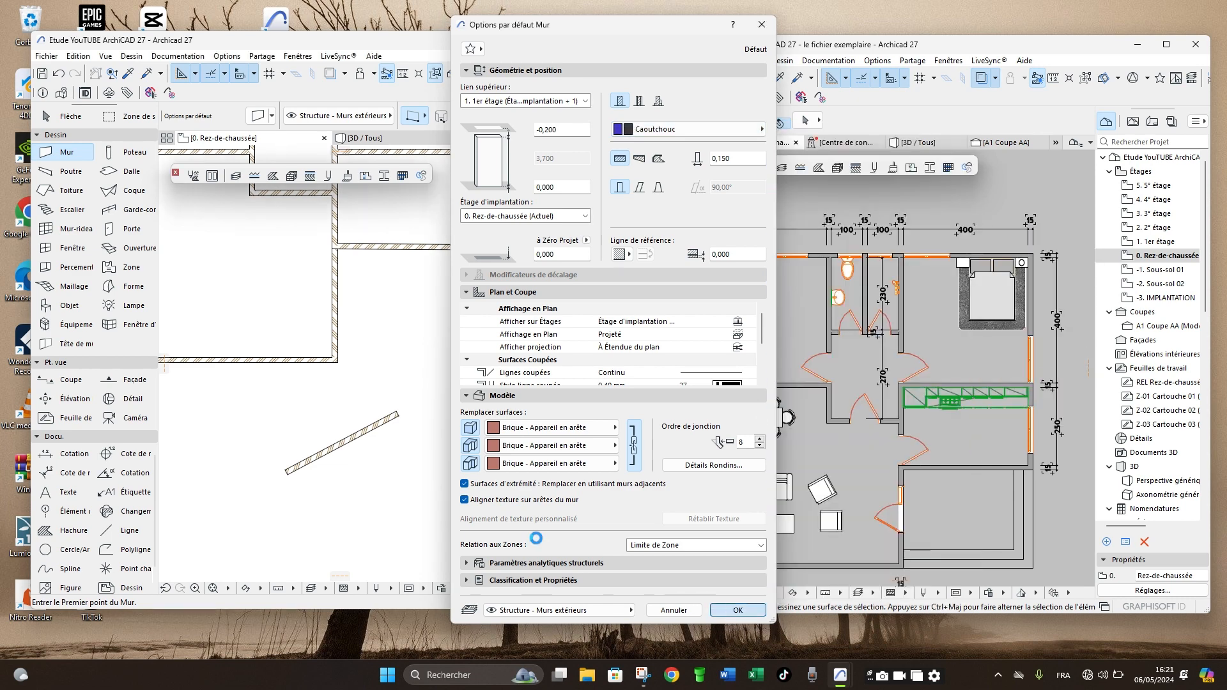
click(738, 609)
- Draw a second slanted wall, about 2.96 m long at about 31°, below the first test wall
click(340, 512)
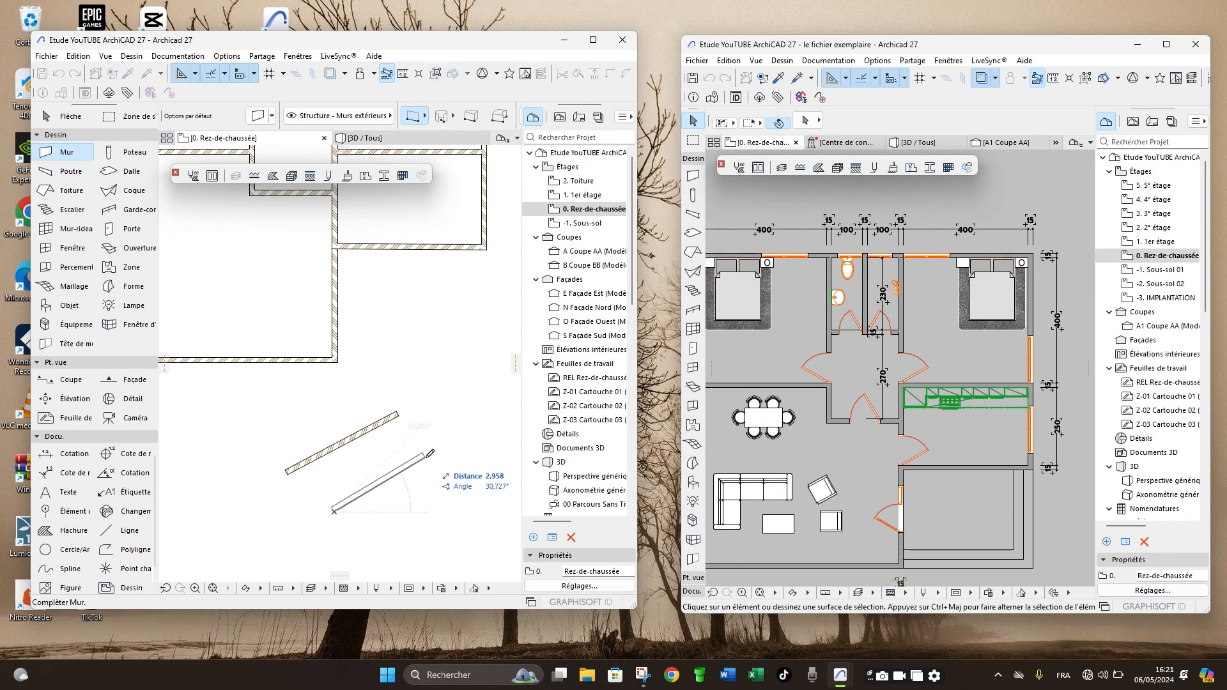
click(428, 455)
scroll(357, 516, up, 4)
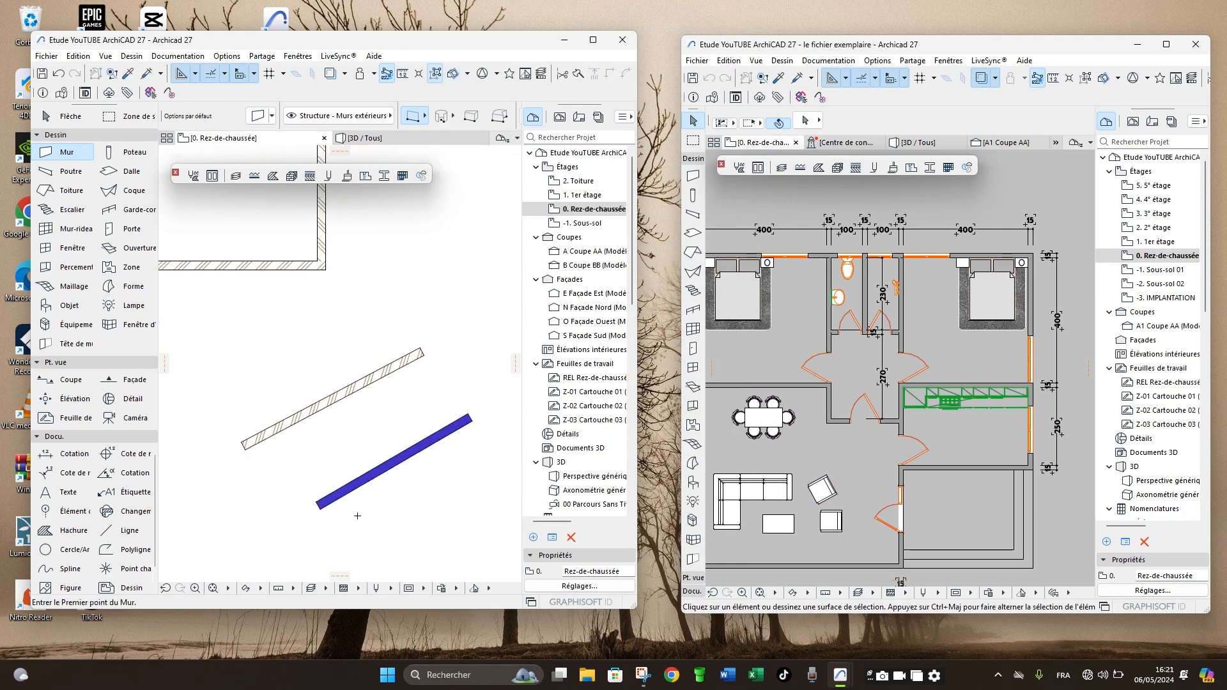
scroll(312, 485, down, 4)
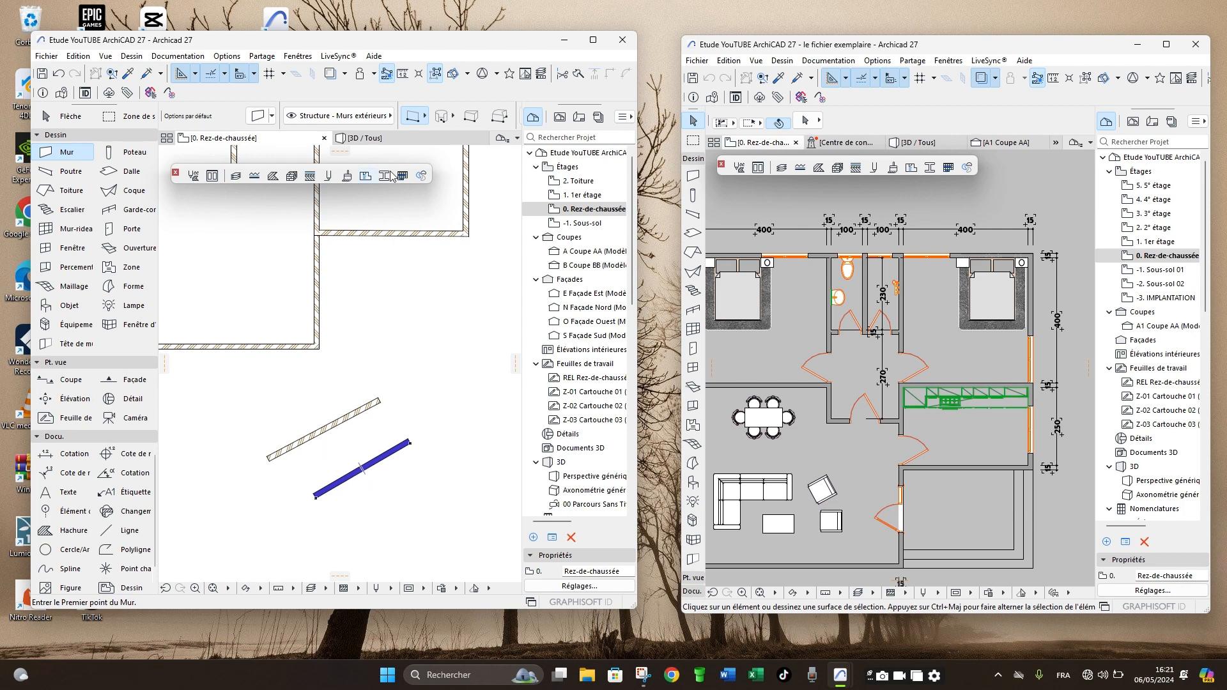
- Compare the surfaces of the two slanted test walls in the 3D view
click(383, 139)
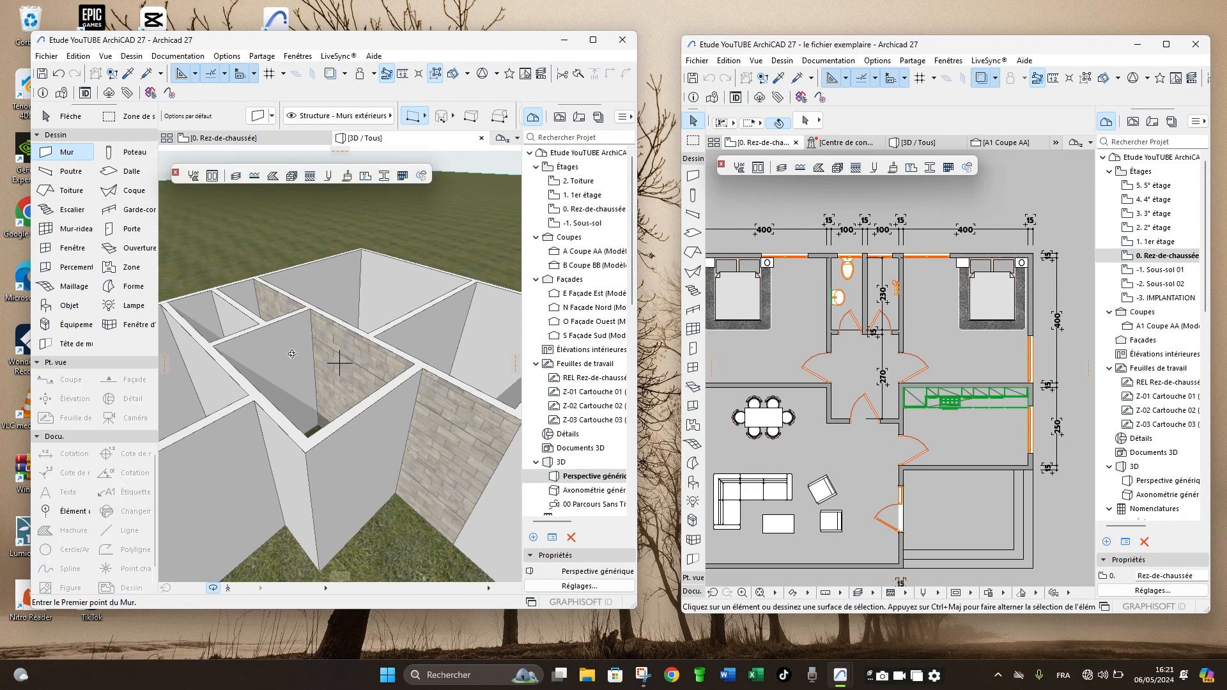
scroll(292, 354, down, 8)
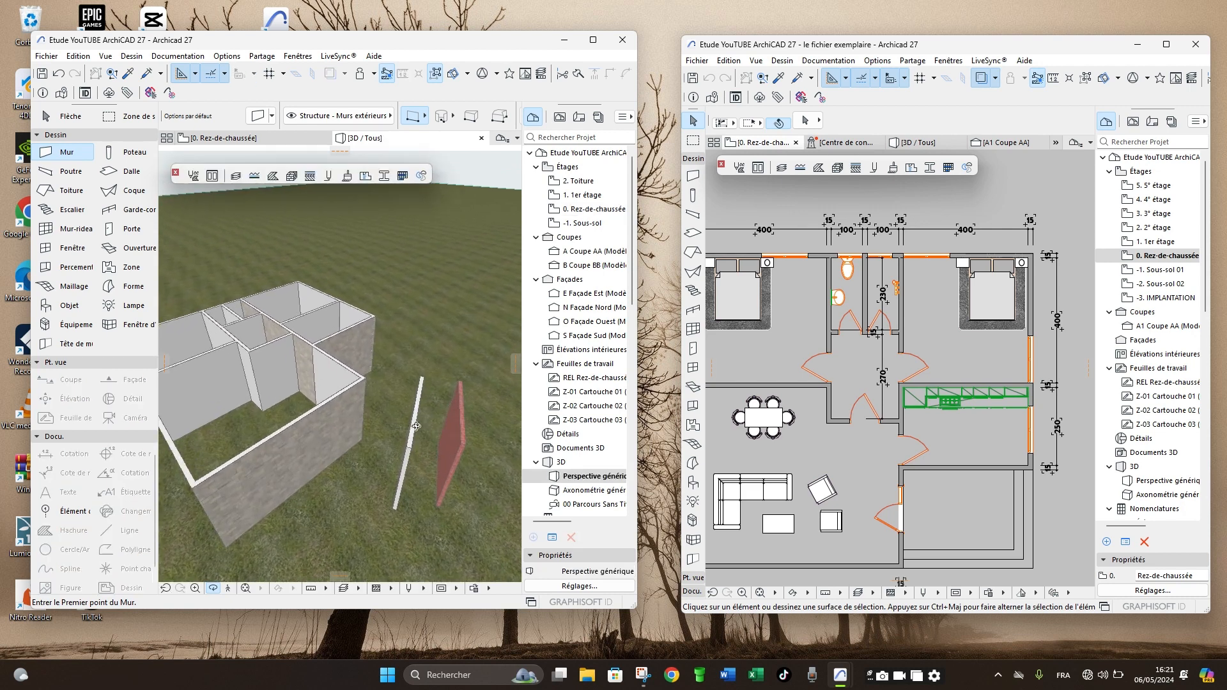
scroll(416, 426, up, 8)
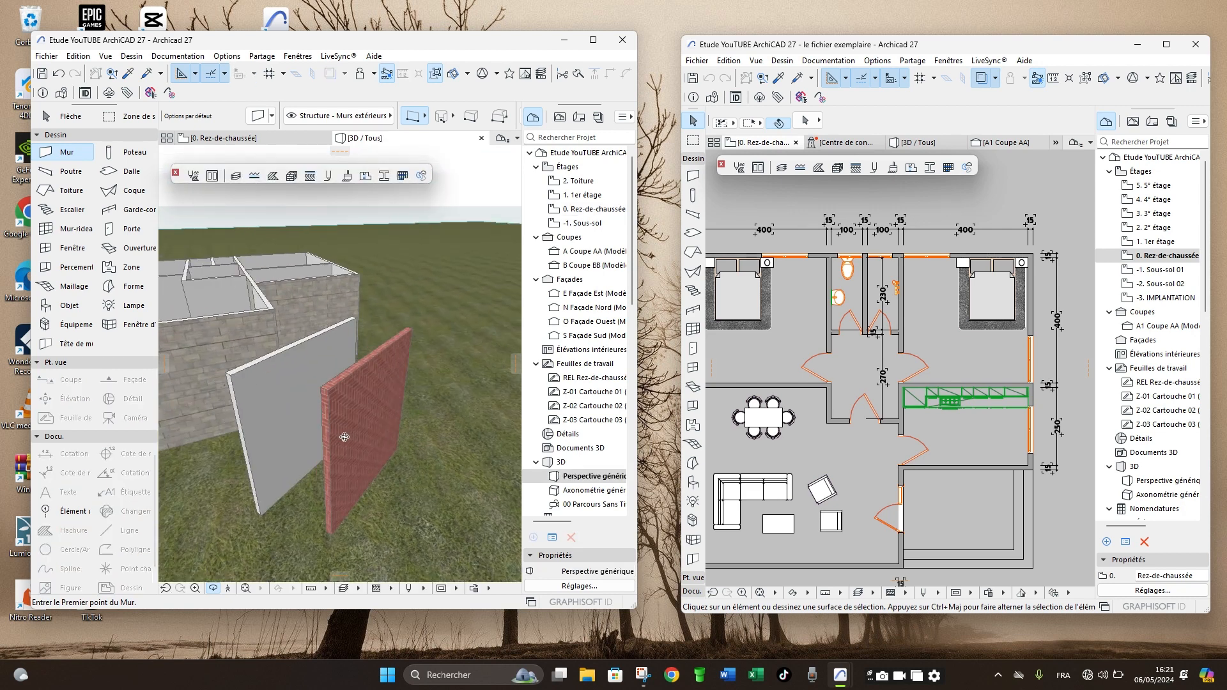
drag(344, 437, 371, 446)
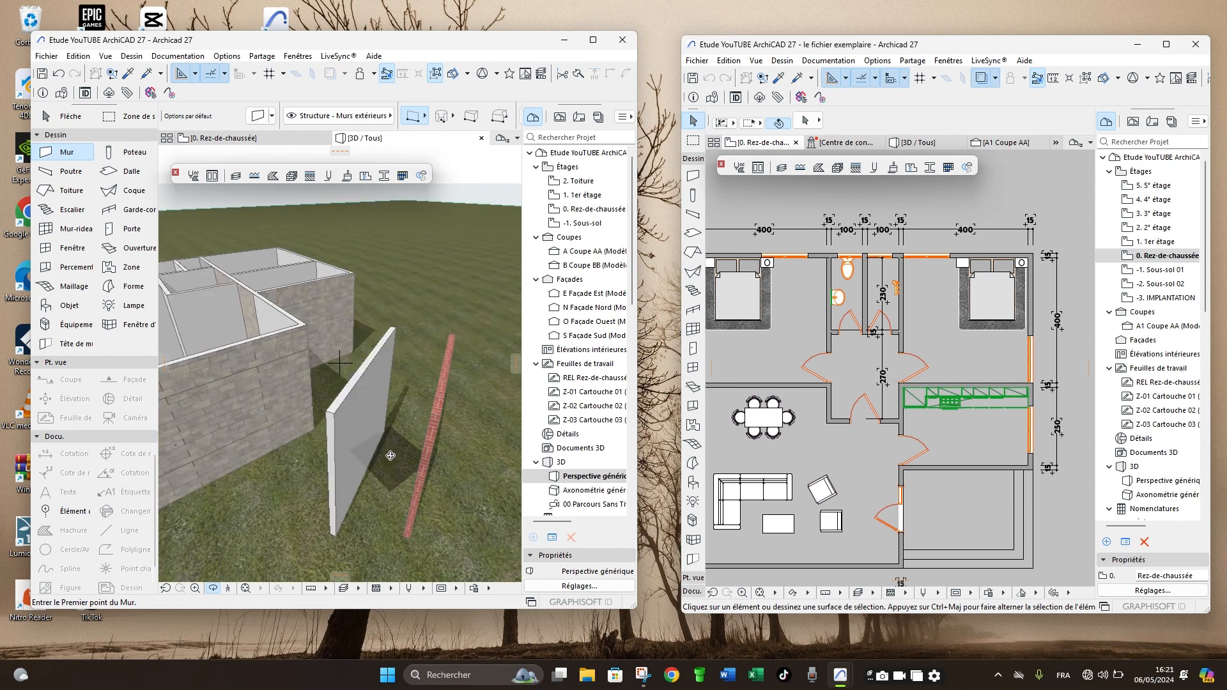
- Return to the plan and review the settings of the hatched slanted wall, including its building material and surfaces
key(F2)
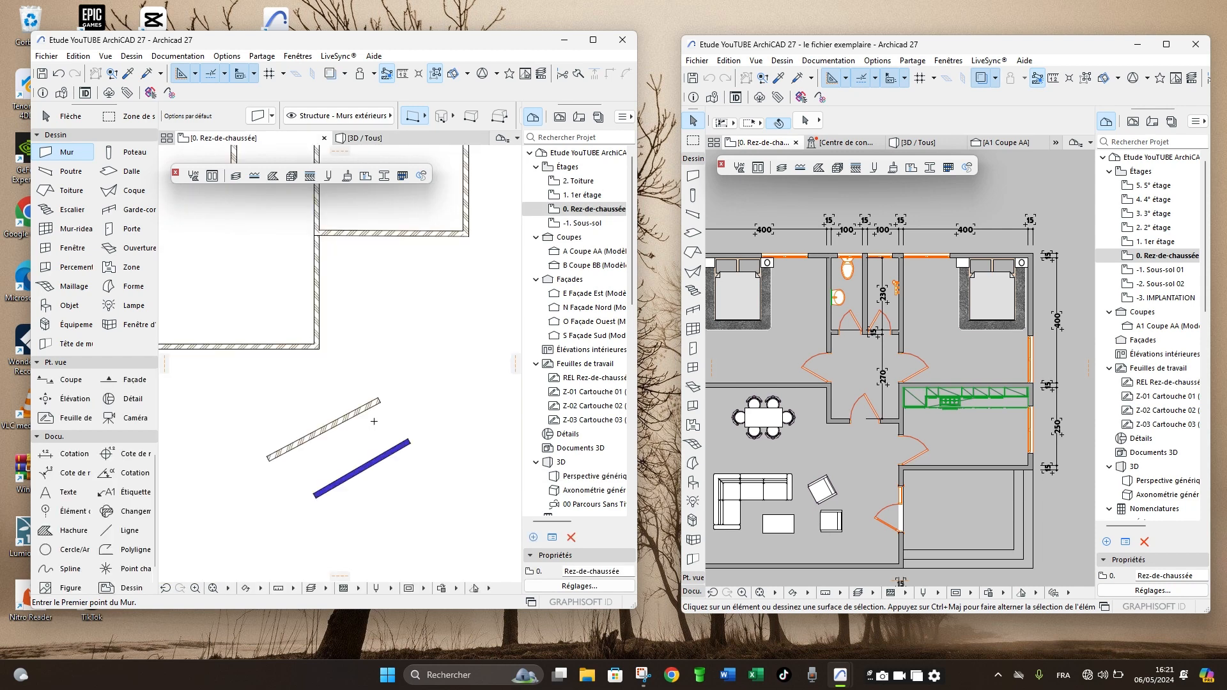
scroll(332, 435, up, 3)
middle_drag(333, 434, 332, 404)
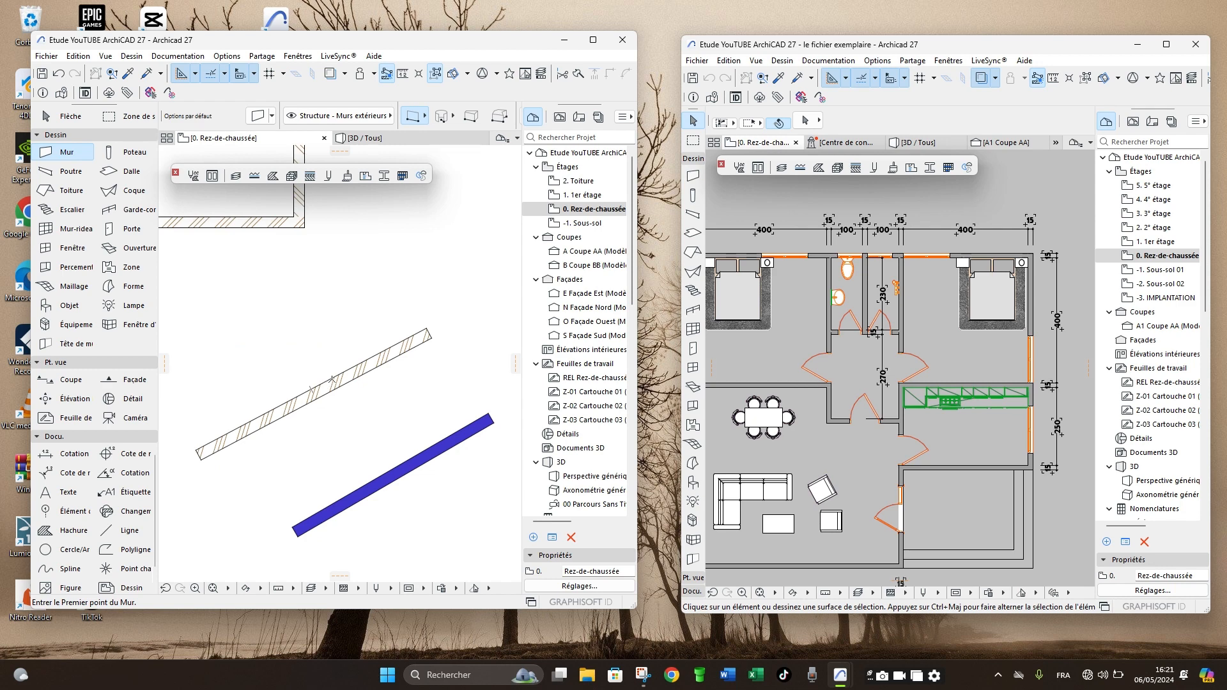
scroll(338, 375, down, 2)
scroll(338, 380, down, 1)
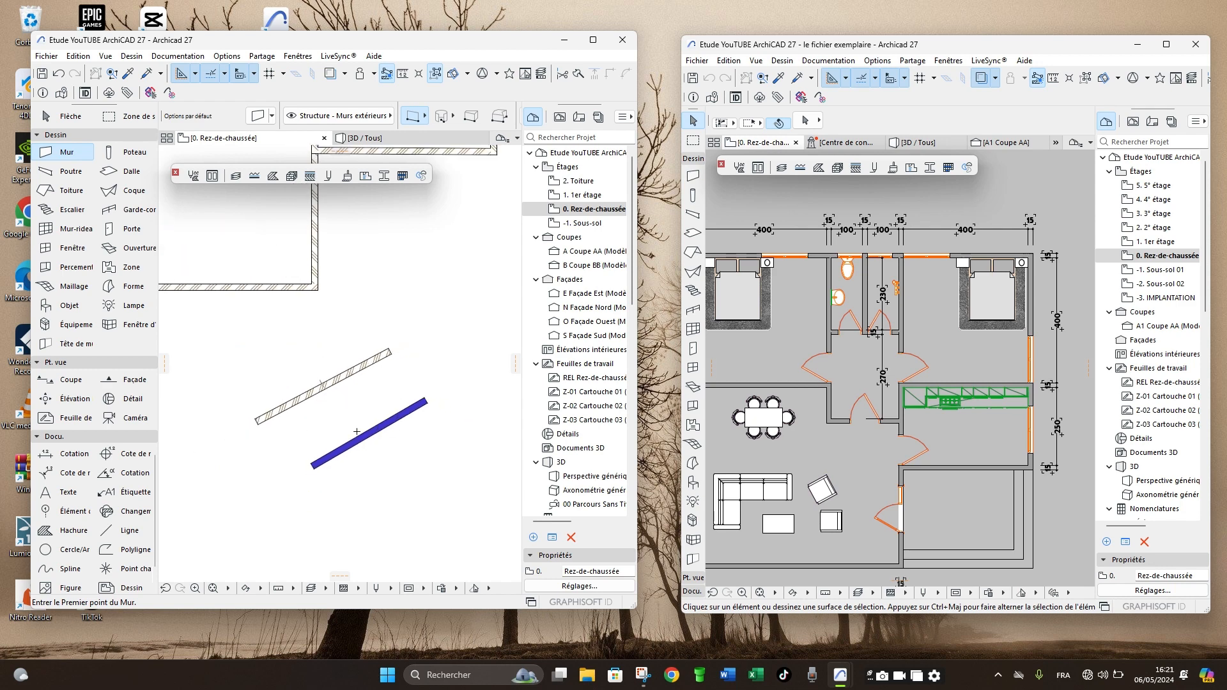
scroll(345, 429, up, 2)
shift+click(301, 367)
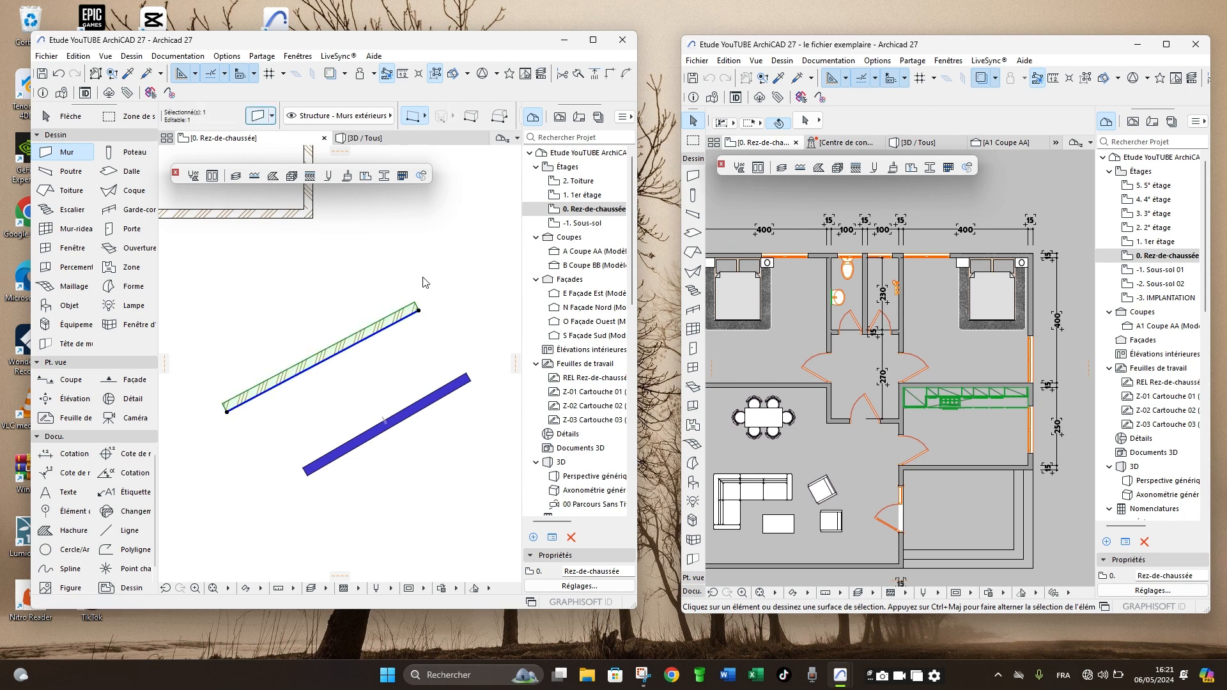
key(ctrl+t)
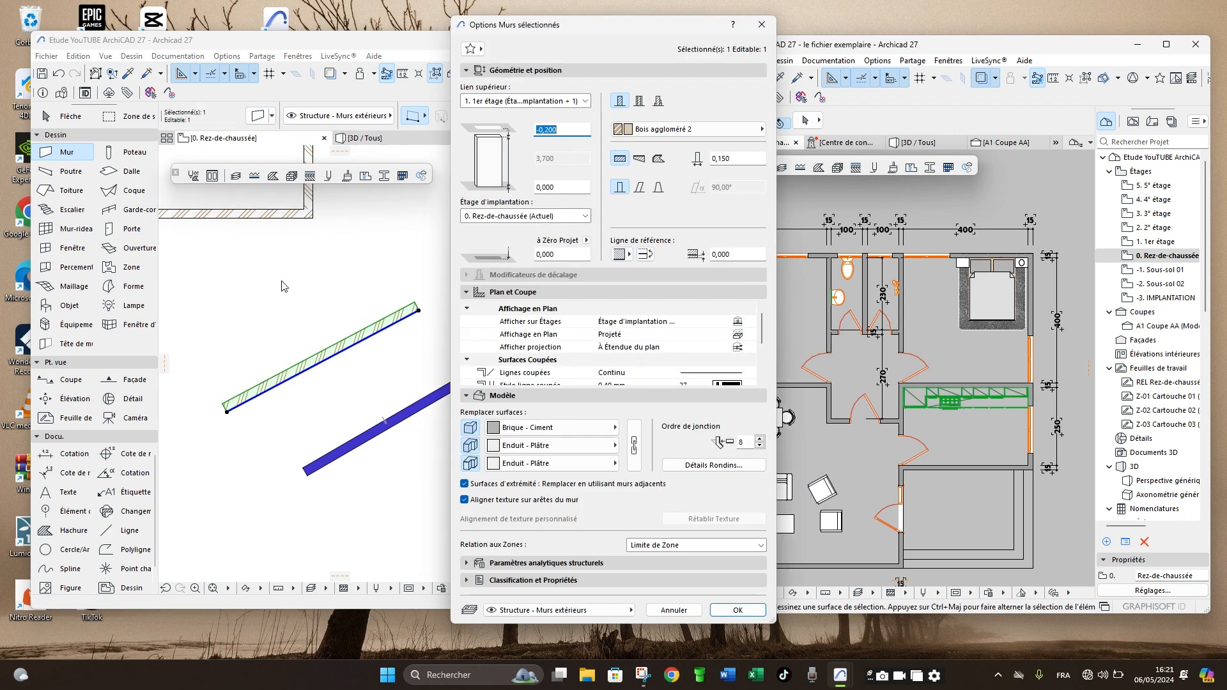
key(Return)
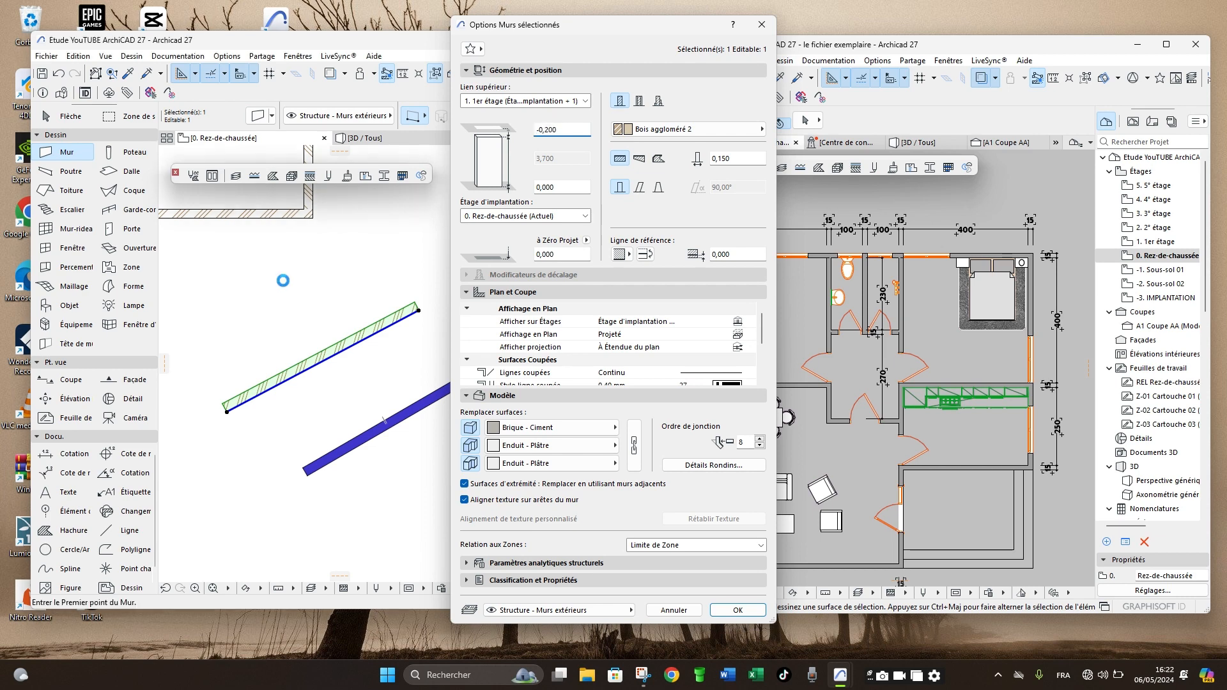
key(Escape)
- Copy the settings of the solid blue slanted wall and transfer them to the hatched slanted wall
scroll(319, 281, down, 2)
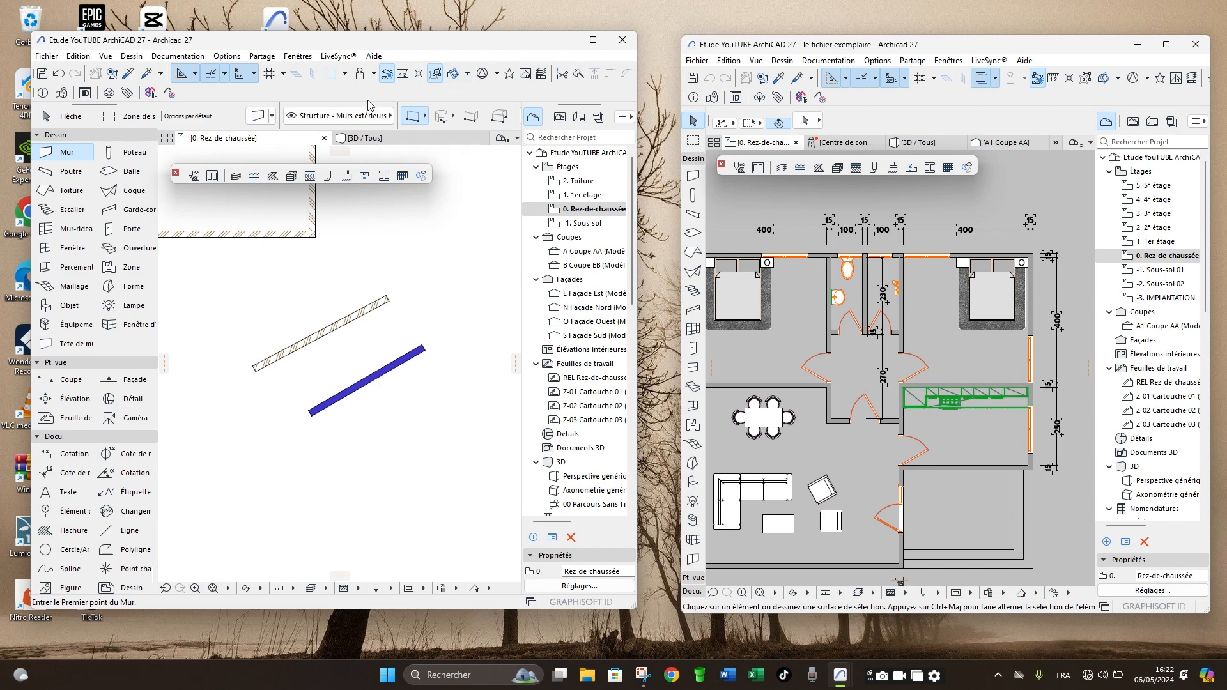
click(129, 78)
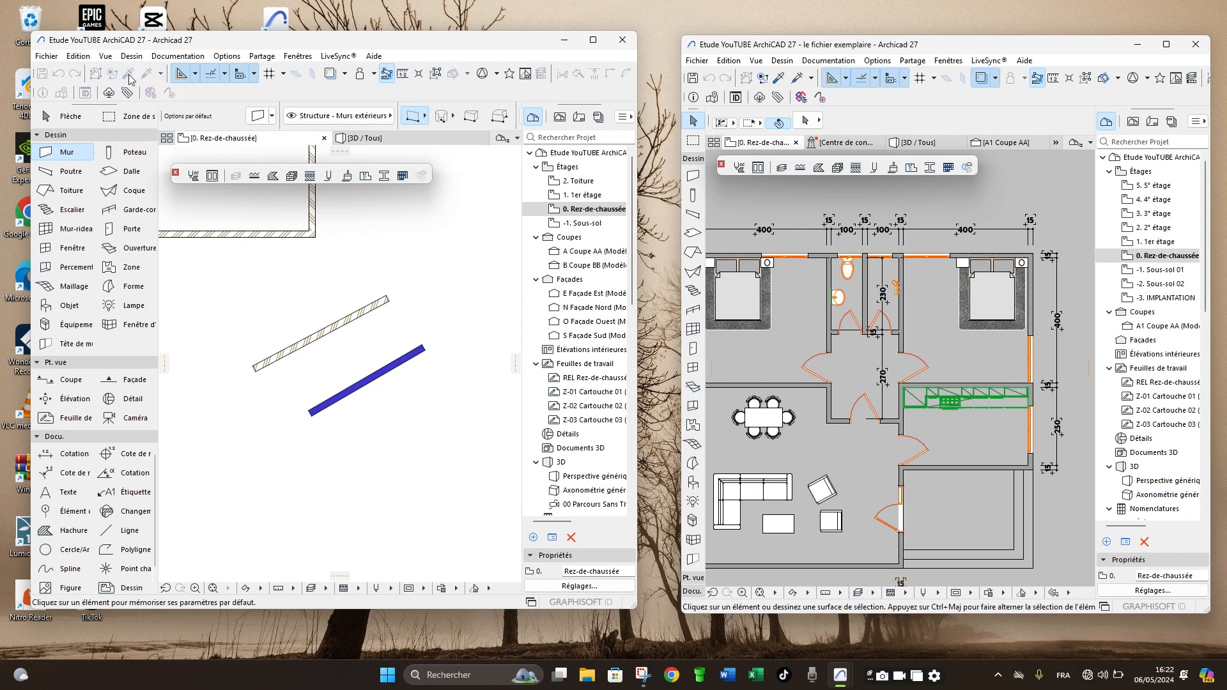
click(399, 356)
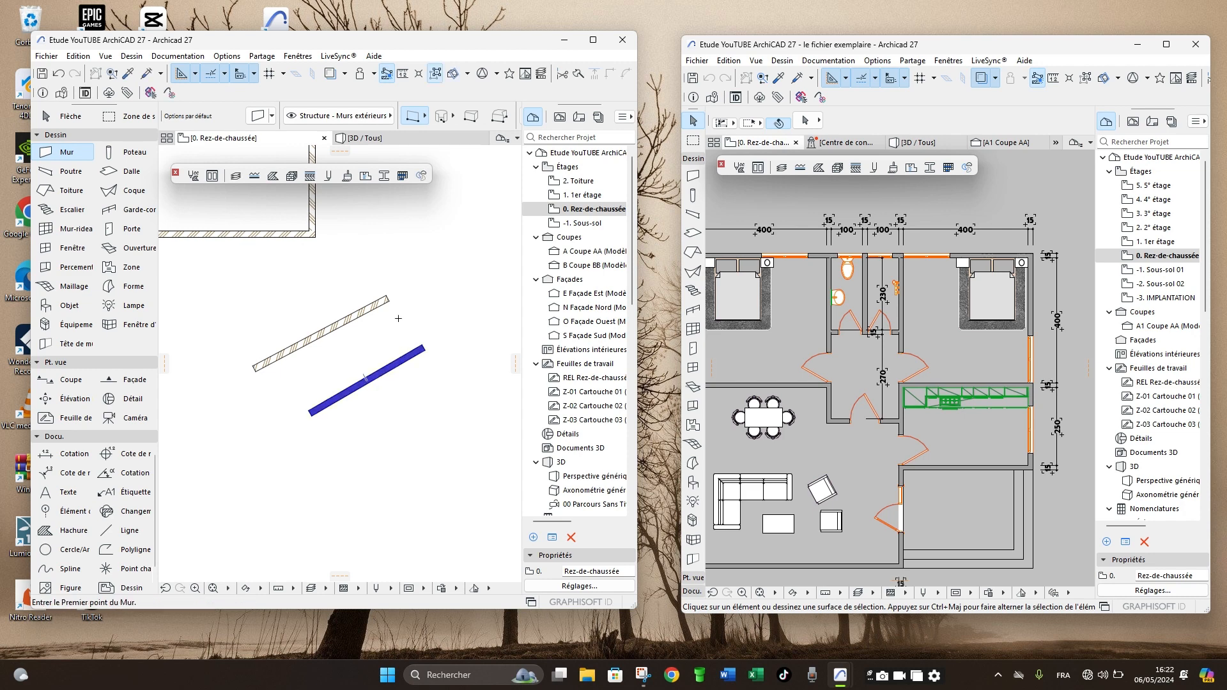
click(147, 75)
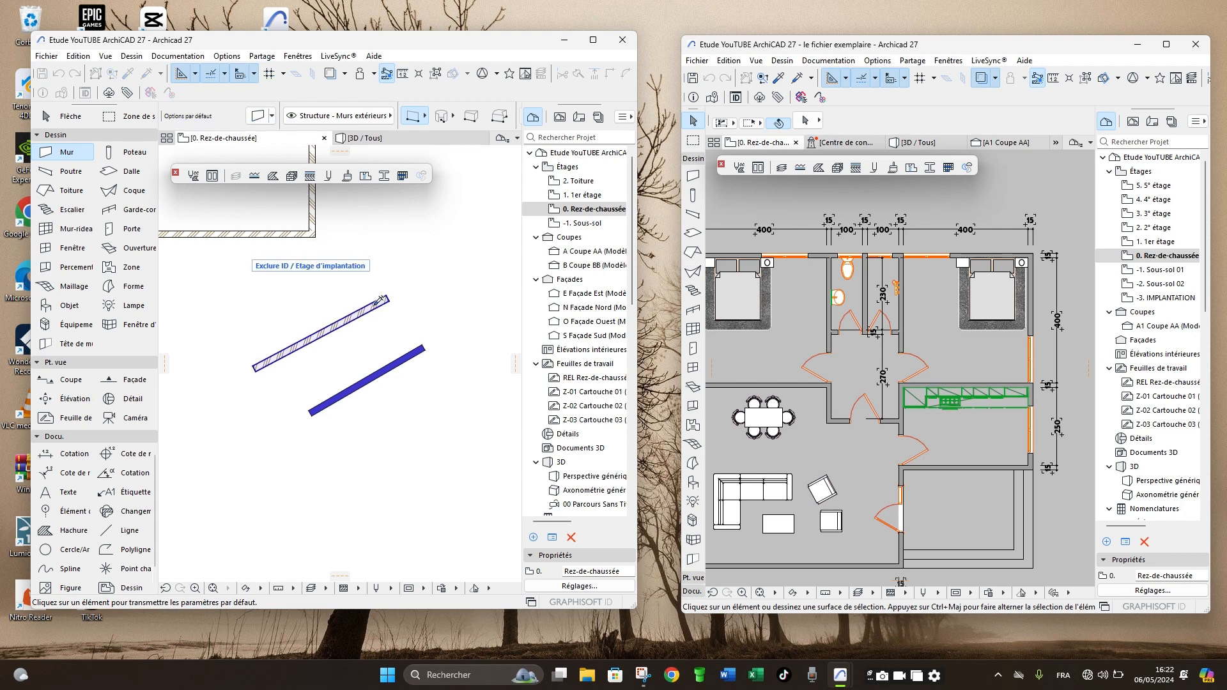
click(359, 312)
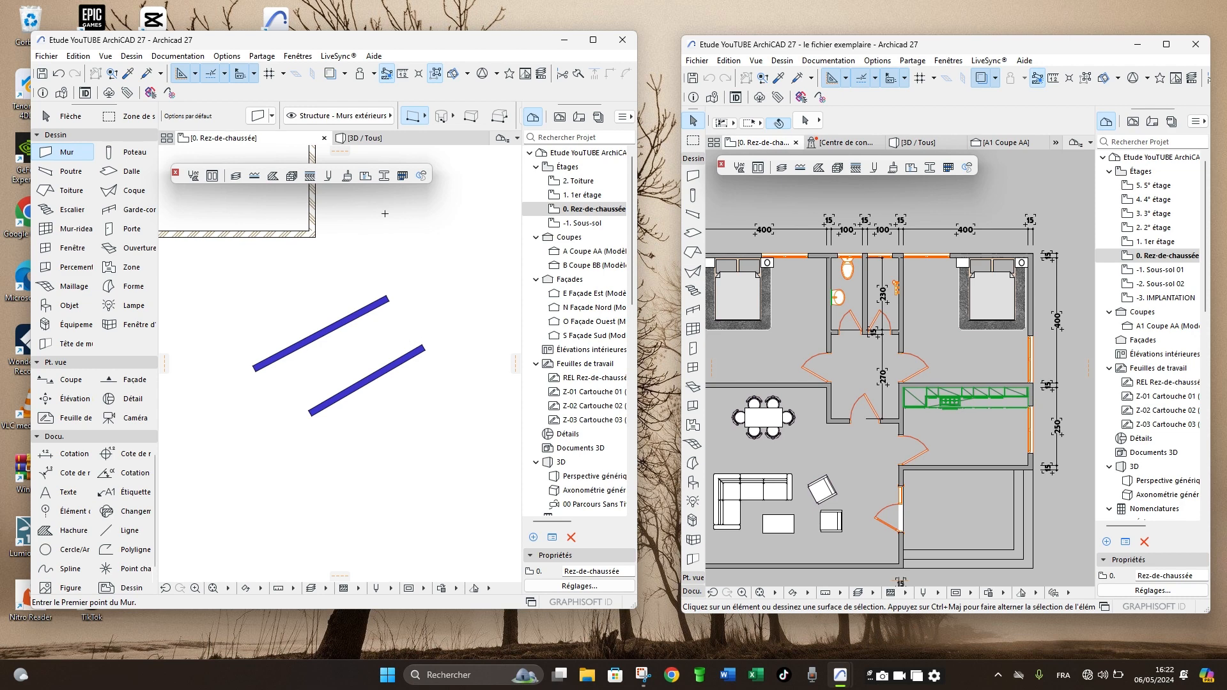
- Inspect both faces of the two slanted test walls in the 3D view
click(381, 140)
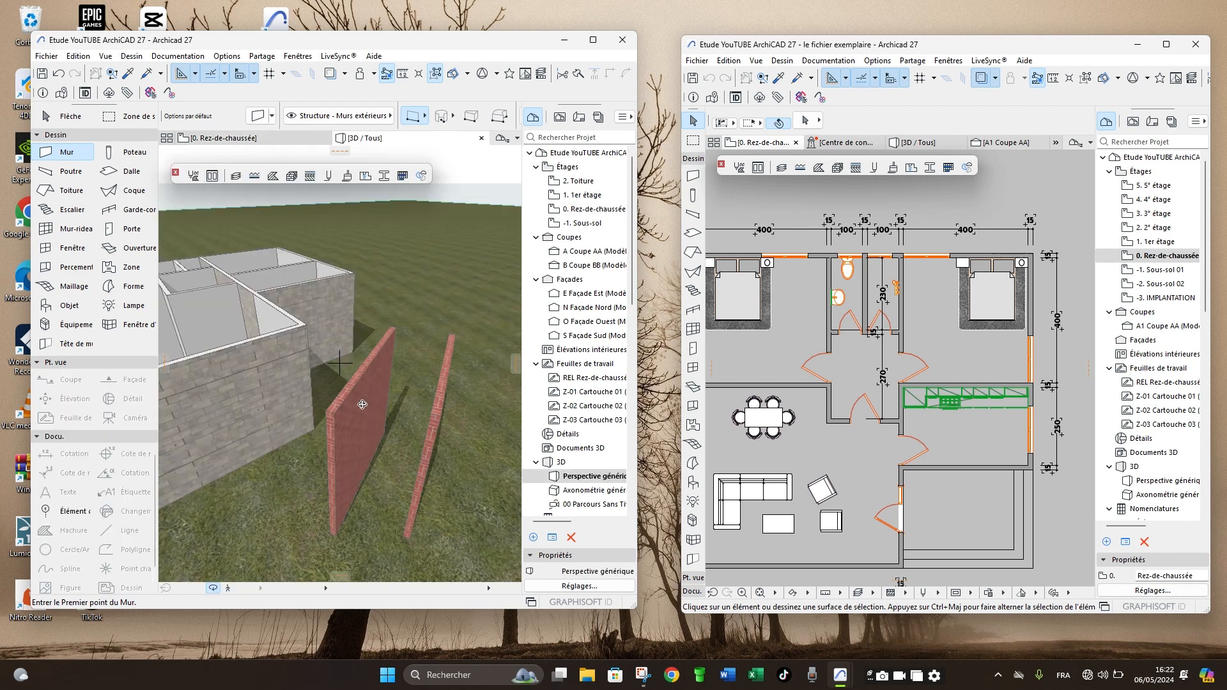
scroll(395, 446, up, 3)
scroll(362, 447, down, 5)
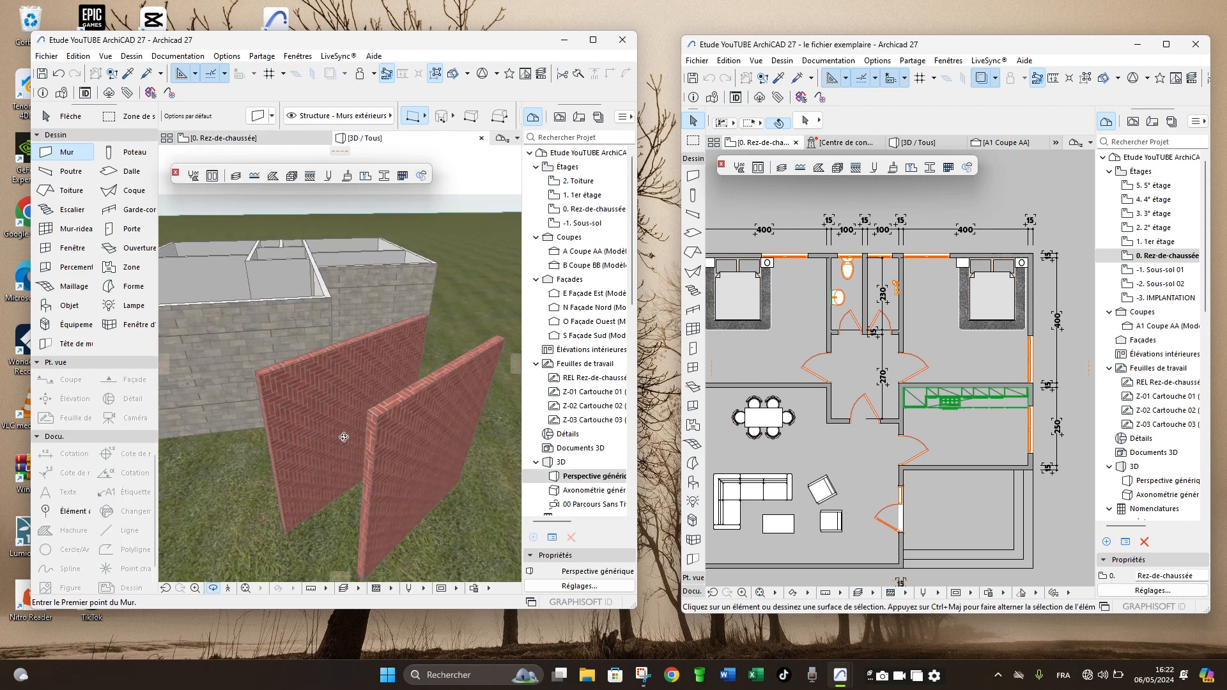
scroll(321, 484, down, 5)
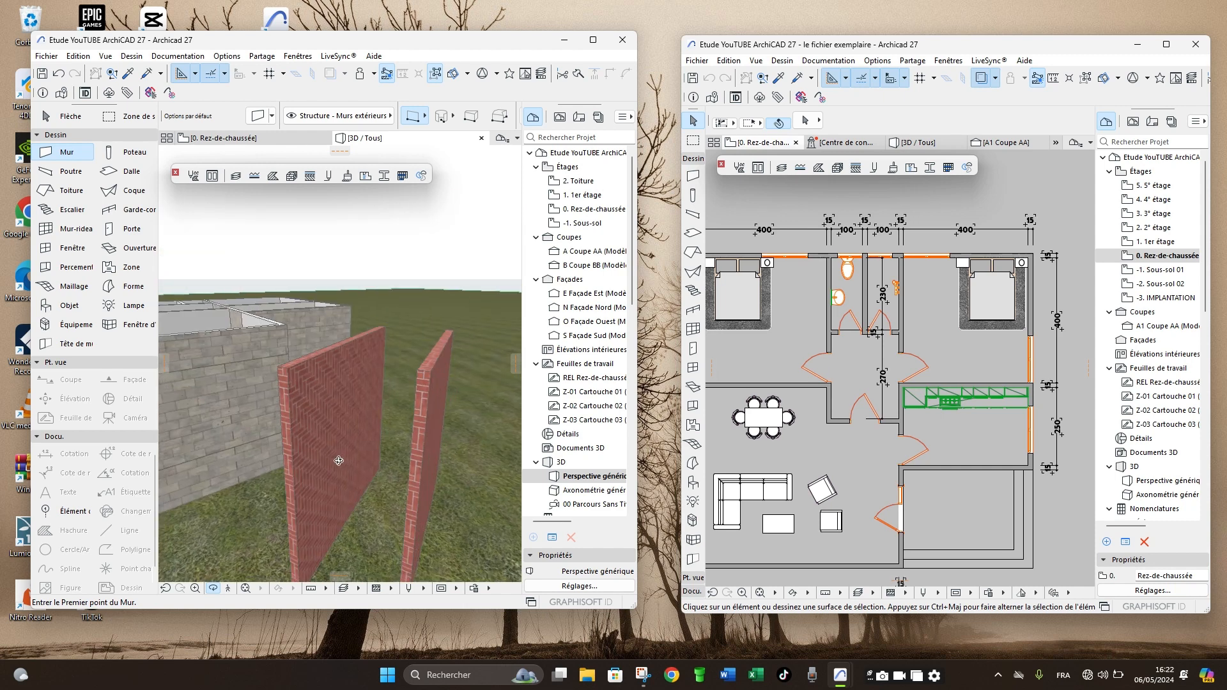
scroll(371, 463, down, 2)
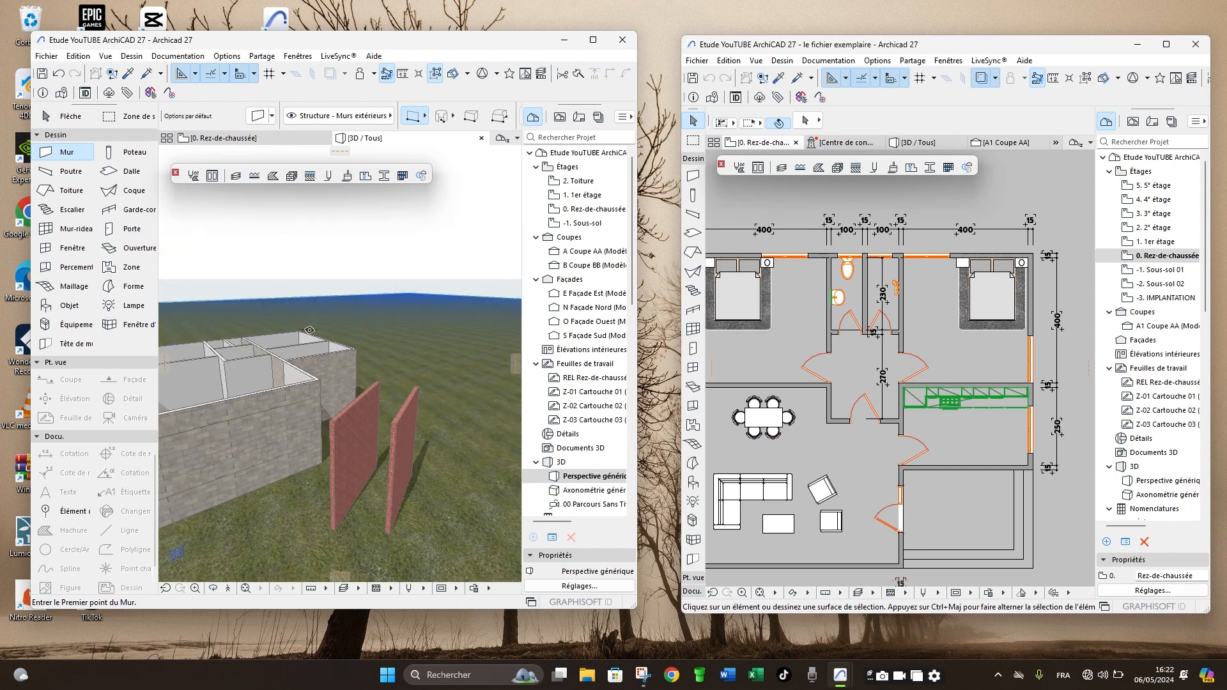
- Copy a red brick test wall's settings onto the house's nearby exterior wall in 3D and inspect the outside
click(131, 76)
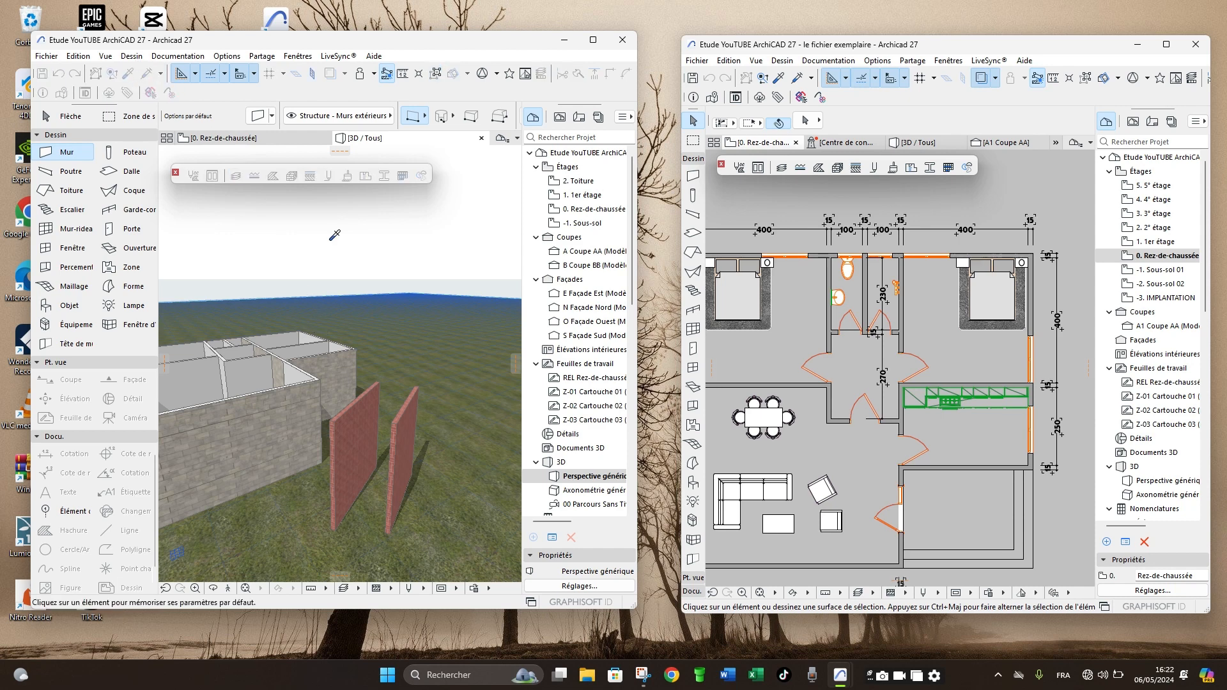
click(405, 436)
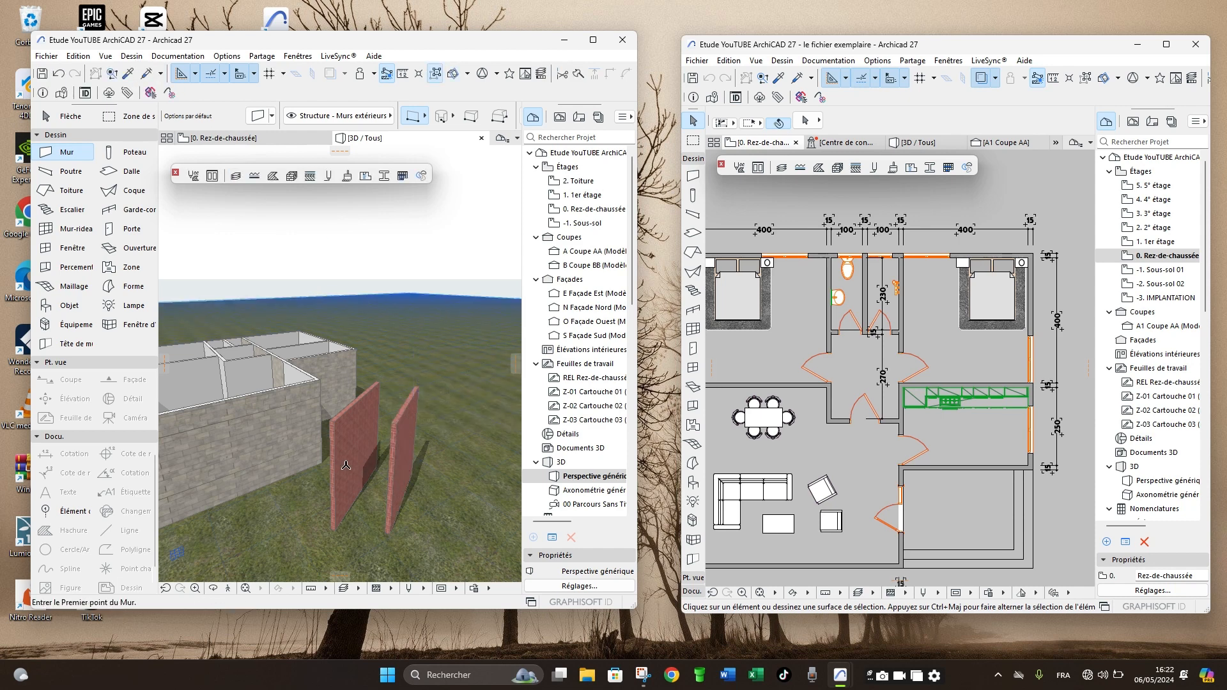
click(234, 422)
scroll(436, 349, down, 3)
scroll(436, 350, down, 1)
scroll(358, 399, up, 8)
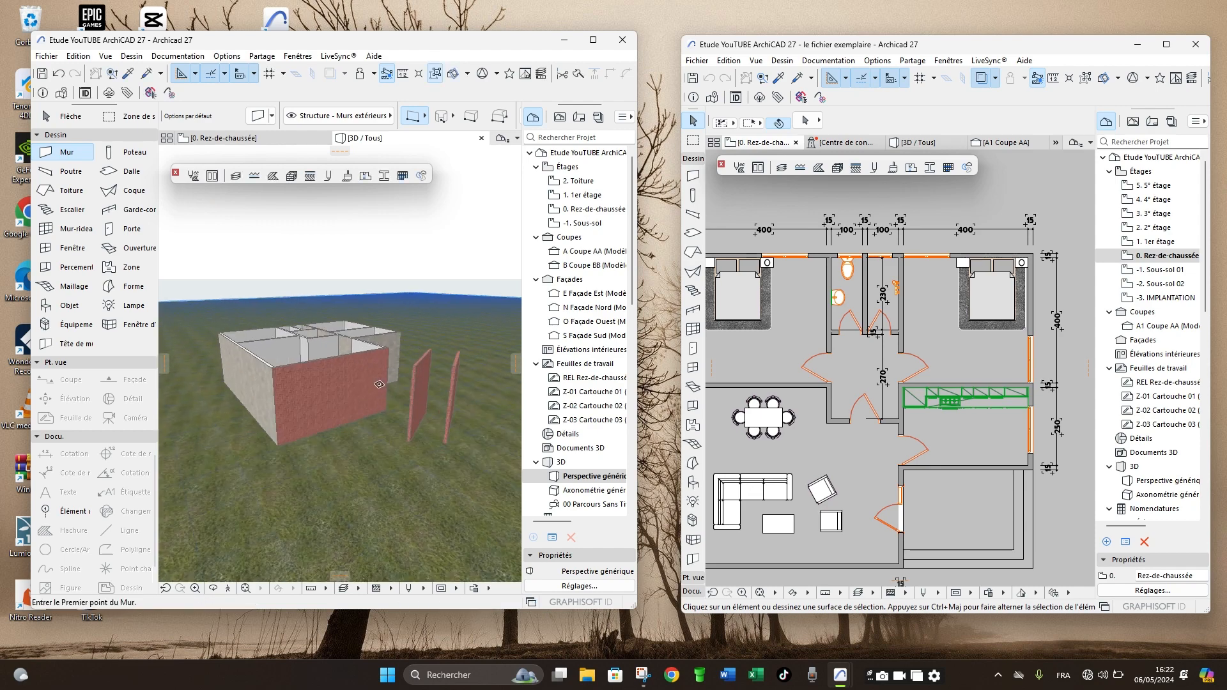
scroll(358, 399, down, 6)
scroll(358, 399, up, 6)
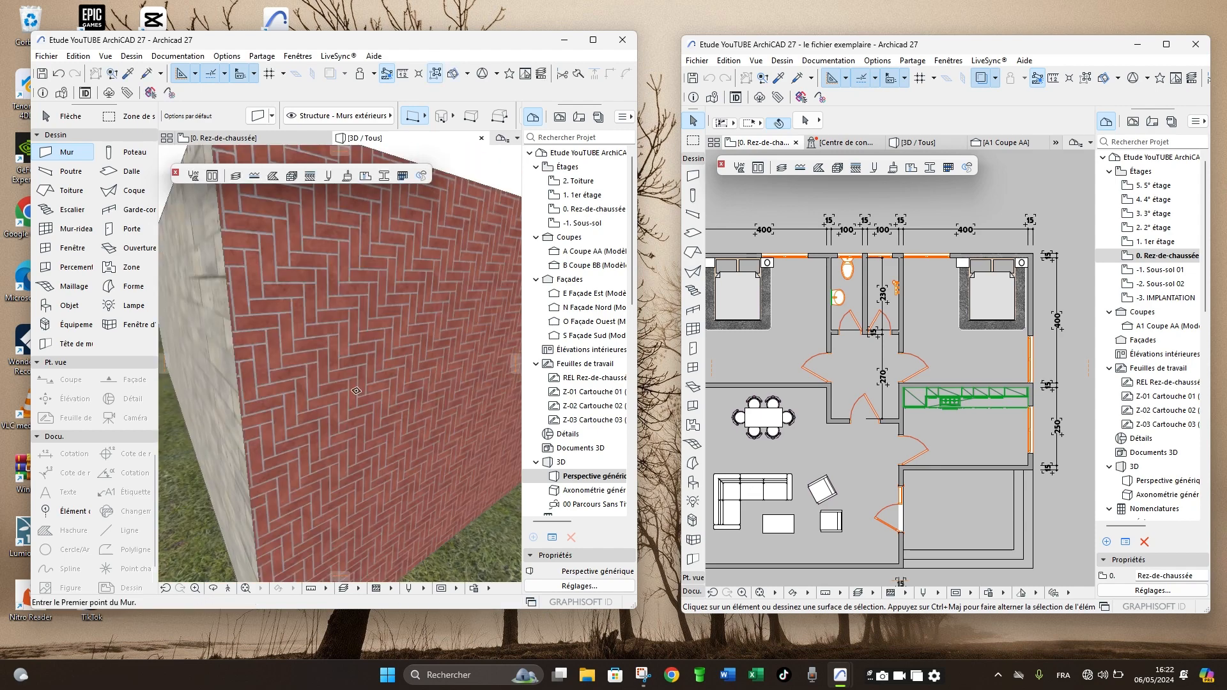
scroll(357, 393, down, 4)
scroll(356, 391, down, 3)
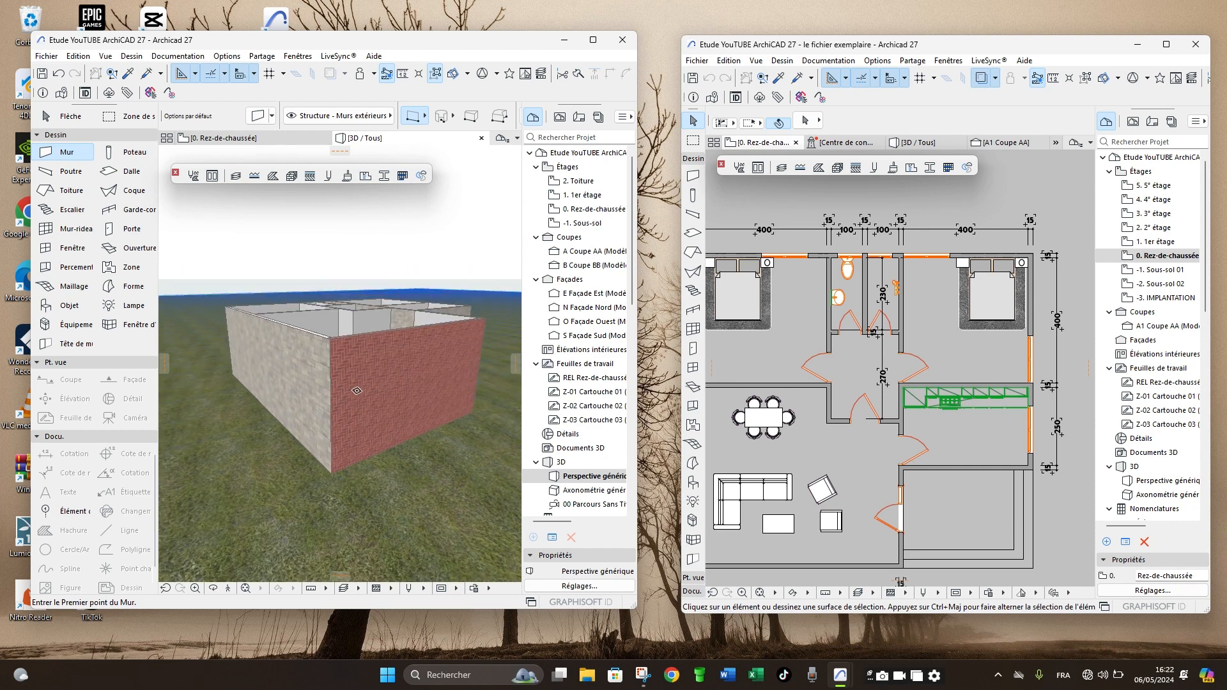
scroll(316, 362, down, 3)
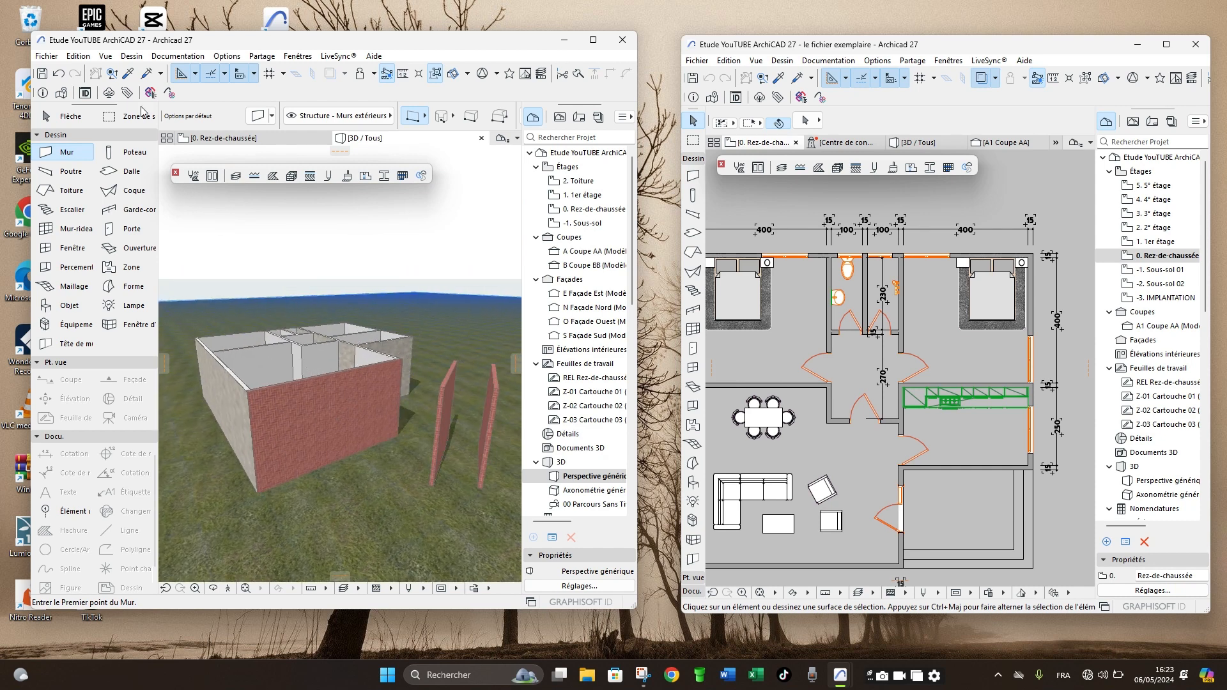
- Undo the settings transfer on the exterior wall and check the house's outer and inner wall faces in 3D
click(59, 73)
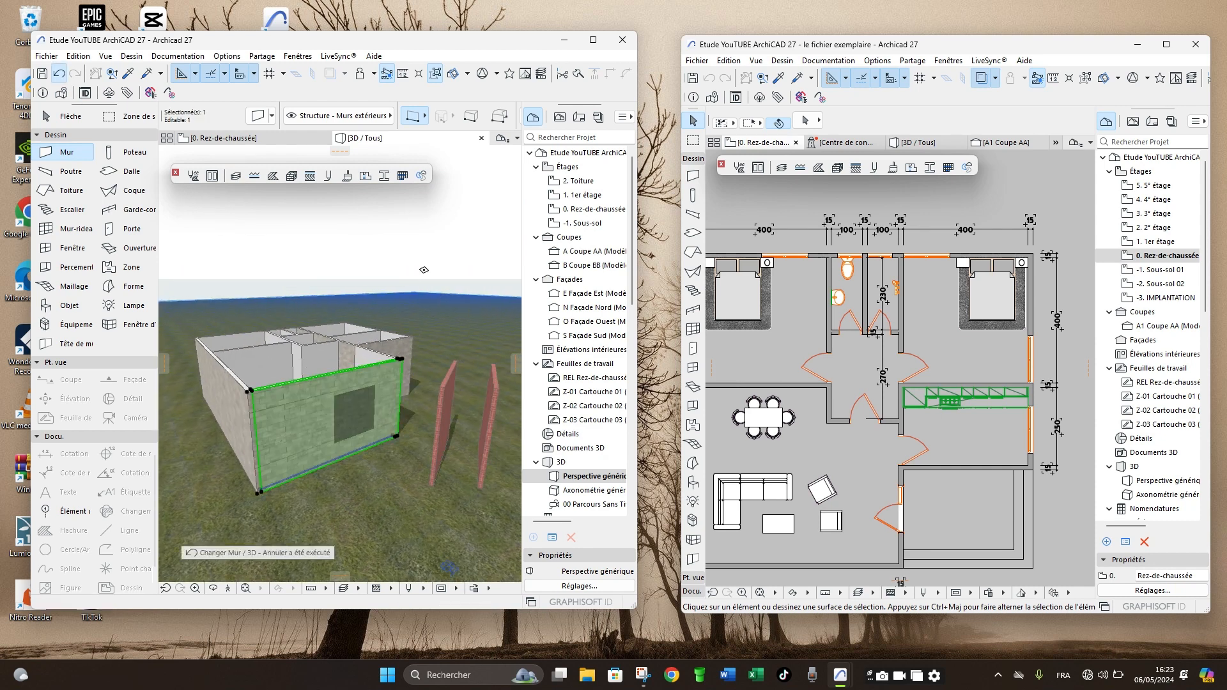
scroll(333, 324, up, 5)
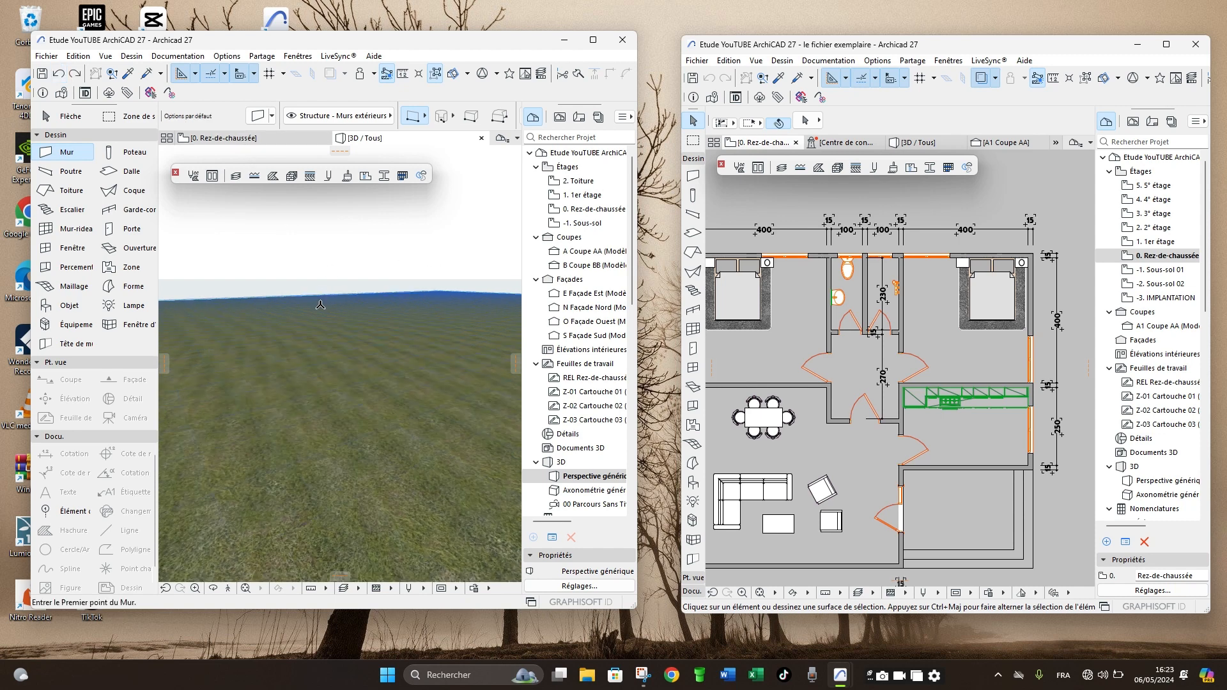
scroll(333, 324, down, 5)
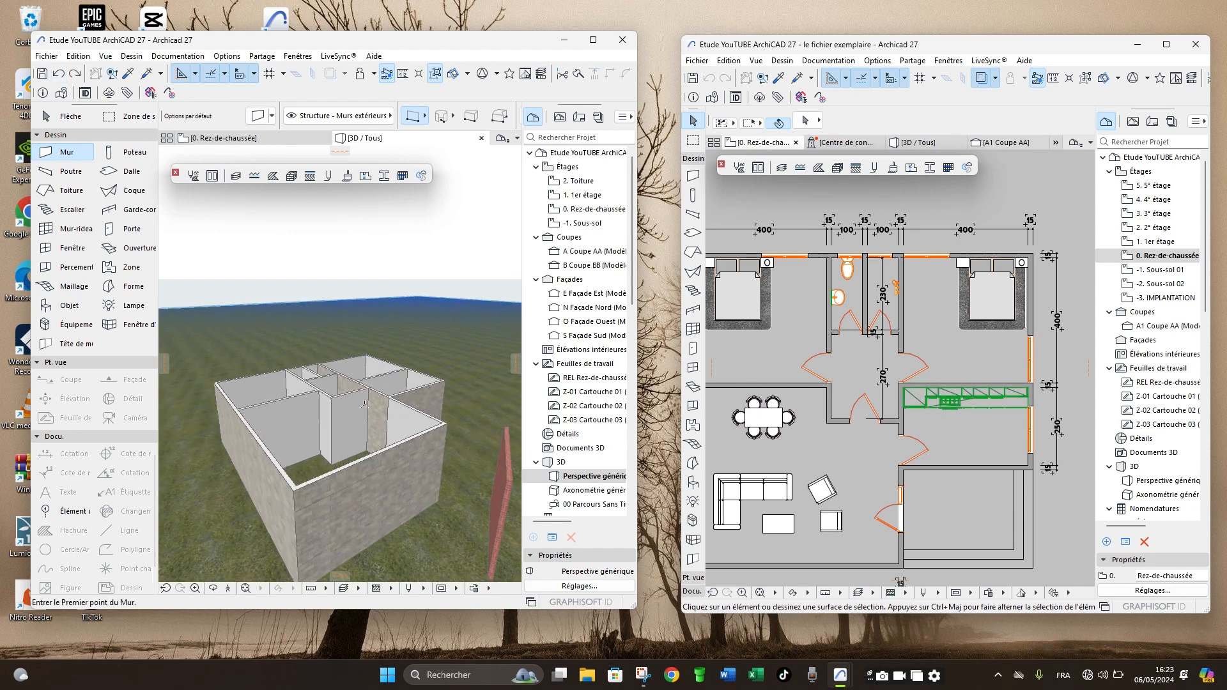
scroll(367, 384, up, 2)
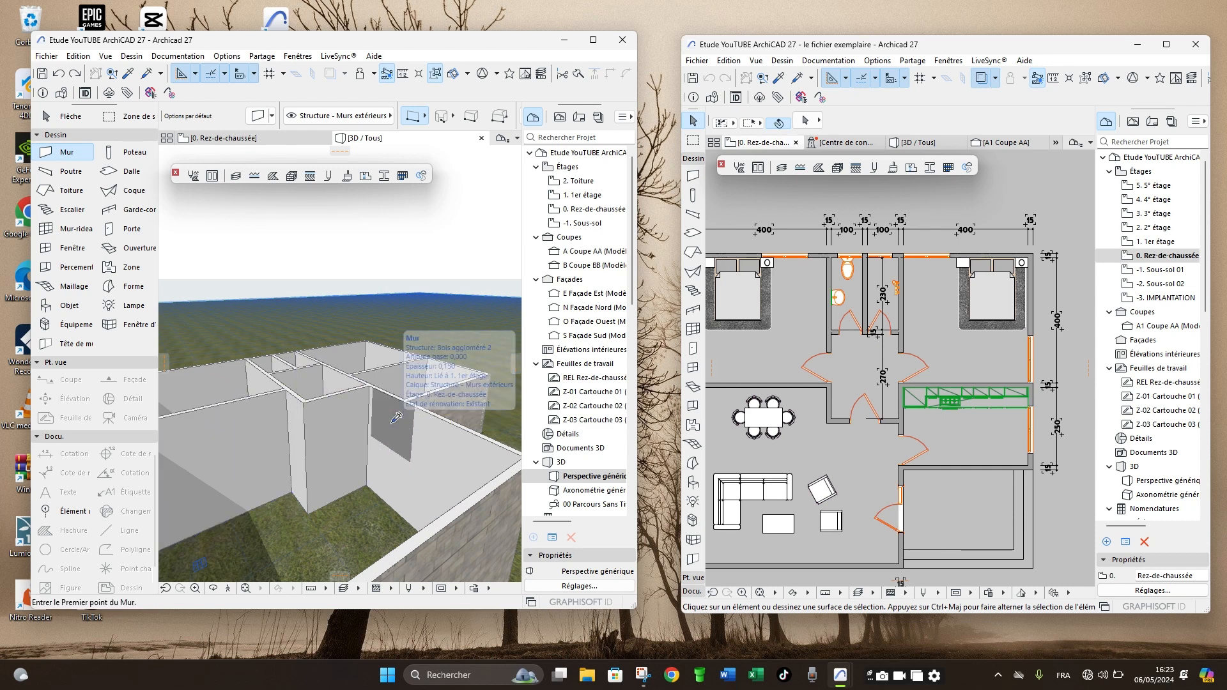
scroll(371, 339, down, 2)
scroll(371, 340, down, 3)
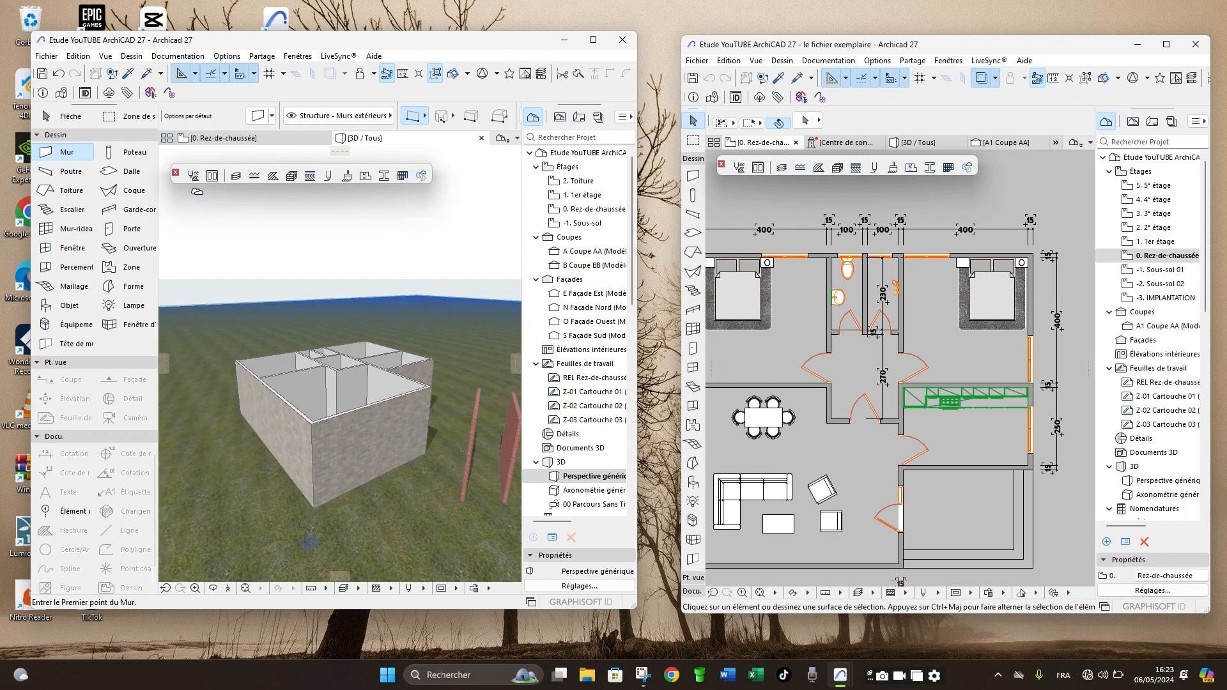
scroll(307, 392, up, 3)
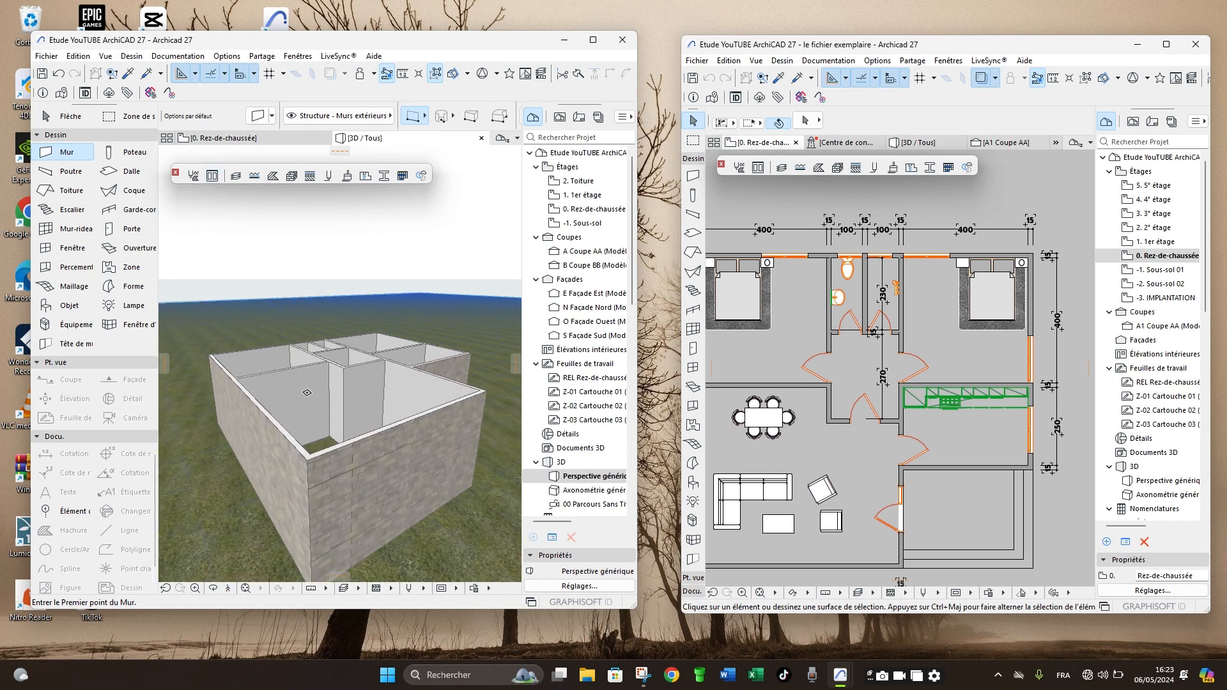
scroll(307, 392, down, 3)
- Return to the ground-floor plan and delete both slanted test walls
click(232, 138)
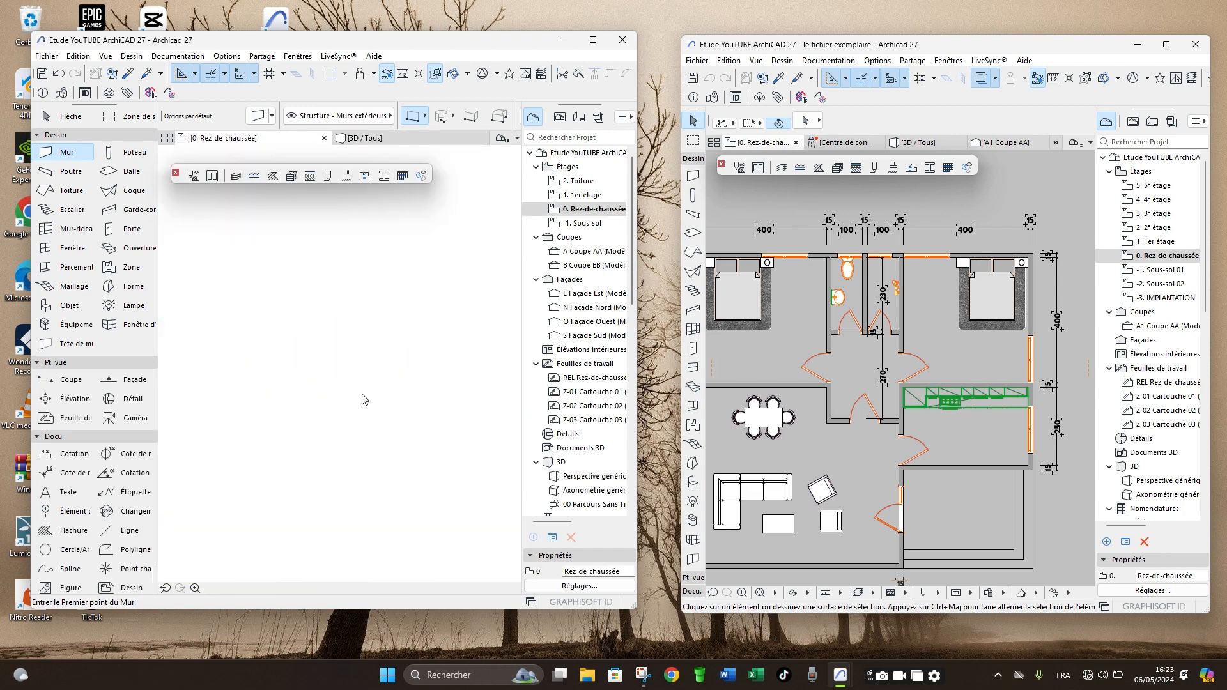
shift+click(376, 307)
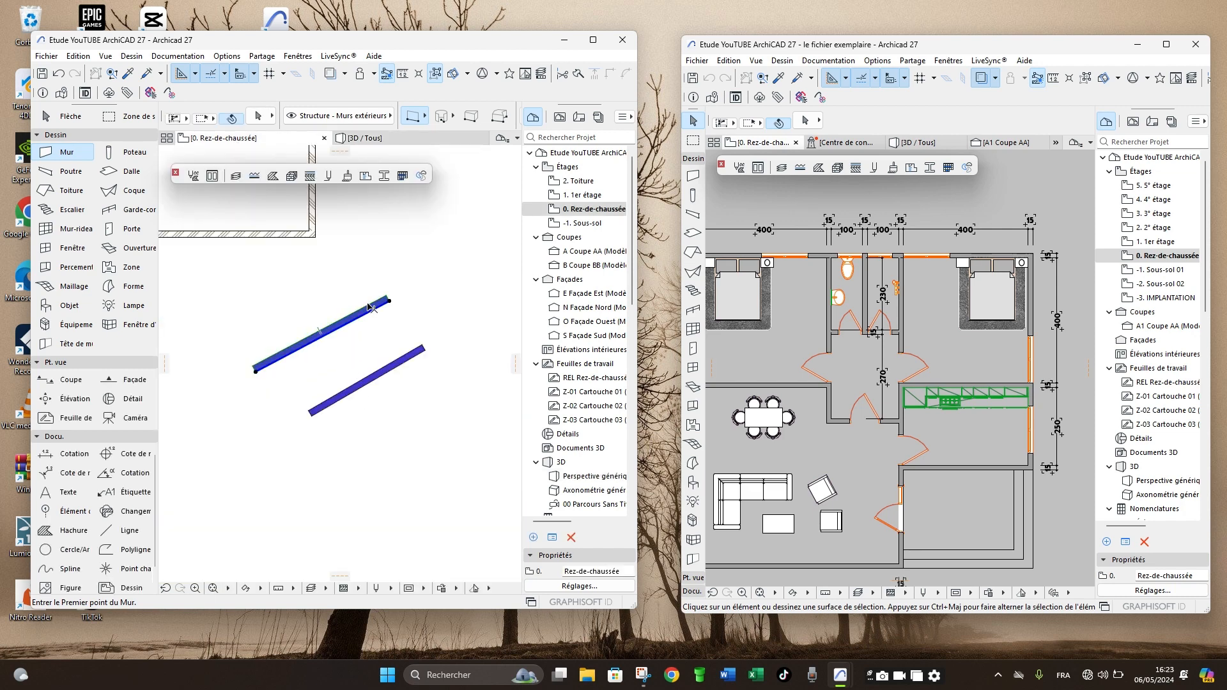
shift+click(389, 376)
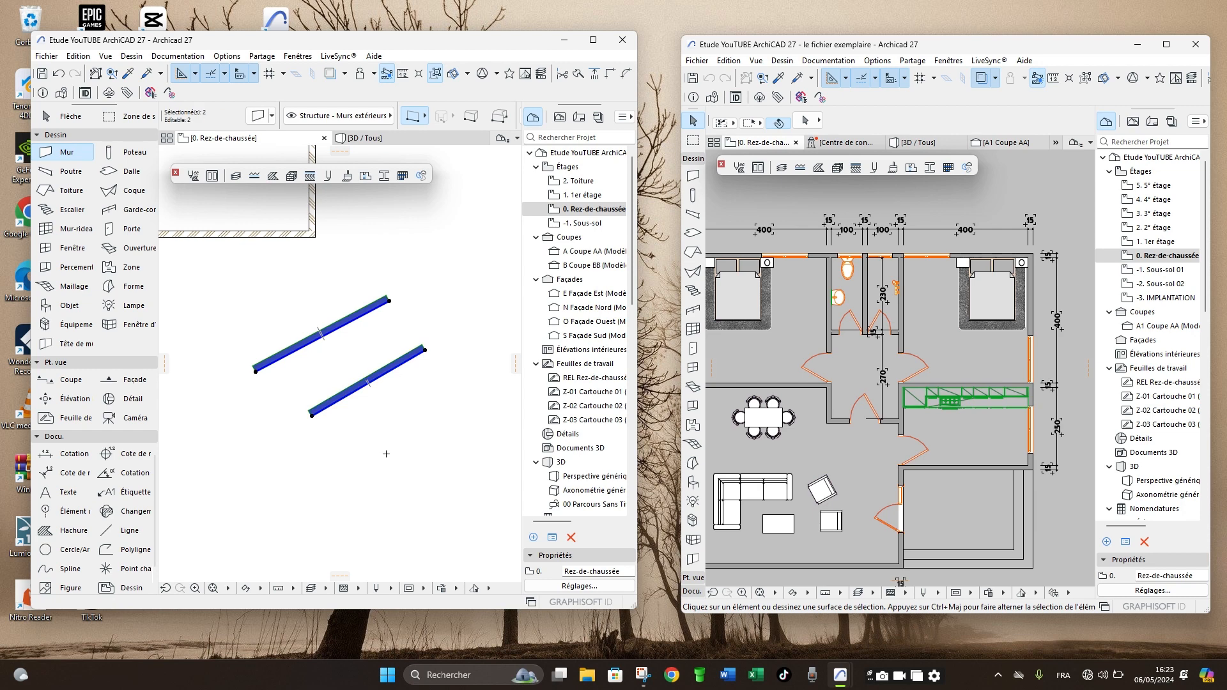
key(Delete)
scroll(317, 316, down, 3)
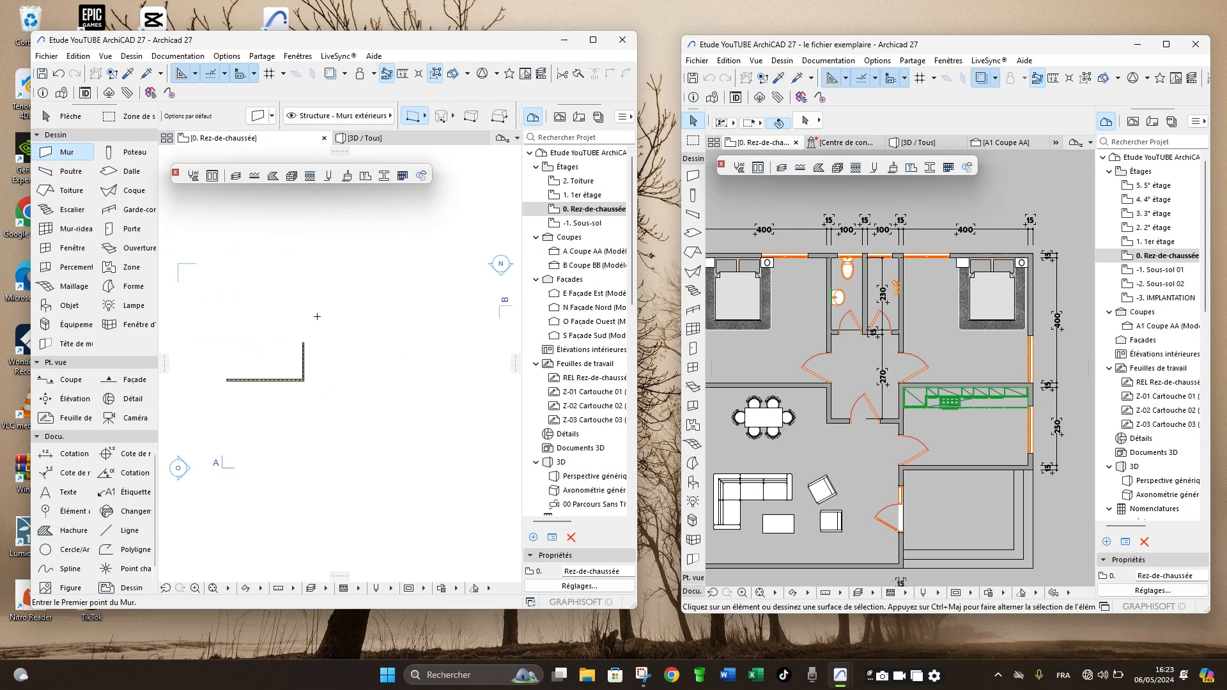
- Examine the house's recessed corner in 3D and compare it with the wood-clad terrace walls in the example file's 3D view
click(370, 137)
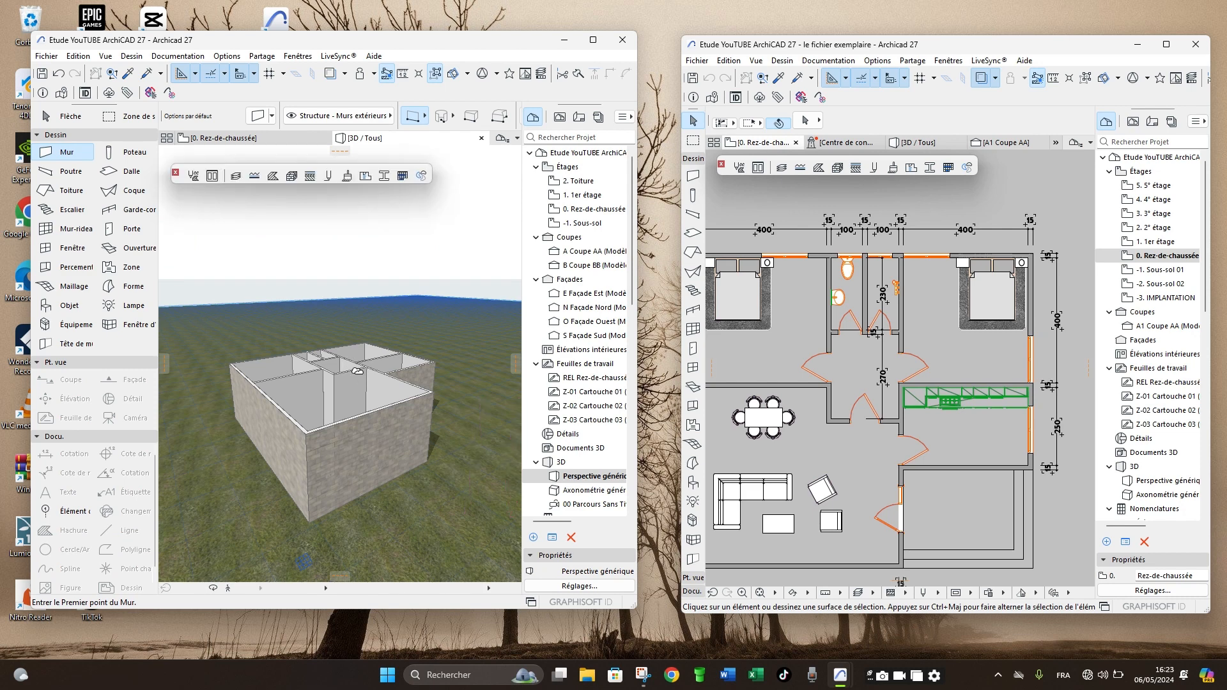
click(214, 588)
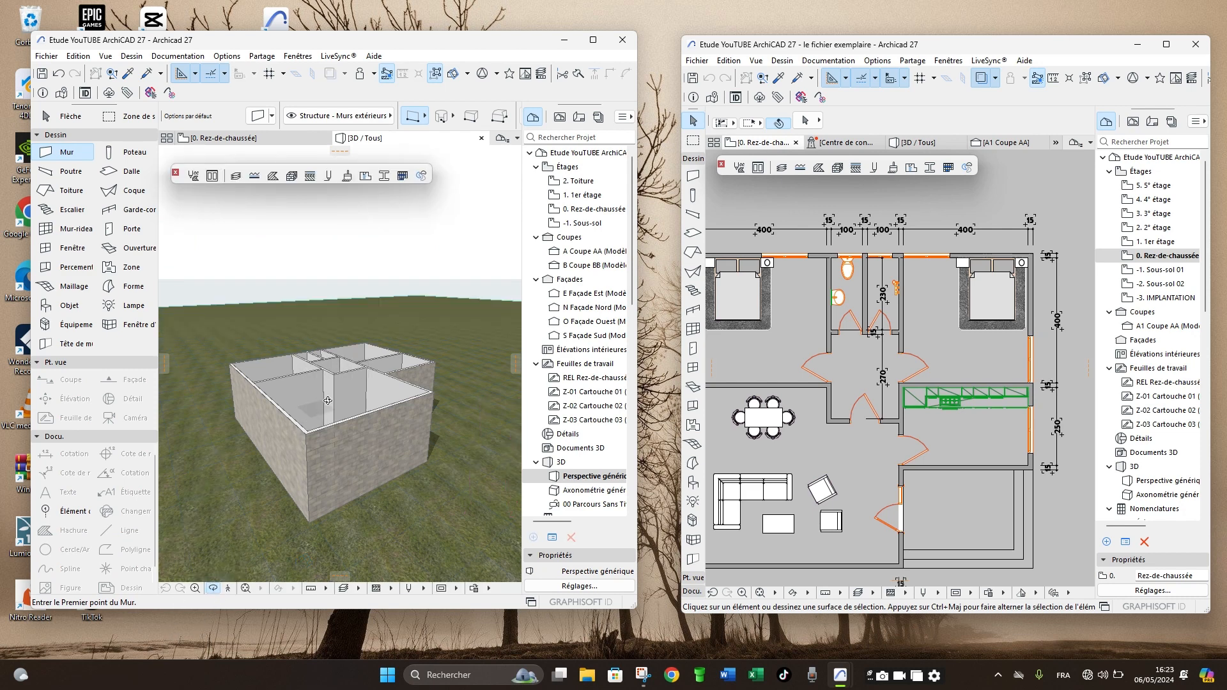
drag(345, 366, 282, 420)
scroll(327, 370, up, 4)
scroll(327, 370, up, 3)
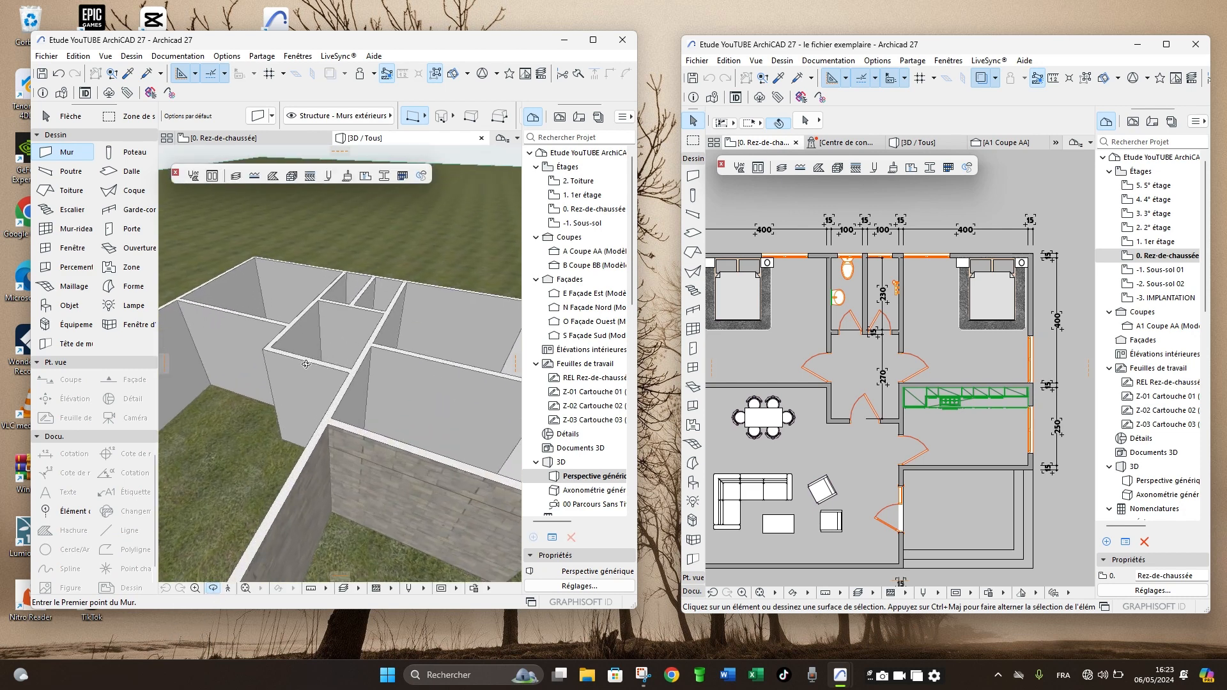
mouse_move(307, 365)
mouse_down()
mouse_move(371, 419)
mouse_move(465, 374)
mouse_move(348, 364)
mouse_move(326, 385)
mouse_move(439, 353)
mouse_move(273, 381)
mouse_move(329, 357)
mouse_up()
scroll(275, 368, up, 4)
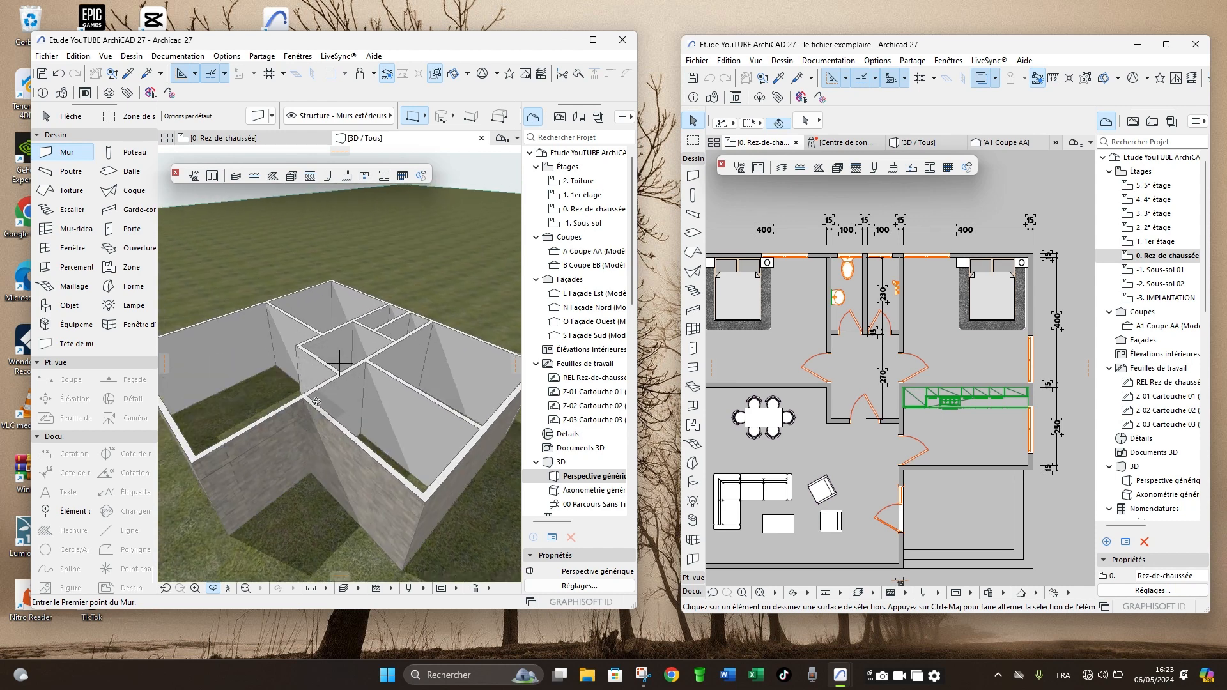
drag(272, 414, 293, 395)
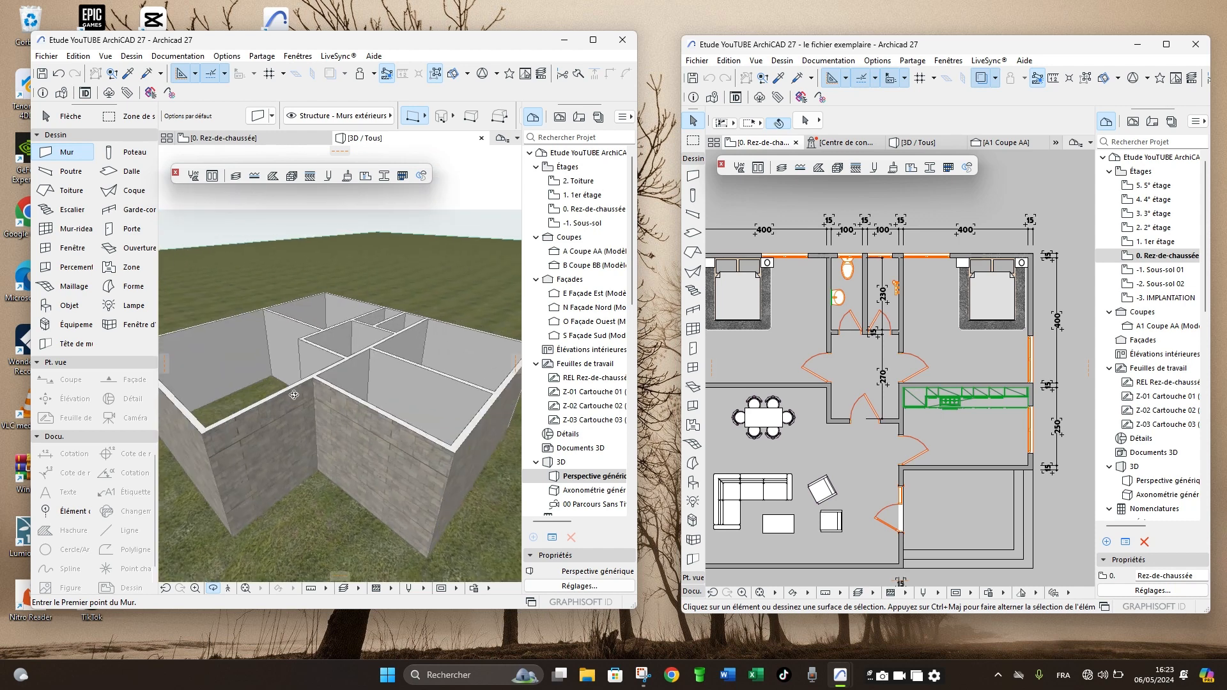
click(917, 142)
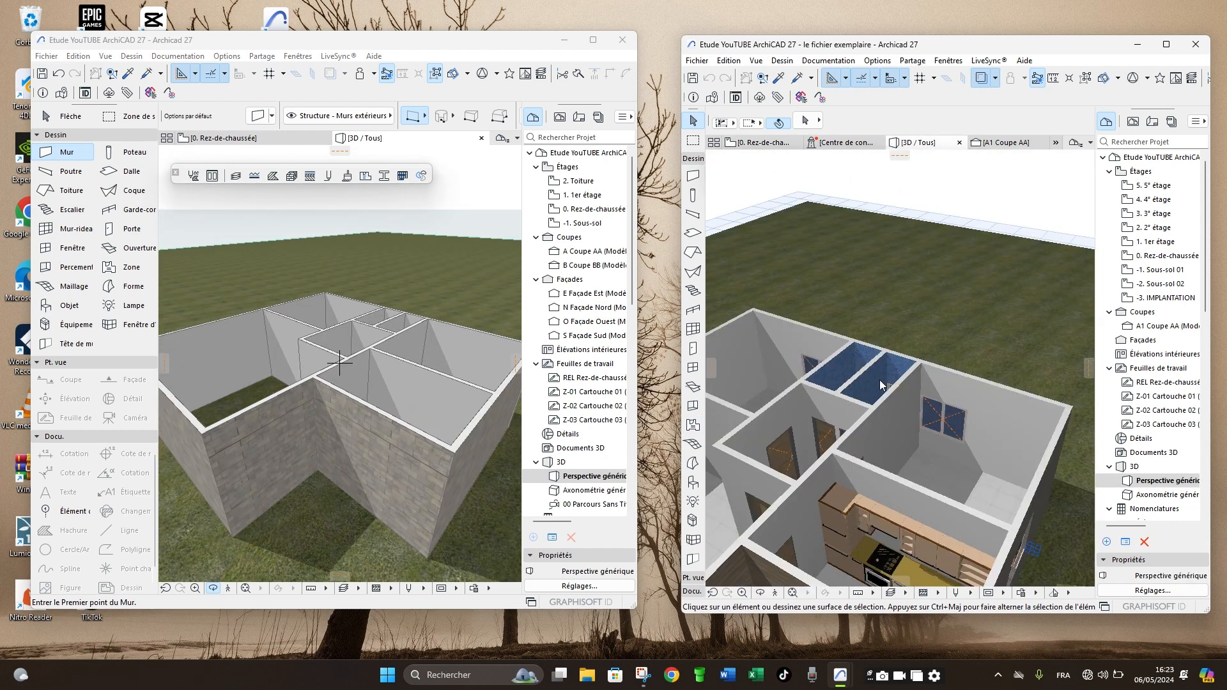
drag(974, 325, 875, 399)
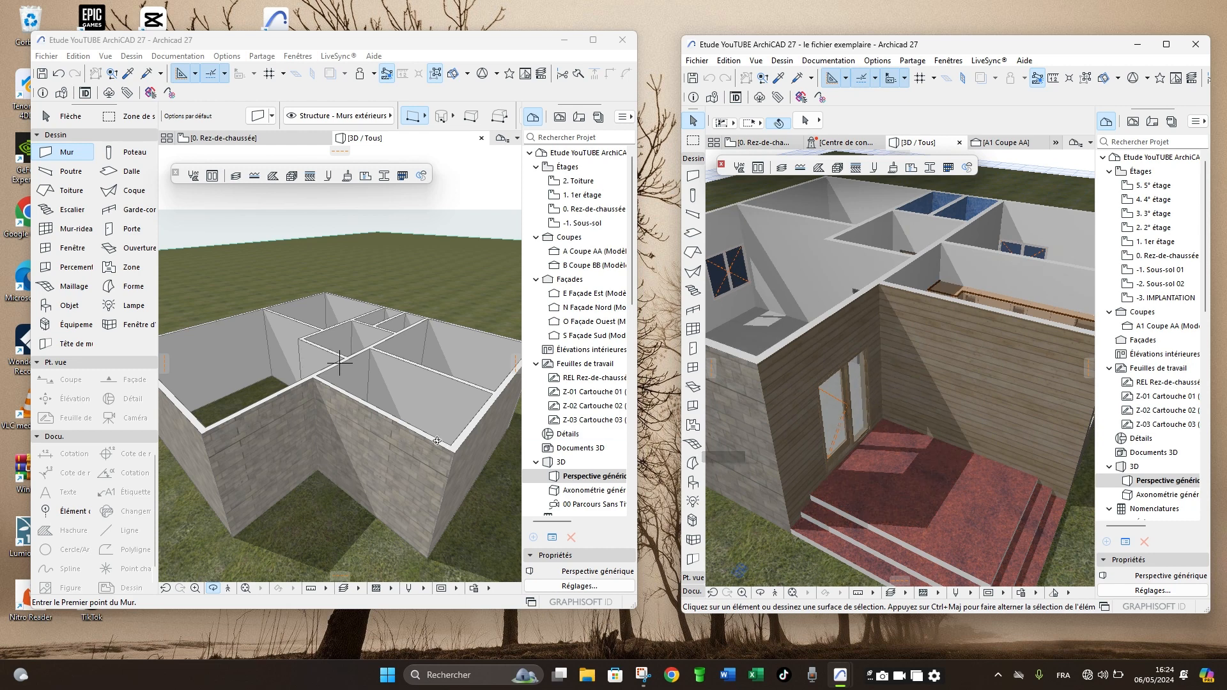
- Set the exterior surface of the two walls forming the recessed terrace corner to Sol - Parquet 14
click(377, 487)
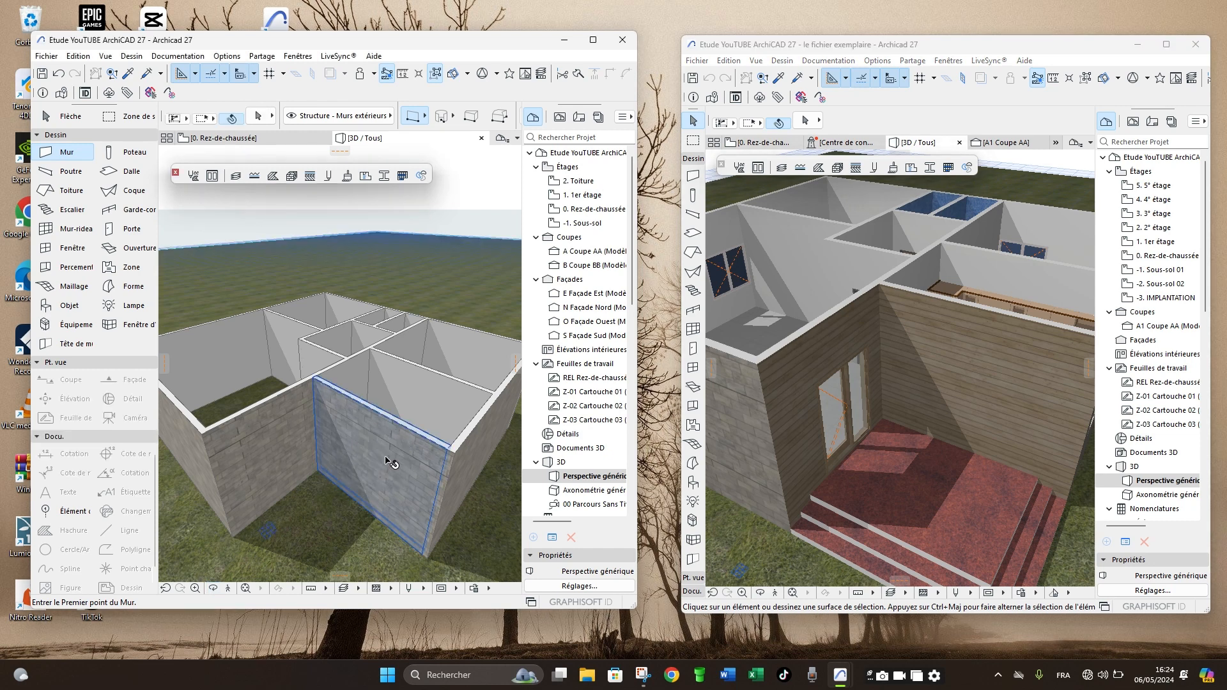
shift+click(371, 459)
shift+click(255, 464)
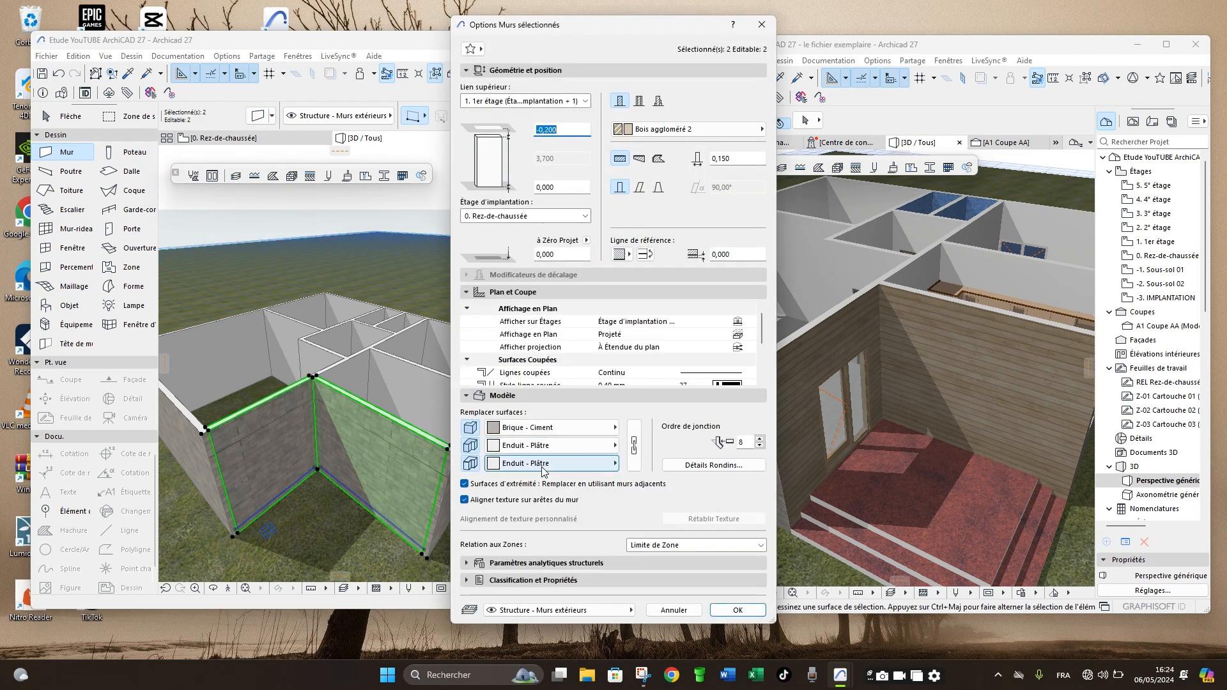
click(541, 428)
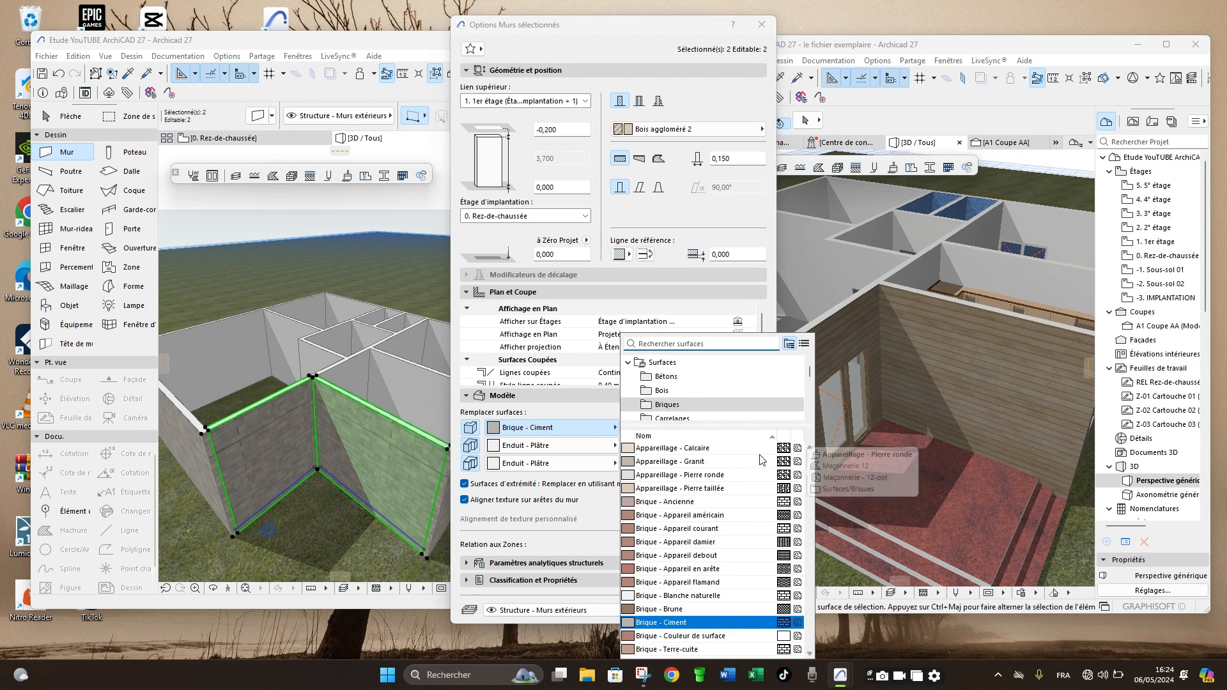
scroll(674, 382, down, 5)
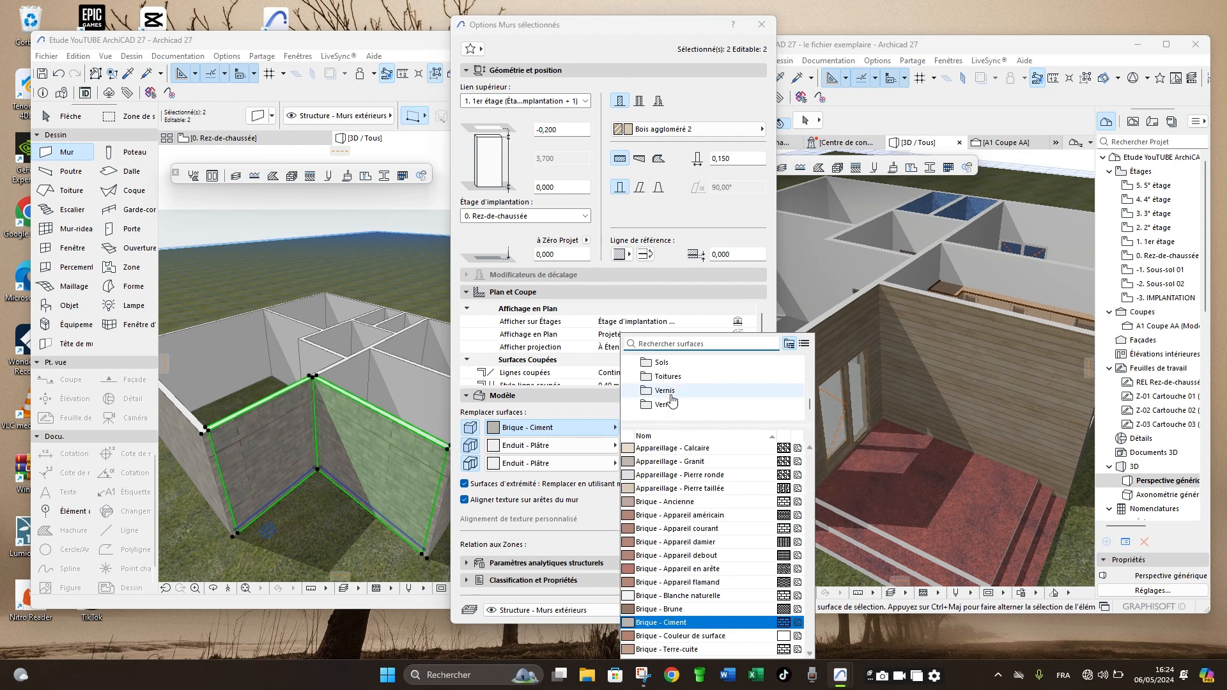
click(662, 362)
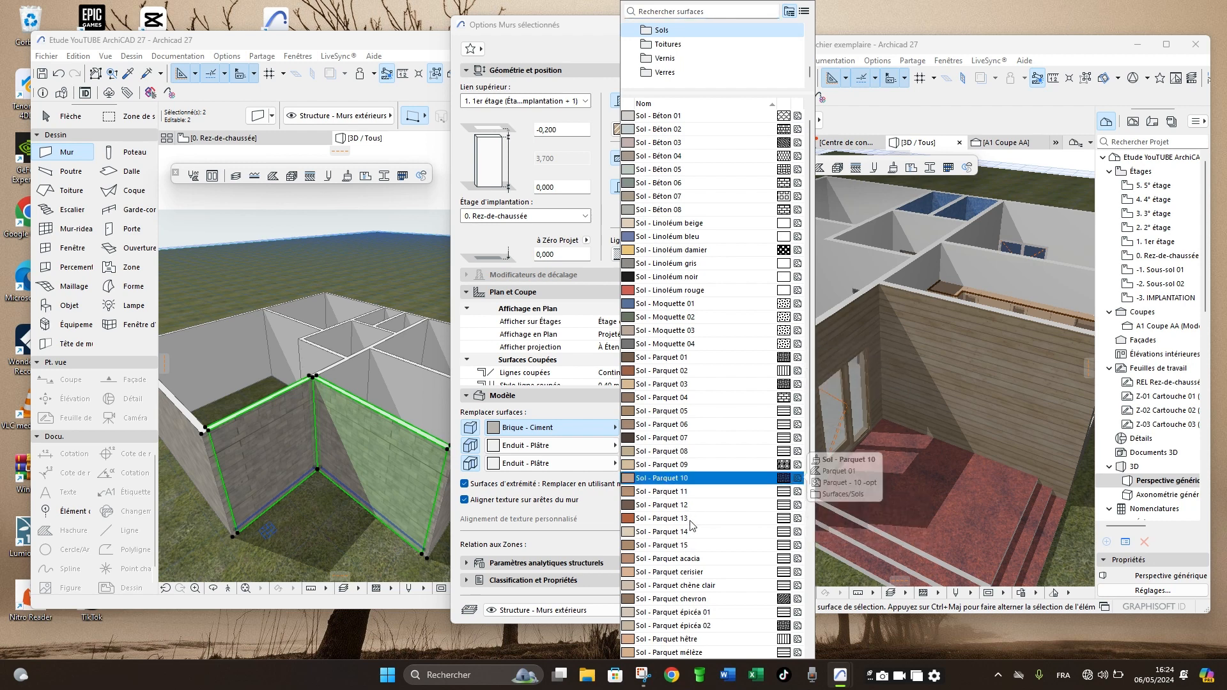
click(692, 532)
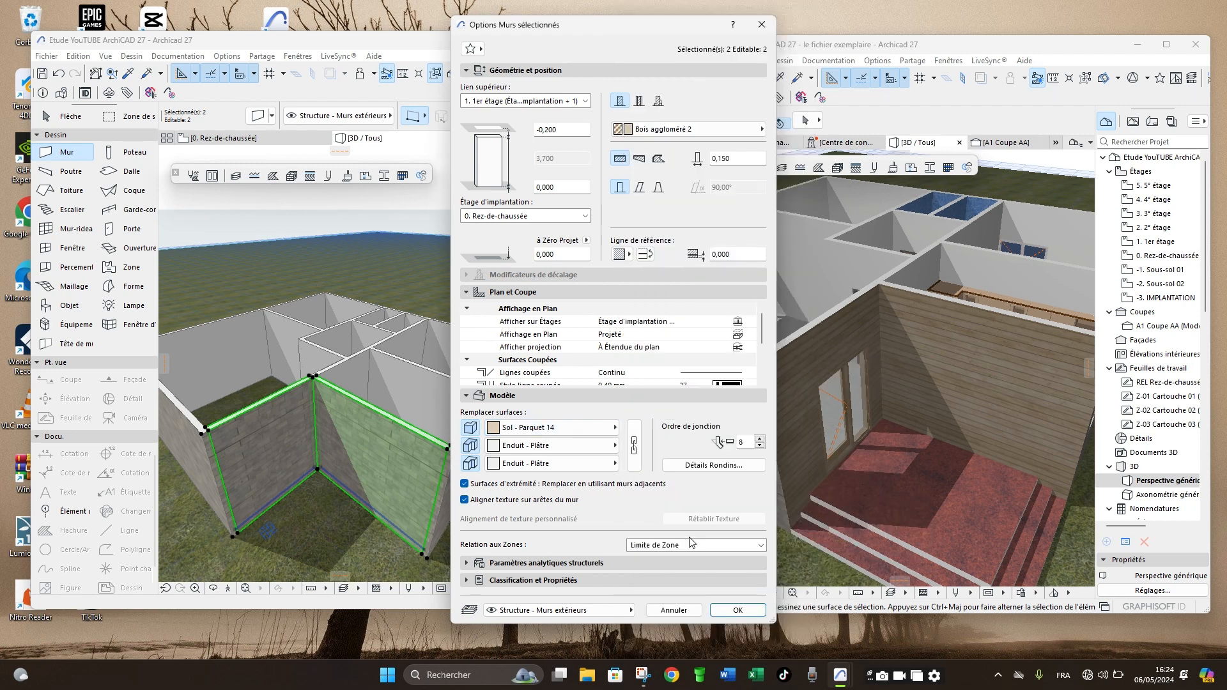
click(738, 612)
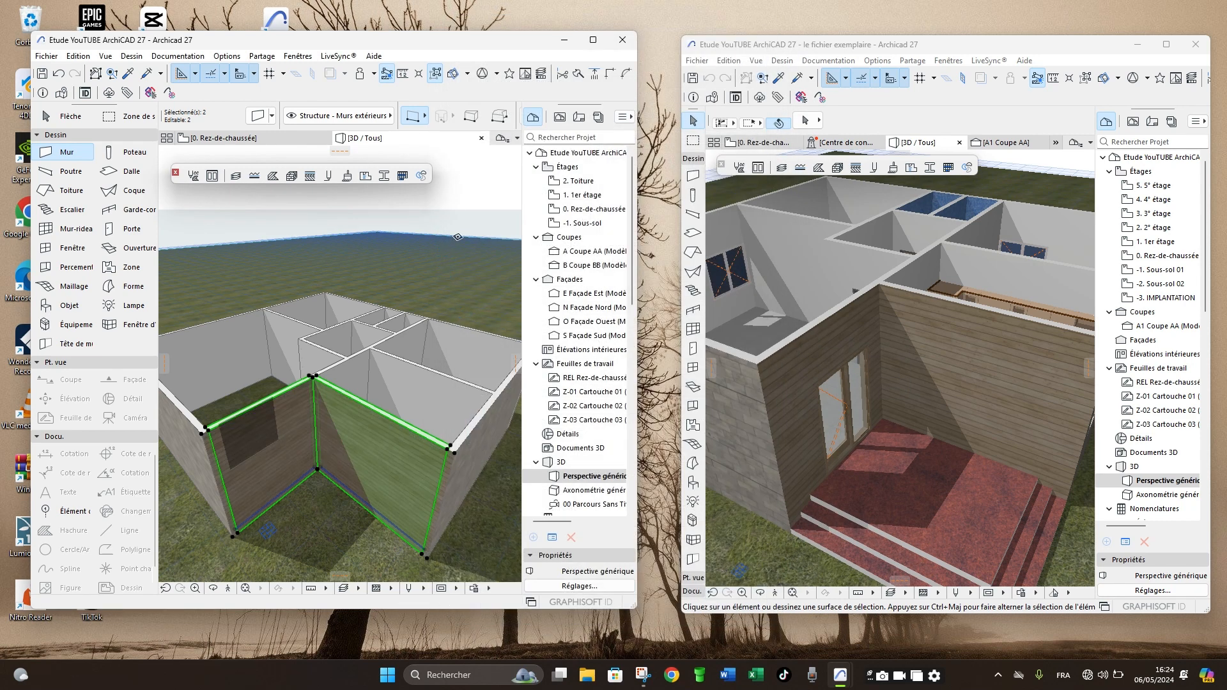
key(Escape)
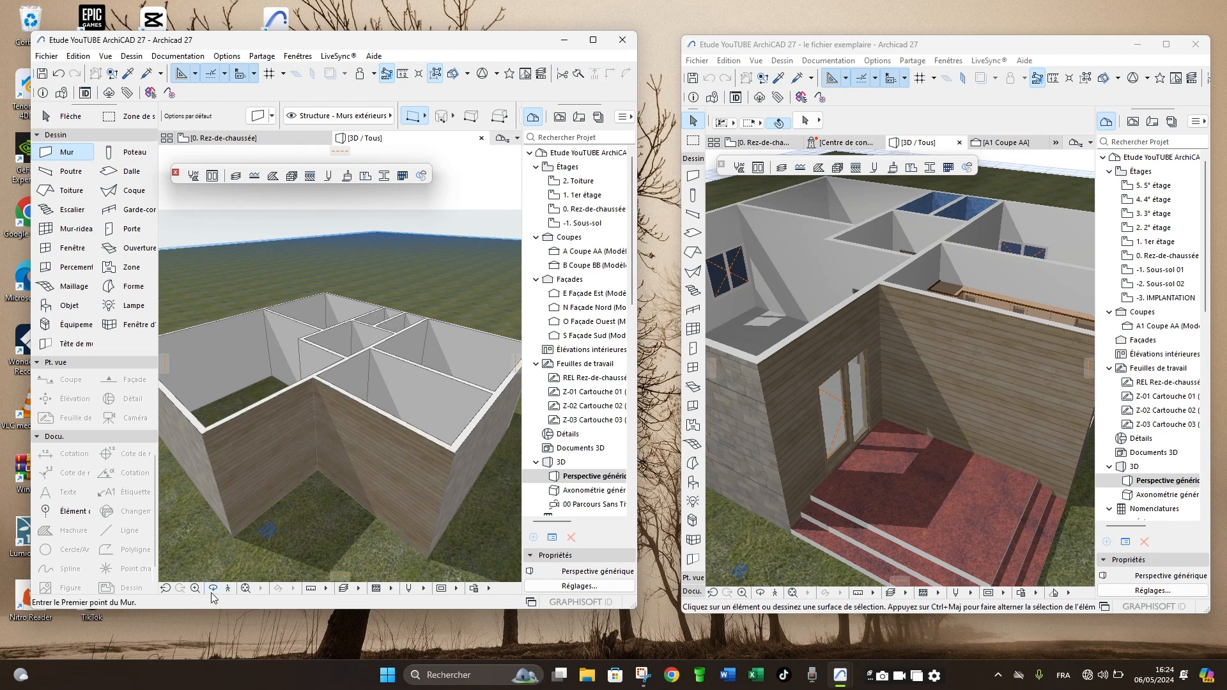
- Orbit the 3D model to inspect the terrace corner and the small rooms from above, comparing them with the example file
click(213, 588)
drag(323, 493, 331, 441)
scroll(343, 403, down, 5)
scroll(354, 357, up, 8)
drag(355, 357, 340, 363)
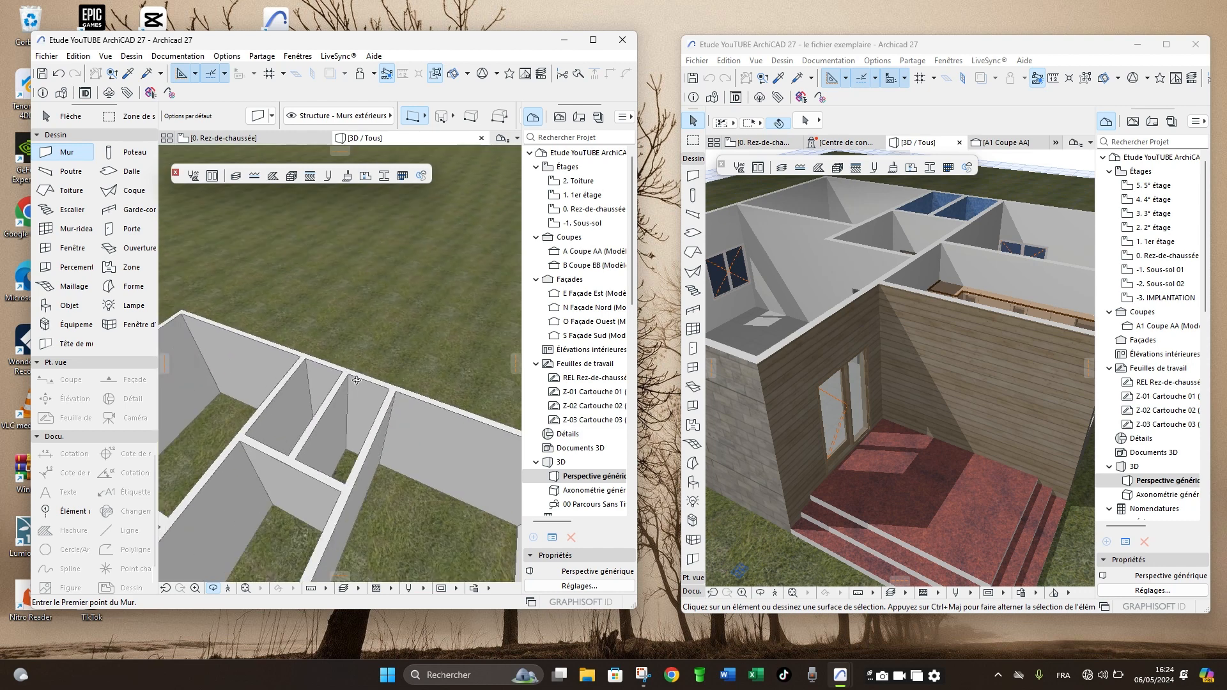
scroll(766, 374, down, 5)
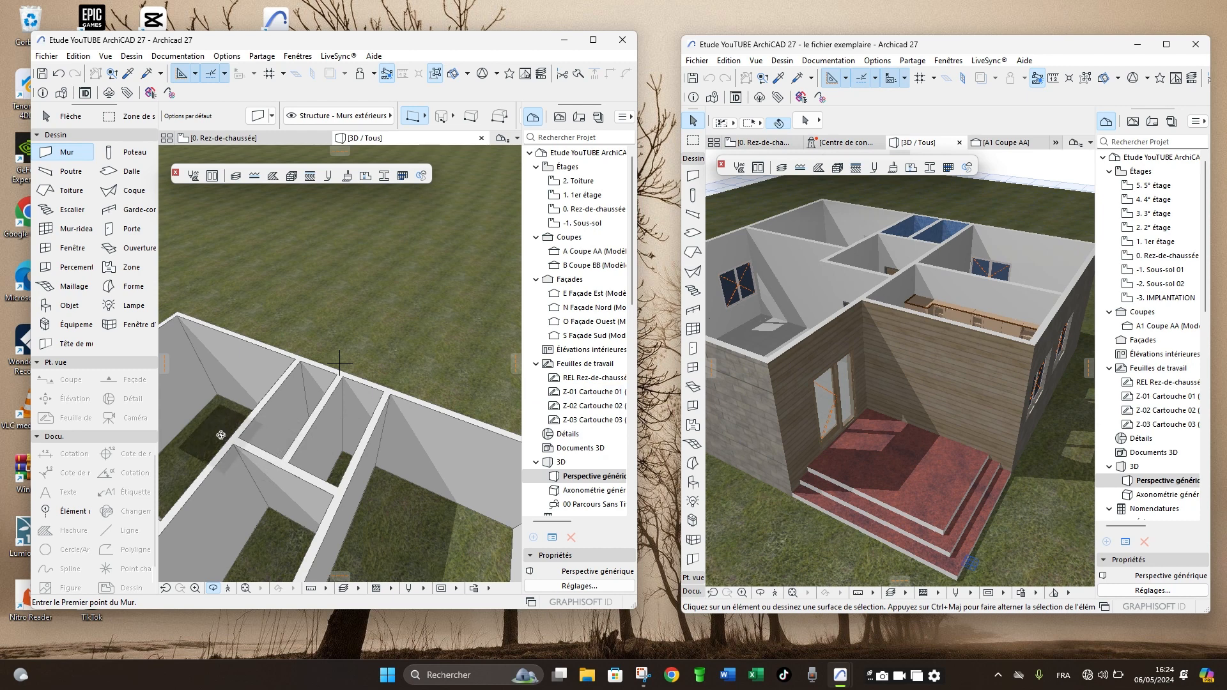
- Return to the ground-floor plan and examine the walls around the two narrow 100-wide rooms
key(F2)
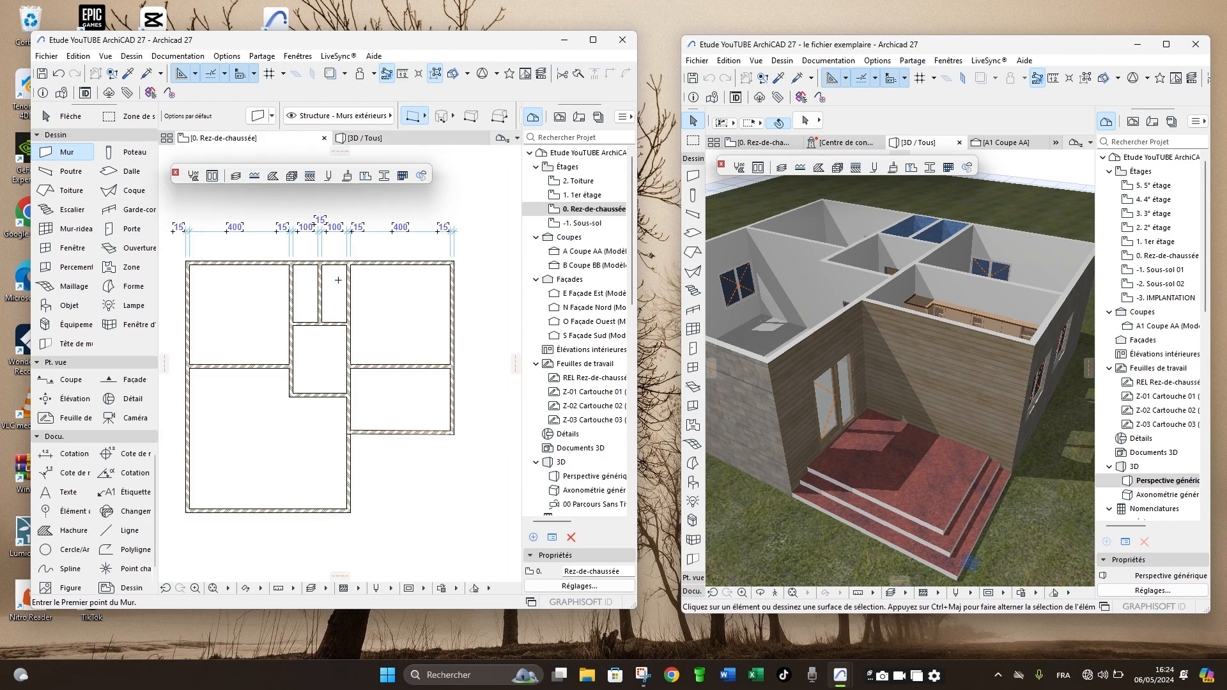
scroll(310, 268, up, 4)
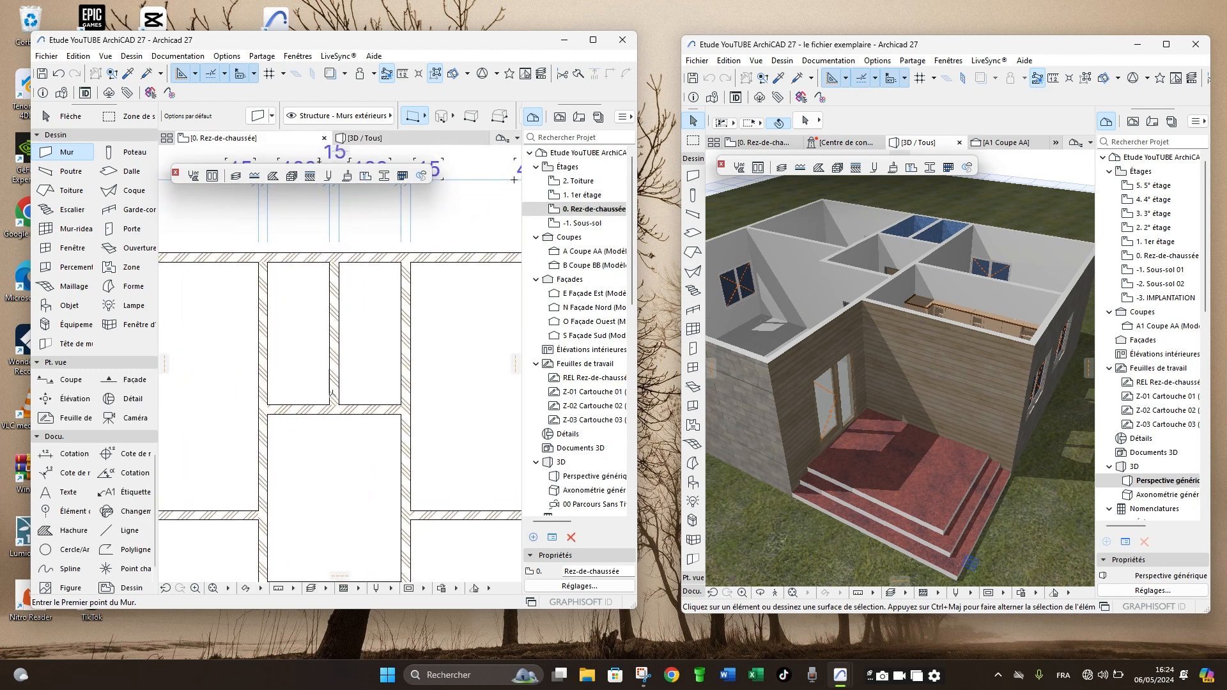
scroll(331, 391, down, 3)
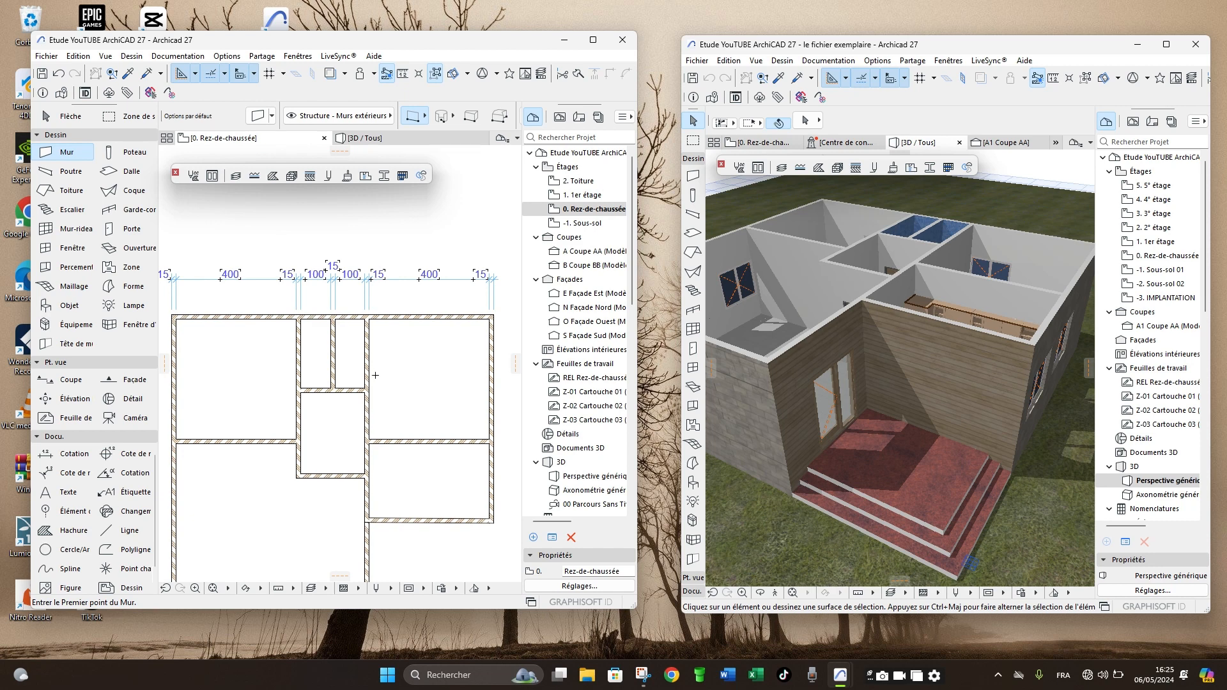
scroll(406, 379, down, 3)
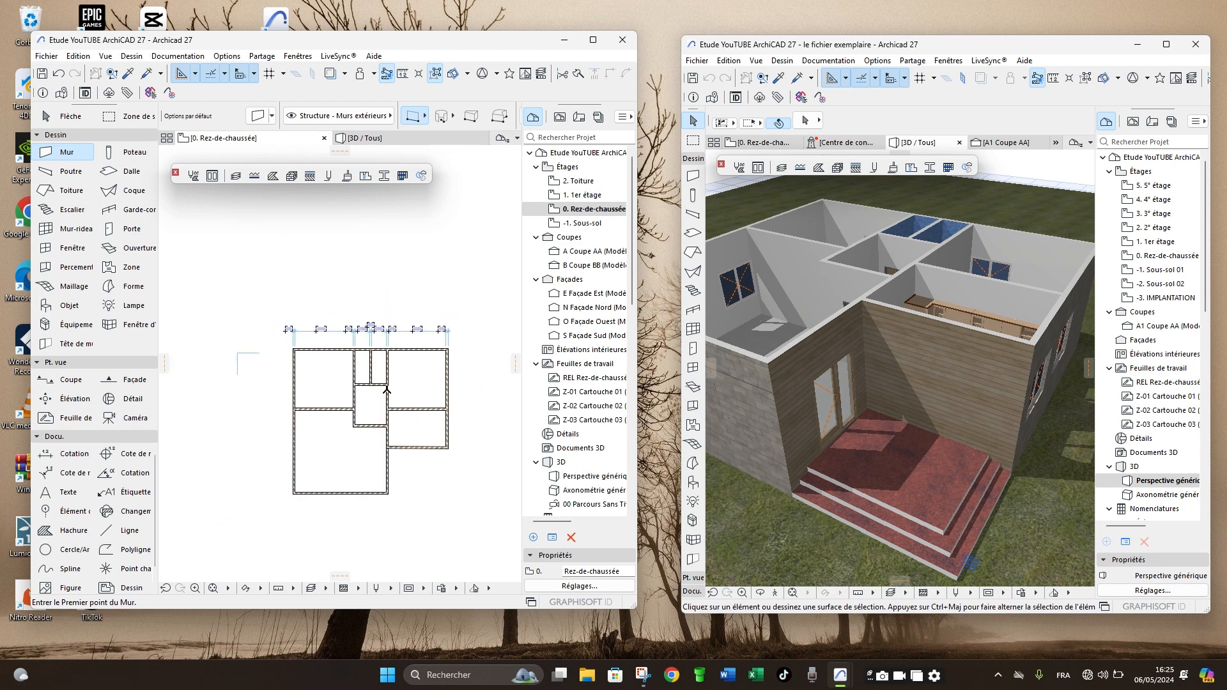
scroll(366, 387, up, 5)
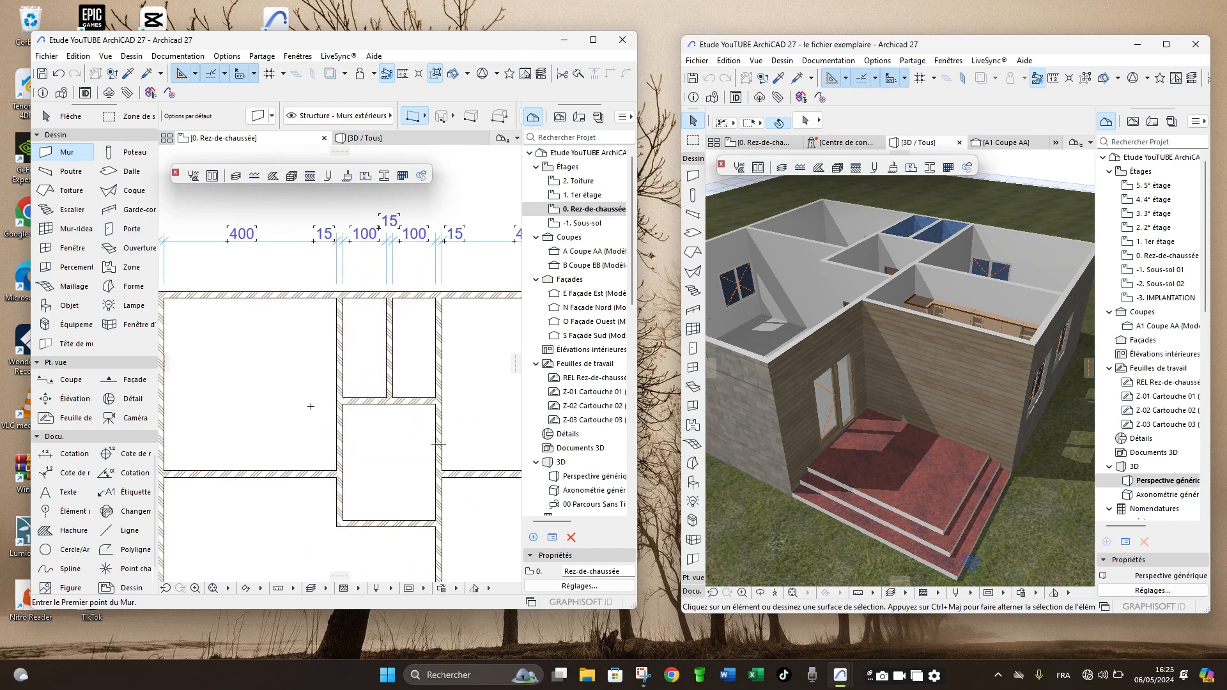
scroll(317, 395, down, 2)
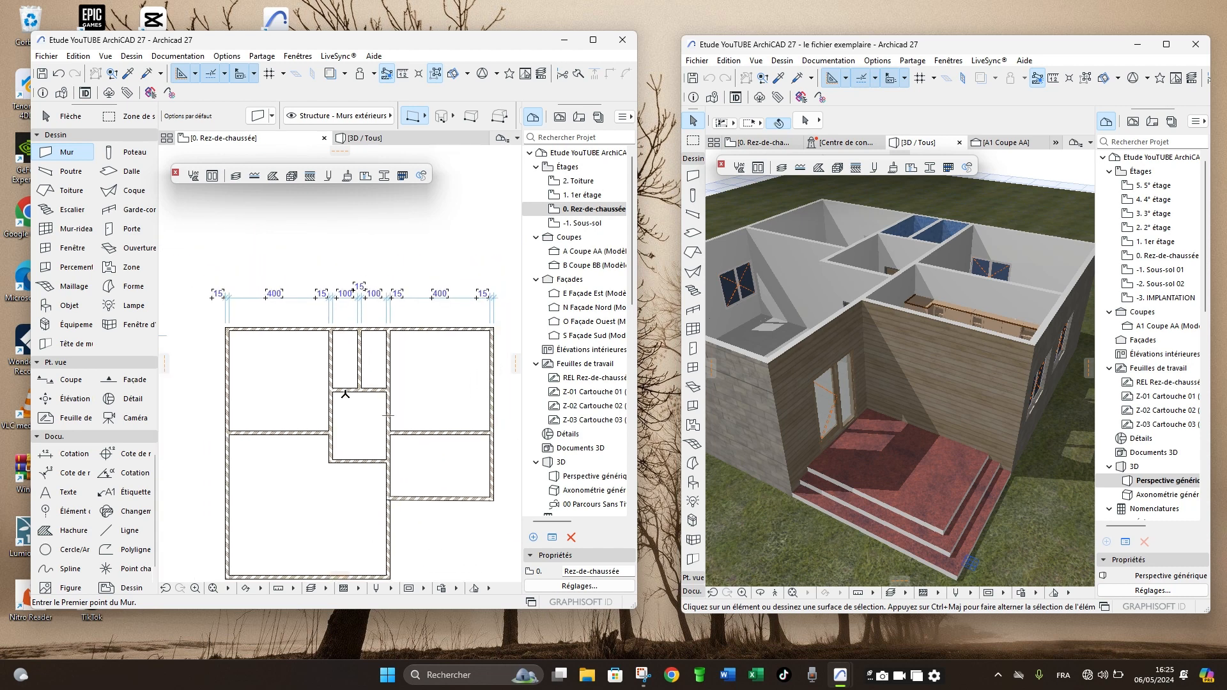
middle_drag(356, 440, 354, 367)
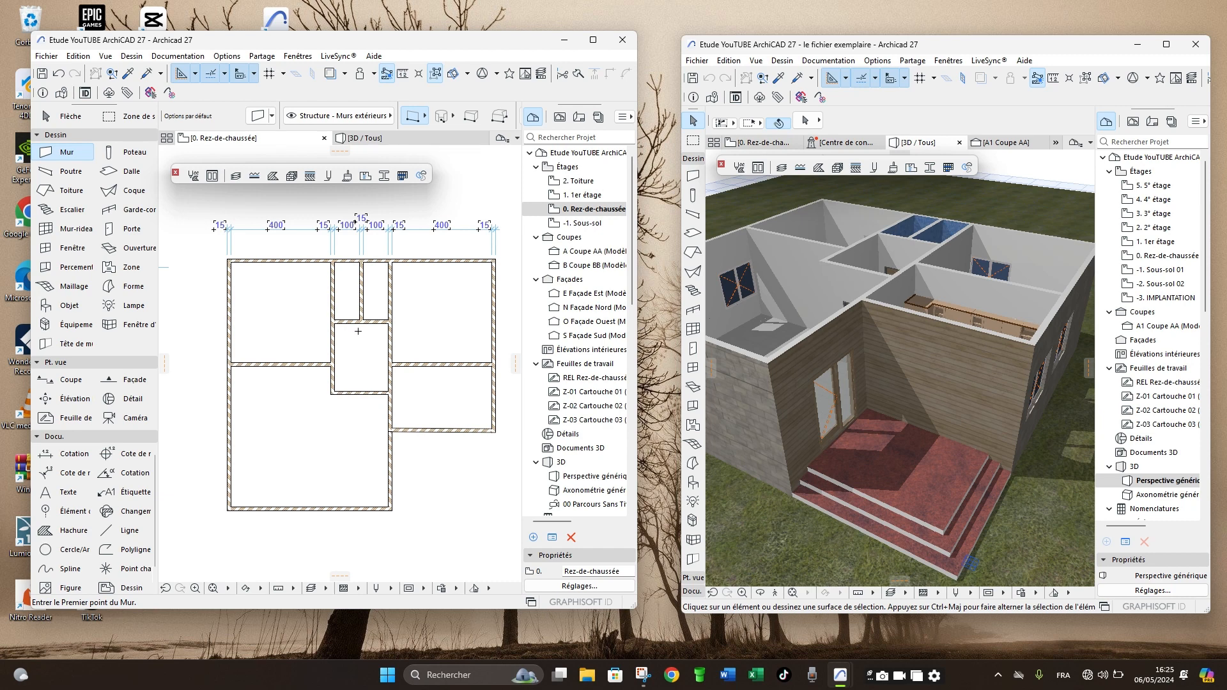
scroll(358, 331, up, 3)
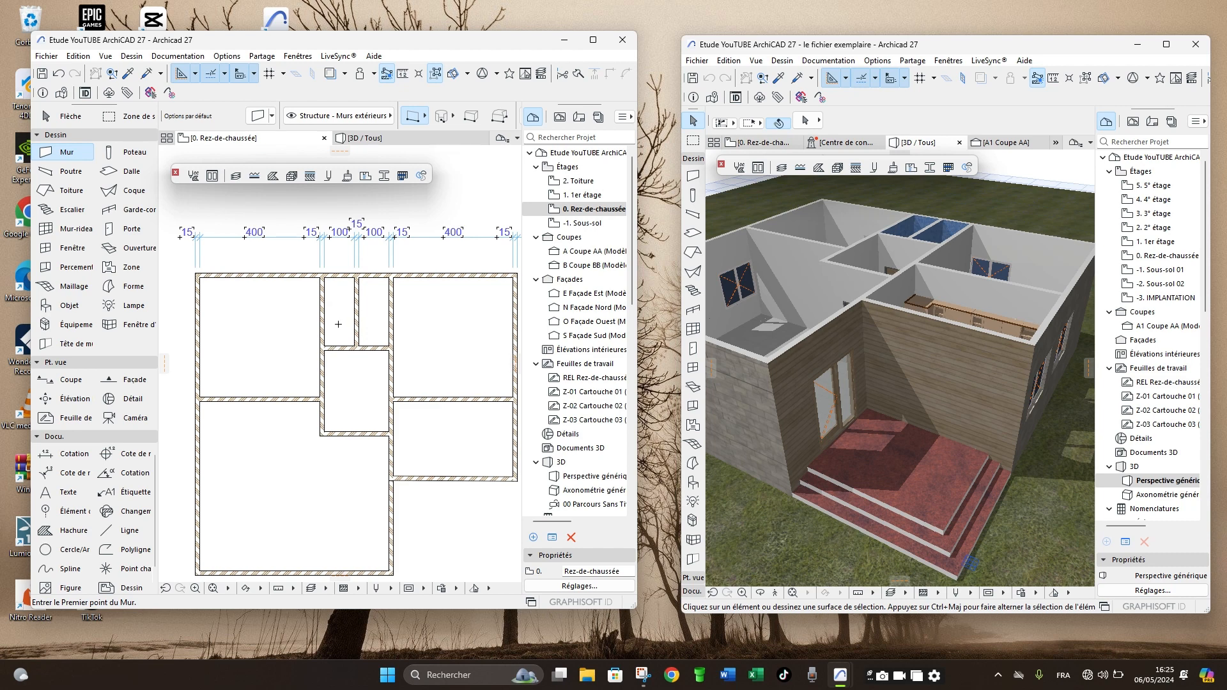
scroll(338, 278, up, 4)
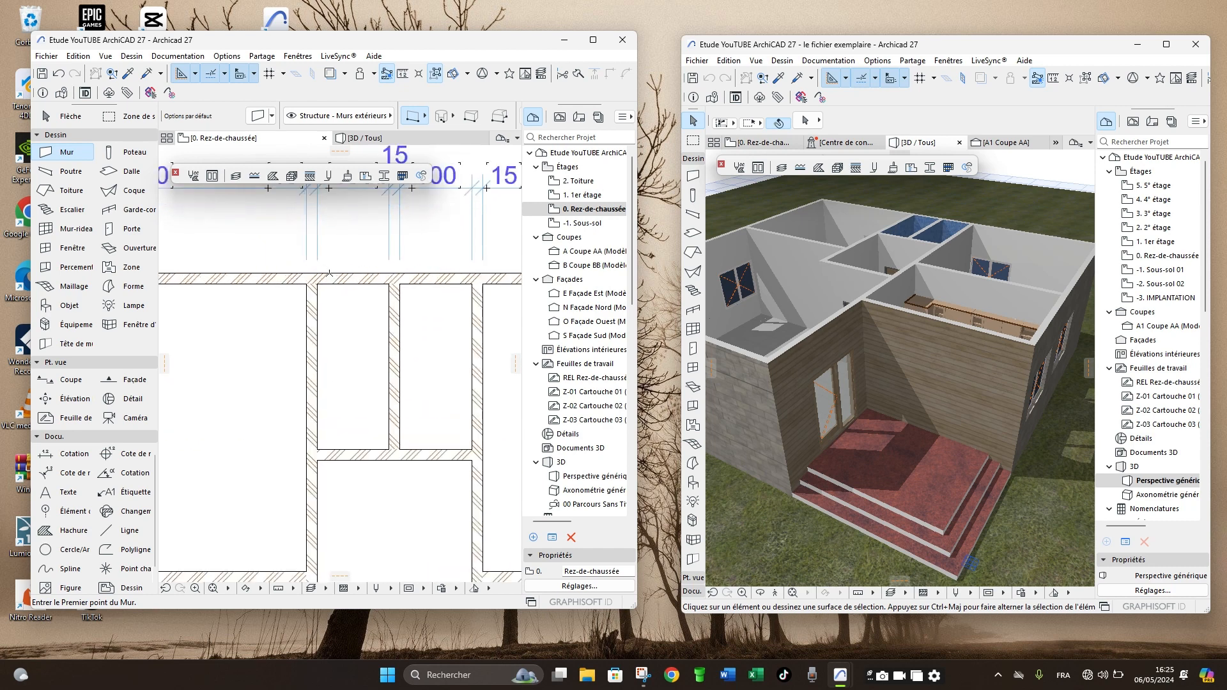
scroll(311, 292, up, 3)
scroll(303, 296, down, 3)
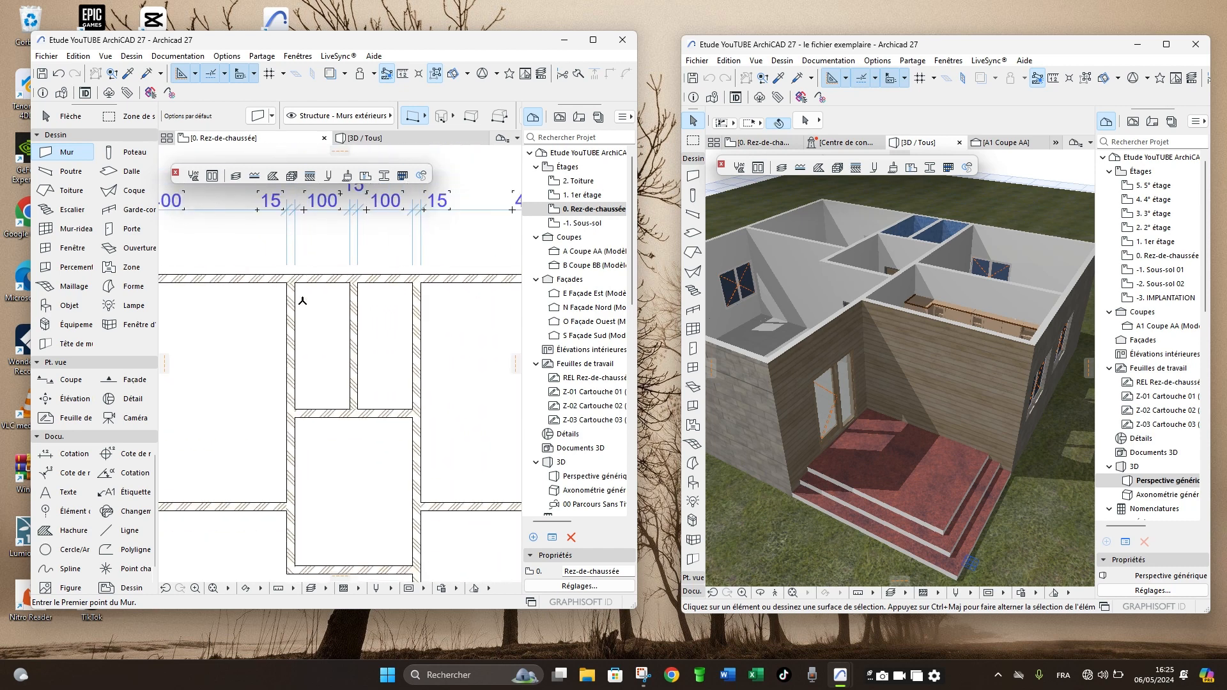
- Fill the two narrow rooms in the plan with a solid blue hatch using foreground pen 5
scroll(305, 334, up, 1)
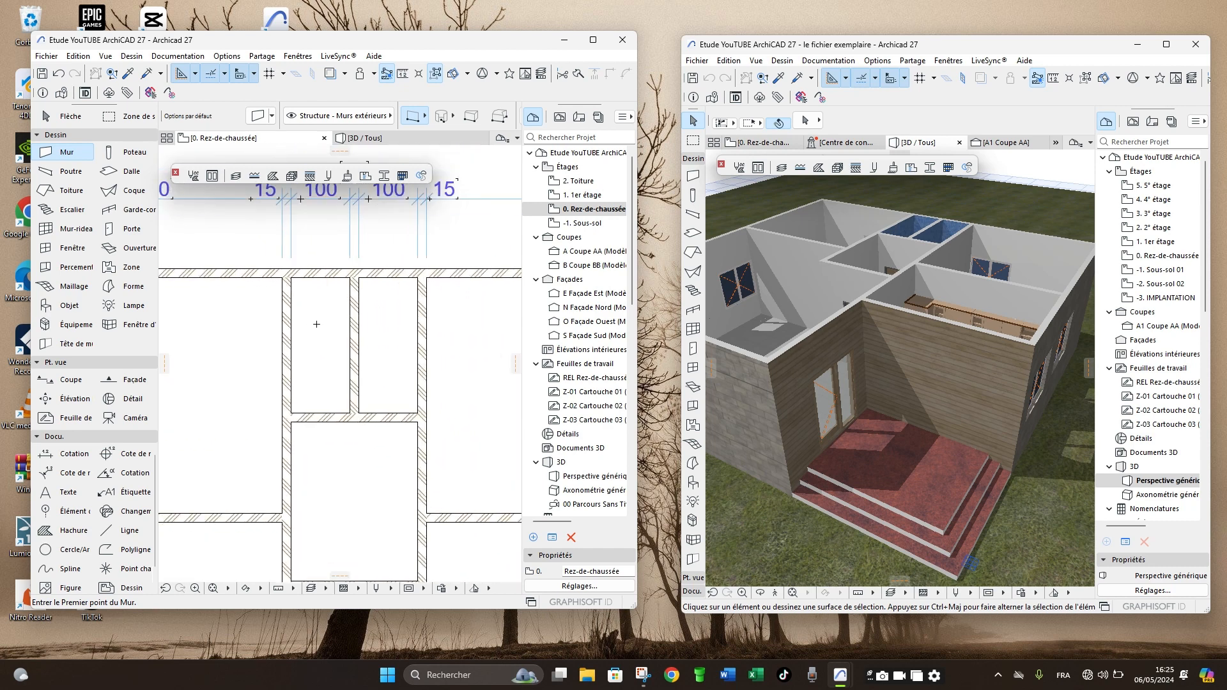
click(67, 530)
scroll(476, 119, down, 4)
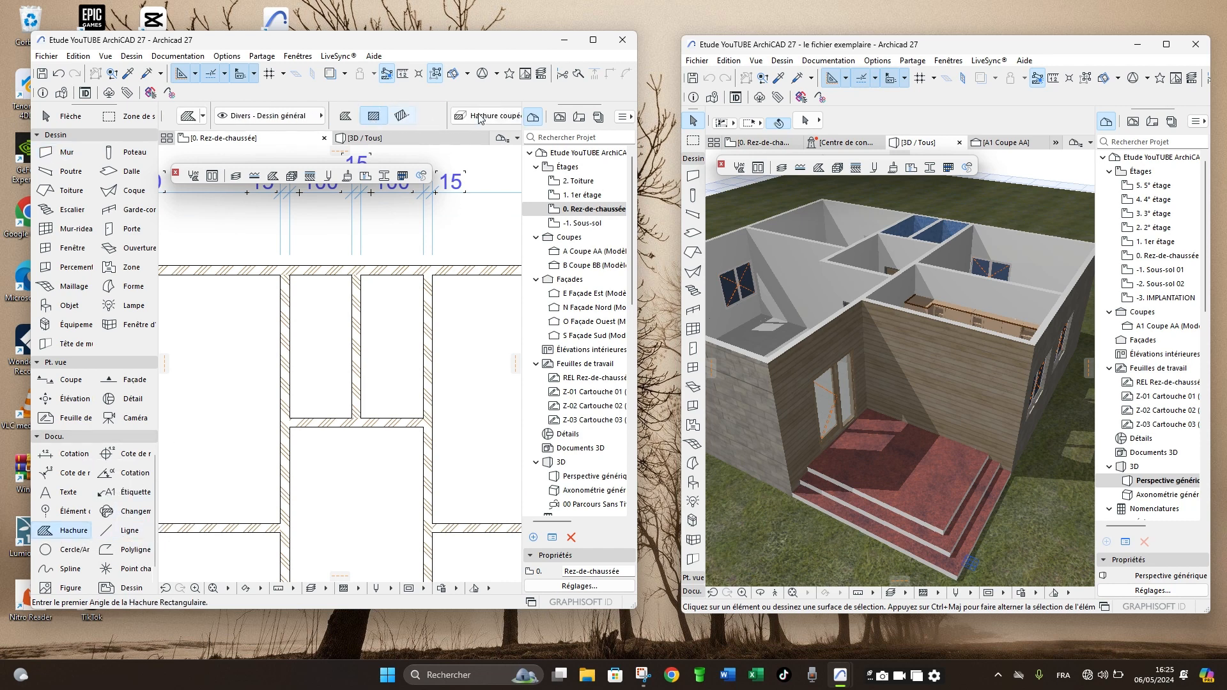
scroll(463, 117, down, 2)
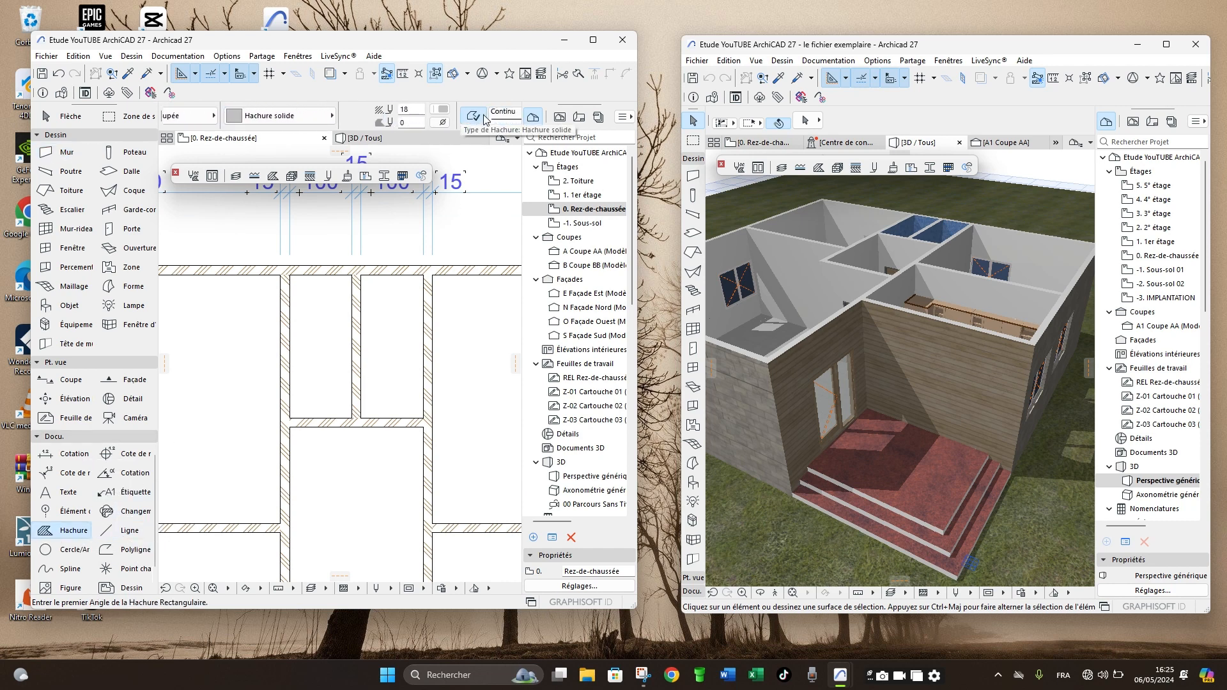
click(441, 113)
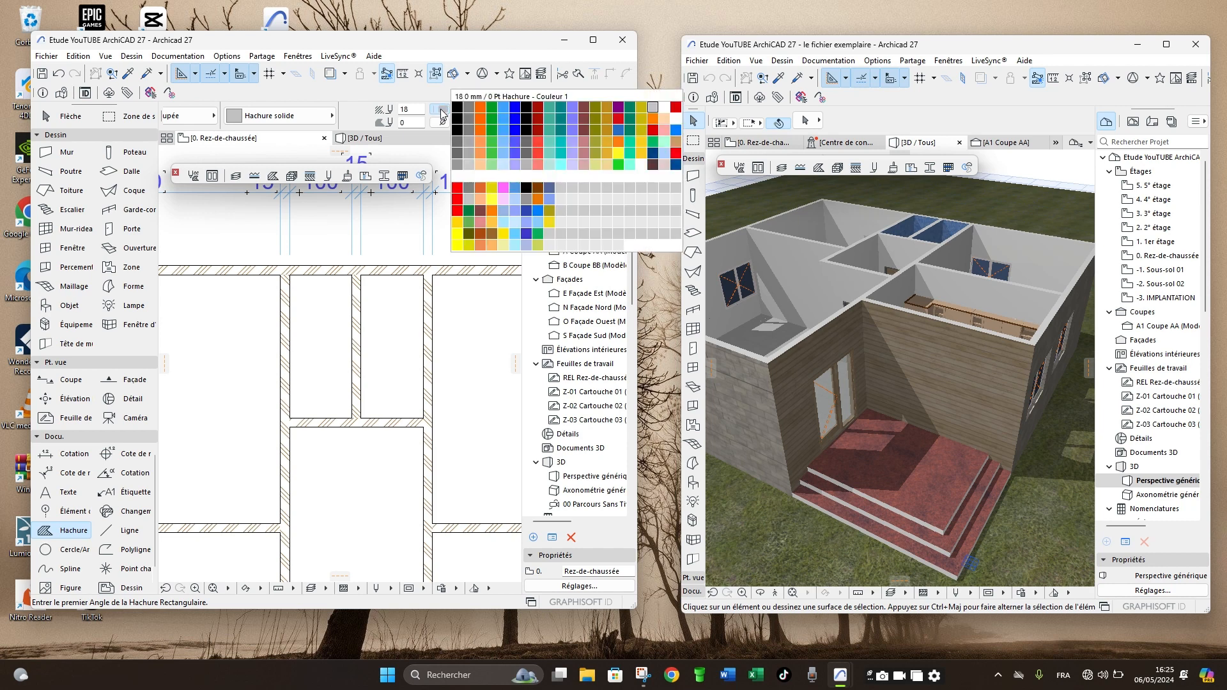
click(503, 107)
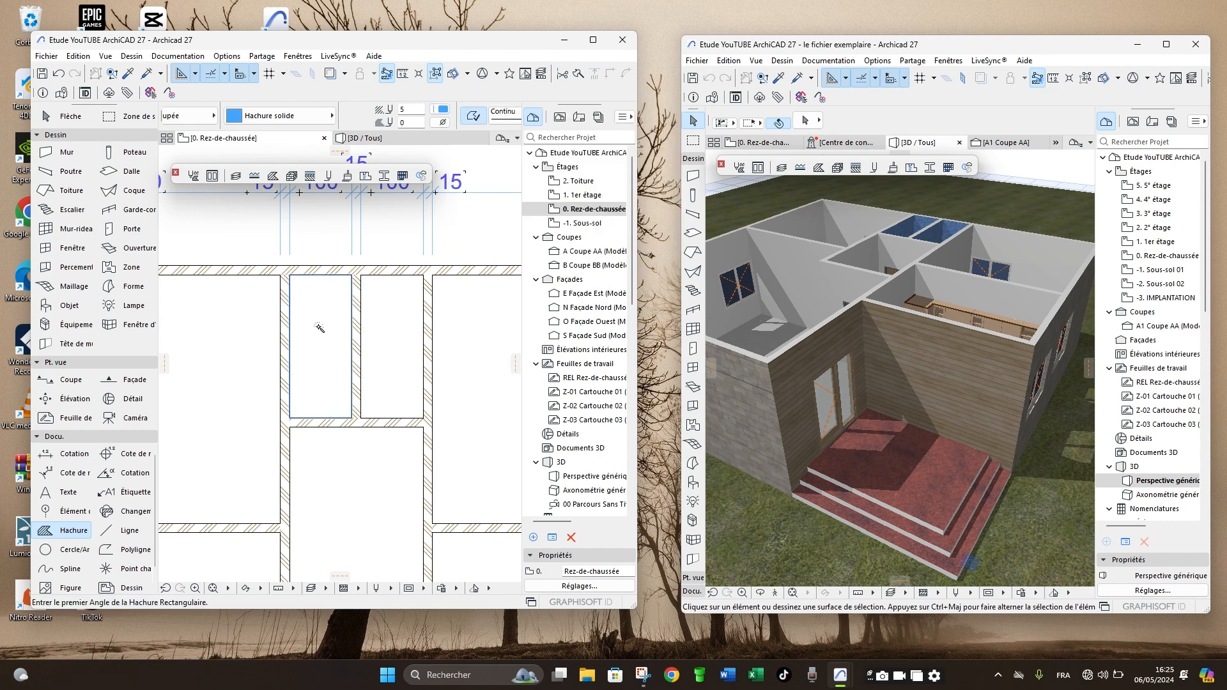
click(325, 330)
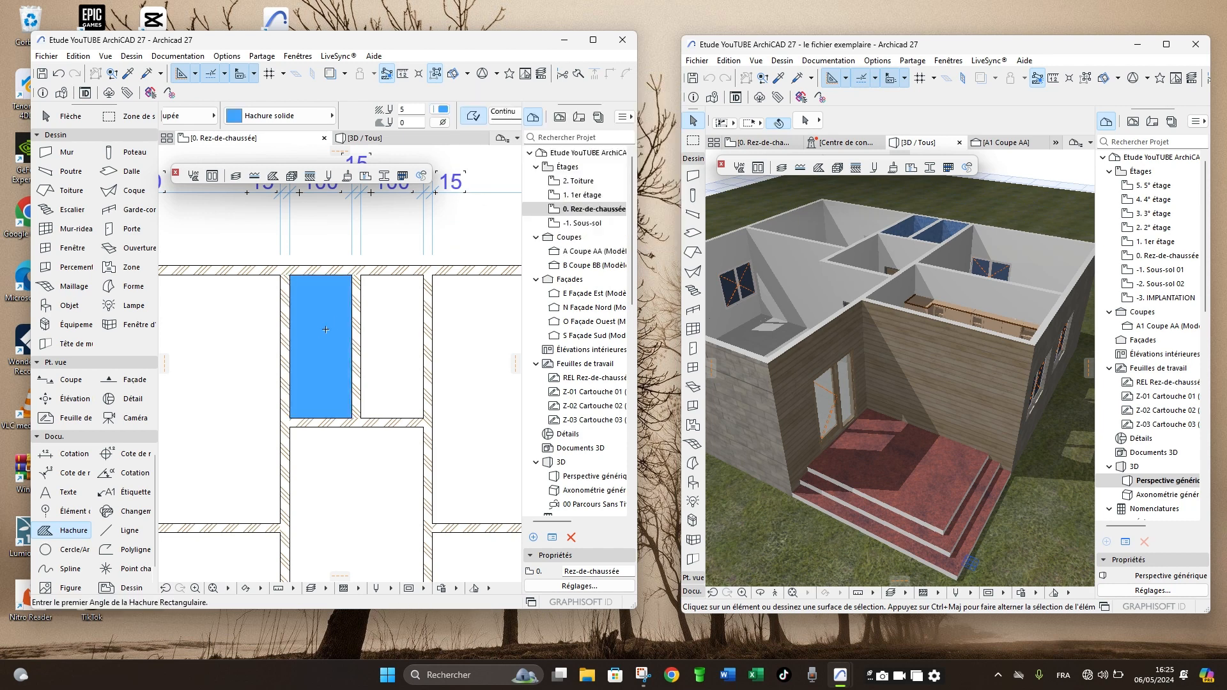
click(388, 328)
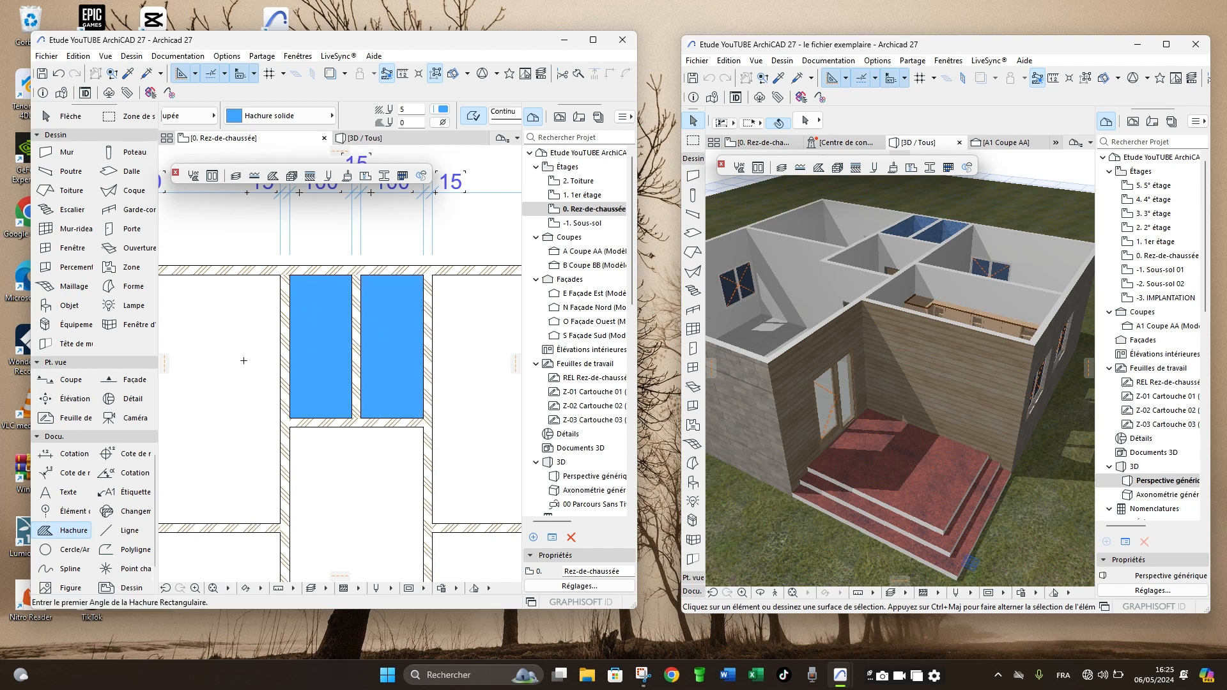
- Set the third replacement surface of the transverse wall closing the two narrow rooms to Carrelage - Mosaïque bleu and check it in 3D
scroll(324, 310, up, 5)
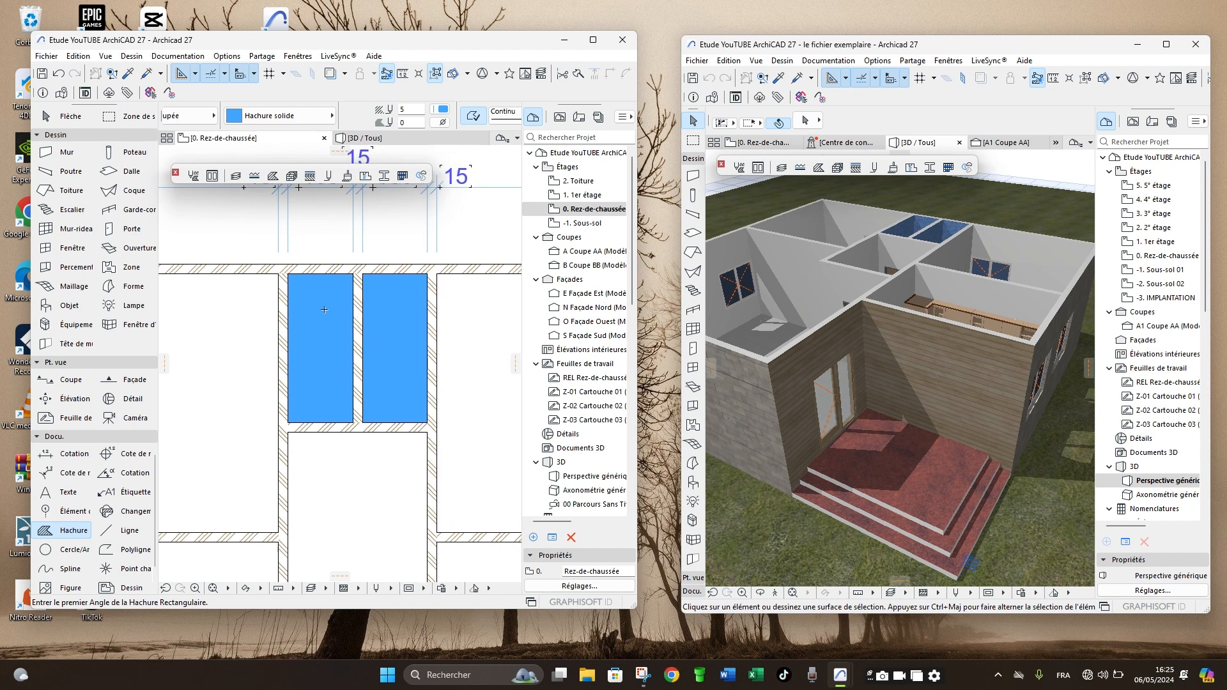
scroll(324, 309, down, 5)
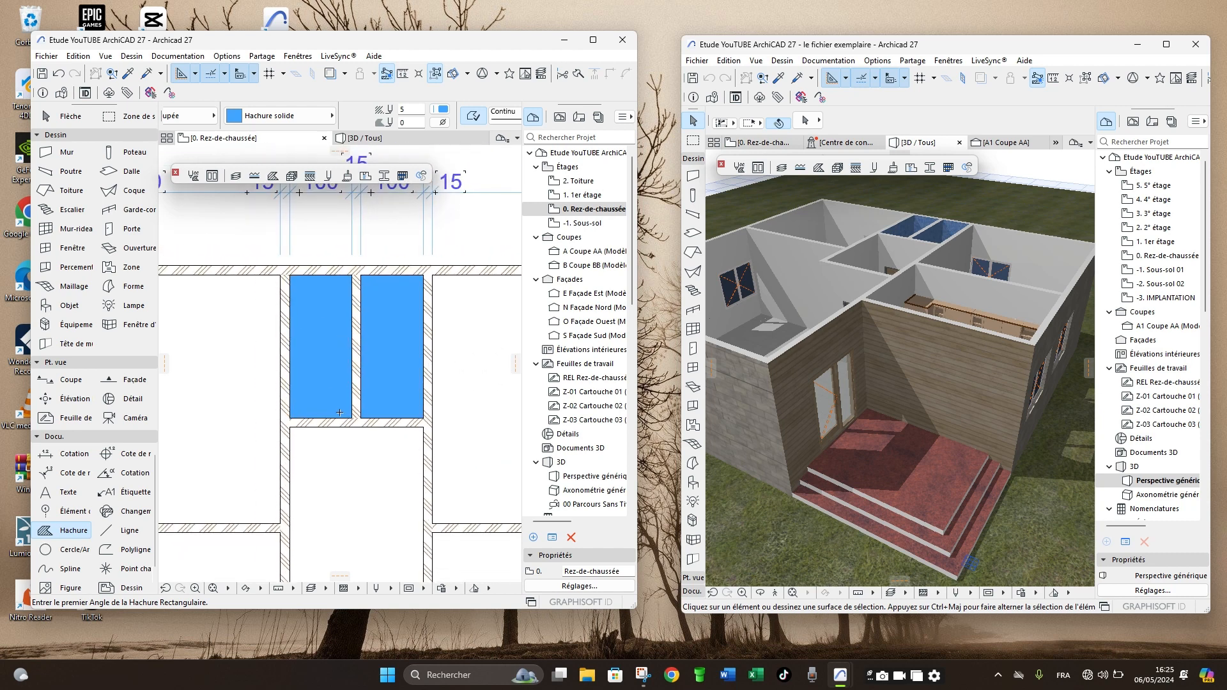
scroll(349, 423, up, 3)
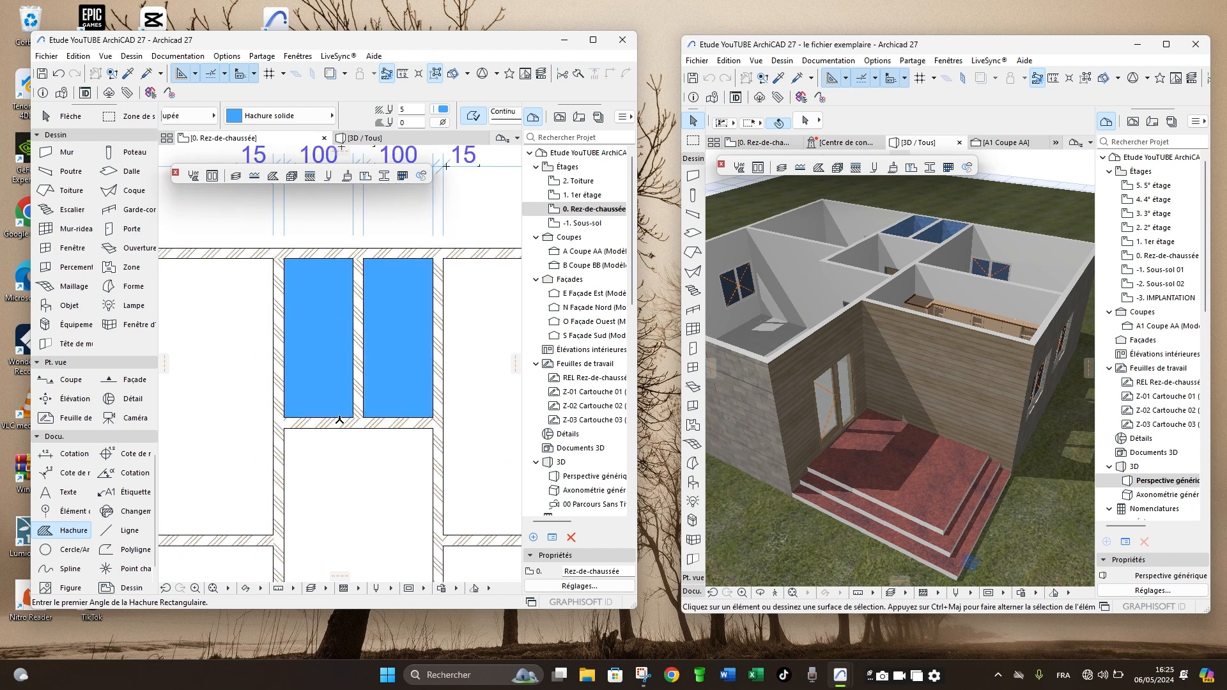
shift+click(351, 433)
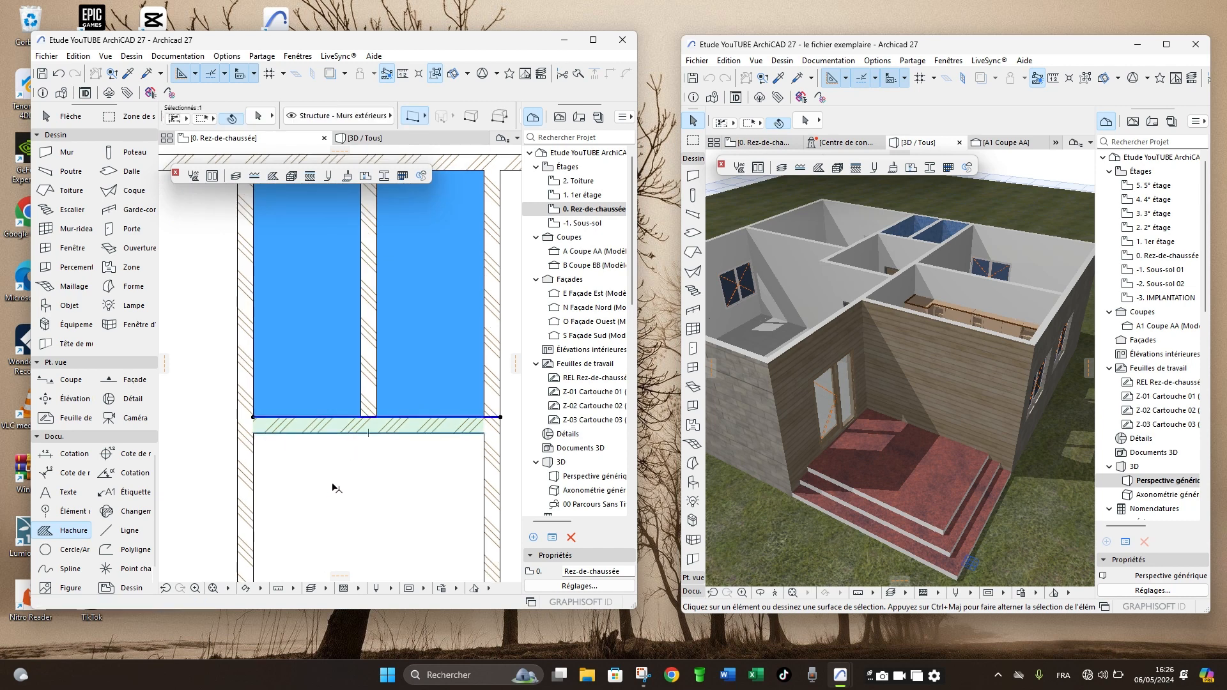
scroll(358, 457, down, 1)
scroll(363, 455, down, 1)
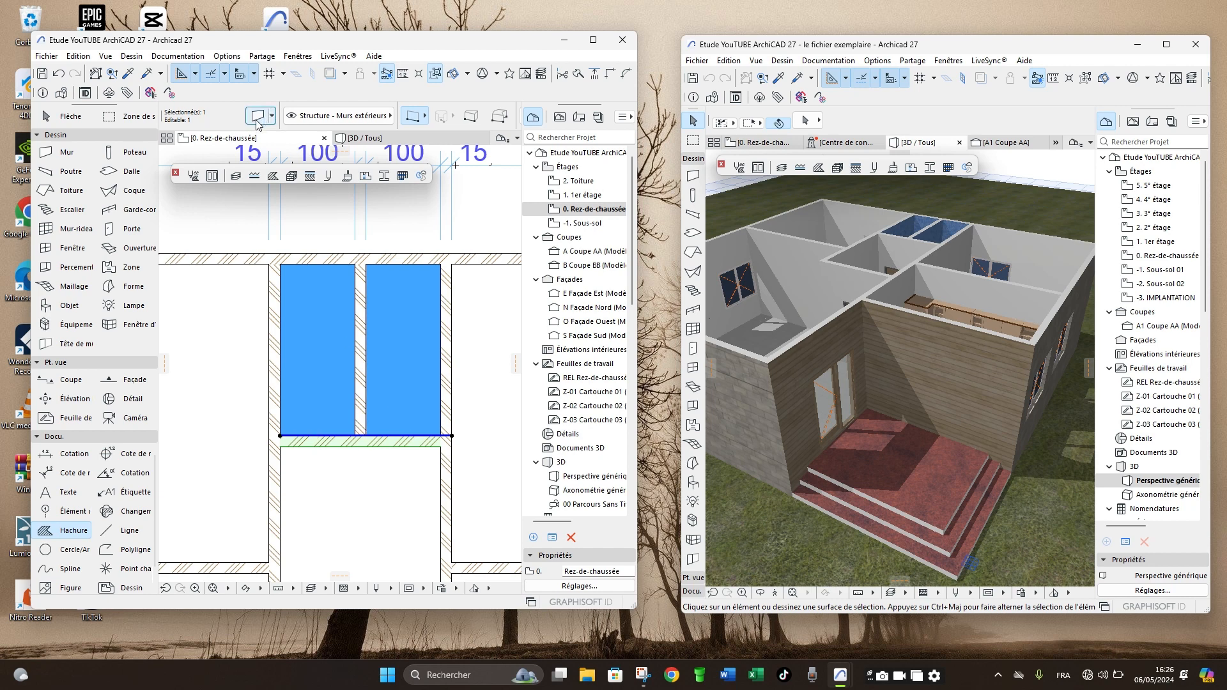
key(ctrl+t)
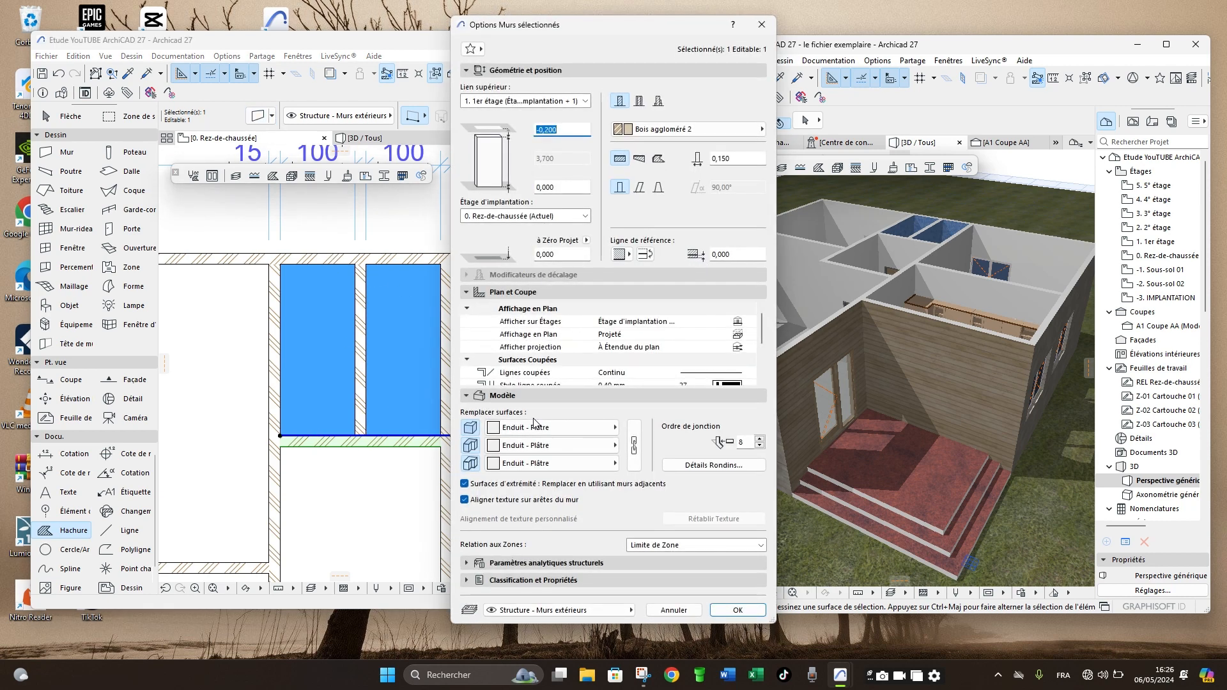
click(551, 462)
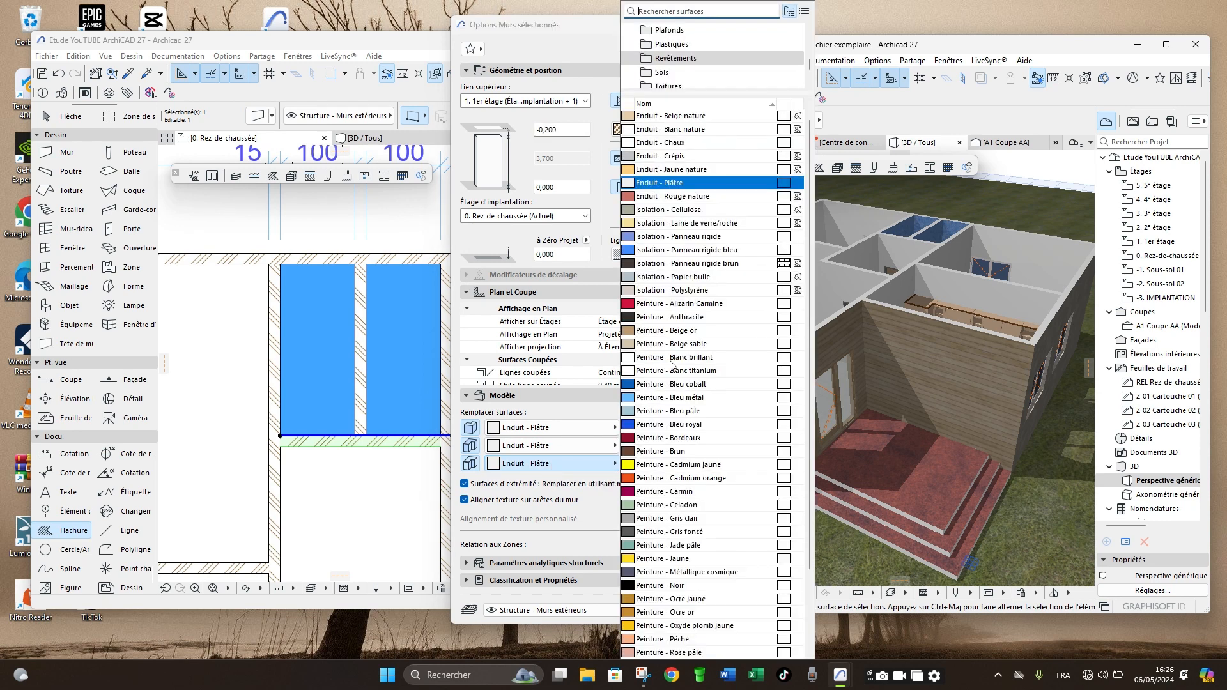
scroll(688, 74, up, 5)
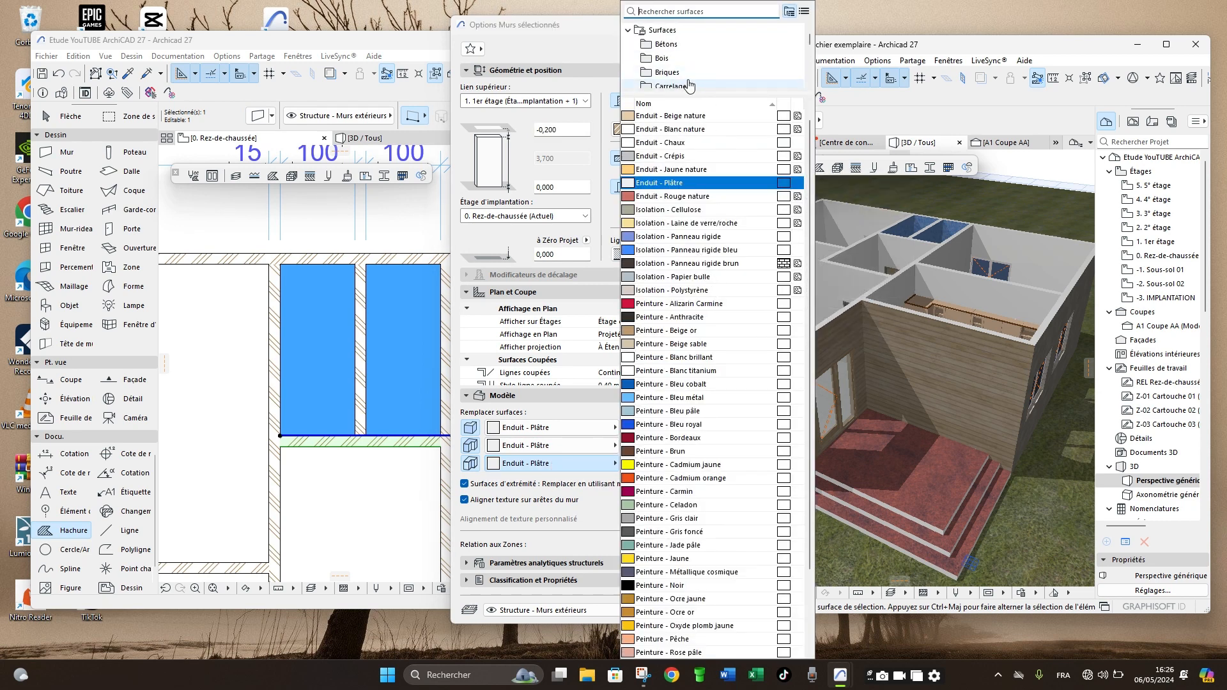
click(672, 72)
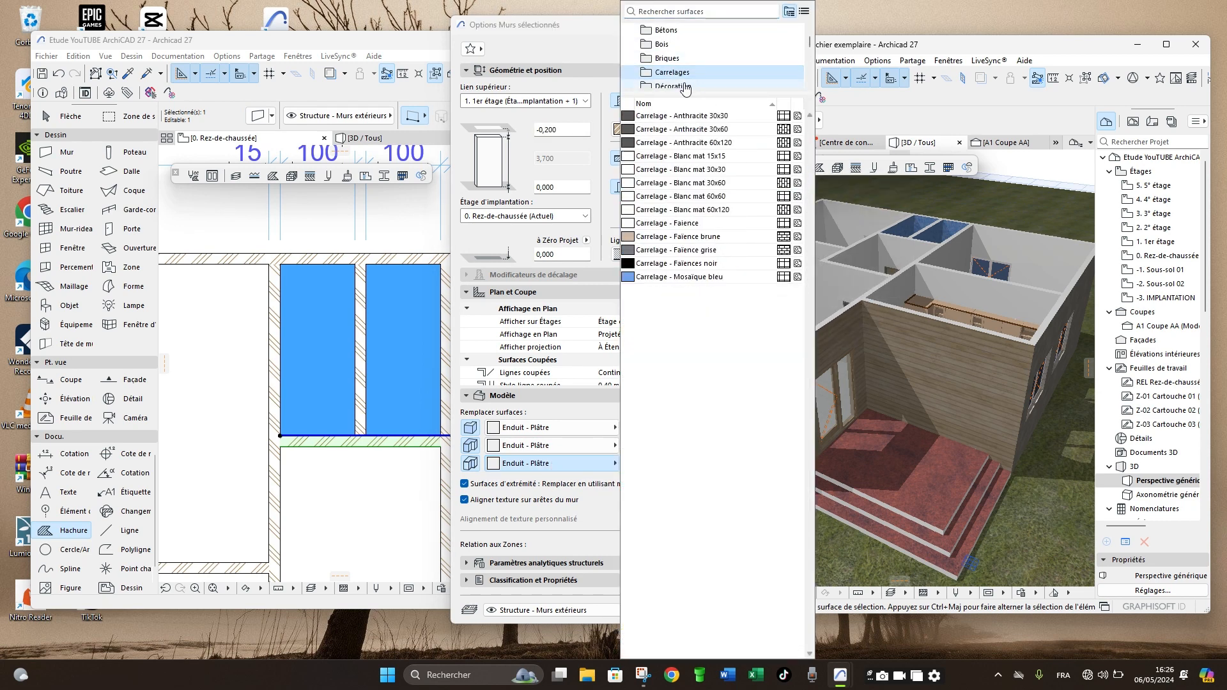
click(668, 276)
click(737, 610)
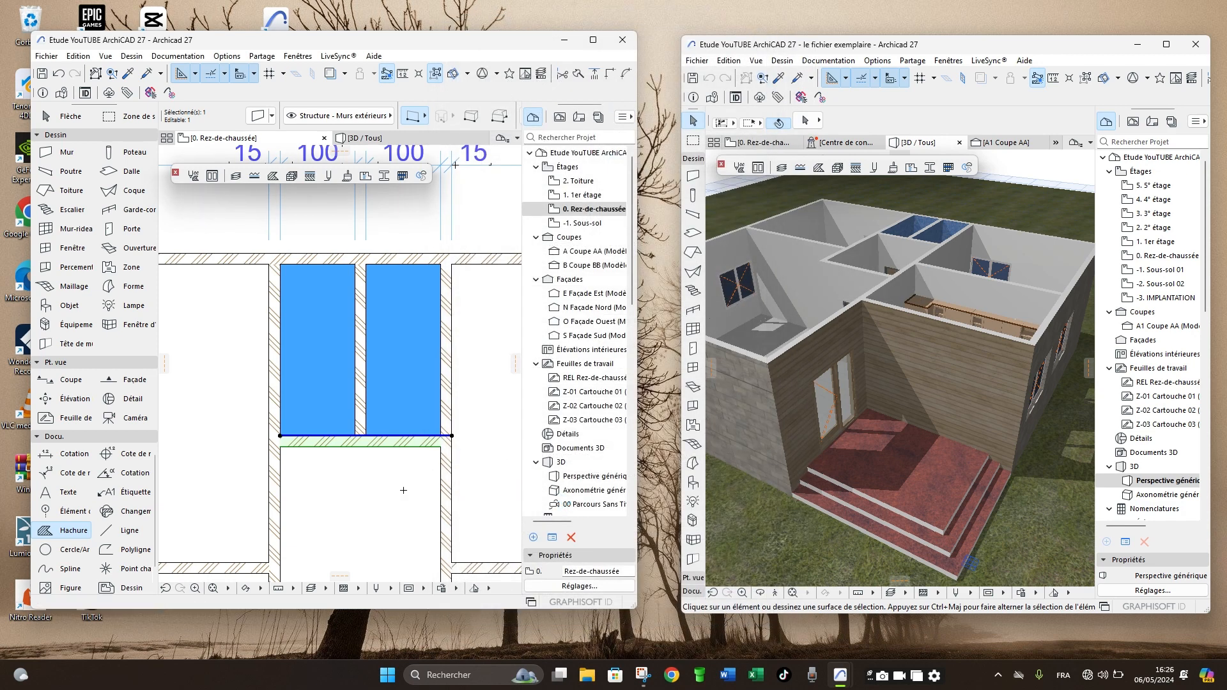
key(F3)
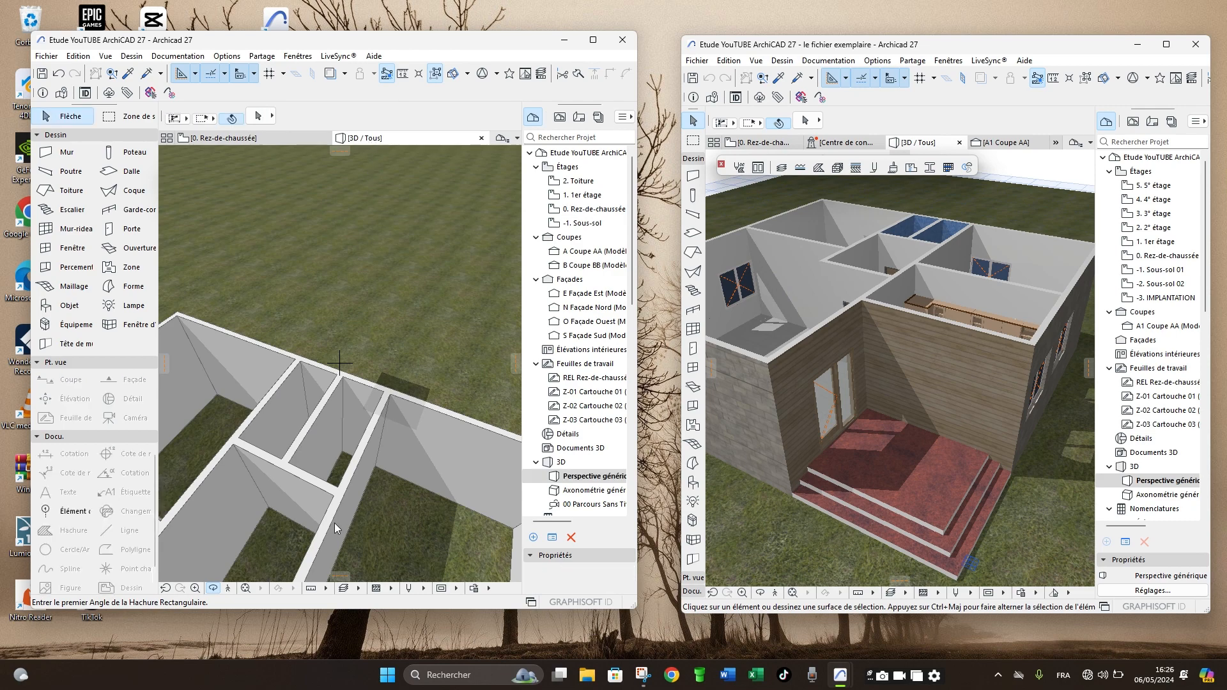
scroll(279, 494, up, 4)
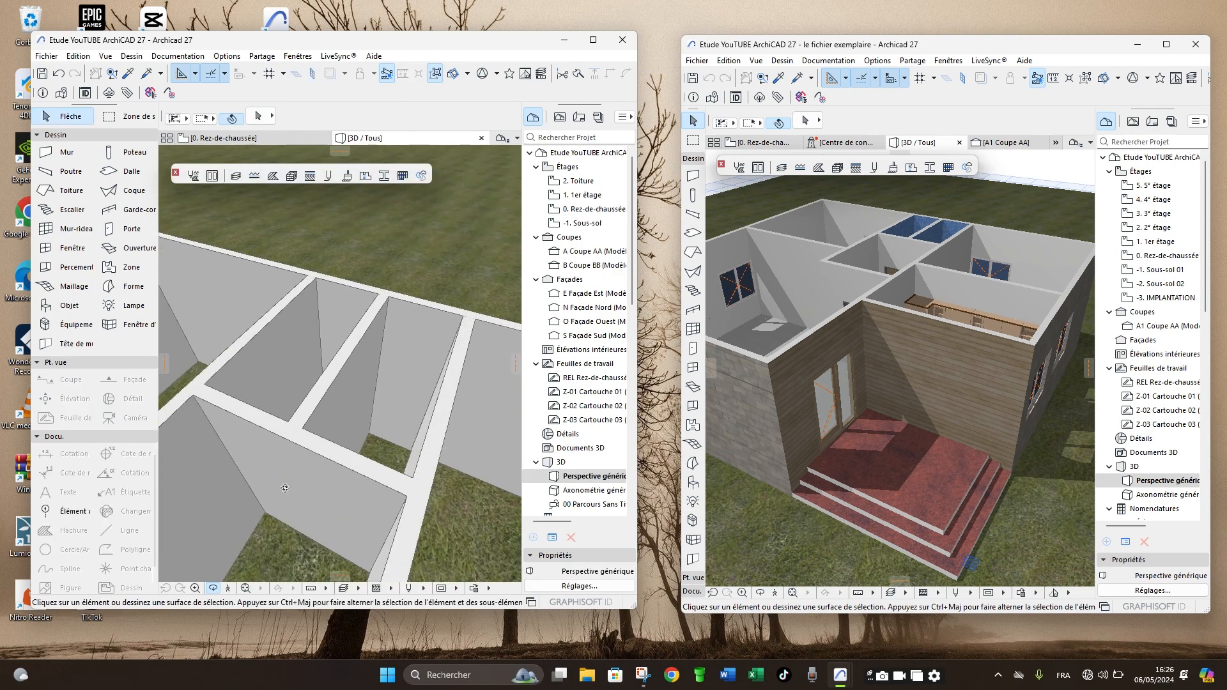
shift+middle_drag(286, 491, 319, 475)
key(F2)
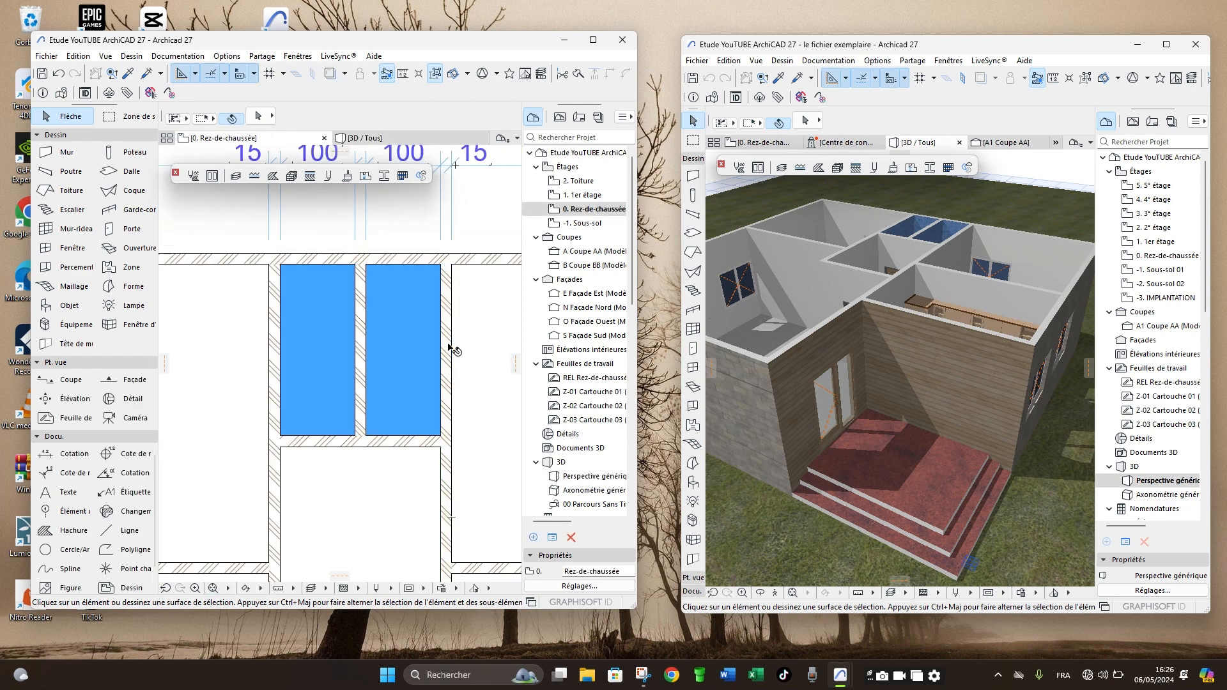
- Split the long wall bounding the right-hand narrow room at its junction with the transverse wall, and check the resulting segments
click(442, 323)
scroll(445, 351, down, 2)
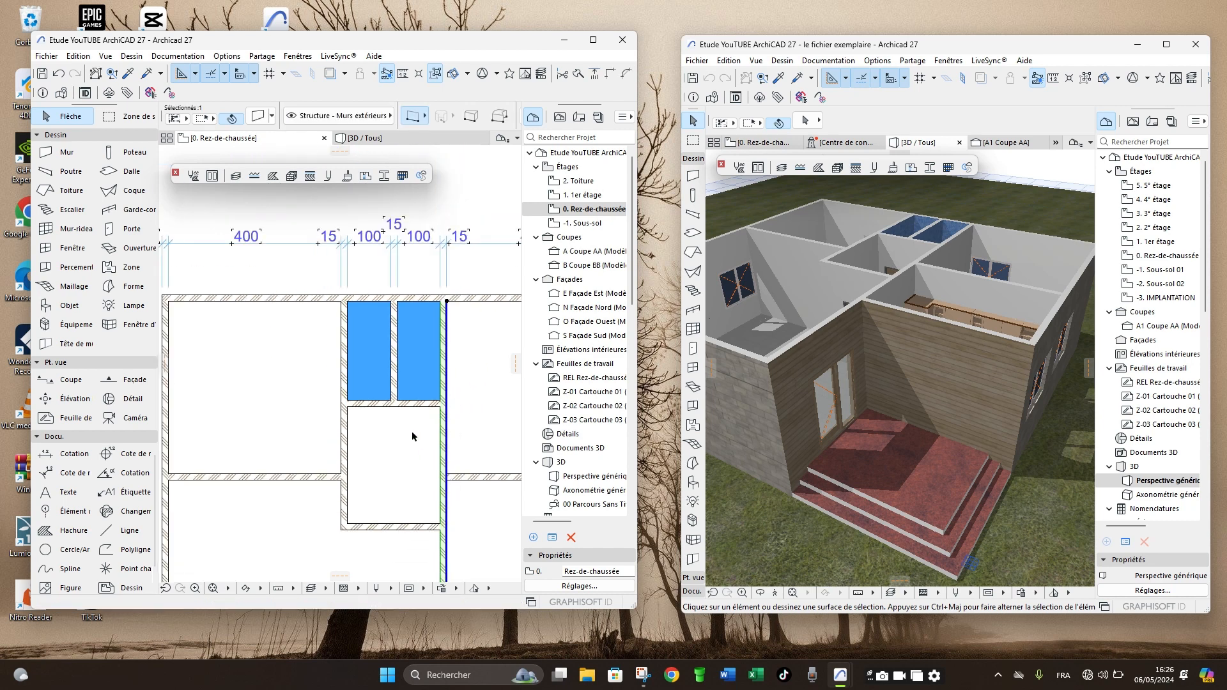
scroll(412, 437, down, 1)
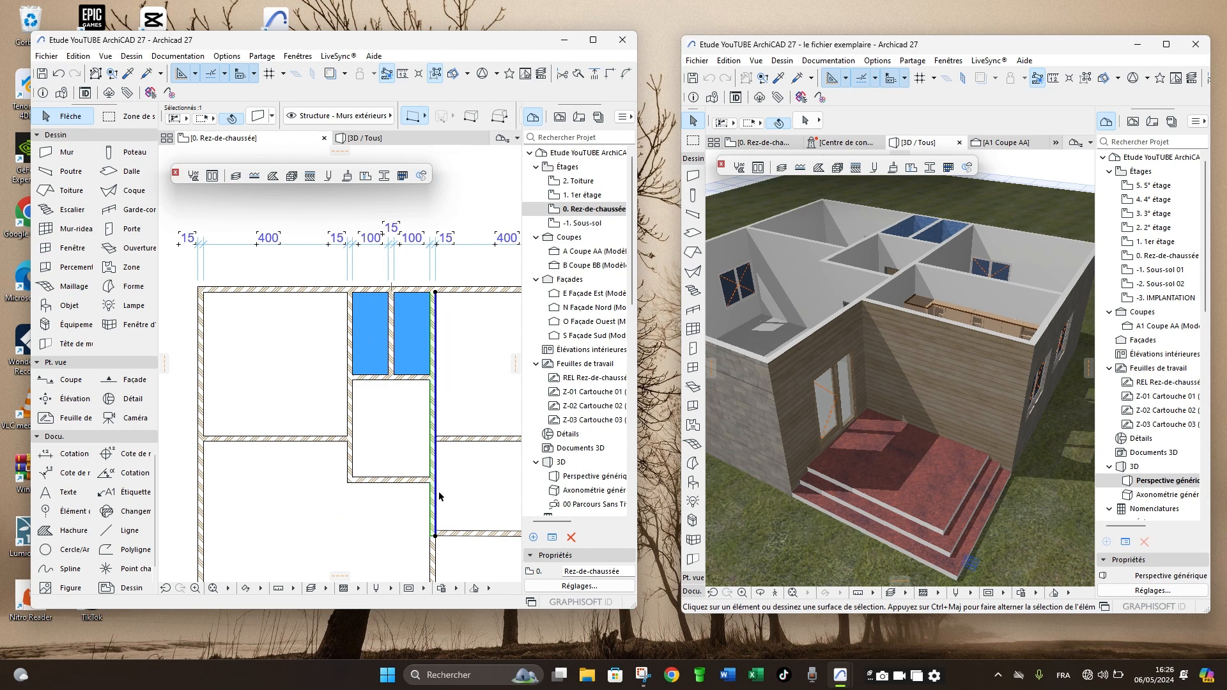
scroll(453, 292, up, 5)
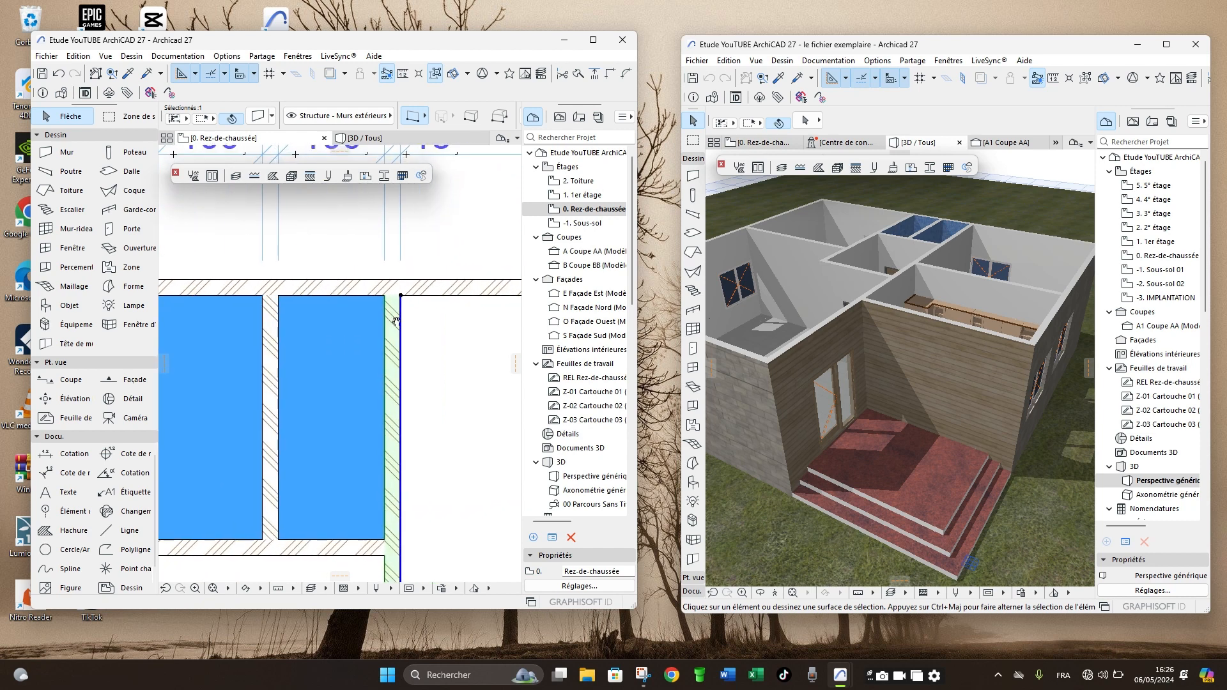
middle_drag(396, 322, 390, 320)
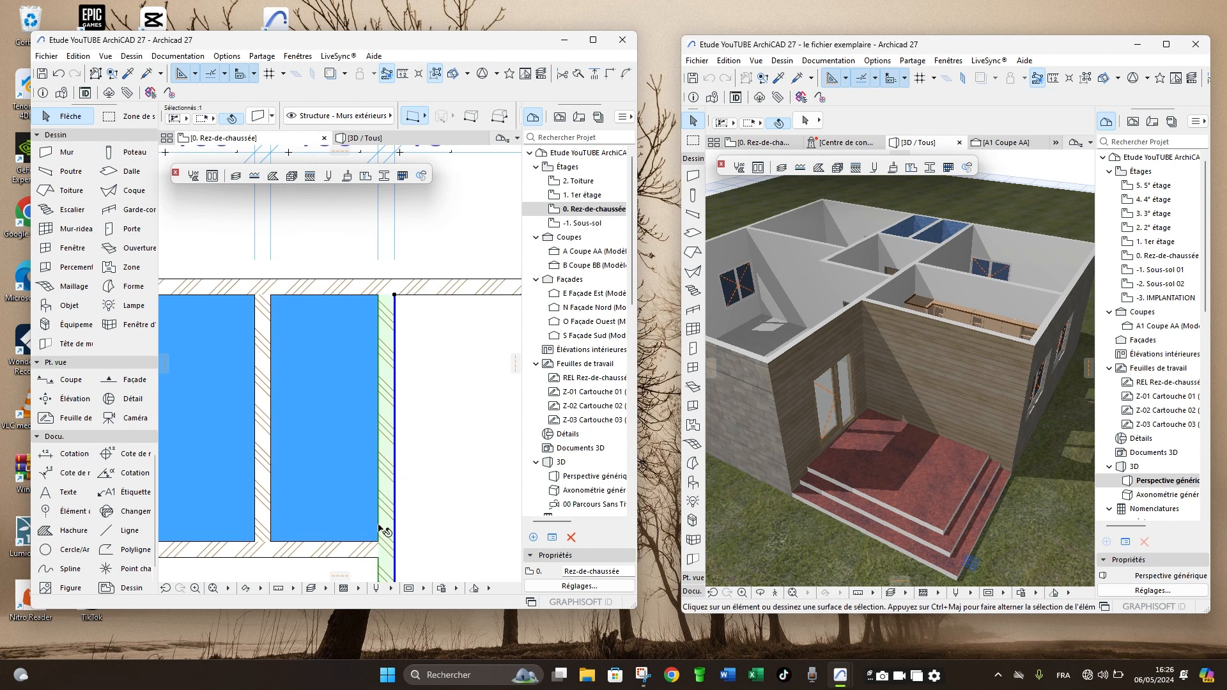
scroll(432, 353, down, 4)
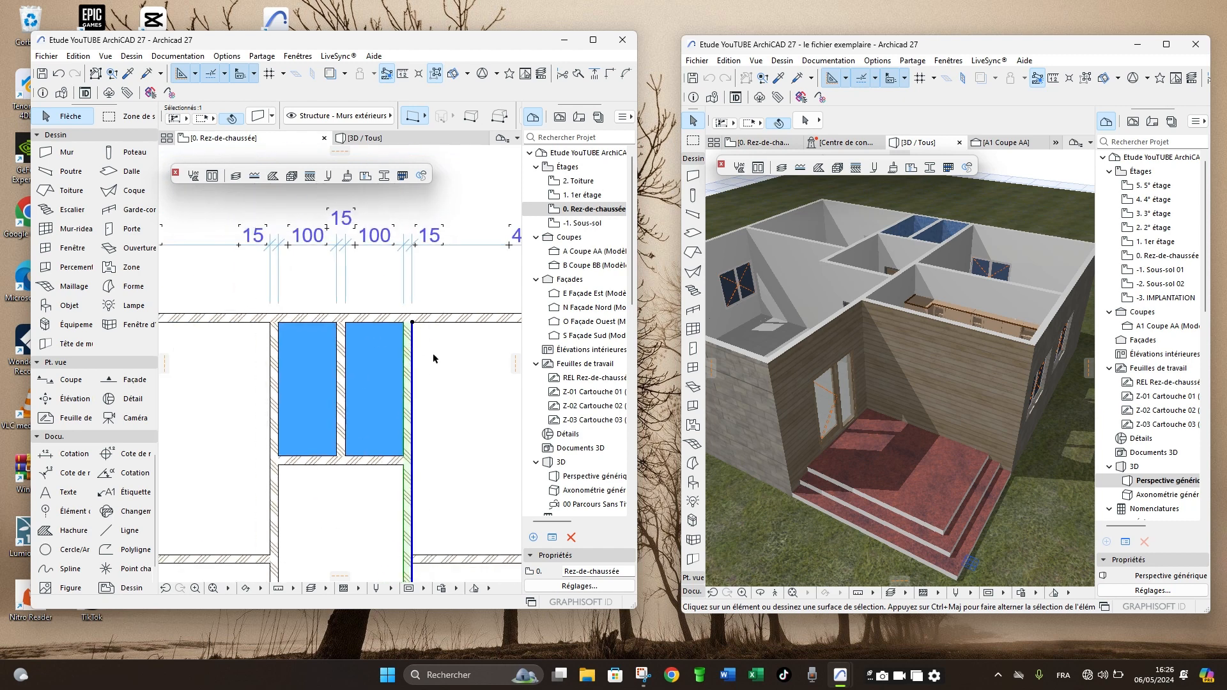
scroll(427, 421, up, 5)
scroll(428, 418, up, 1)
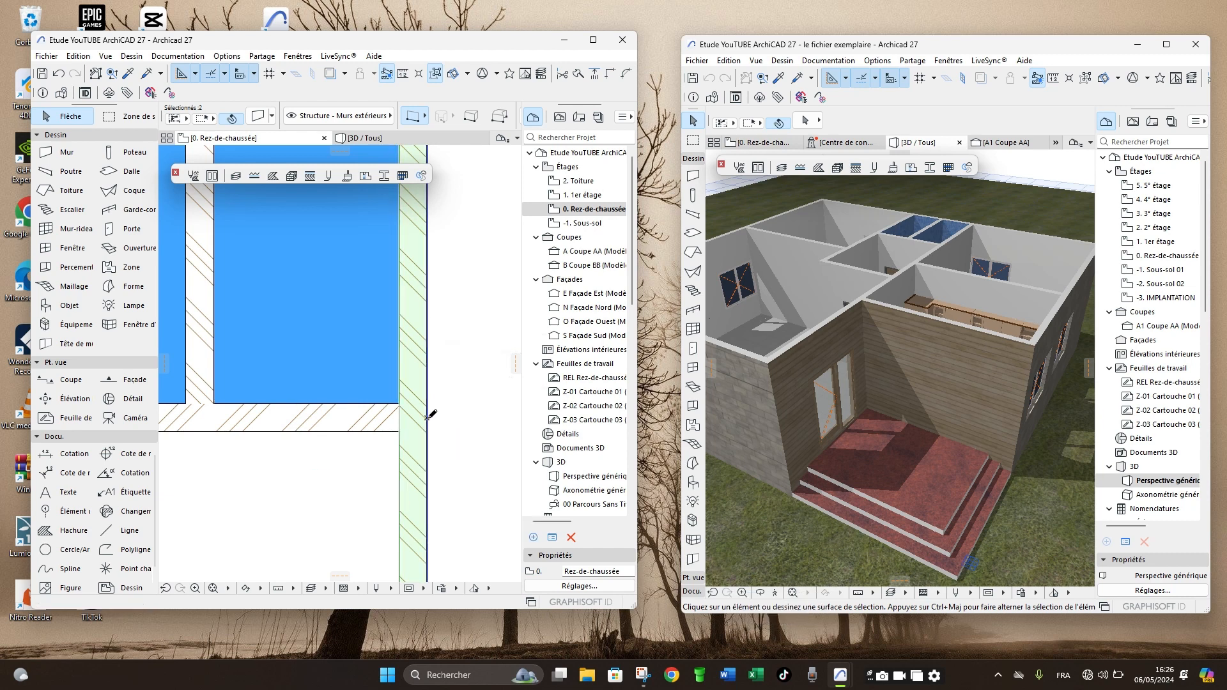
shift+click(429, 419)
scroll(361, 377, down, 6)
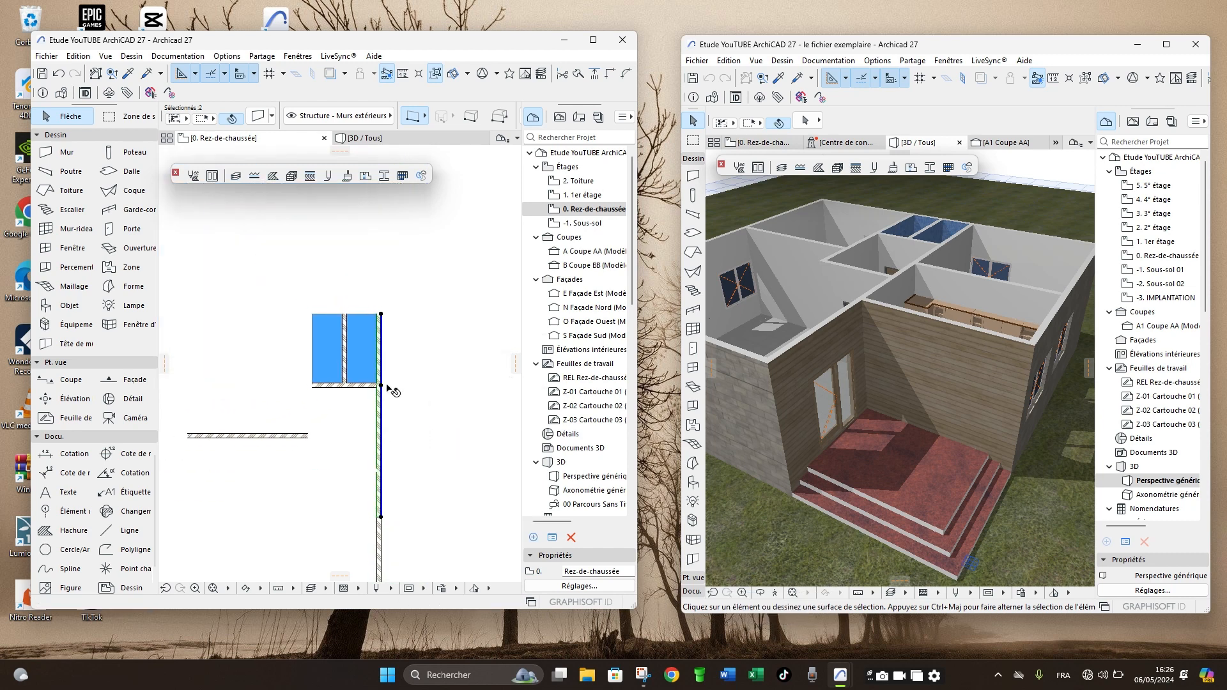
click(415, 378)
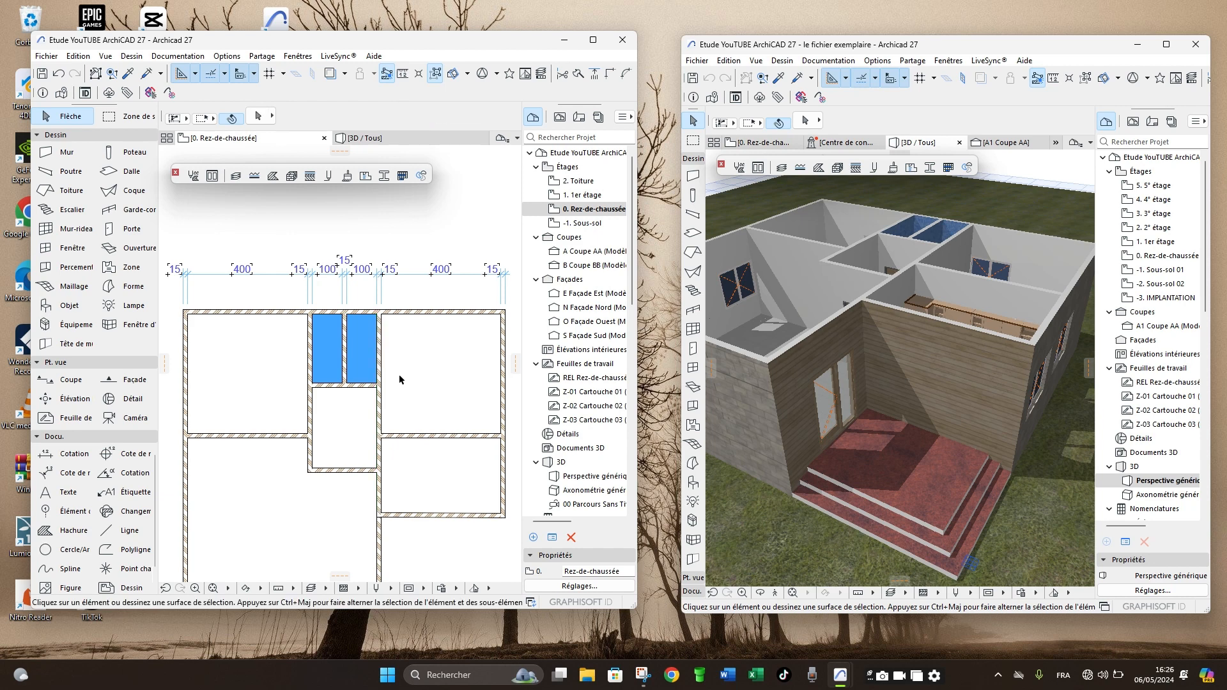
click(381, 411)
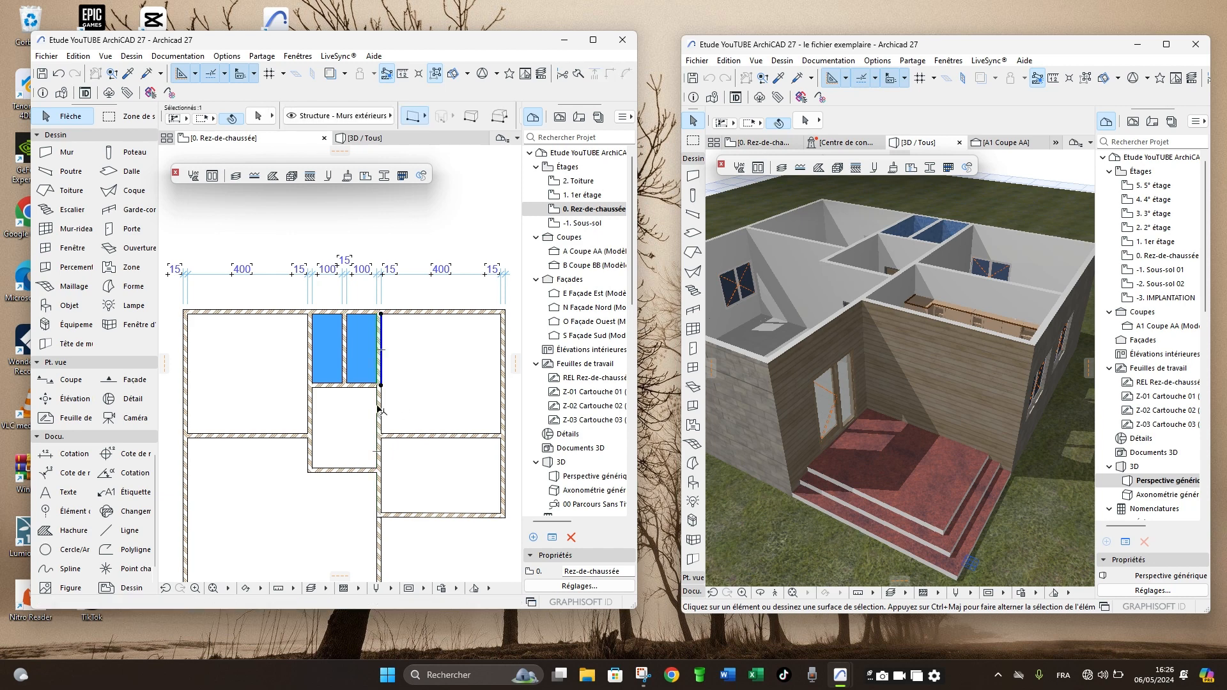
click(406, 377)
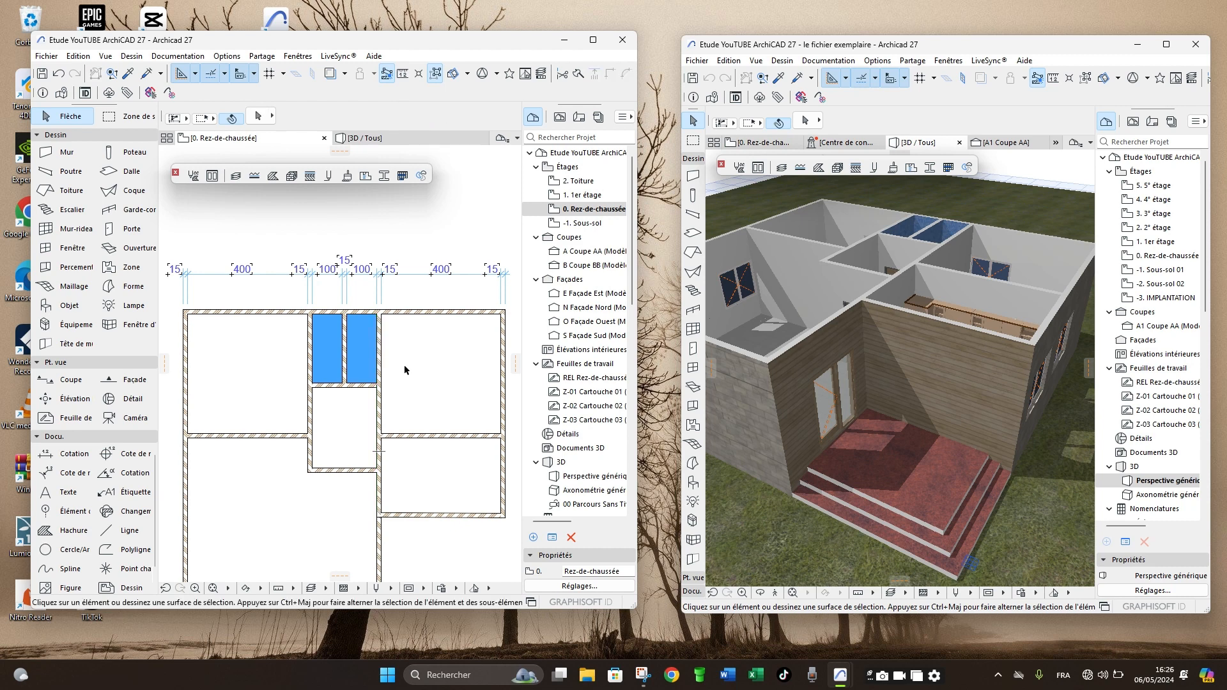
- Set the first replacement surface of the split wall's segment beside the right-hand narrow room to Carrelage - Mosaïque bleu
scroll(385, 338, up, 4)
click(387, 349)
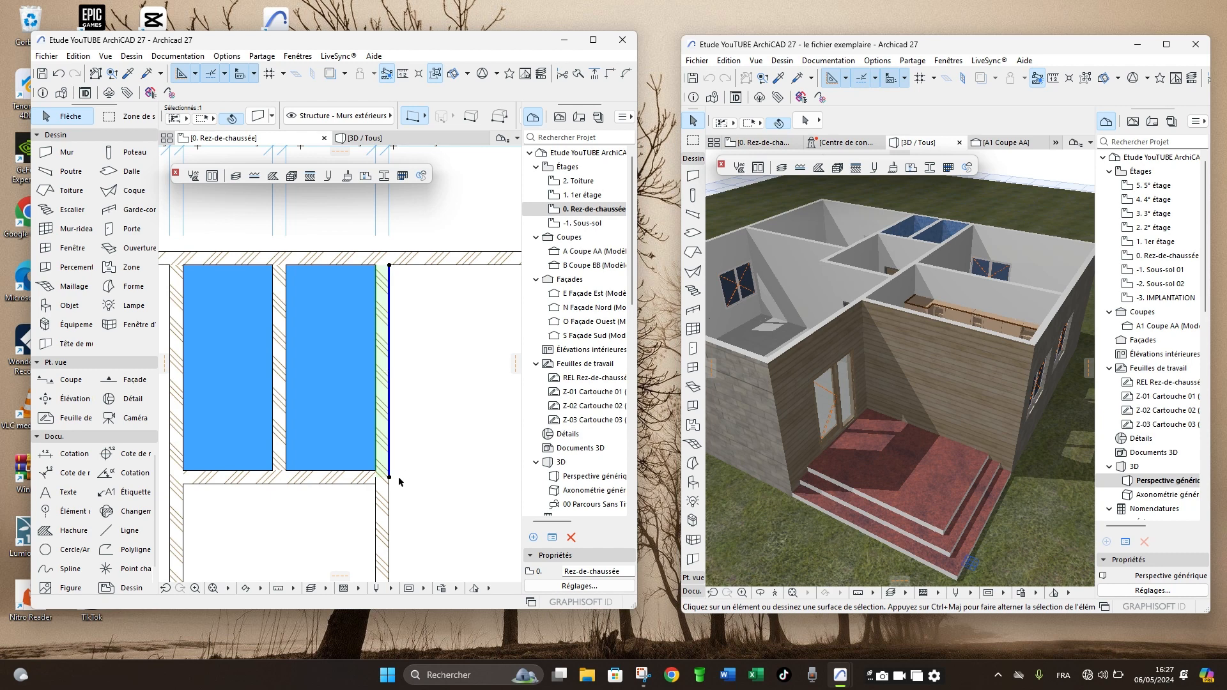
scroll(399, 482, up, 3)
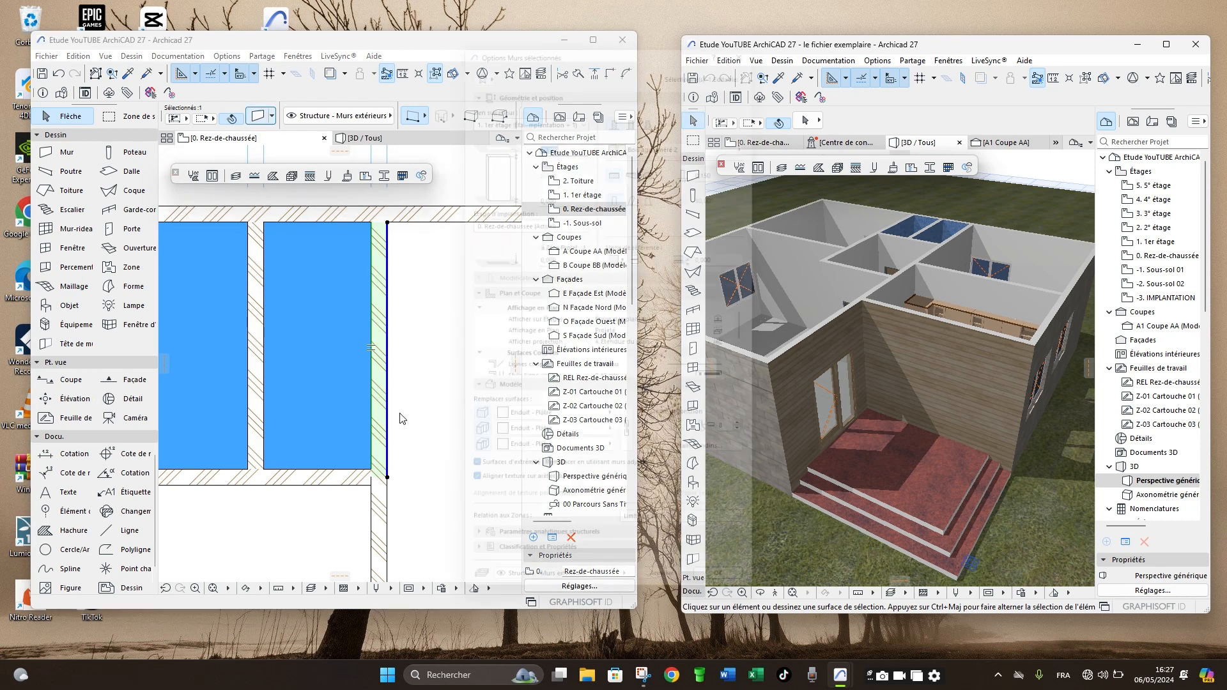
key(ctrl+t)
click(562, 434)
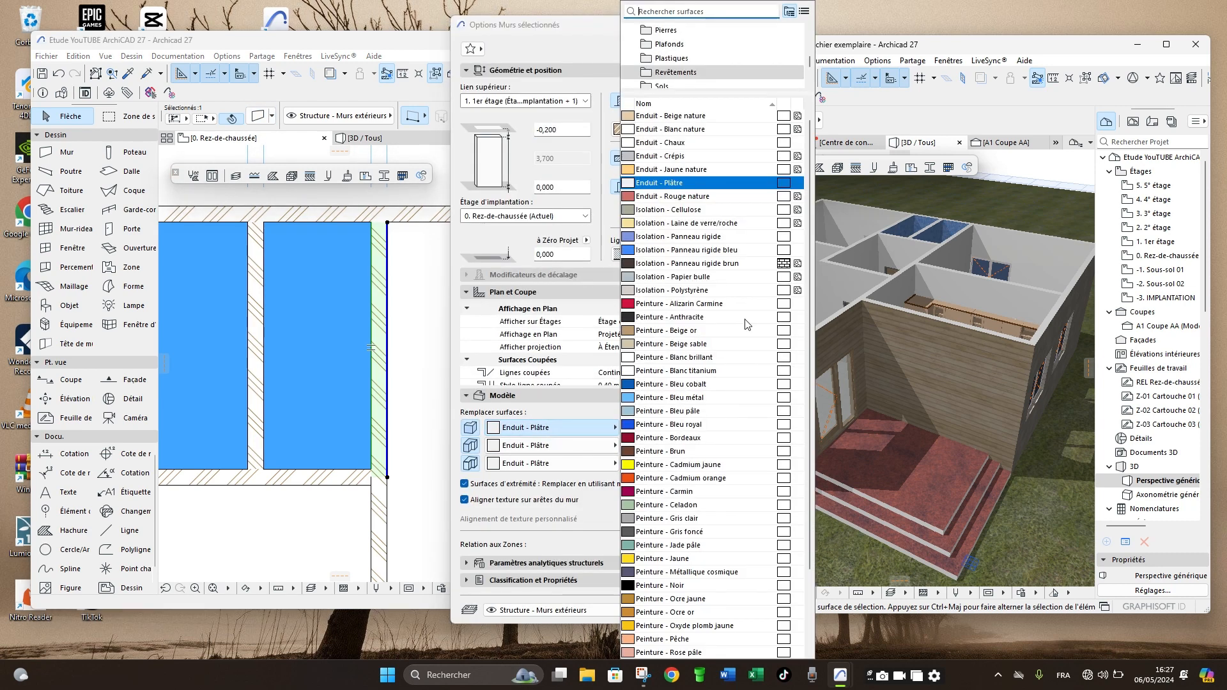
click(677, 85)
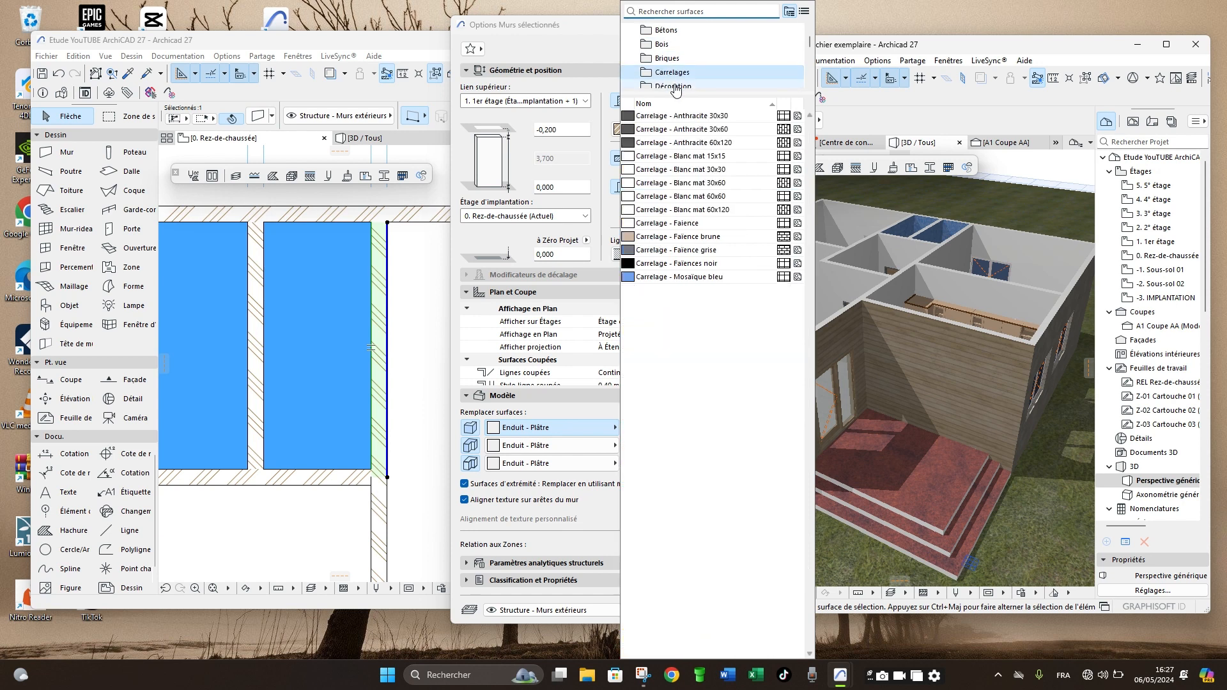
click(679, 282)
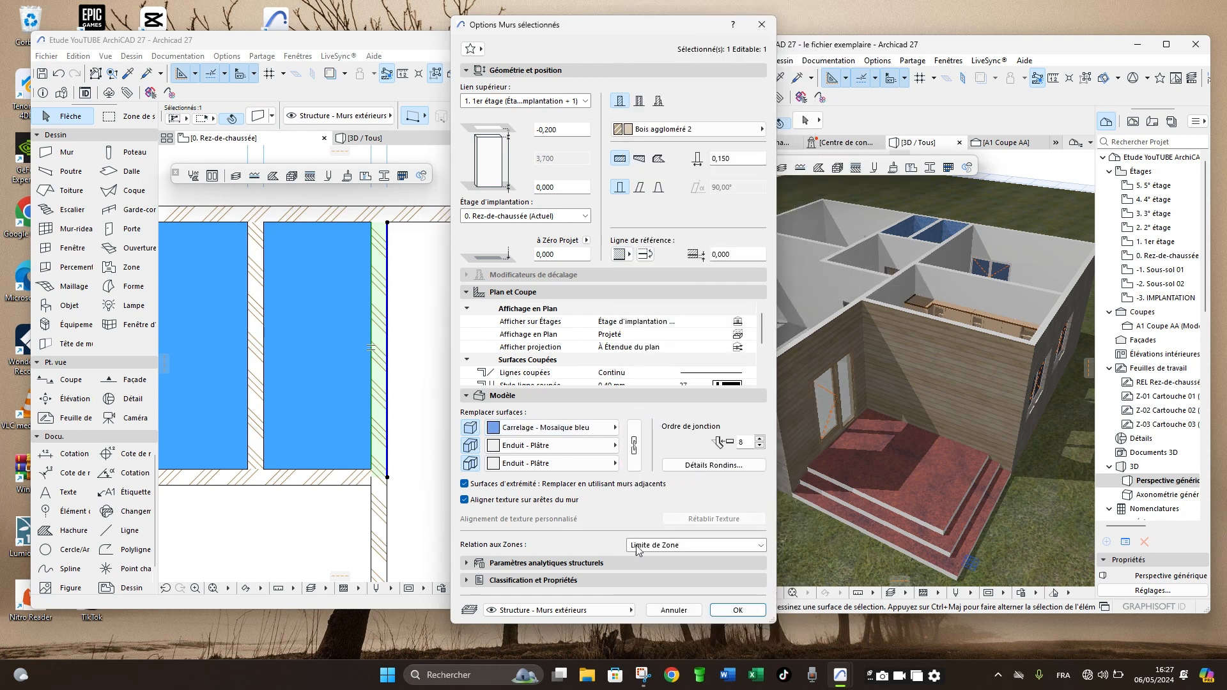
click(729, 611)
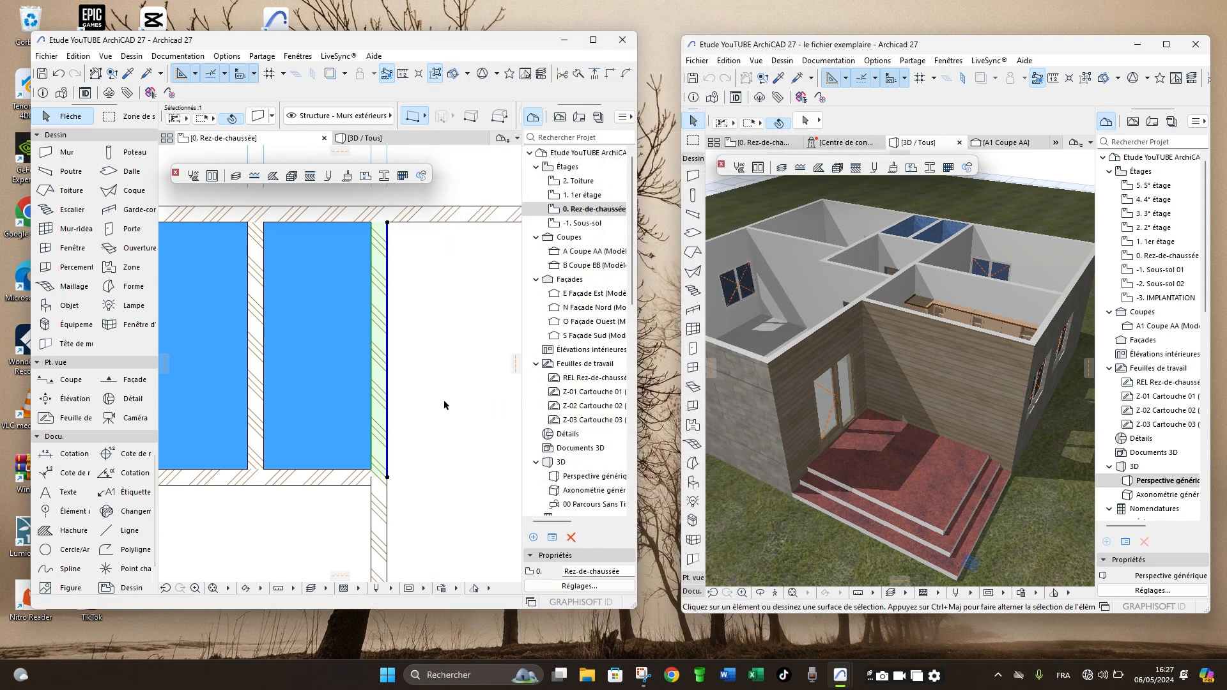
click(441, 405)
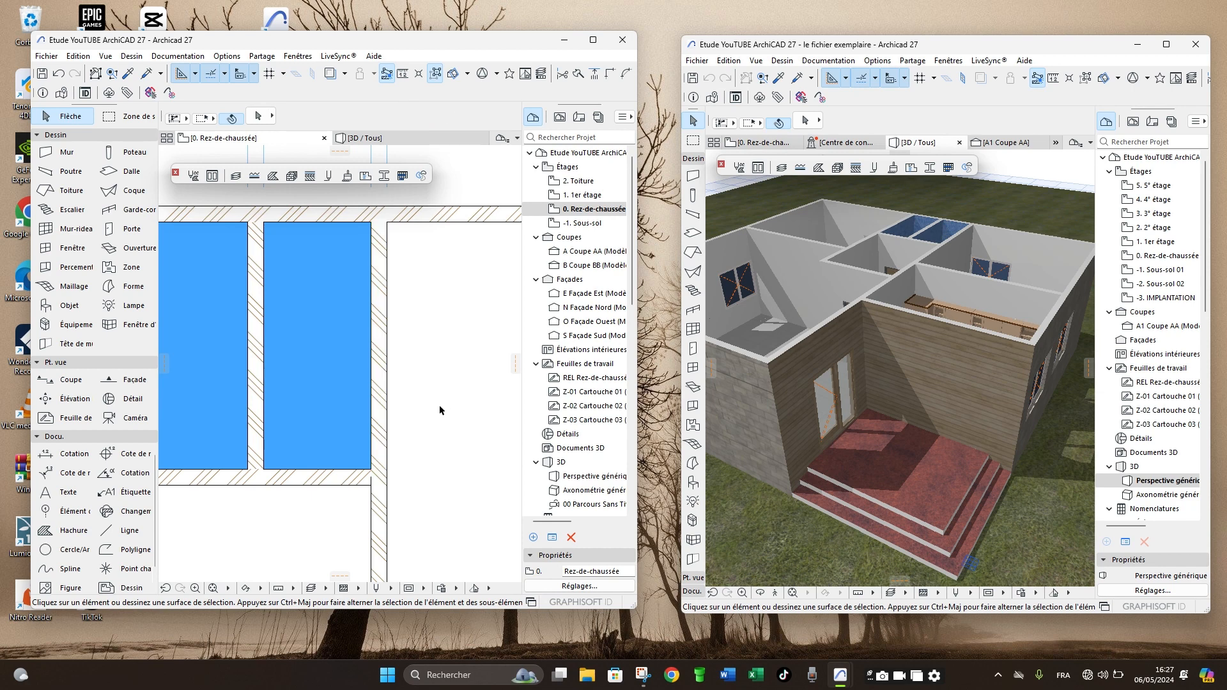
- Try to mirror the wall segment beside the right-hand narrow room about its reference line, and undo the mirroring
click(388, 439)
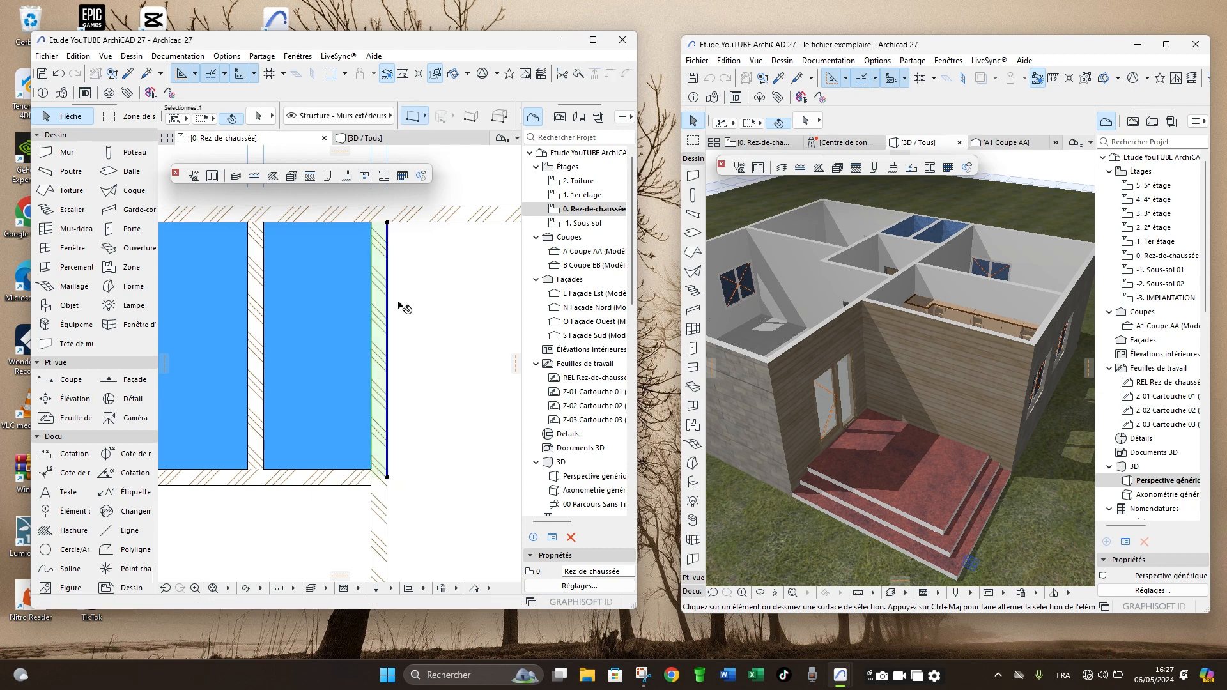
key(ctrl+m)
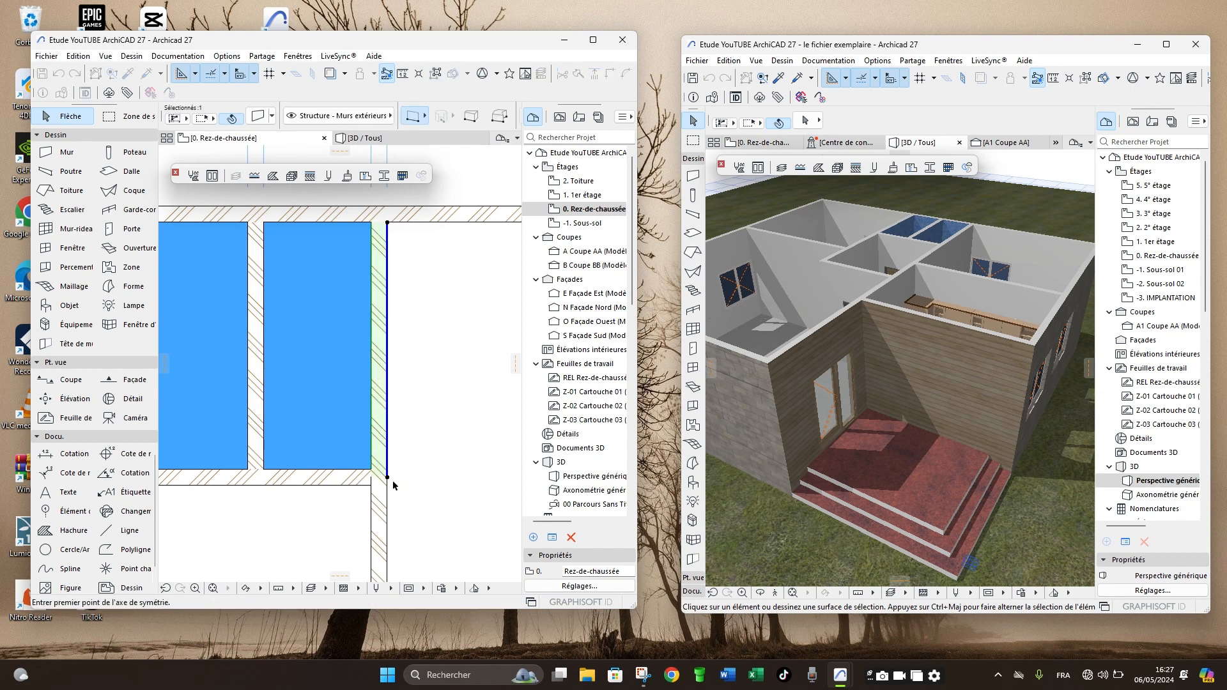
click(387, 477)
click(395, 310)
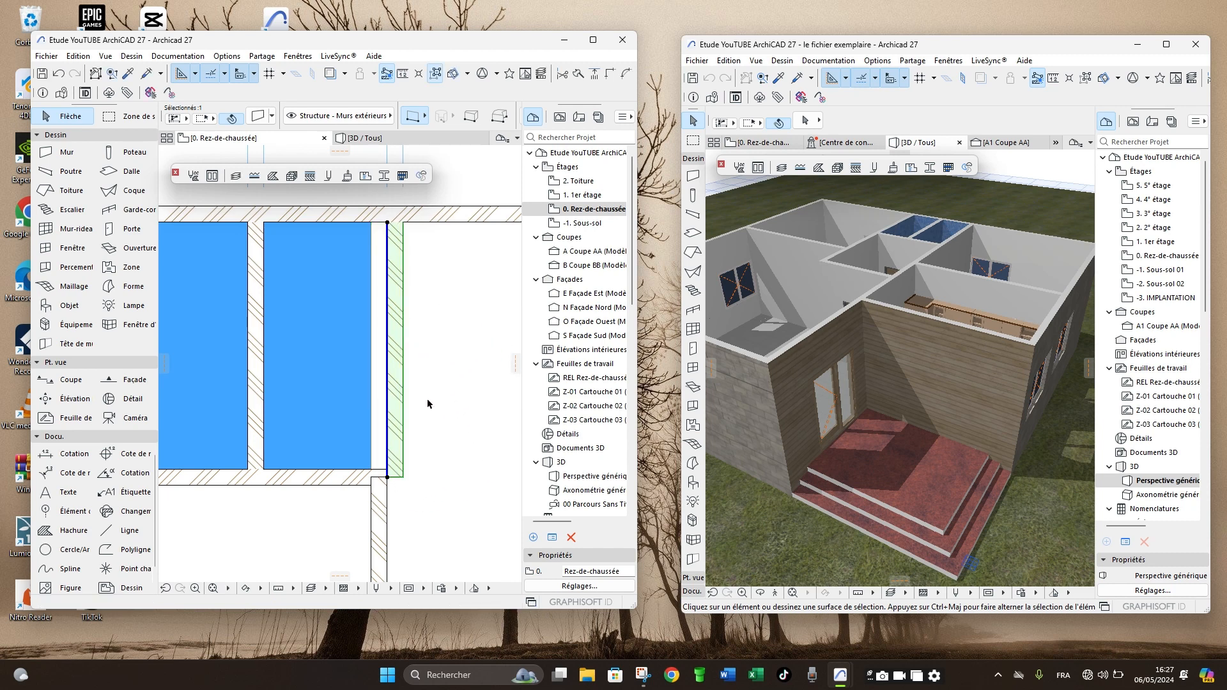
key(ctrl+z)
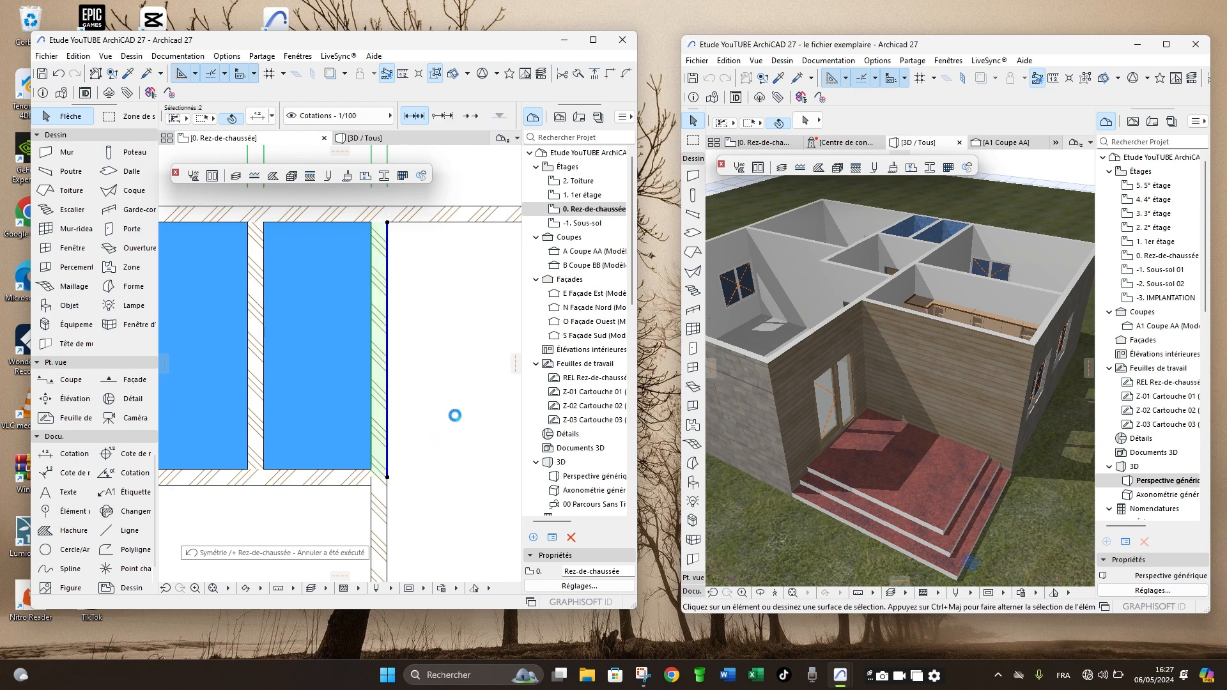
click(444, 417)
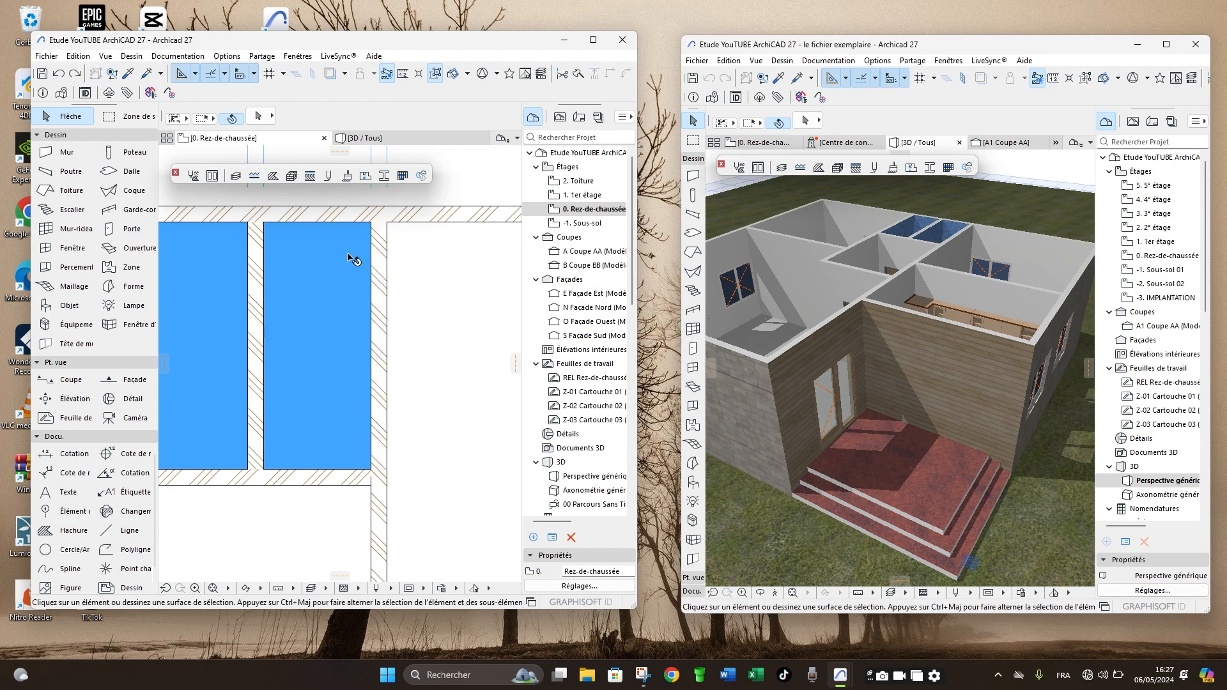
- Examine the wall surfaces of the two narrow rooms in 3D from several sides
click(397, 135)
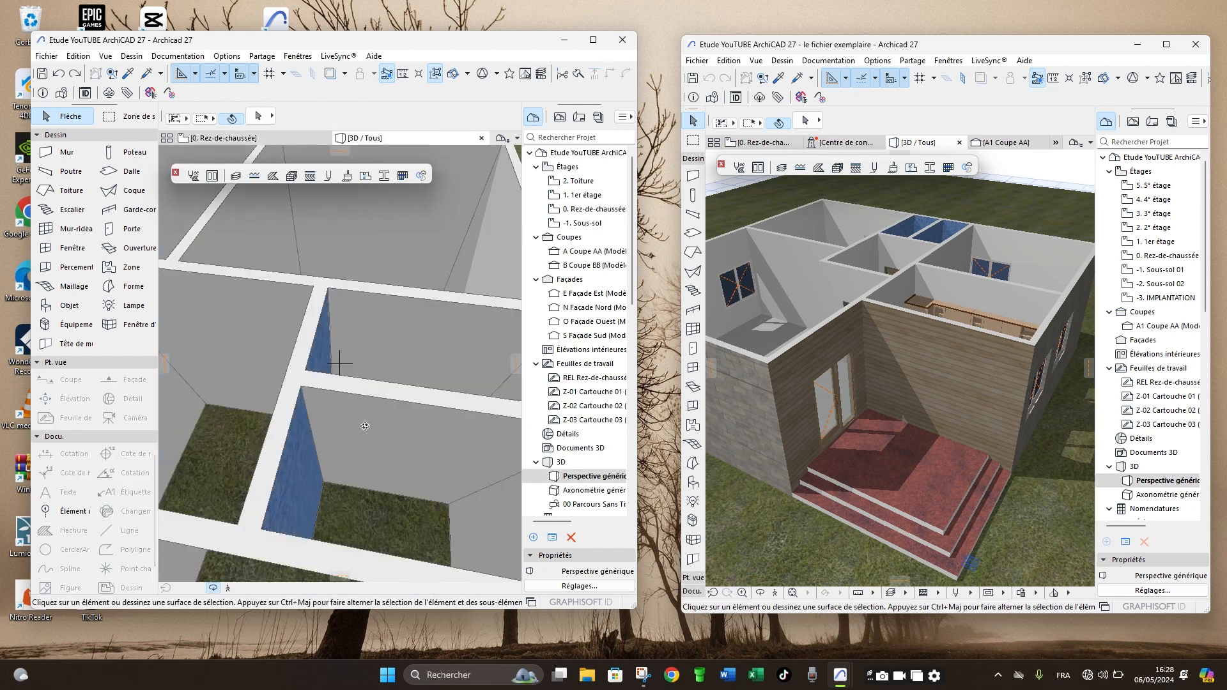
scroll(321, 474, down, 5)
drag(323, 467, 453, 455)
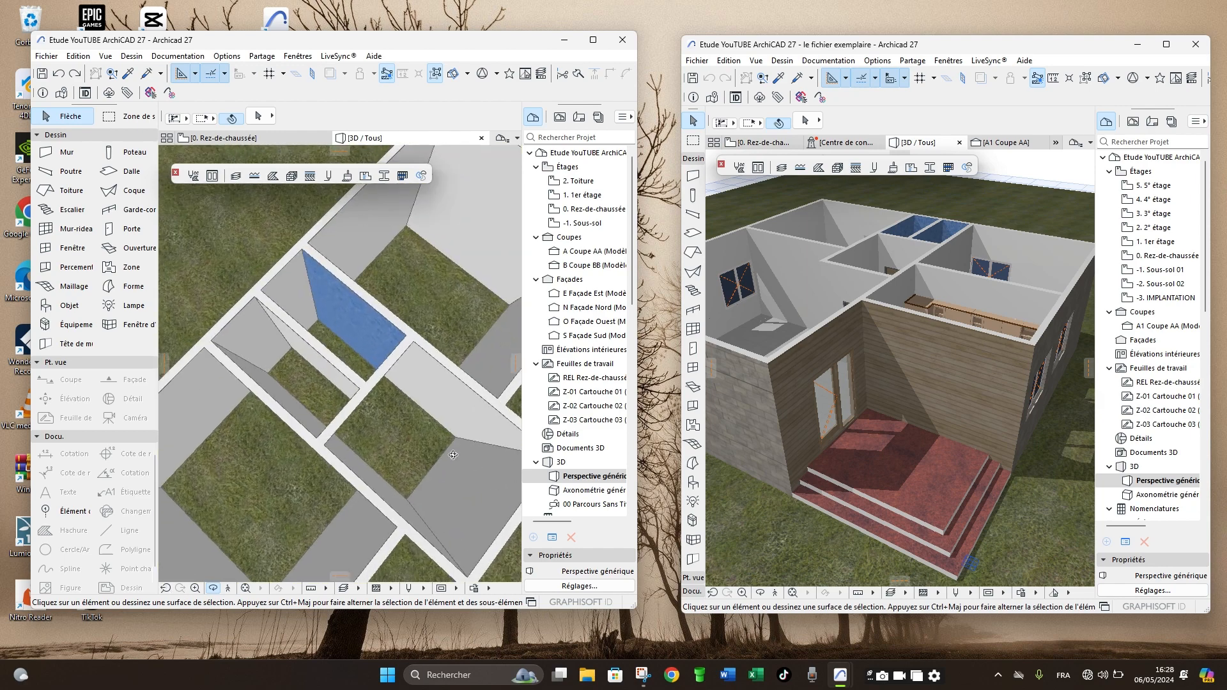
scroll(375, 326, up, 5)
drag(375, 326, 196, 417)
scroll(346, 358, down, 4)
- Split the long wall bounding the left-hand narrow room at its junction with the transverse wall in the ground-floor plan
key(F2)
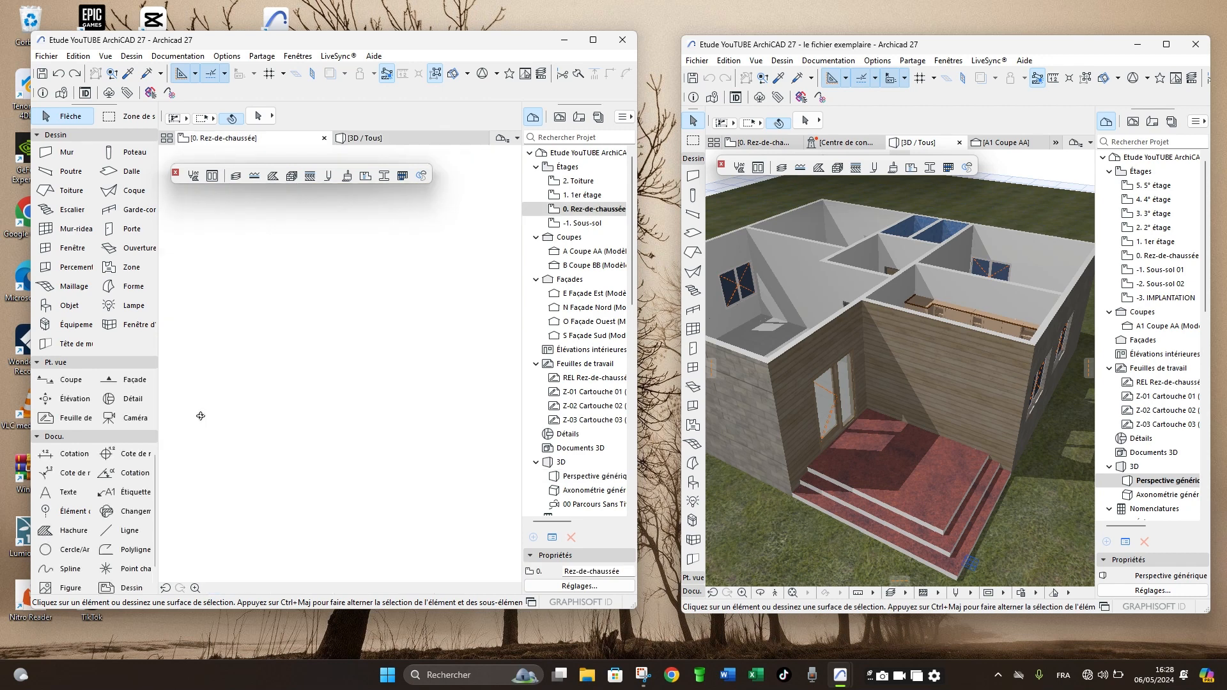
scroll(486, 493, down, 3)
scroll(281, 468, up, 2)
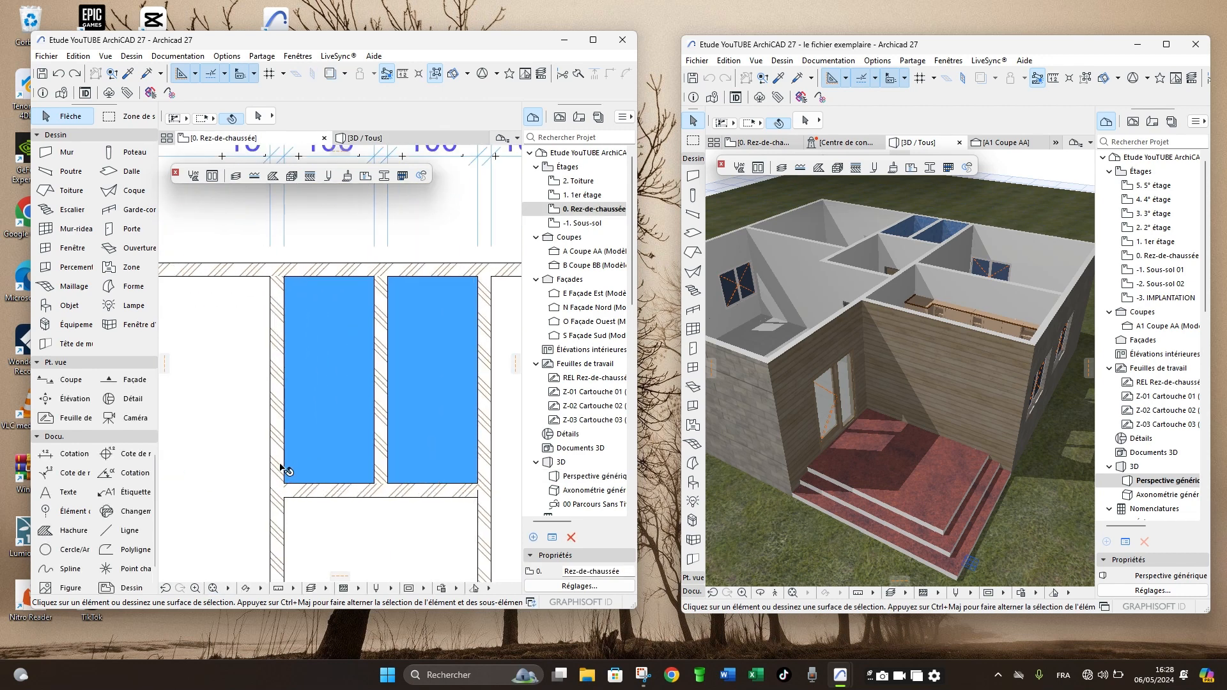
scroll(281, 468, up, 1)
click(283, 505)
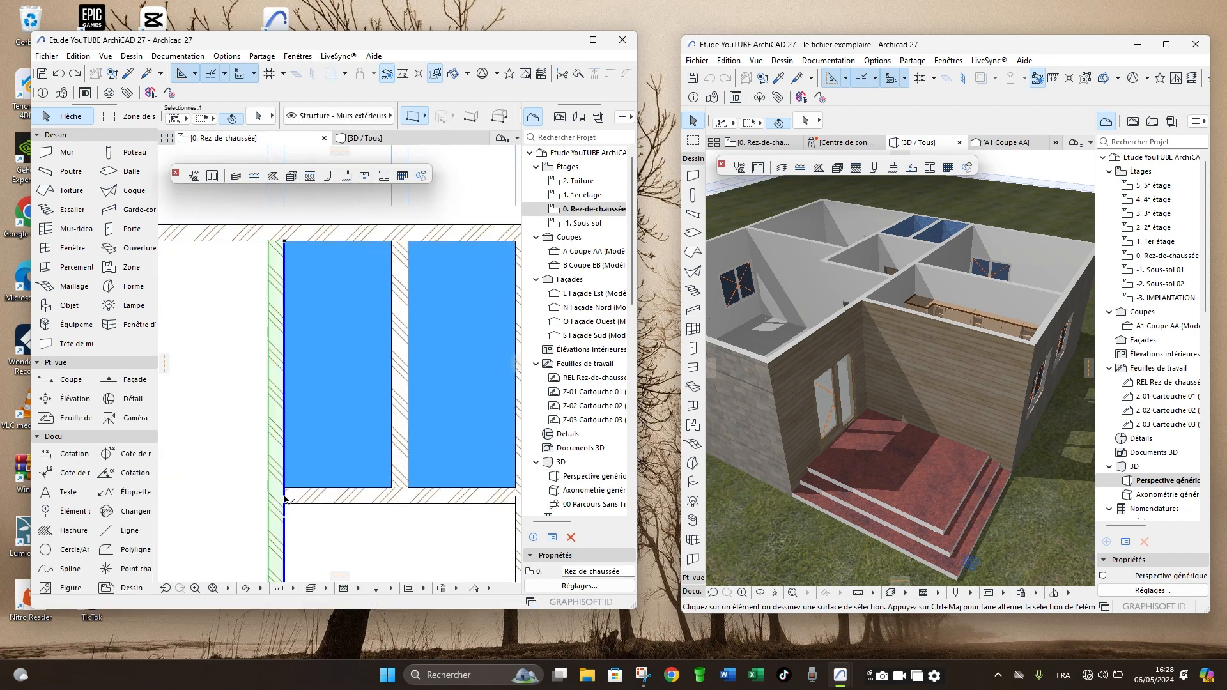
click(285, 499)
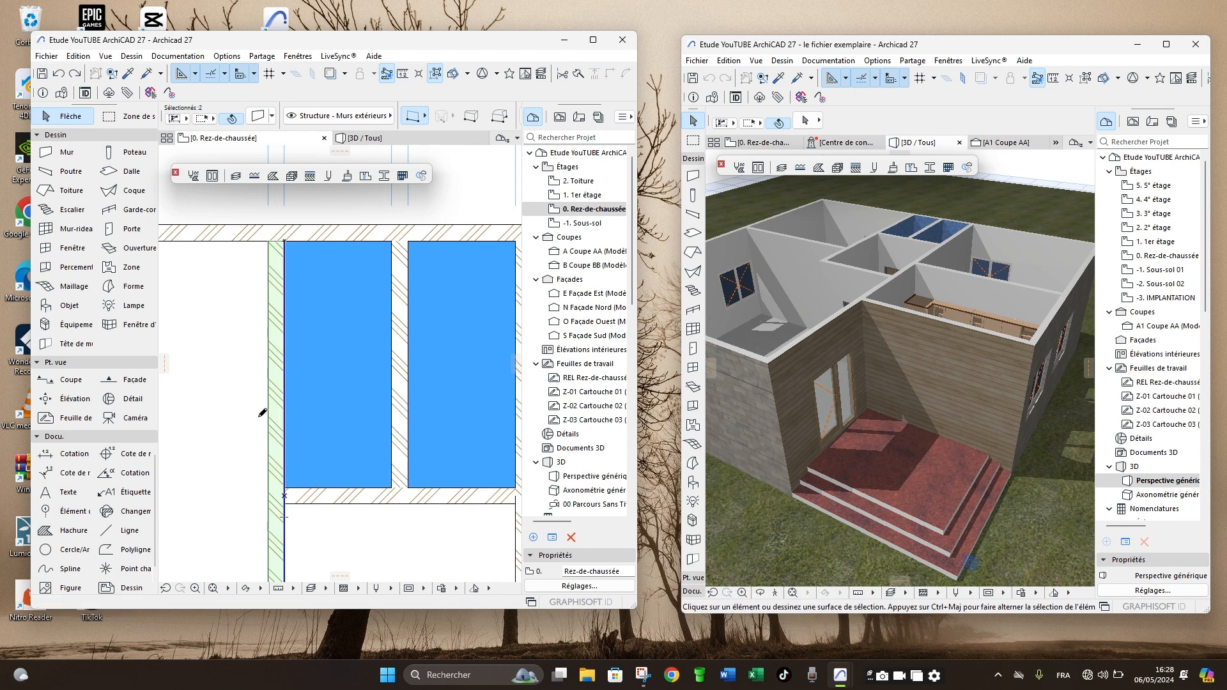
key(Escape)
key(Escape)
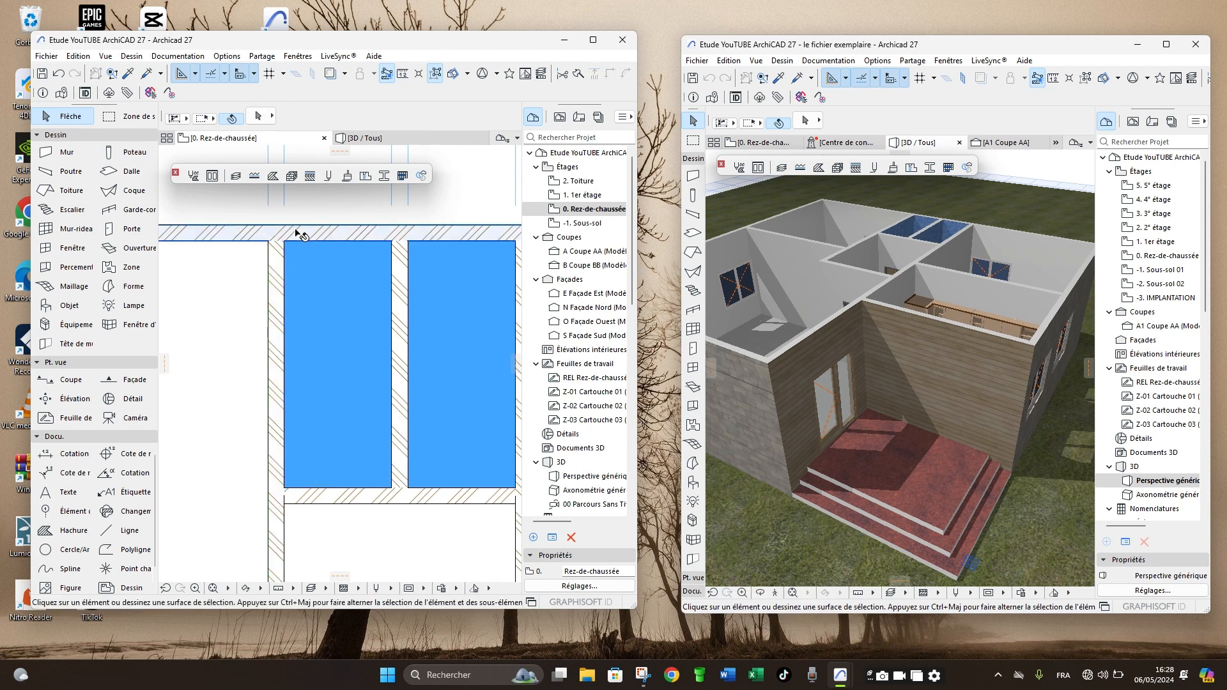
- Split the rear exterior wall at its junctions with the two outer side walls of the narrow rooms
click(296, 231)
click(278, 242)
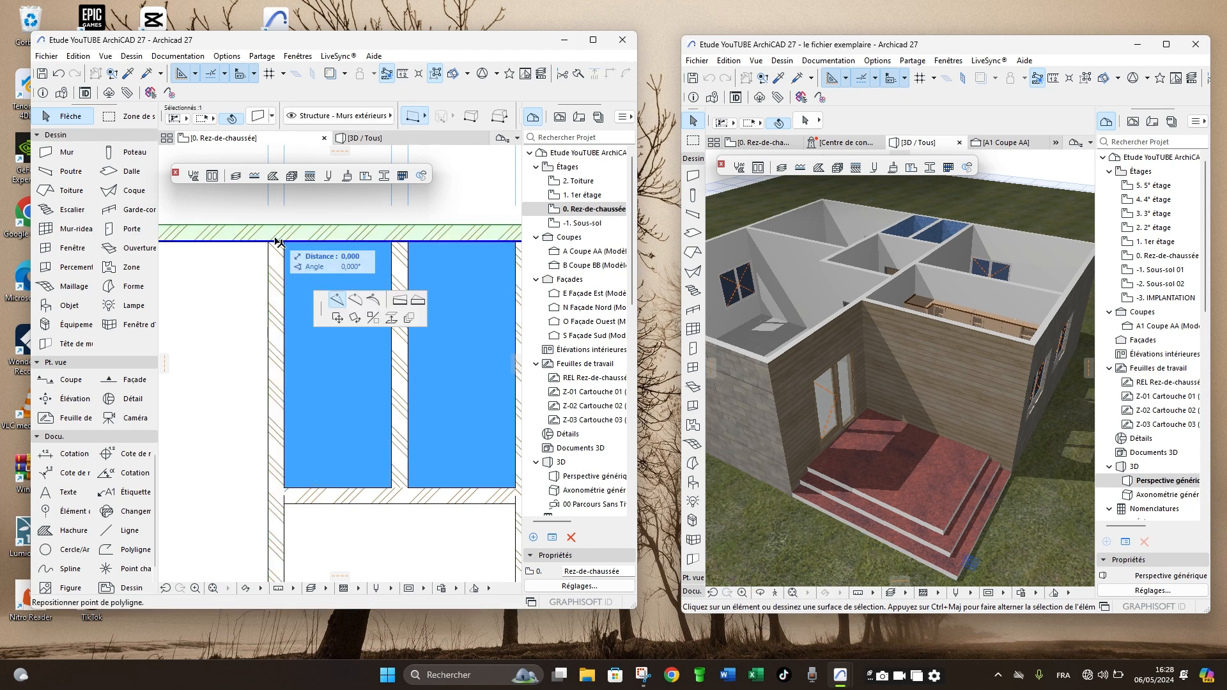
click(278, 243)
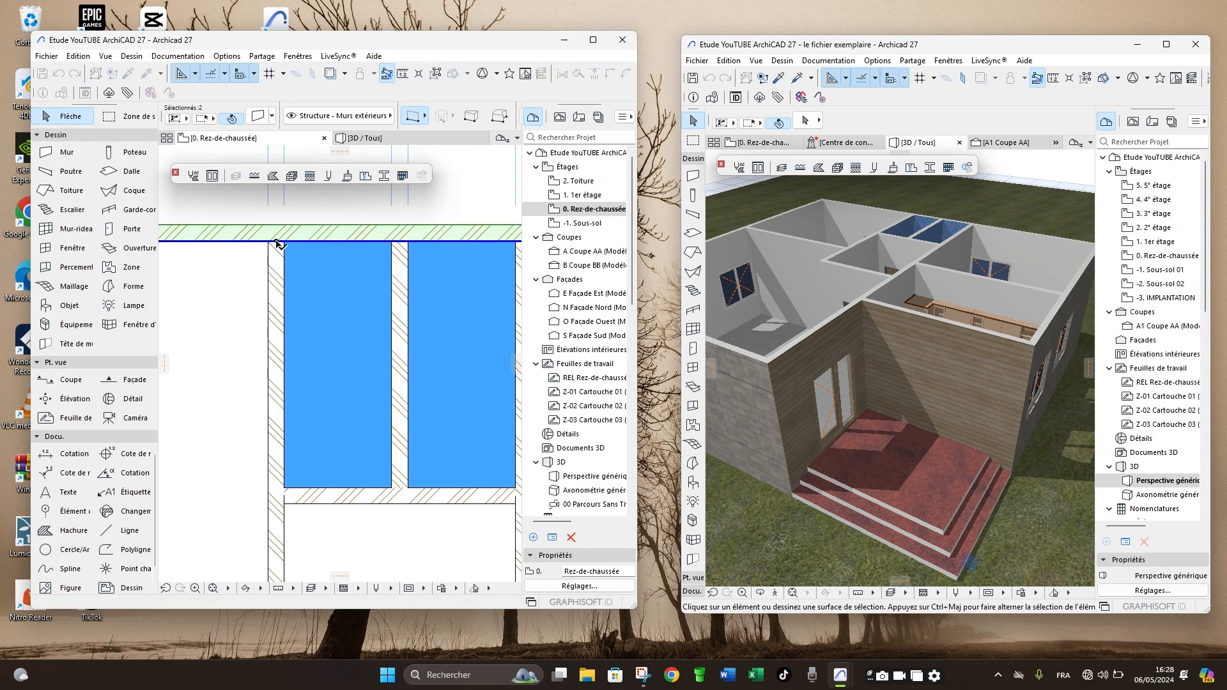
scroll(351, 272, down, 3)
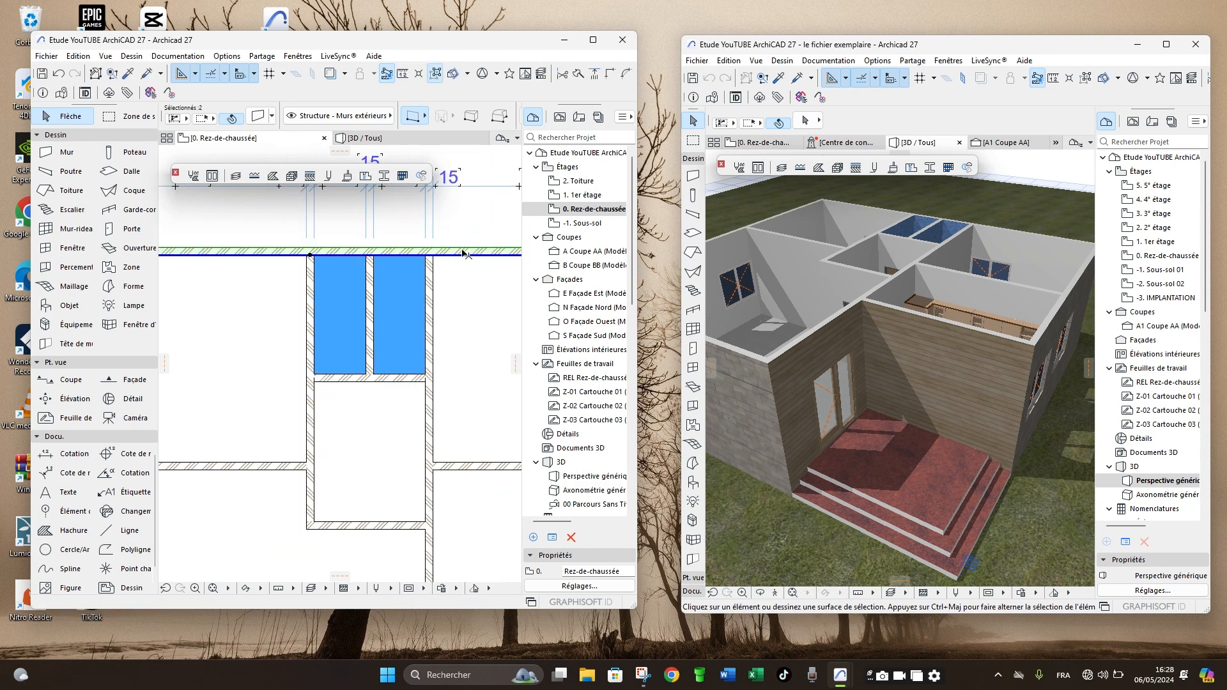
scroll(468, 254, up, 3)
click(423, 261)
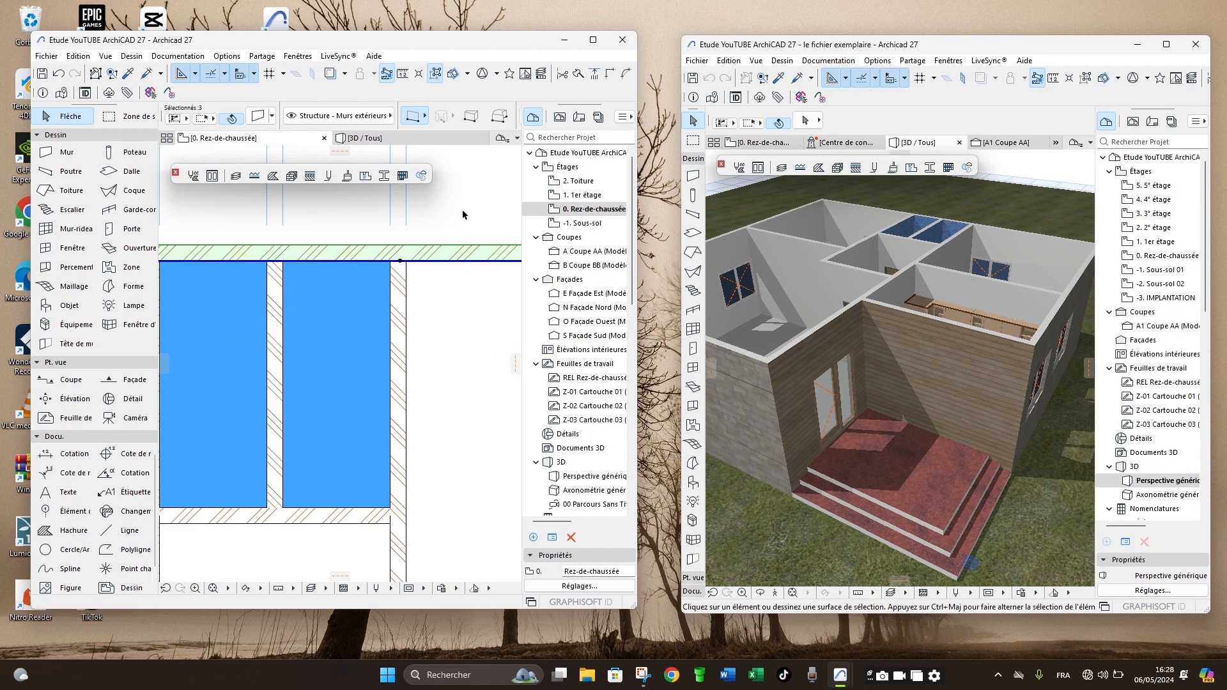
key(Escape)
- Transfer the transverse wall's settings to the split wall segment beside the left-hand narrow room and check its surface in 3D
scroll(442, 219, down, 2)
scroll(441, 219, down, 2)
scroll(384, 324, up, 4)
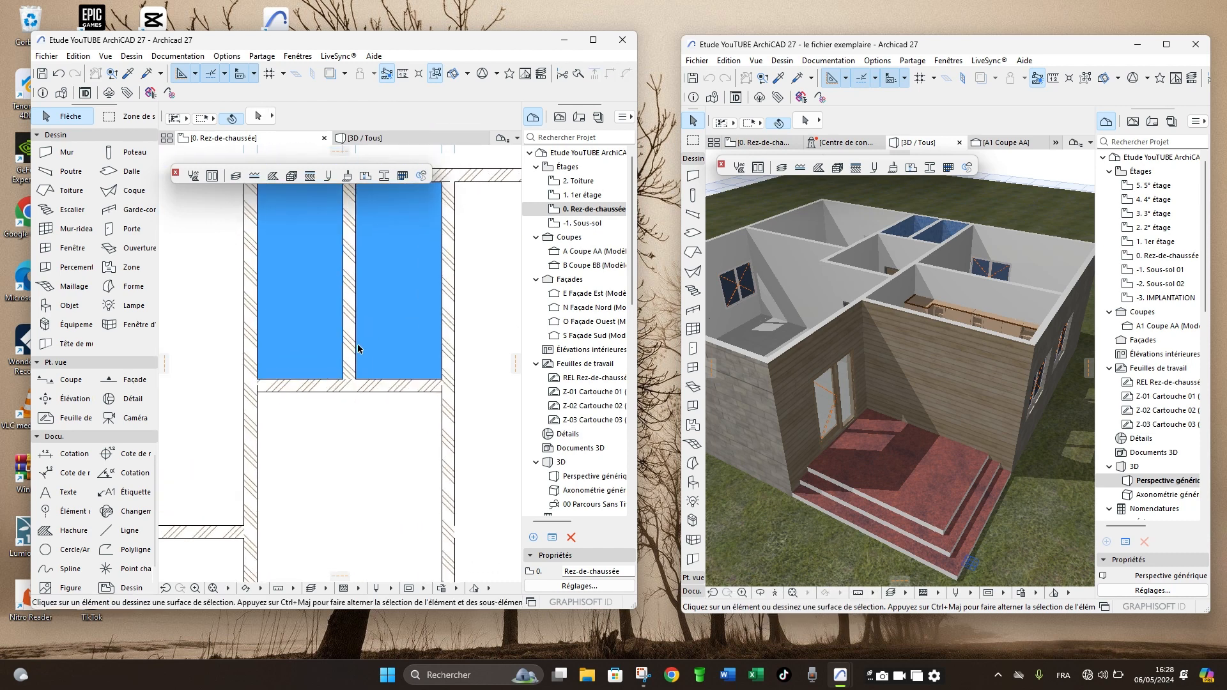
middle_drag(274, 415, 286, 463)
click(283, 454)
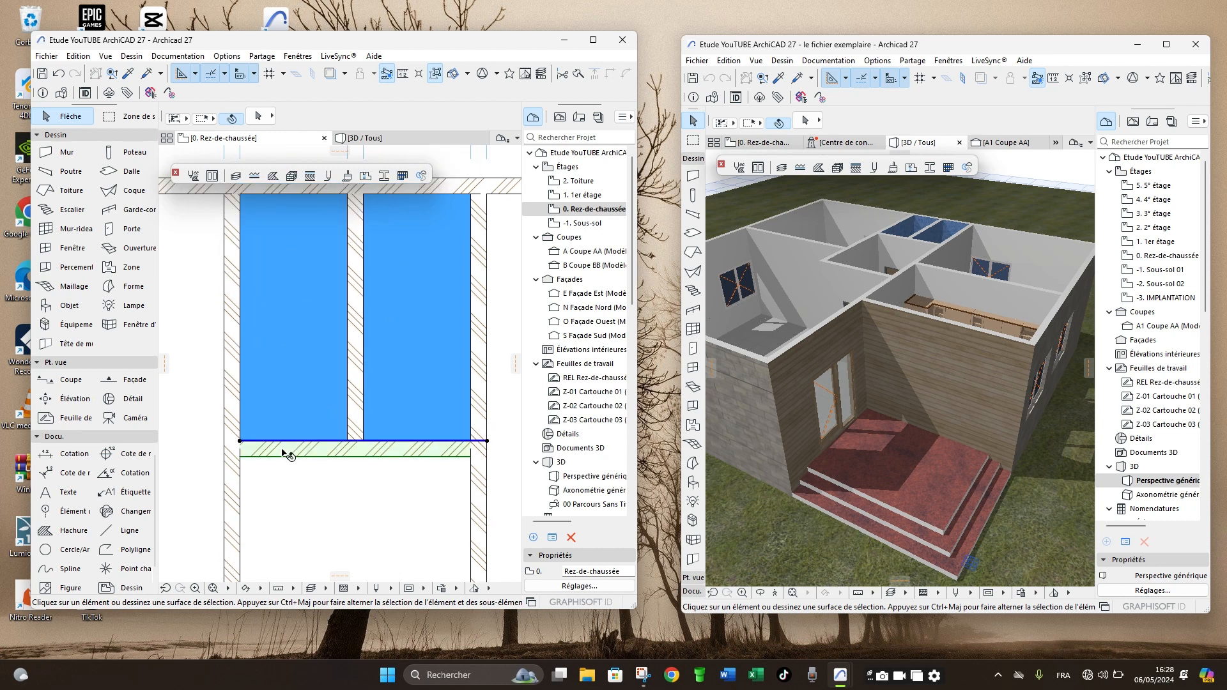
click(240, 407)
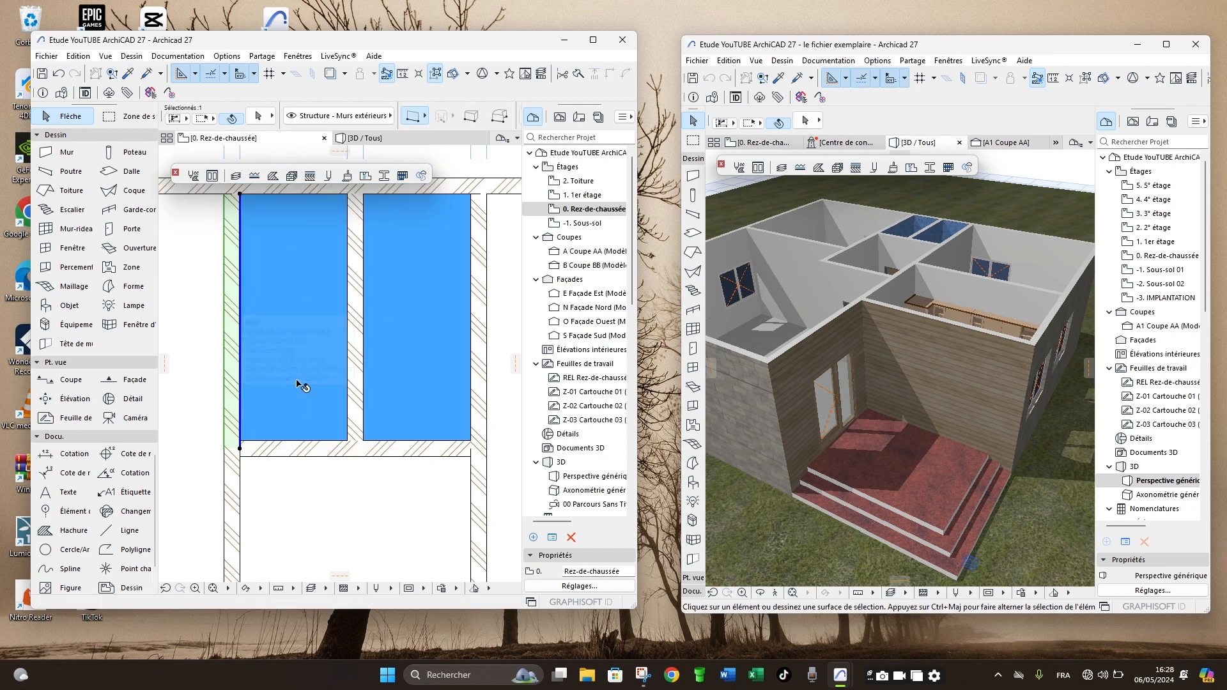
key(Escape)
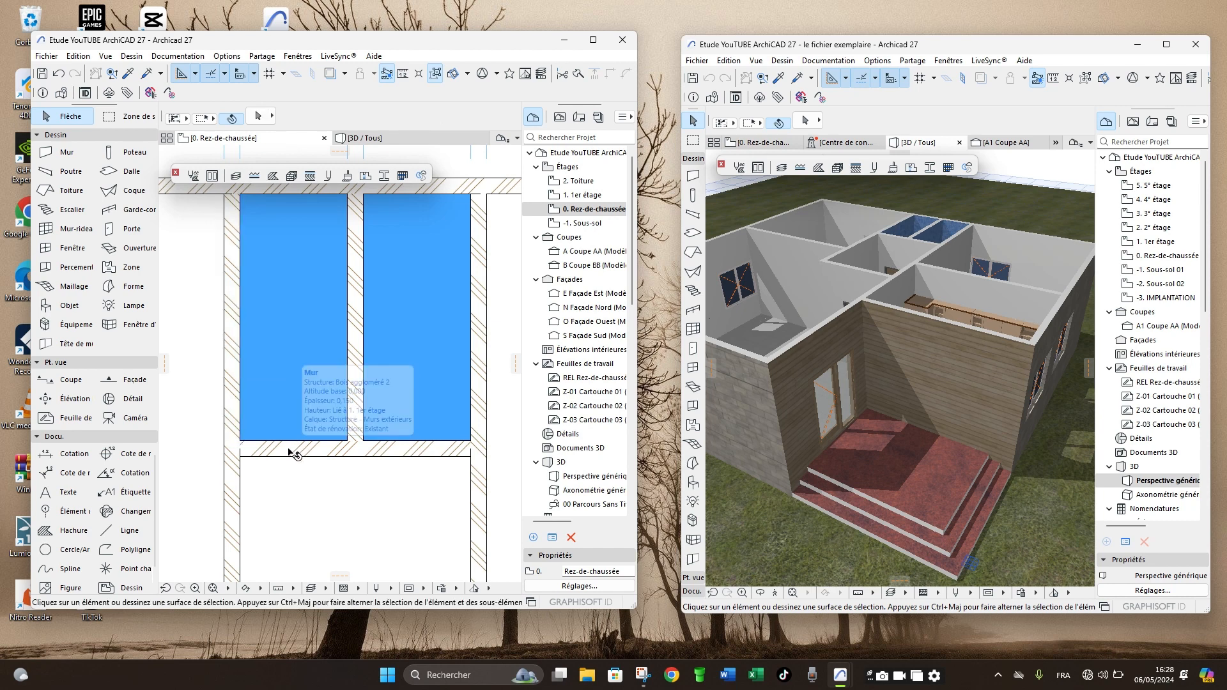
alt+click(230, 366)
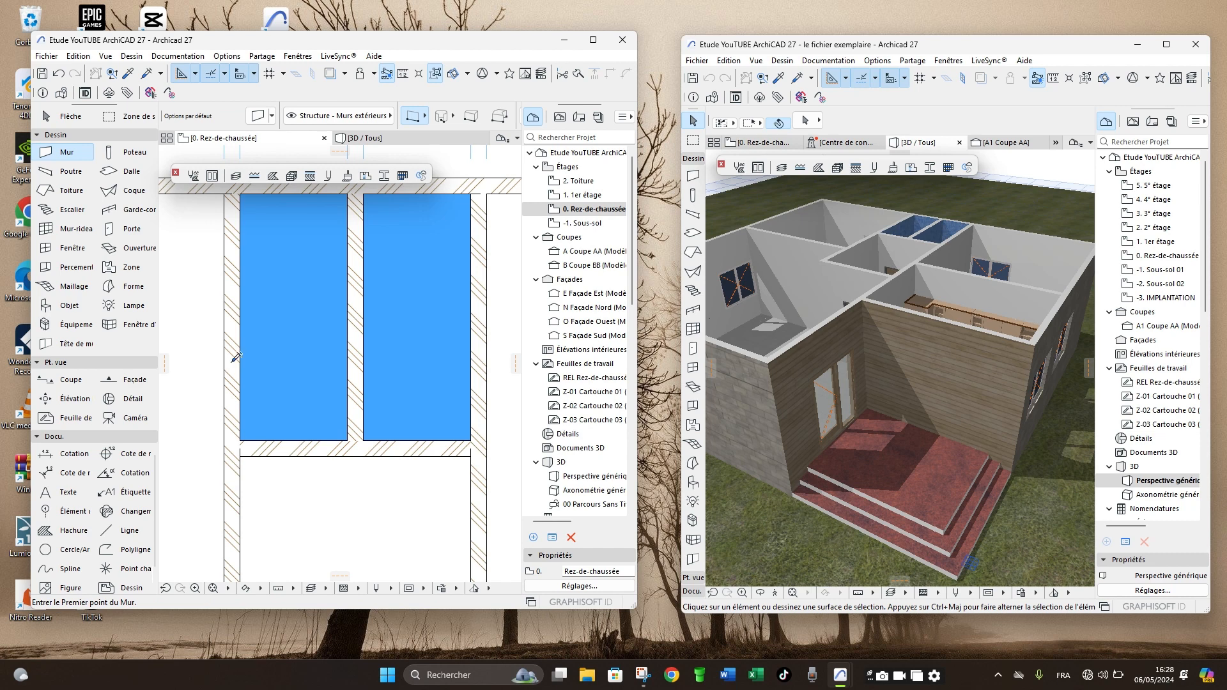
click(380, 138)
scroll(359, 338, up, 3)
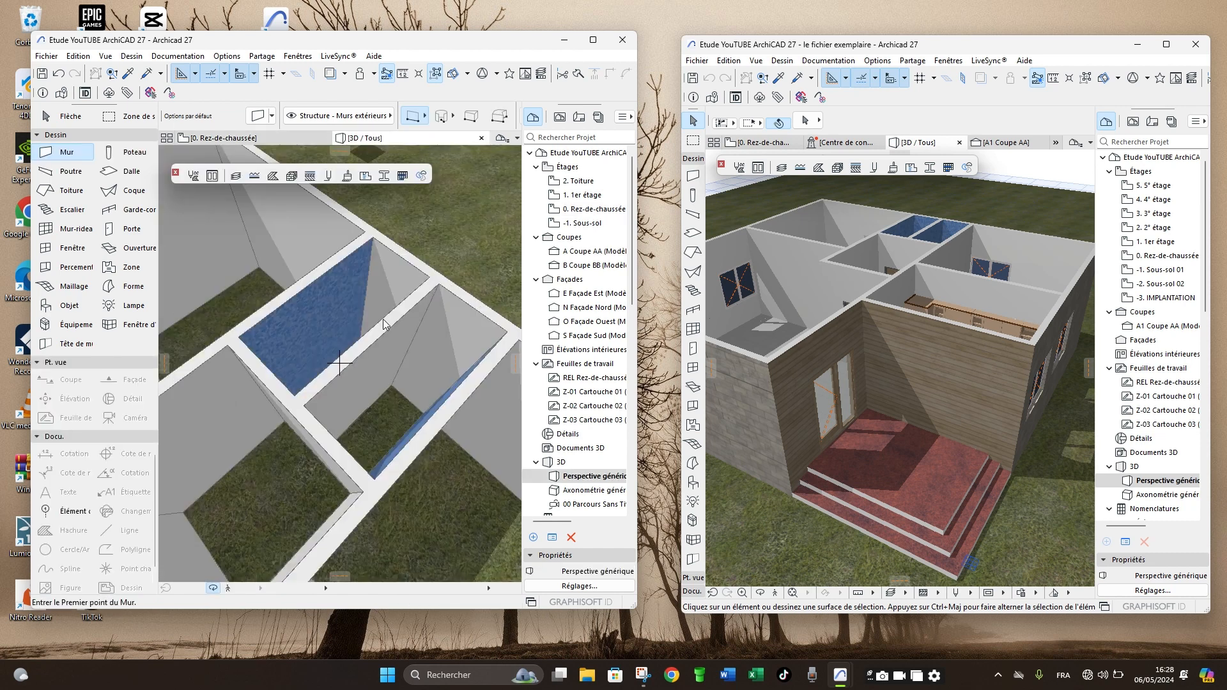
scroll(382, 320, up, 5)
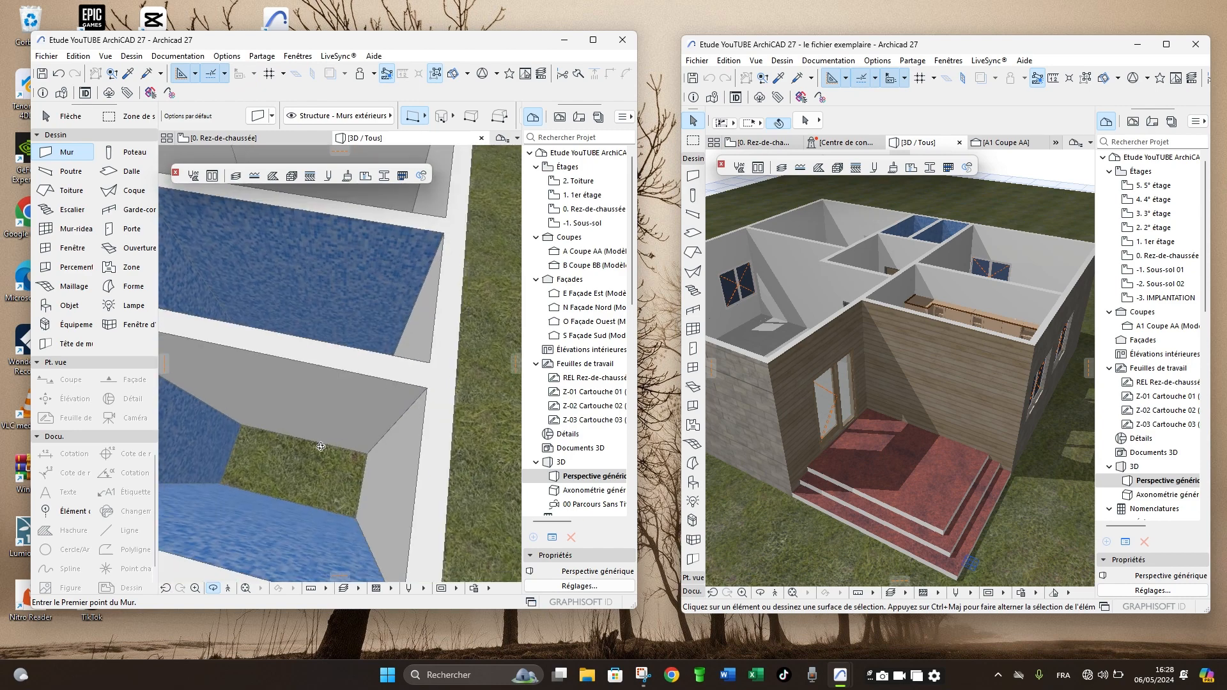
scroll(321, 446, down, 5)
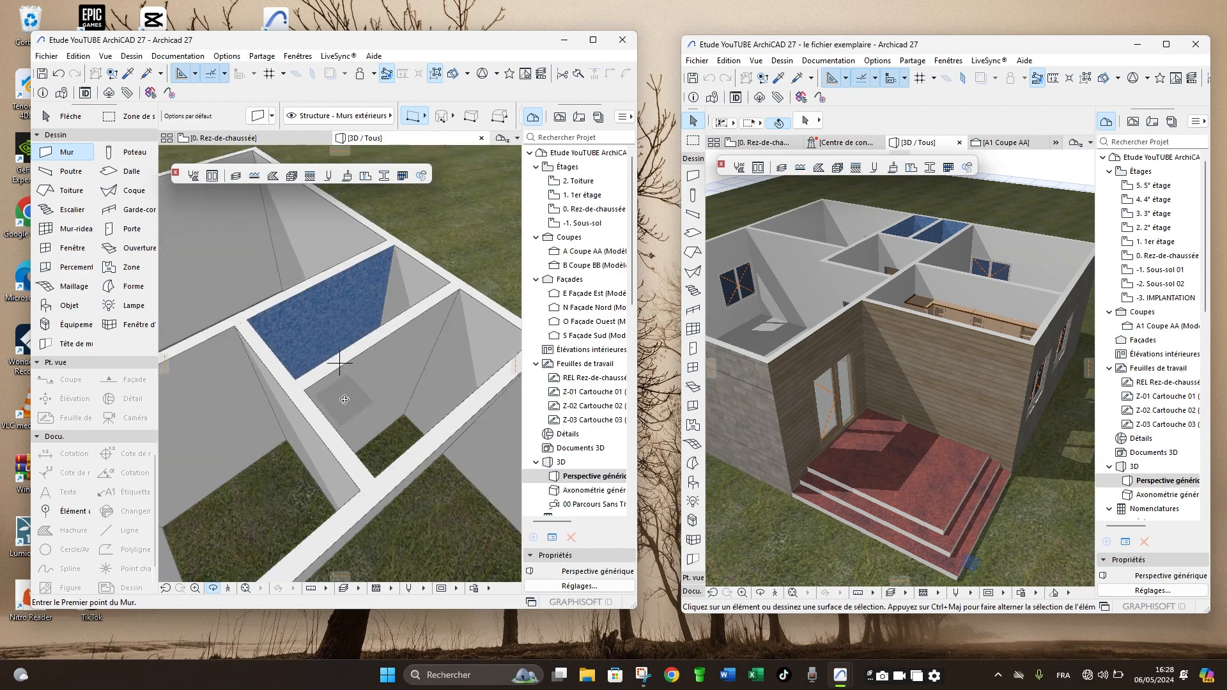
- Set the first and third replacement surfaces of the wall between the two narrow rooms to Carrelage - Mosaïque bleu and check it in 3D
key(F2)
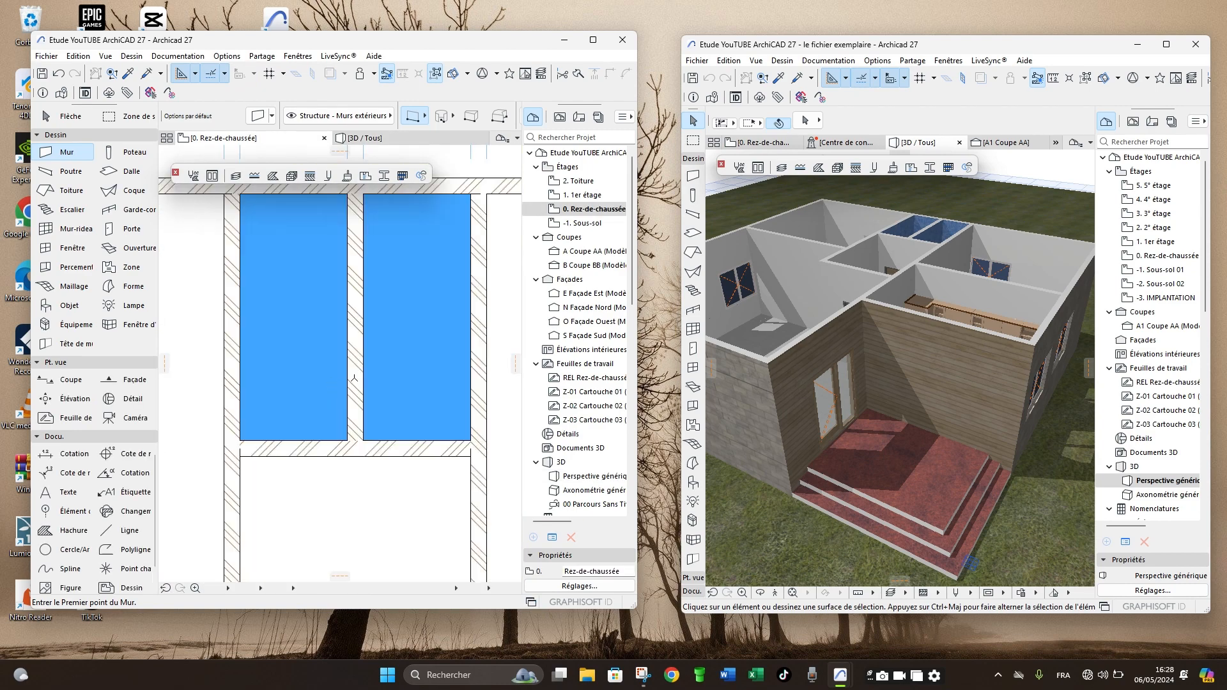
shift+click(354, 379)
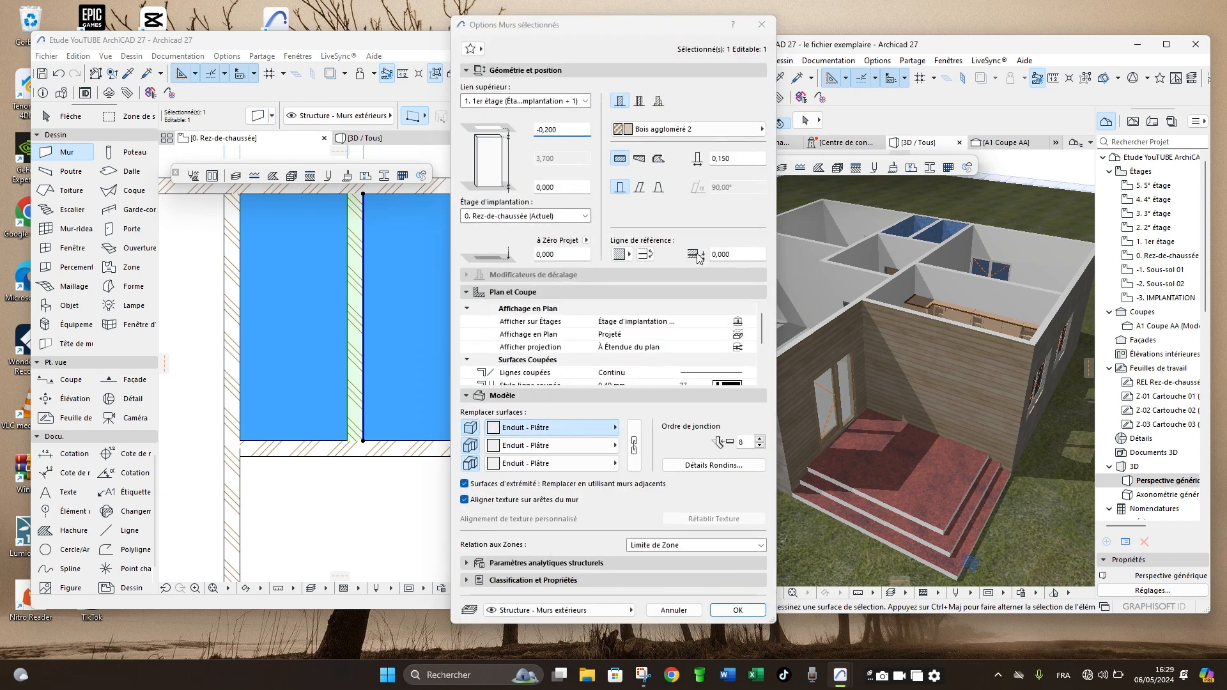
scroll(681, 87, up, 4)
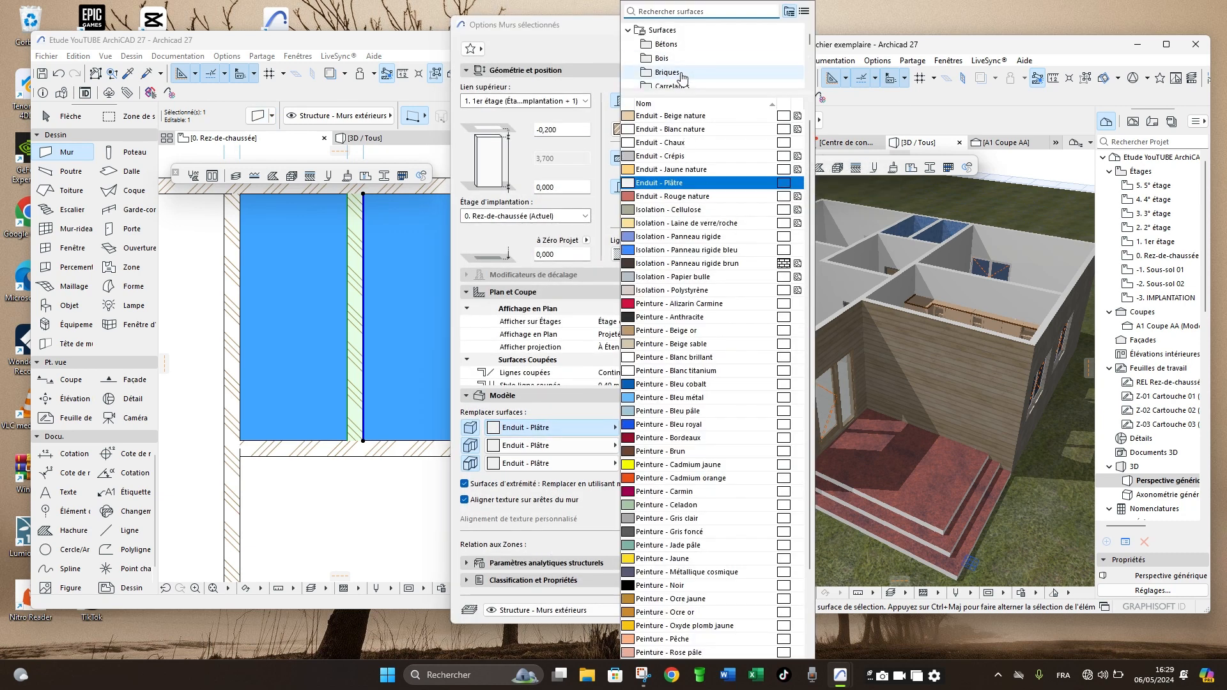
click(679, 84)
click(698, 277)
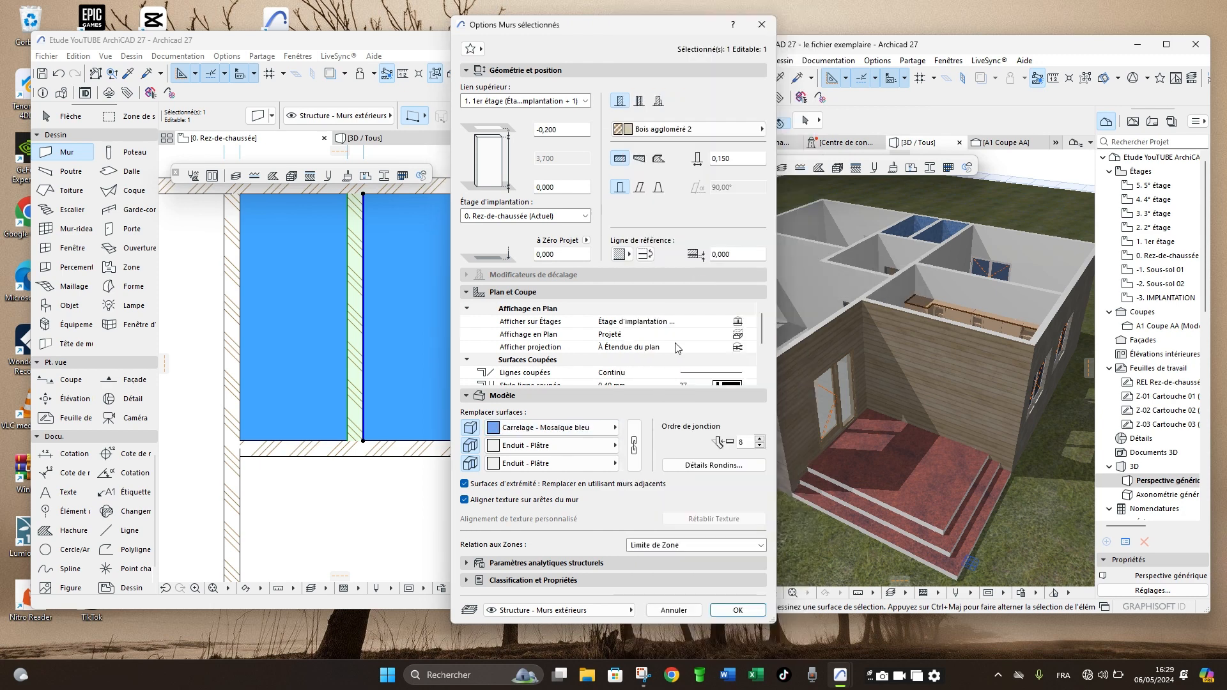
click(550, 463)
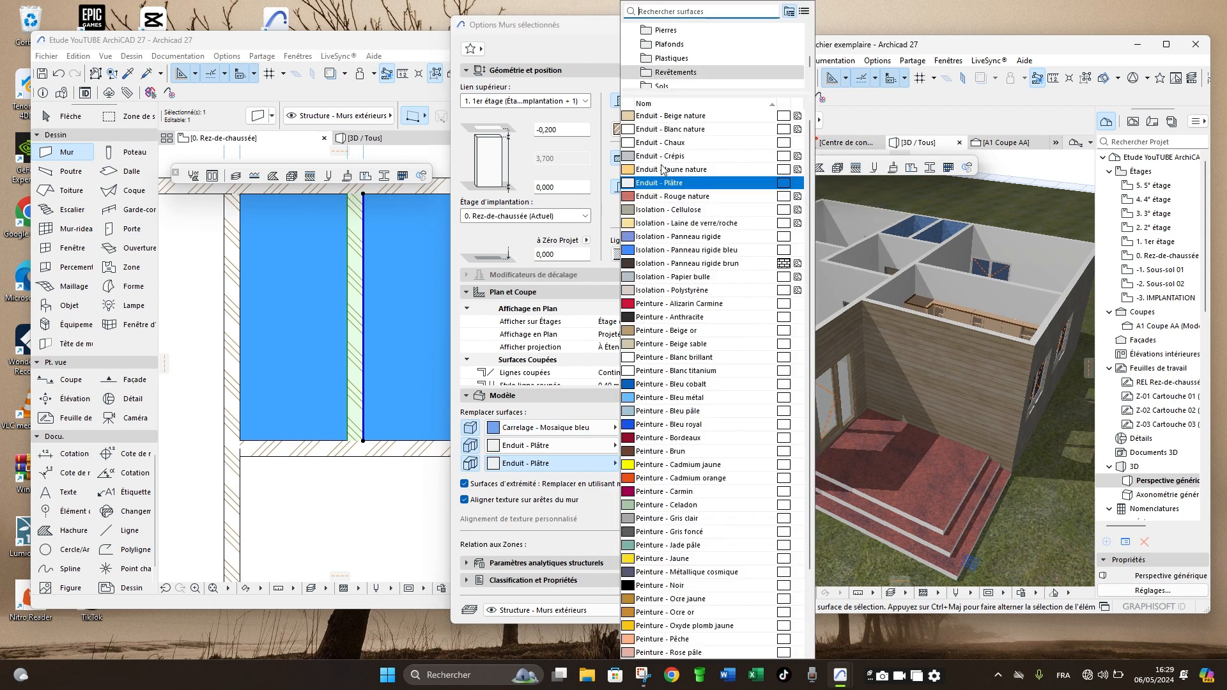
click(675, 84)
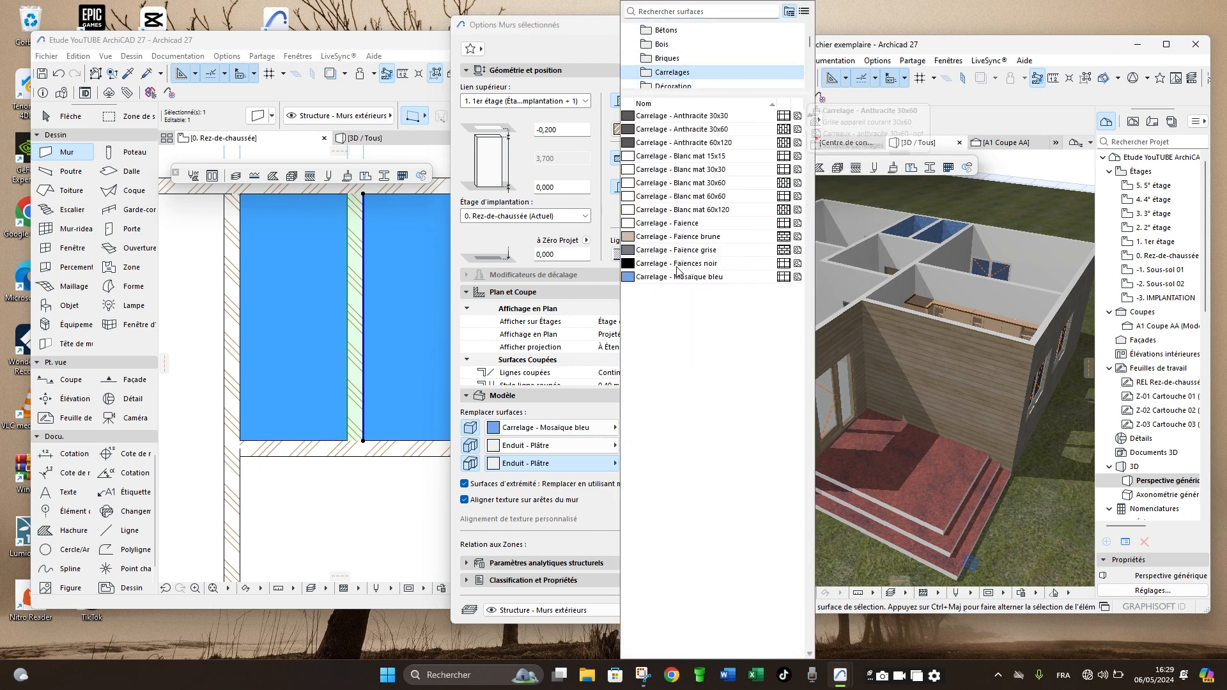
click(661, 284)
click(735, 609)
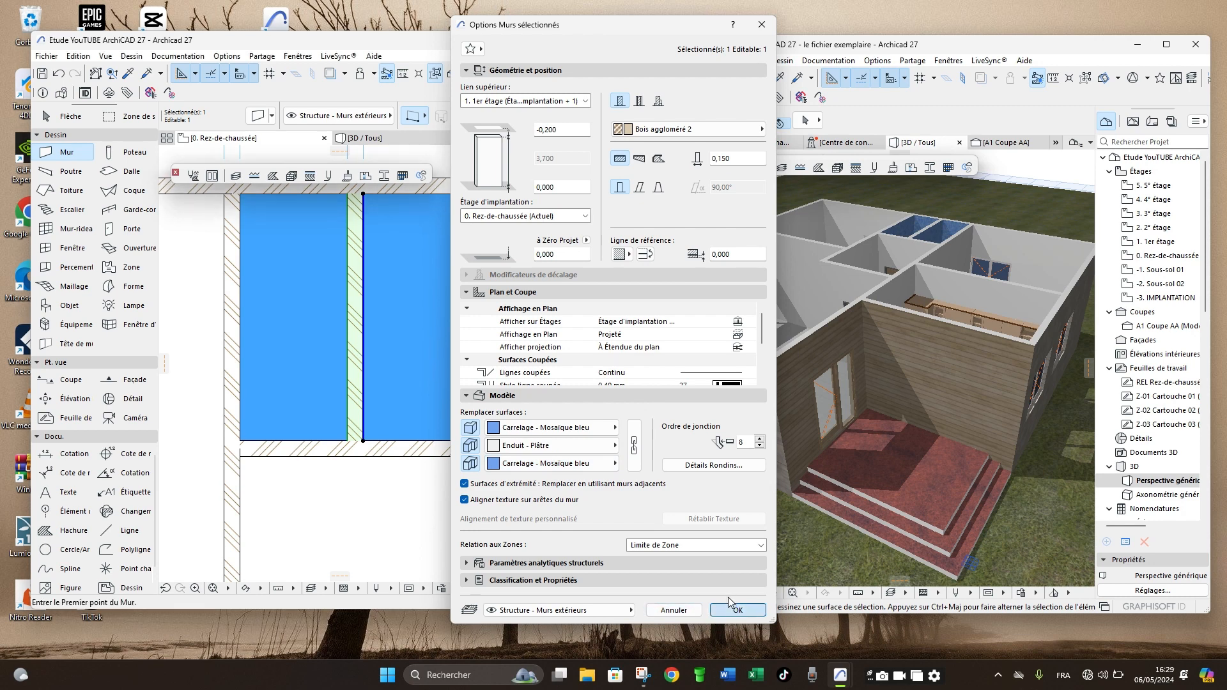
click(392, 139)
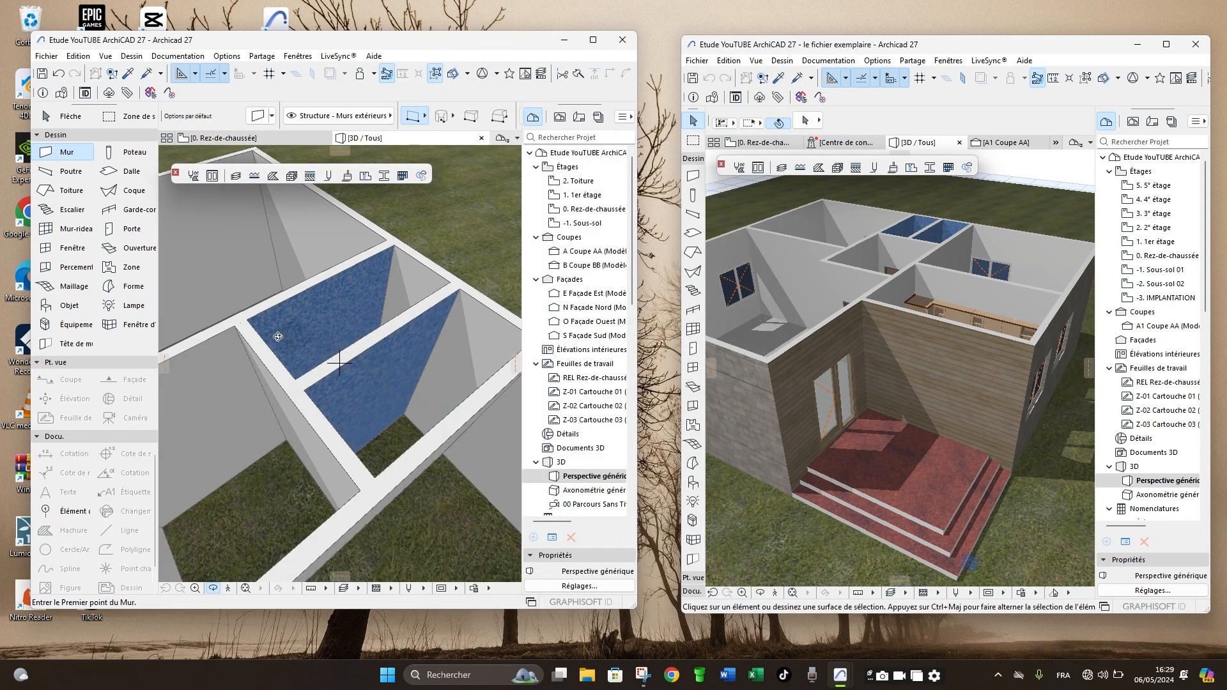
drag(280, 335, 339, 406)
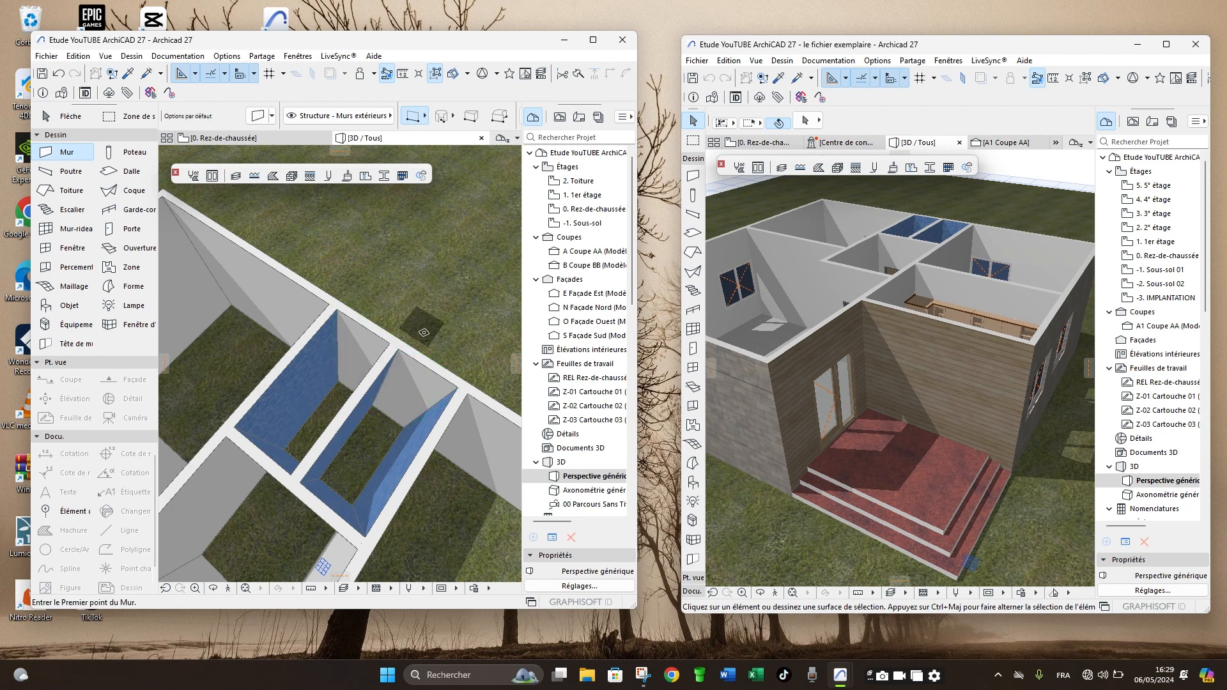
- Set the interior face surface of the rear wall segment behind the two narrow rooms to Carrelage - Mosaïque bleu and view it in 3D
shift+click(419, 380)
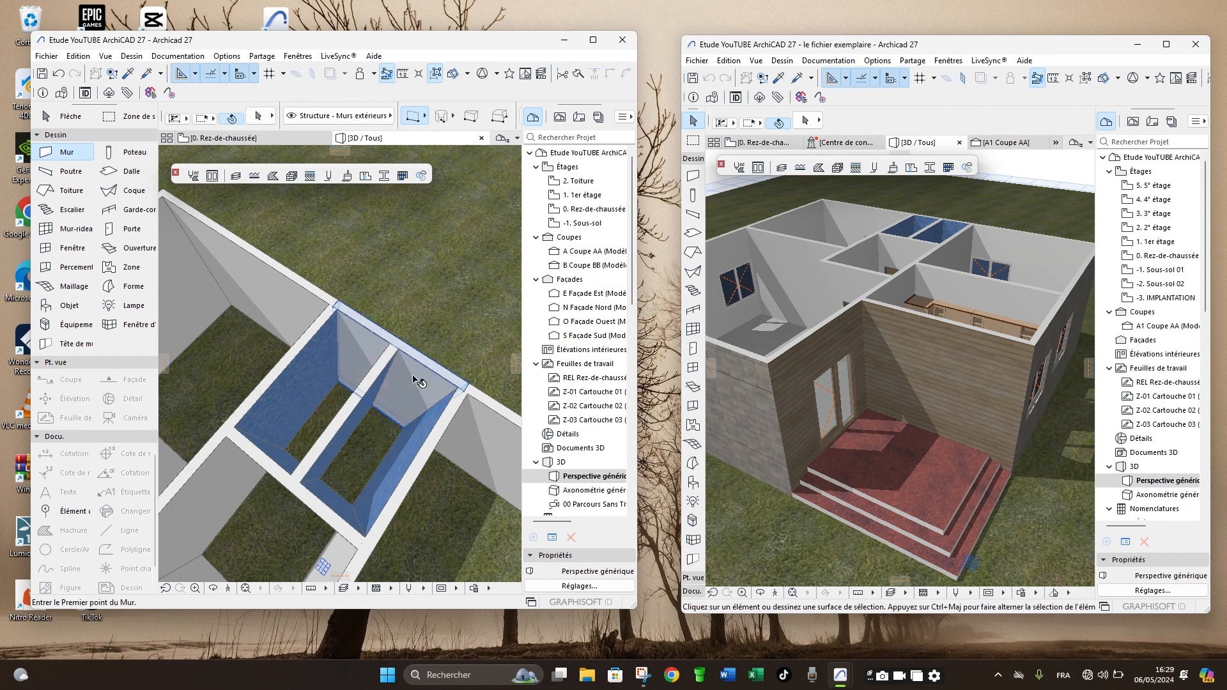
shift+click(413, 377)
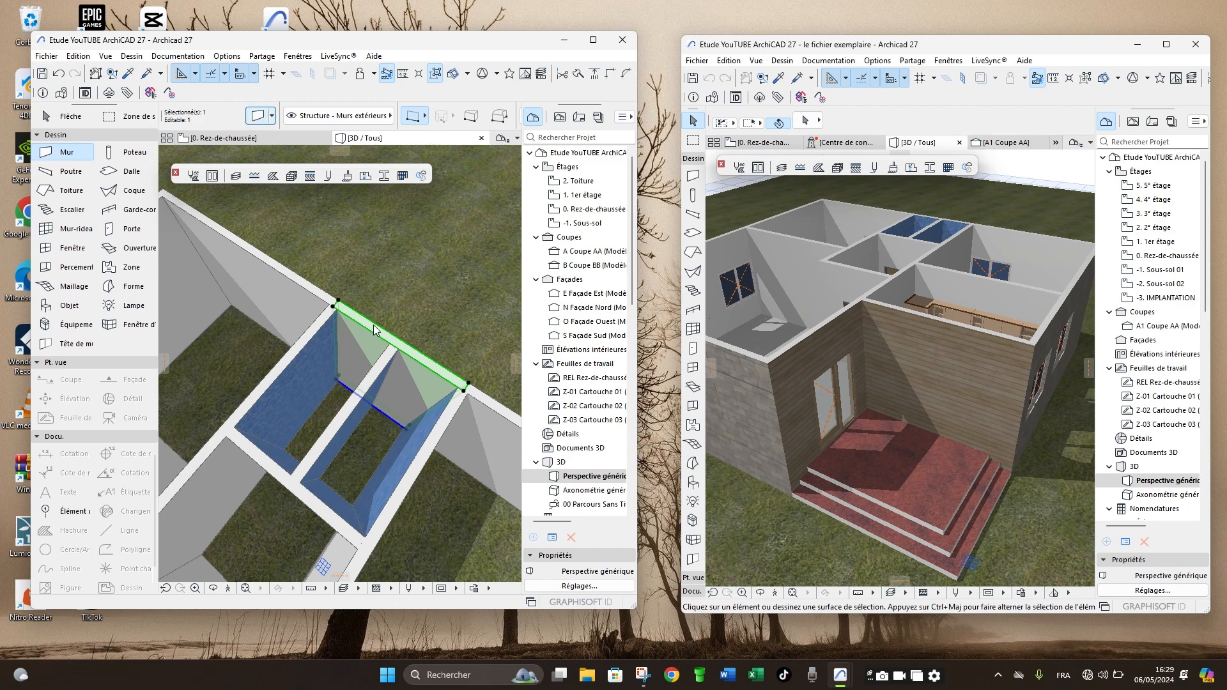
double_click(365, 364)
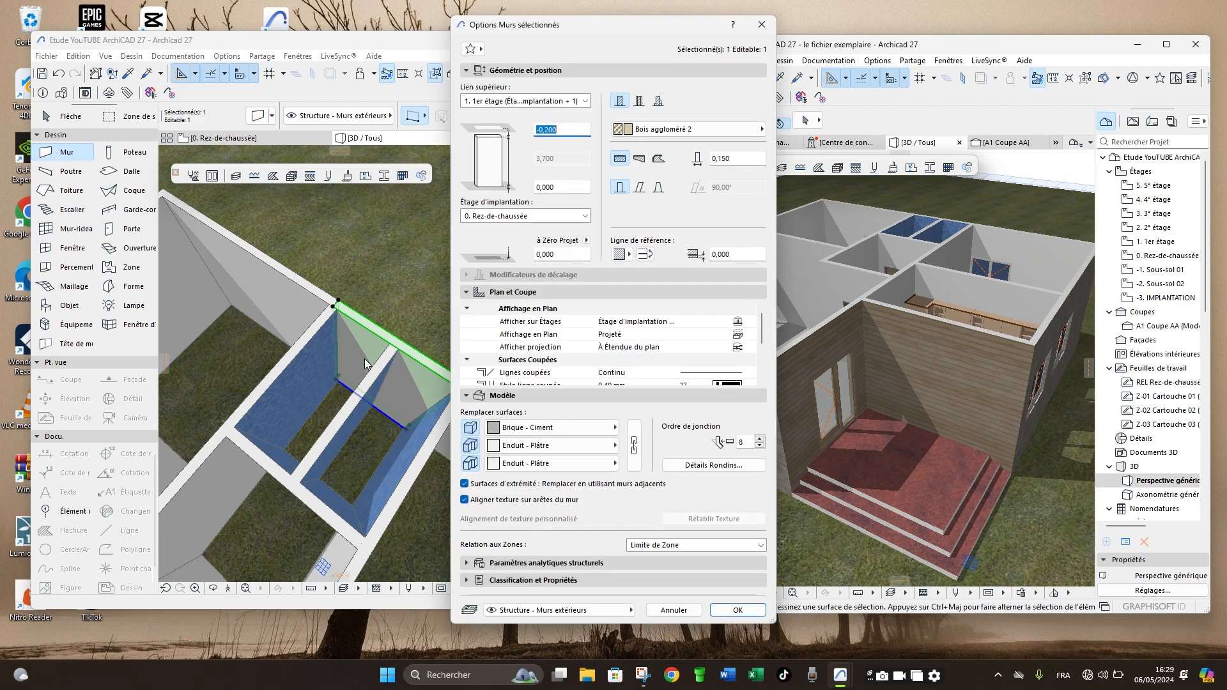
click(567, 464)
click(671, 83)
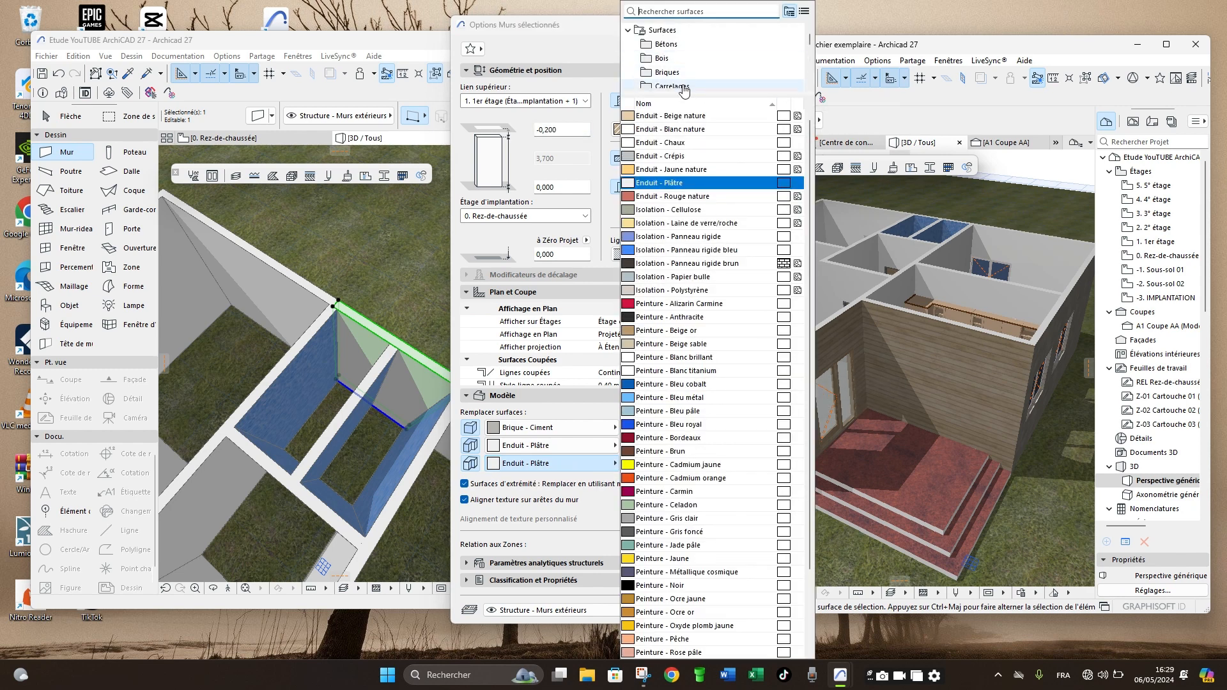
click(661, 279)
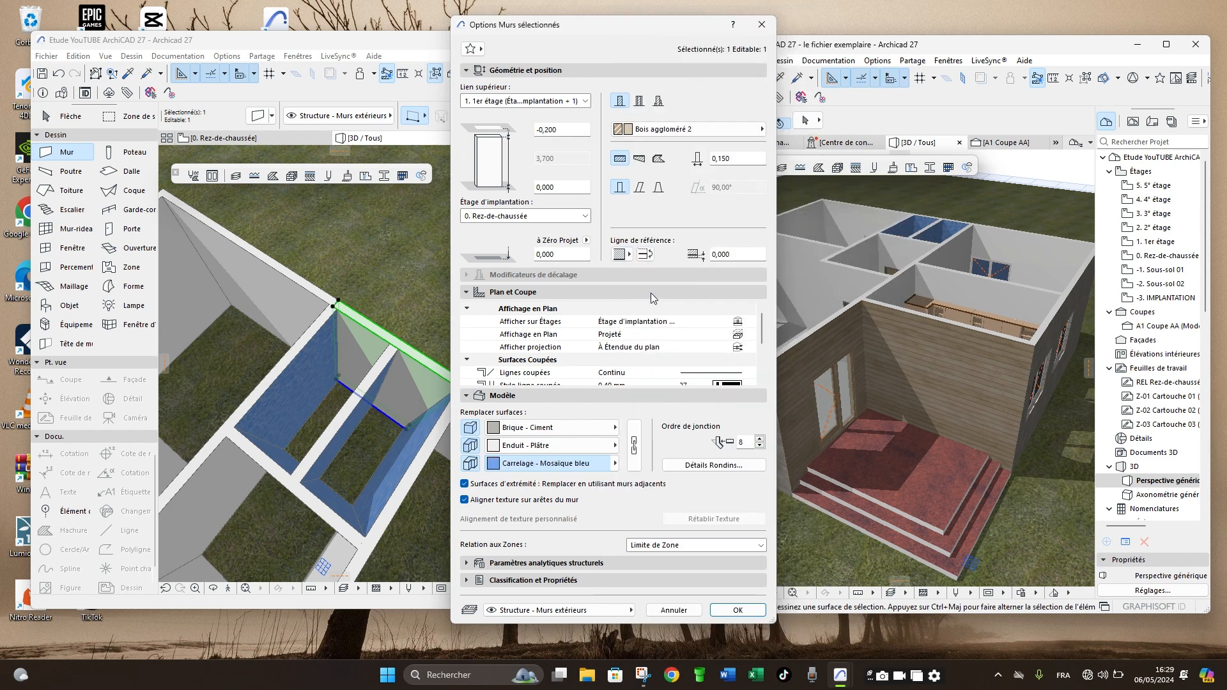
click(738, 617)
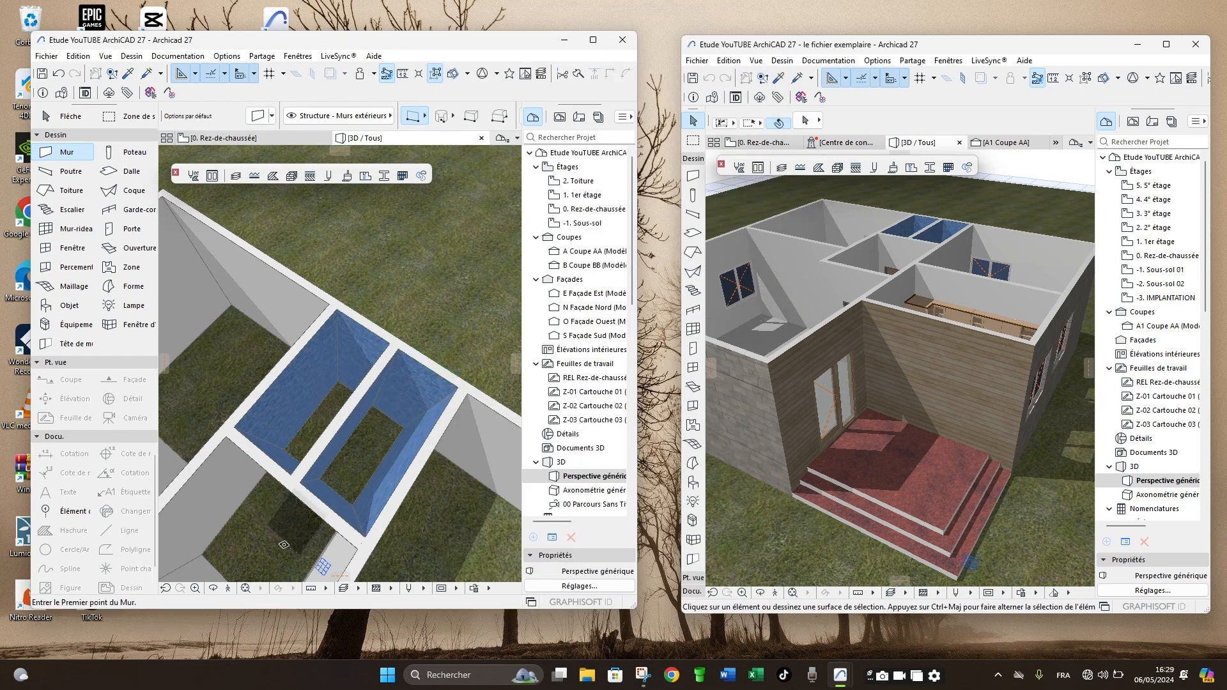
drag(375, 387, 395, 336)
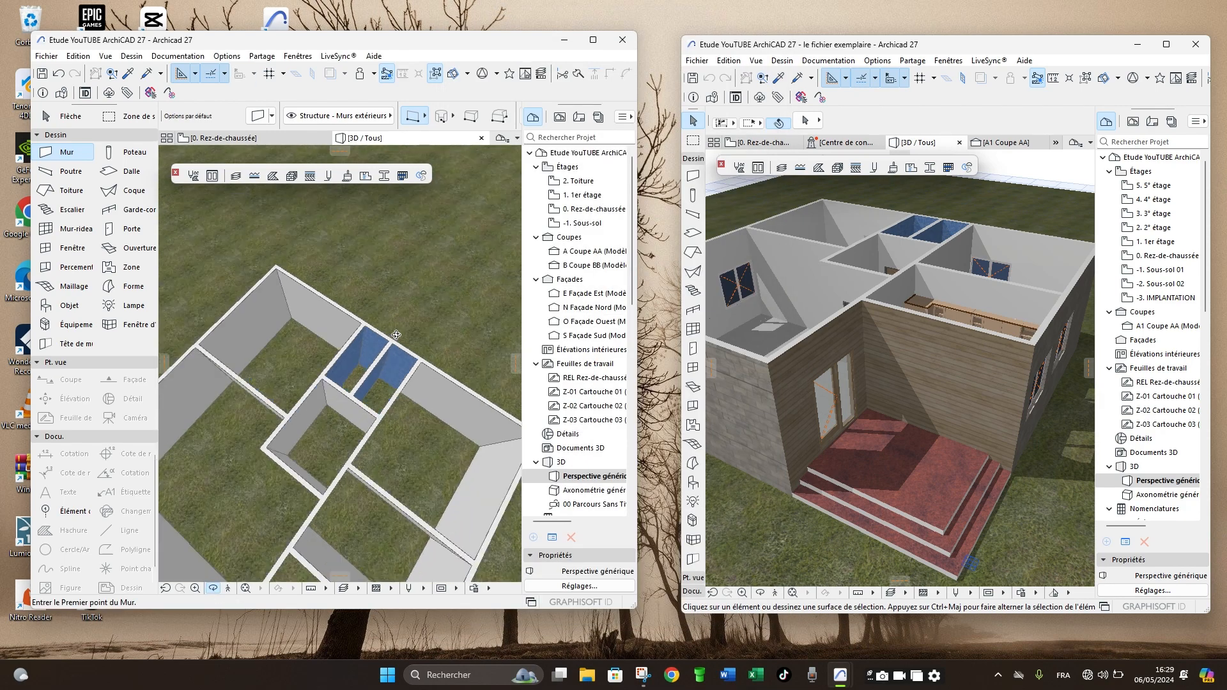
- Inspect the redrawn ground-floor walls in 3D from several sides, checking the stone and wood exterior faces and the blue mosaic rooms
drag(334, 401, 396, 320)
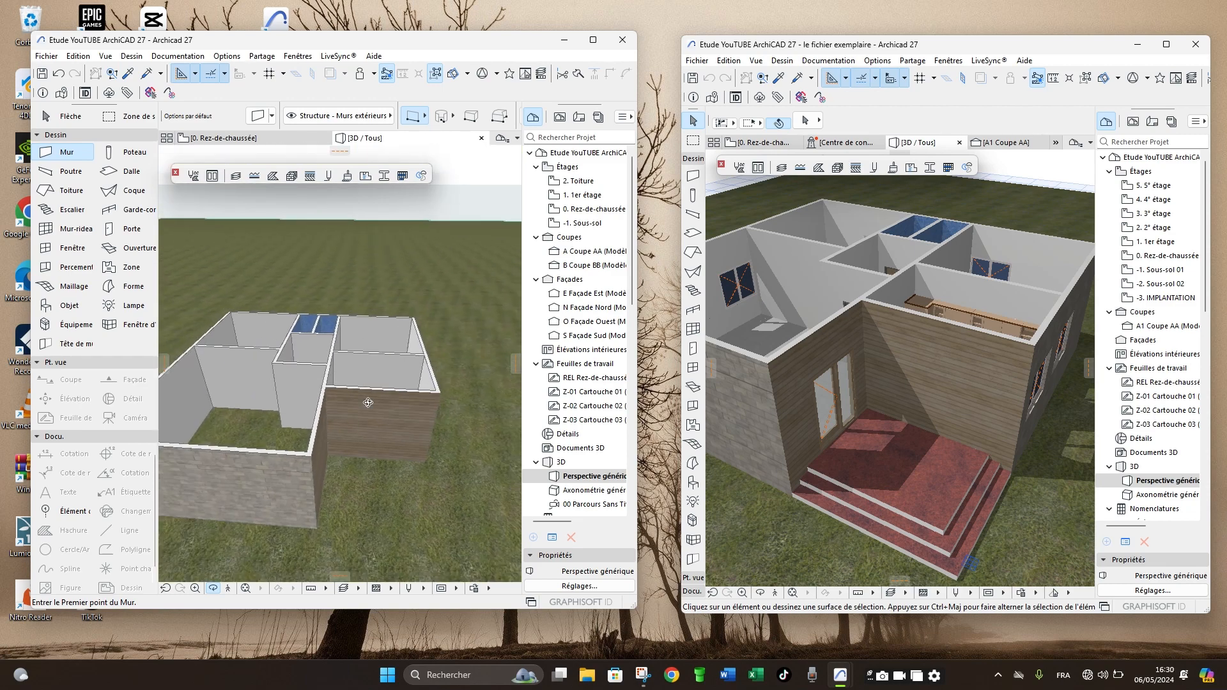
drag(338, 421, 267, 407)
drag(332, 387, 346, 409)
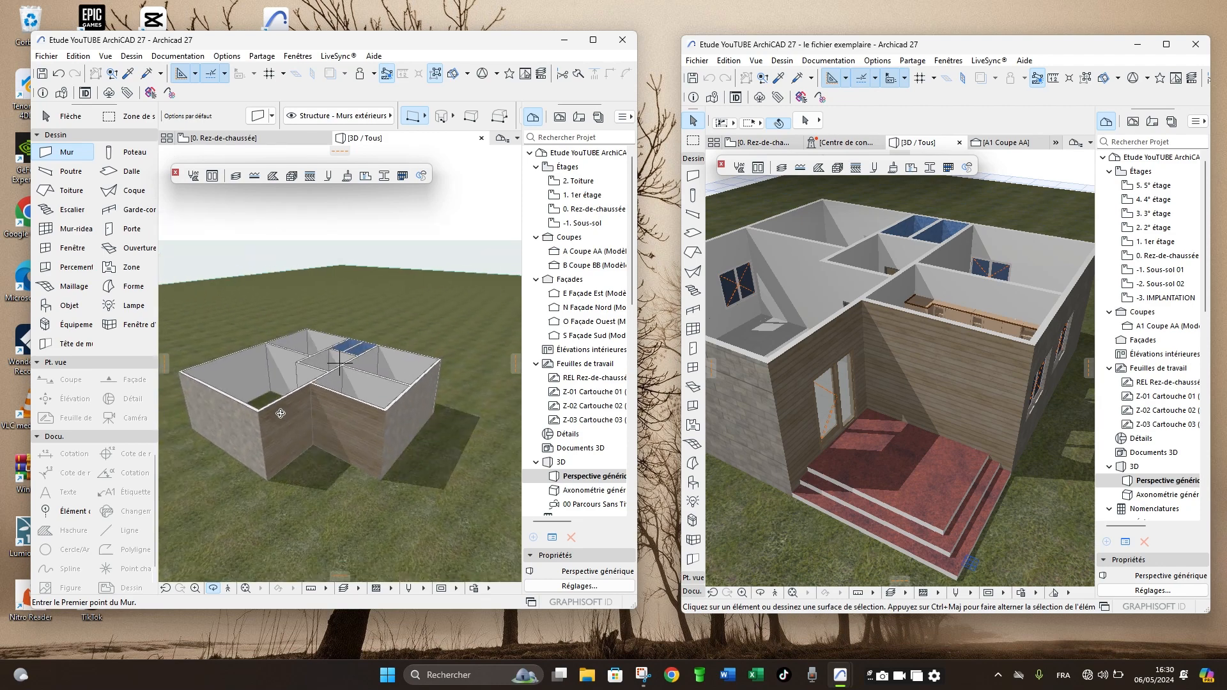
scroll(280, 414, up, 8)
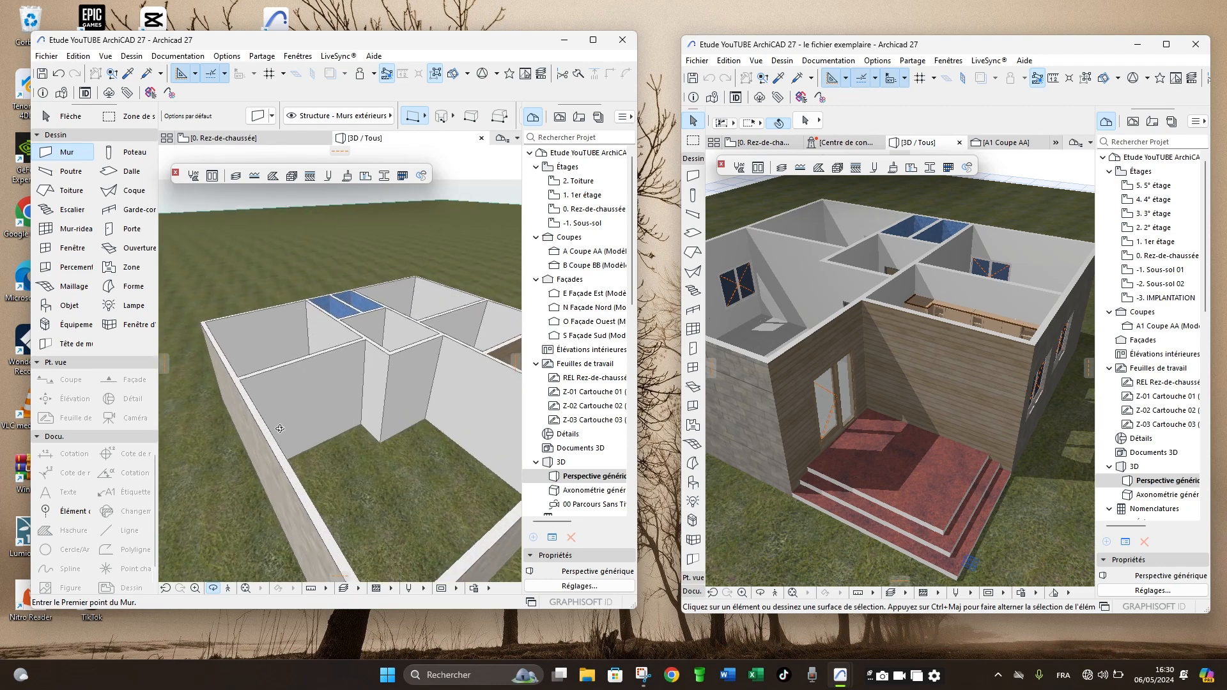
scroll(280, 428, down, 6)
scroll(283, 441, up, 7)
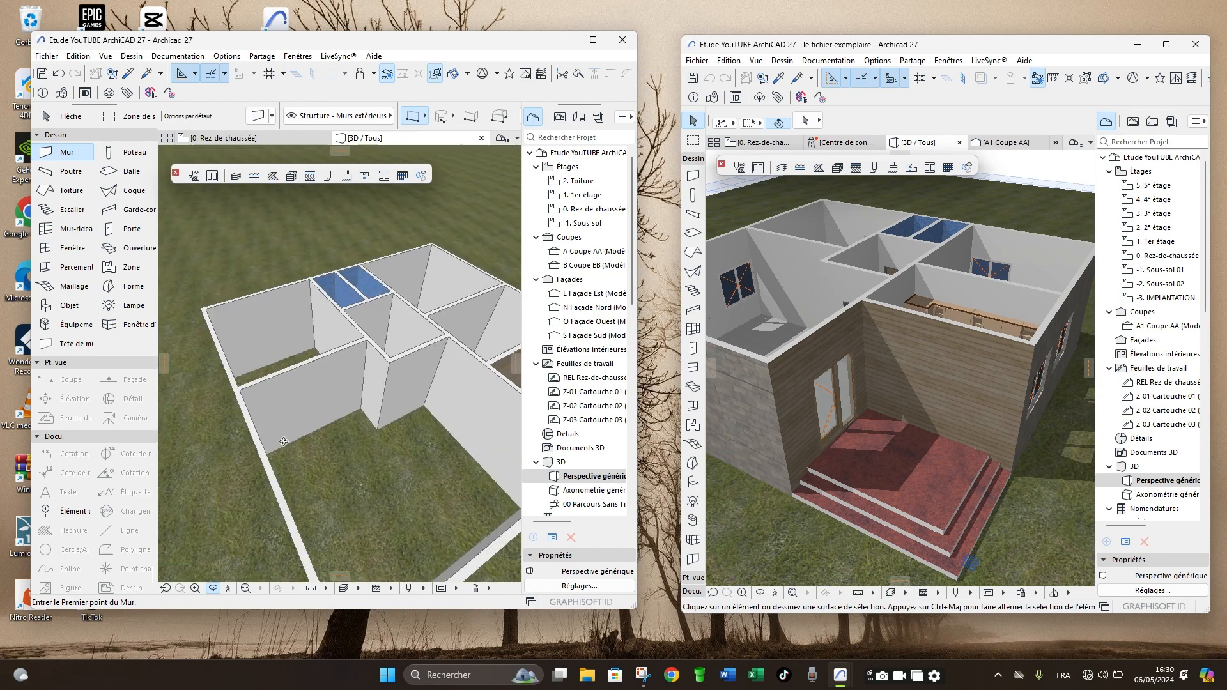
scroll(283, 441, down, 5)
drag(344, 438, 313, 414)
scroll(829, 416, down, 2)
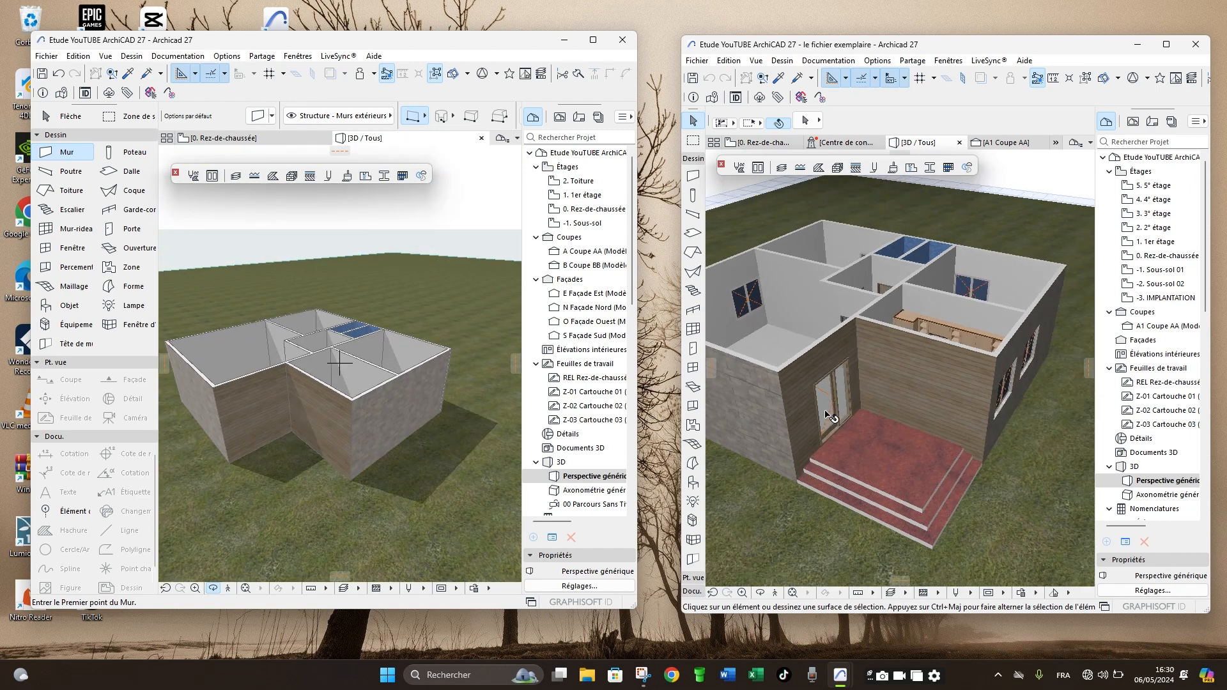
- Examine the example file's house in 3D from the front and above, comparing its exterior and interior wall surfaces with the redrawn walls
scroll(826, 416, down, 1)
middle_drag(790, 363, 834, 362)
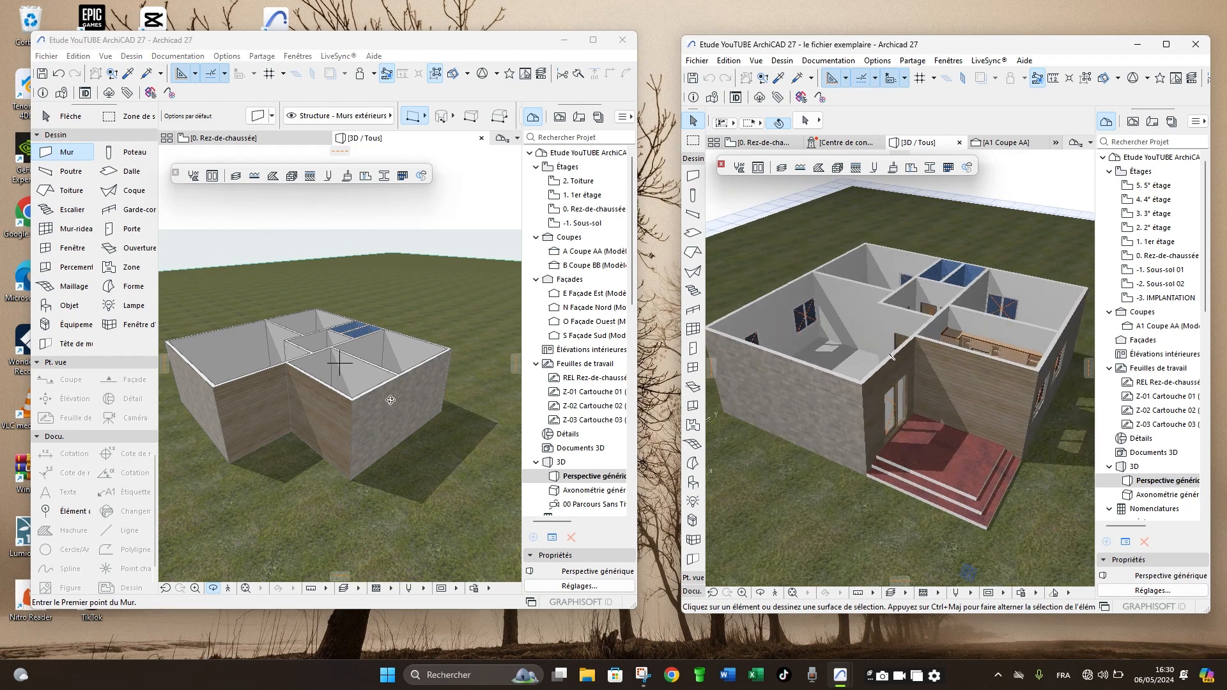
click(377, 426)
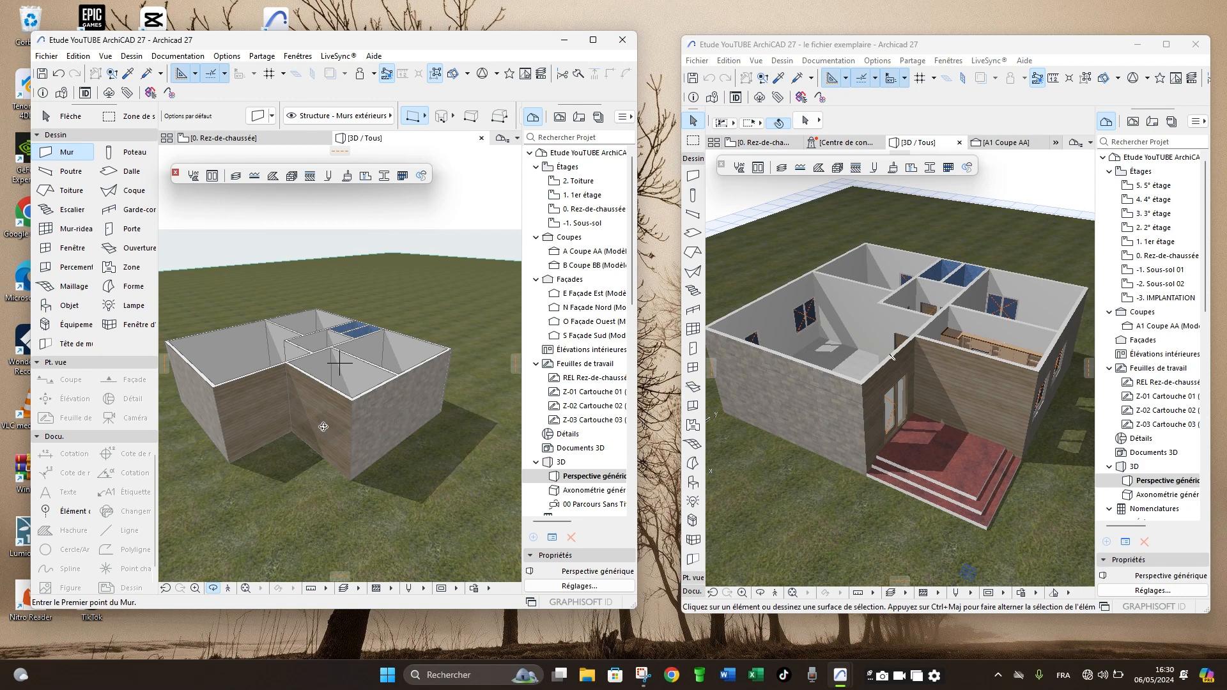
scroll(323, 427, up, 2)
scroll(367, 425, down, 3)
click(757, 408)
scroll(777, 409, down, 1)
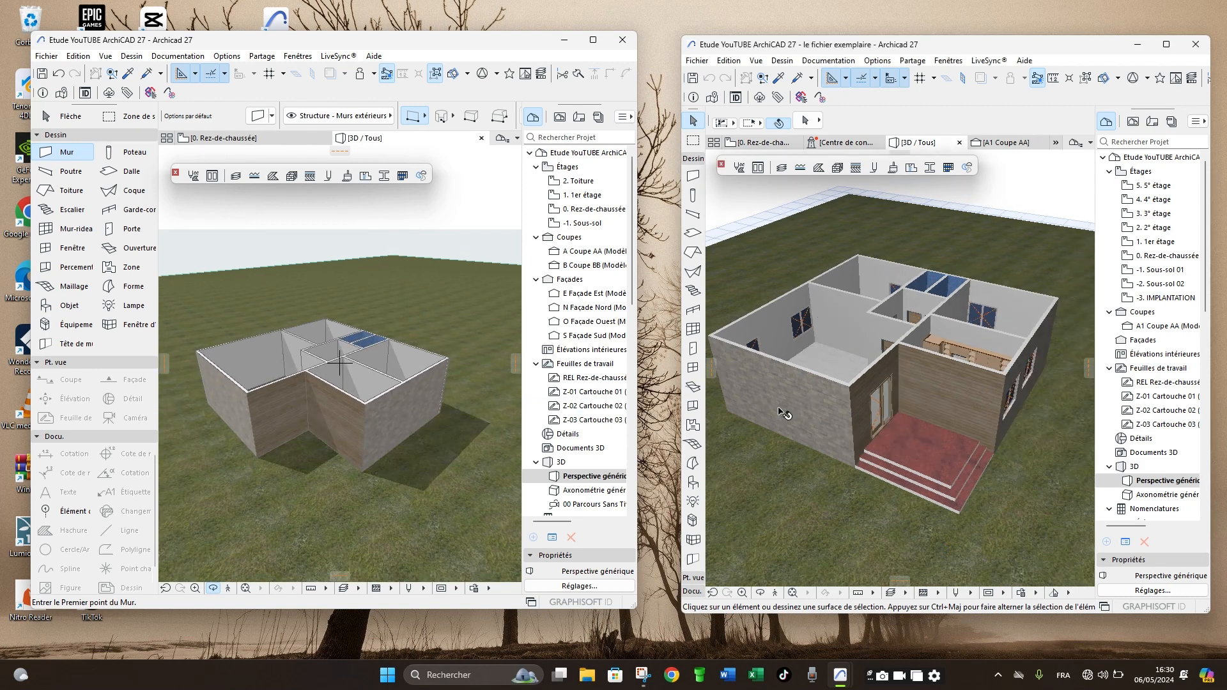
drag(784, 413, 859, 454)
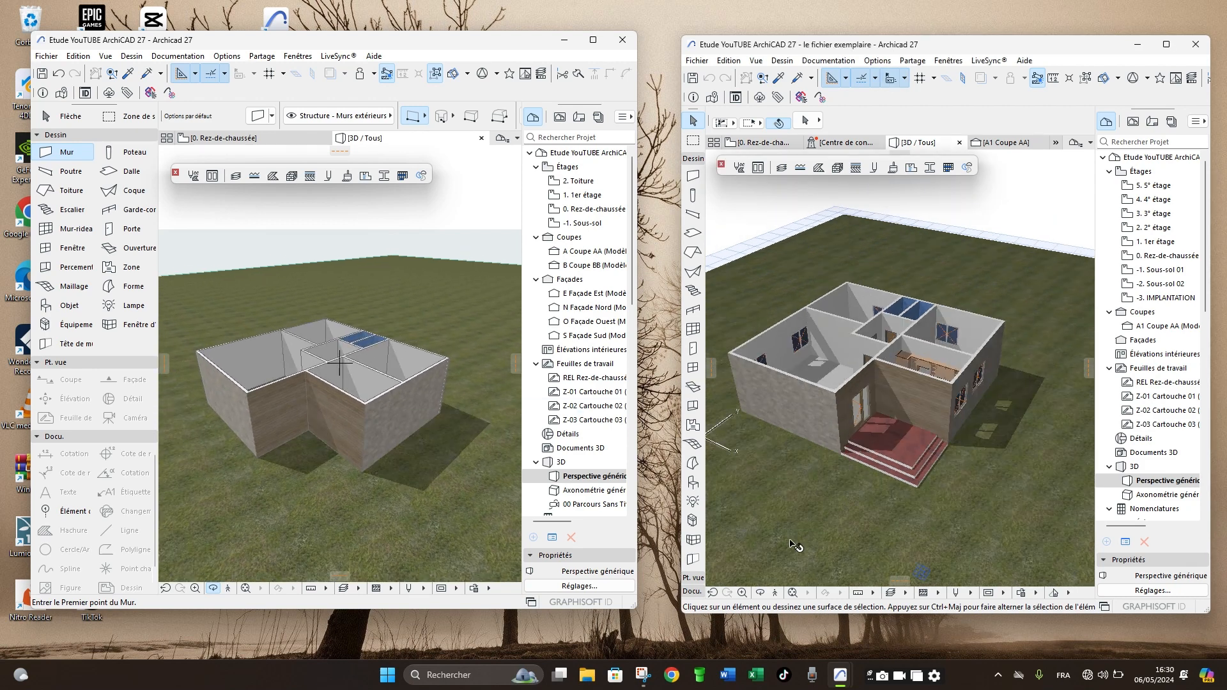
click(760, 593)
drag(923, 448, 857, 436)
scroll(899, 408, up, 4)
drag(878, 326, 899, 370)
- Review the redrawn model's recessed wood-clad entrance walls and its room partitions in 3D against the example
click(463, 435)
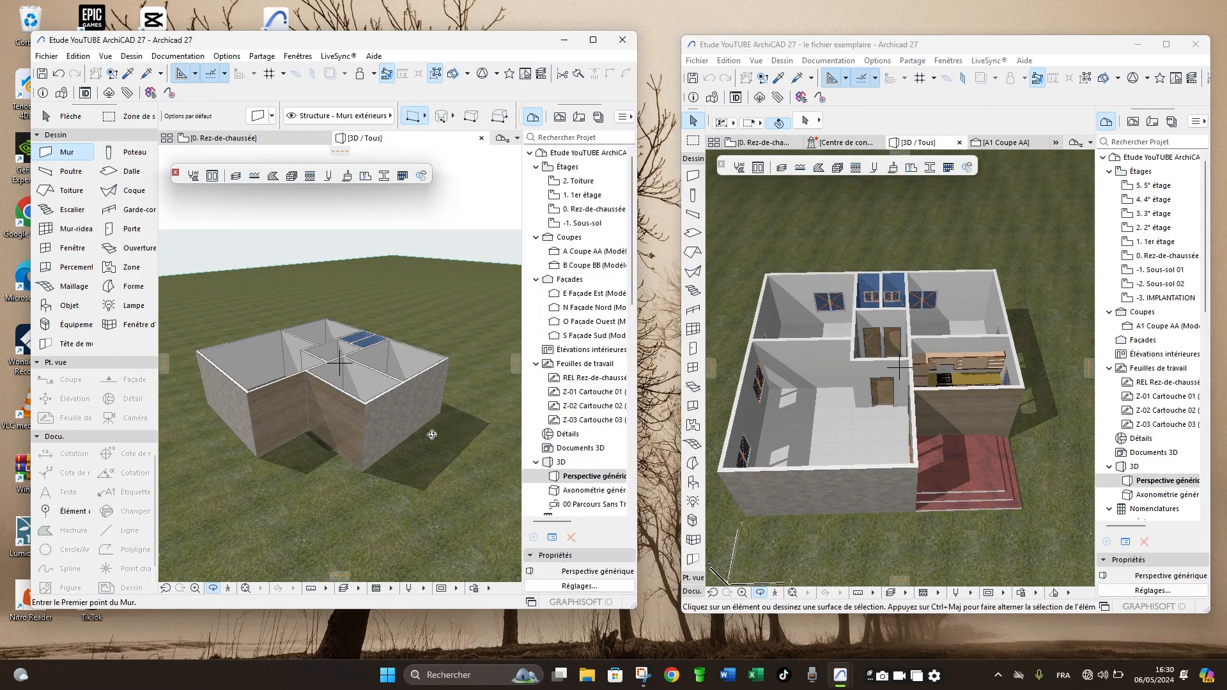
drag(373, 485, 309, 418)
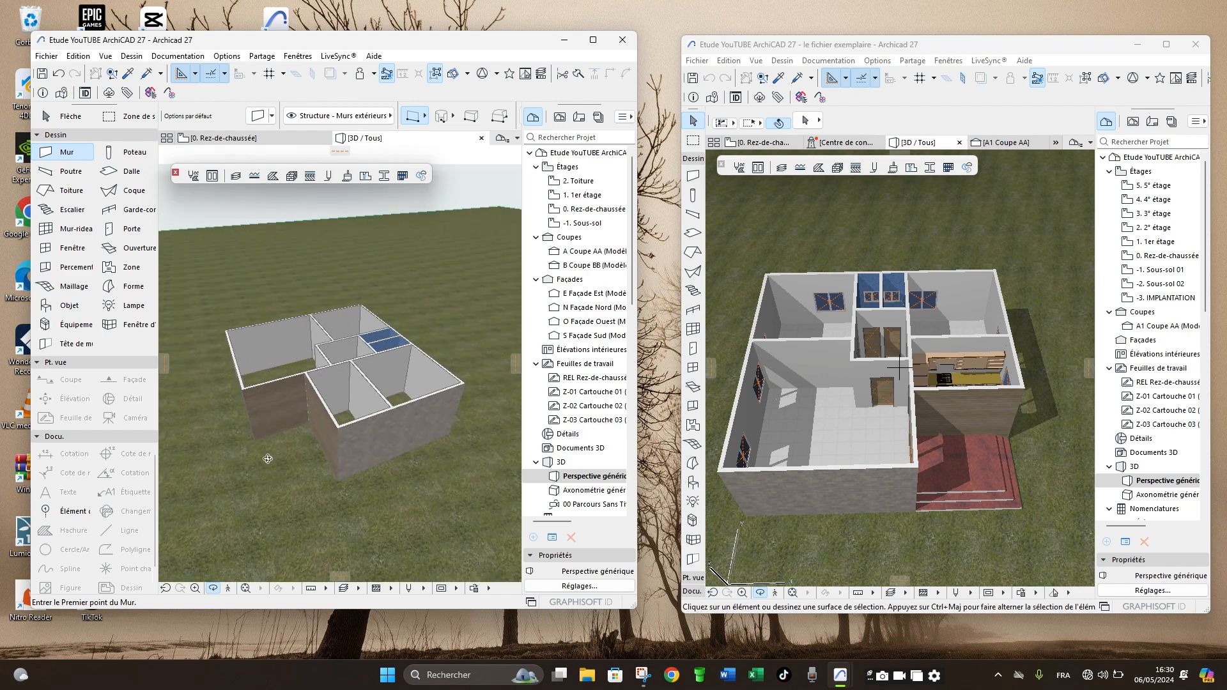
scroll(308, 418, up, 5)
scroll(265, 456, down, 5)
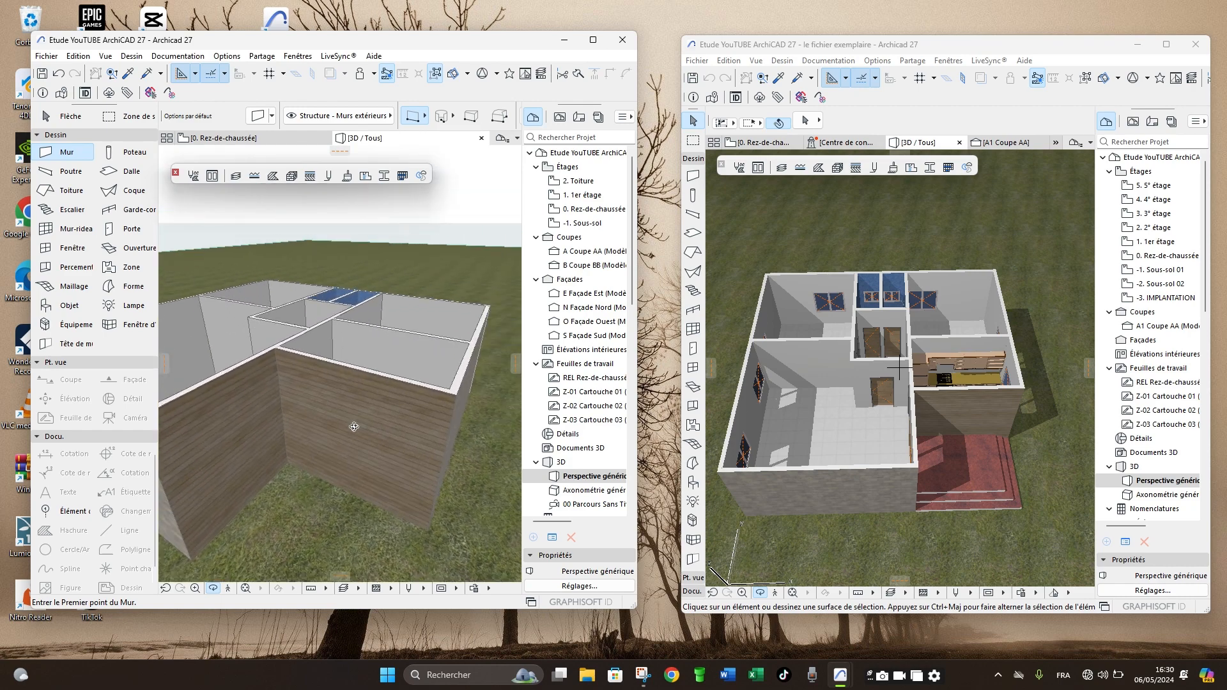
drag(320, 462, 324, 450)
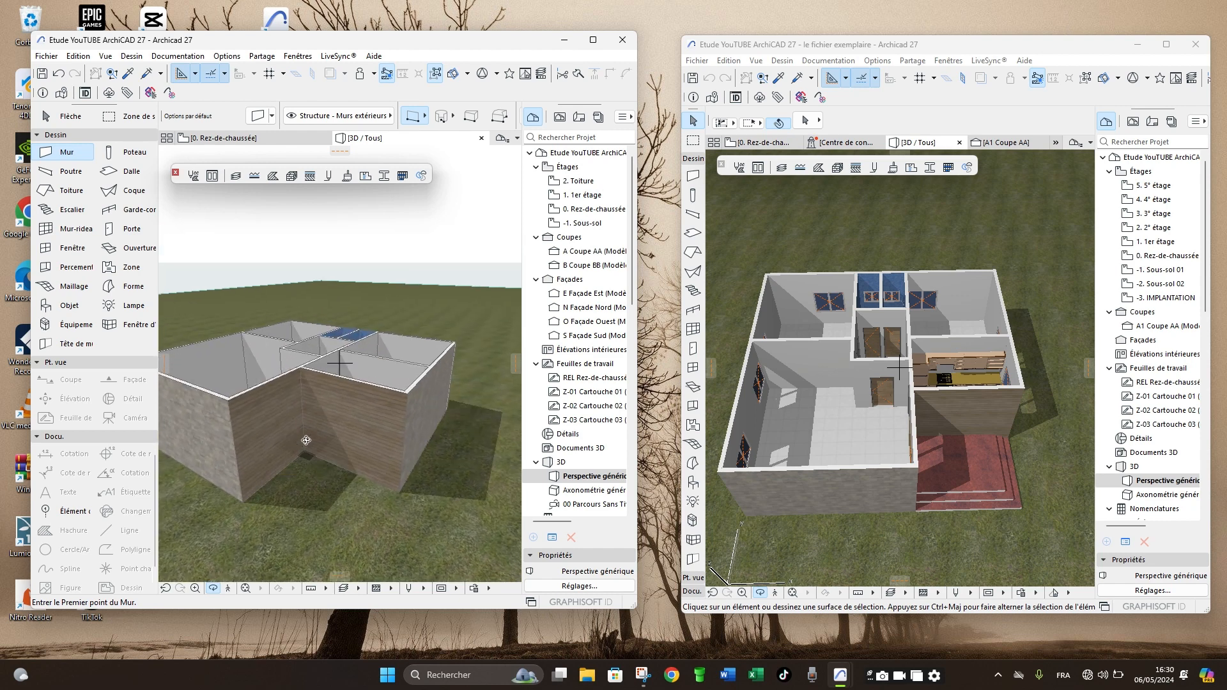
scroll(303, 440, down, 3)
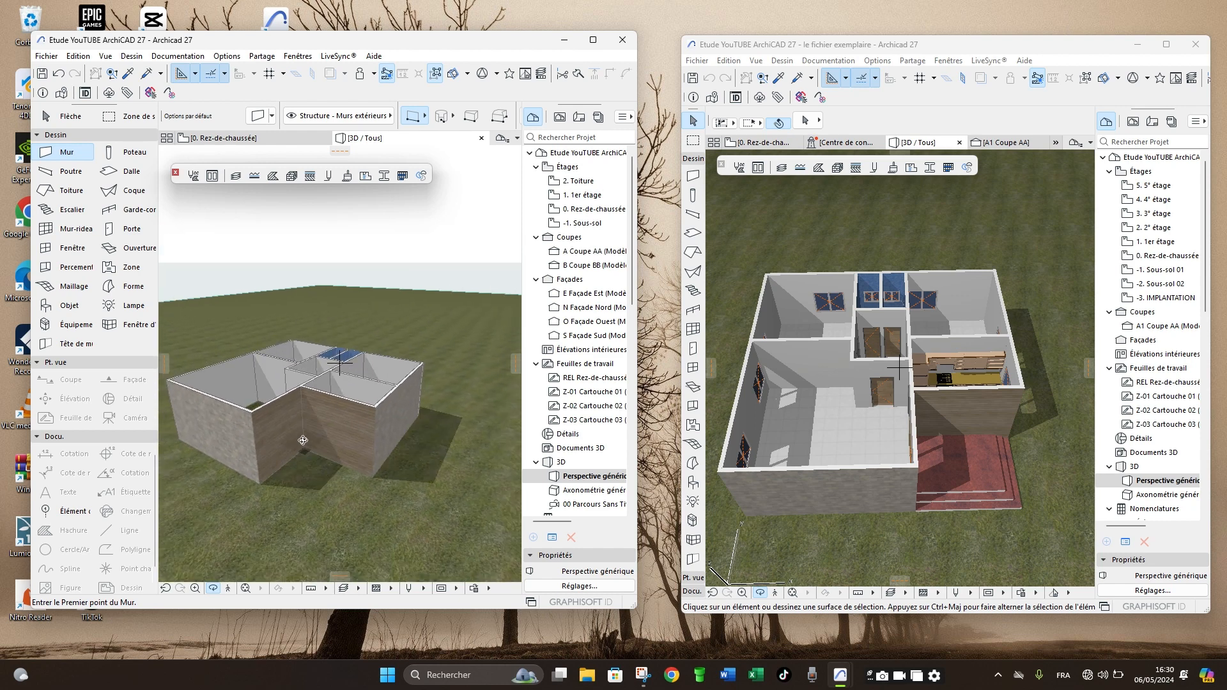
drag(302, 442, 322, 451)
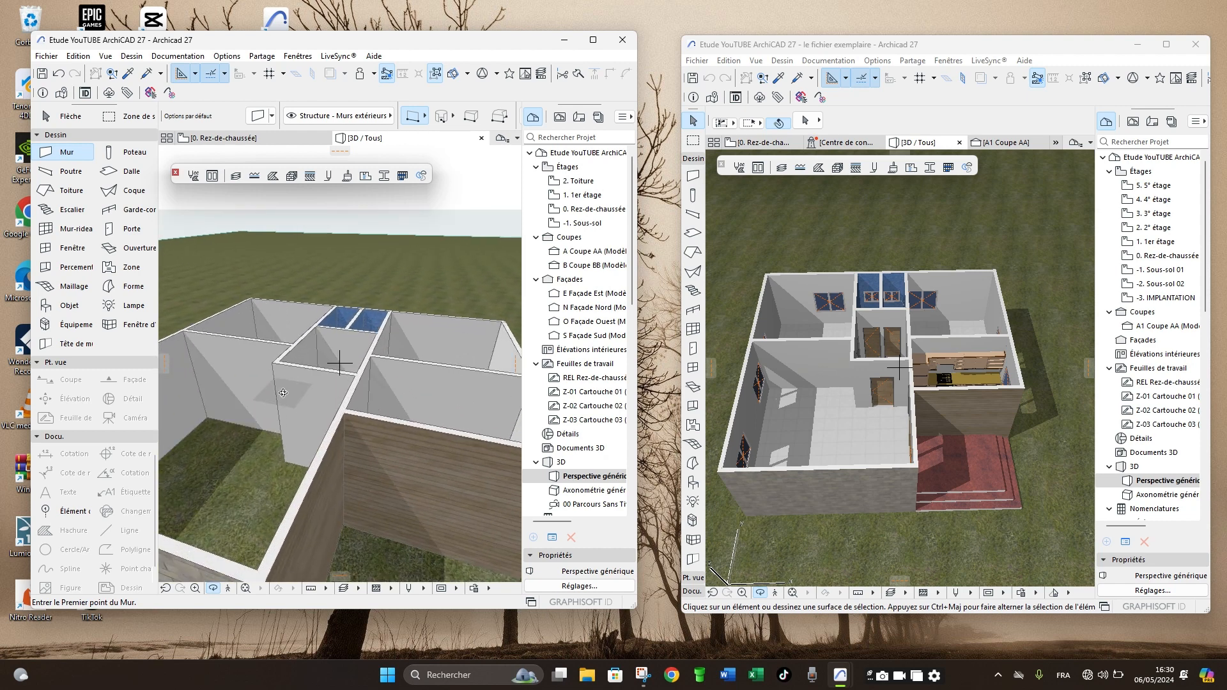
drag(283, 392, 280, 439)
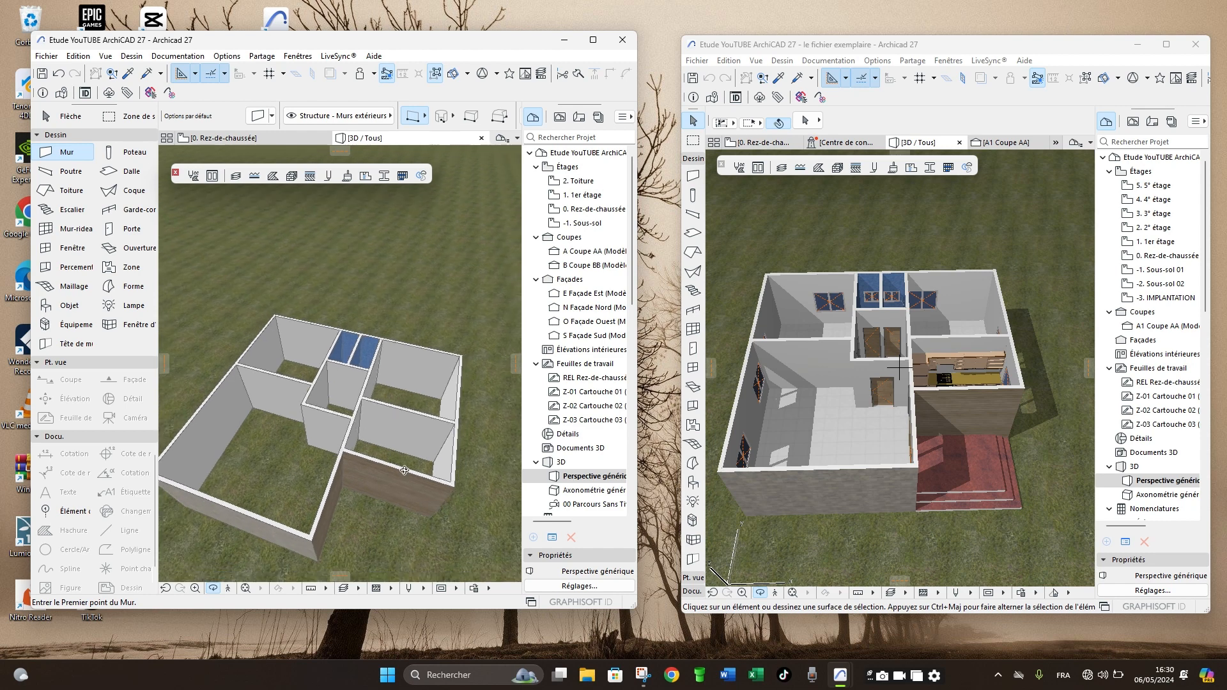
drag(404, 471, 366, 404)
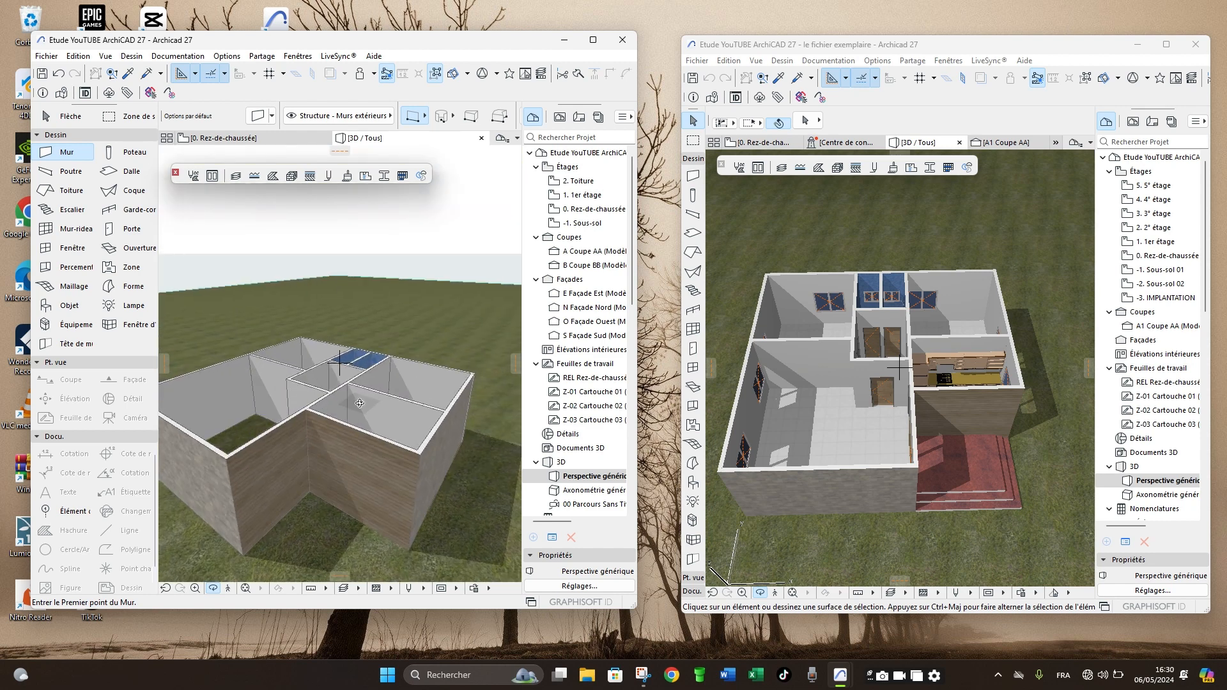
scroll(356, 406, down, 3)
scroll(313, 430, up, 5)
drag(326, 466, 350, 437)
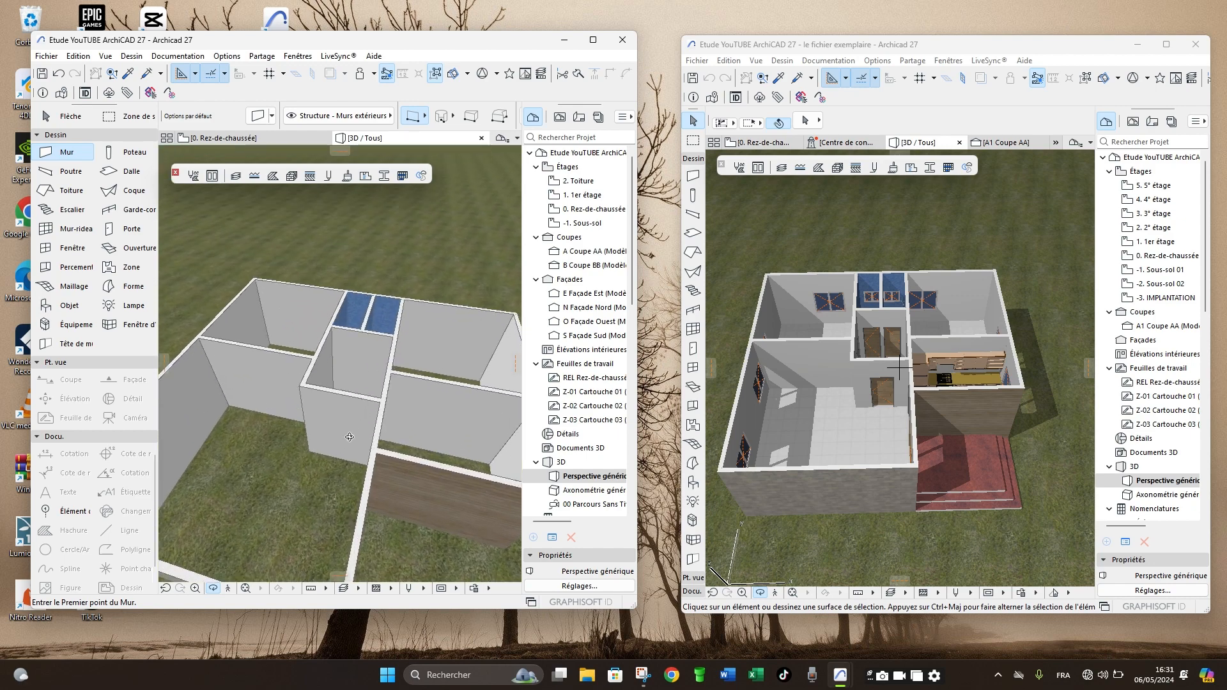
scroll(350, 437, down, 3)
- Examine the example house's tiled floor, interior doors and entrance terrace in 3D, and compare them with the redrawn walls-only model
click(834, 425)
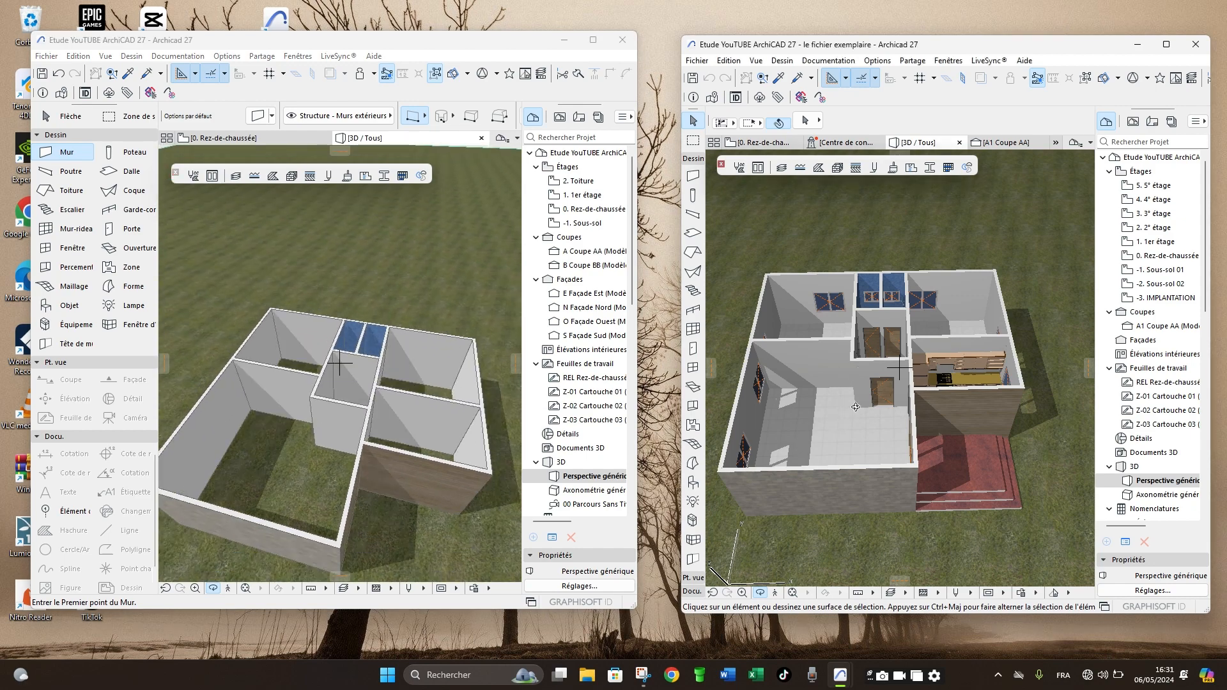
scroll(863, 422, up, 10)
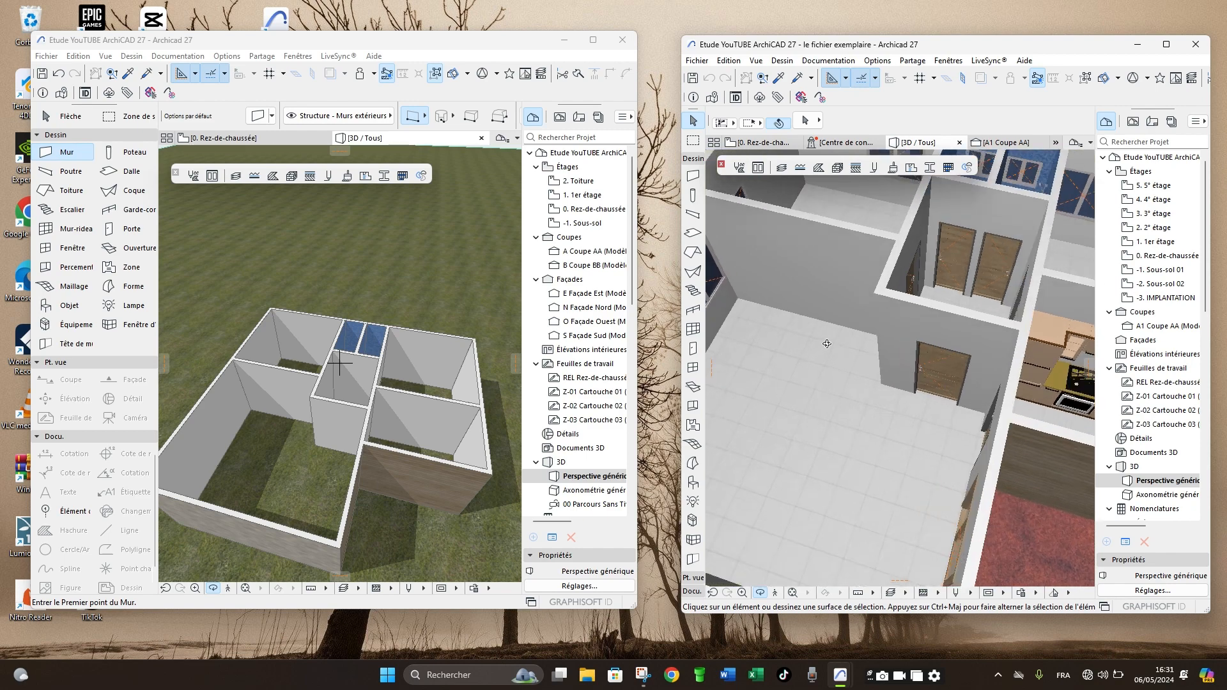
drag(827, 415, 857, 419)
scroll(855, 411, down, 5)
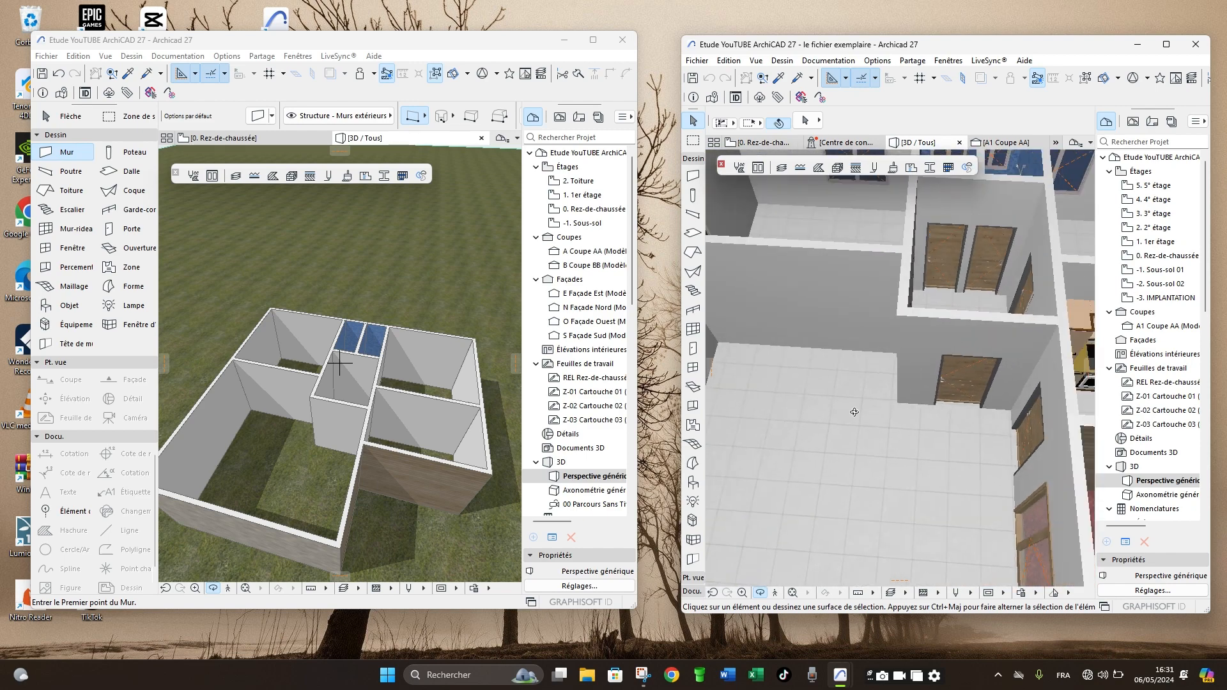
middle_drag(945, 365, 913, 403)
scroll(907, 422, down, 8)
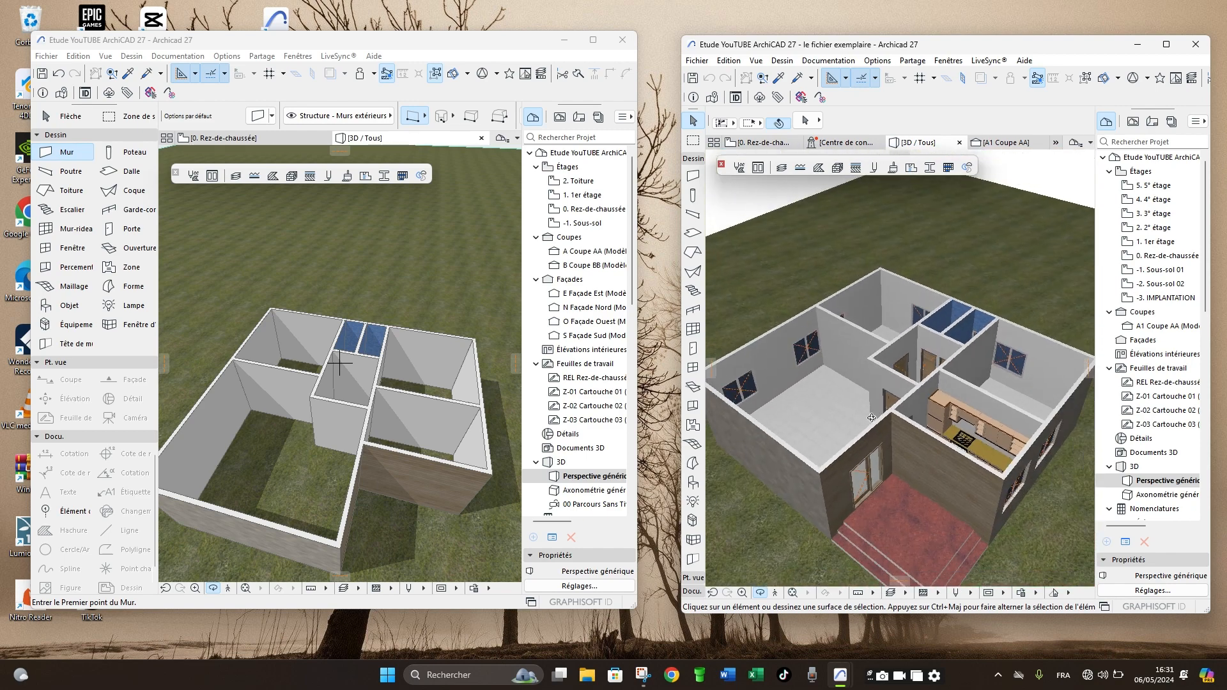
drag(903, 434, 927, 419)
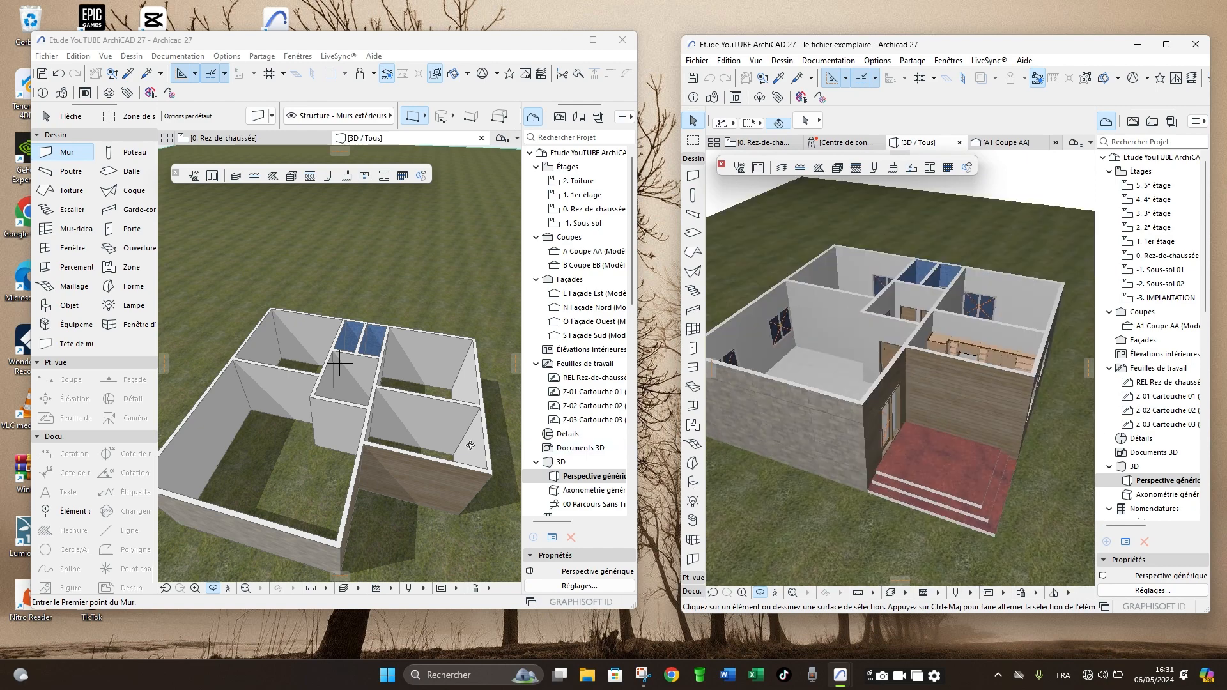
click(363, 445)
drag(315, 458, 281, 408)
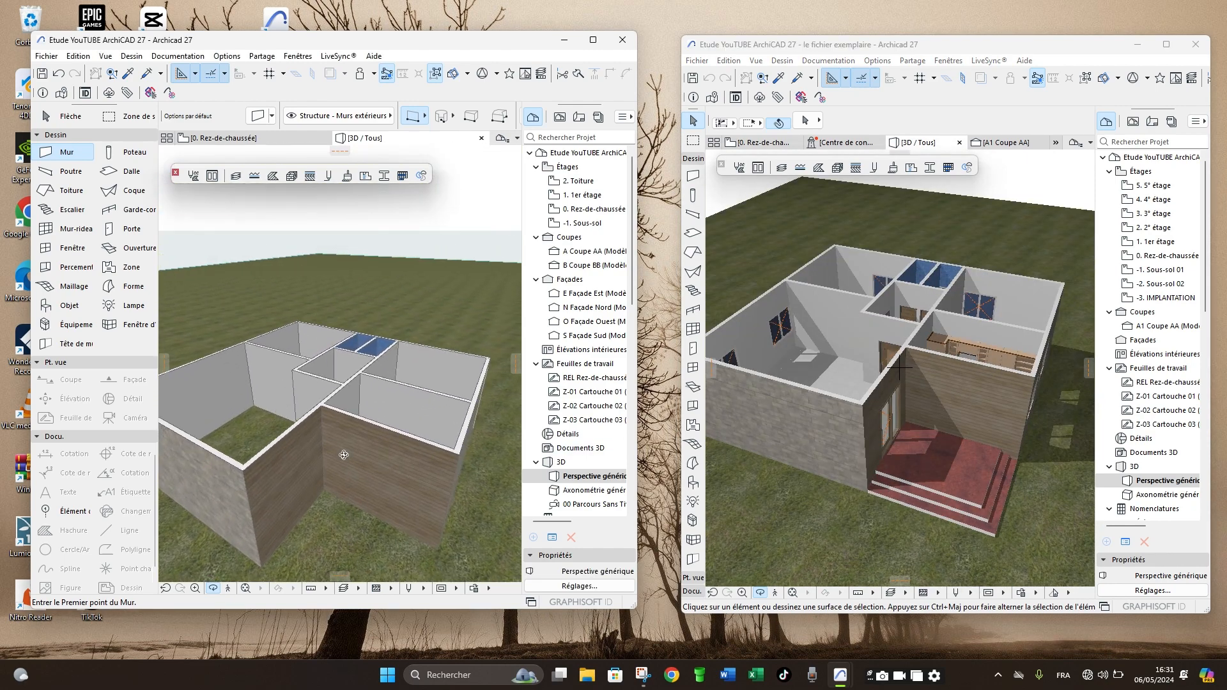
mouse_move(344, 455)
mouse_down()
mouse_move(363, 493)
mouse_move(349, 470)
mouse_move(365, 441)
mouse_move(363, 409)
mouse_move(390, 426)
mouse_move(330, 463)
mouse_up()
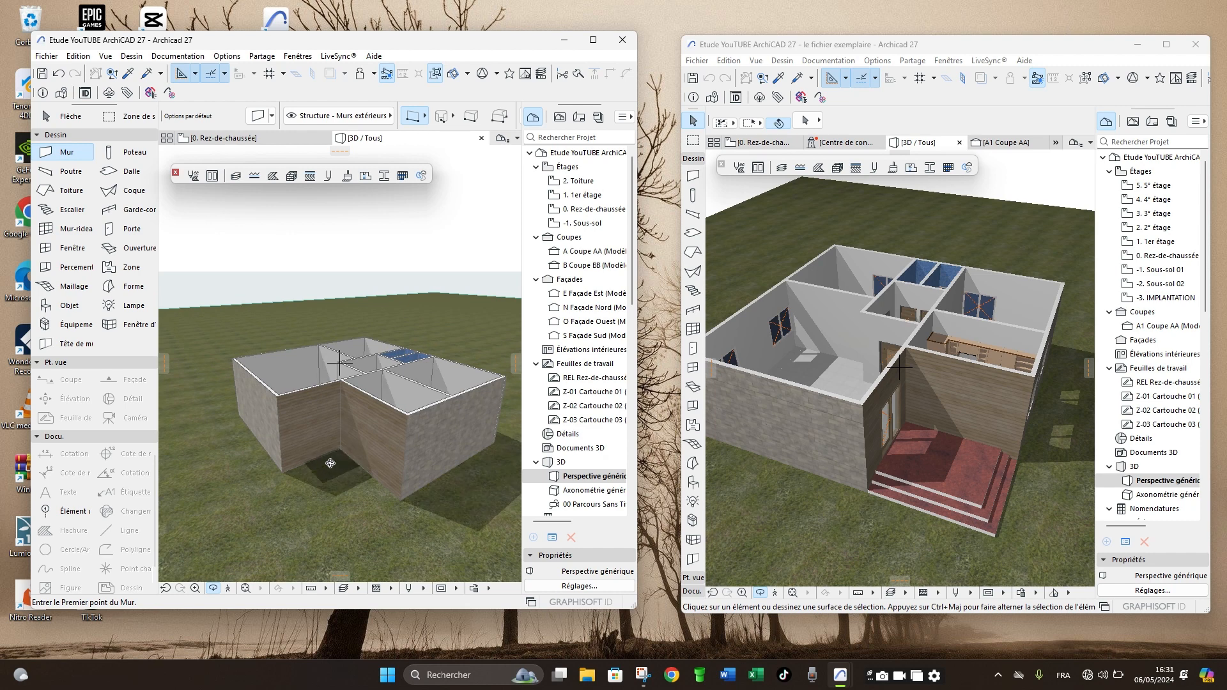
drag(273, 415, 377, 429)
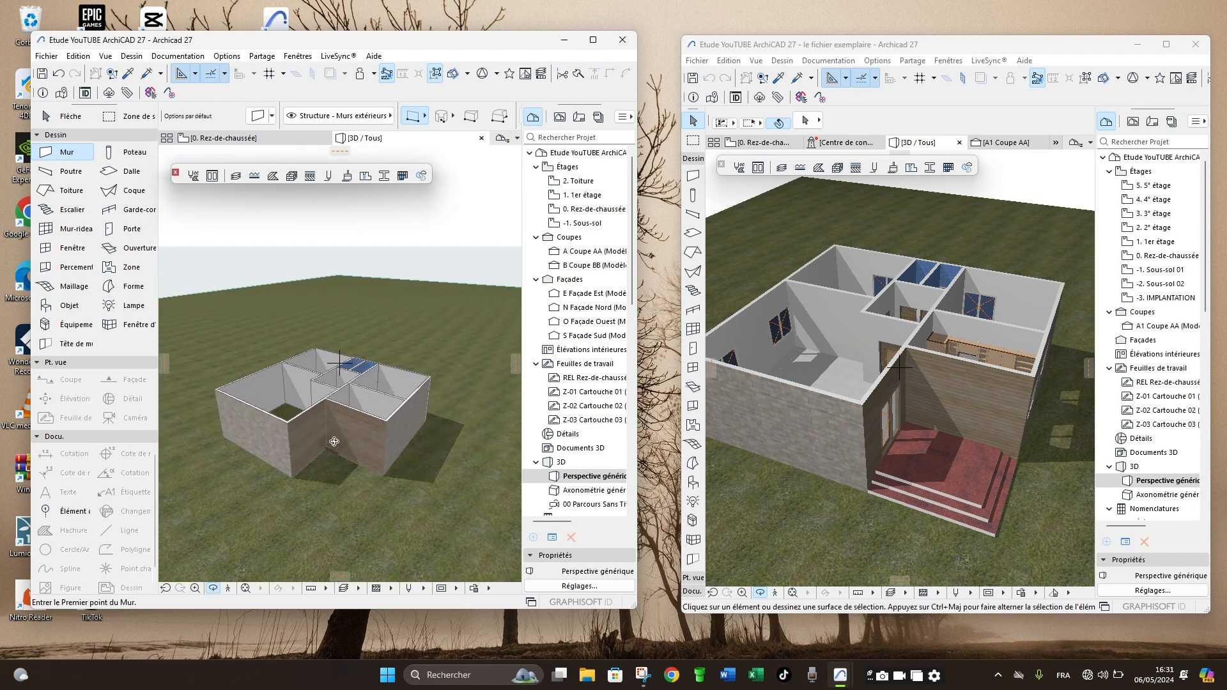
drag(333, 475, 336, 450)
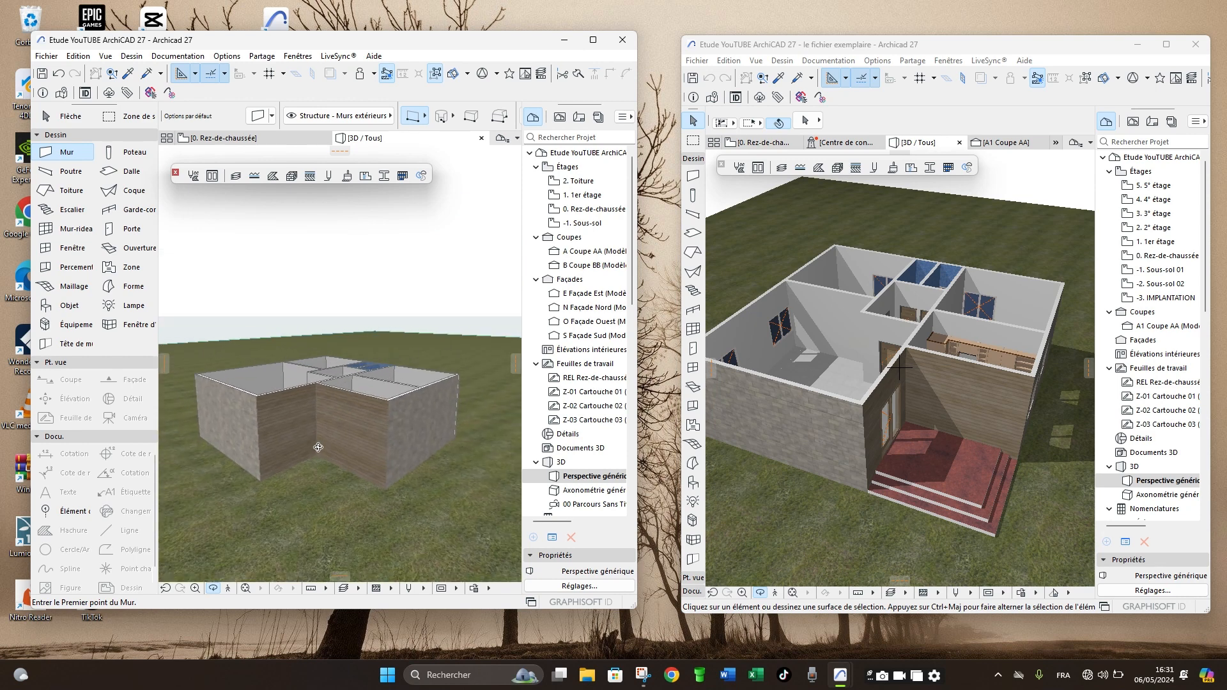
drag(311, 404, 328, 469)
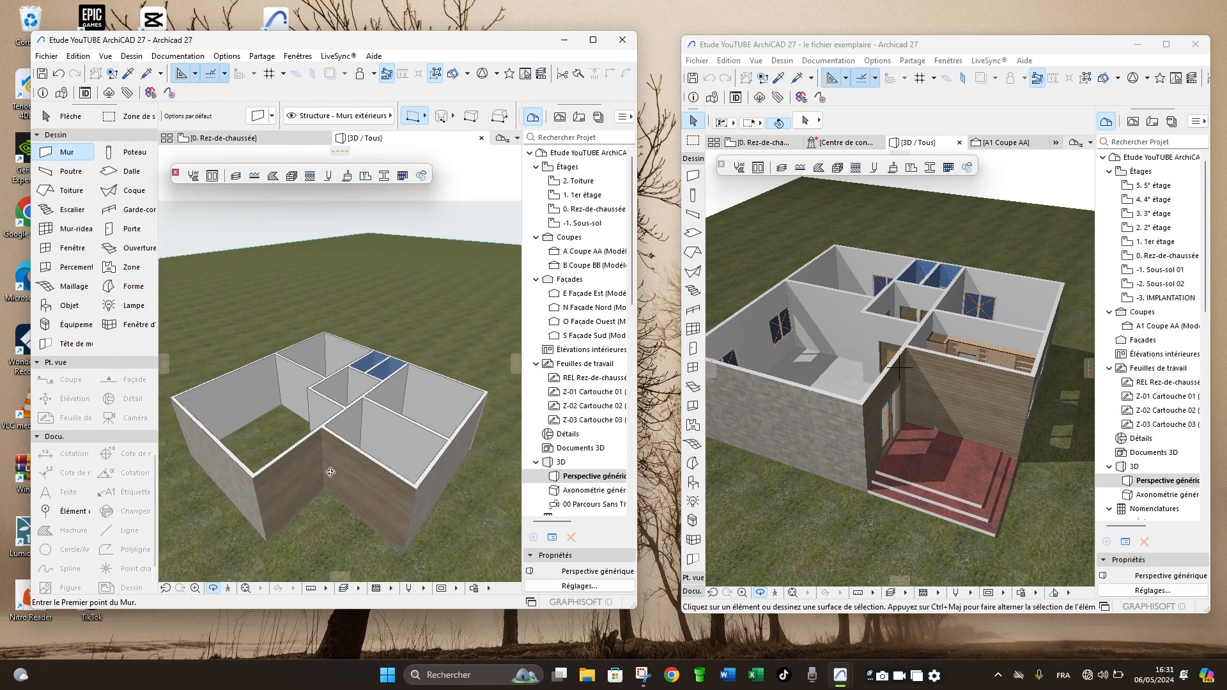